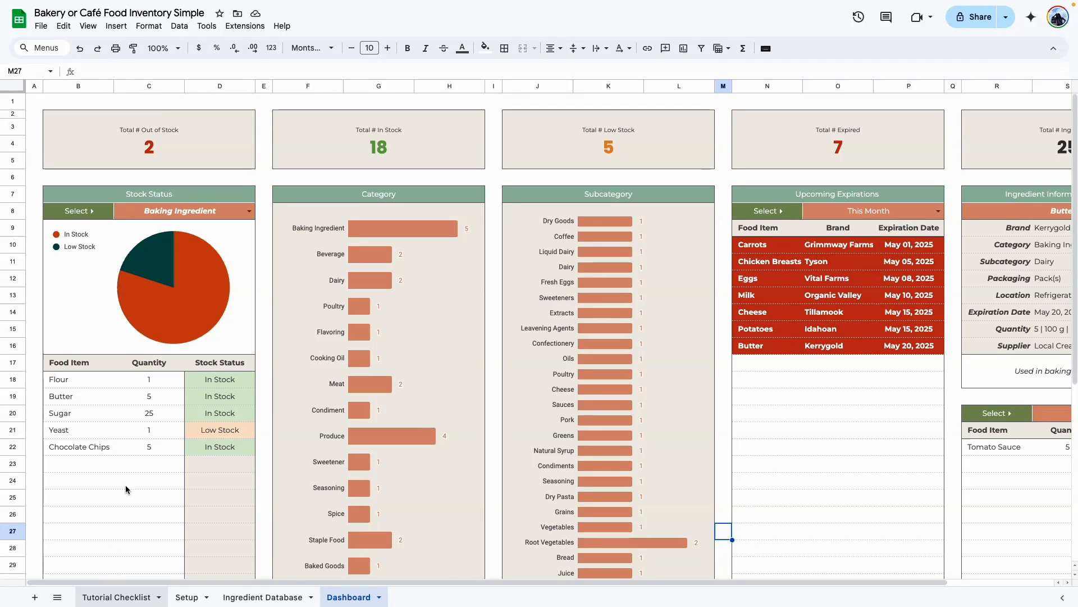
Open the Tutorial Checklist sheet and set its zoom to 150%
{"action": "left_click", "coordinate": [102, 598]}
{"action": "left_click", "coordinate": [169, 48]}
{"action": "left_click", "coordinate": [160, 159]}
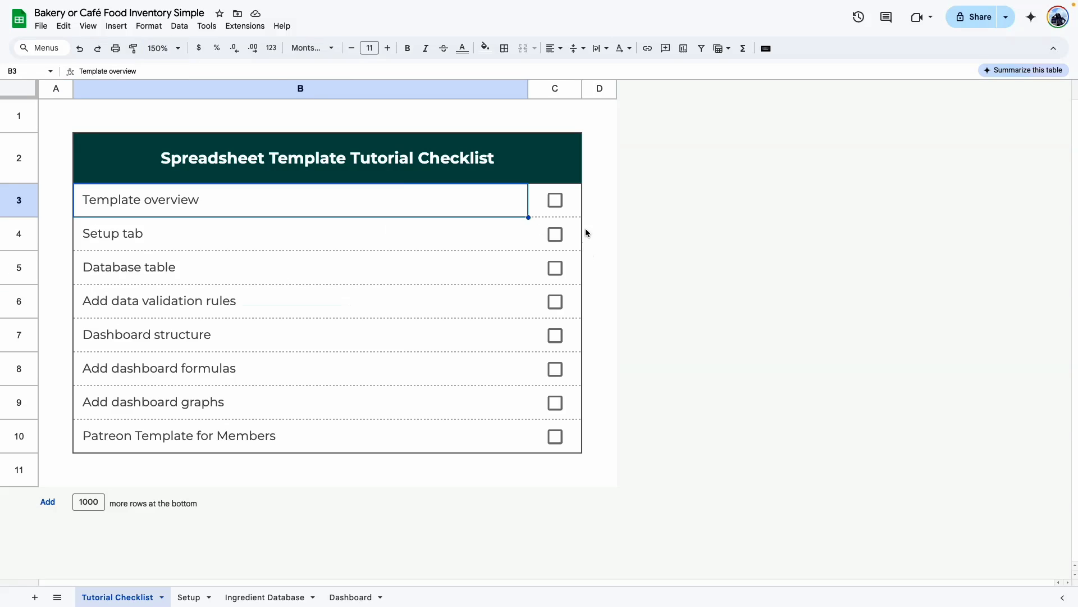
Look through the Setup sheet's dropdown lists, from Brand and Category across to Storage Location and Supplier
{"action": "left_click", "coordinate": [193, 597]}
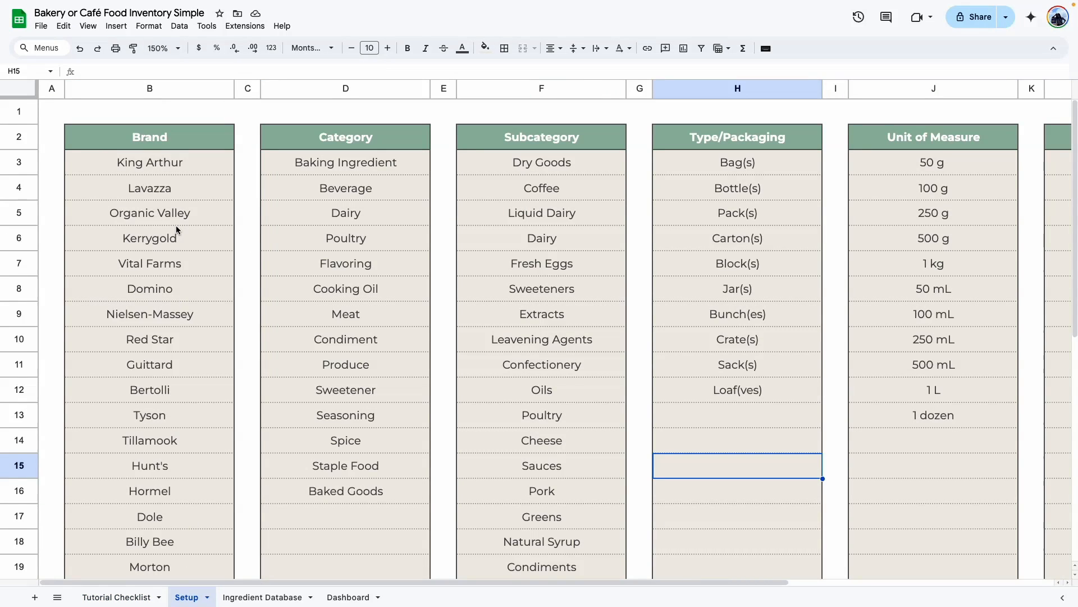
{"action": "scroll", "coordinate": [176, 225], "scroll_direction": "down", "scroll_amount": 1}
{"action": "scroll", "coordinate": [210, 178], "scroll_direction": "up", "scroll_amount": 1}
{"action": "left_click_drag", "start_coordinate": [334, 581], "coordinate": [603, 572]}
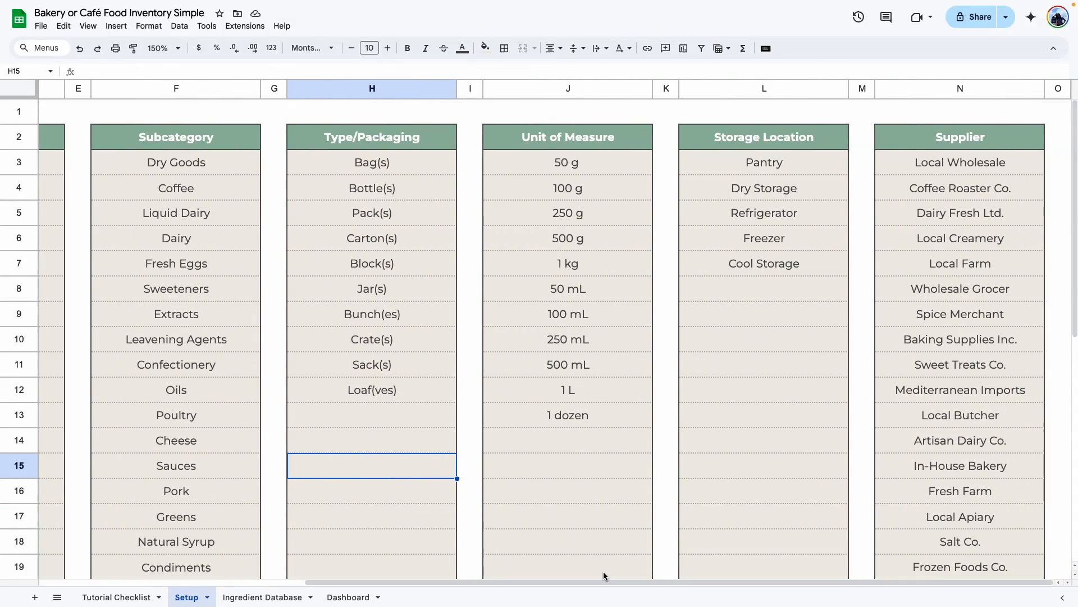
{"action": "left_click", "coordinate": [352, 533]}
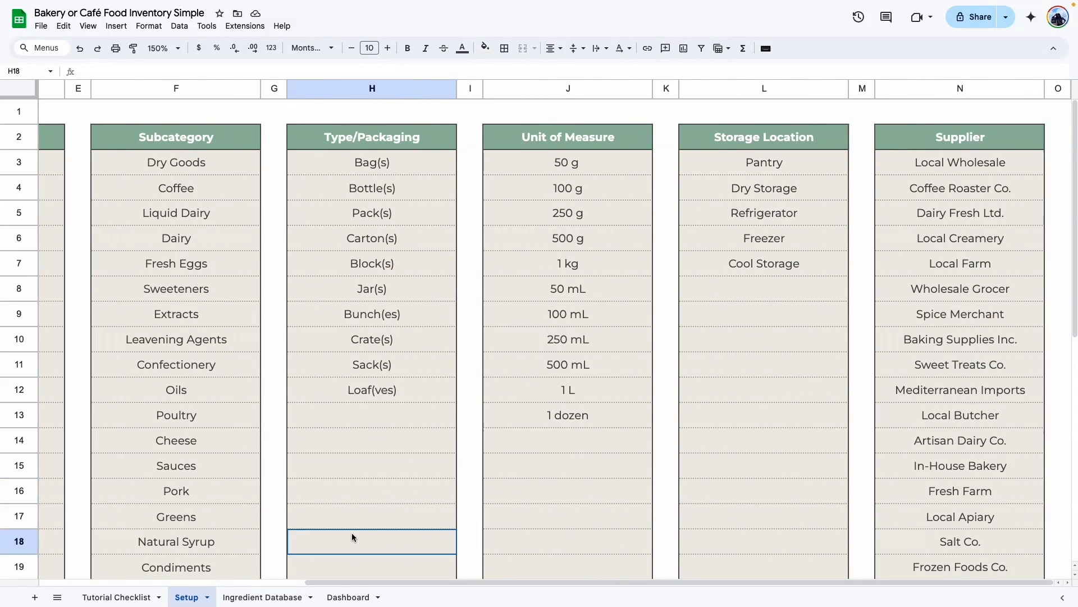
{"action": "scroll", "coordinate": [353, 535], "scroll_direction": "down", "scroll_amount": 5}
{"action": "scroll", "coordinate": [346, 528], "scroll_direction": "up", "scroll_amount": 5}
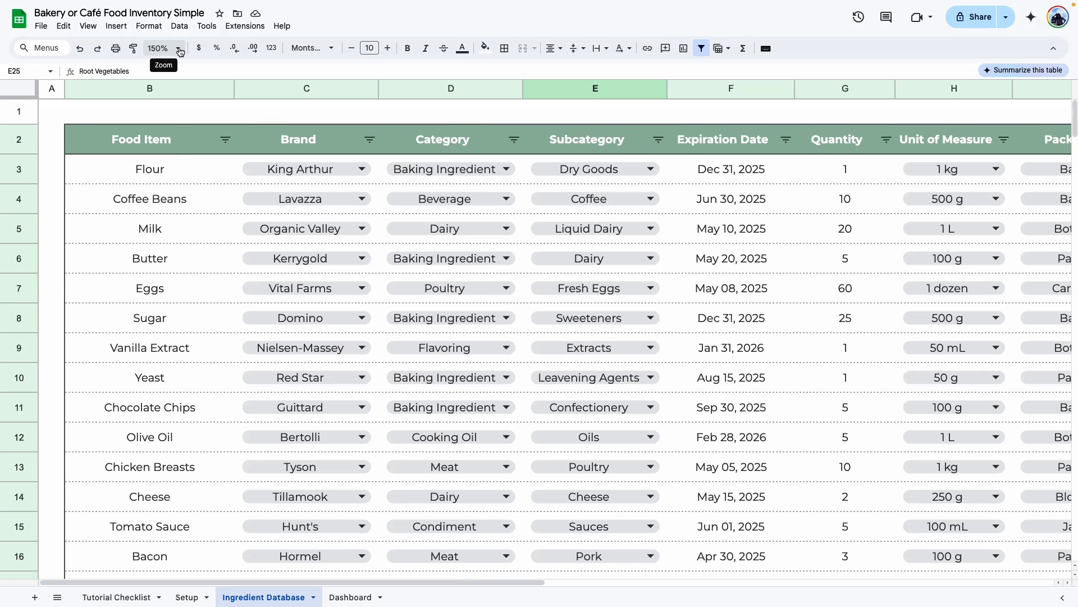
Set the Ingredient Database sheet's zoom to 100% and review all its columns
{"action": "left_click", "coordinate": [178, 49]}
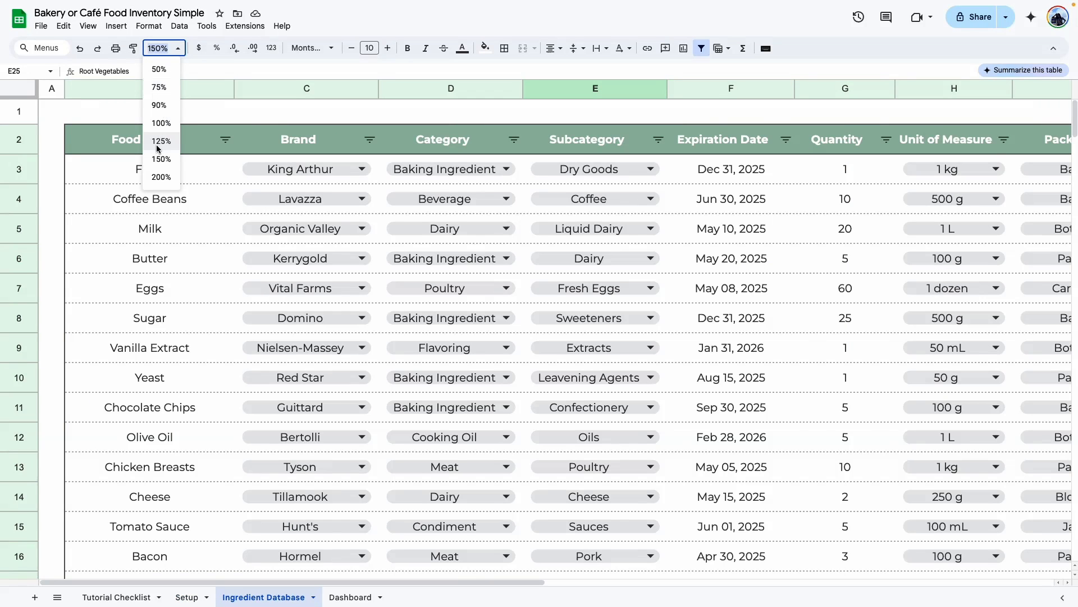
{"action": "left_click", "coordinate": [161, 123]}
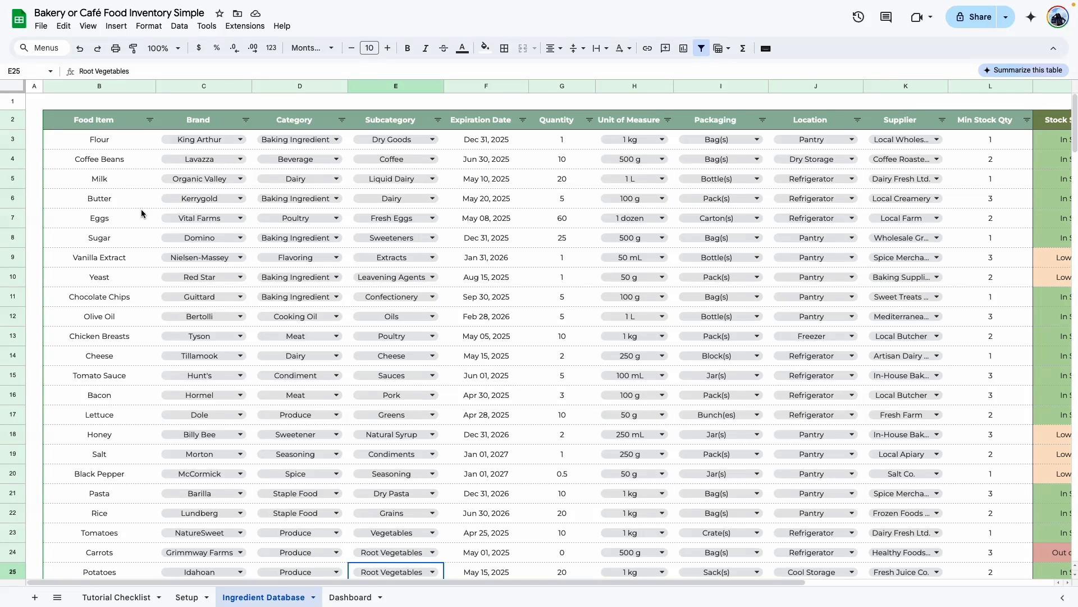
{"action": "scroll", "coordinate": [545, 583], "scroll_direction": "right", "scroll_amount": 5}
{"action": "scroll", "coordinate": [544, 582], "scroll_direction": "left", "scroll_amount": 5}
Review the Dashboard sheet's summary cards, charts, upcoming expirations and ingredient information sections
{"action": "left_click", "coordinate": [348, 597]}
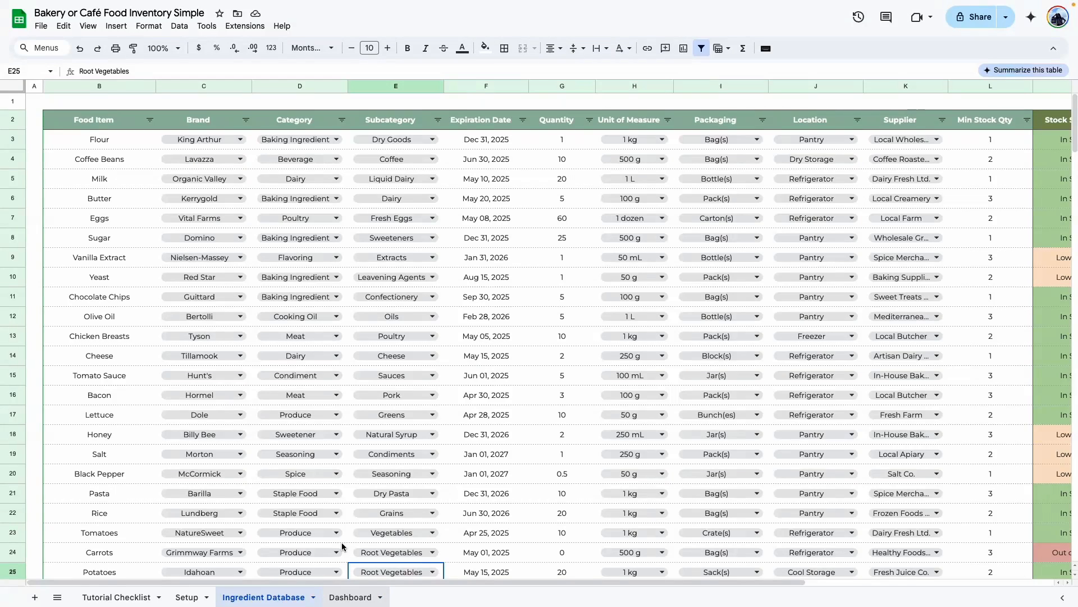
{"action": "scroll", "coordinate": [213, 112], "scroll_direction": "down", "scroll_amount": 3}
{"action": "scroll", "coordinate": [224, 204], "scroll_direction": "up", "scroll_amount": 3}
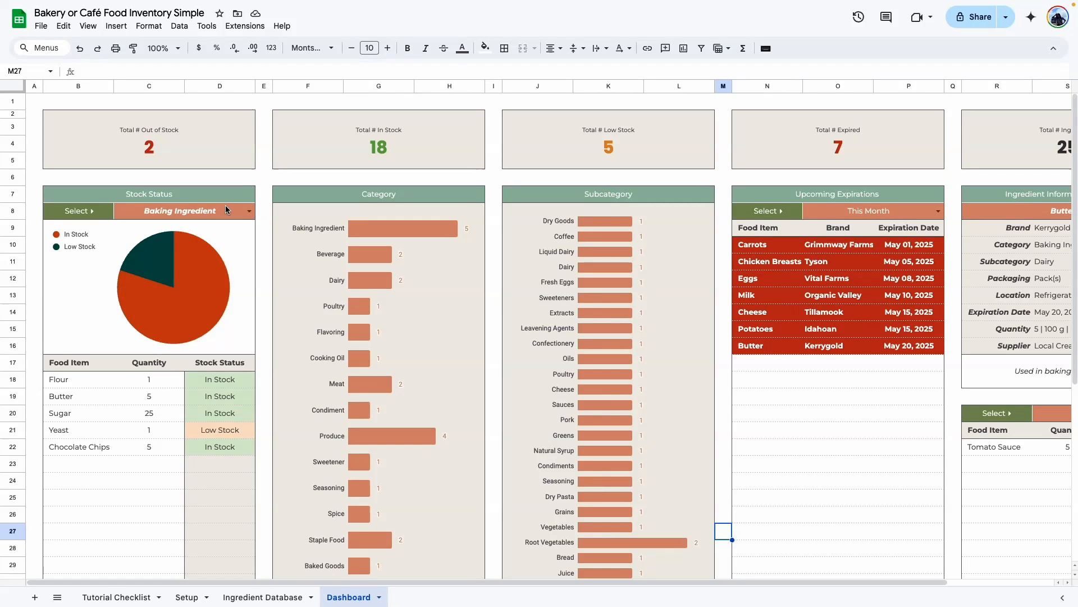
{"action": "scroll", "coordinate": [226, 206], "scroll_direction": "down", "scroll_amount": 3}
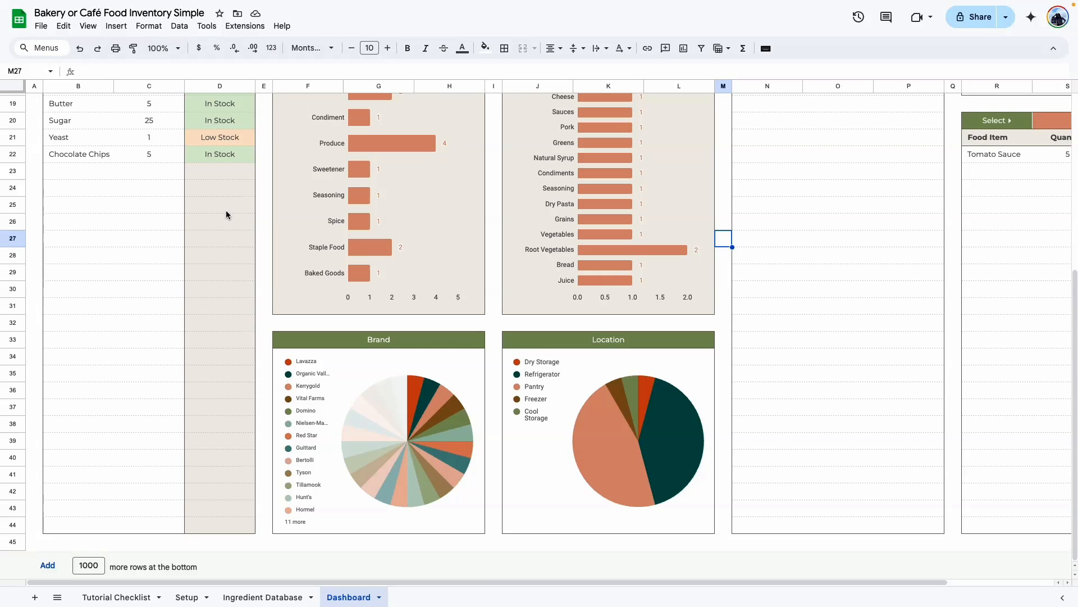
{"action": "scroll", "coordinate": [228, 214], "scroll_direction": "up", "scroll_amount": 3}
{"action": "left_click_drag", "start_coordinate": [477, 583], "coordinate": [665, 598]}
{"action": "scroll", "coordinate": [652, 524], "scroll_direction": "down", "scroll_amount": 3}
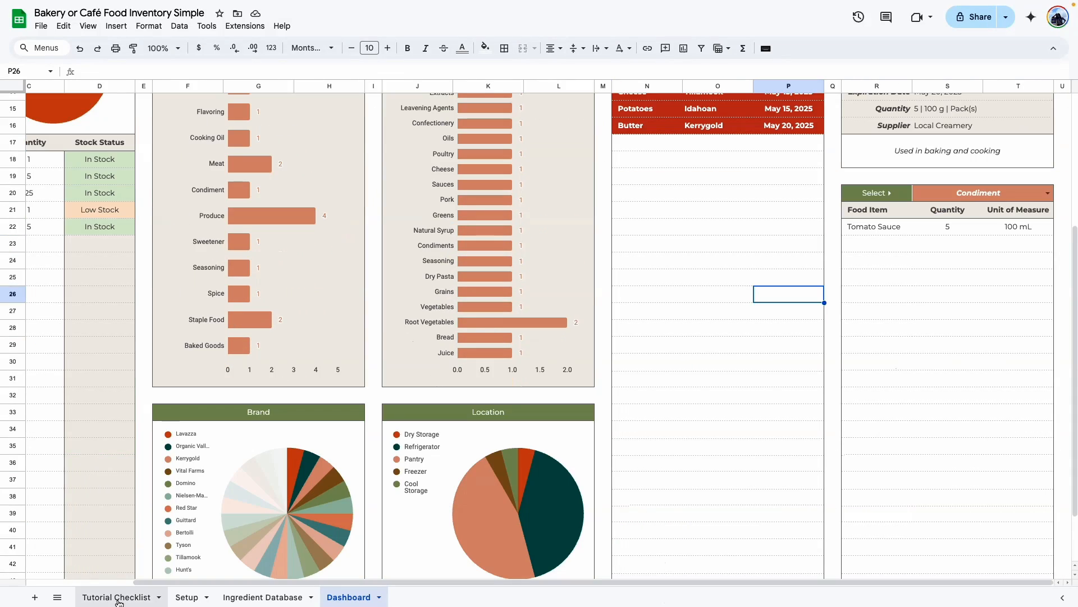
Mark "Template overview" as done in the Tutorial Checklist sheet and select the "Setup tab" item
{"action": "left_click", "coordinate": [117, 597]}
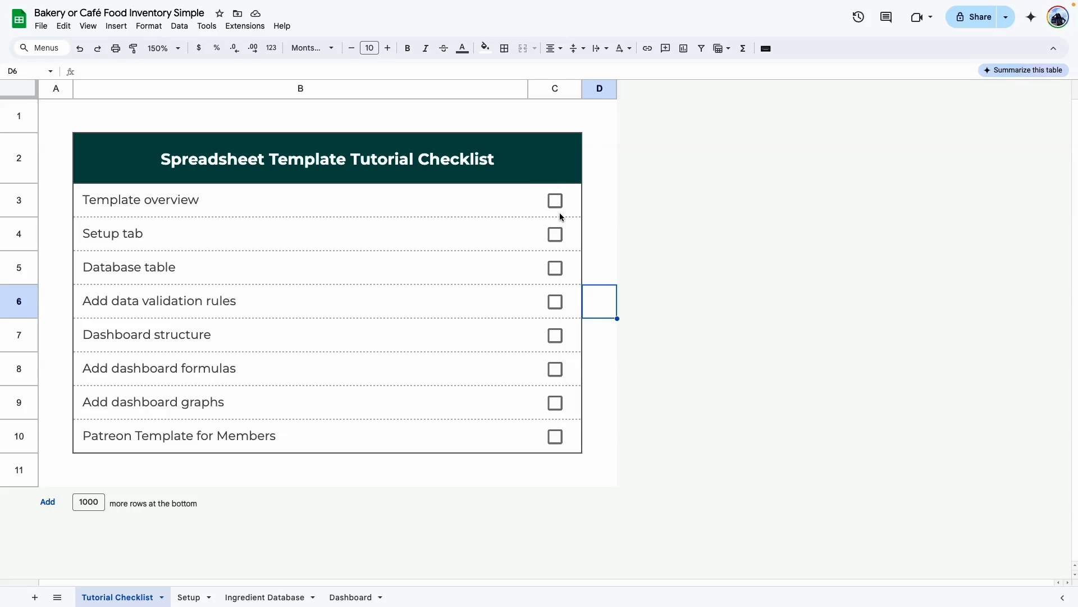
{"action": "left_click", "coordinate": [556, 203]}
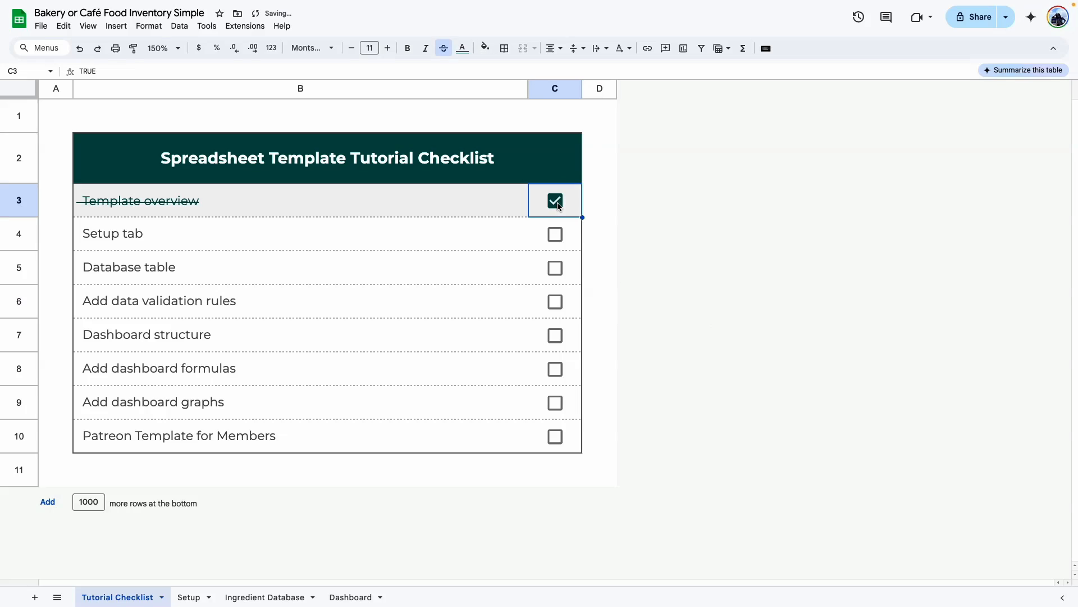
{"action": "left_click", "coordinate": [187, 247]}
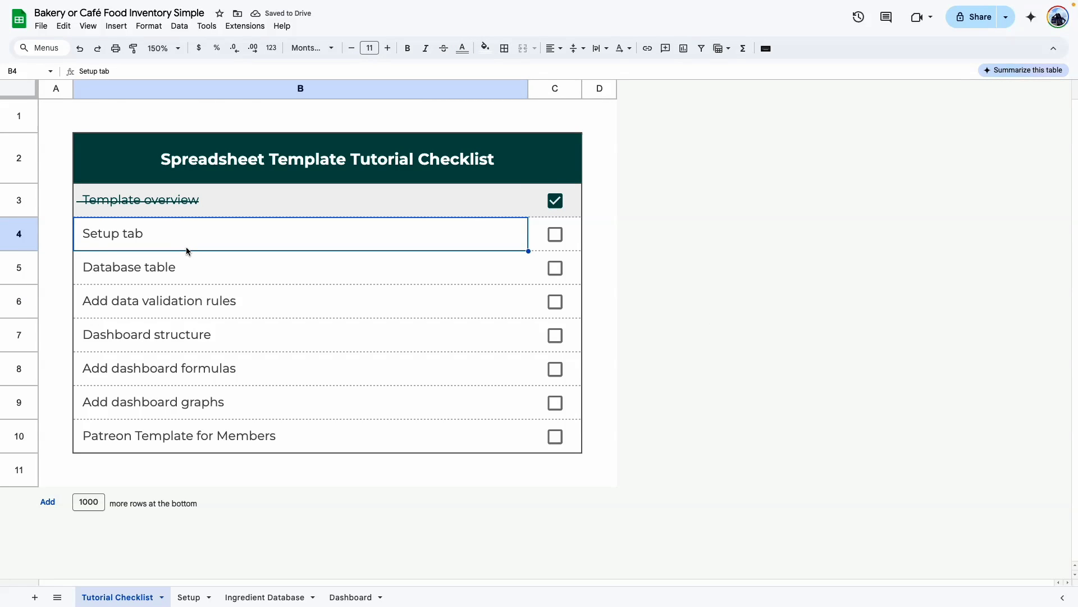
Add a new blank sheet after the Tutorial Checklist sheet and set its zoom to 100%
{"action": "key", "text": "shift+F11"}
{"action": "left_click", "coordinate": [177, 48]}
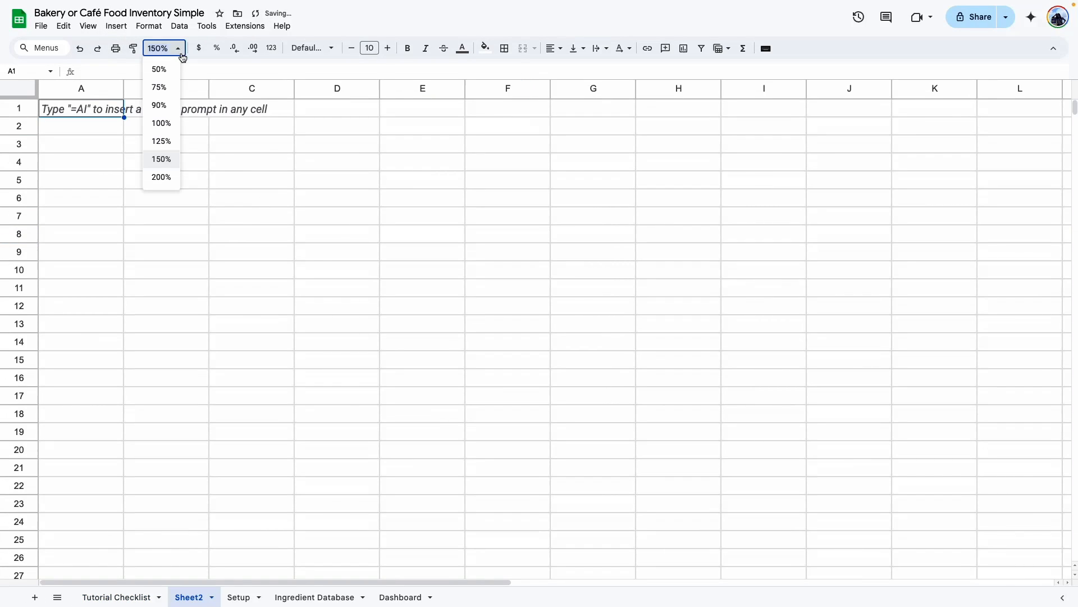
{"action": "left_click", "coordinate": [170, 121]}
Format the entire new sheet with the Montserrat font and center its cells horizontally and vertically
{"action": "left_click", "coordinate": [10, 90]}
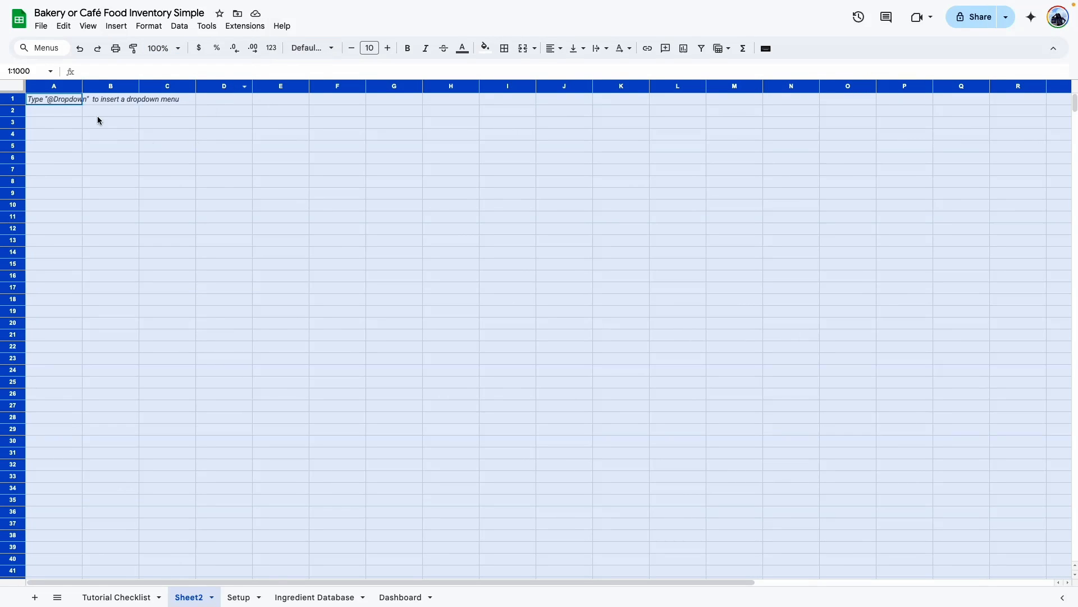
{"action": "left_click", "coordinate": [315, 49]}
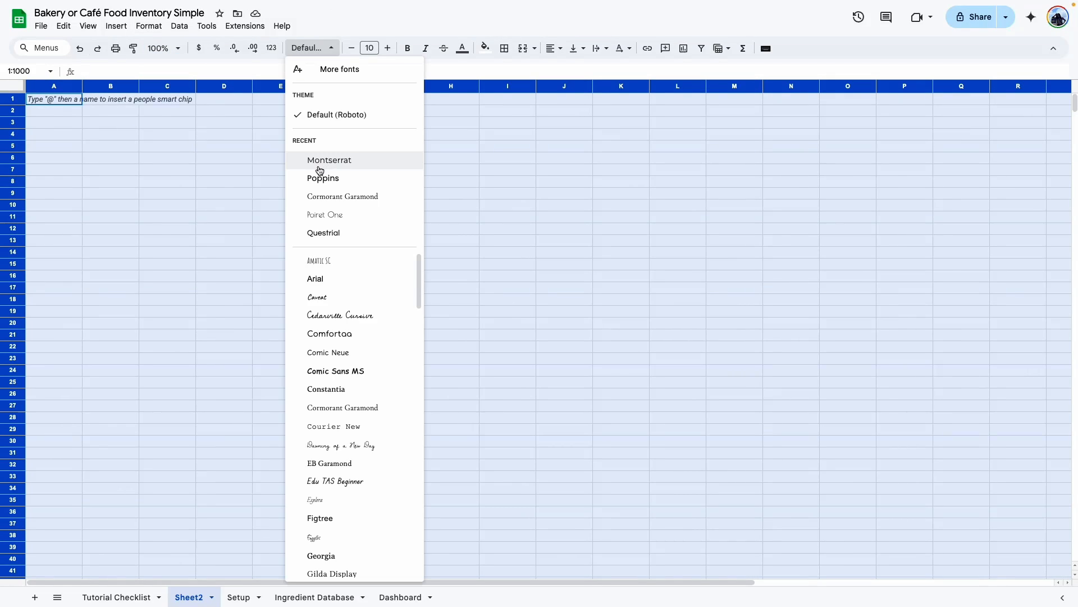
{"action": "left_click", "coordinate": [317, 162]}
{"action": "left_click", "coordinate": [577, 48]}
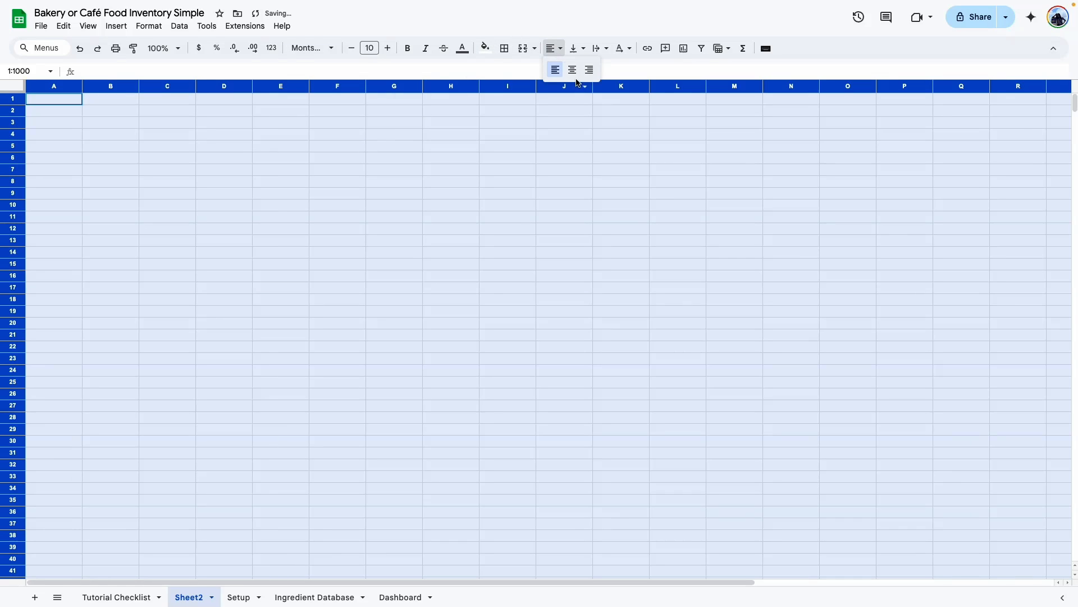
{"action": "left_click", "coordinate": [574, 71]}
{"action": "left_click", "coordinate": [678, 193]}
Delete columns P to Z and all rows below row 35 from the new sheet
{"action": "left_click_drag", "start_coordinate": [728, 589], "coordinate": [821, 589]}
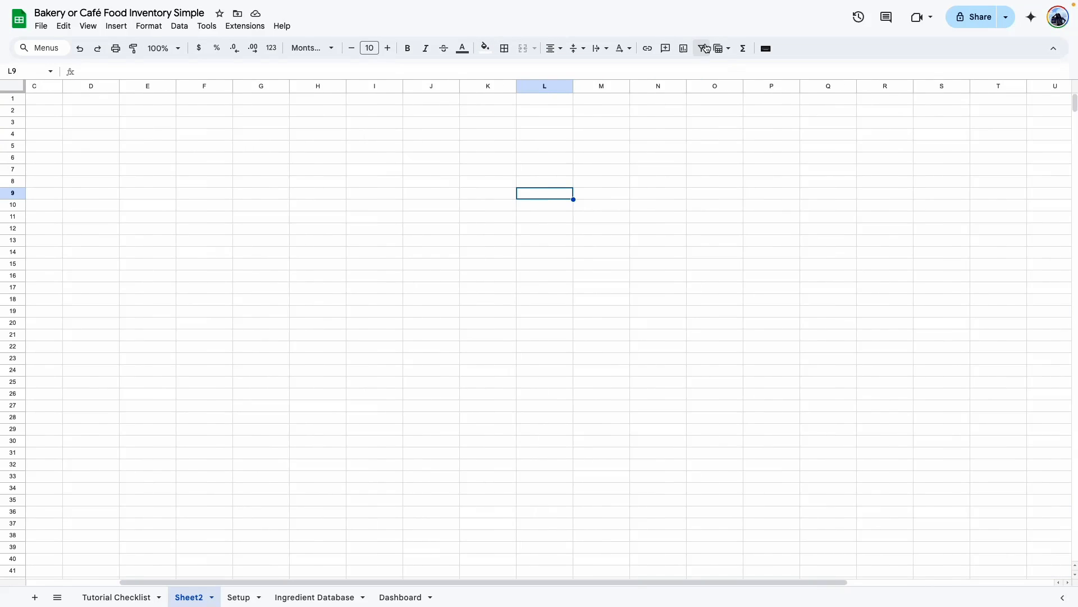
{"action": "left_click_drag", "start_coordinate": [774, 86], "coordinate": [1068, 87]}
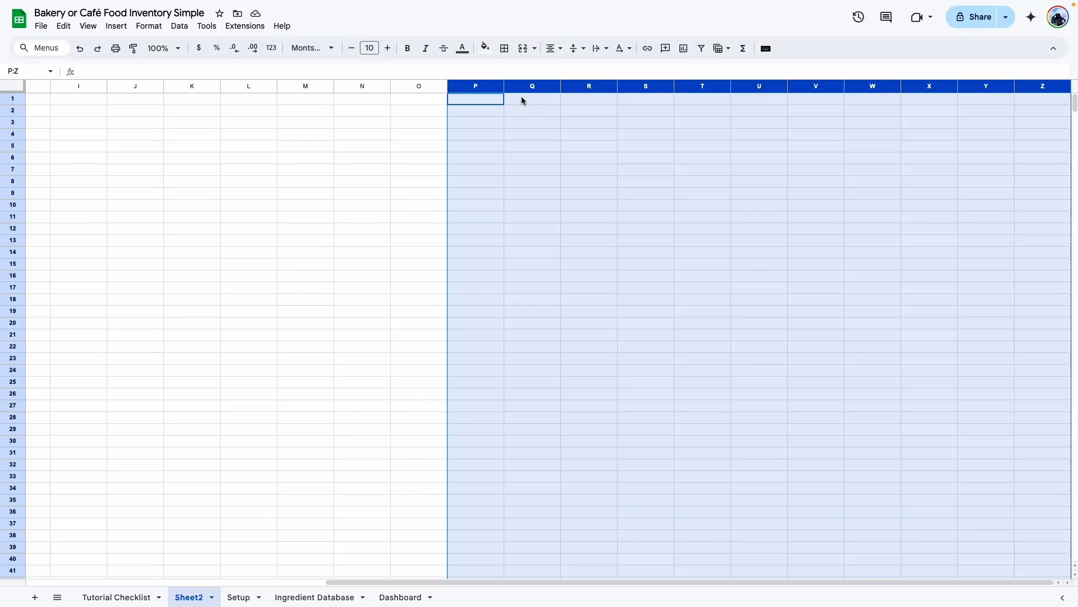
{"action": "right_click", "coordinate": [522, 91]}
{"action": "left_click", "coordinate": [580, 219]}
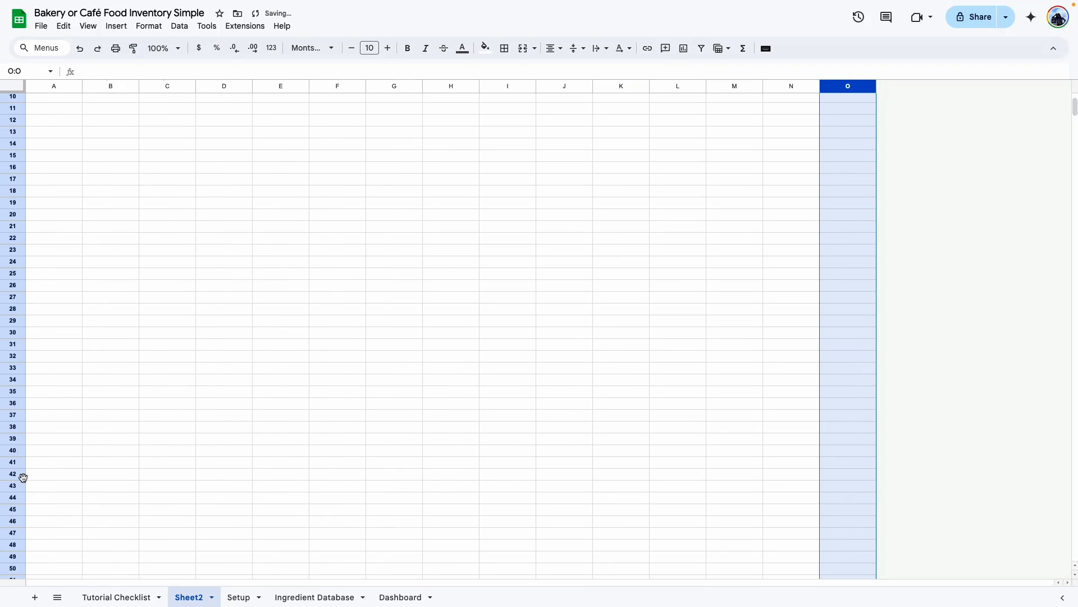
{"action": "left_click", "coordinate": [14, 403]}
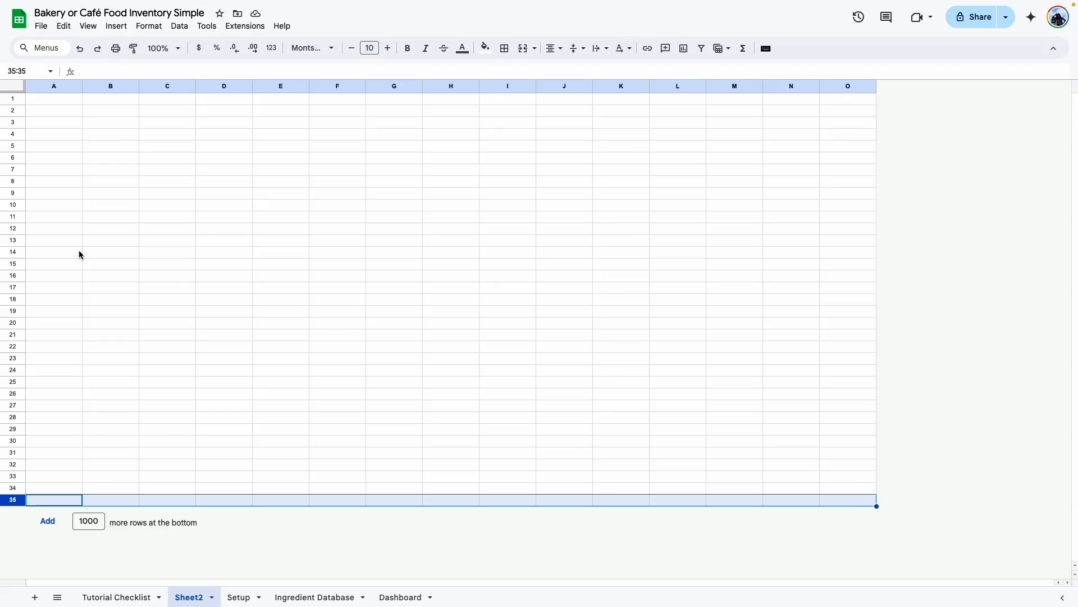
Resize rows 1 to 35 to a height of 30 pixels
{"action": "left_click_drag", "start_coordinate": [12, 98], "coordinate": [10, 509]}
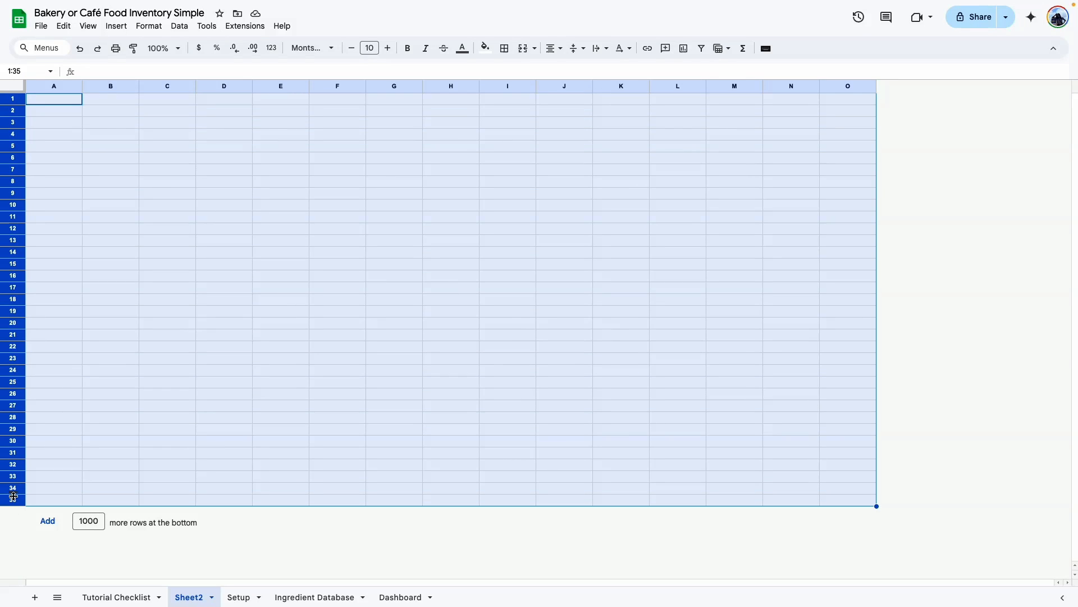
{"action": "right_click", "coordinate": [13, 498]}
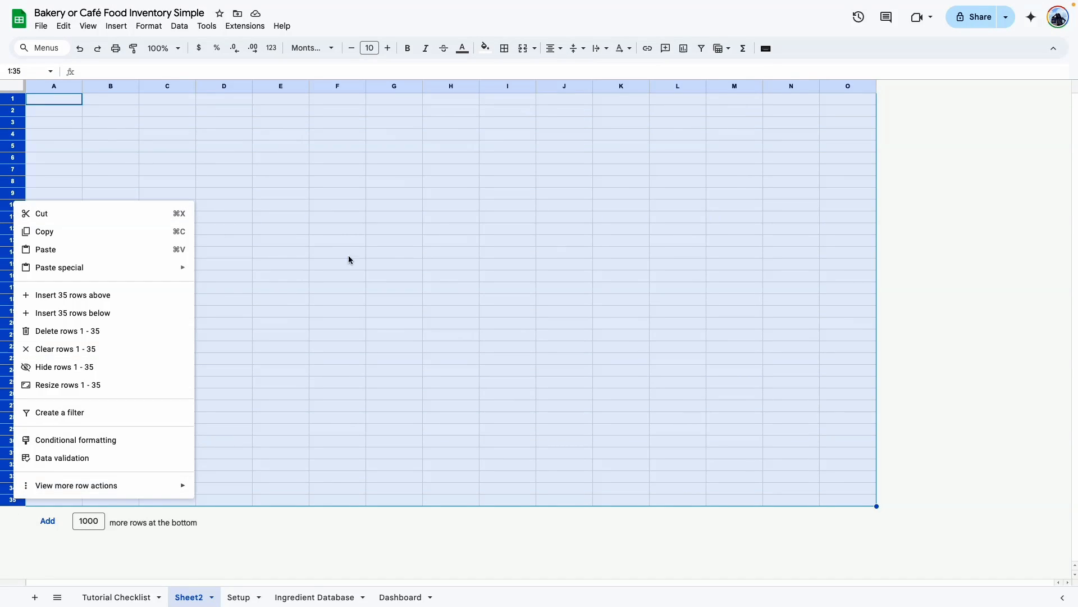
{"action": "left_click", "coordinate": [62, 384]}
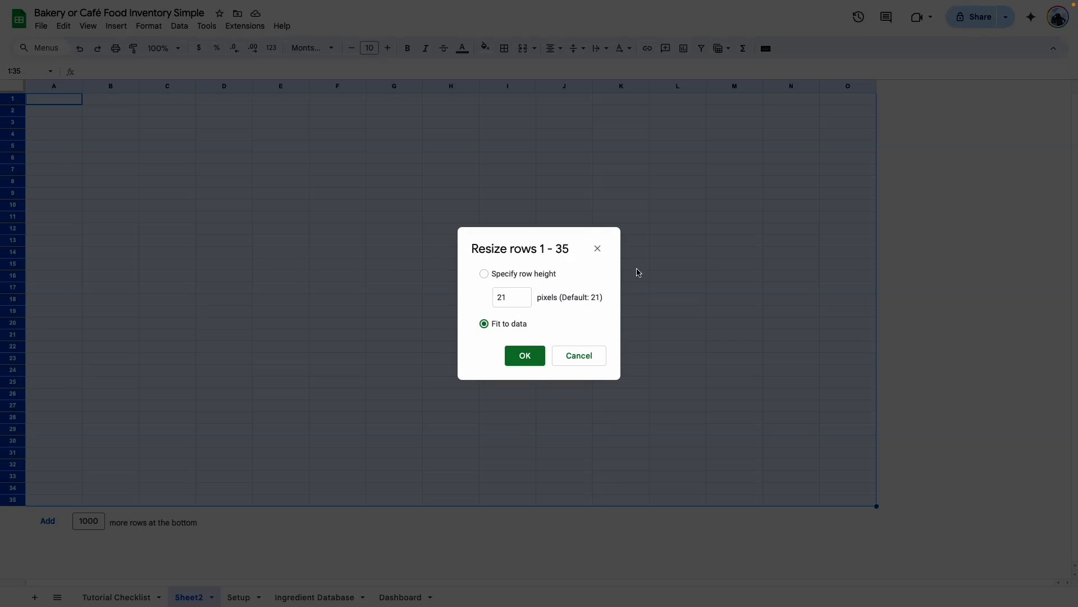
{"action": "double_click", "coordinate": [503, 293]}
{"action": "type", "text": "30"}
{"action": "key", "text": "Return"}
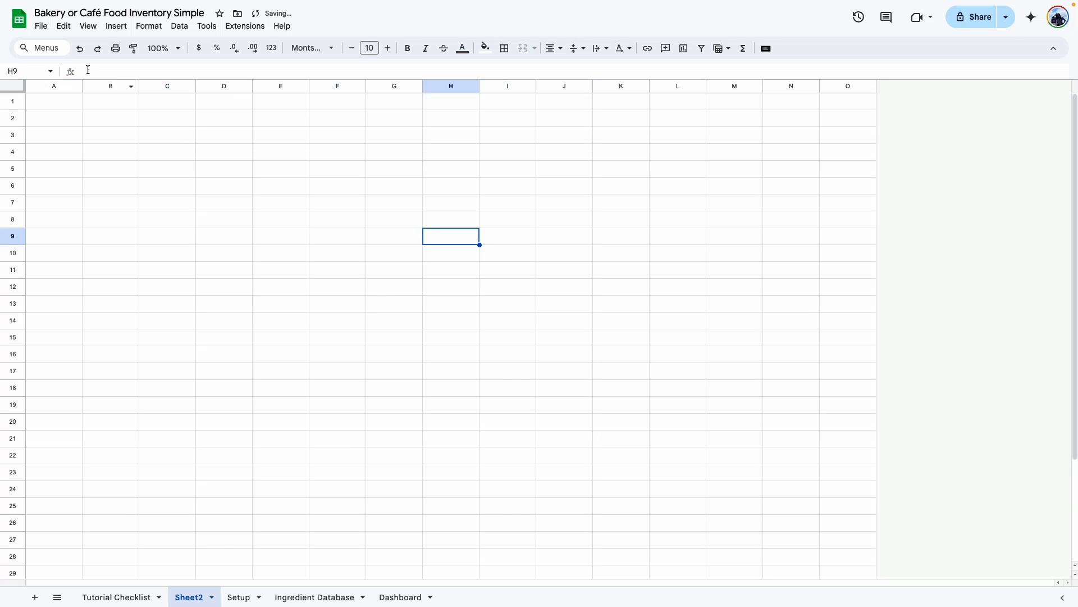
Resize the outer margin columns A and O to a width of 30 pixels
{"action": "left_click", "coordinate": [53, 86]}
{"action": "left_click", "coordinate": [855, 86], "text": "super"}
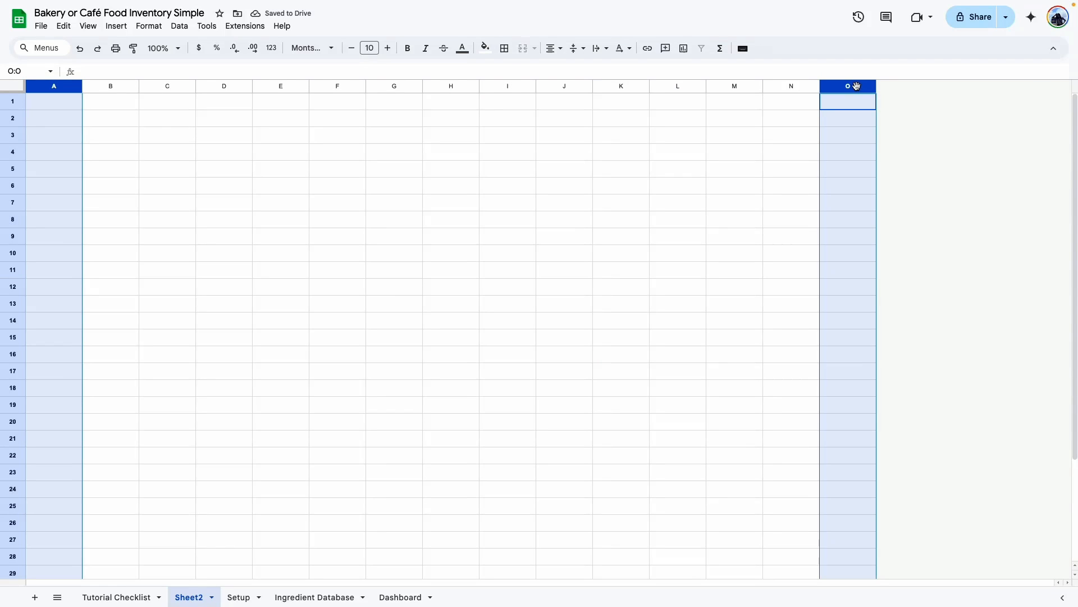
{"action": "right_click", "coordinate": [855, 86]}
{"action": "left_click", "coordinate": [921, 159]}
{"action": "type", "text": "30"}
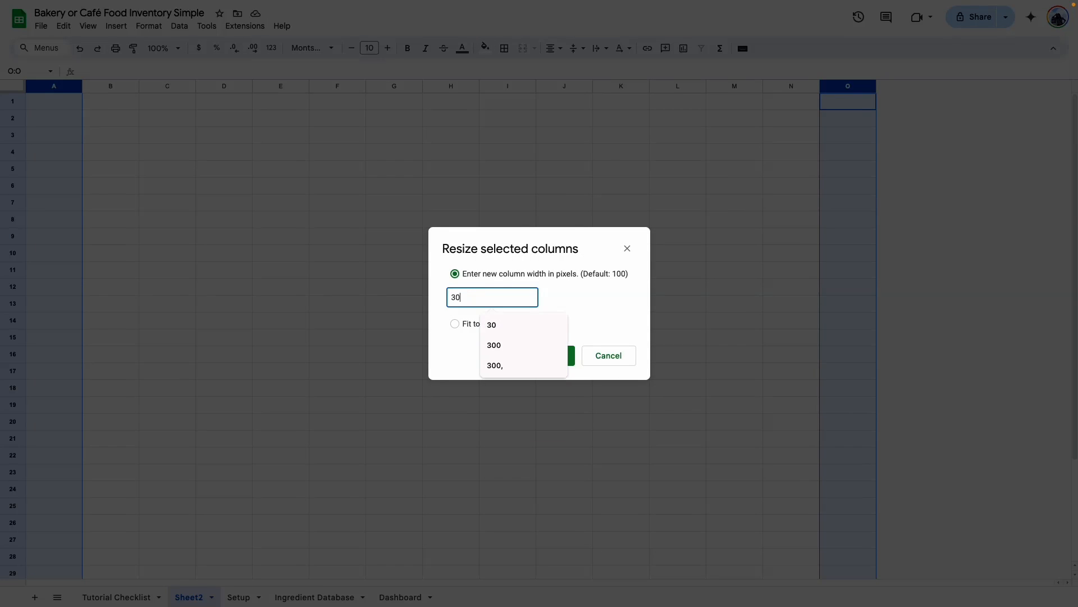
{"action": "key", "text": "Return"}
{"action": "left_click", "coordinate": [303, 341]}
Rename the new sheet as "Setup 2"
{"action": "double_click", "coordinate": [183, 598]}
{"action": "type", "text": "Se"}
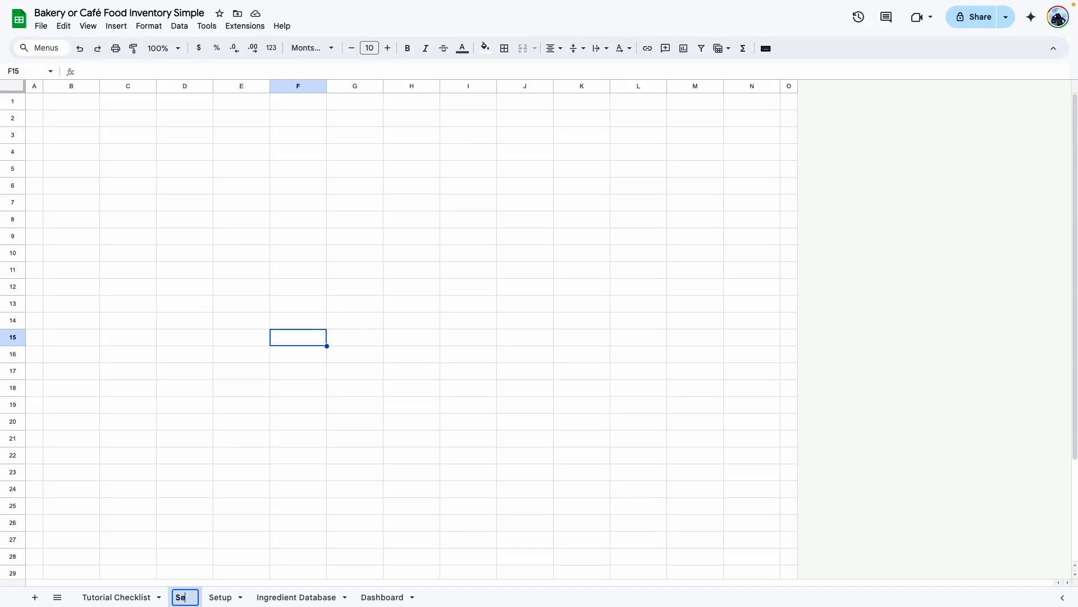
{"action": "type", "text": "tup 2"}
{"action": "key", "text": "Return"}
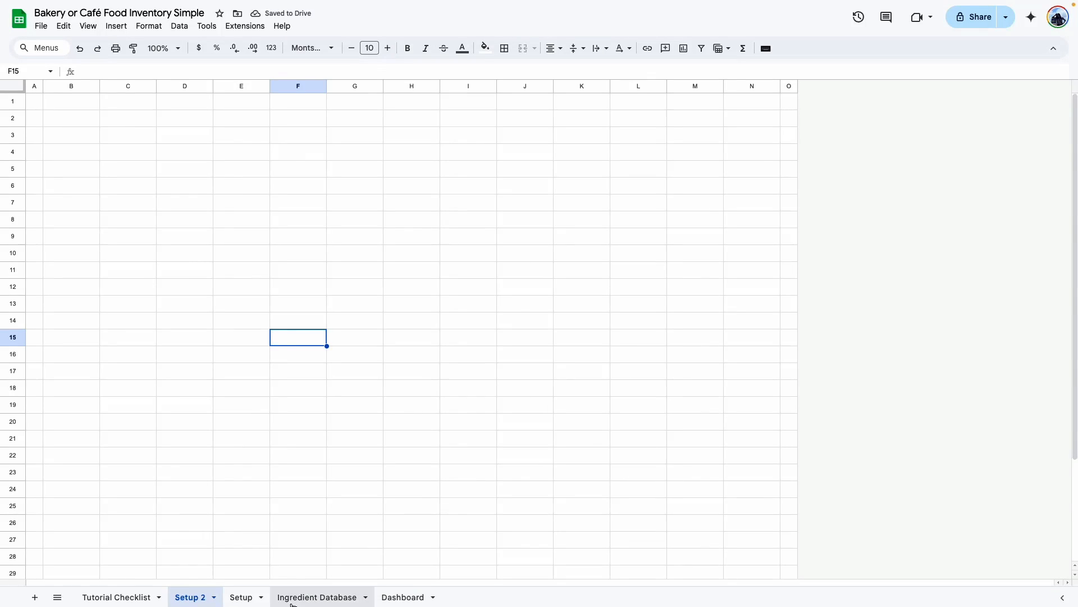
Check the Setup sheet's column layout and resize spacer columns C, E, G, I, K and M in Setup 2 to 30 pixels
{"action": "left_click", "coordinate": [241, 597]}
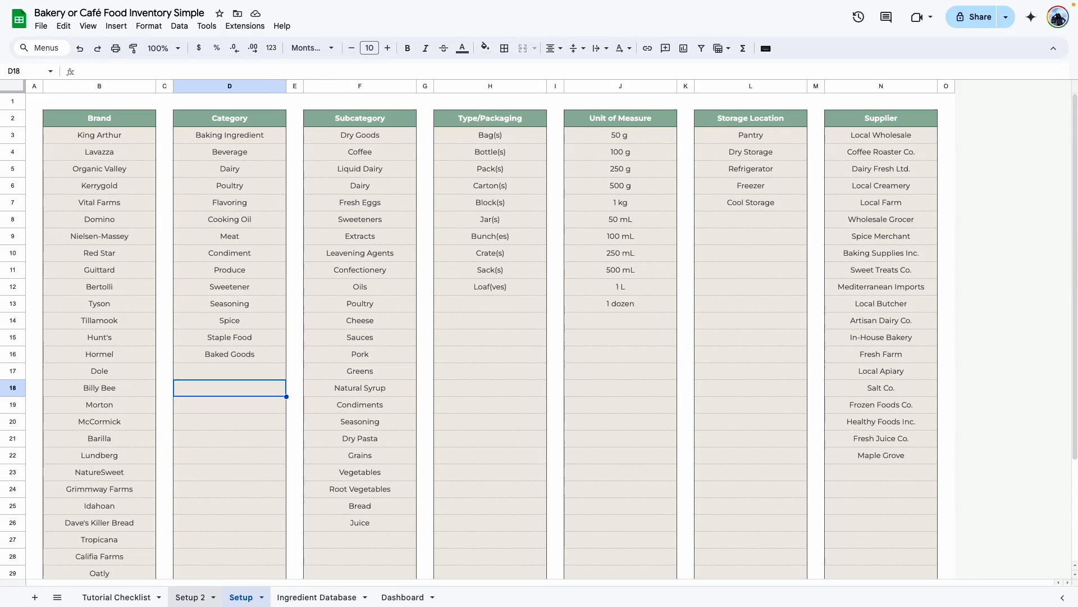
{"action": "left_click", "coordinate": [198, 595]}
{"action": "left_click", "coordinate": [134, 86]}
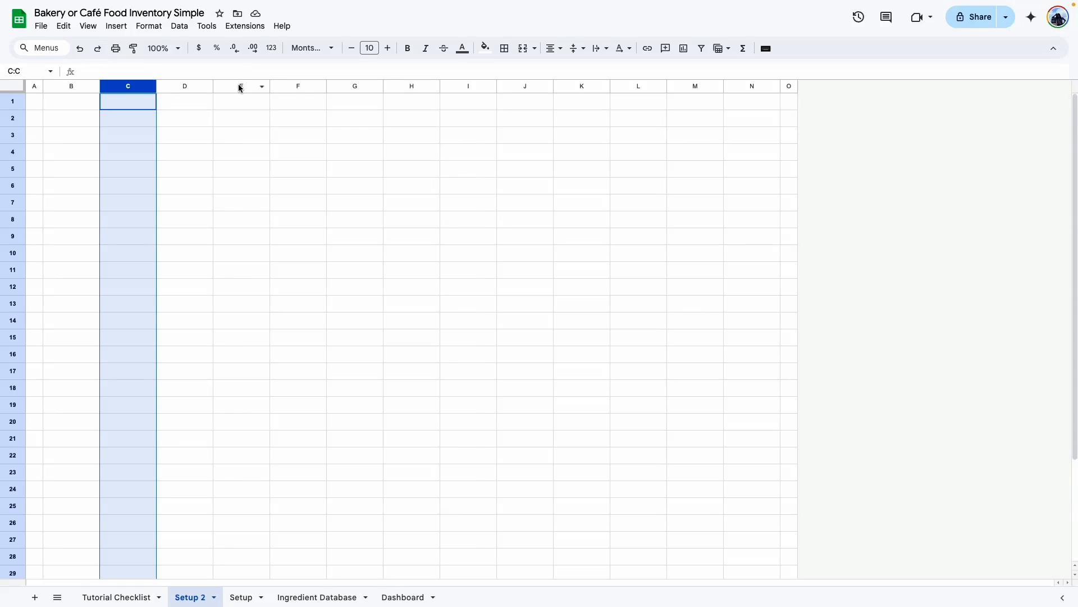
{"action": "left_click", "coordinate": [240, 87], "text": "ctrl"}
{"action": "left_click", "coordinate": [352, 84], "text": "ctrl"}
{"action": "left_click", "coordinate": [469, 86], "text": "ctrl"}
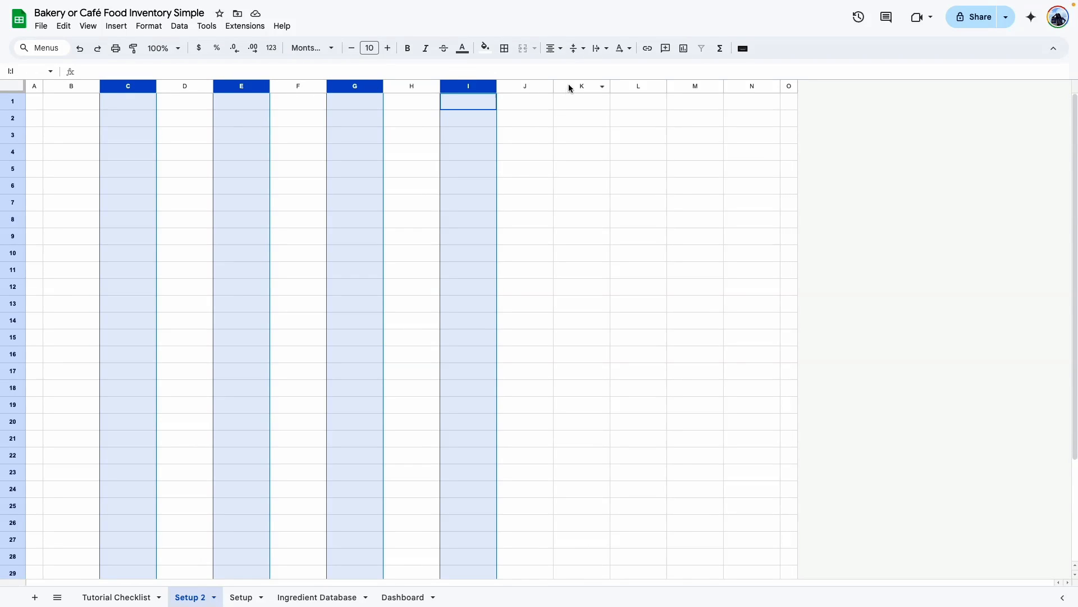
{"action": "left_click", "coordinate": [568, 87], "text": "ctrl"}
{"action": "left_click", "coordinate": [696, 87], "text": "ctrl"}
{"action": "right_click", "coordinate": [702, 86]}
{"action": "left_click", "coordinate": [773, 164]}
{"action": "type", "text": "30"}
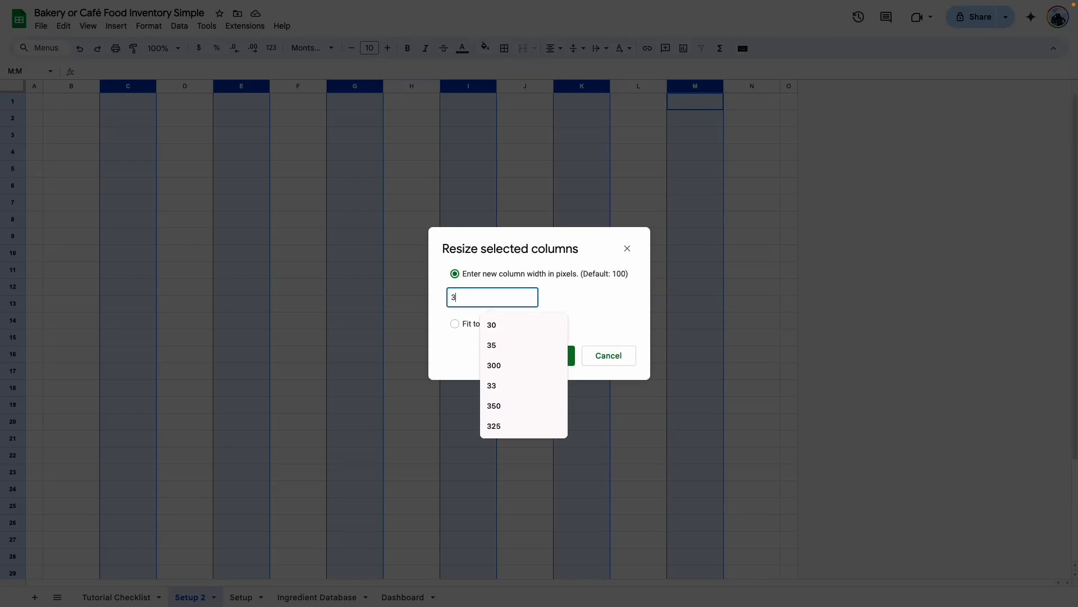
{"action": "key", "text": "Return"}
Resize columns B, D, F, H, J, L and N in Setup 2 to a width of 200 pixels
{"action": "left_click", "coordinate": [72, 86]}
{"action": "left_click", "coordinate": [145, 86], "text": "ctrl"}
{"action": "left_click", "coordinate": [214, 86], "text": "ctrl"}
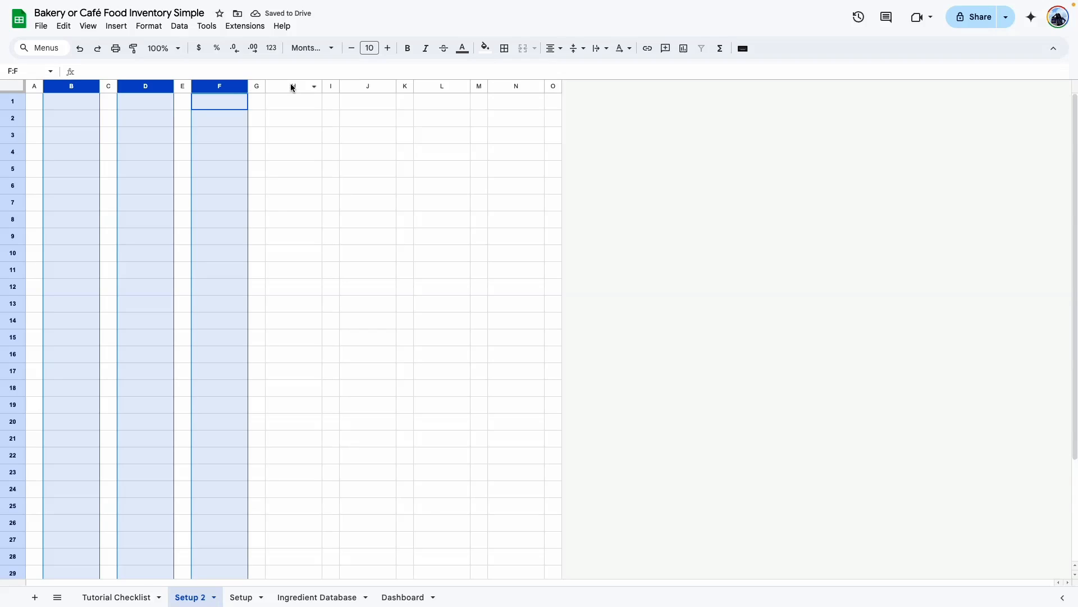
{"action": "left_click", "coordinate": [292, 87], "text": "ctrl"}
{"action": "left_click", "coordinate": [366, 85], "text": "ctrl"}
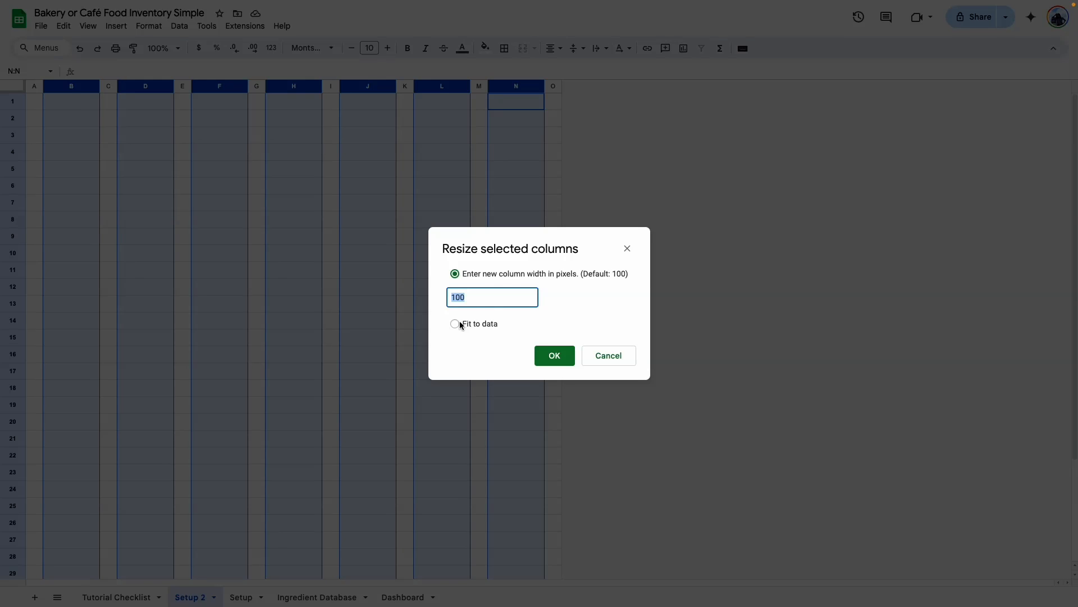
{"action": "type", "text": "200"}
{"action": "key", "text": "Return"}
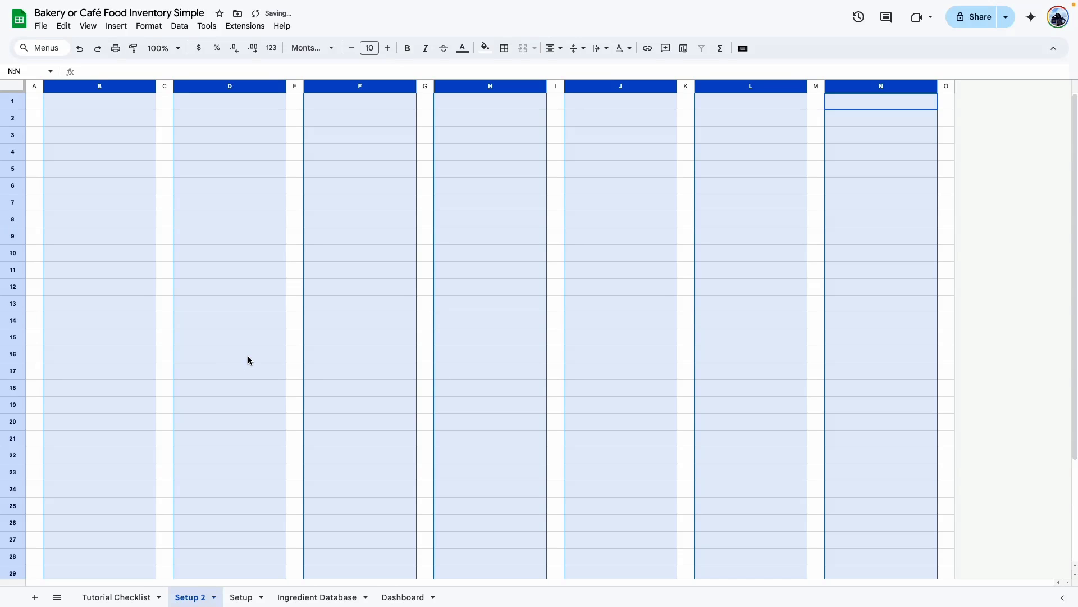
{"action": "left_click", "coordinate": [220, 342]}
Add an outer border around B2:B34 and another around header cell B2
{"action": "left_click_drag", "start_coordinate": [51, 123], "coordinate": [80, 532]}
{"action": "scroll", "coordinate": [284, 190], "scroll_direction": "up", "scroll_amount": 3}
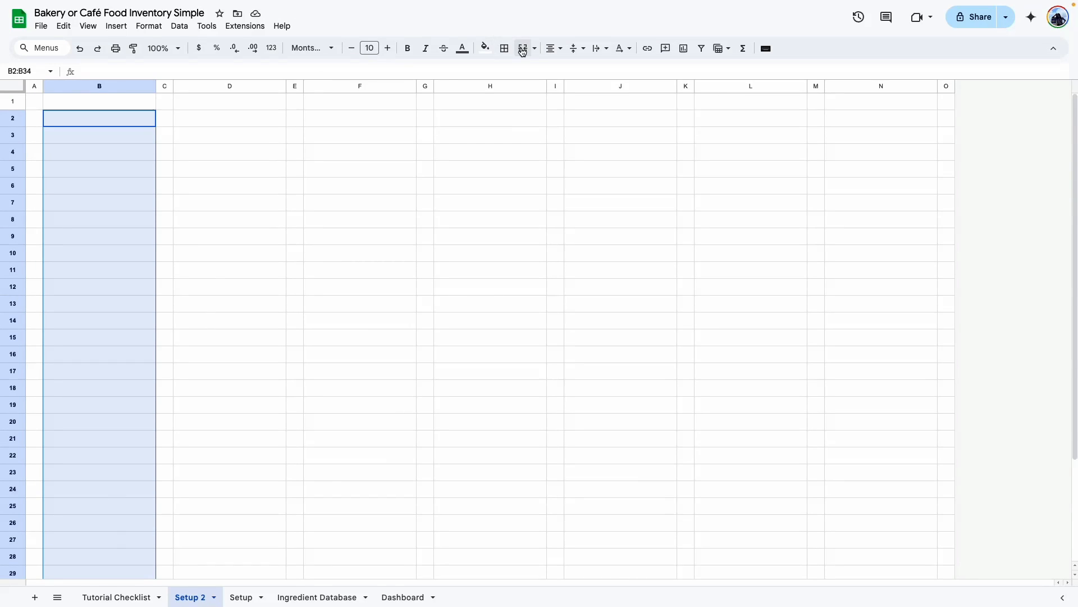
{"action": "left_click", "coordinate": [504, 48]}
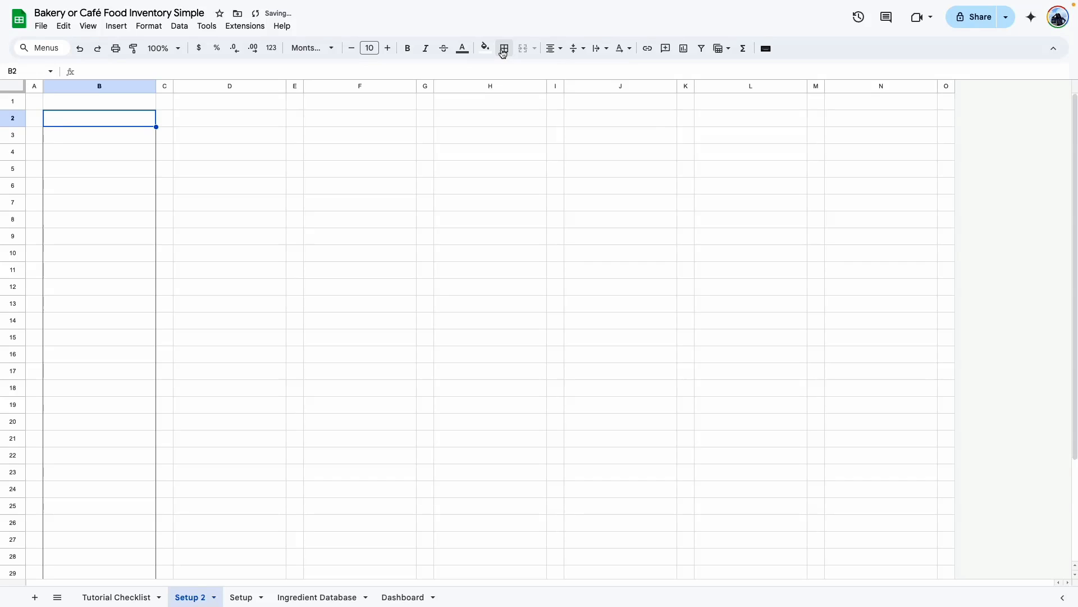
{"action": "left_click", "coordinate": [505, 49]}
{"action": "left_click", "coordinate": [586, 73]}
{"action": "left_click", "coordinate": [101, 115]}
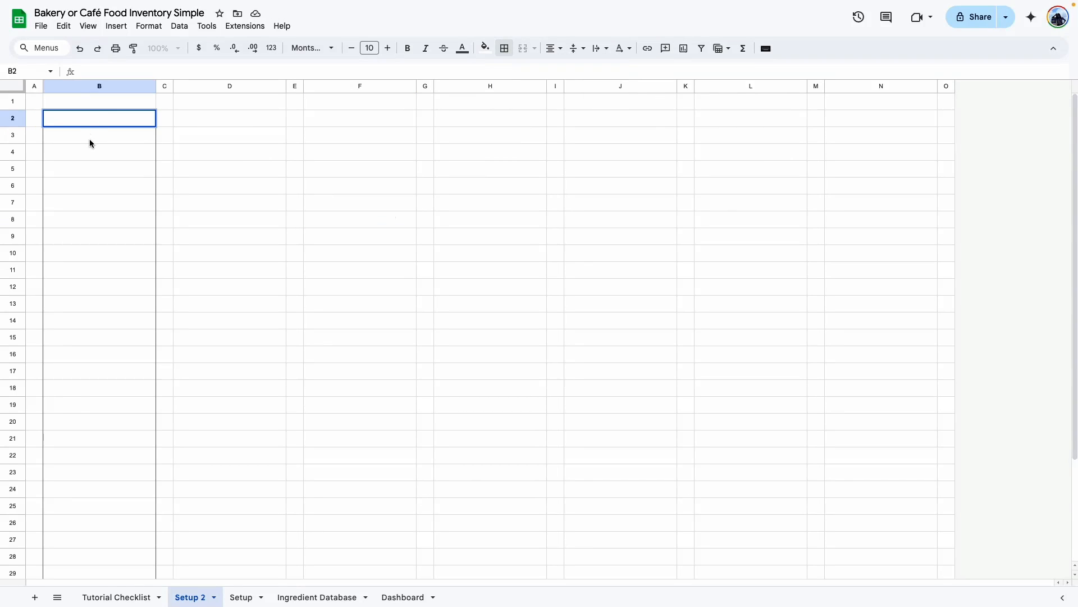
Add gray dashed inner horizontal borders to B3:B34
{"action": "left_click", "coordinate": [86, 191]}
{"action": "left_click", "coordinate": [107, 287]}
{"action": "left_click_drag", "start_coordinate": [122, 132], "coordinate": [81, 532]}
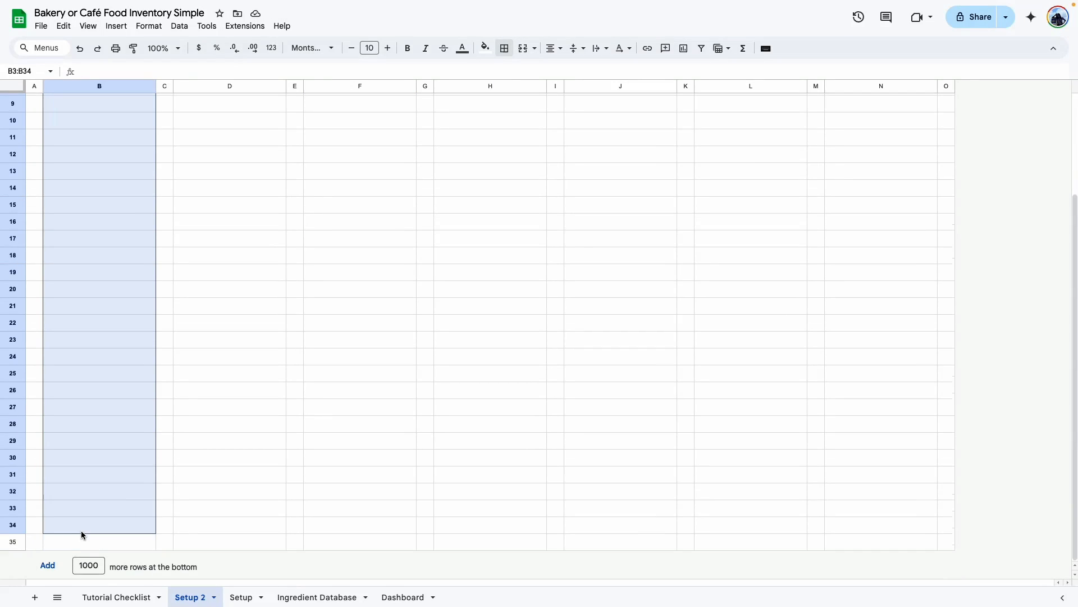
{"action": "scroll", "coordinate": [99, 274], "scroll_direction": "up", "scroll_amount": 3}
{"action": "left_click", "coordinate": [504, 48]}
{"action": "left_click", "coordinate": [611, 73]}
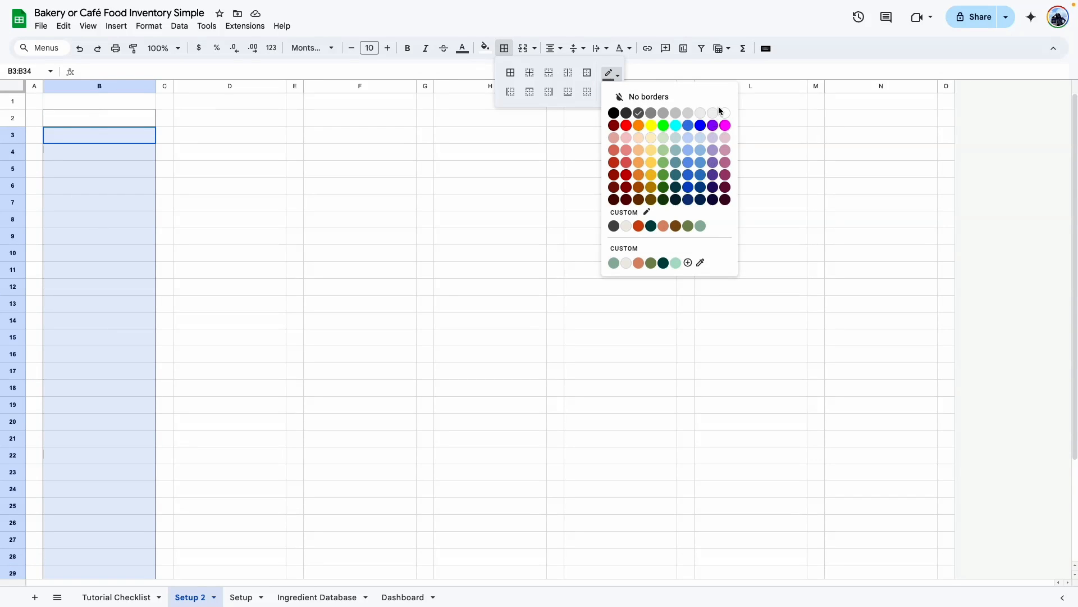
{"action": "left_click", "coordinate": [663, 112]}
{"action": "left_click", "coordinate": [612, 89]}
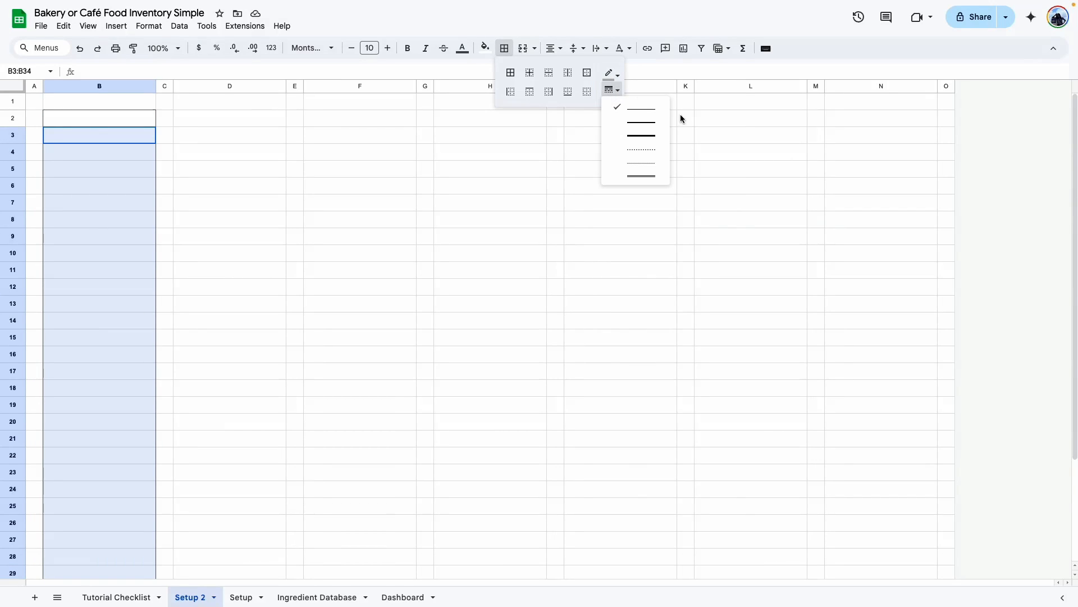
{"action": "left_click", "coordinate": [643, 150]}
{"action": "left_click", "coordinate": [548, 79]}
{"action": "left_click", "coordinate": [232, 229]}
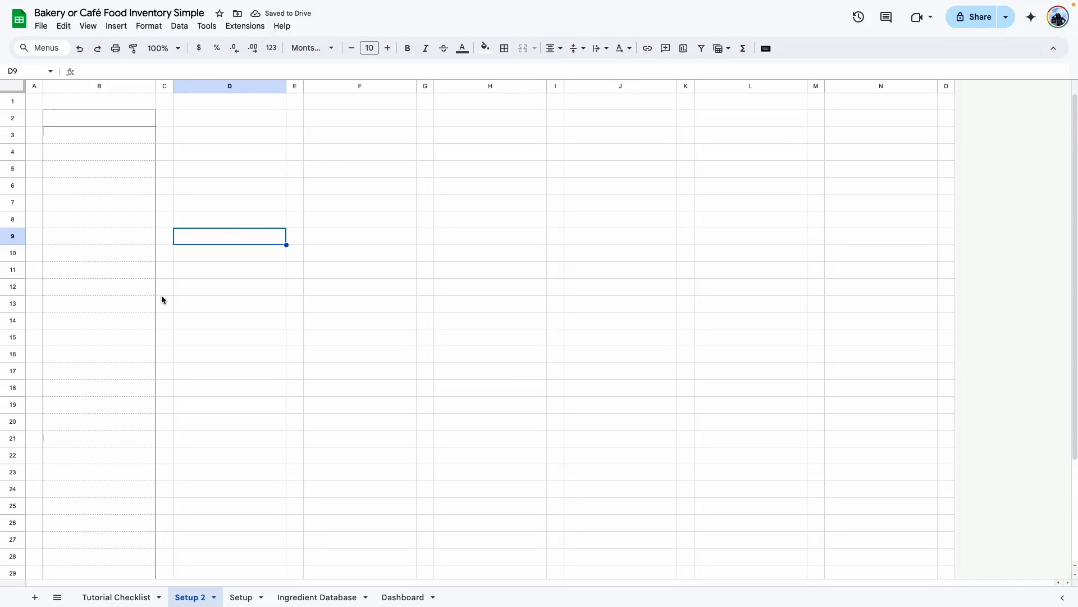
Browse the spreadsheet themes starting from B2's fill colors and apply the Vintage theme
{"action": "left_click", "coordinate": [97, 122]}
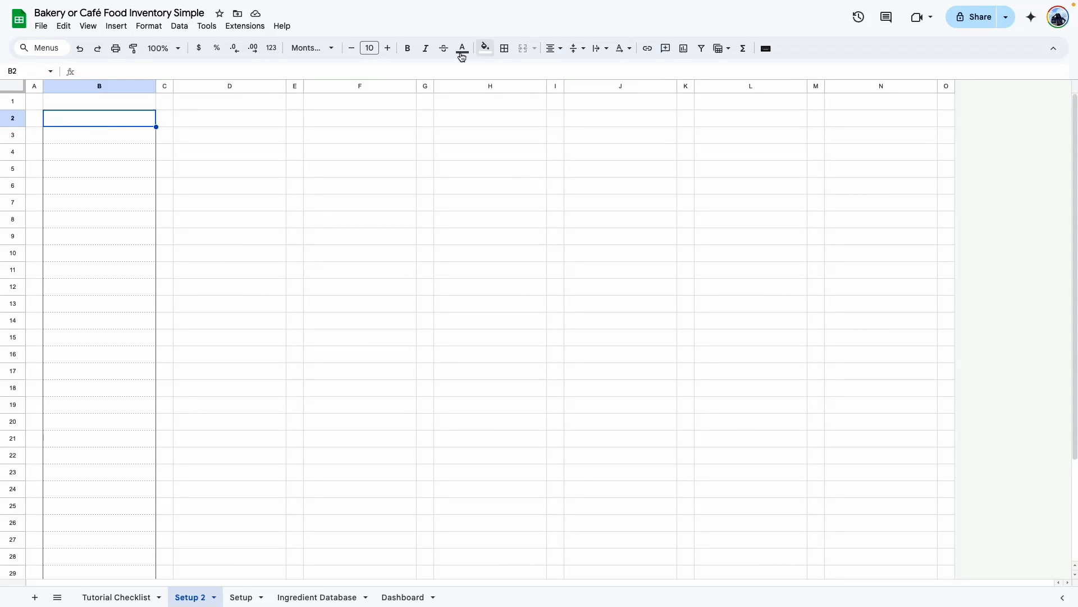
{"action": "left_click", "coordinate": [485, 48]}
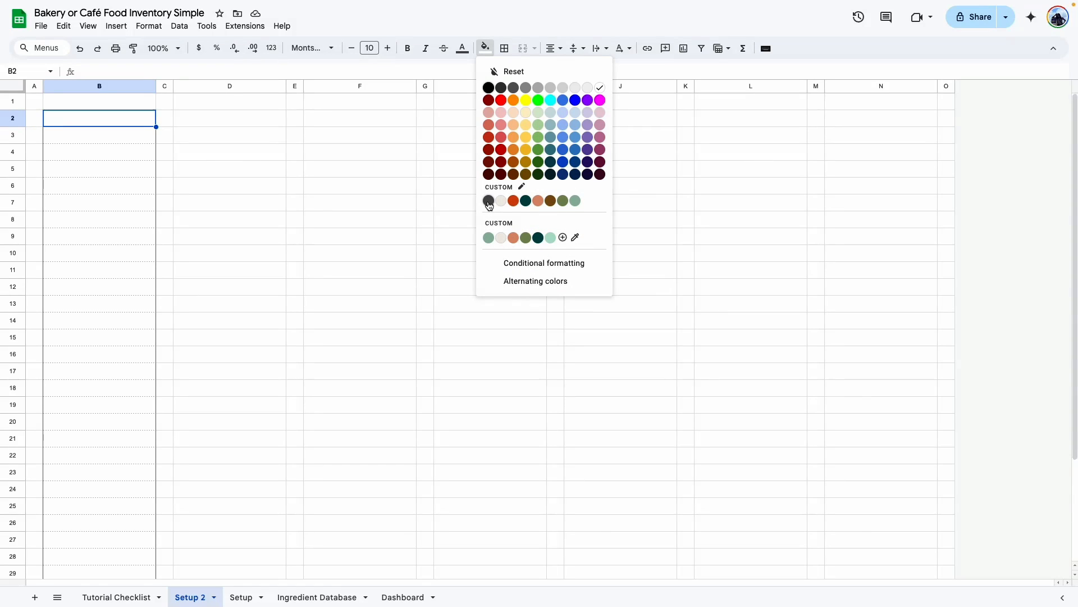
{"action": "left_click", "coordinate": [522, 187]}
{"action": "left_click", "coordinate": [1018, 88]}
{"action": "scroll", "coordinate": [963, 423], "scroll_direction": "down", "scroll_amount": 9}
{"action": "scroll", "coordinate": [963, 423], "scroll_direction": "up", "scroll_amount": 3}
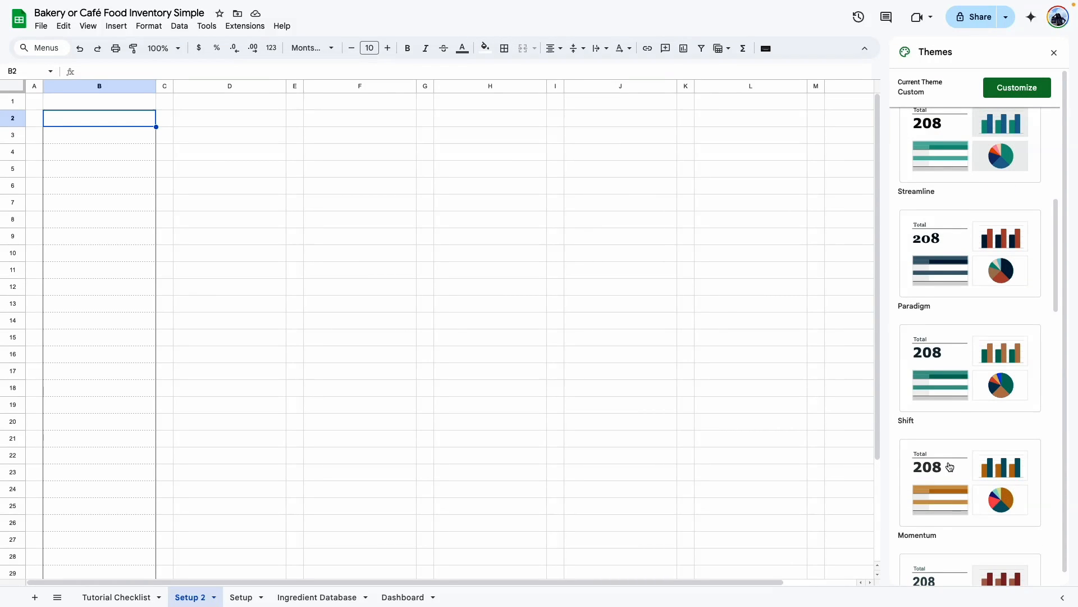
{"action": "scroll", "coordinate": [954, 469], "scroll_direction": "down", "scroll_amount": 8}
{"action": "left_click", "coordinate": [958, 432]}
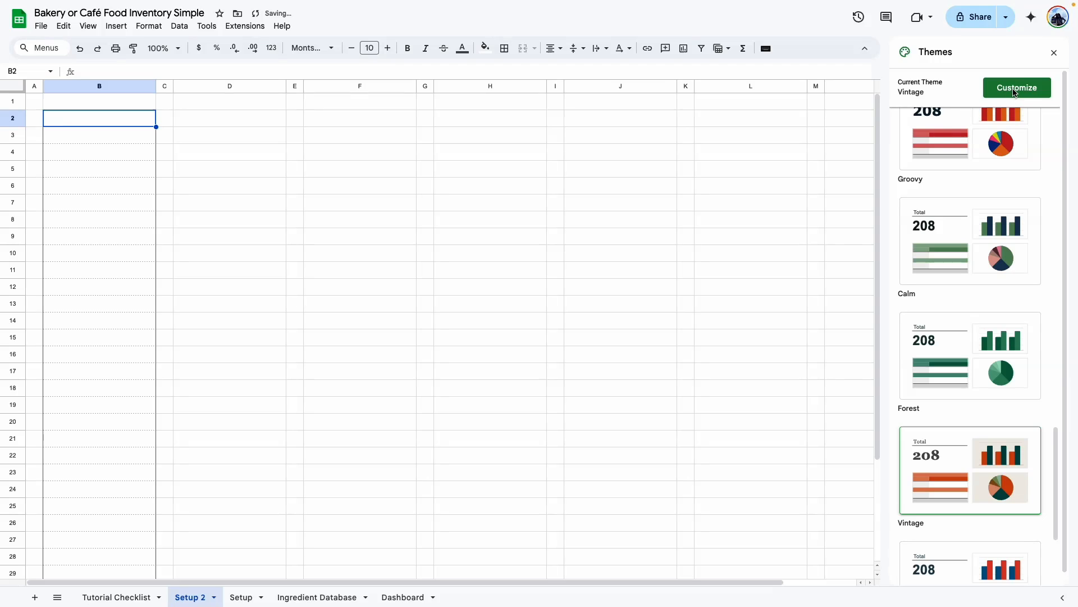
Customize the Vintage theme by setting its font to Roboto
{"action": "left_click", "coordinate": [1015, 90]}
{"action": "left_click", "coordinate": [921, 246]}
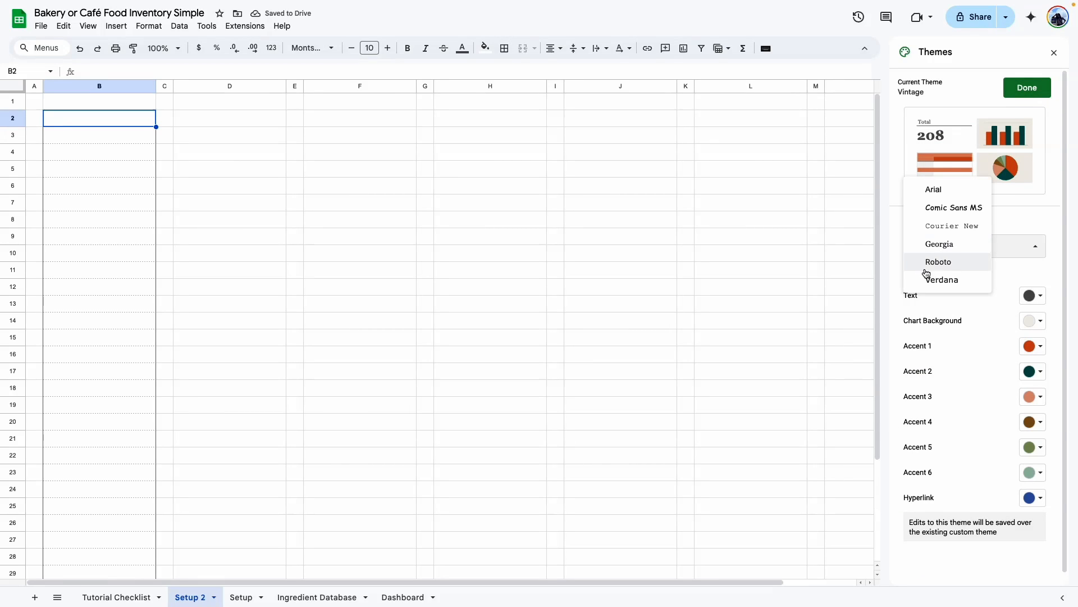
{"action": "left_click", "coordinate": [938, 262]}
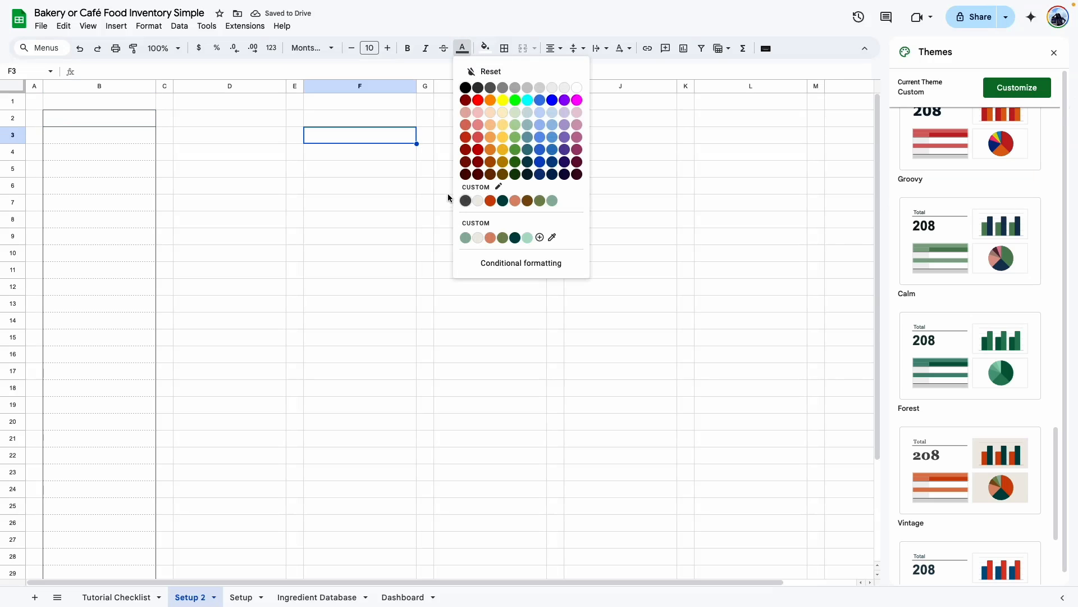
{"action": "left_click", "coordinate": [443, 270]}
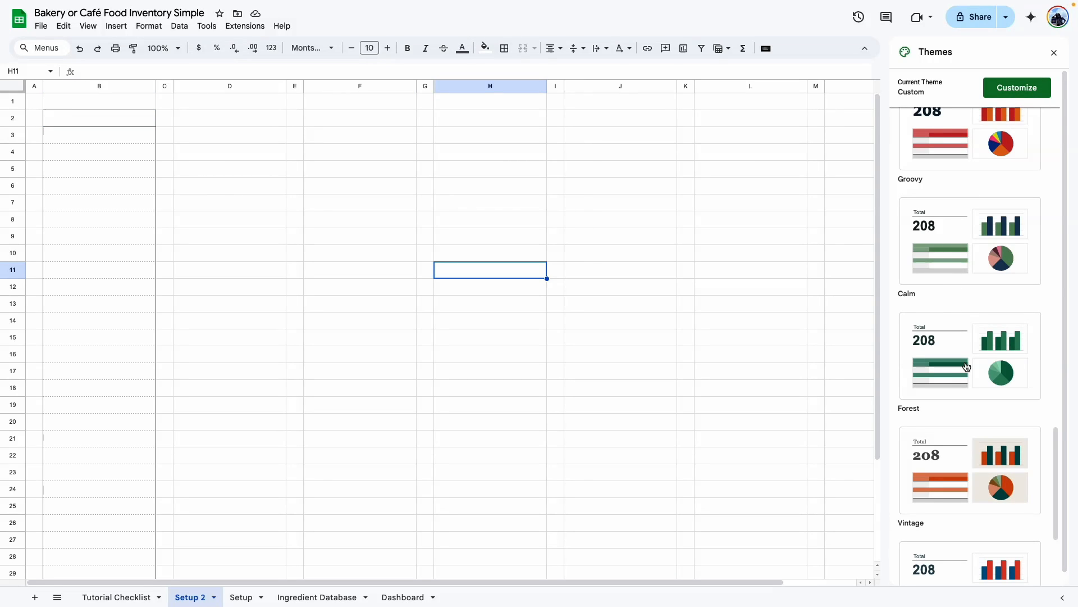
{"action": "scroll", "coordinate": [966, 366], "scroll_direction": "down", "scroll_amount": 3}
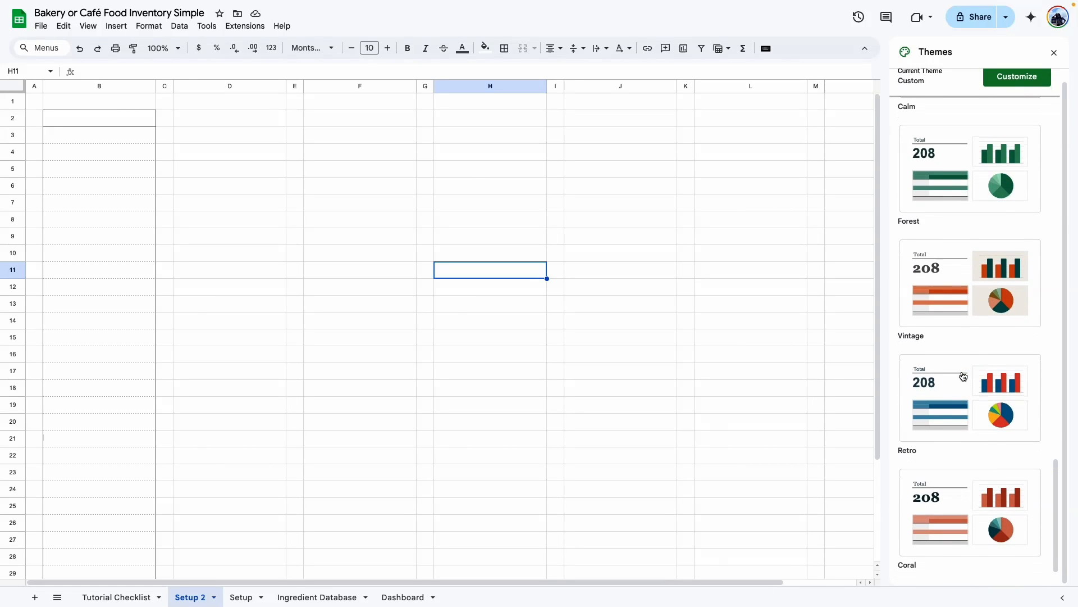
{"action": "left_click", "coordinate": [268, 204]}
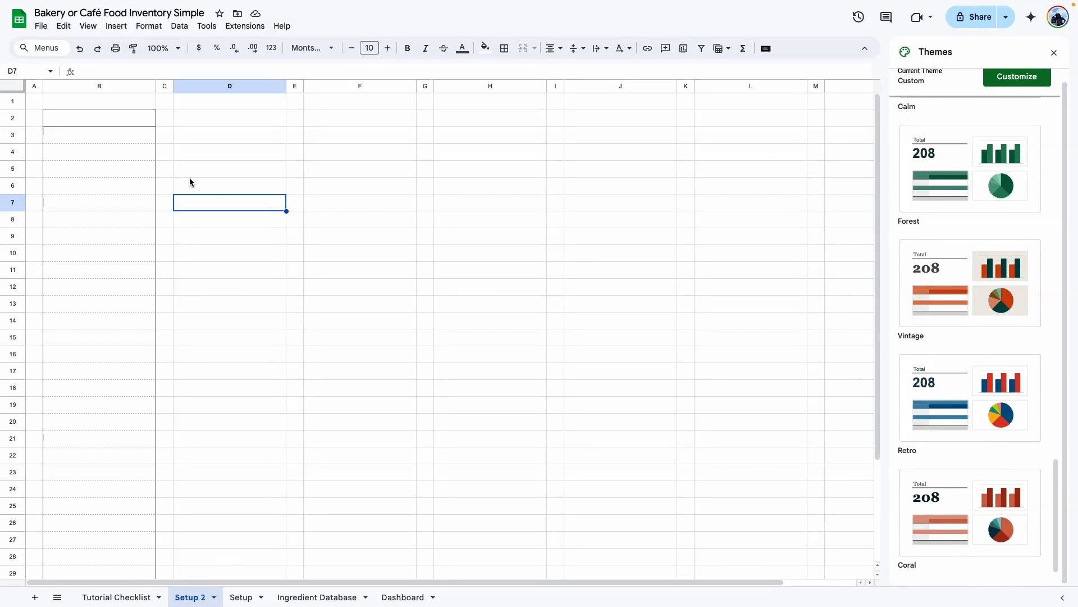
Review the fill colors available for B2 and examine the Brand header's formatting on the Setup sheet
{"action": "left_click", "coordinate": [88, 129]}
{"action": "left_click", "coordinate": [478, 49]}
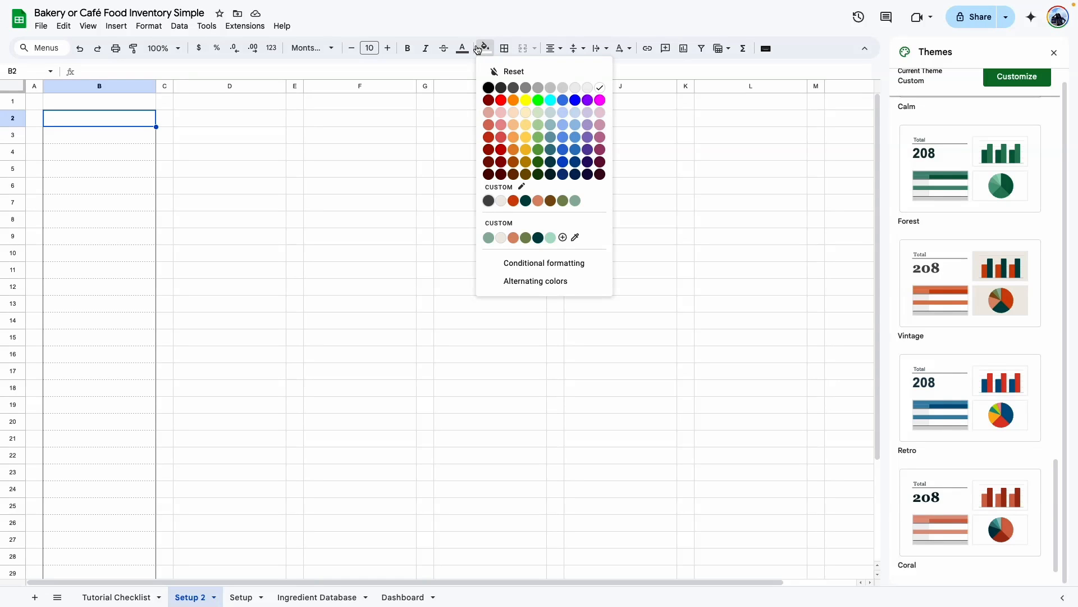
{"action": "left_click", "coordinate": [185, 495]}
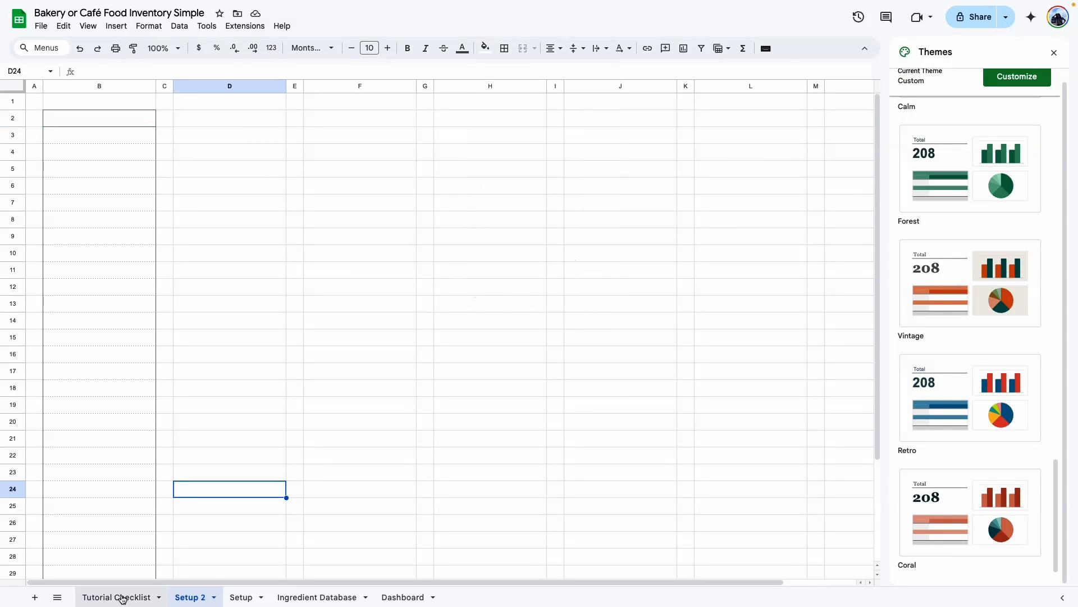
{"action": "left_click", "coordinate": [122, 599]}
{"action": "left_click", "coordinate": [243, 597]}
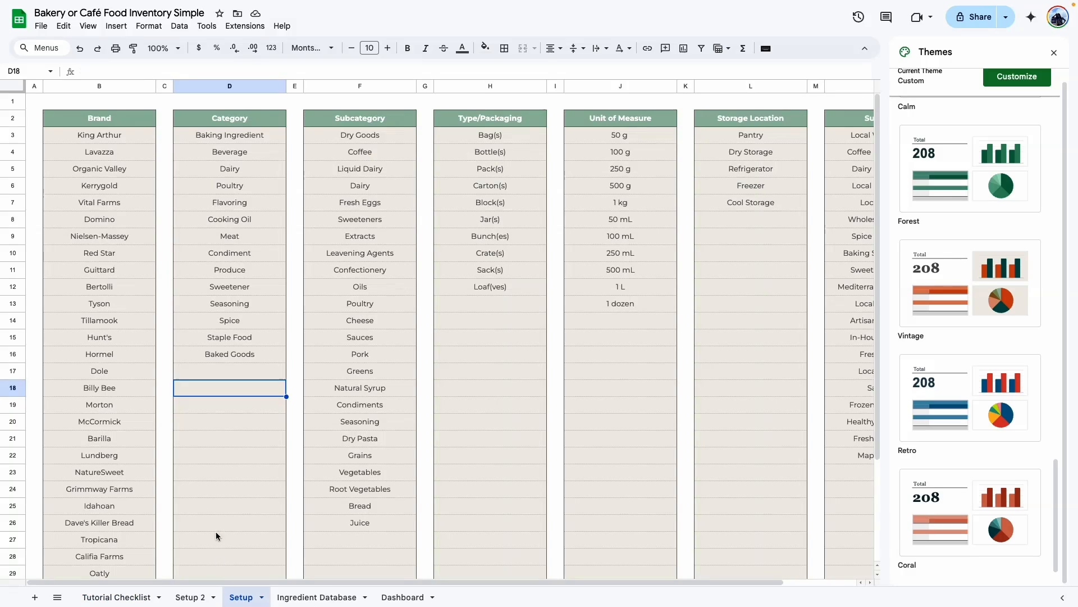
{"action": "left_click", "coordinate": [123, 124]}
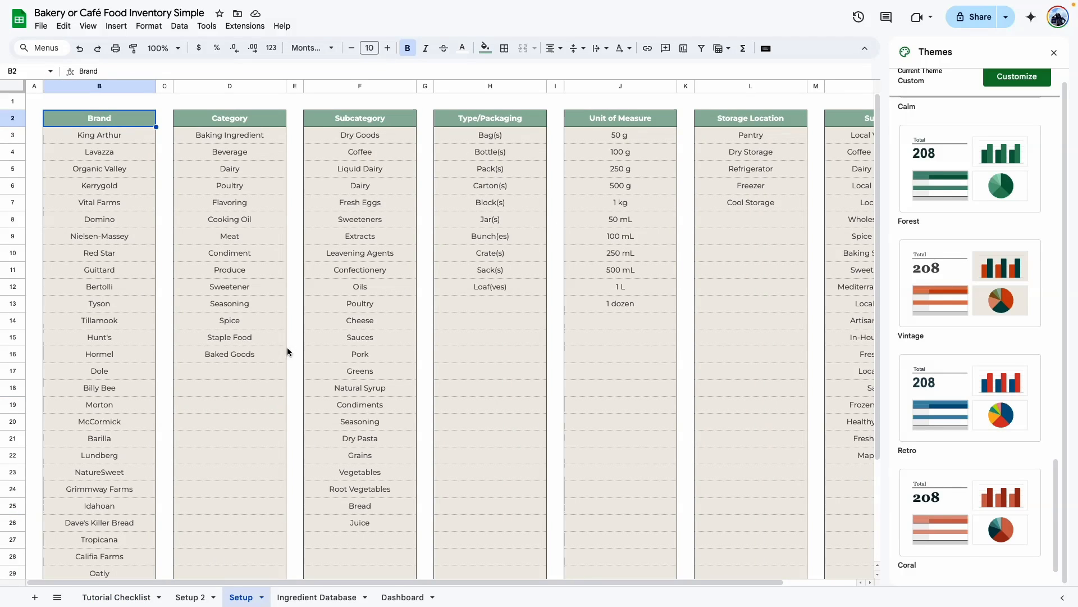
Fill header cell B2 in Setup 2 with the theme's muted green and compare it with the Setup sheet
{"action": "left_click", "coordinate": [190, 596]}
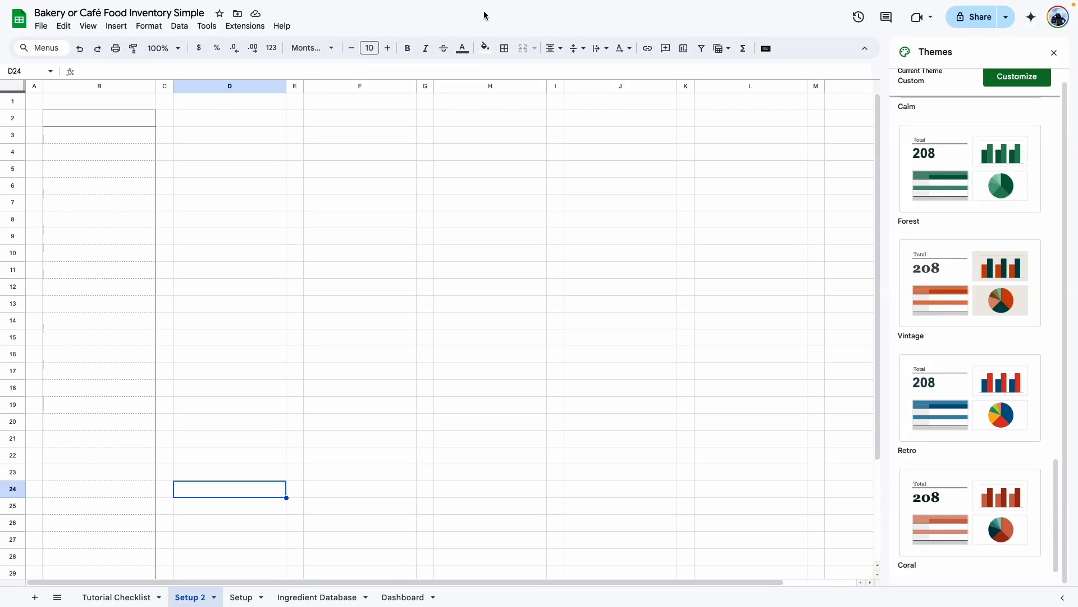
{"action": "left_click", "coordinate": [485, 48]}
{"action": "left_click", "coordinate": [570, 203]}
{"action": "left_click", "coordinate": [302, 219]}
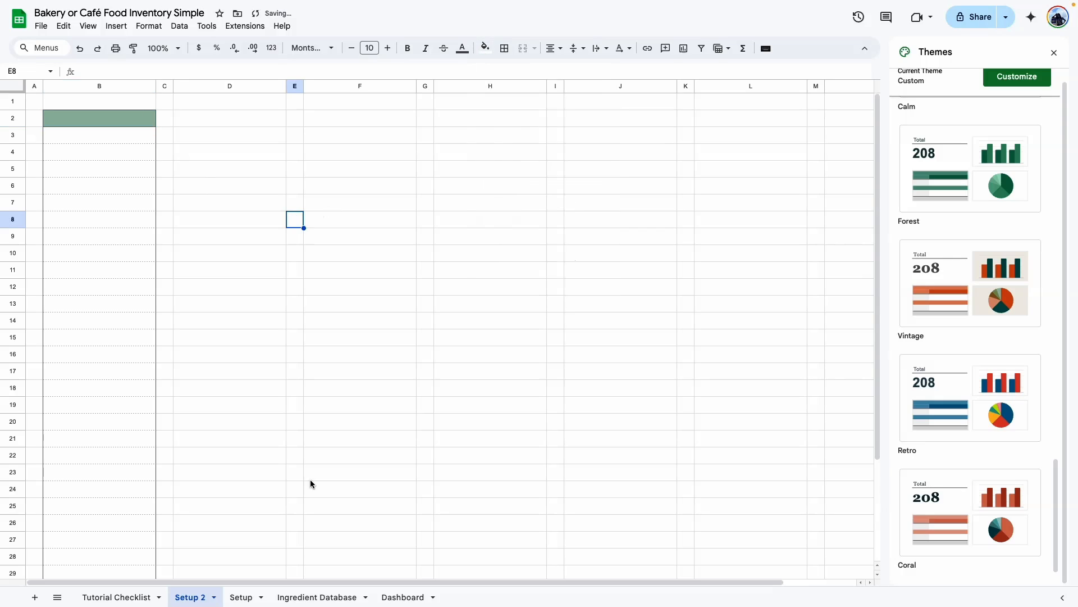
{"action": "left_click", "coordinate": [241, 596]}
{"action": "left_click", "coordinate": [189, 596]}
{"action": "left_click", "coordinate": [124, 140]}
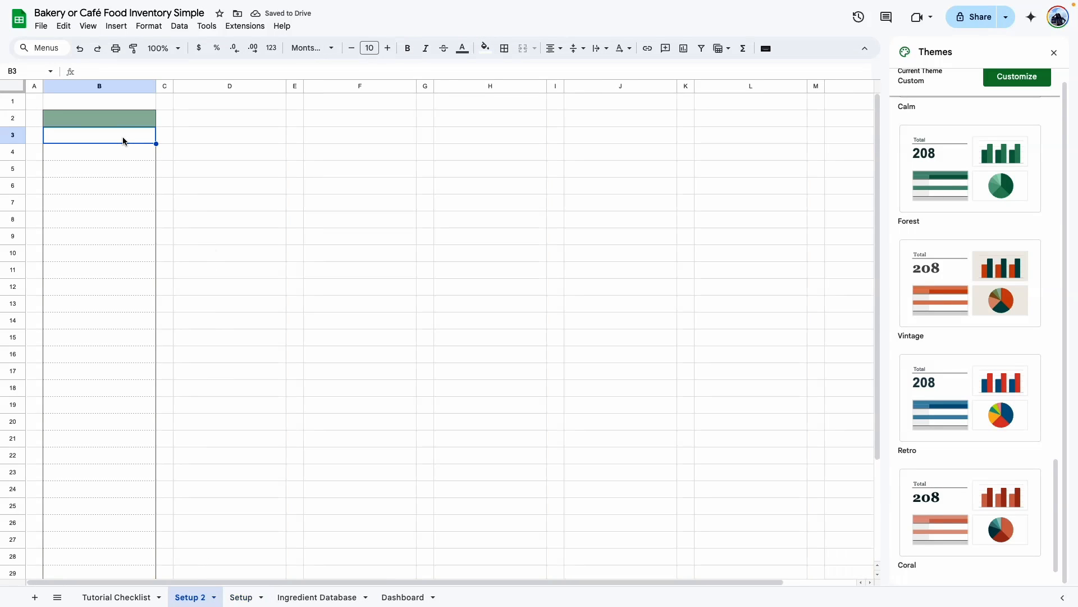
Change the custom theme's Accent 6 color to orange
{"action": "left_click", "coordinate": [228, 169]}
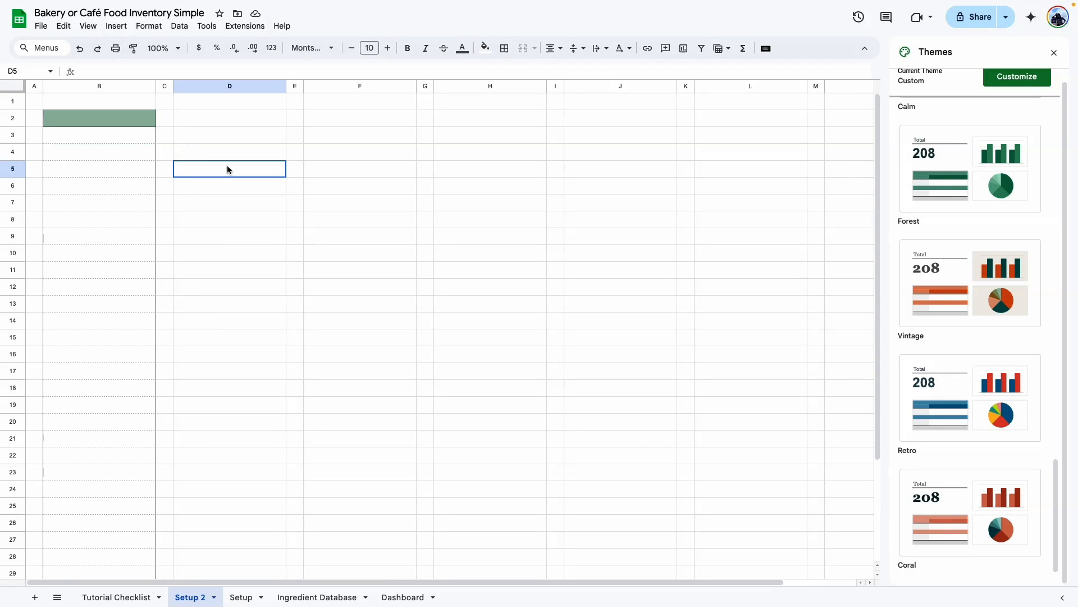
{"action": "left_click", "coordinate": [134, 117]}
{"action": "left_click", "coordinate": [485, 48]}
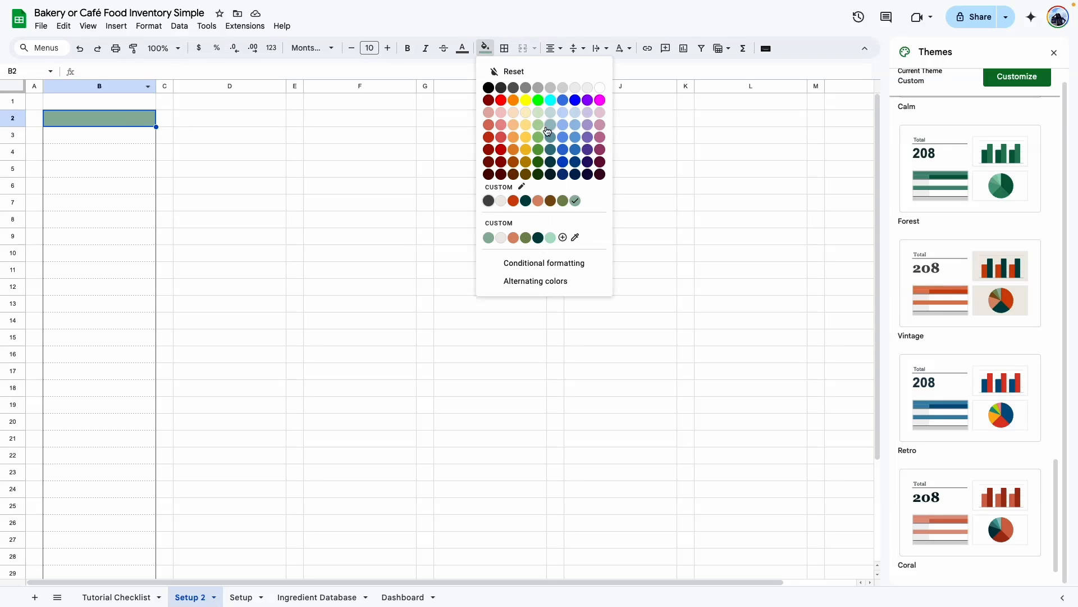
{"action": "left_click", "coordinate": [521, 188]}
{"action": "left_click", "coordinate": [1036, 461]}
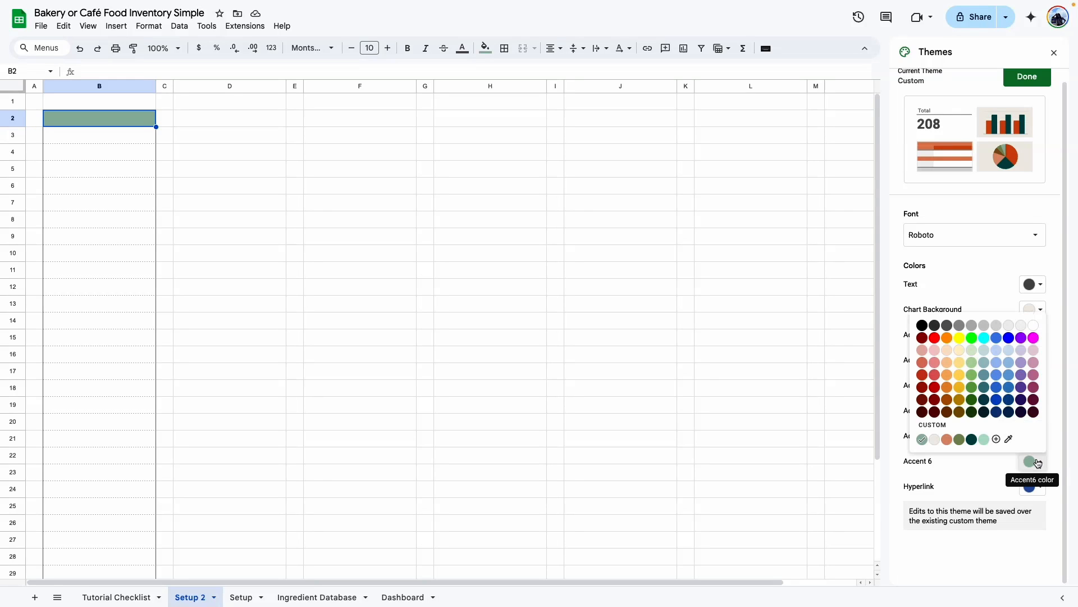
{"action": "left_click", "coordinate": [947, 376]}
{"action": "left_click", "coordinate": [530, 318]}
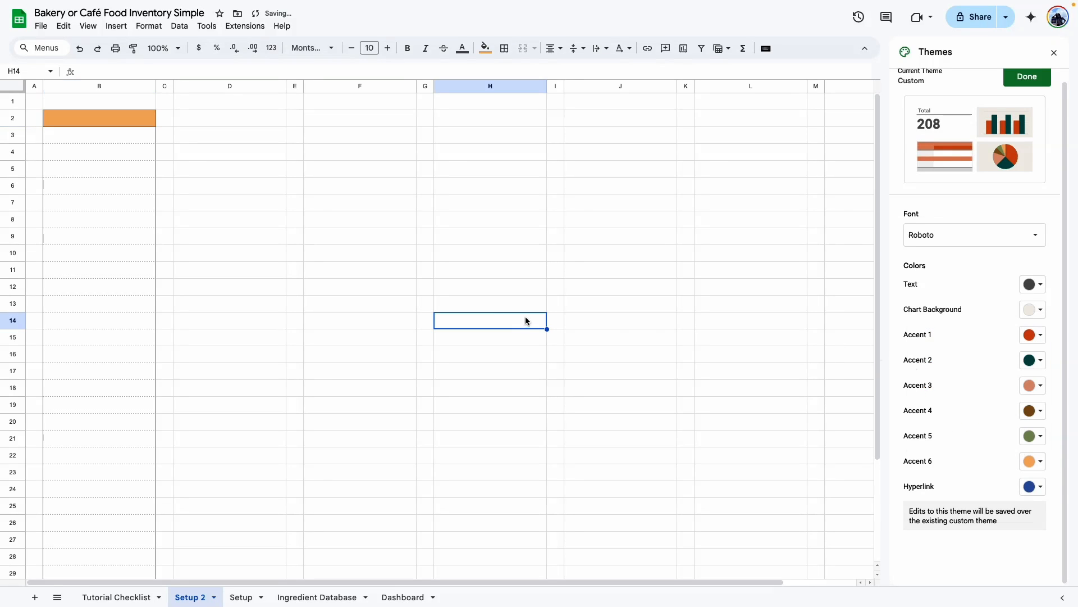
Undo the Accent 6 color change and the fill on cell B2
{"action": "left_click", "coordinate": [241, 597]}
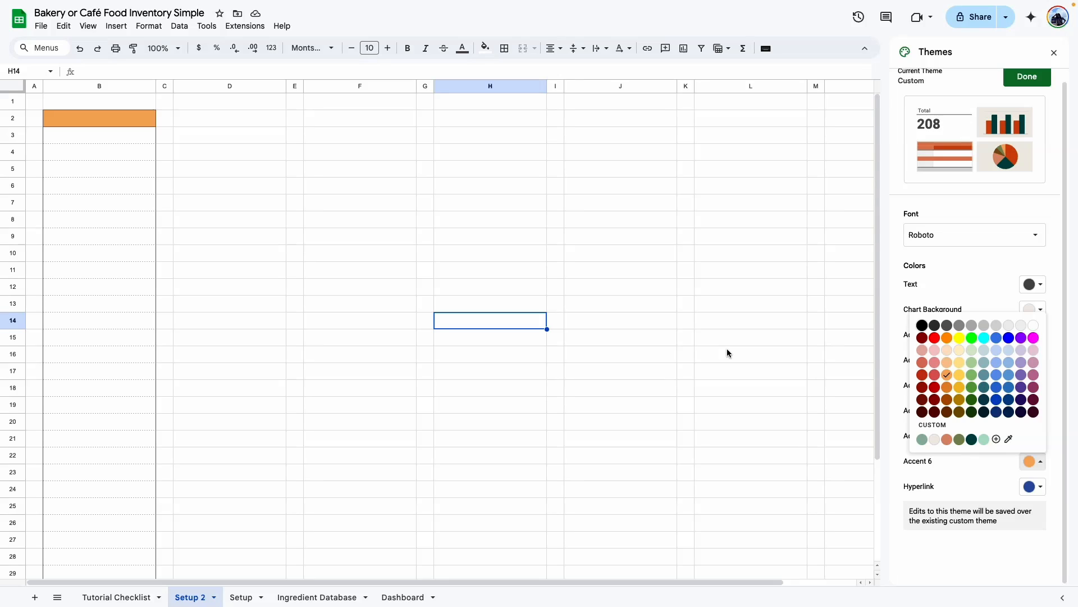
{"action": "left_click", "coordinate": [727, 353]}
{"action": "key", "text": "ctrl+z"}
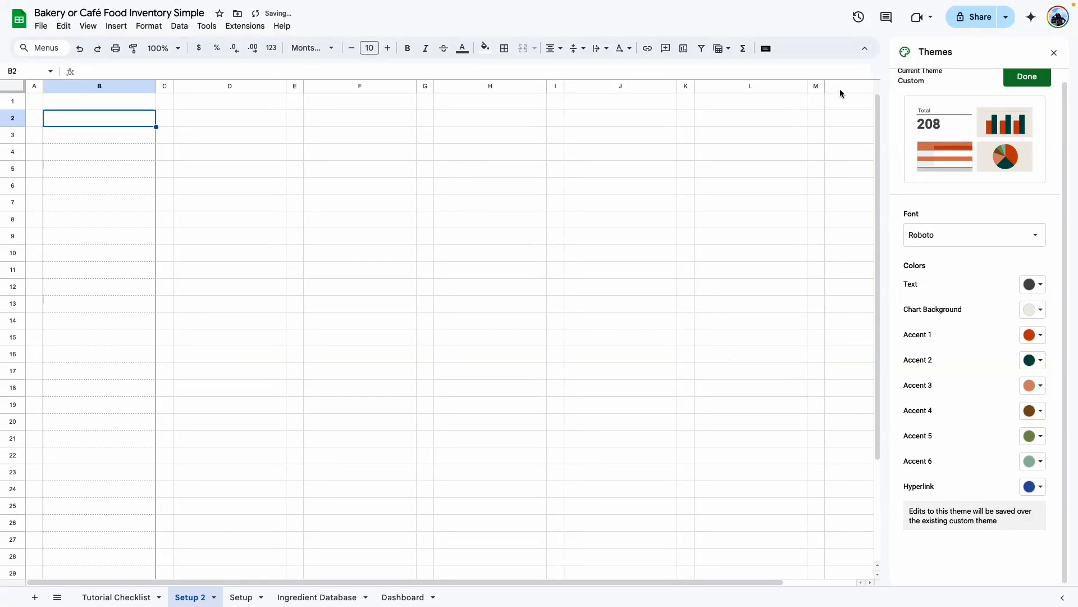
Close the theme settings and fill header cell B2 with the theme's muted green Accent 6 color
{"action": "left_click", "coordinate": [1053, 53]}
{"action": "left_click", "coordinate": [484, 48]}
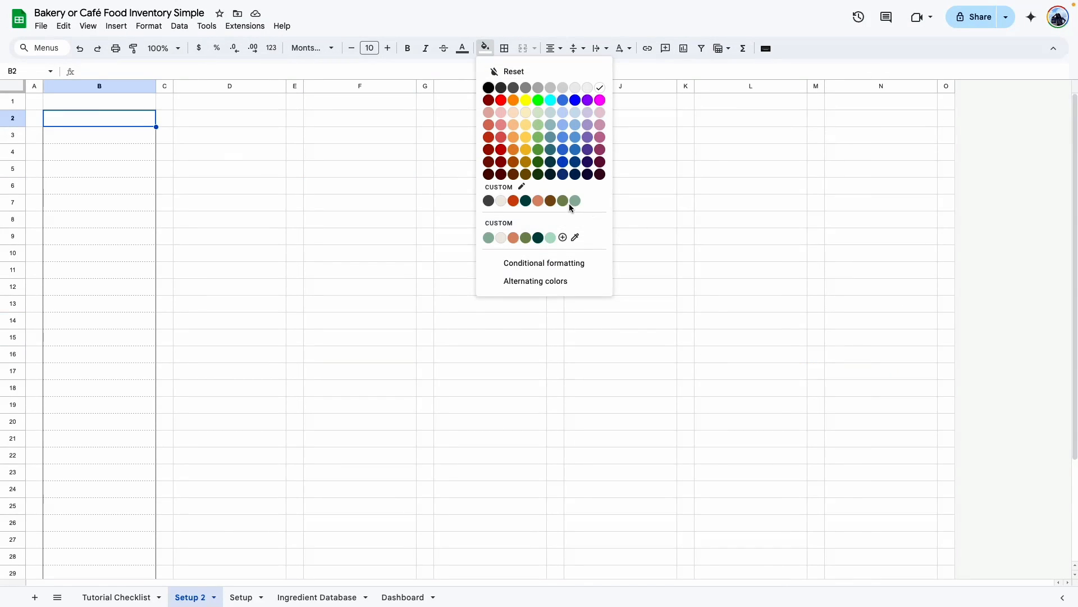
{"action": "left_click", "coordinate": [574, 204]}
{"action": "left_click", "coordinate": [191, 207]}
{"action": "left_click", "coordinate": [118, 118]}
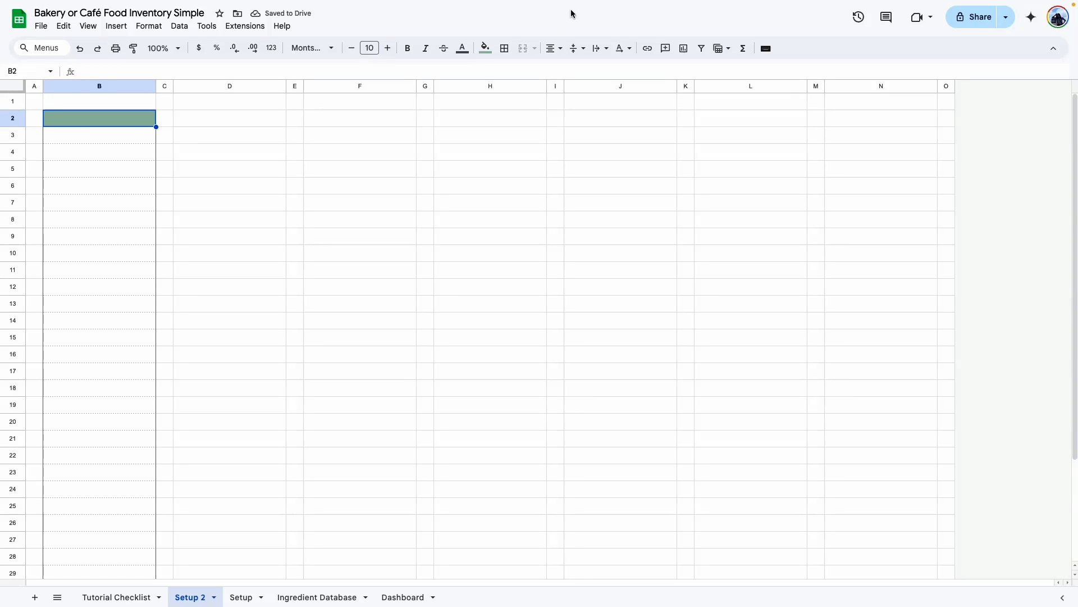
{"action": "left_click", "coordinate": [463, 48]}
Fill the list cells B3:B34 with the theme's light beige color
{"action": "left_click_drag", "start_coordinate": [103, 130], "coordinate": [106, 543]}
{"action": "left_click", "coordinate": [251, 232]}
{"action": "scroll", "coordinate": [252, 232], "scroll_direction": "up", "scroll_amount": 3}
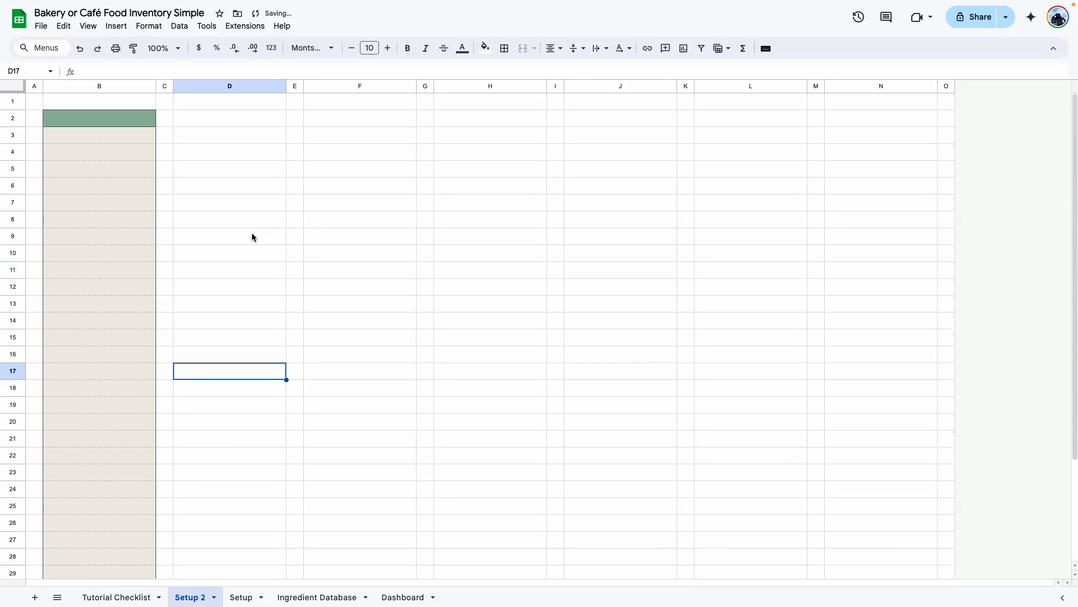
Copy the formatting of B2:B34 onto column D, starting at cell D2
{"action": "left_click_drag", "start_coordinate": [125, 121], "coordinate": [122, 528]}
{"action": "scroll", "coordinate": [180, 204], "scroll_direction": "up", "scroll_amount": 3}
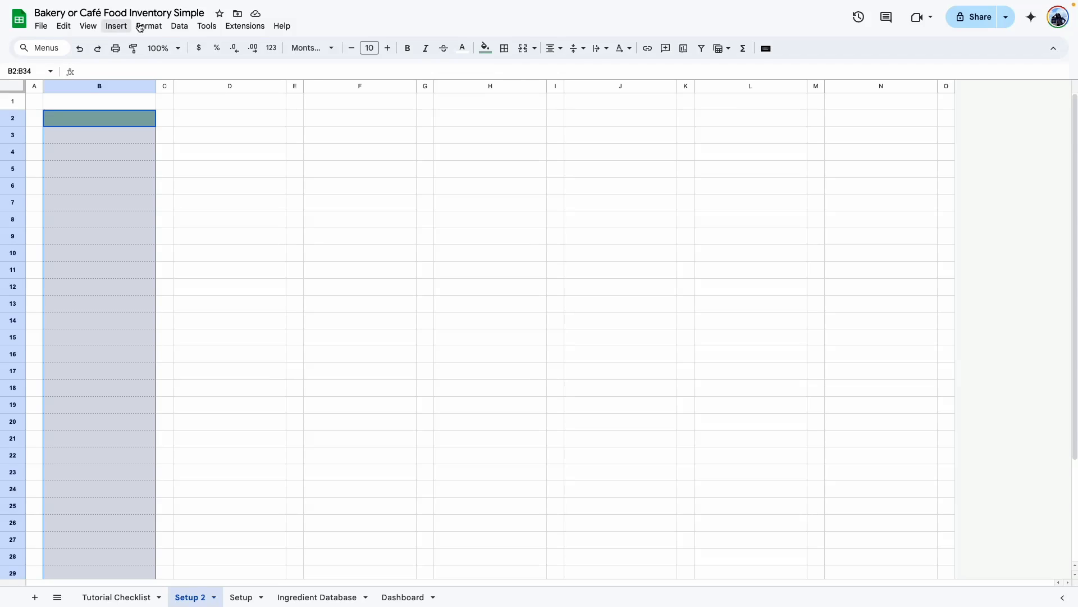
{"action": "left_click", "coordinate": [134, 50]}
{"action": "left_click", "coordinate": [177, 118]}
Copy the formatting of B2:D34 across the sheet so columns F, H, J, L and N match the styled lists
{"action": "mouse_move", "coordinate": [87, 122]}
{"action": "left_mouse_down"}
{"action": "mouse_move", "coordinate": [206, 567]}
{"action": "mouse_move", "coordinate": [205, 530]}
{"action": "left_mouse_up"}
{"action": "scroll", "coordinate": [151, 137], "scroll_direction": "up", "scroll_amount": 4}
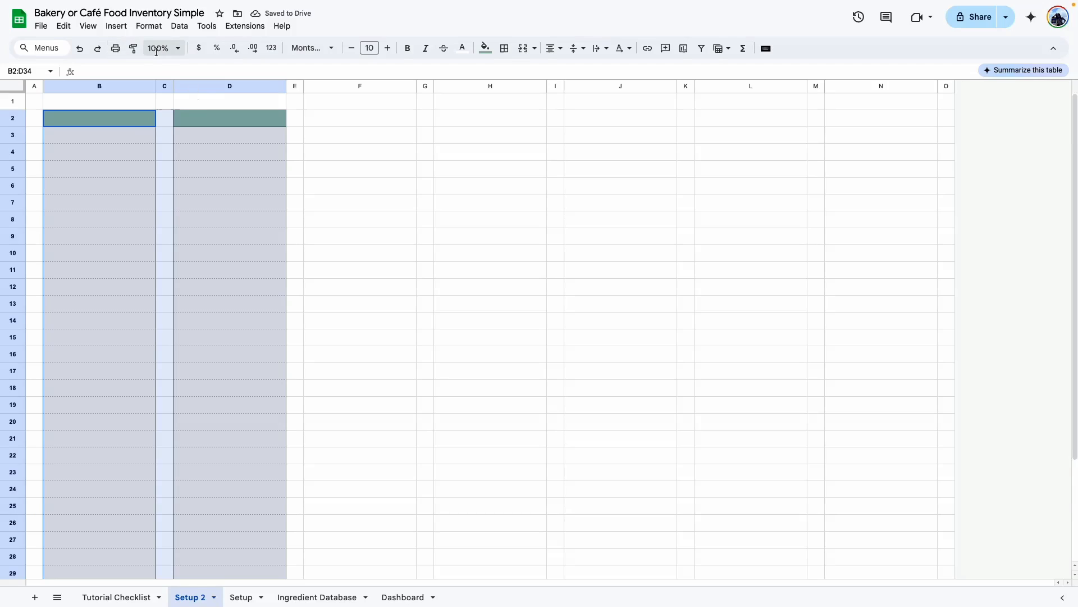
{"action": "left_click", "coordinate": [133, 48]}
{"action": "left_click", "coordinate": [324, 112]}
{"action": "left_click", "coordinate": [133, 48]}
{"action": "left_click", "coordinate": [565, 118]}
{"action": "left_click", "coordinate": [724, 132]}
{"action": "key", "text": "ctrl+shift+Down"}
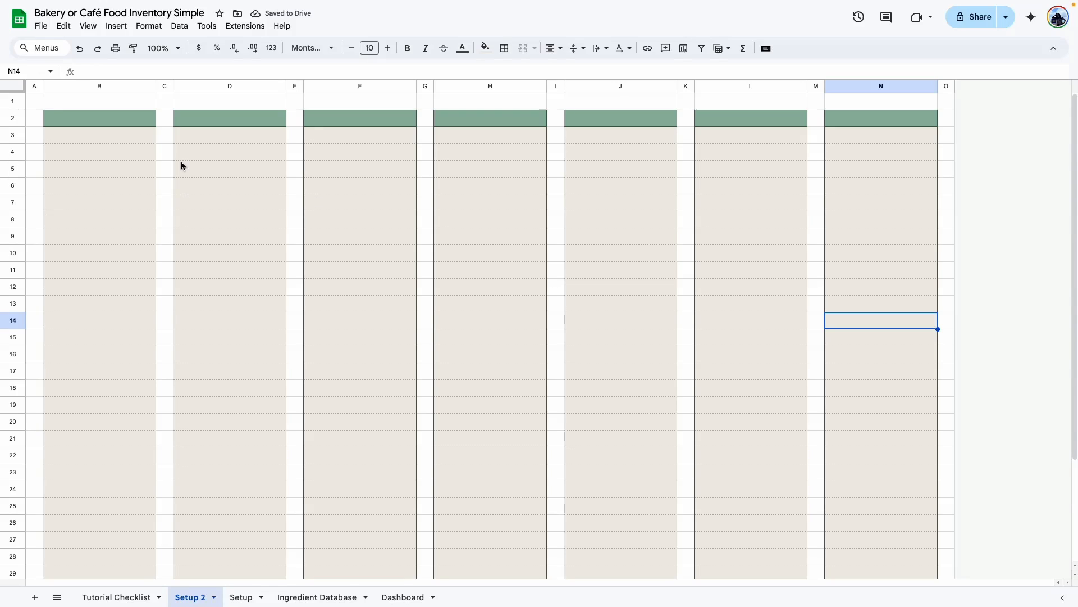
Hide the gridlines on the Setup 2 sheet
{"action": "scroll", "coordinate": [520, 251], "scroll_direction": "down", "scroll_amount": 3}
{"action": "scroll", "coordinate": [446, 192], "scroll_direction": "up", "scroll_amount": 3}
{"action": "left_click", "coordinate": [117, 26]}
{"action": "mouse_move", "coordinate": [88, 26]}
{"action": "mouse_move", "coordinate": [152, 50]}
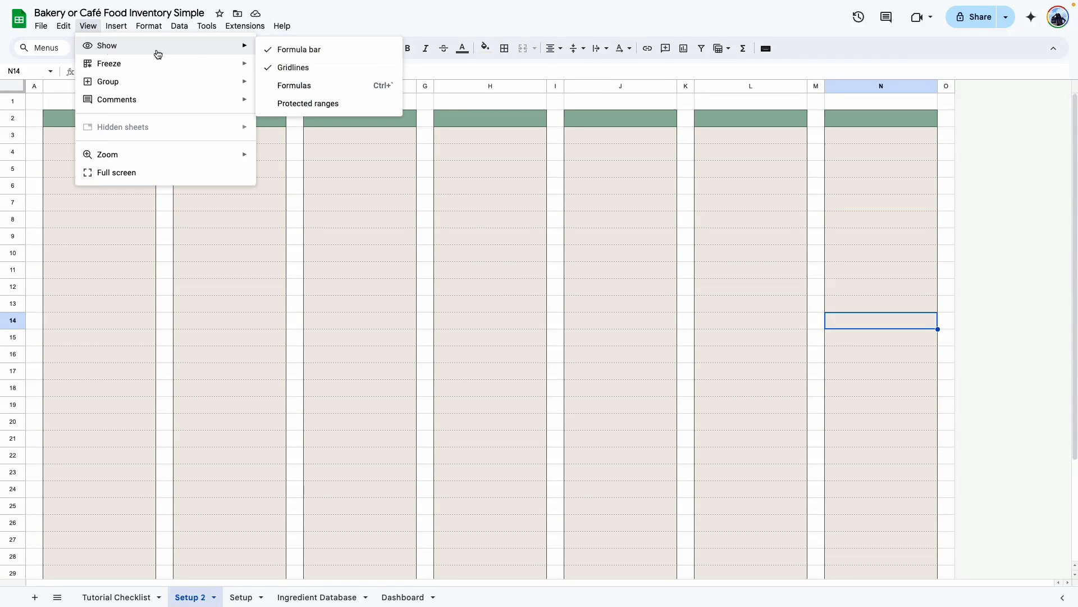
{"action": "left_click", "coordinate": [293, 67]}
Copy the list contents B2:N34 from the Setup sheet and paste them into Setup 2 starting at B2
{"action": "left_click", "coordinate": [241, 596]}
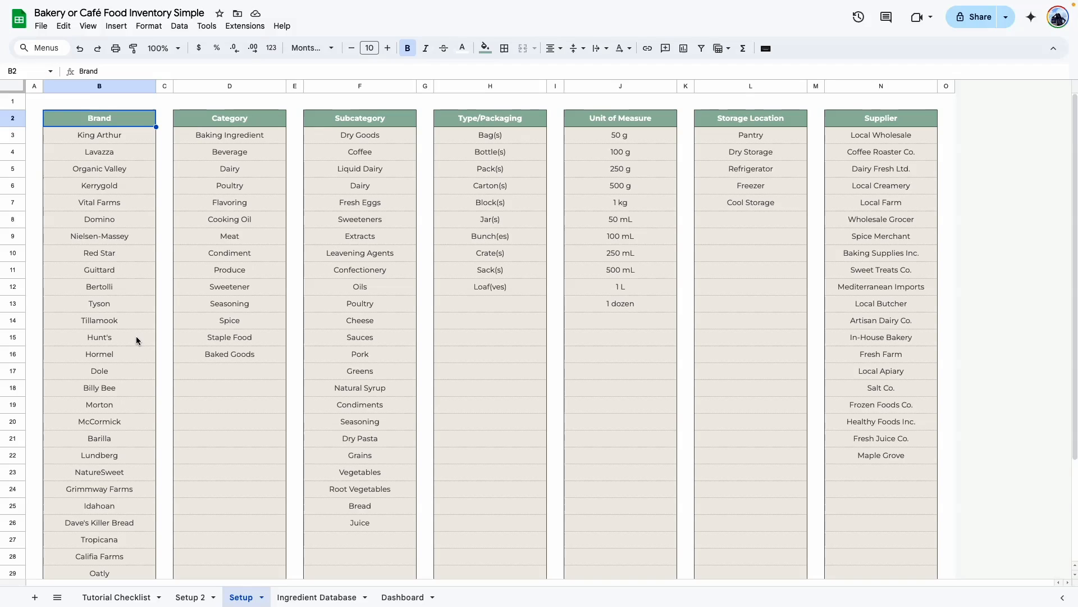
{"action": "left_click_drag", "start_coordinate": [136, 135], "coordinate": [136, 526]}
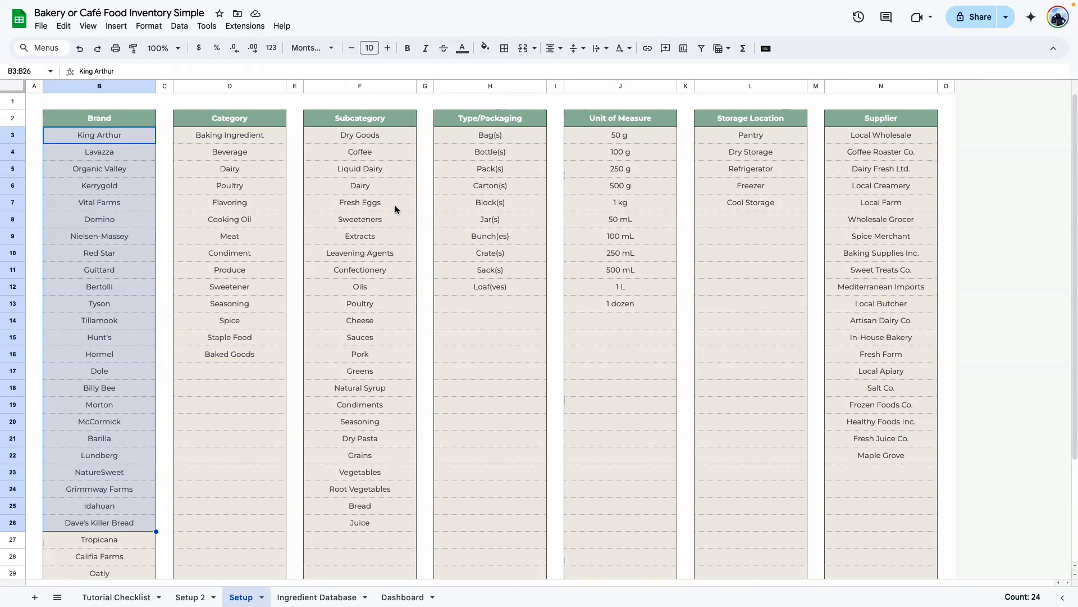
{"action": "left_click_drag", "start_coordinate": [99, 118], "coordinate": [879, 527]}
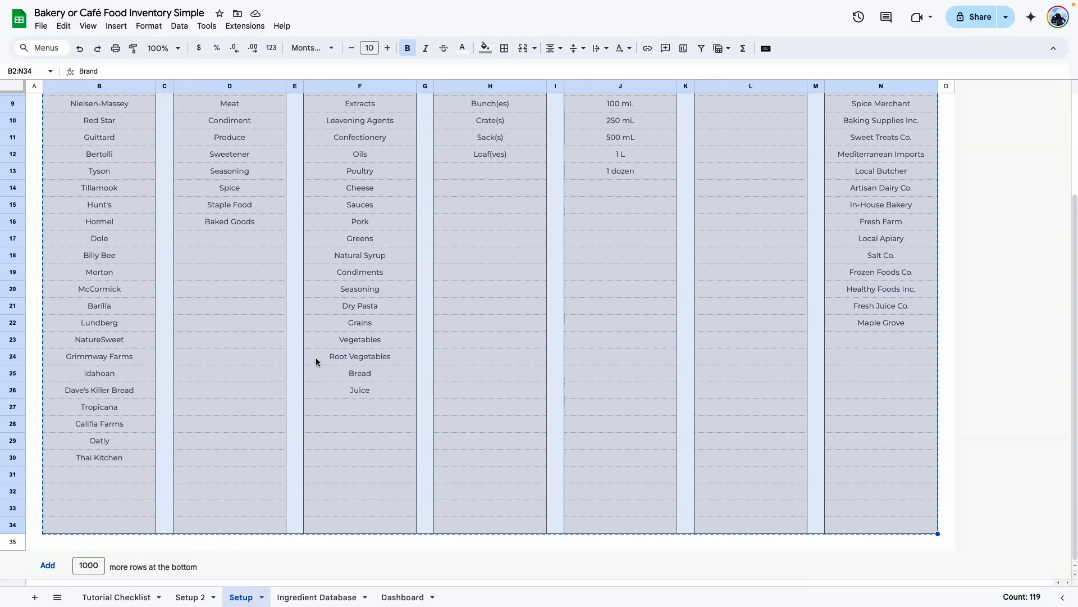
{"action": "left_click", "coordinate": [203, 598]}
{"action": "right_click", "coordinate": [116, 118]}
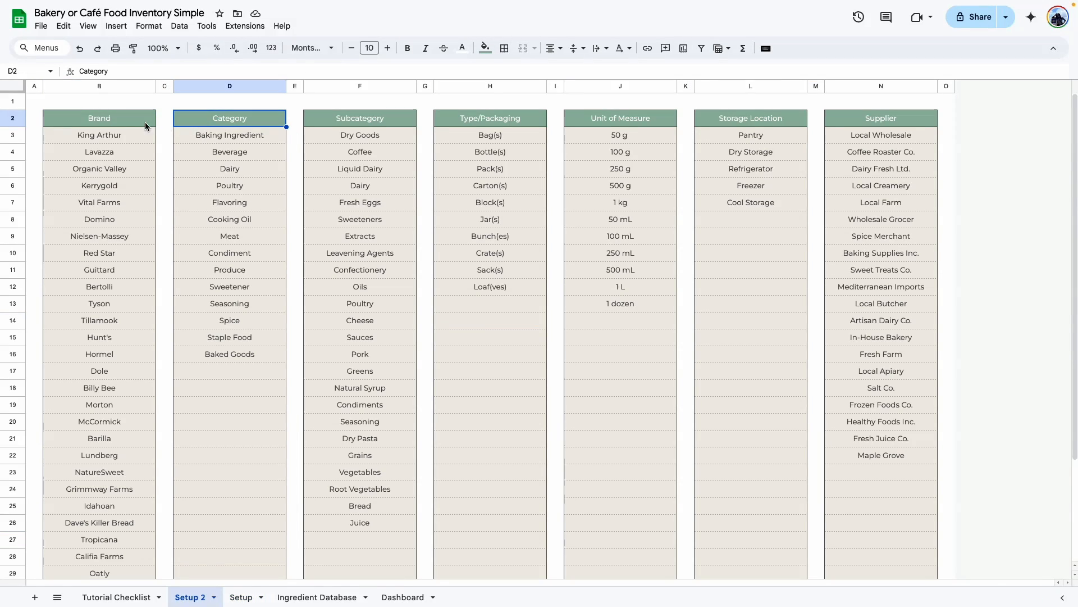
Look over the Brand, Category, Subcategory and Type/Packaging lists on Setup 2
{"action": "left_click", "coordinate": [146, 126]}
{"action": "left_click", "coordinate": [281, 119]}
{"action": "left_click", "coordinate": [372, 122]}
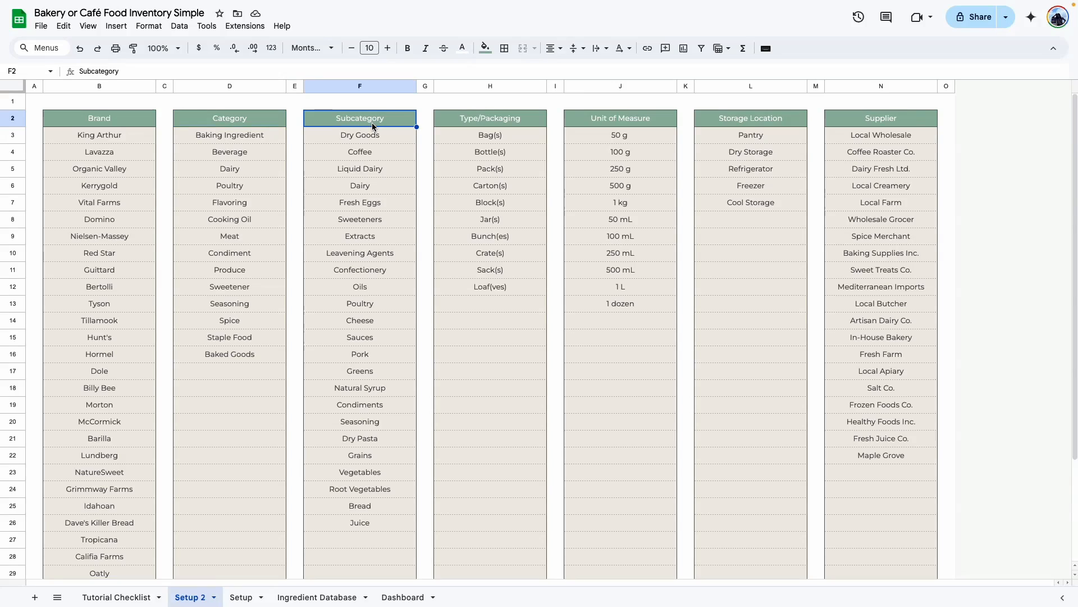
{"action": "left_click", "coordinate": [473, 123]}
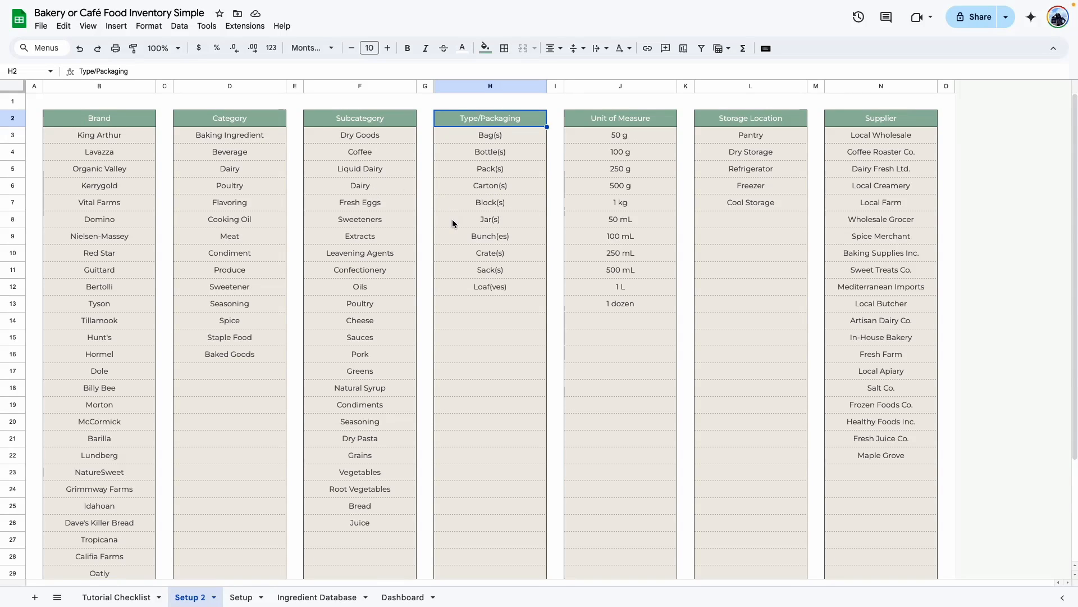
Examine the Unit of Measure list's weight and volume entries and the blank rows available below them
{"action": "left_click", "coordinate": [615, 134]}
{"action": "left_click", "coordinate": [646, 171]}
{"action": "left_click", "coordinate": [623, 371]}
{"action": "left_click", "coordinate": [636, 137]}
{"action": "left_click", "coordinate": [629, 157]}
{"action": "left_click", "coordinate": [629, 169]}
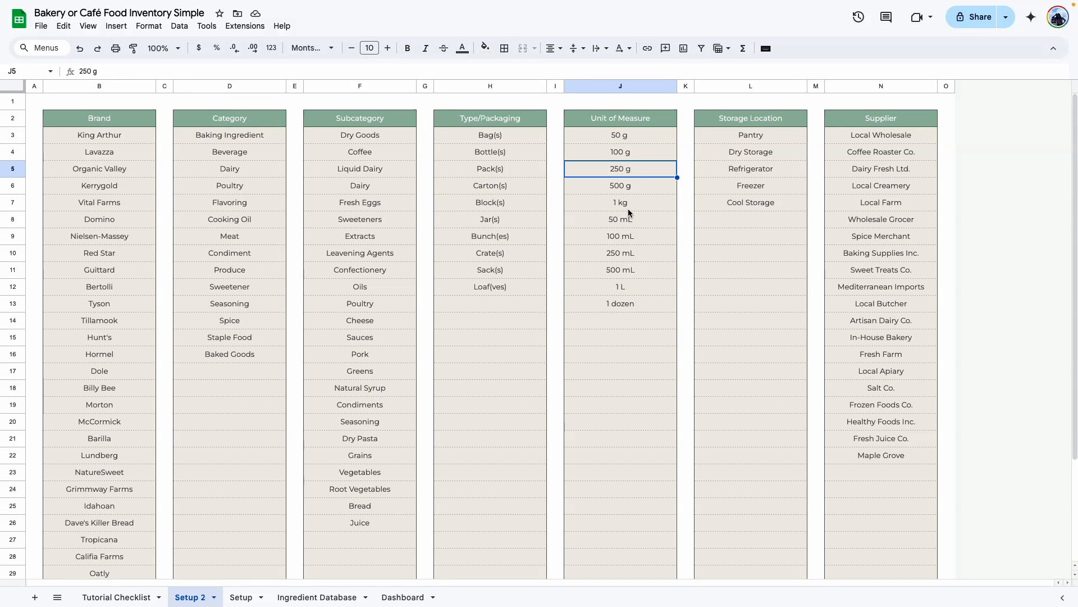
{"action": "left_click_drag", "start_coordinate": [656, 138], "coordinate": [655, 283]}
{"action": "left_click", "coordinate": [658, 225]}
{"action": "left_click", "coordinate": [654, 286]}
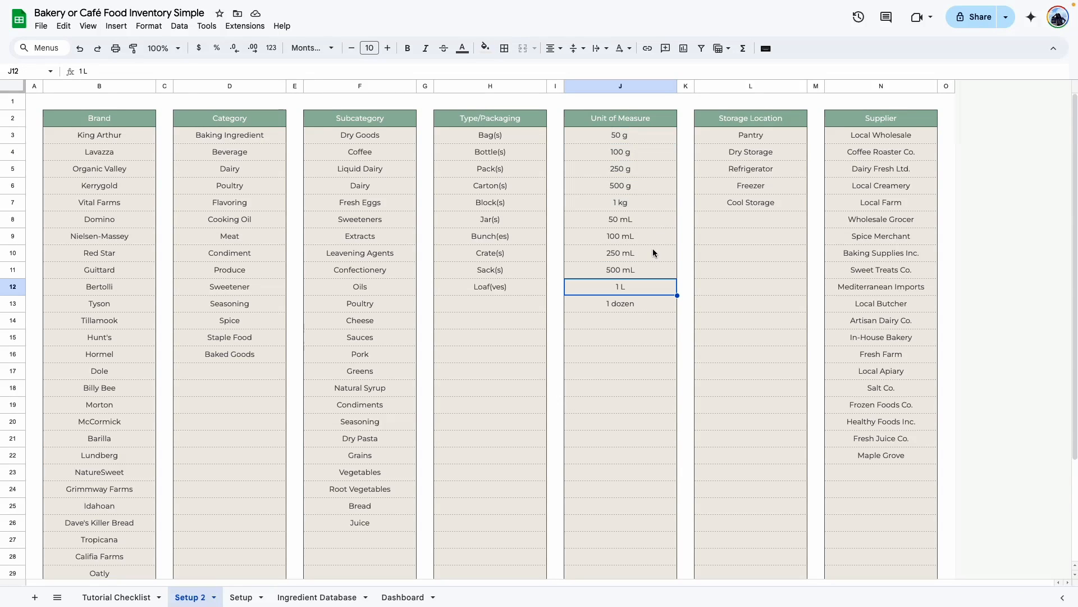
{"action": "scroll", "coordinate": [629, 257], "scroll_direction": "down", "scroll_amount": 3}
{"action": "left_click", "coordinate": [617, 320]}
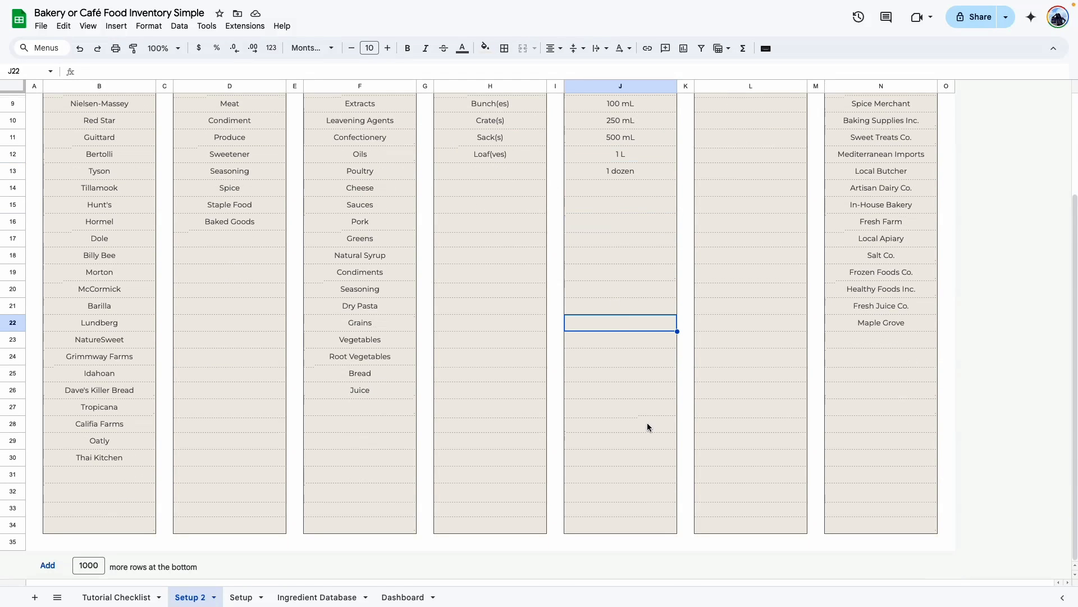
{"action": "scroll", "coordinate": [625, 391], "scroll_direction": "up", "scroll_amount": 3}
{"action": "left_click", "coordinate": [625, 389]}
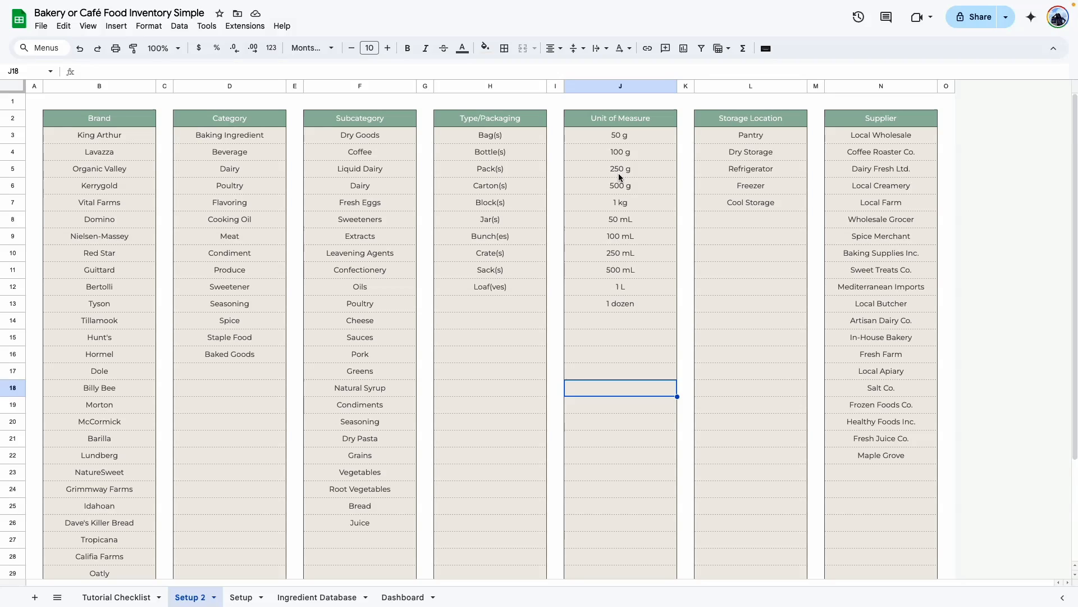
Add 25 mL to the Unit of Measure list in cell J14
{"action": "left_click", "coordinate": [617, 223]}
{"action": "left_click", "coordinate": [621, 271]}
{"action": "left_click", "coordinate": [622, 323]}
{"action": "type", "text": "25 mL"}
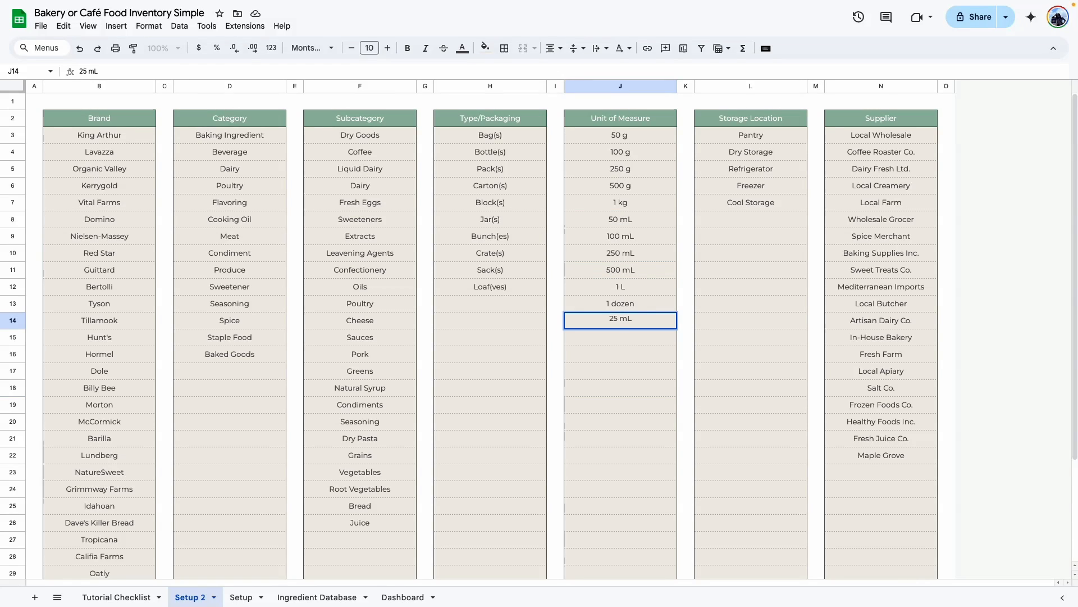
{"action": "left_click", "coordinate": [601, 427]}
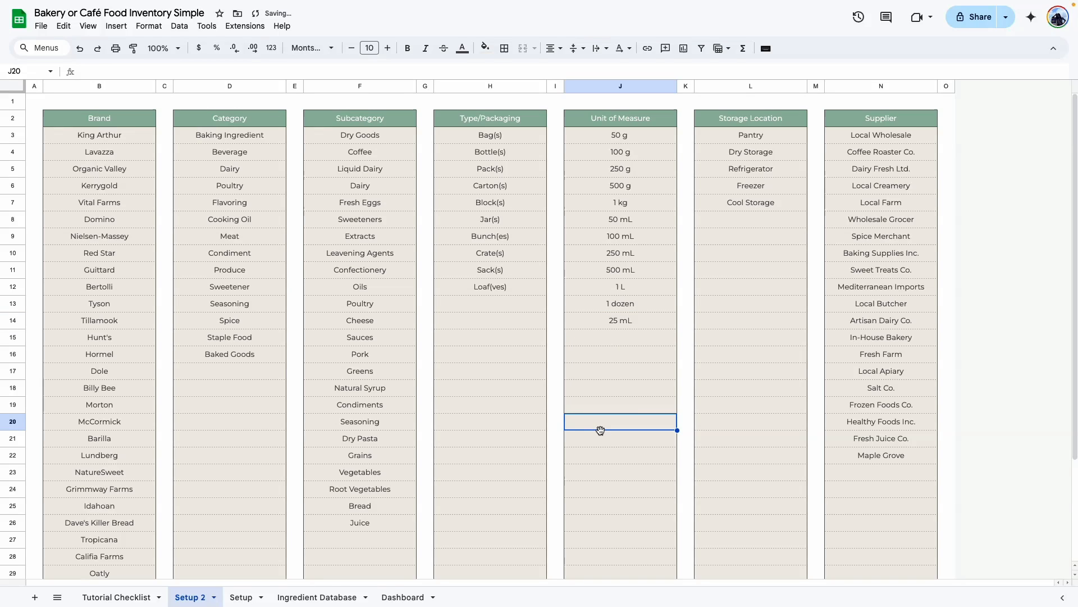
{"action": "left_click", "coordinate": [710, 118]}
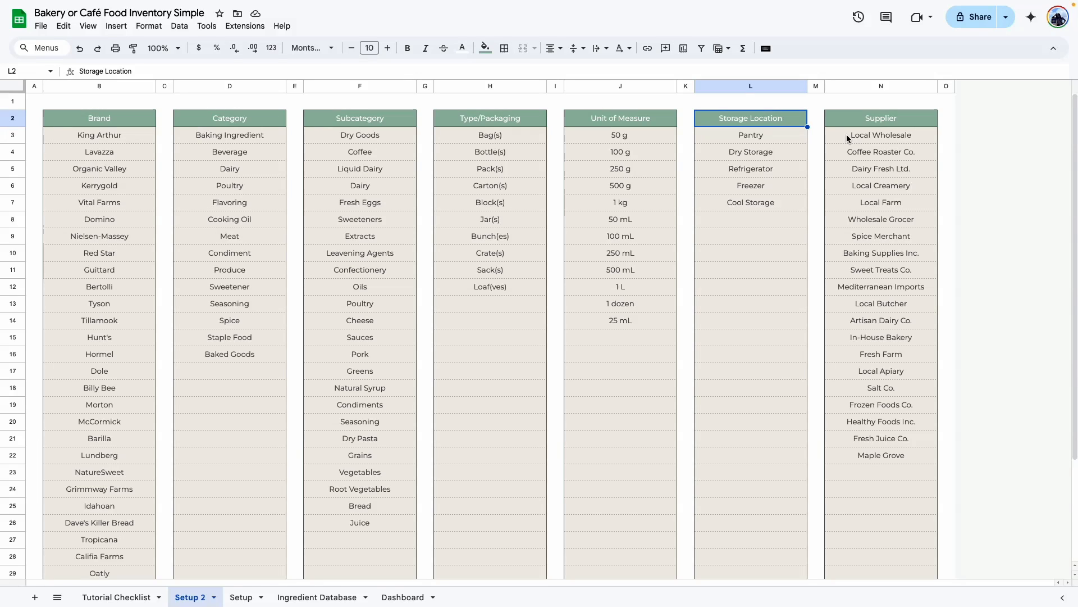
{"action": "left_click", "coordinate": [231, 485]}
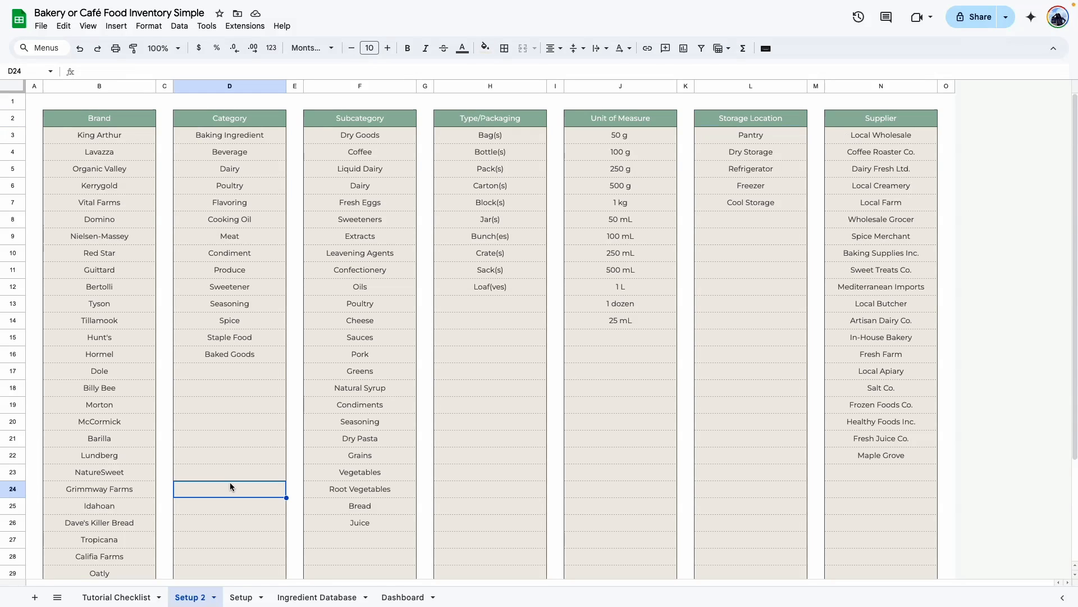
Mark the Setup tab item as done on the Tutorial Checklist sheet
{"action": "left_click", "coordinate": [128, 597]}
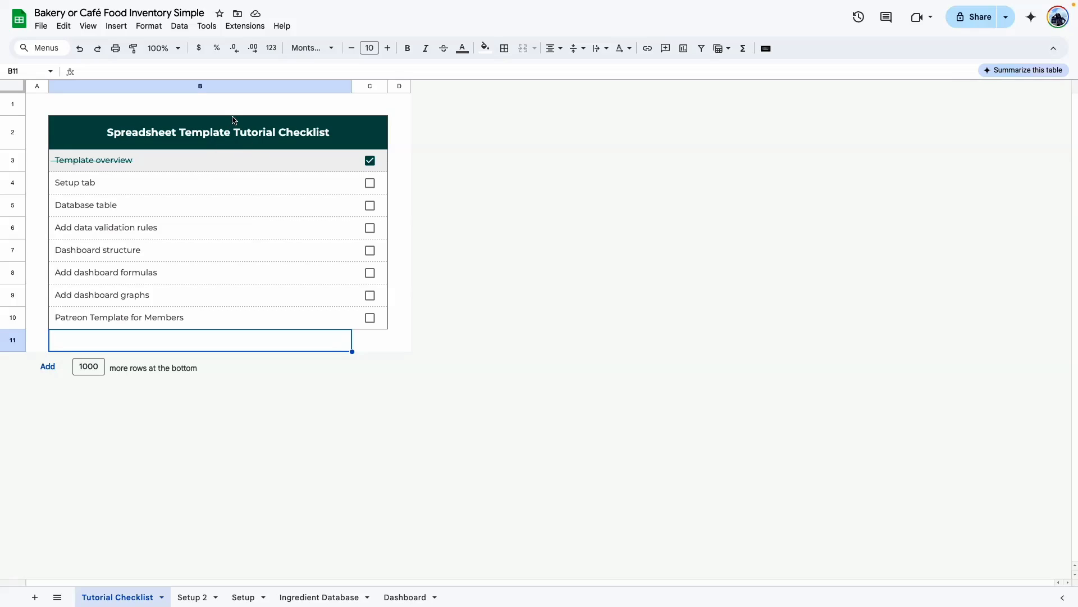
{"action": "left_click", "coordinate": [179, 49]}
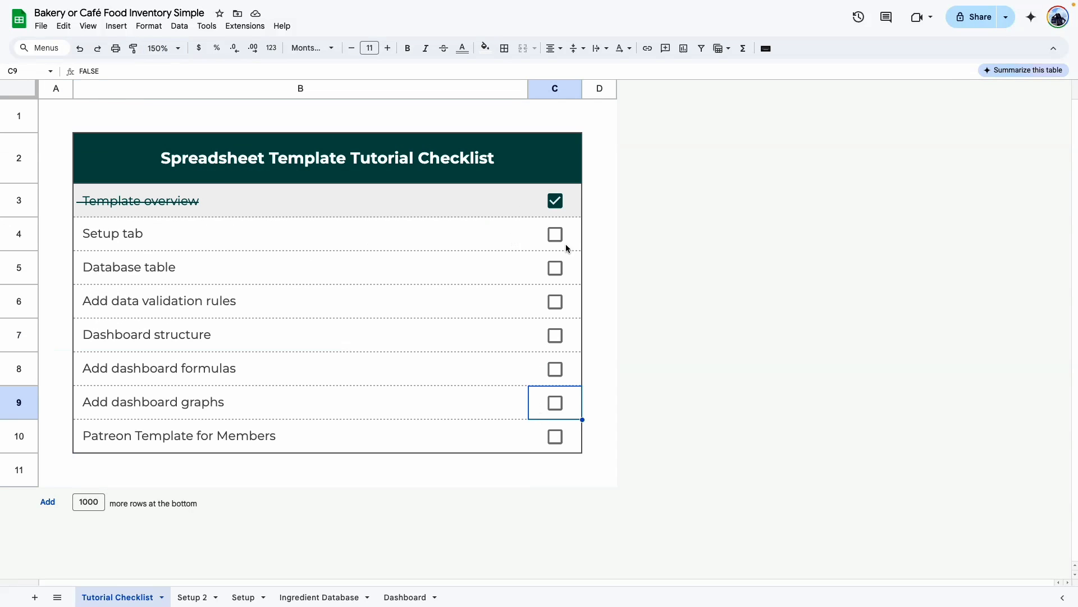
{"action": "left_click", "coordinate": [556, 236]}
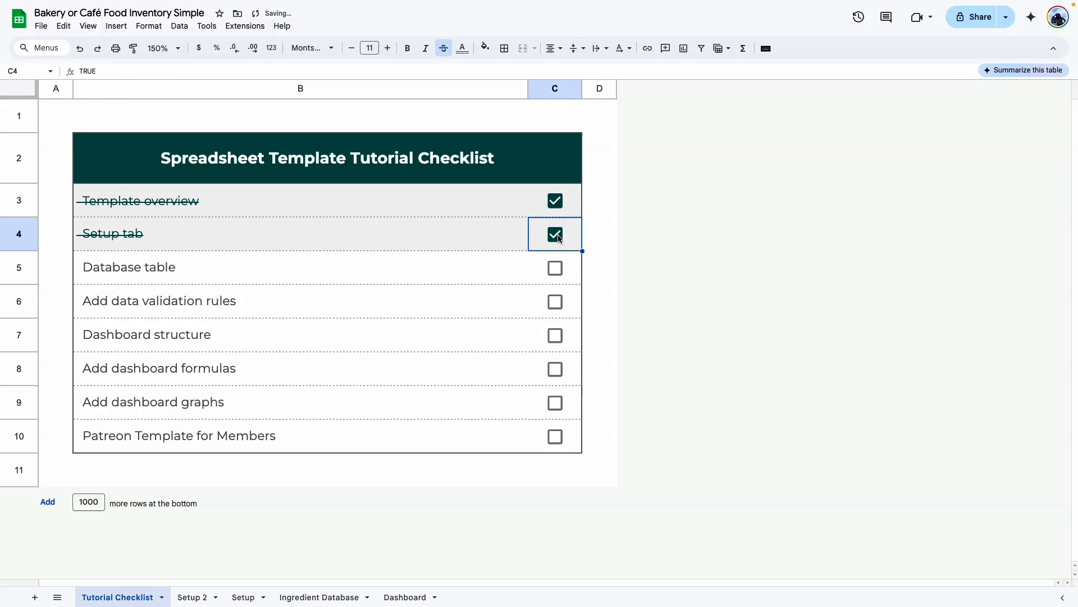
{"action": "left_click", "coordinate": [169, 368]}
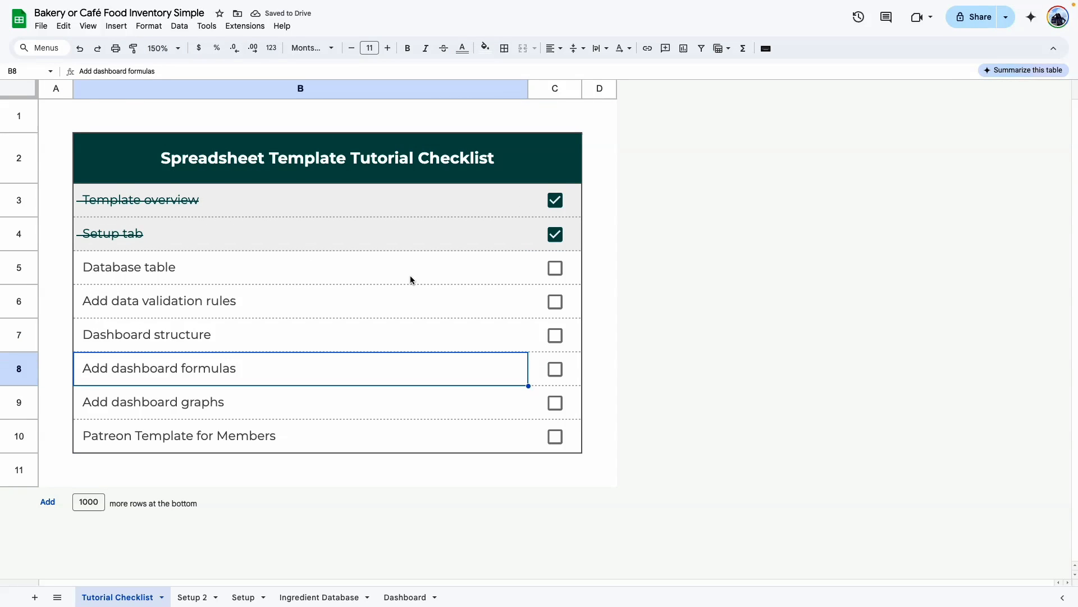
Add a new sheet after Ingredient Database and set the font of all its cells to Montserrat, along with their horizontal alignment
{"action": "left_click", "coordinate": [318, 597]}
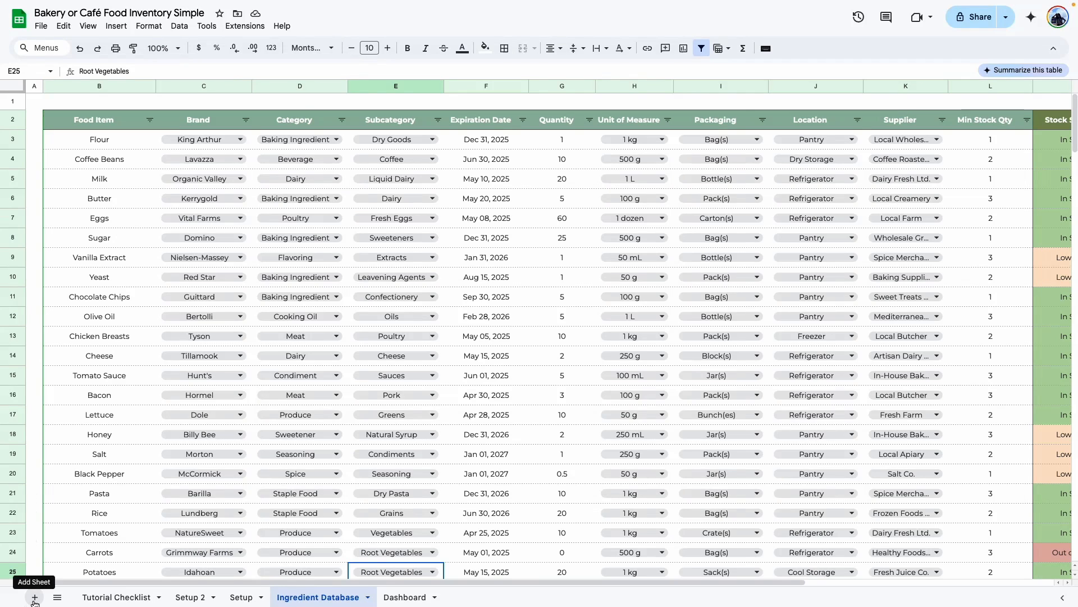
{"action": "left_click", "coordinate": [35, 598]}
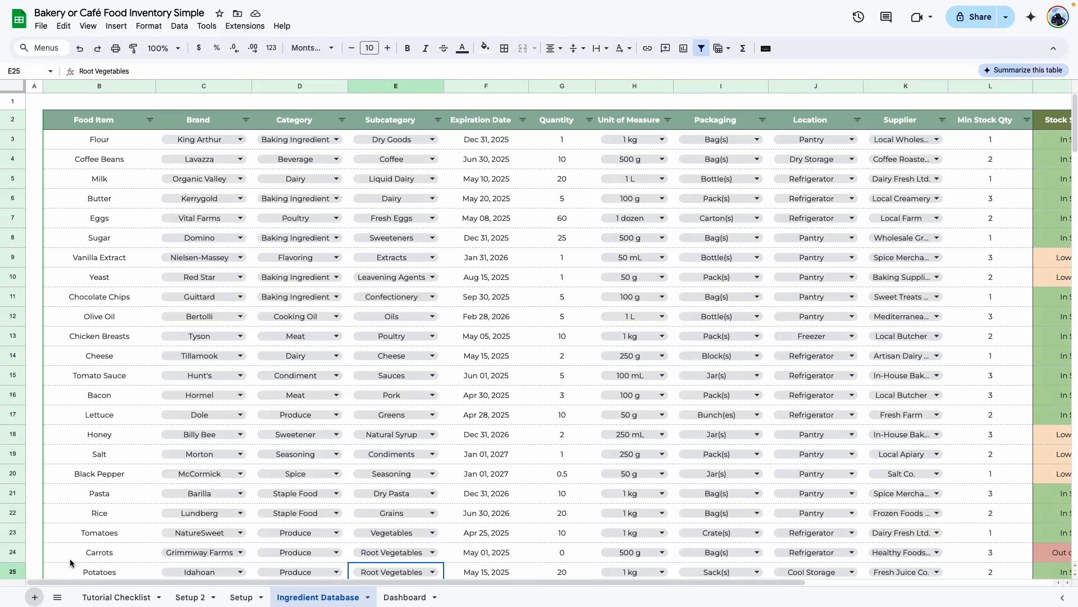
{"action": "key", "text": "ctrl+a"}
{"action": "left_click", "coordinate": [325, 47]}
{"action": "left_click", "coordinate": [338, 160]}
{"action": "left_click", "coordinate": [555, 48]}
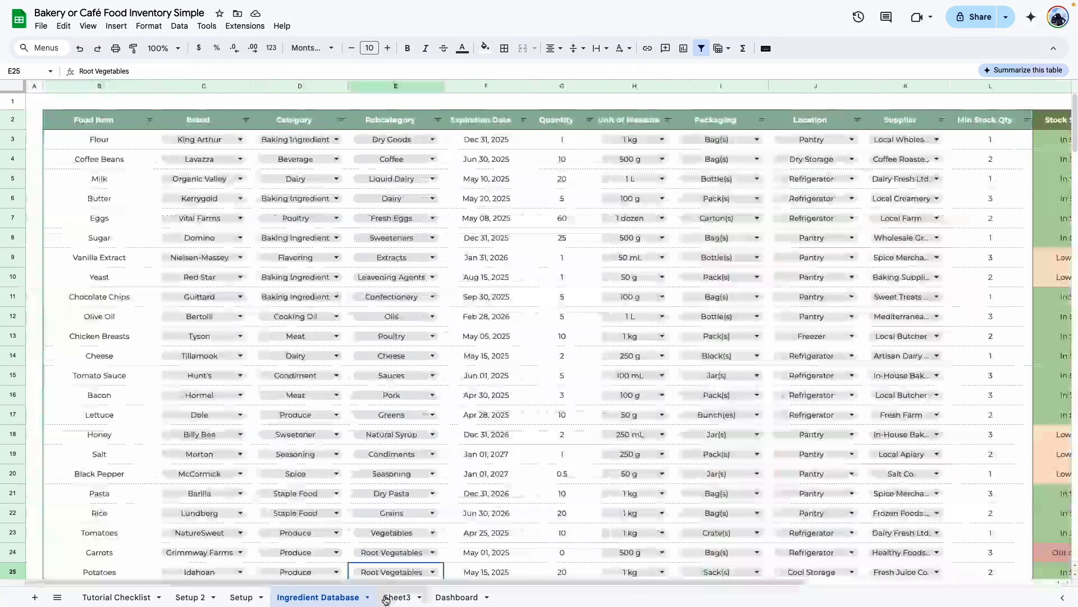
Increase the row height throughout the new sheet and delete all rows below row 252
{"action": "left_click", "coordinate": [386, 598]}
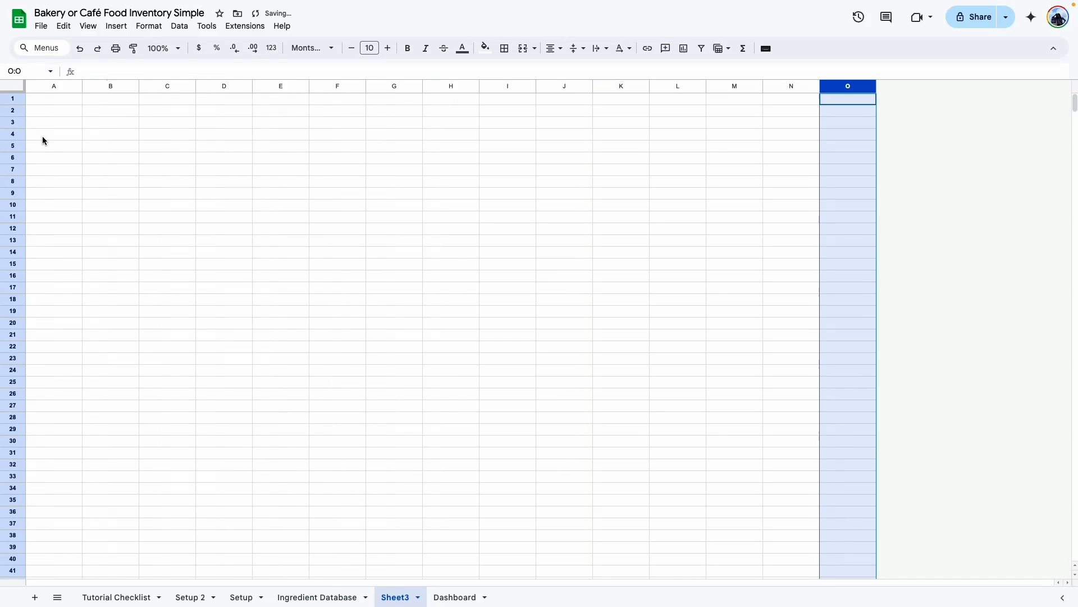
{"action": "right_click", "coordinate": [19, 147]}
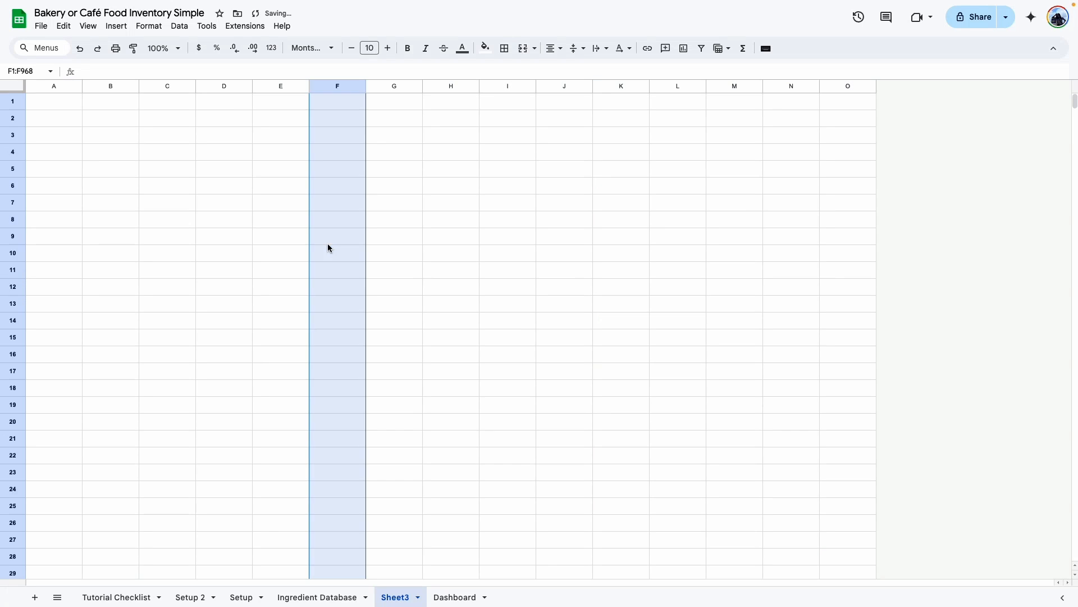
{"action": "scroll", "coordinate": [75, 411], "scroll_direction": "down", "scroll_amount": 15}
{"action": "scroll", "coordinate": [76, 409], "scroll_direction": "down", "scroll_amount": 20}
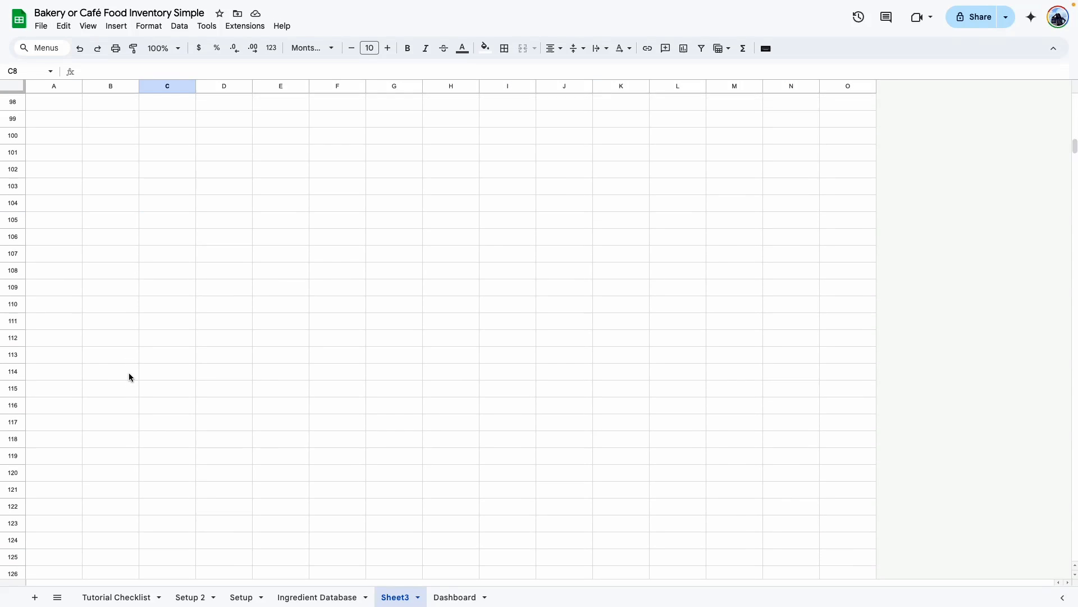
{"action": "left_click", "coordinate": [18, 463]}
{"action": "key", "text": "ctrl+shift+Down"}
{"action": "right_click", "coordinate": [18, 462]}
{"action": "left_click", "coordinate": [78, 293]}
{"action": "left_click", "coordinate": [373, 301]}
{"action": "scroll", "coordinate": [373, 301], "scroll_direction": "up", "scroll_amount": 20}
{"action": "scroll", "coordinate": [374, 305], "scroll_direction": "up", "scroll_amount": 3}
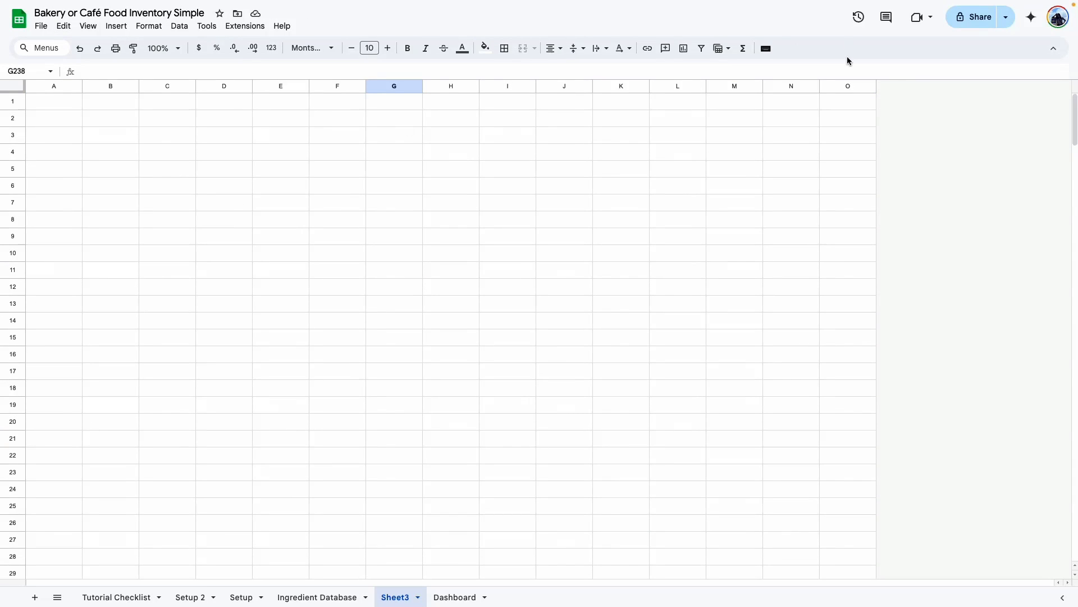
{"action": "scroll", "coordinate": [193, 207], "scroll_direction": "down", "scroll_amount": 20}
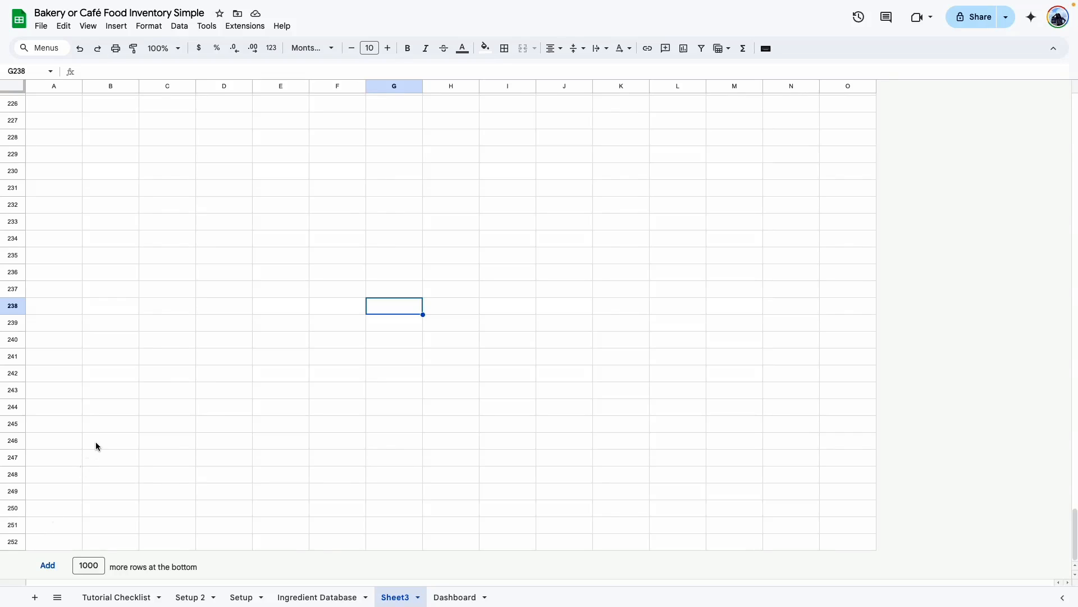
{"action": "scroll", "coordinate": [233, 358], "scroll_direction": "up", "scroll_amount": 20}
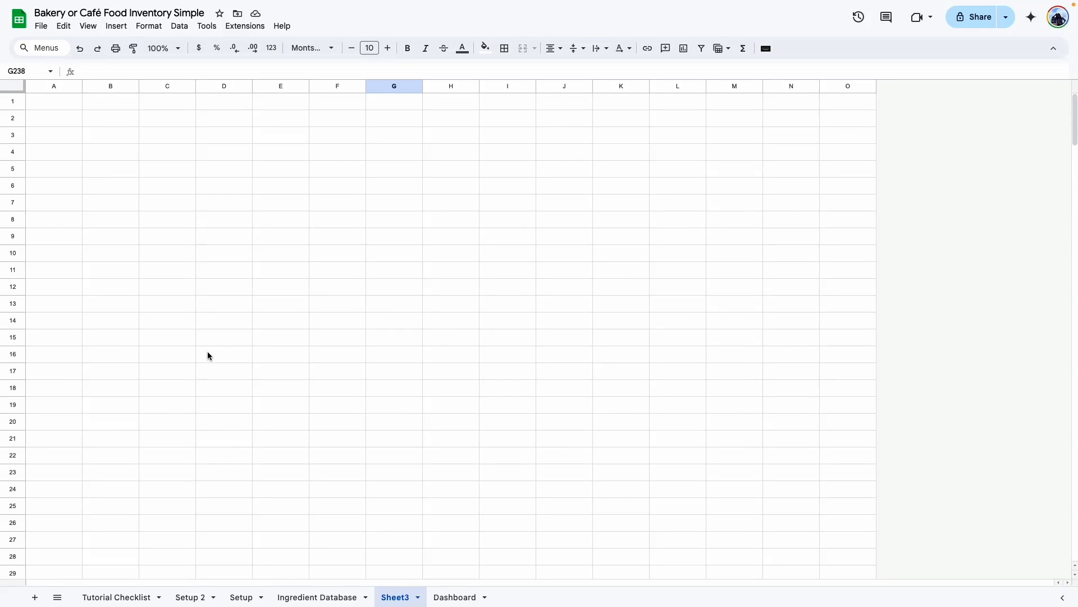
Set the width of the outer margin columns A and O to 30 pixels
{"action": "left_click", "coordinate": [56, 86]}
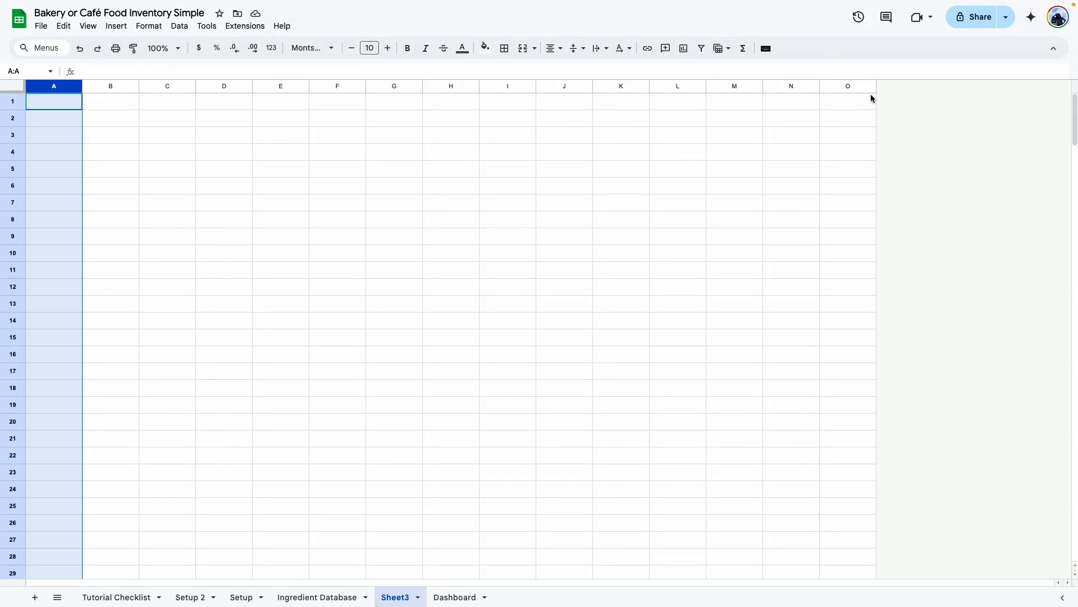
{"action": "left_click", "coordinate": [836, 85], "text": "ctrl"}
{"action": "left_click", "coordinate": [868, 86]}
{"action": "left_click", "coordinate": [894, 146]}
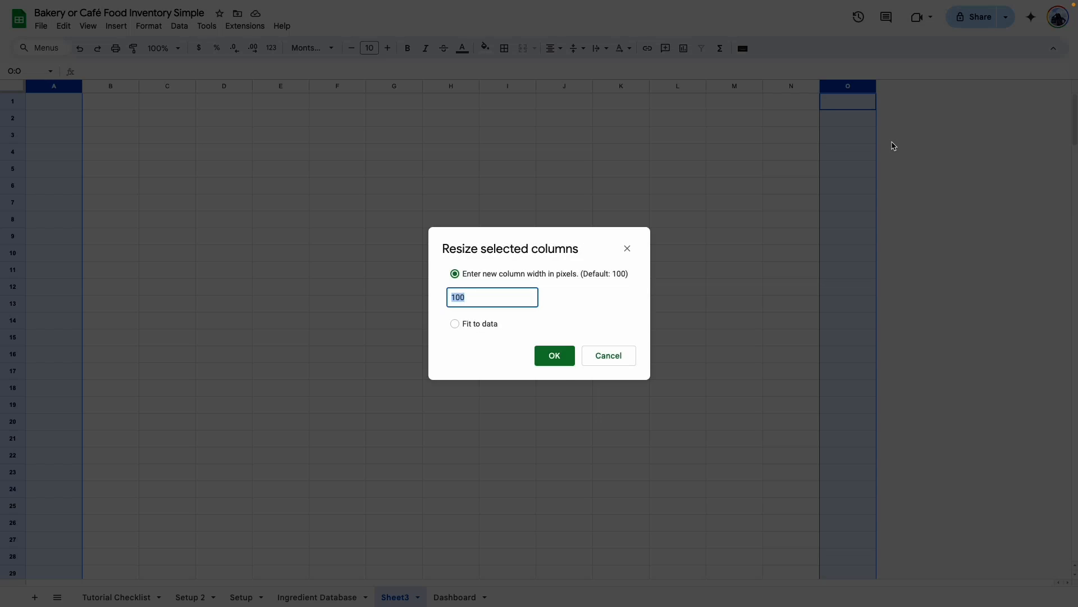
{"action": "type", "text": "30"}
{"action": "key", "text": "Return"}
Add an outer border around the header row range B2:N2
{"action": "left_click_drag", "start_coordinate": [71, 118], "coordinate": [750, 116]}
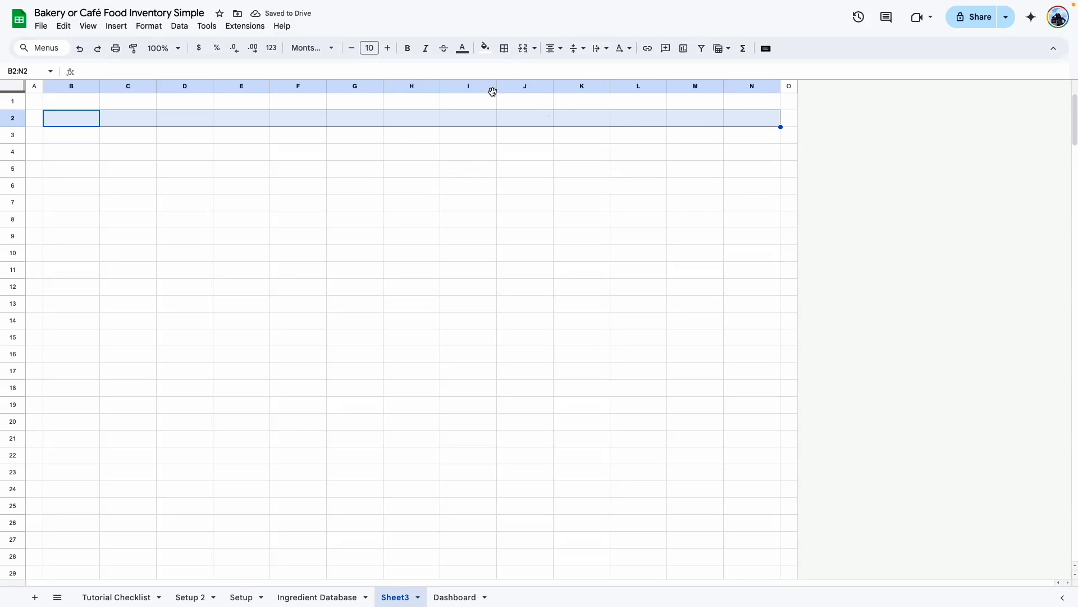
{"action": "left_click", "coordinate": [504, 47]}
{"action": "left_click", "coordinate": [587, 72]}
Add an outer border around the table body range B3:N252
{"action": "left_click_drag", "start_coordinate": [65, 137], "coordinate": [751, 187]}
{"action": "key", "text": "ctrl+shift+Down"}
{"action": "left_click", "coordinate": [505, 48]}
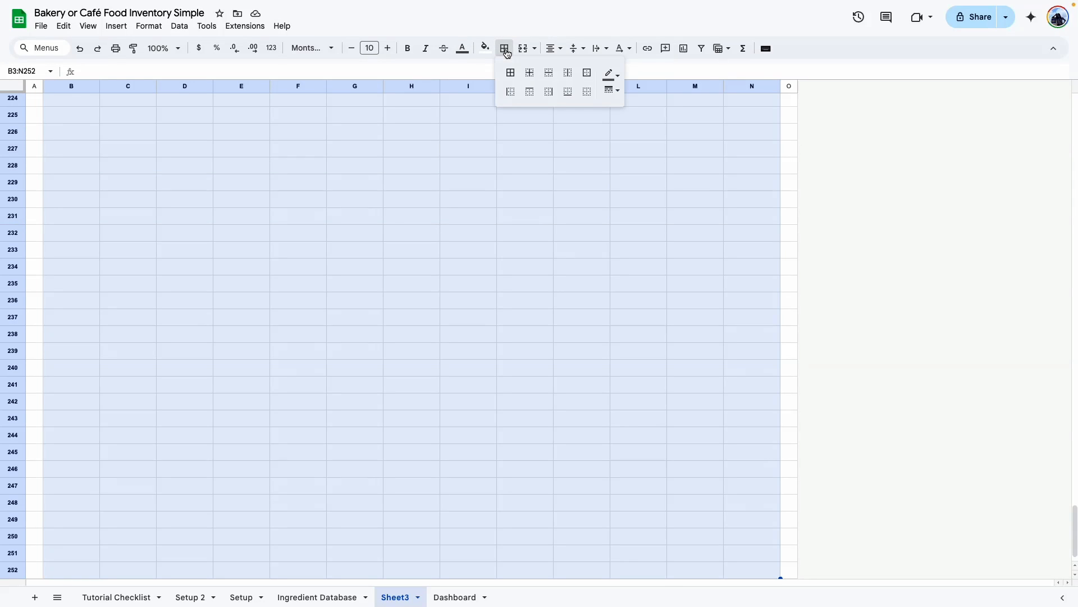
{"action": "left_click", "coordinate": [587, 72]}
{"action": "scroll", "coordinate": [710, 130], "scroll_direction": "up", "scroll_amount": 10}
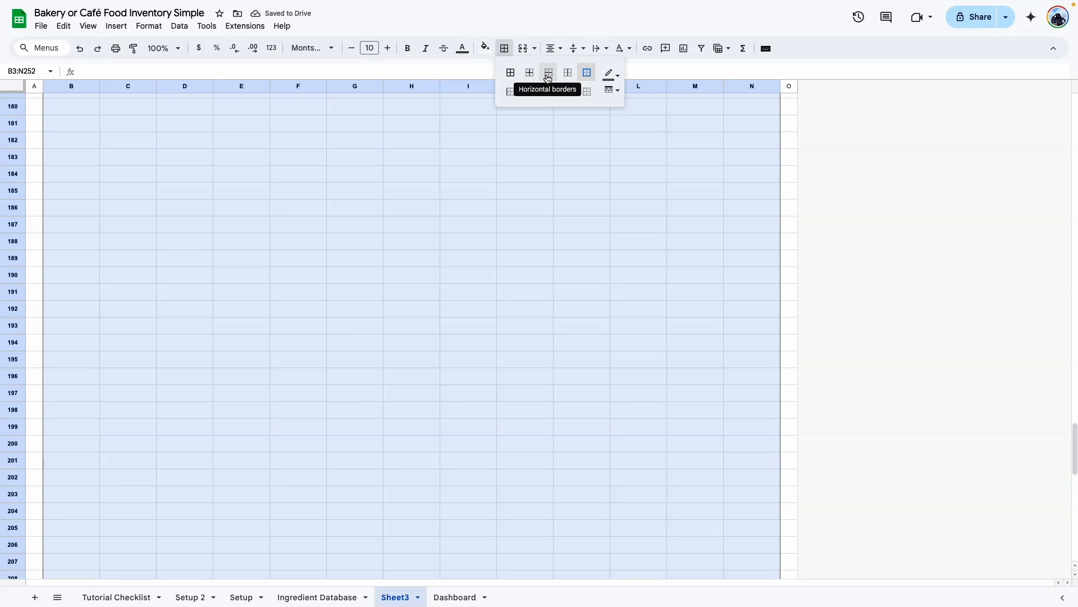
Add grey dotted horizontal borders between the rows of B3:N252
{"action": "left_click", "coordinate": [549, 77]}
{"action": "left_click", "coordinate": [611, 74]}
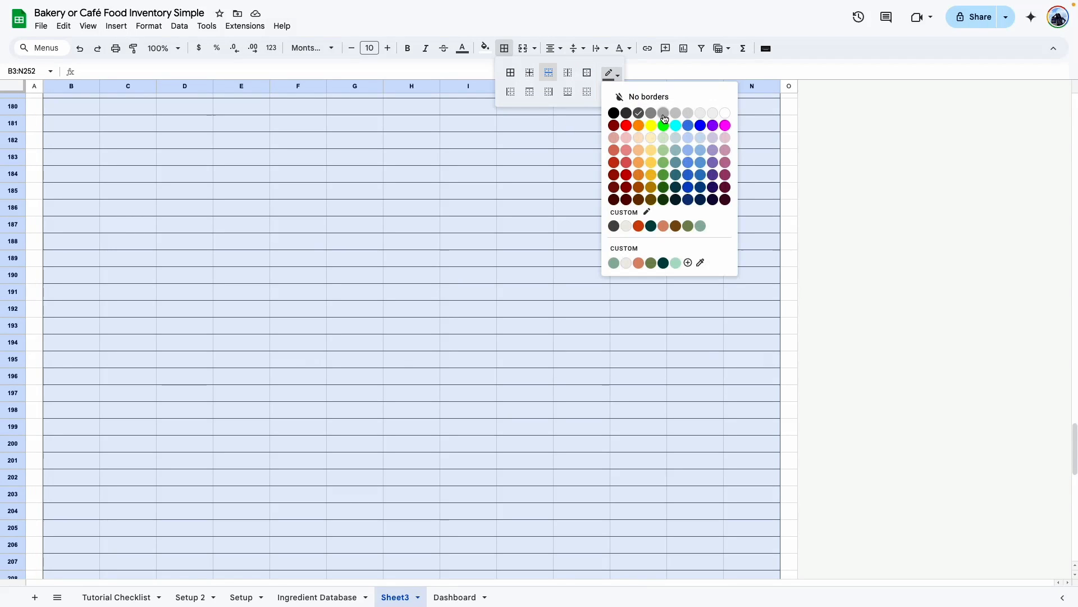
{"action": "left_click", "coordinate": [664, 117]}
{"action": "left_click", "coordinate": [611, 90]}
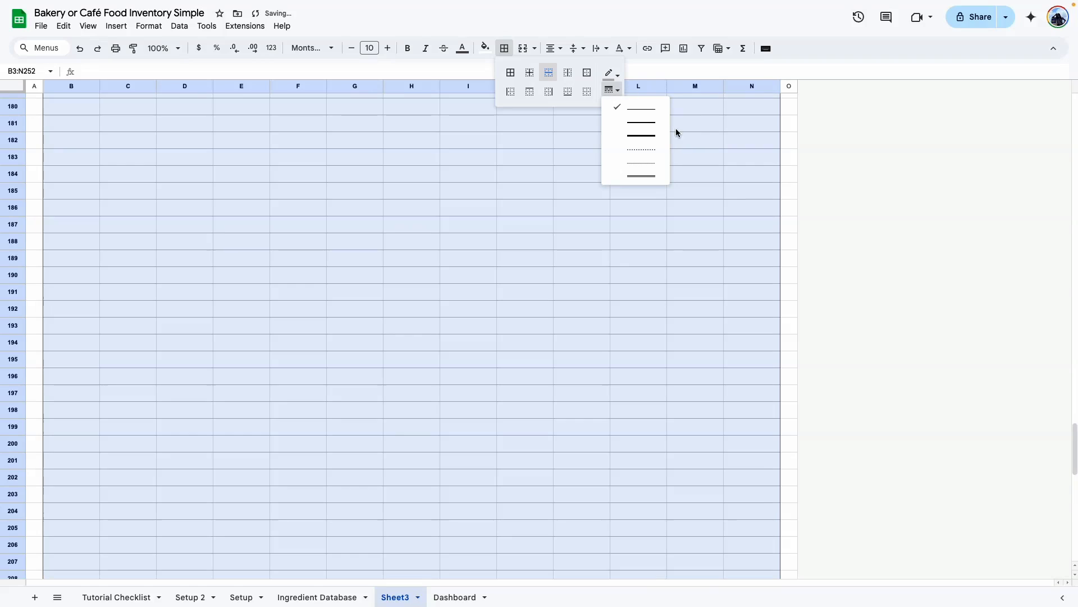
{"action": "left_click", "coordinate": [648, 163]}
{"action": "left_click", "coordinate": [426, 227]}
{"action": "scroll", "coordinate": [449, 208], "scroll_direction": "up", "scroll_amount": 4}
{"action": "key", "text": "super+shift+Up"}
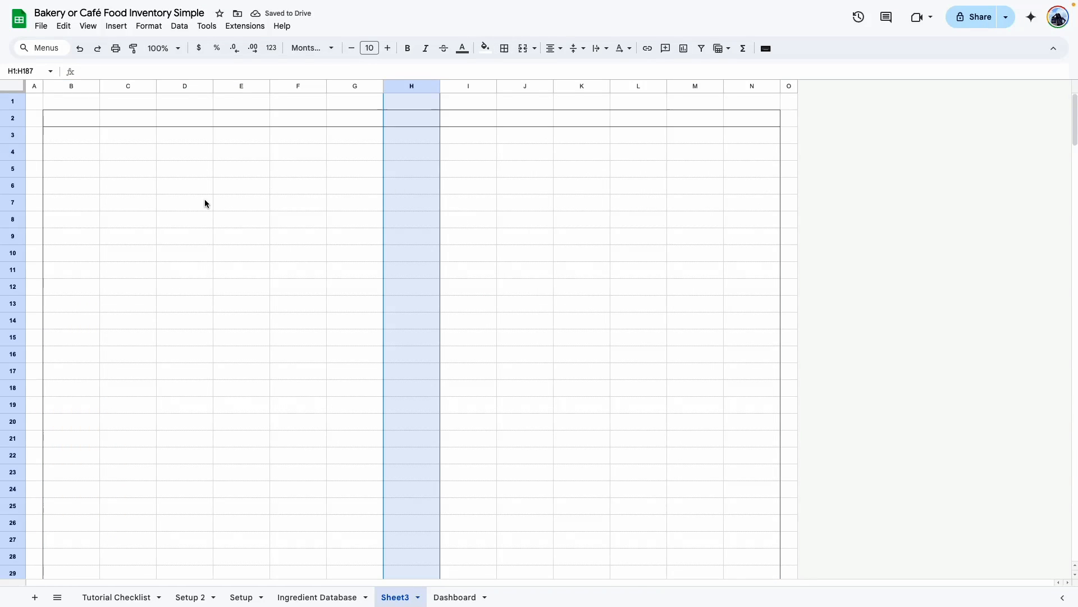
{"action": "left_click", "coordinate": [205, 203]}
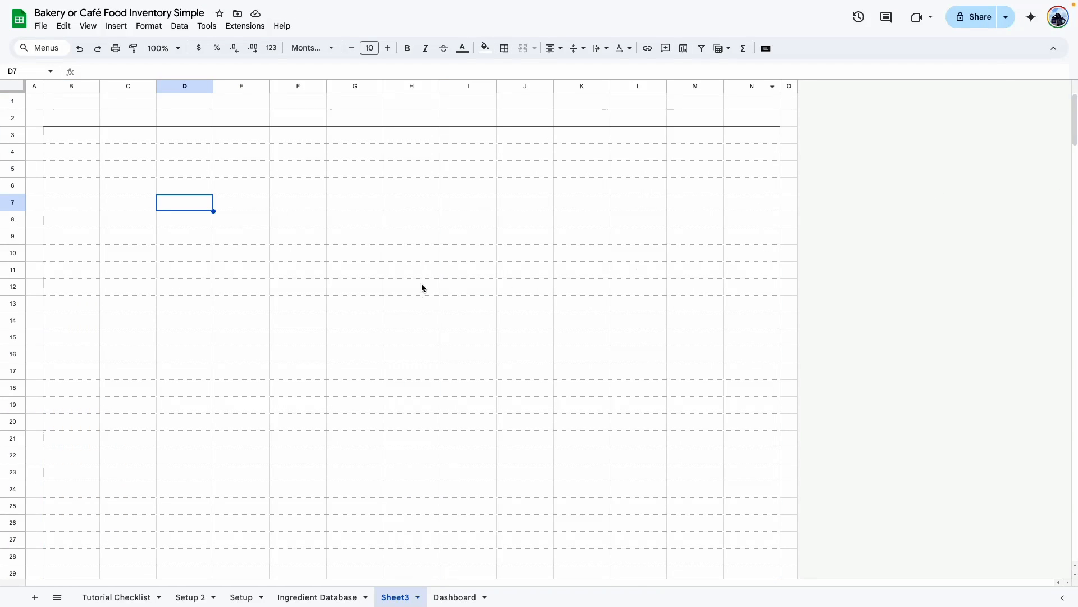
Fill the header row B2:N2 with the custom sage green and set its text colour to white
{"action": "left_click_drag", "start_coordinate": [71, 118], "coordinate": [744, 123]}
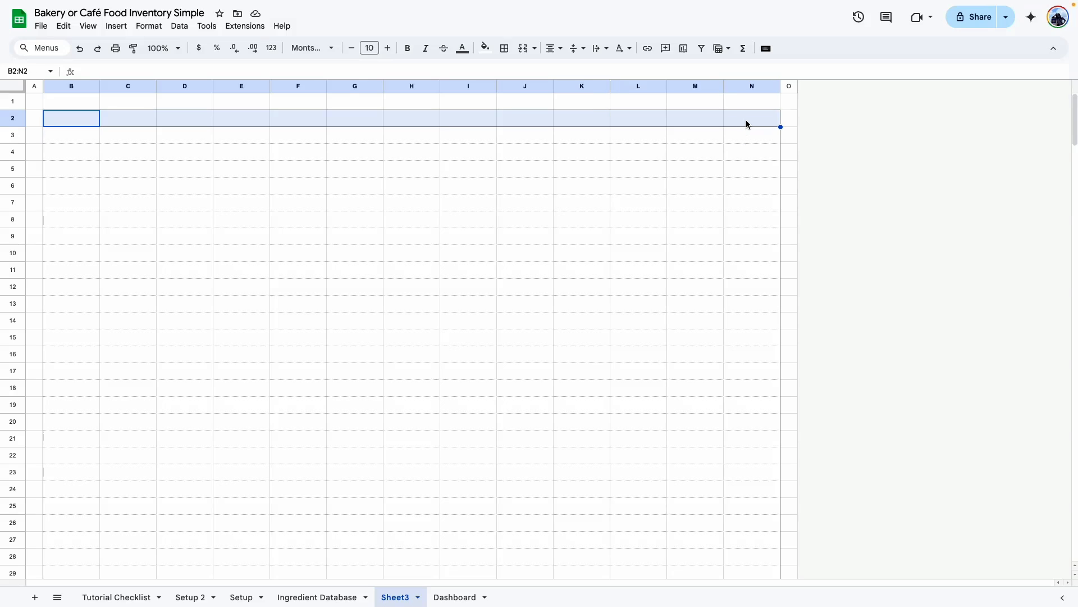
{"action": "left_click", "coordinate": [485, 48]}
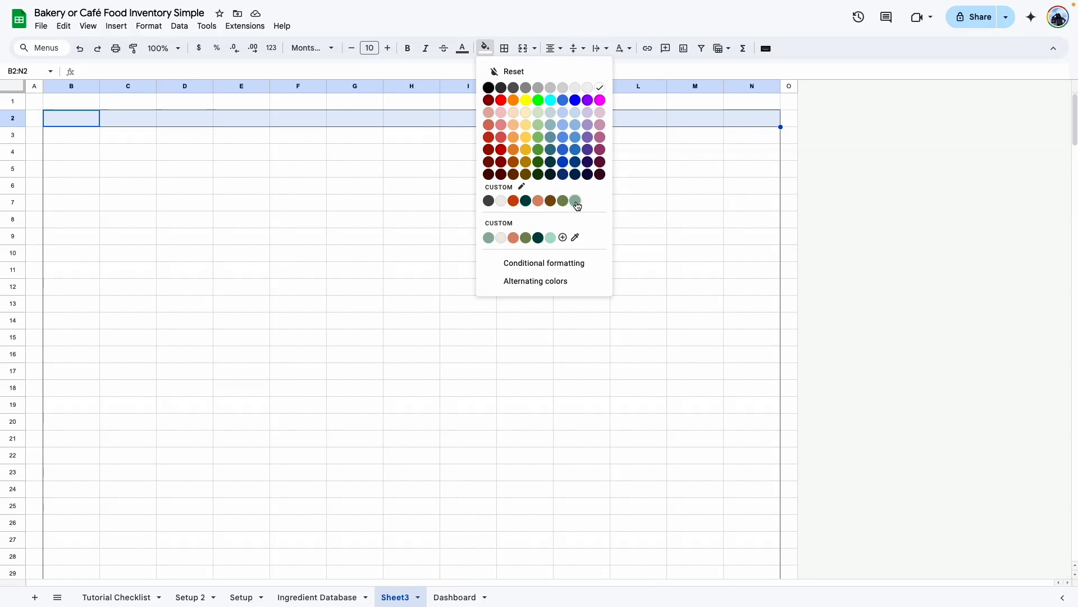
{"action": "left_click", "coordinate": [575, 200]}
{"action": "left_click", "coordinate": [491, 277]}
{"action": "left_click_drag", "start_coordinate": [67, 123], "coordinate": [774, 127]}
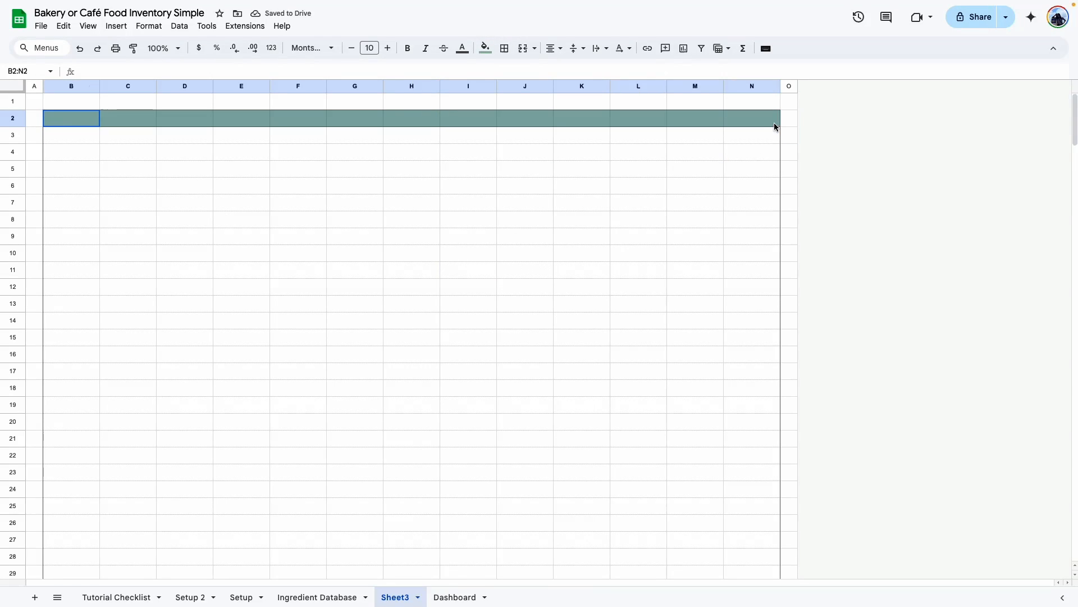
{"action": "left_click", "coordinate": [463, 49]}
{"action": "left_click", "coordinate": [589, 83]}
{"action": "left_click", "coordinate": [468, 287]}
Rename the new sheet as Ingredient Database 2
{"action": "double_click", "coordinate": [401, 597]}
{"action": "type", "text": "Ingredient Database"}
{"action": "type", "text": "2"}
{"action": "key", "text": "Return"}
{"action": "left_click", "coordinate": [356, 419]}
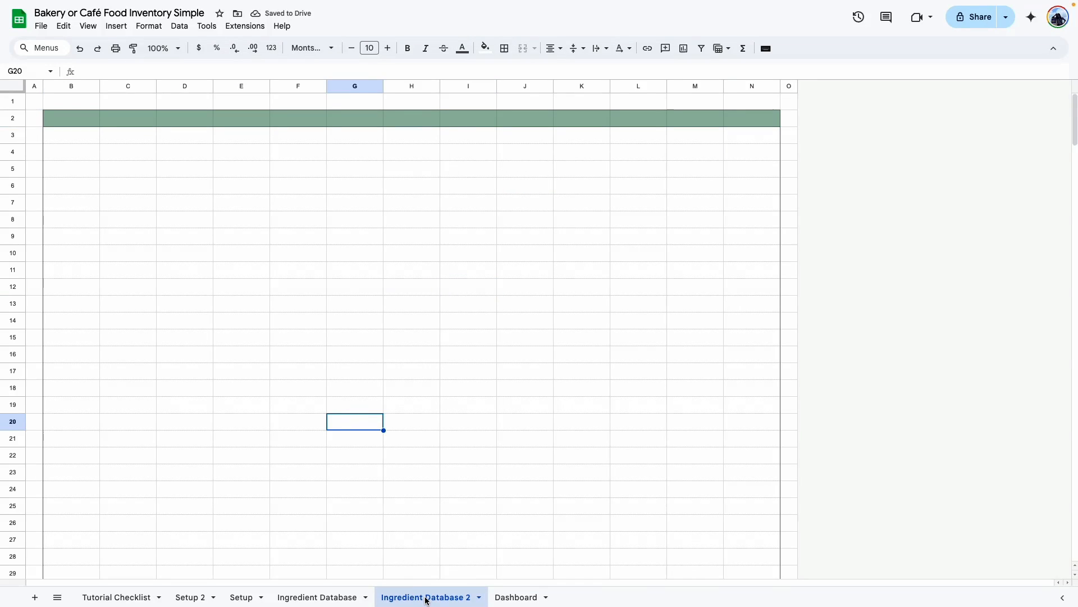
Copy the headings in B2:O2 of Ingredient Database as values only into row 2 of Ingredient Database 2, extending that table by one column
{"action": "left_click", "coordinate": [336, 596]}
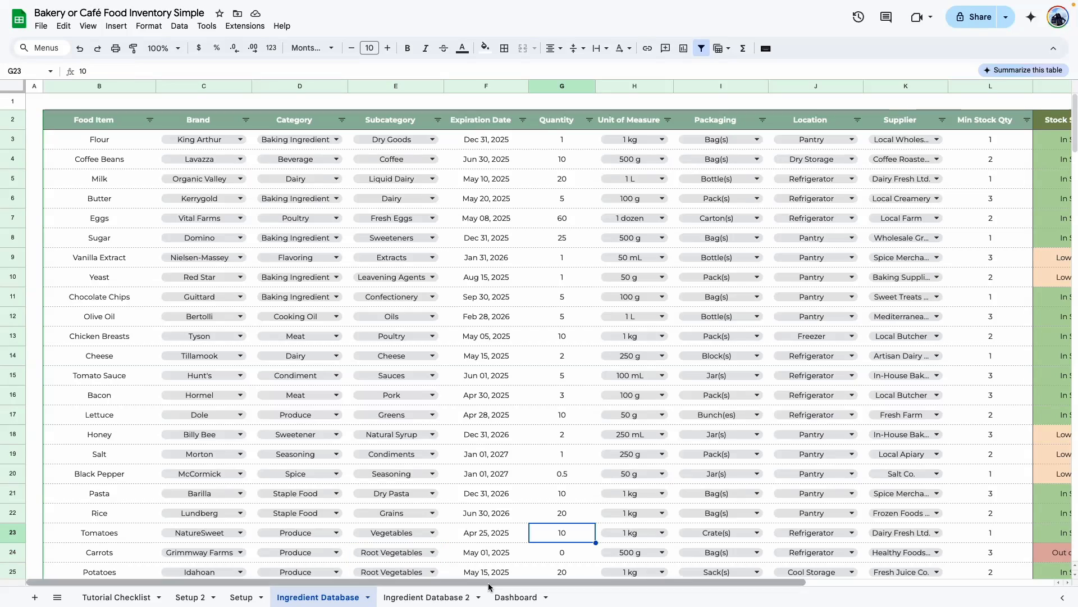
{"action": "left_click_drag", "start_coordinate": [95, 129], "coordinate": [1020, 129]}
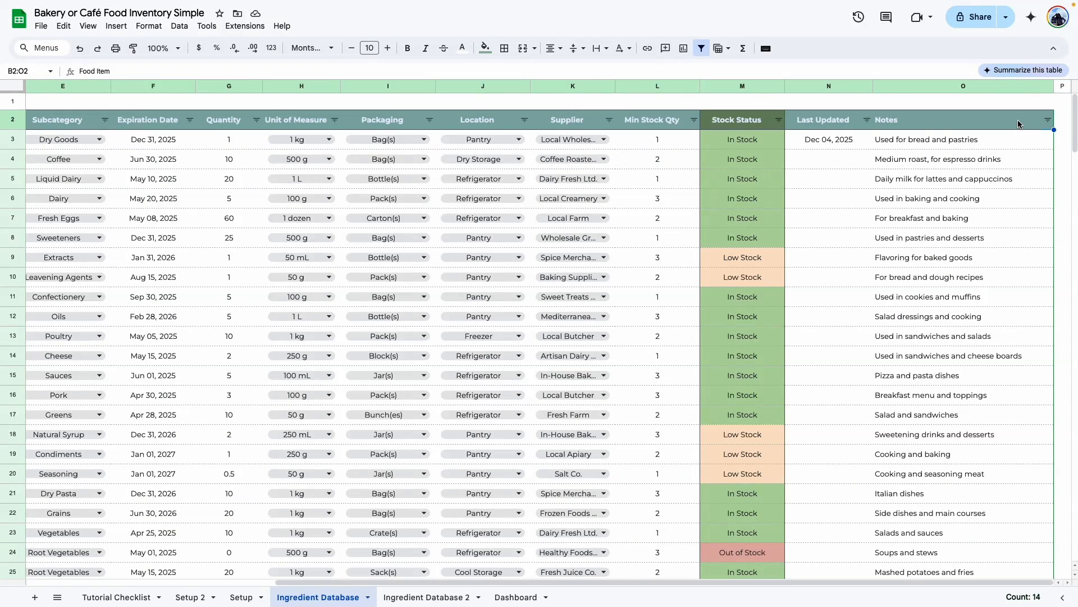
{"action": "key", "text": "super+v"}
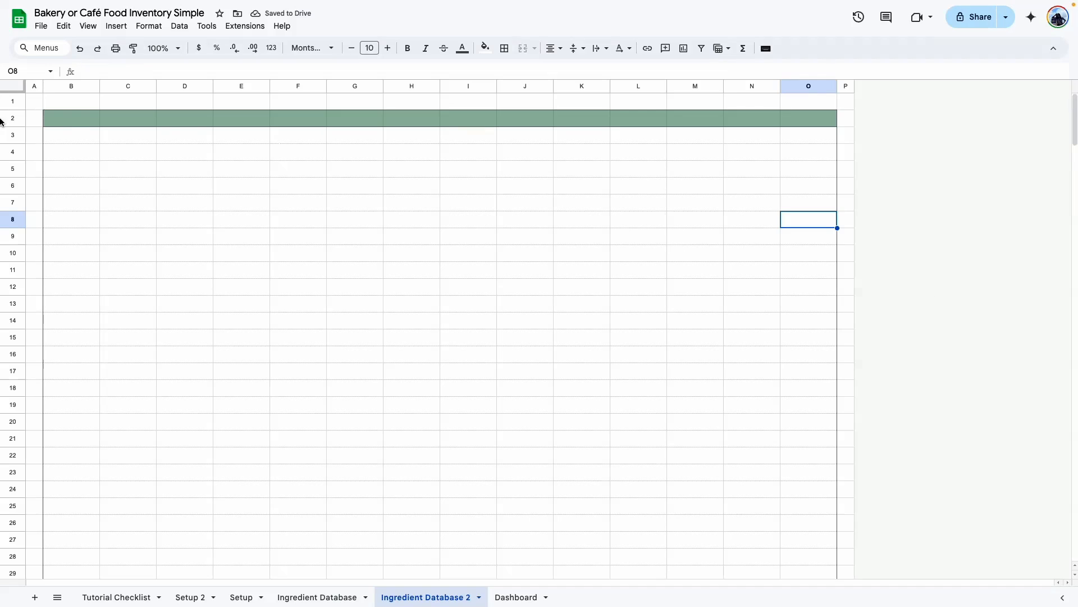
{"action": "right_click", "coordinate": [60, 117]}
{"action": "left_click", "coordinate": [96, 164]}
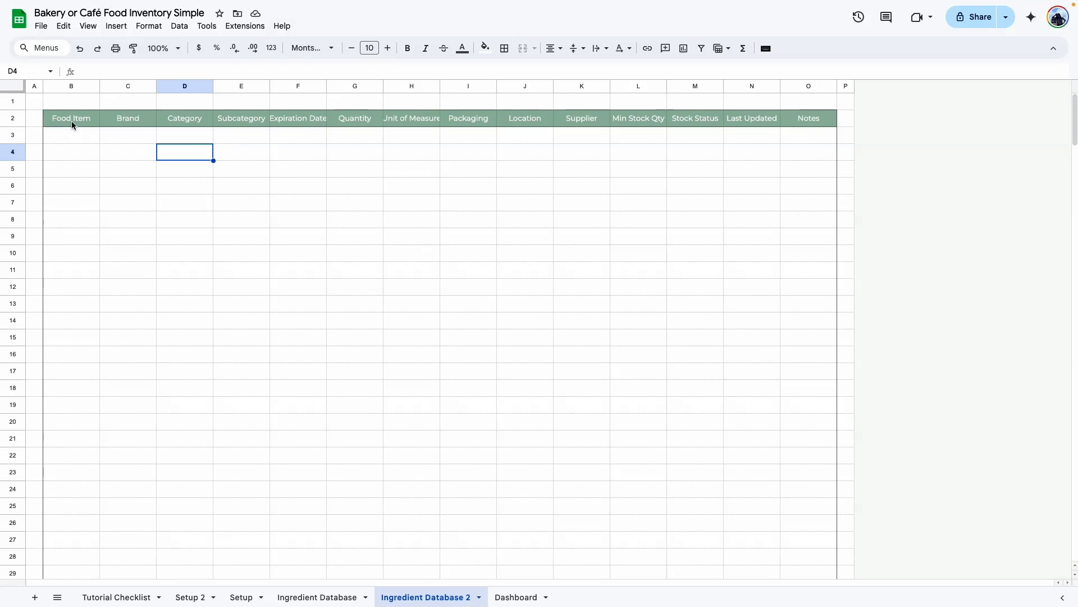
{"action": "left_click", "coordinate": [79, 152]}
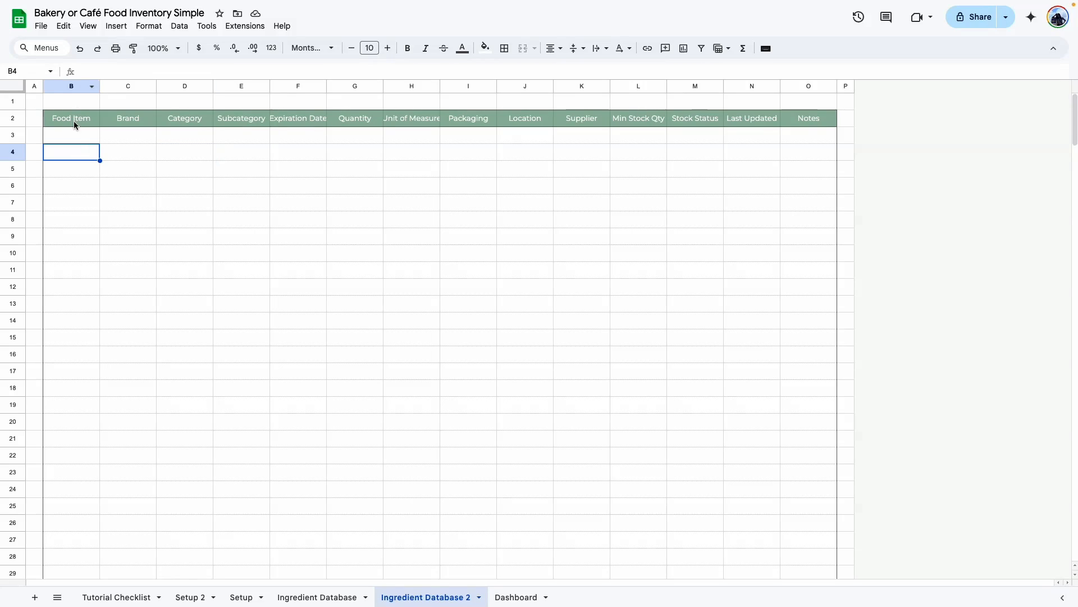
Set the width of the Food Item column B to 200 pixels
{"action": "left_click_drag", "start_coordinate": [100, 86], "coordinate": [159, 86]}
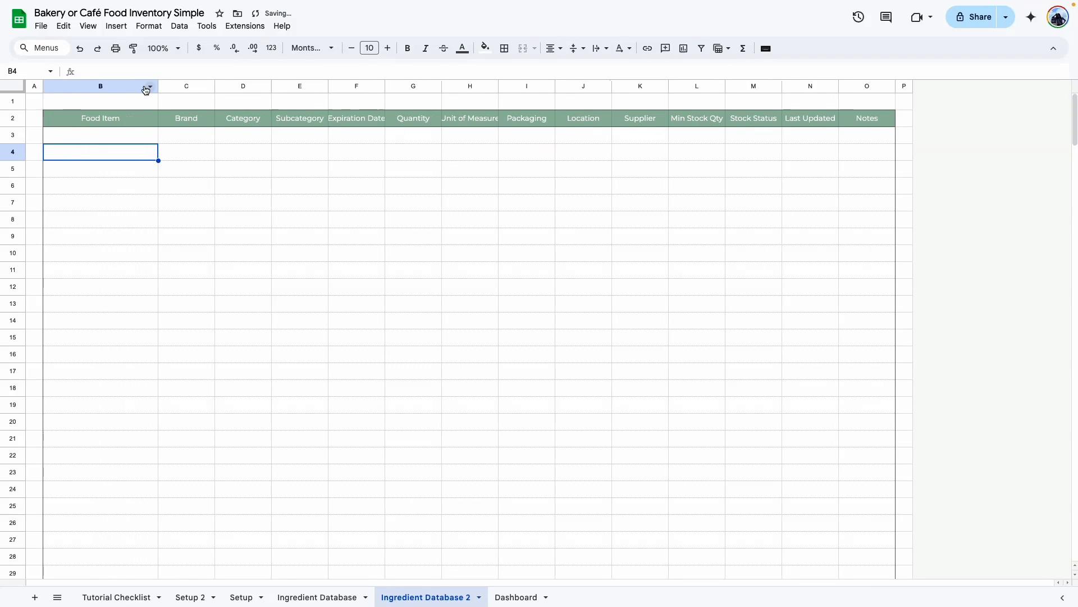
{"action": "left_click", "coordinate": [115, 86]}
{"action": "right_click", "coordinate": [115, 86]}
{"action": "left_click", "coordinate": [212, 270]}
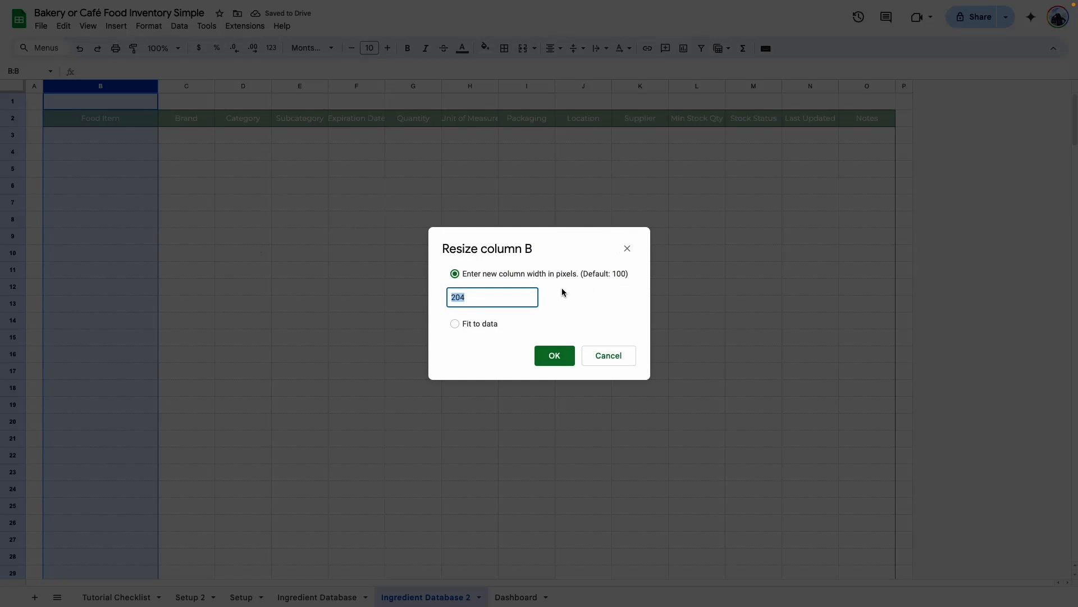
{"action": "type", "text": "200"}
{"action": "key", "text": "Return"}
{"action": "left_click", "coordinate": [241, 253]}
Set the width of the Brand, Category and Subcategory columns C to E to 200 pixels
{"action": "left_click", "coordinate": [181, 84]}
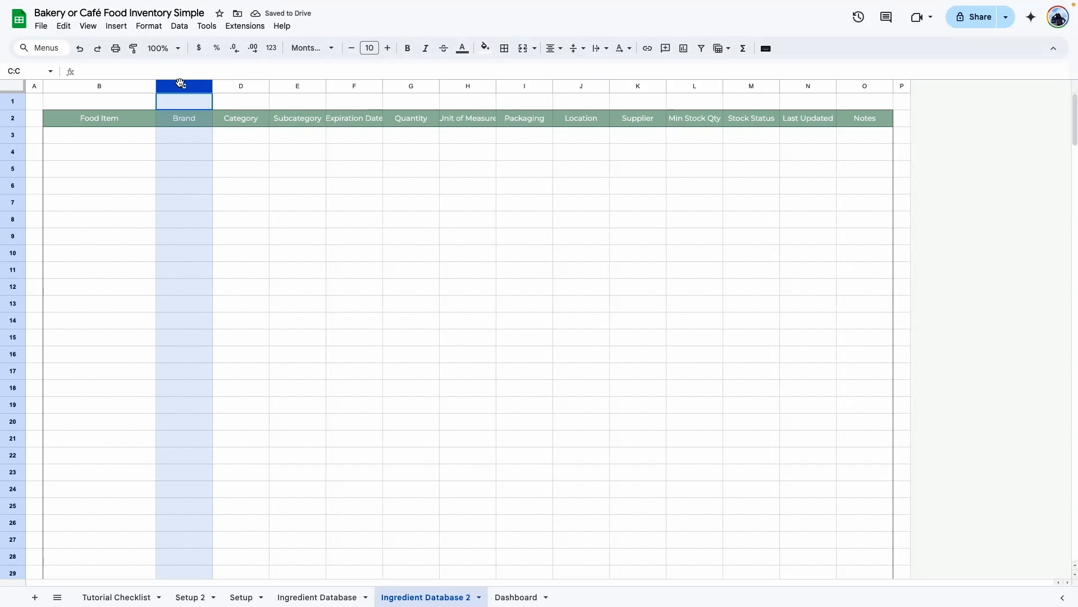
{"action": "left_click", "coordinate": [249, 84], "text": "shift"}
{"action": "left_click", "coordinate": [300, 86], "text": "shift"}
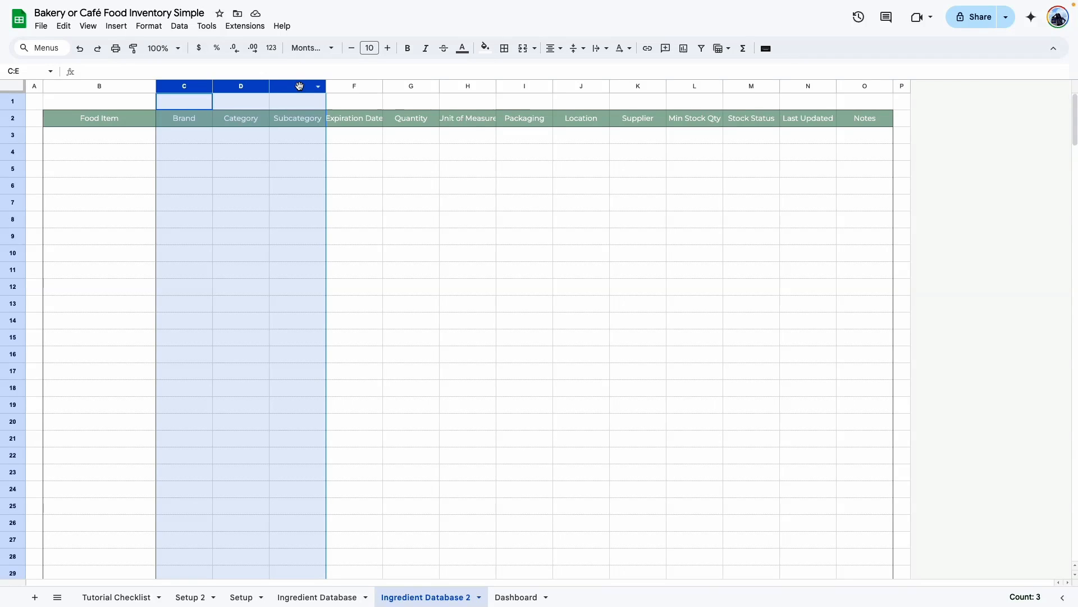
{"action": "right_click", "coordinate": [299, 86]}
{"action": "left_click", "coordinate": [380, 272]}
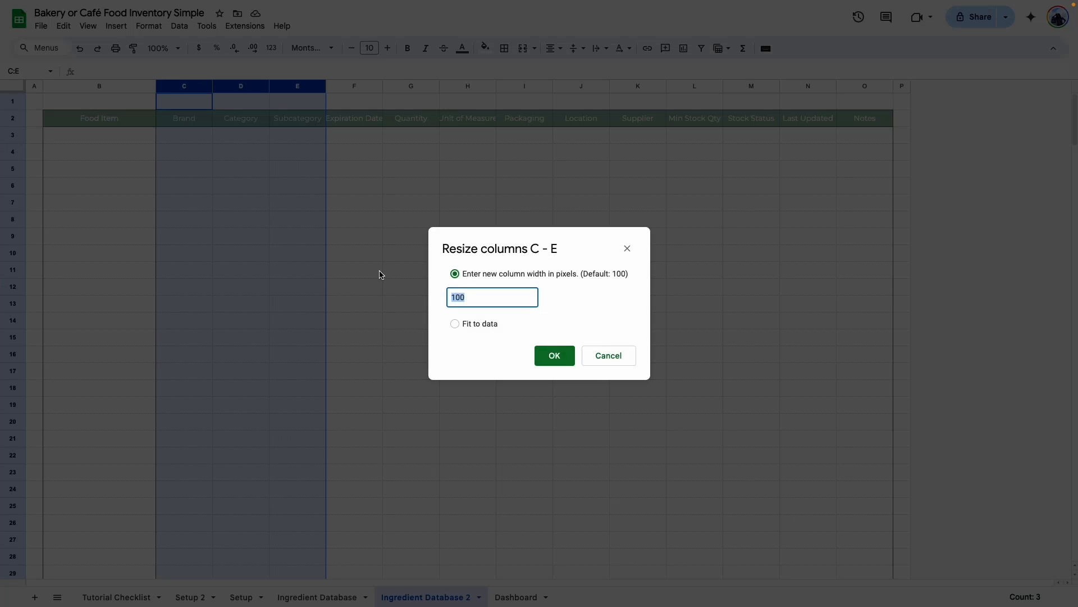
{"action": "type", "text": "200"}
{"action": "key", "text": "Return"}
{"action": "left_click", "coordinate": [210, 203]}
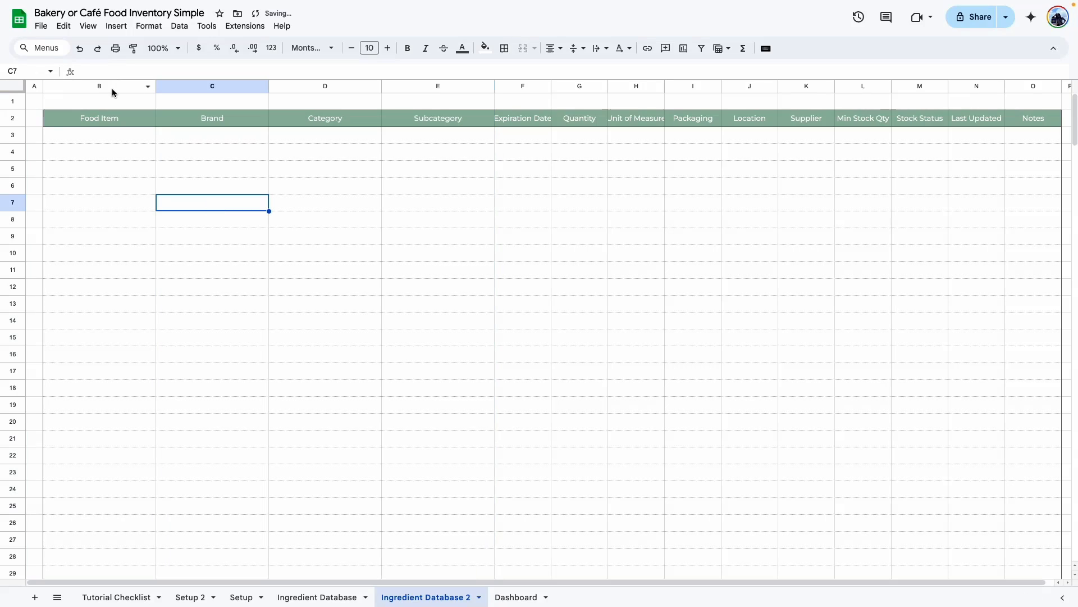
Set the width of the Food Item column B to 250 pixels
{"action": "left_click", "coordinate": [114, 85]}
{"action": "right_click", "coordinate": [113, 85]}
{"action": "left_click", "coordinate": [197, 268]}
{"action": "type", "text": "250"}
{"action": "key", "text": "Return"}
{"action": "left_click", "coordinate": [254, 270]}
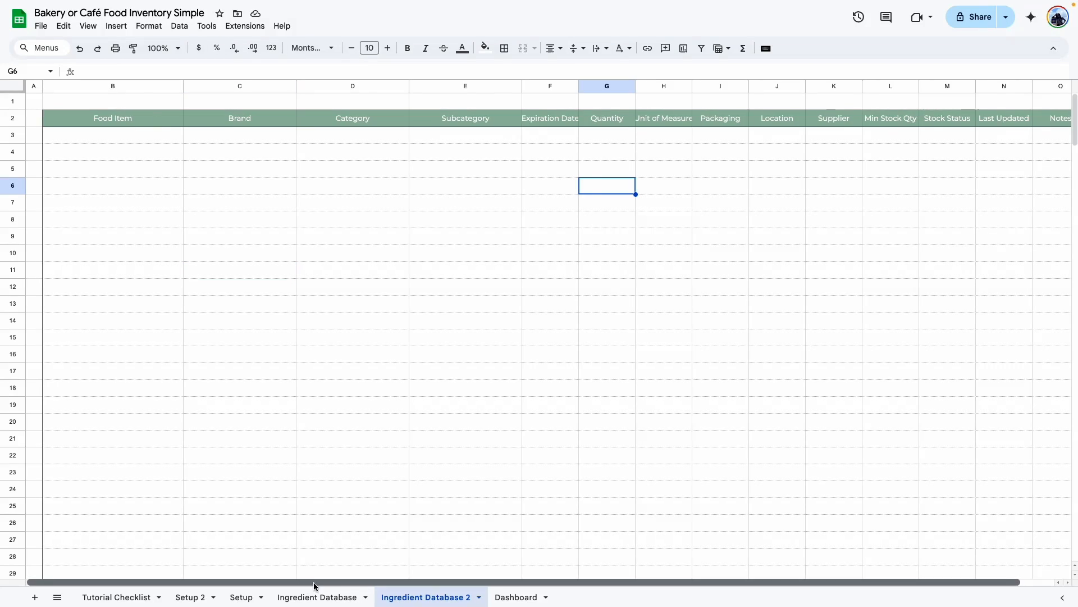
Set the width of columns F to I, from Expiration Date to Packaging, to 150 pixels
{"action": "left_click_drag", "start_coordinate": [313, 582], "coordinate": [349, 583]}
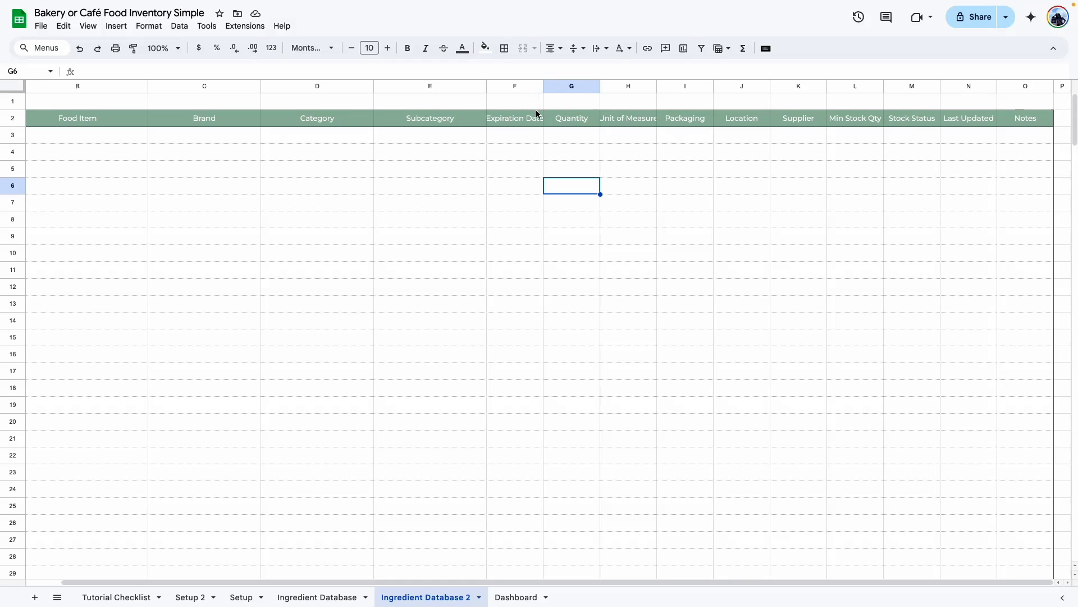
{"action": "double_click", "coordinate": [540, 86]}
{"action": "left_click_drag", "start_coordinate": [525, 86], "coordinate": [701, 85]}
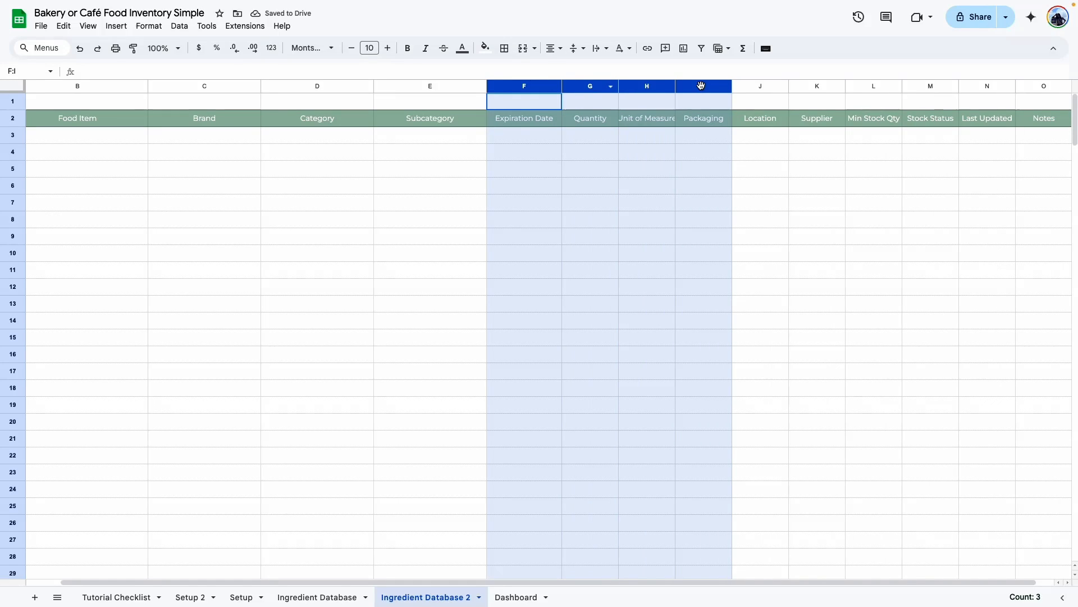
{"action": "right_click", "coordinate": [701, 85]}
{"action": "left_click", "coordinate": [792, 269]}
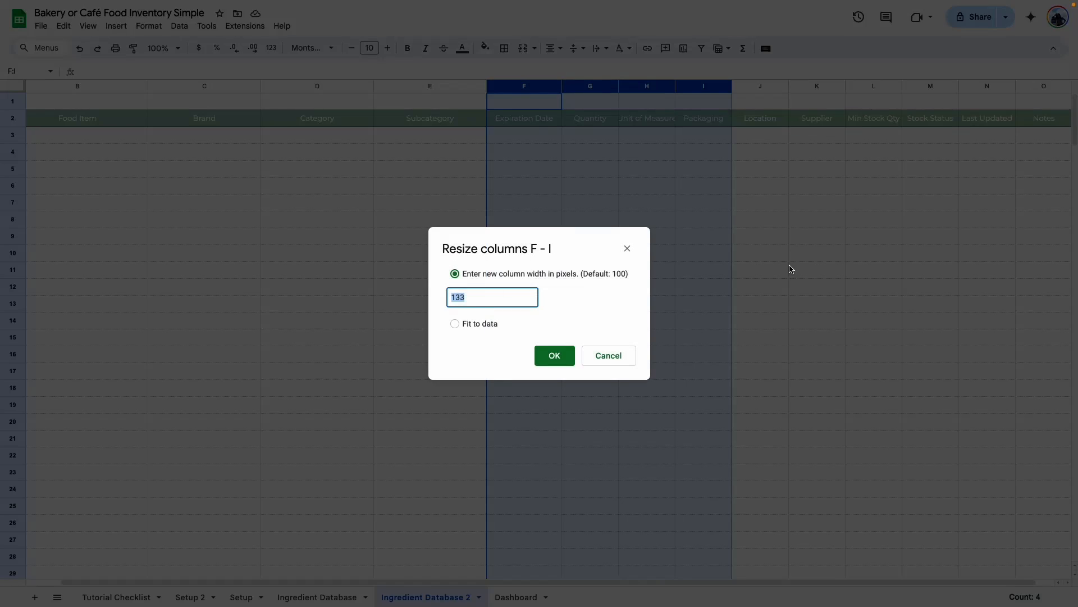
{"action": "type", "text": "150"}
{"action": "key", "text": "Return"}
Set the width of columns J to N to 200 pixels and of the Notes column O to 250 pixels
{"action": "left_click", "coordinate": [727, 84]}
{"action": "left_click_drag", "start_coordinate": [727, 82], "coordinate": [980, 85]}
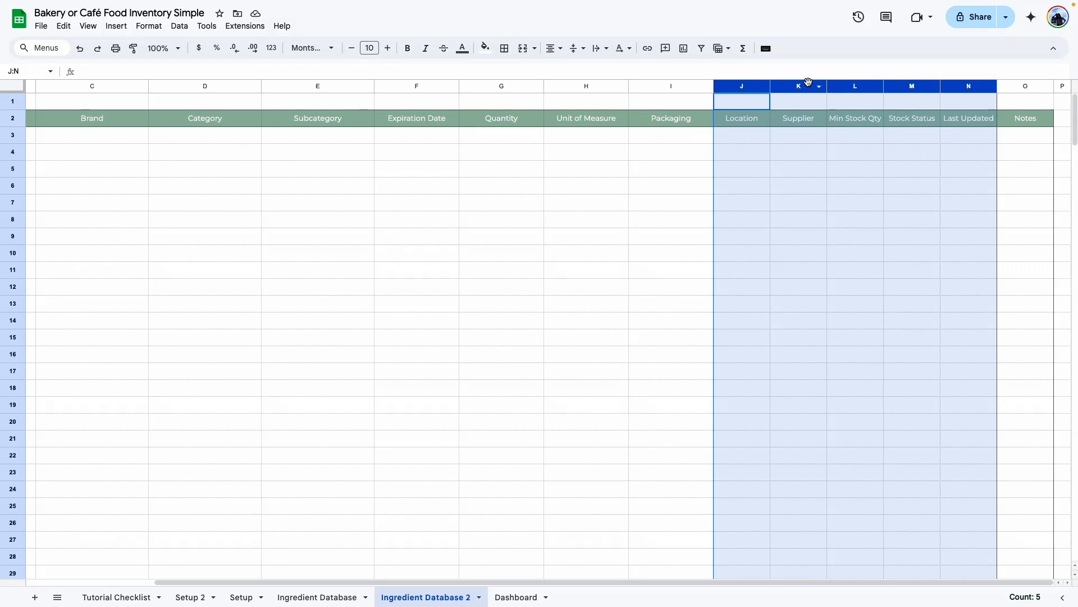
{"action": "right_click", "coordinate": [799, 86]}
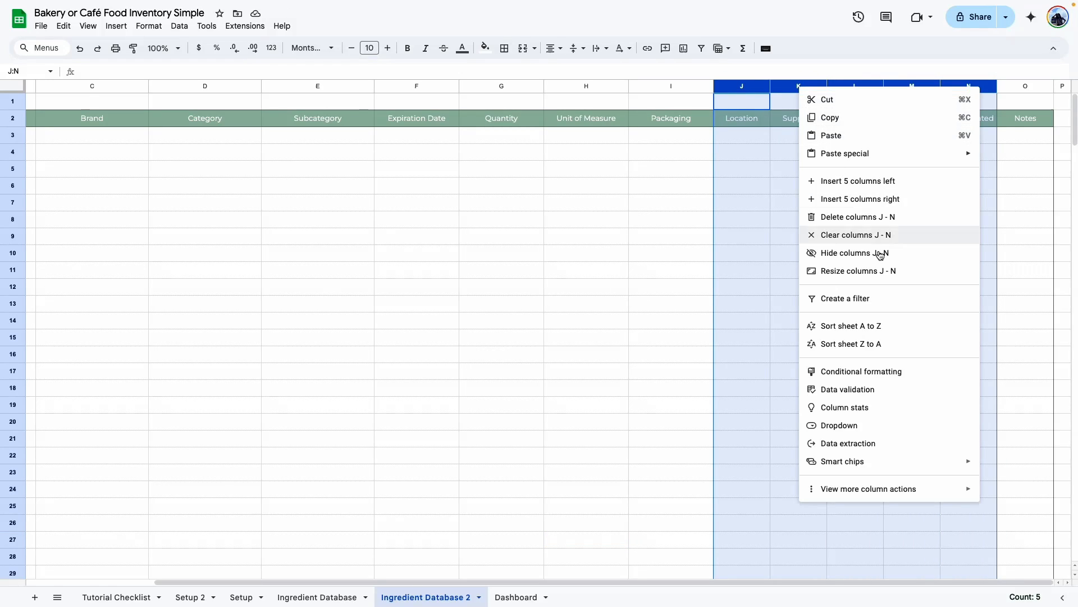
{"action": "left_click", "coordinate": [890, 270]}
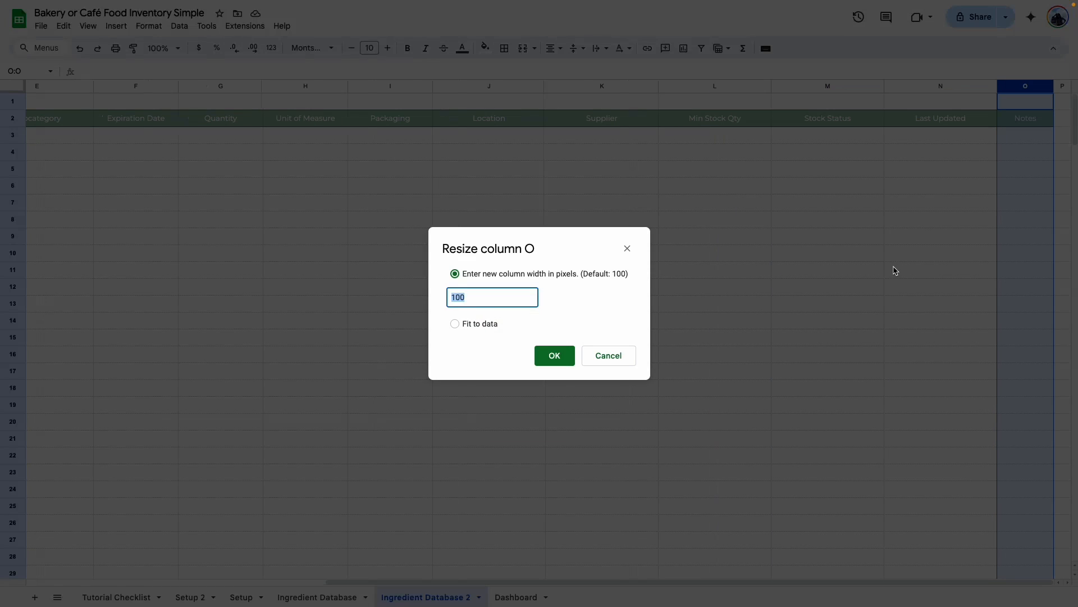
{"action": "type", "text": "250"}
{"action": "key", "text": "Return"}
{"action": "left_click_drag", "start_coordinate": [384, 583], "coordinate": [589, 591]}
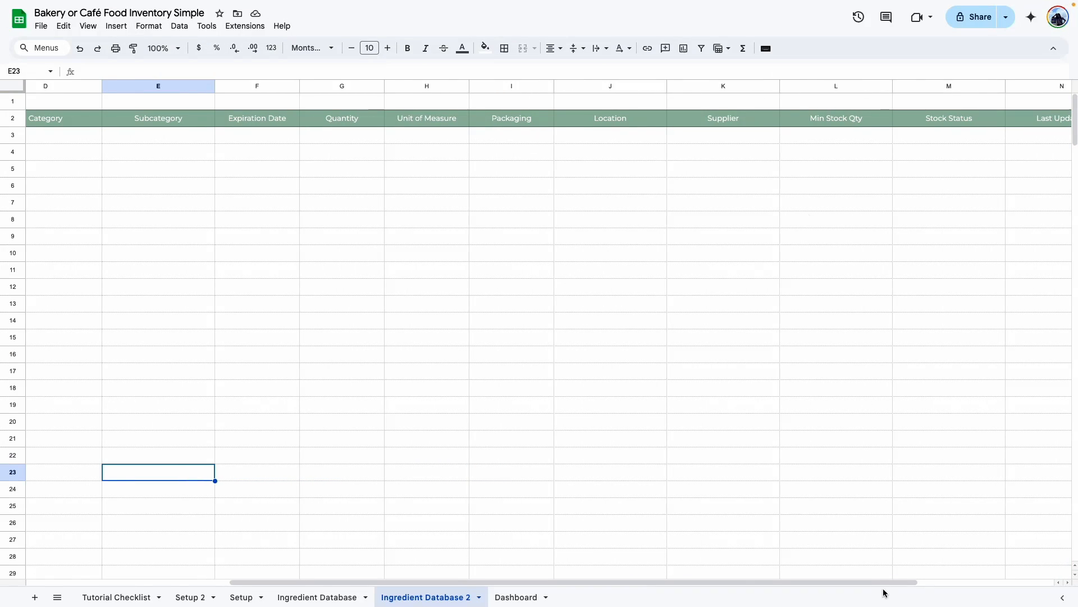
{"action": "left_click_drag", "start_coordinate": [867, 583], "coordinate": [341, 555]}
{"action": "left_click", "coordinate": [192, 274]}
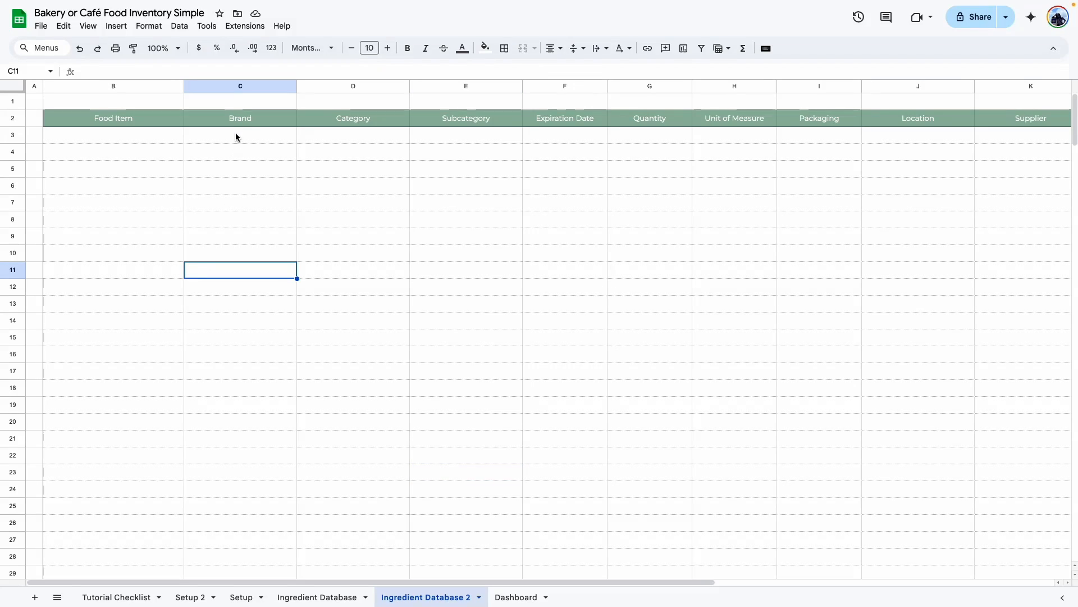
{"action": "left_click_drag", "start_coordinate": [235, 133], "coordinate": [237, 349]}
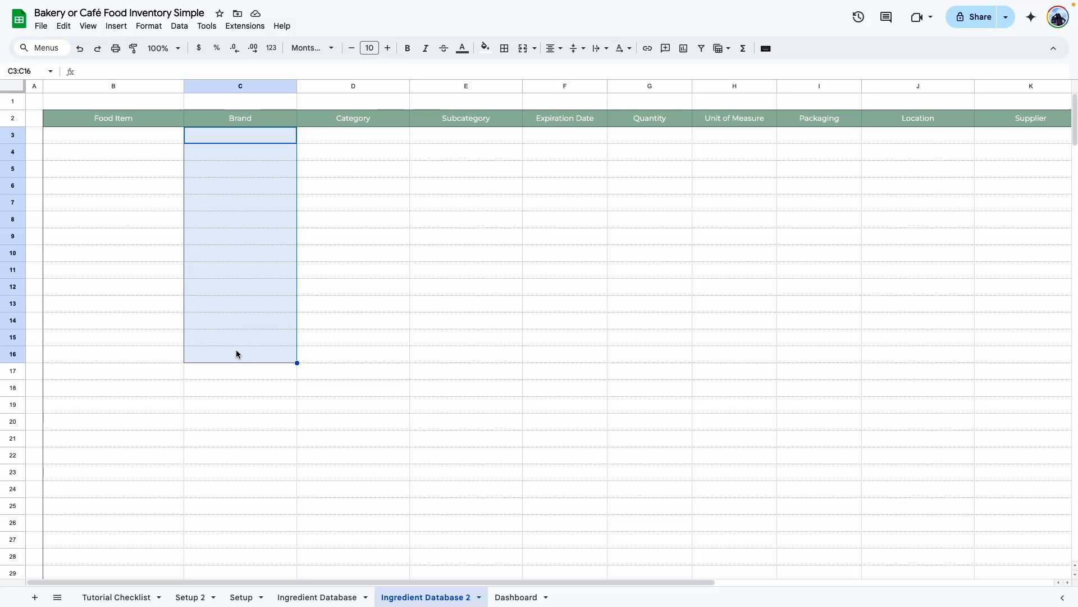
{"action": "left_click", "coordinate": [238, 388]}
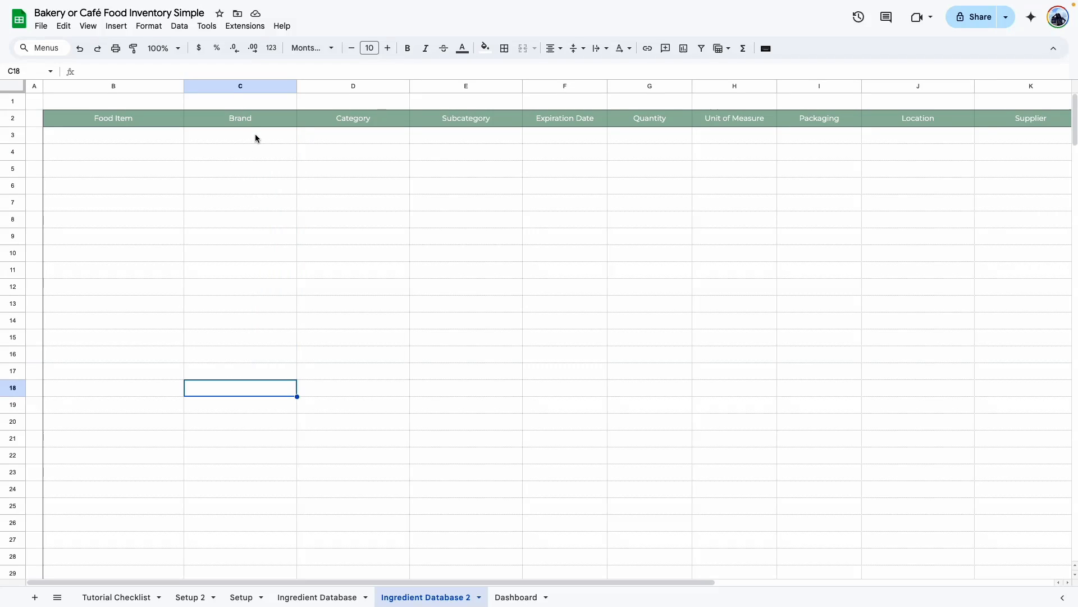
Add a data validation rule to the Brand column, range 'Ingredient Database 2'!C3:C, with the criterion Dropdown (from a range)
{"action": "left_click", "coordinate": [117, 27]}
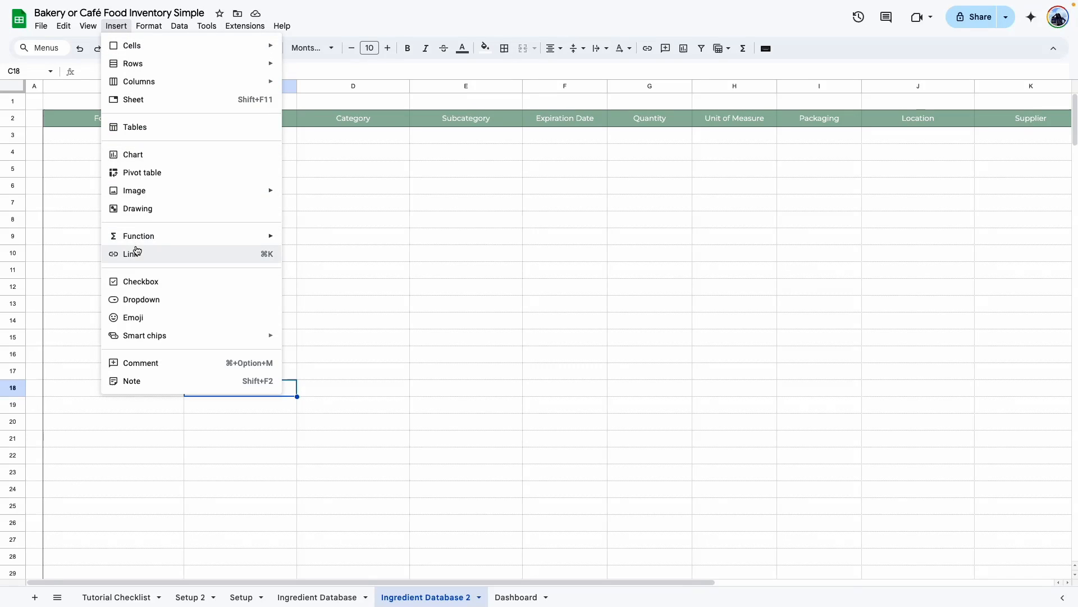
{"action": "mouse_move", "coordinate": [176, 28]}
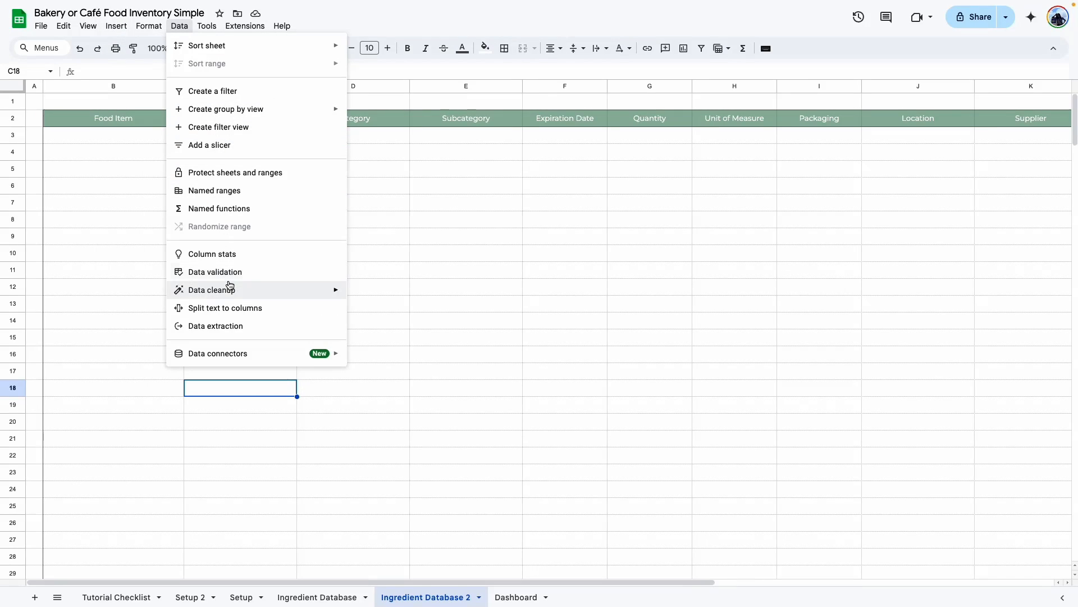
{"action": "left_click", "coordinate": [210, 272]}
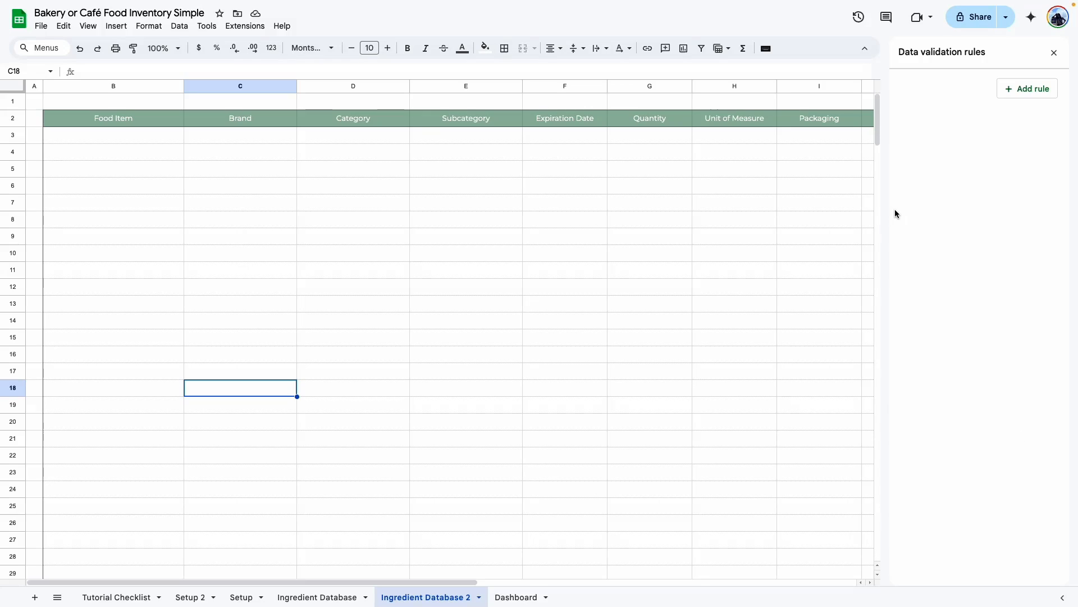
{"action": "left_click_drag", "start_coordinate": [240, 135], "coordinate": [265, 322]}
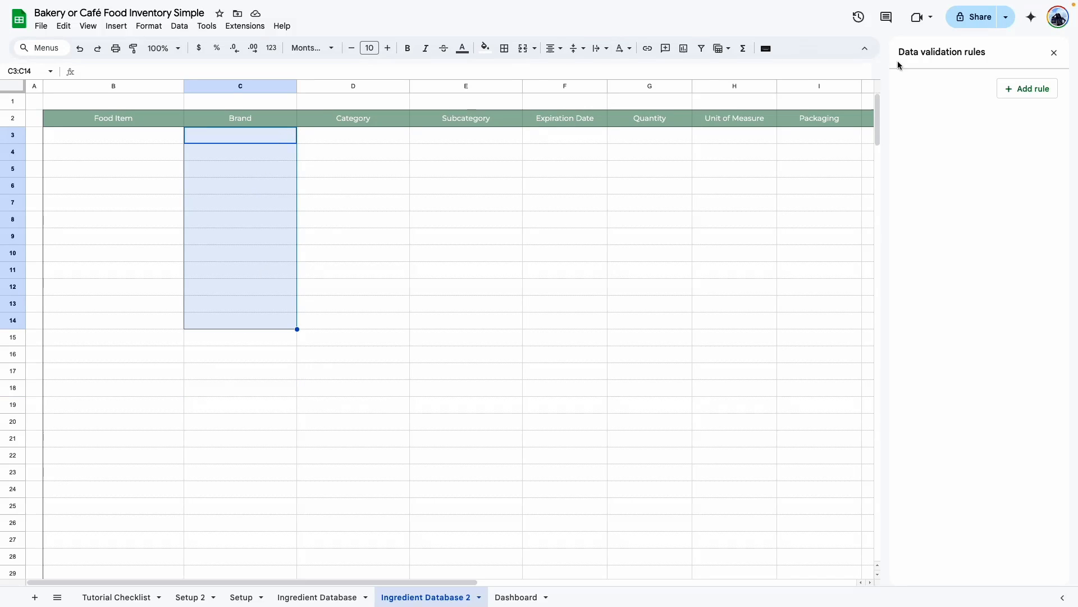
{"action": "left_click", "coordinate": [1025, 90]}
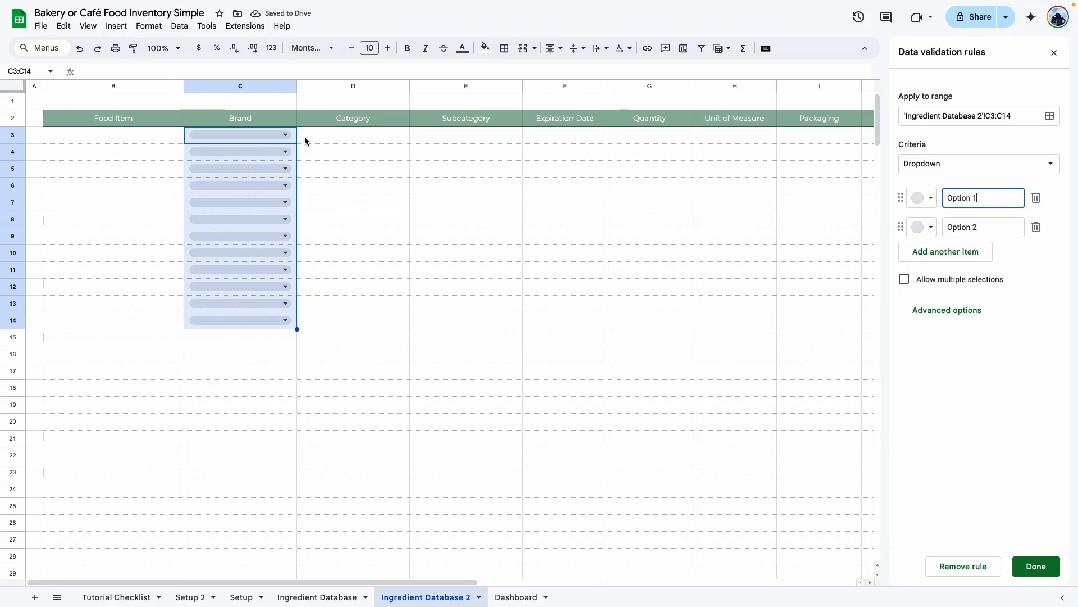
{"action": "left_click", "coordinate": [1015, 115]}
{"action": "key", "text": "BackSpace"}
{"action": "left_click", "coordinate": [989, 149]}
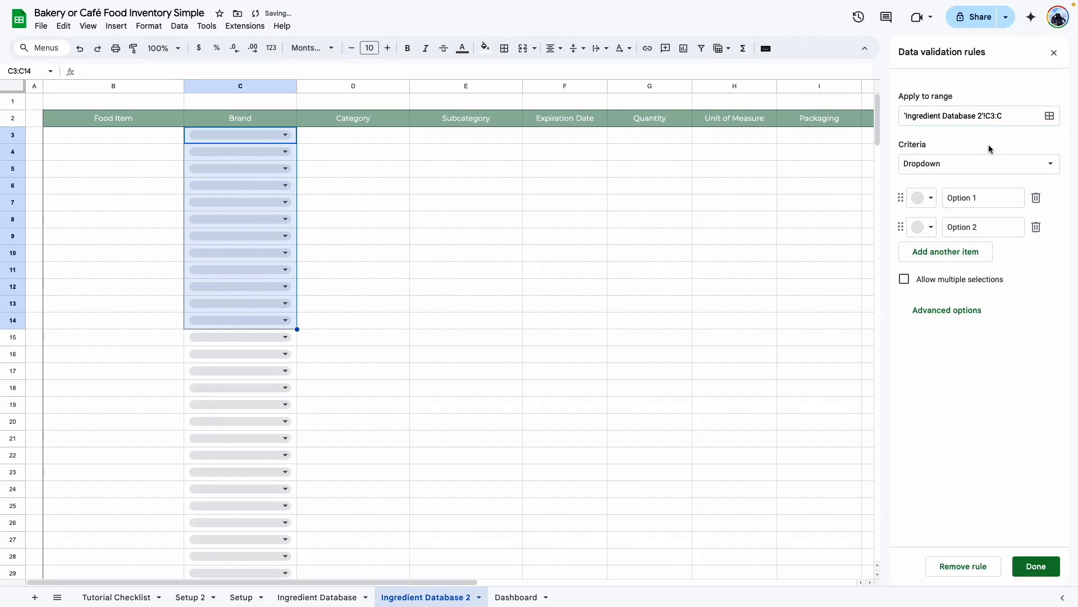
{"action": "left_click", "coordinate": [931, 165]}
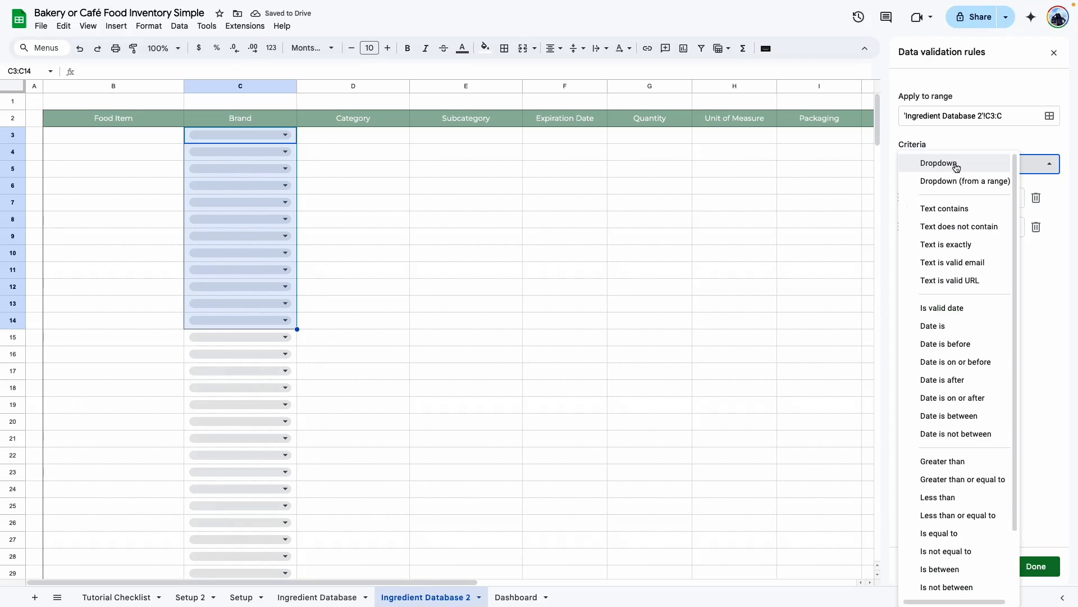
{"action": "left_click", "coordinate": [949, 181]}
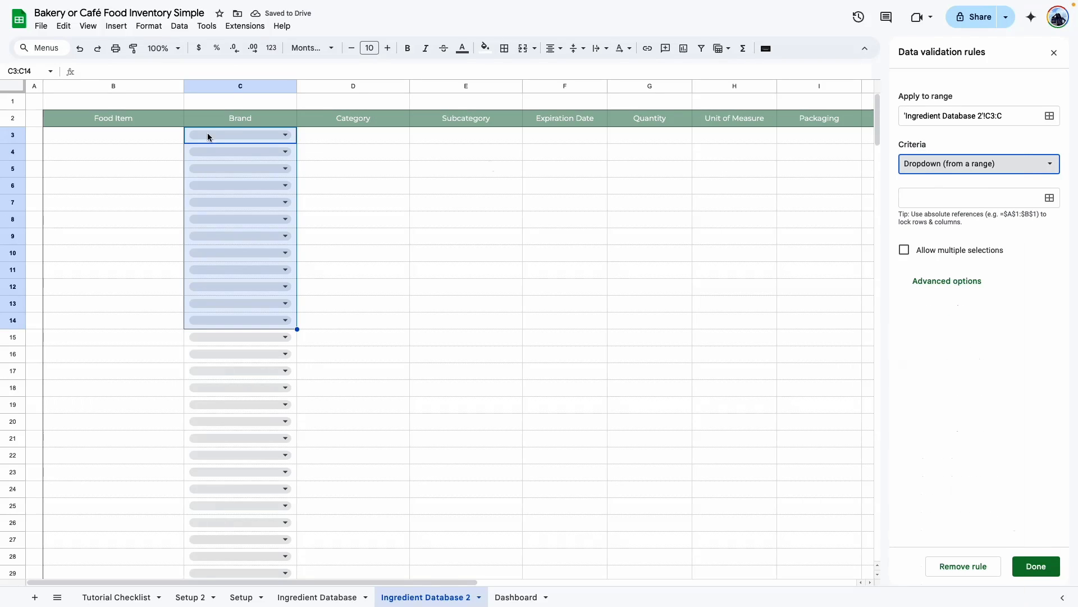
Set the Brand dropdown's source range to 'Setup 2'!B3:B34, show the advanced options and save the rule
{"action": "left_click", "coordinate": [1050, 199]}
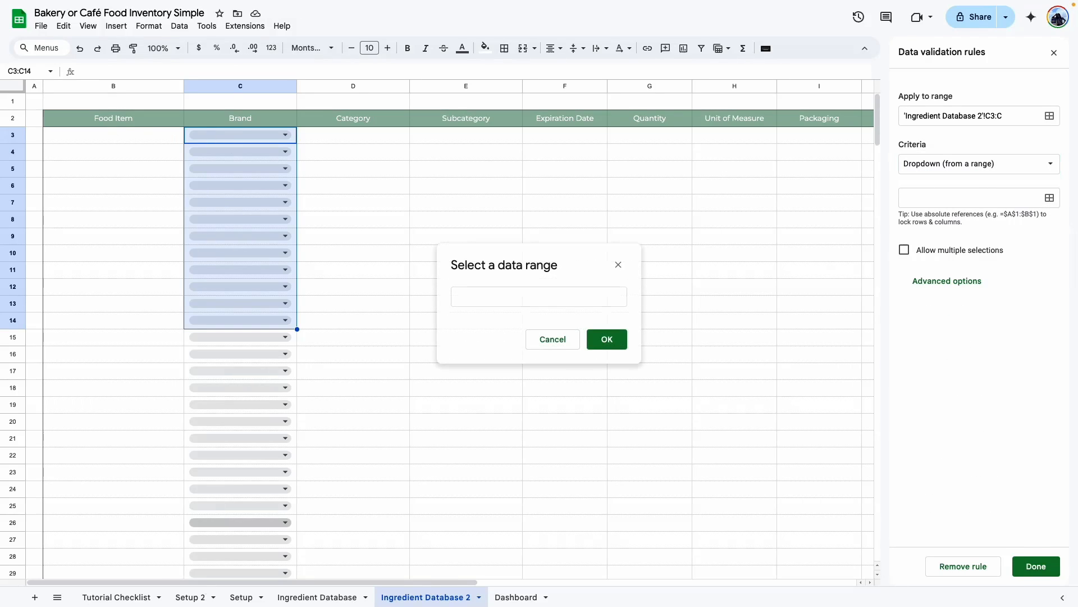
{"action": "left_click", "coordinate": [189, 598]}
{"action": "left_click_drag", "start_coordinate": [111, 135], "coordinate": [125, 525]}
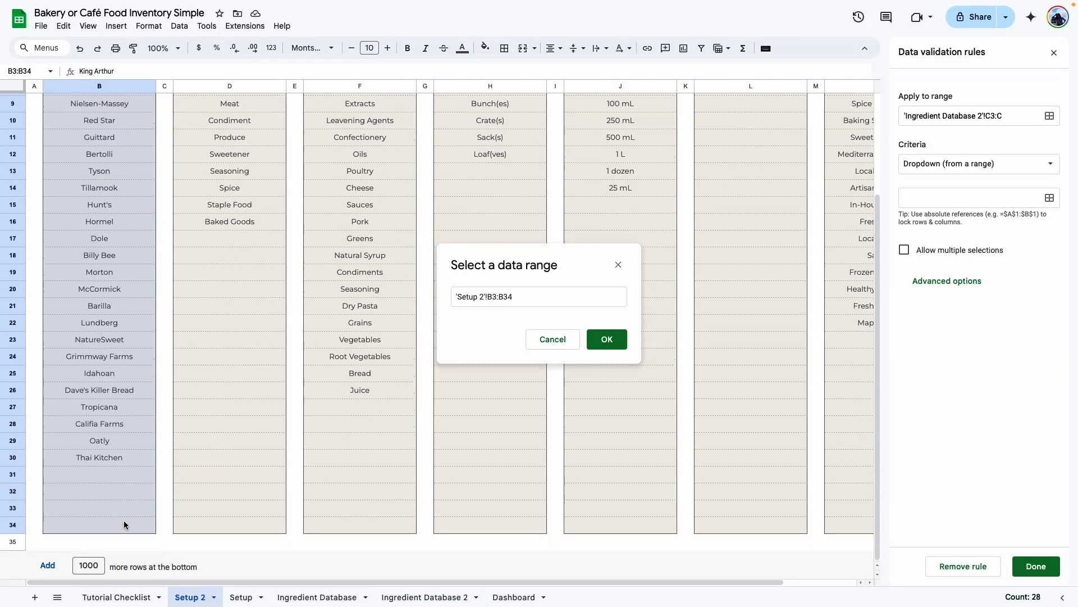
{"action": "left_click", "coordinate": [607, 340]}
{"action": "scroll", "coordinate": [1007, 504], "scroll_direction": "down", "scroll_amount": 10}
{"action": "left_click", "coordinate": [964, 536]}
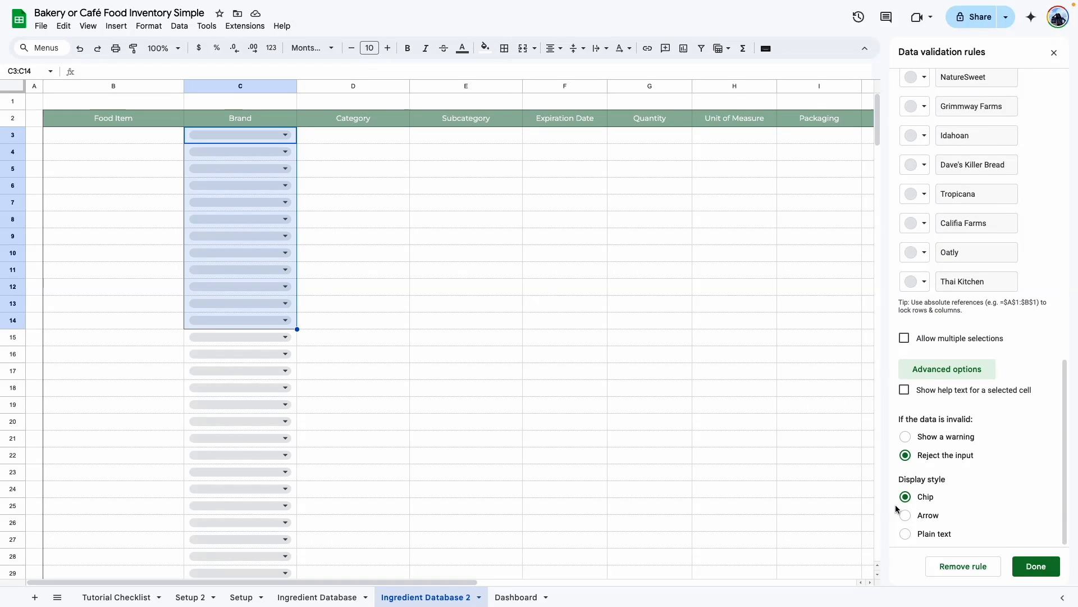
{"action": "left_click", "coordinate": [1036, 566]}
Add a Dropdown (from a range) validation rule to the Category column D3:D, sourced from the Category list on the Setup 2 sheet
{"action": "left_click", "coordinate": [359, 205]}
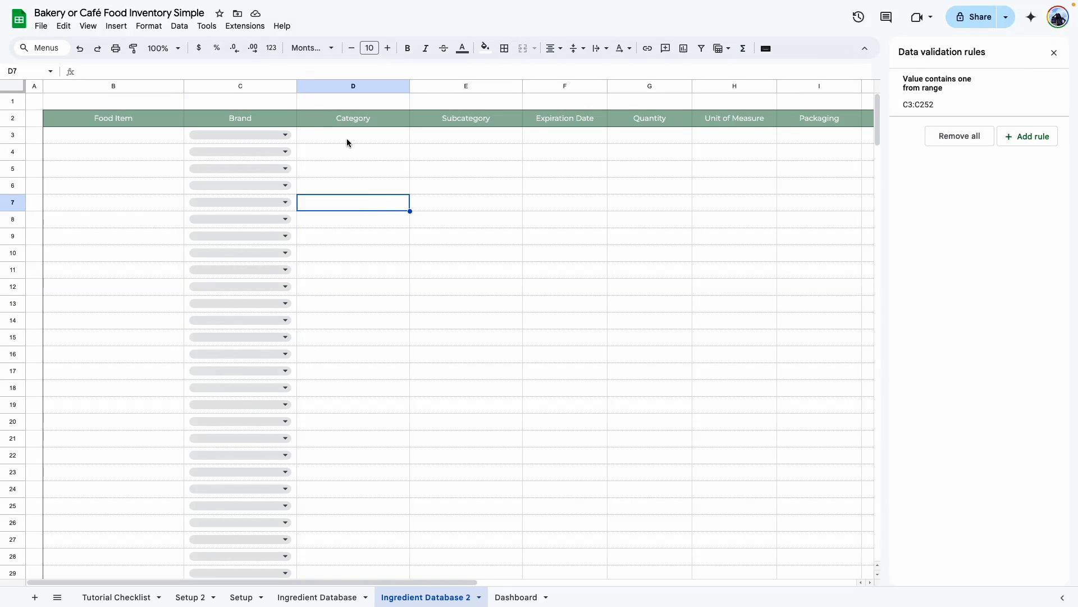
{"action": "left_click_drag", "start_coordinate": [347, 143], "coordinate": [352, 306]}
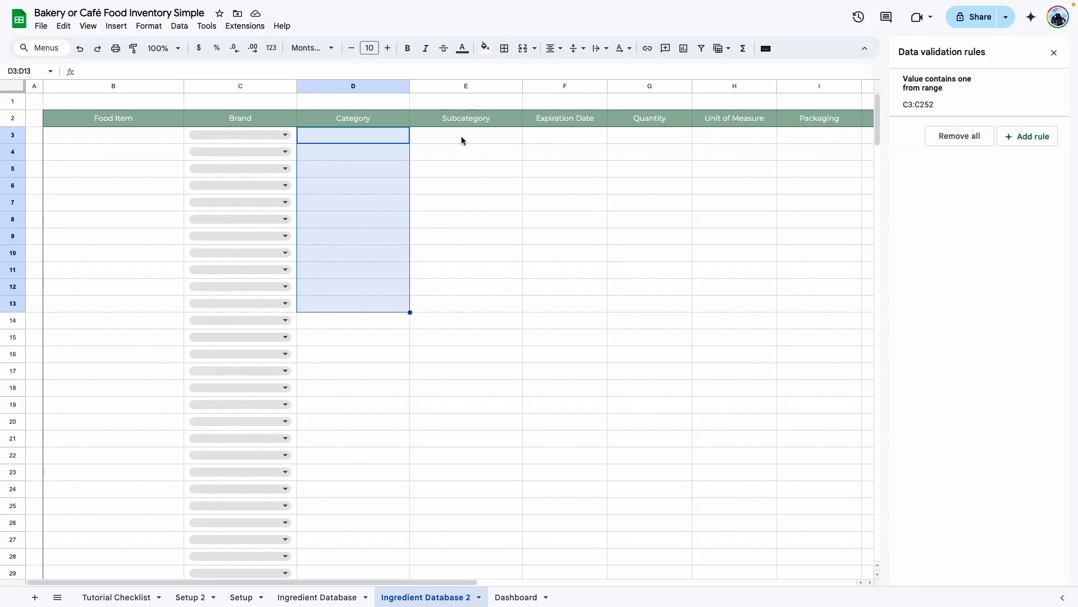
{"action": "left_click", "coordinate": [1046, 144]}
{"action": "left_click", "coordinate": [1029, 117]}
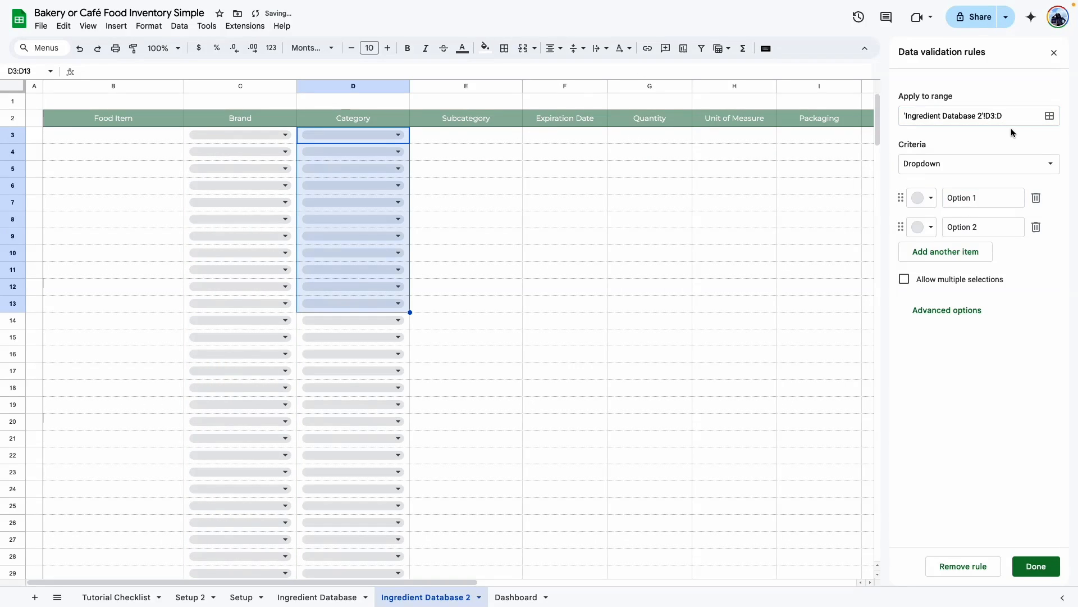
{"action": "left_click", "coordinate": [1011, 164]}
{"action": "left_click", "coordinate": [976, 184]}
{"action": "left_click", "coordinate": [1050, 198]}
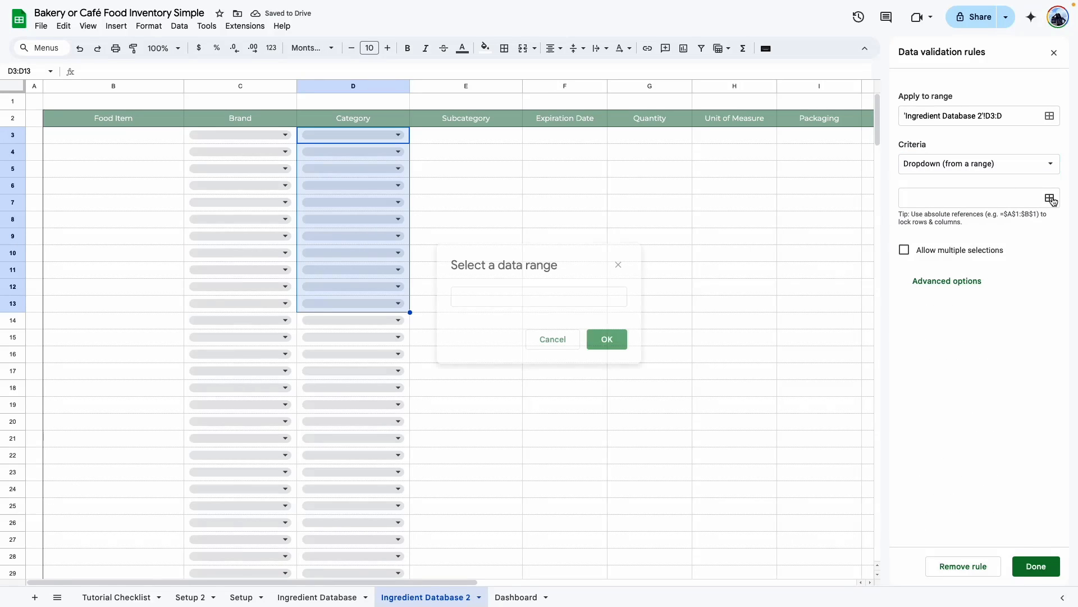
{"action": "left_click", "coordinate": [196, 597]}
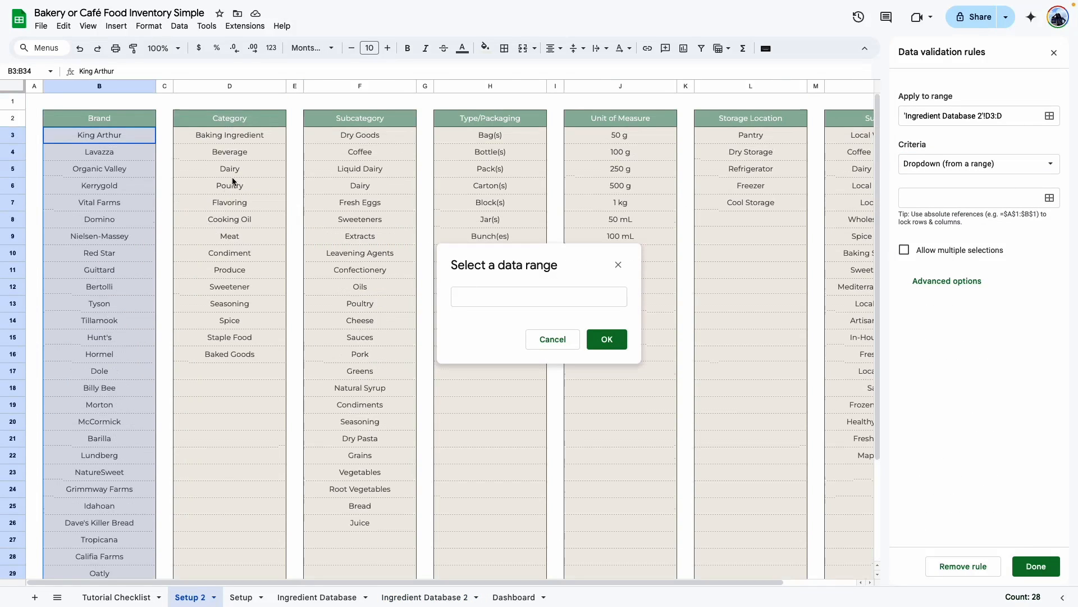
{"action": "left_click_drag", "start_coordinate": [268, 141], "coordinate": [277, 531]}
{"action": "left_click", "coordinate": [607, 339]}
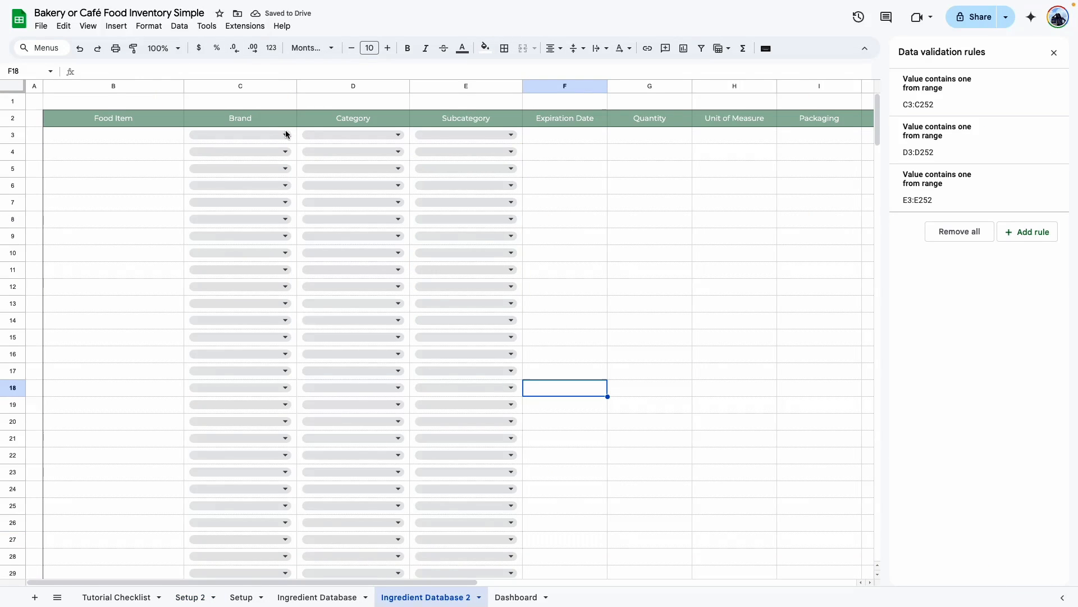
Check the dropdown options in row 3 of the Brand, Category and Subcategory columns
{"action": "left_click", "coordinate": [286, 134]}
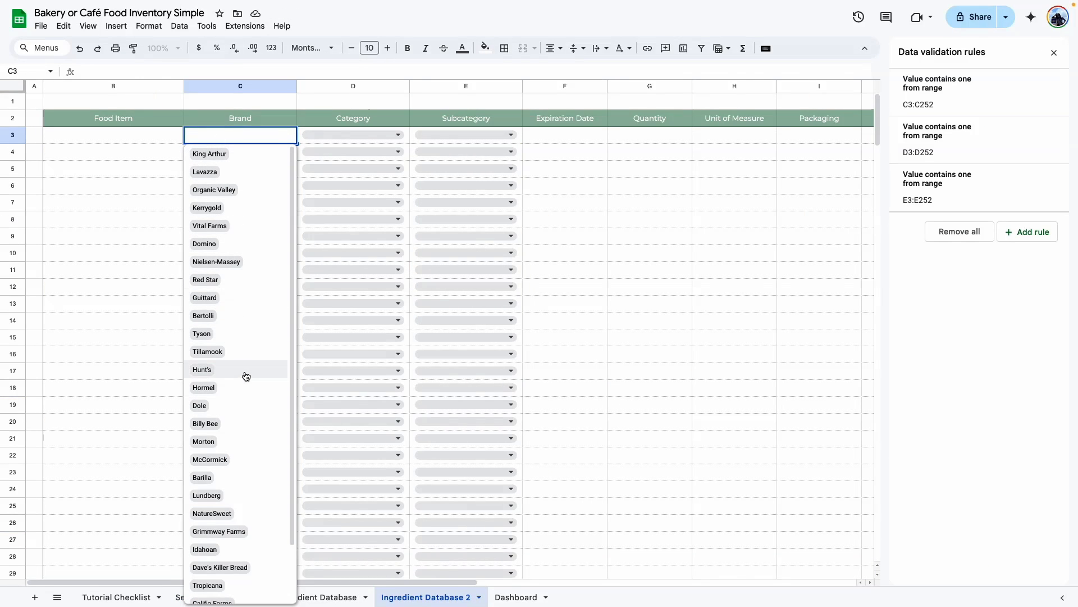
{"action": "left_click", "coordinate": [396, 136]}
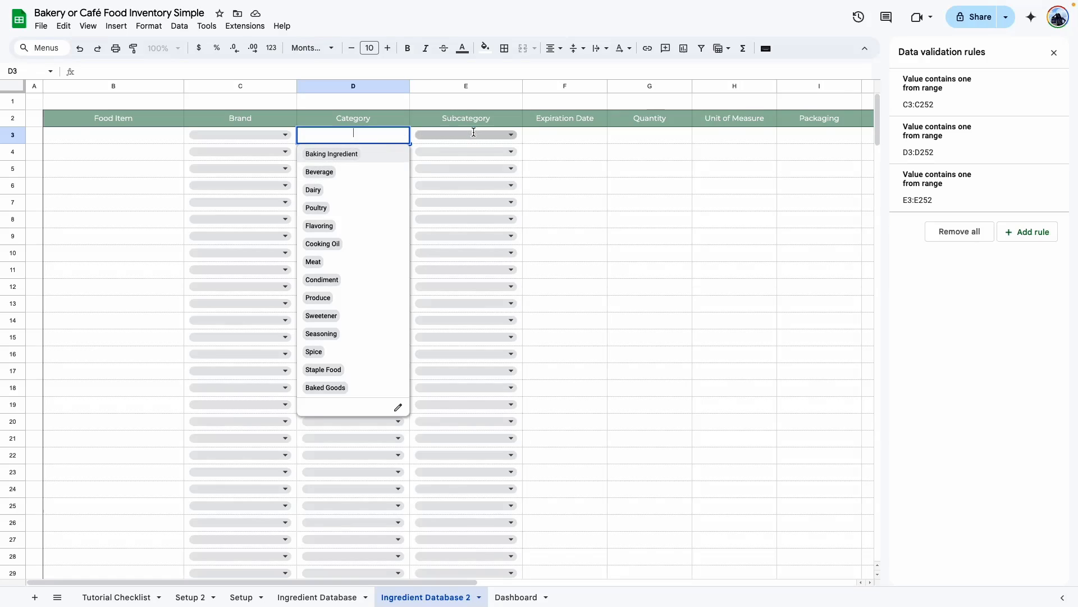
{"action": "left_click", "coordinate": [506, 135]}
{"action": "left_click", "coordinate": [563, 218]}
{"action": "left_click", "coordinate": [619, 252]}
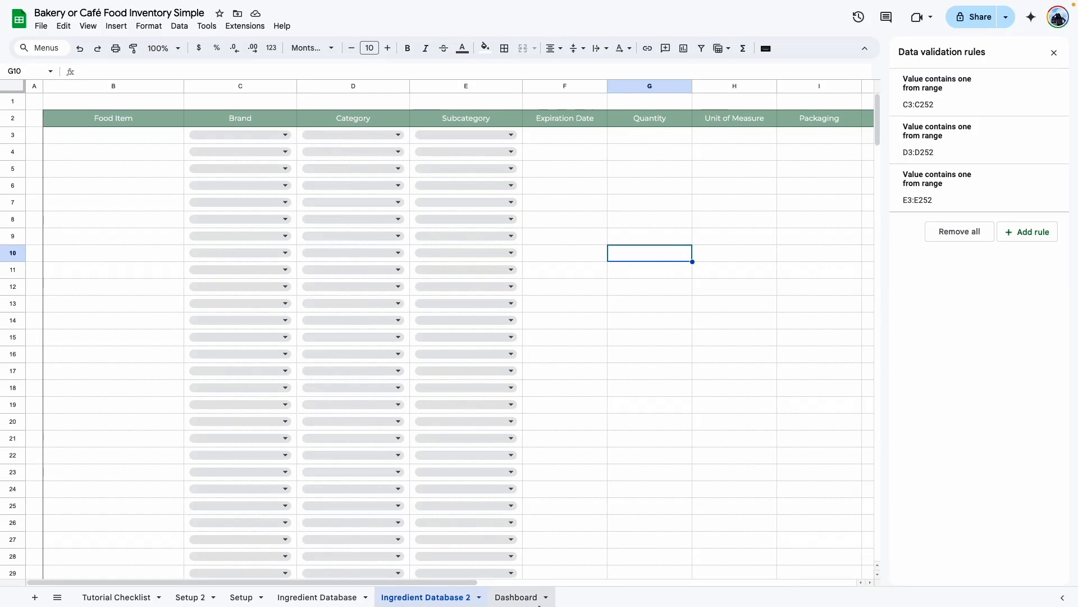
Add a data validation rule to the Expiration Date column covering 'Ingredient Database 2'!F3:F
{"action": "left_click_drag", "start_coordinate": [463, 582], "coordinate": [542, 584]}
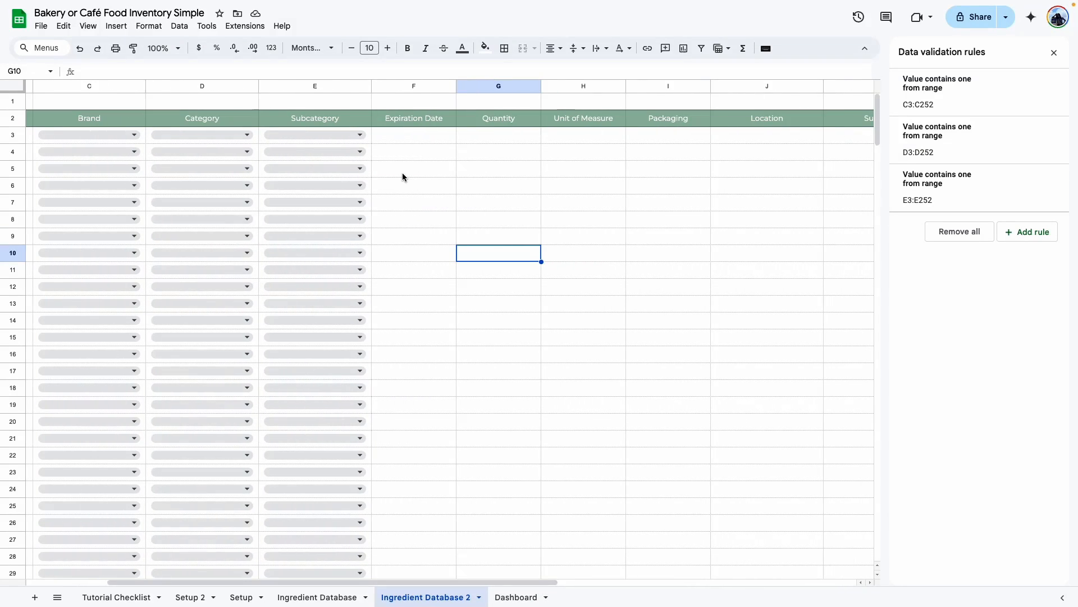
{"action": "left_click", "coordinate": [424, 136]}
{"action": "double_click", "coordinate": [424, 135]}
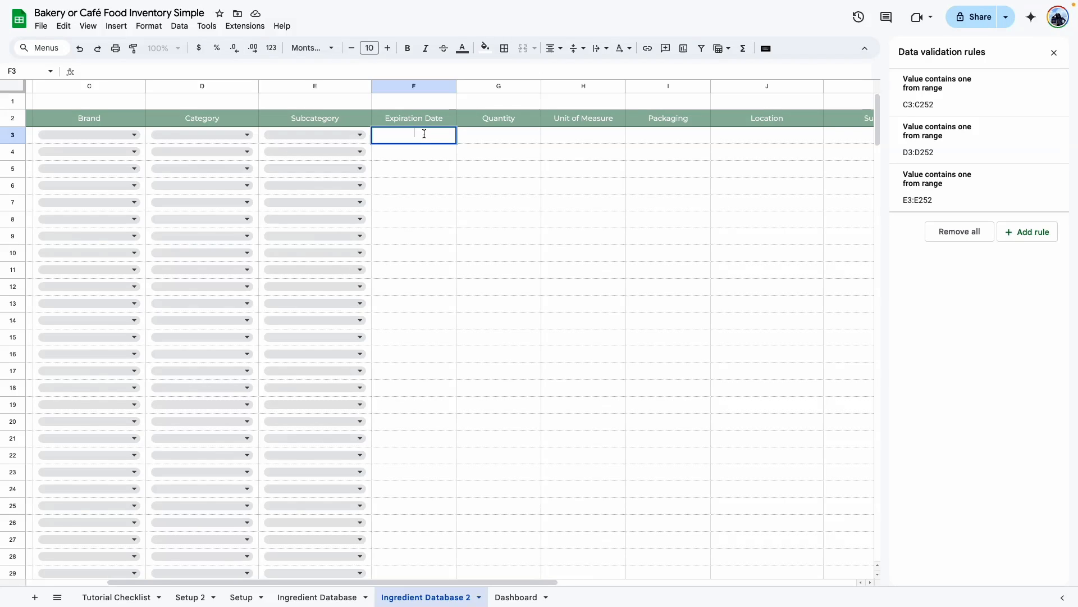
{"action": "left_click", "coordinate": [431, 220]}
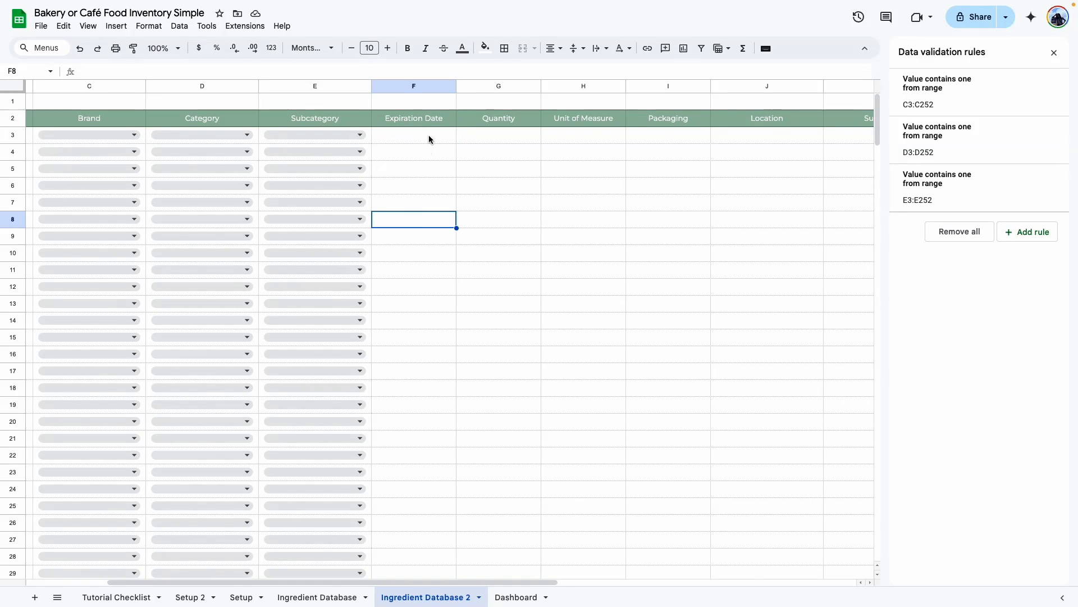
{"action": "left_click_drag", "start_coordinate": [429, 139], "coordinate": [431, 257]}
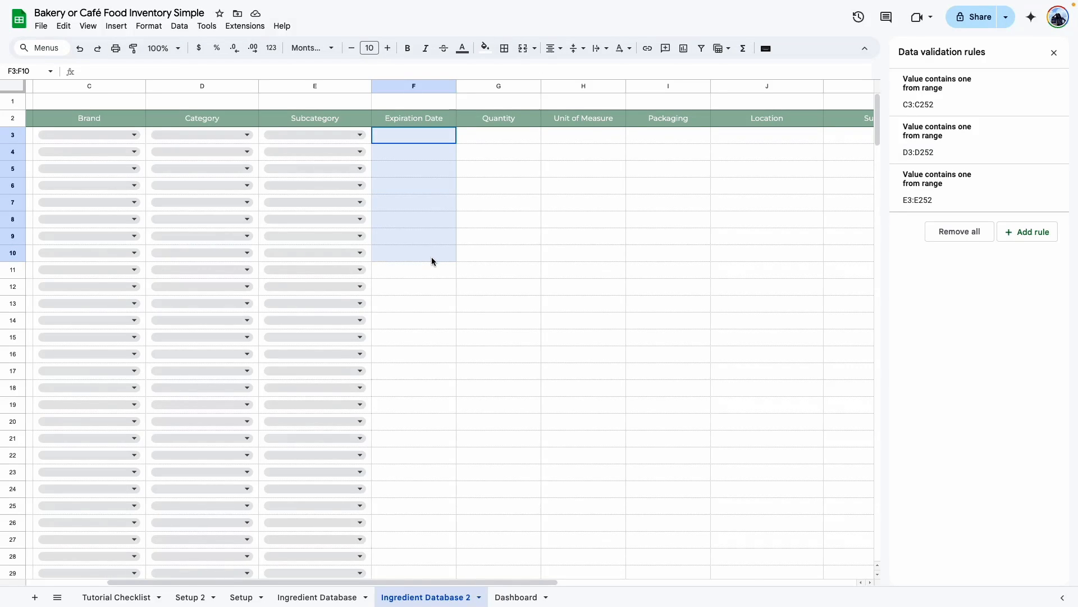
{"action": "left_click", "coordinate": [1019, 237]}
{"action": "left_click", "coordinate": [1023, 116]}
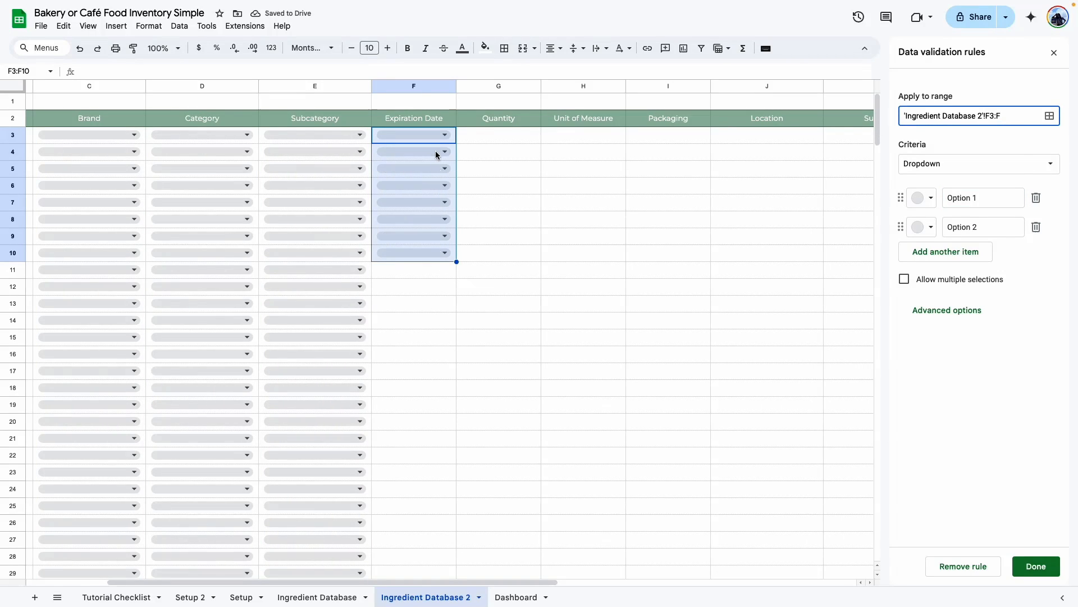
{"action": "left_click", "coordinate": [414, 341]}
{"action": "left_click", "coordinate": [990, 152]}
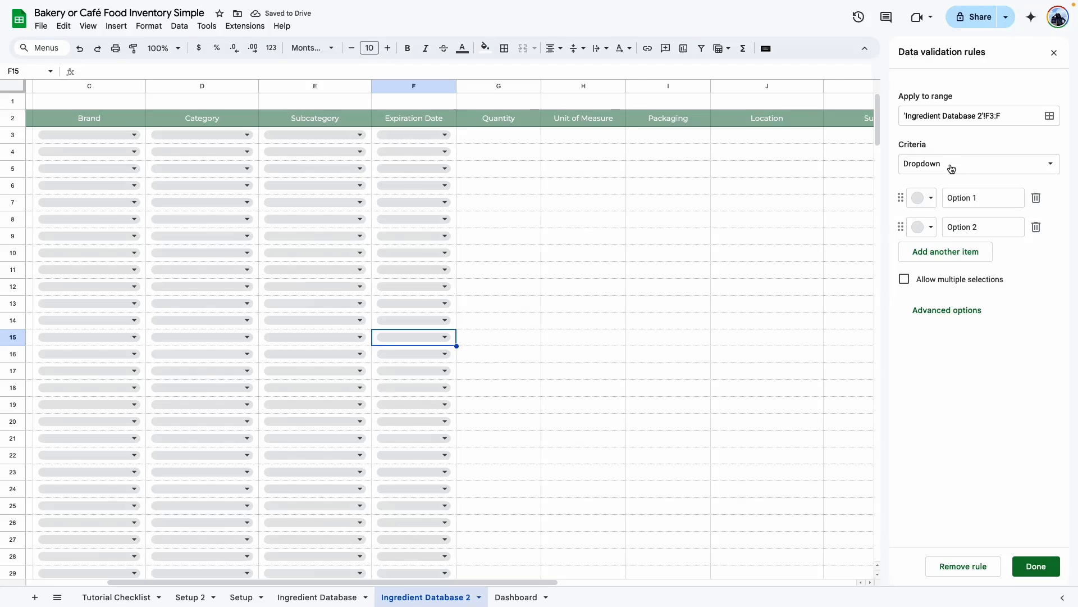
Set the Expiration Date rule to Is valid date, rejecting invalid input and showing help text for a selected cell, and save it
{"action": "left_click", "coordinate": [951, 164]}
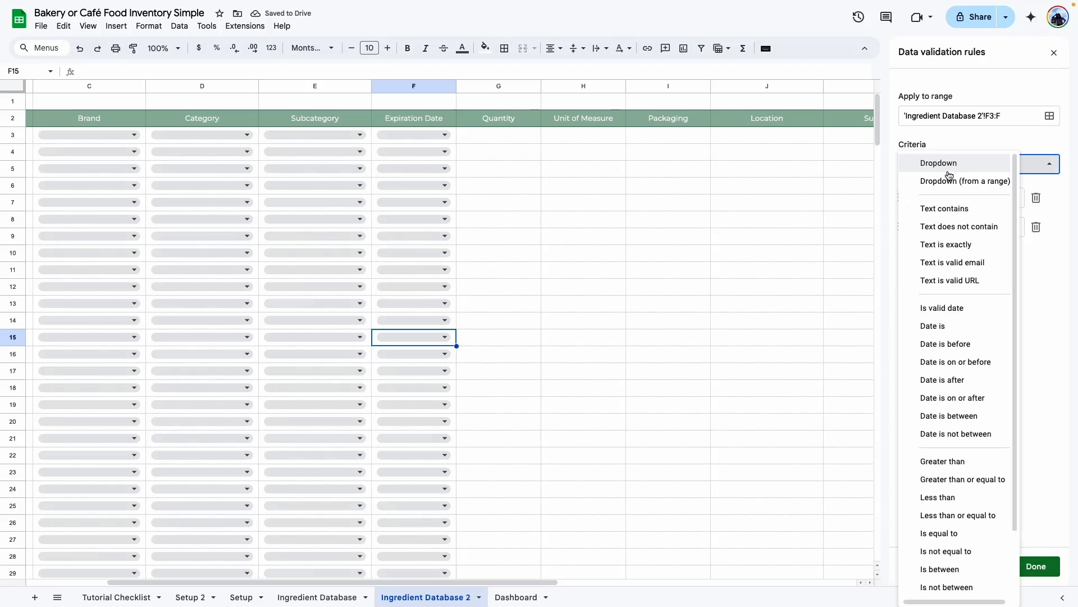
{"action": "left_click", "coordinate": [947, 308]}
{"action": "left_click", "coordinate": [906, 290]}
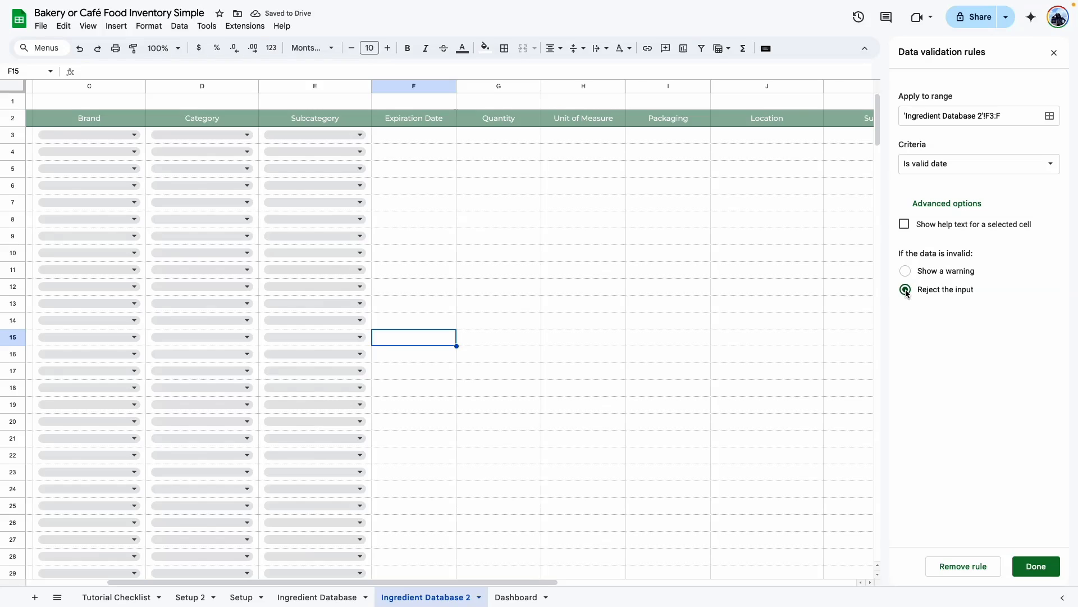
{"action": "left_click", "coordinate": [905, 225]}
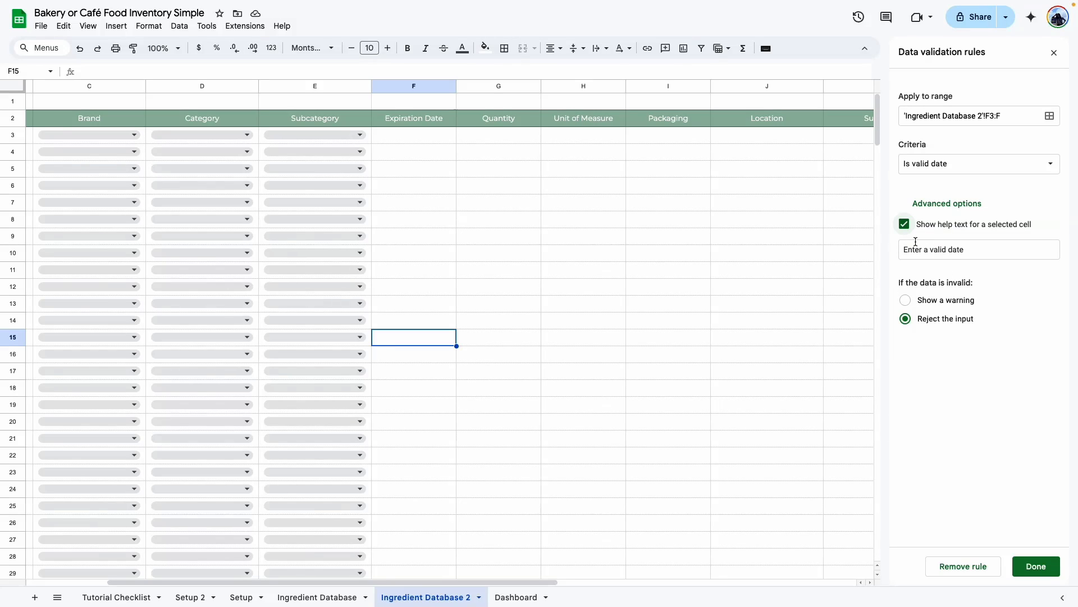
{"action": "left_click", "coordinate": [1035, 566]}
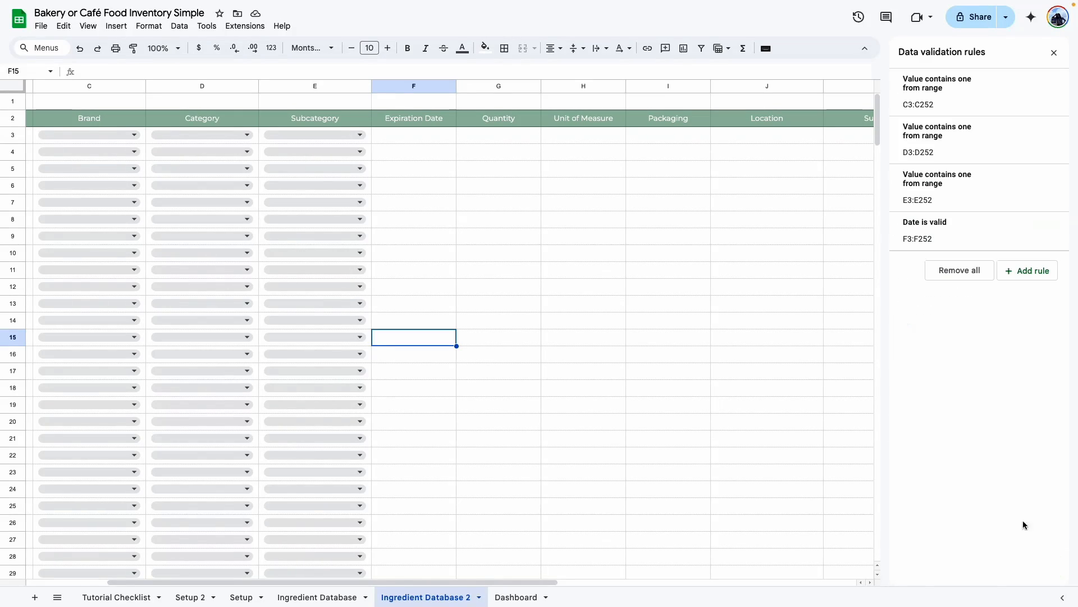
Pick the sample expiration dates 4/30/2025 in F3 and 4/23/2025 in F4 from the calendar
{"action": "left_click", "coordinate": [411, 201]}
{"action": "double_click", "coordinate": [410, 142]}
{"action": "left_click", "coordinate": [413, 191]}
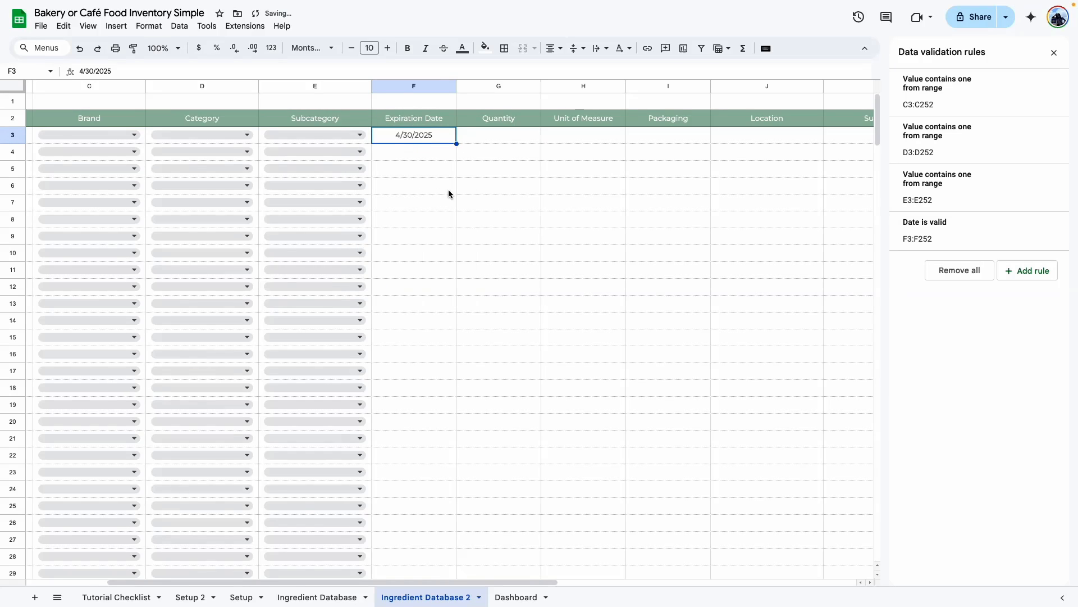
{"action": "double_click", "coordinate": [433, 164]}
{"action": "left_click", "coordinate": [414, 250]}
{"action": "left_click", "coordinate": [500, 320]}
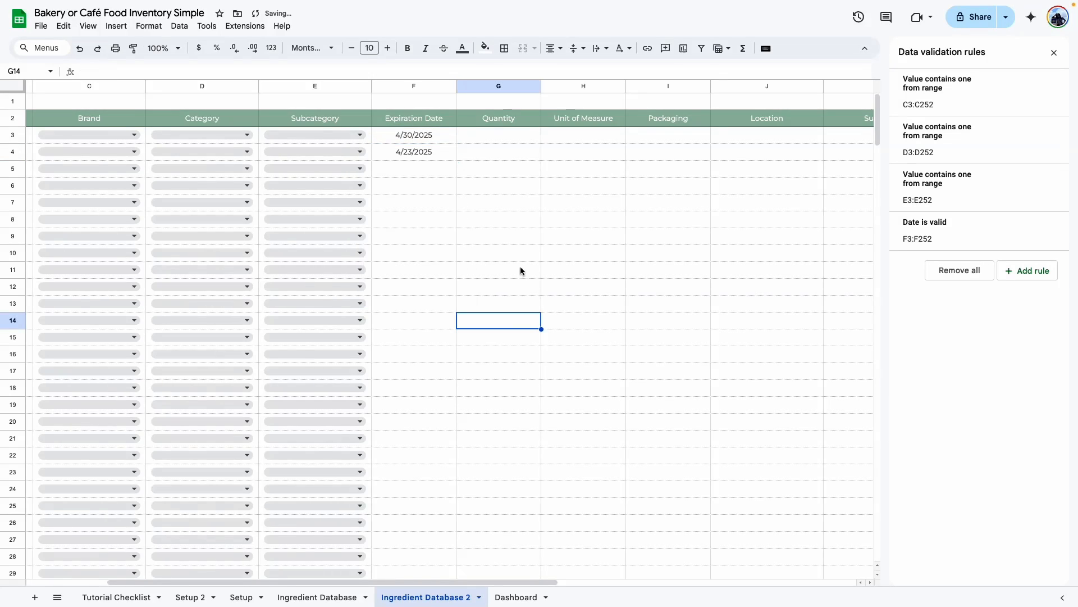
Format the Expiration Date column with the custom date format Aug 05, 1930, using abbreviated month, two-digit day and year
{"action": "left_click", "coordinate": [414, 86]}
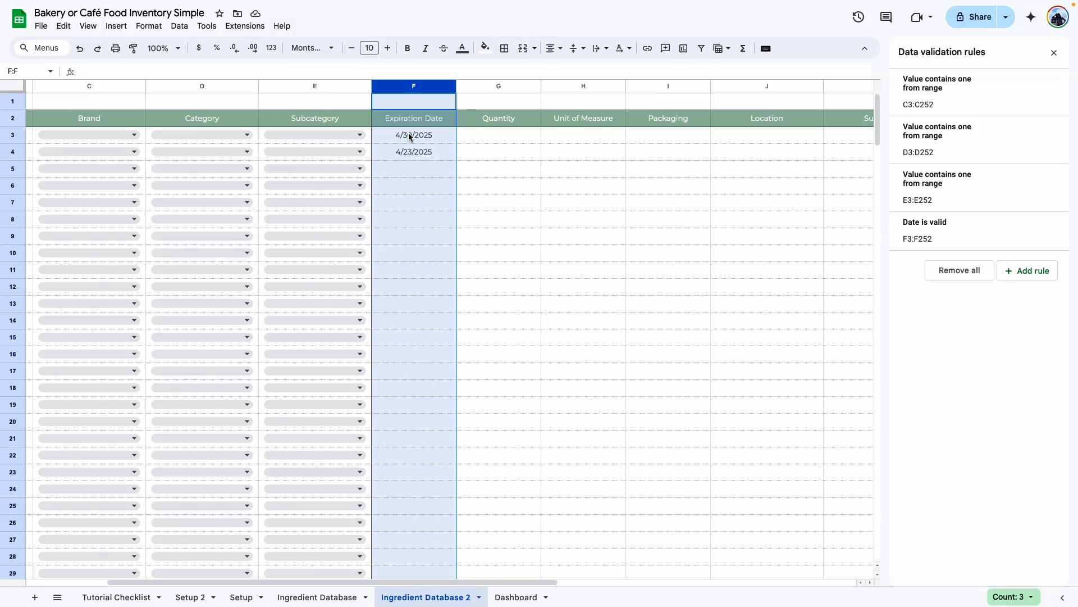
{"action": "left_click", "coordinate": [149, 25]}
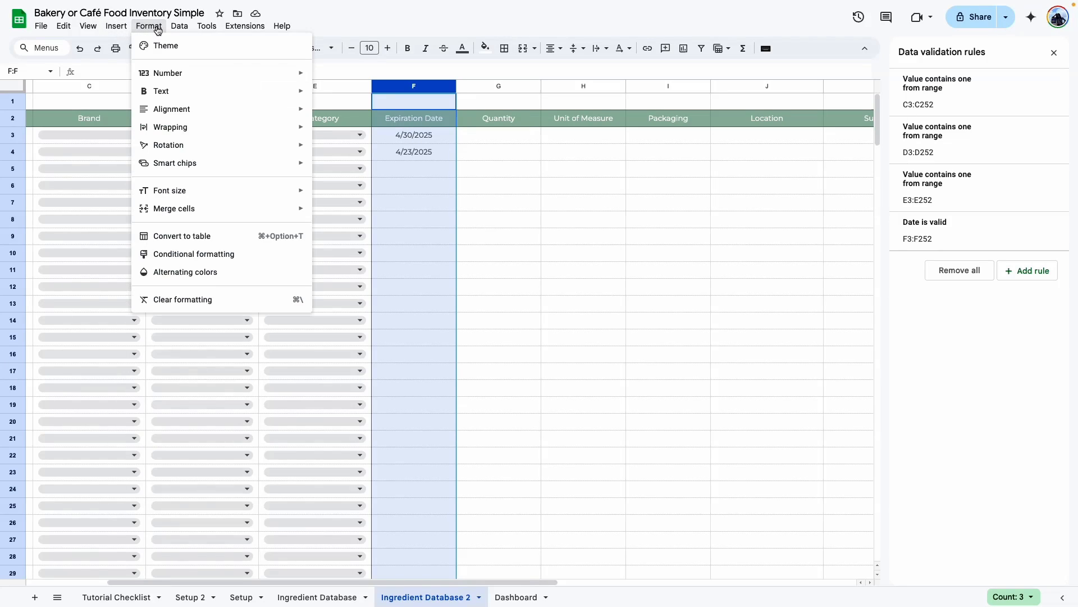
{"action": "mouse_move", "coordinate": [158, 73]}
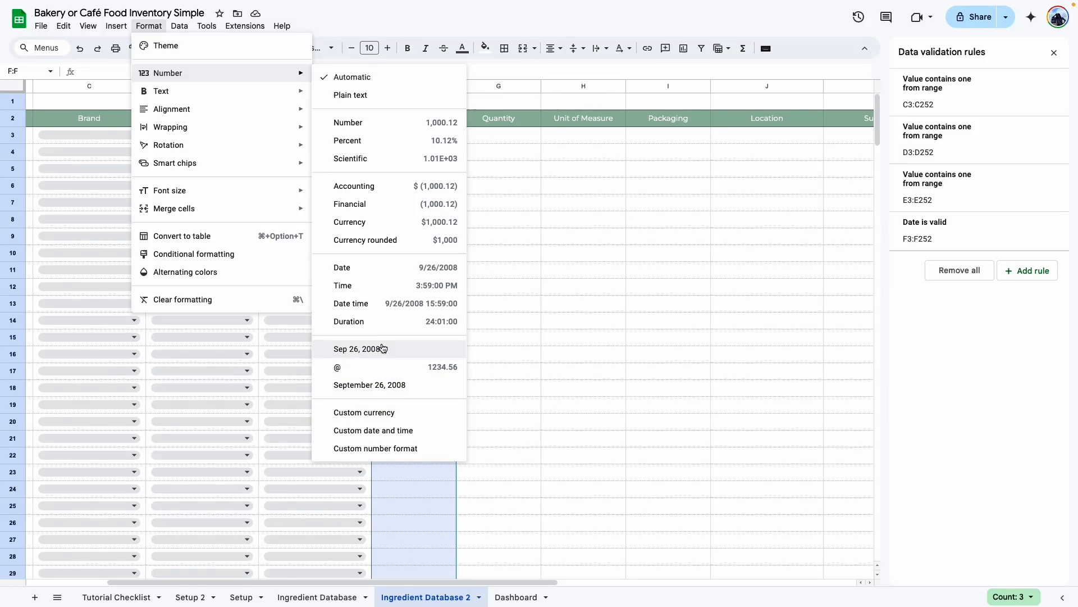
{"action": "left_click", "coordinate": [364, 439]}
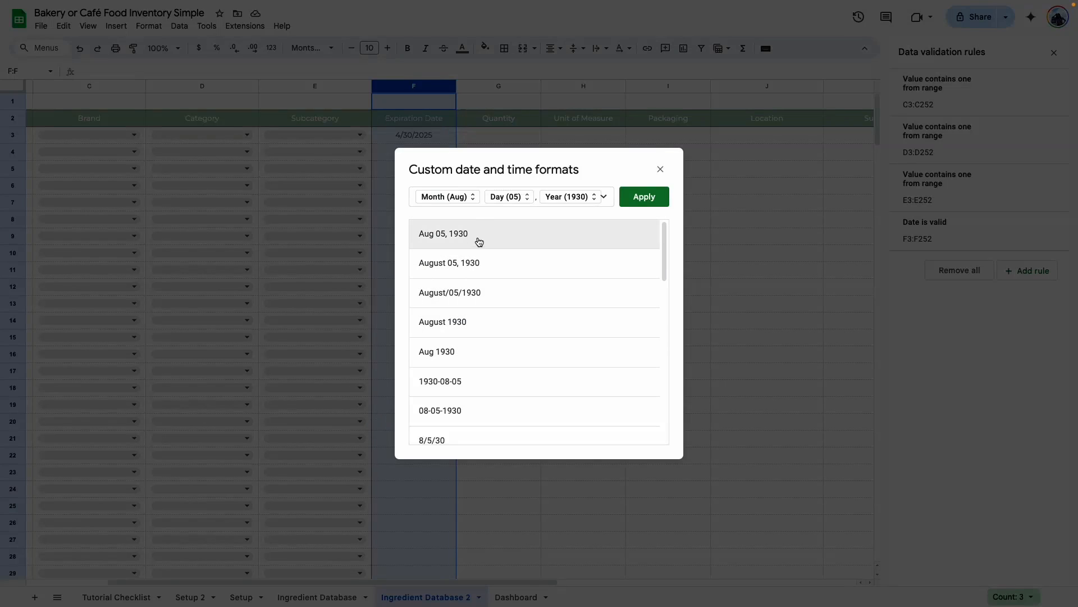
{"action": "scroll", "coordinate": [477, 241], "scroll_direction": "down", "scroll_amount": 4}
{"action": "scroll", "coordinate": [473, 288], "scroll_direction": "up", "scroll_amount": 4}
{"action": "left_click", "coordinate": [644, 196]}
{"action": "left_click", "coordinate": [410, 252]}
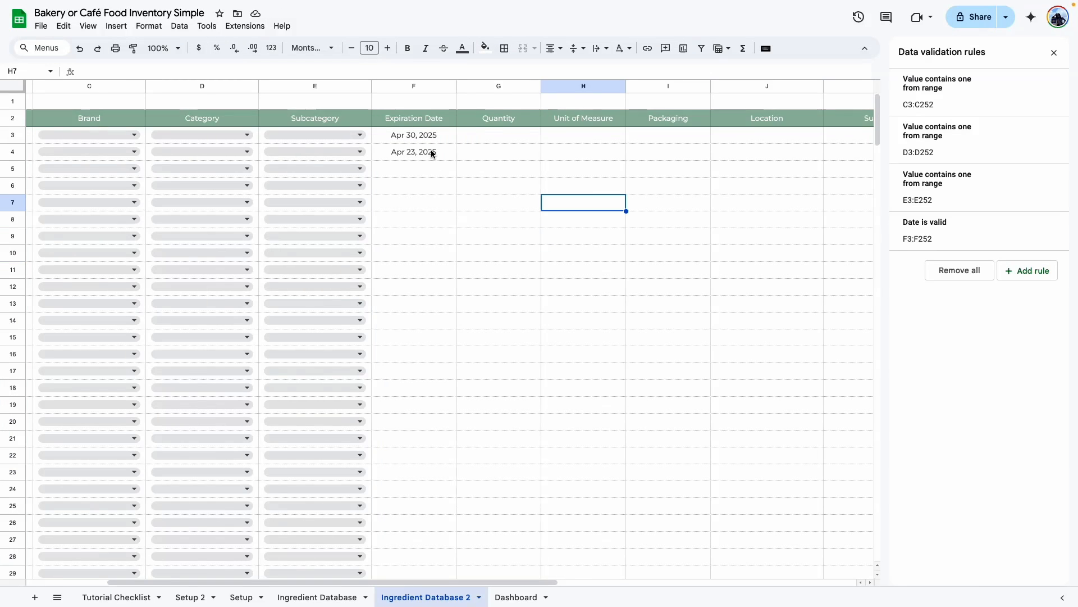
Check the source lists on the Setup 2 sheet and add a data validation rule to the Unit of Measure column in Ingredient Database 2
{"action": "left_click", "coordinate": [513, 138]}
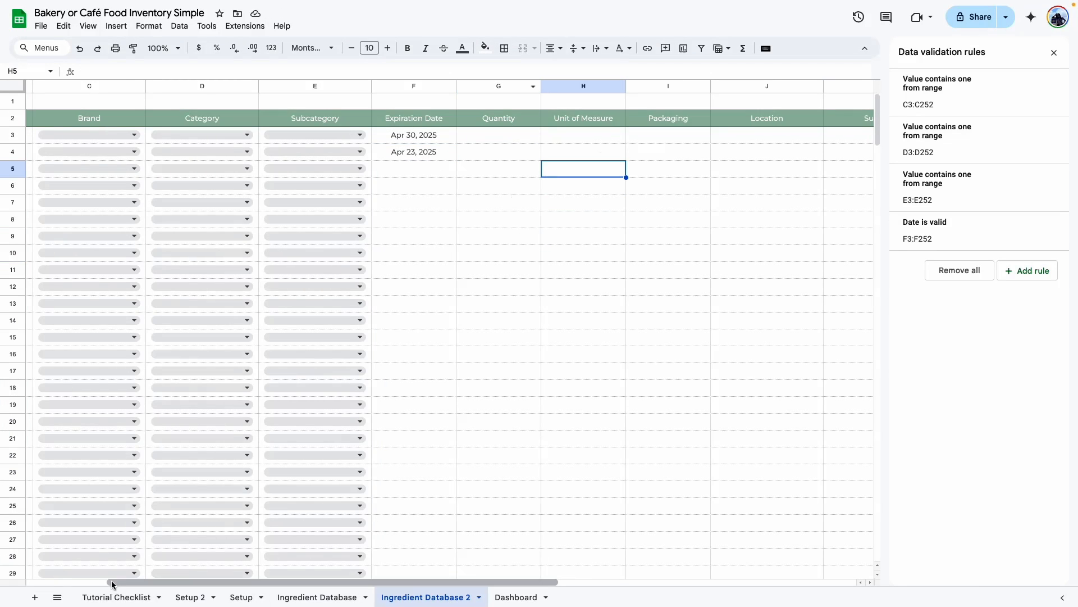
{"action": "left_click", "coordinate": [194, 598]}
{"action": "left_click", "coordinate": [426, 541]}
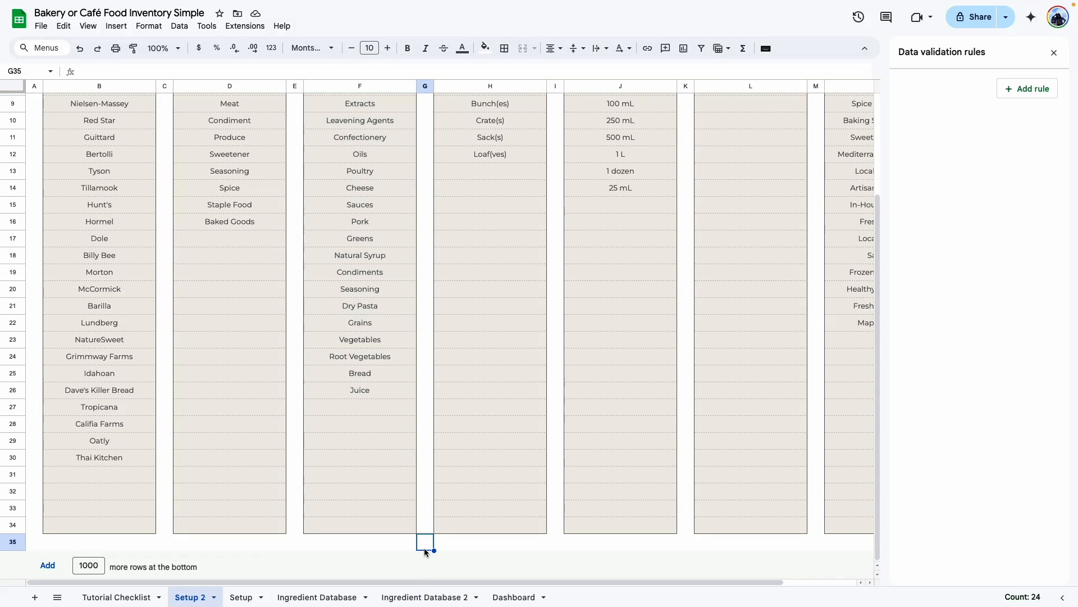
{"action": "scroll", "coordinate": [609, 340], "scroll_direction": "up", "scroll_amount": 3}
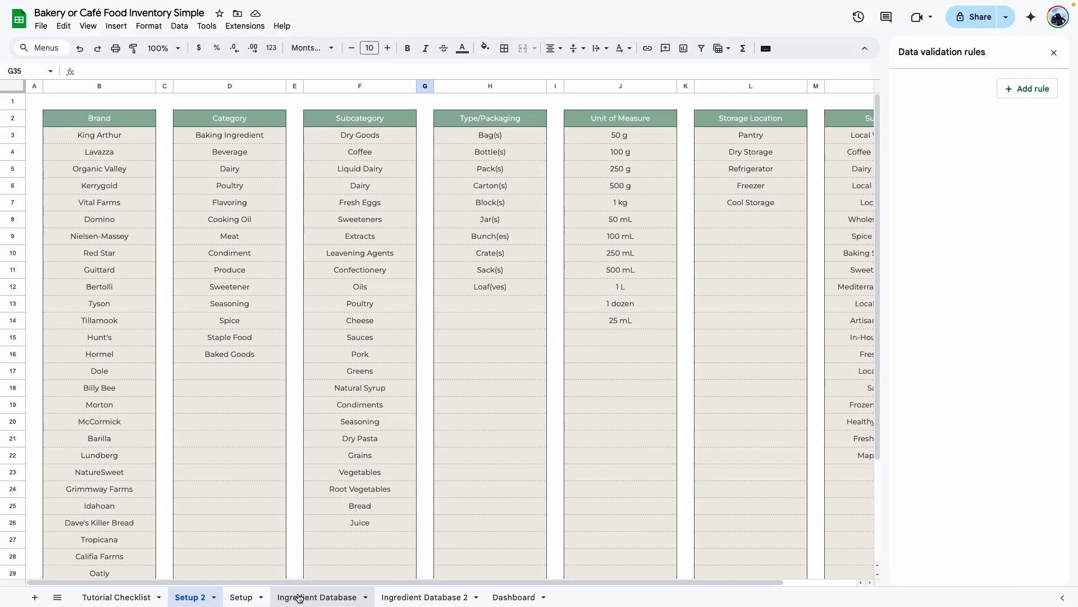
{"action": "left_click", "coordinate": [317, 597]}
{"action": "left_click", "coordinate": [405, 597]}
{"action": "left_click_drag", "start_coordinate": [598, 140], "coordinate": [595, 236]}
{"action": "left_click", "coordinate": [1039, 272]}
Set the Unit of Measure rule, covering H3:H, to Dropdown (from a range) with source 'Setup 2'!J3:J34 and save it
{"action": "left_click", "coordinate": [1008, 164]}
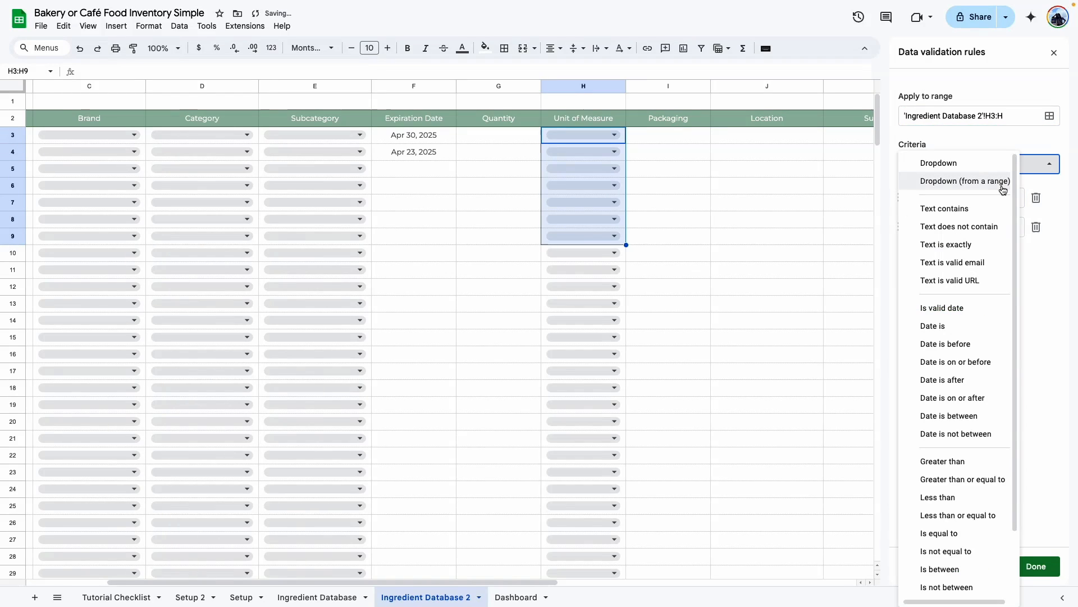
{"action": "left_click", "coordinate": [1006, 181]}
{"action": "left_click", "coordinate": [1050, 197]}
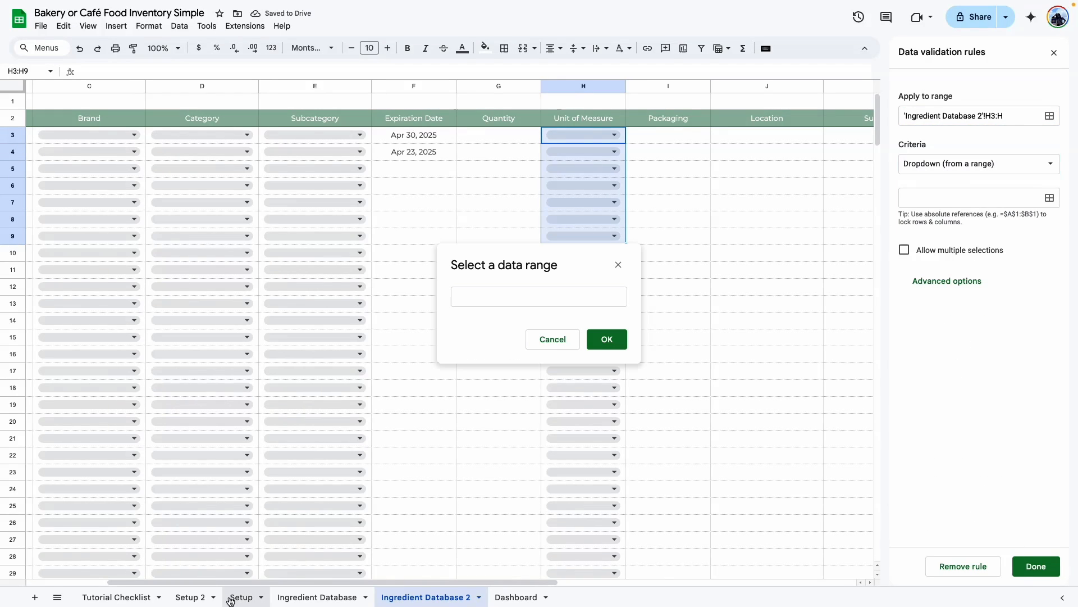
{"action": "left_click", "coordinate": [186, 597]}
{"action": "left_click_drag", "start_coordinate": [584, 135], "coordinate": [544, 528]}
{"action": "left_click", "coordinate": [606, 338]}
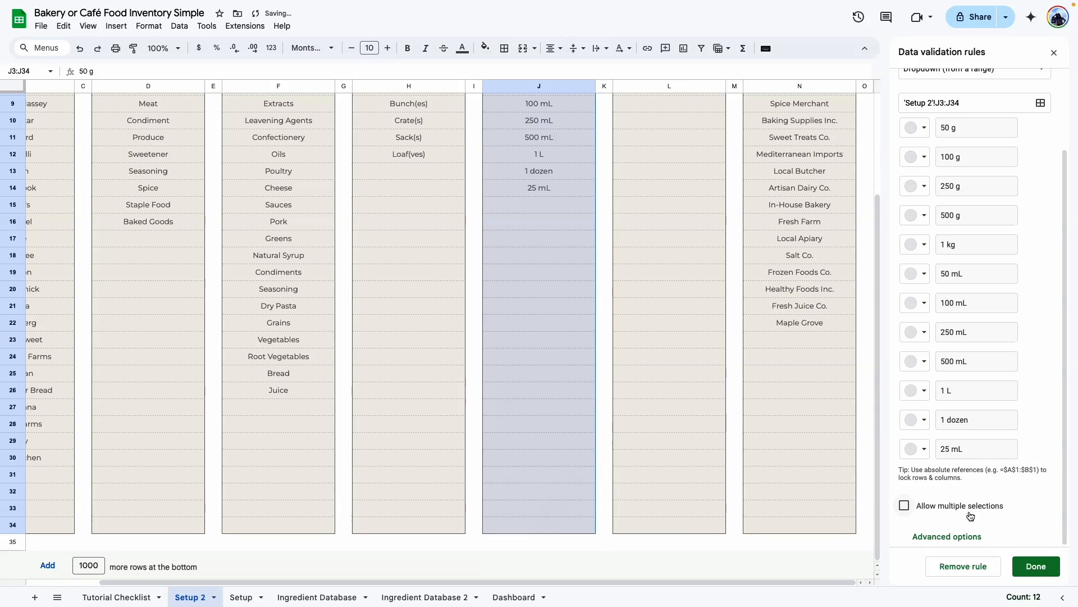
{"action": "left_click", "coordinate": [1036, 566]}
Add a data validation rule to the Packaging column in Ingredient Database 2, covering row 3 downward
{"action": "left_click", "coordinate": [425, 597]}
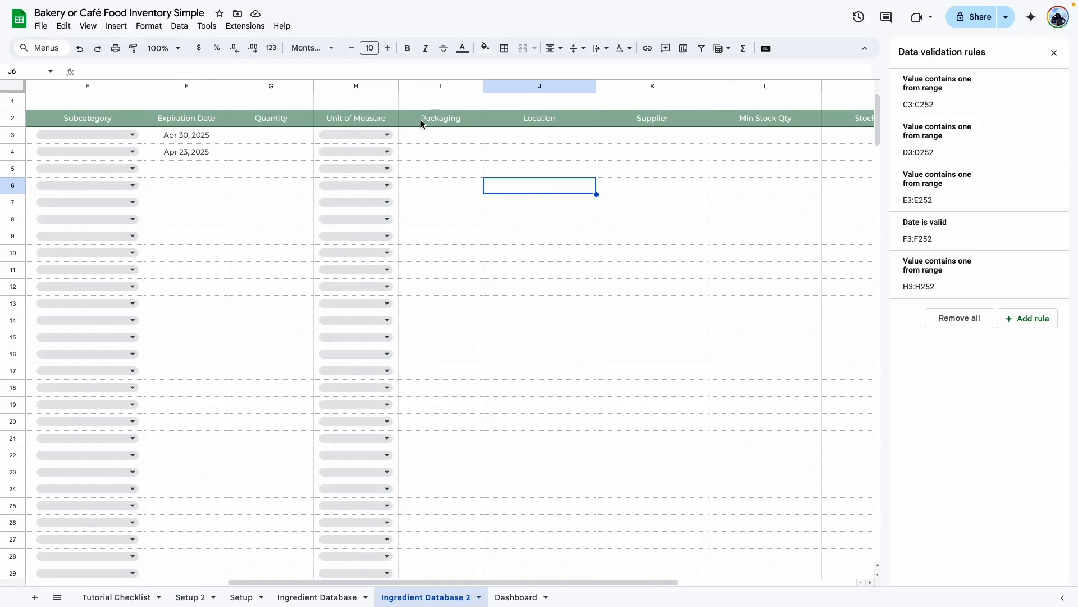
{"action": "left_click_drag", "start_coordinate": [462, 132], "coordinate": [452, 269]}
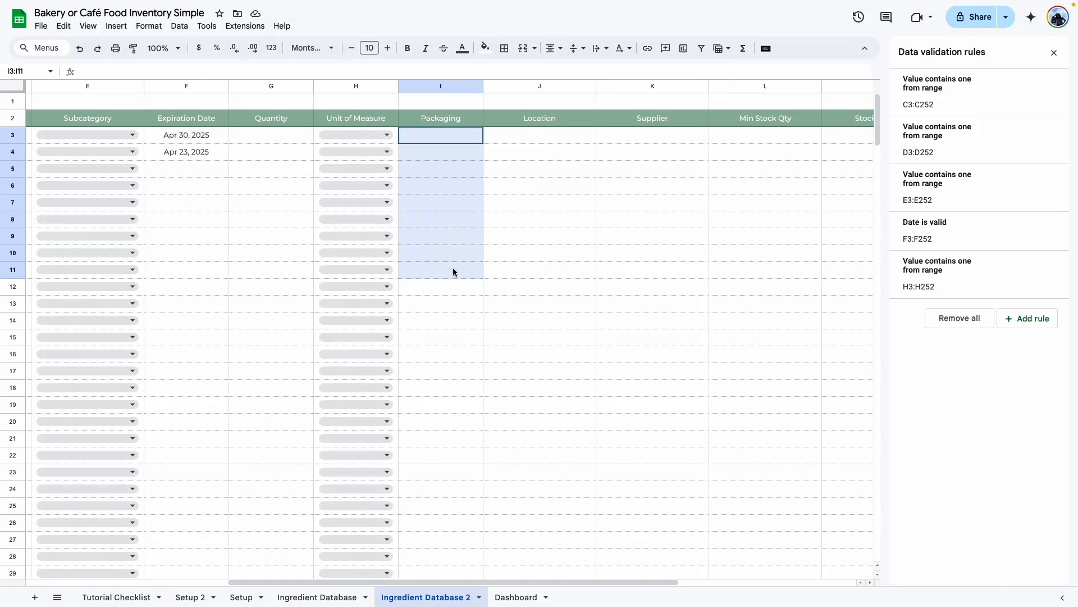
{"action": "left_click", "coordinate": [1027, 318]}
{"action": "left_click", "coordinate": [1024, 112]}
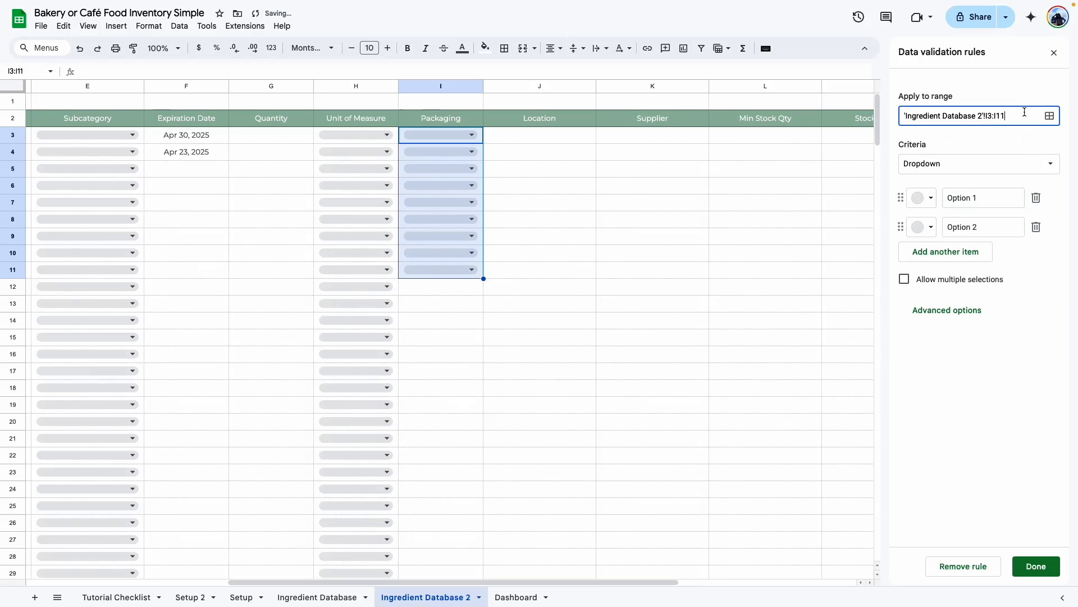
Set the Packaging rule to Dropdown (from a range), using the Type/Packaging list on the Setup 2 sheet as source
{"action": "left_click", "coordinate": [980, 164]}
{"action": "left_click", "coordinate": [966, 178]}
{"action": "left_click", "coordinate": [1049, 198]}
{"action": "left_click", "coordinate": [202, 595]}
{"action": "left_click", "coordinate": [488, 84]}
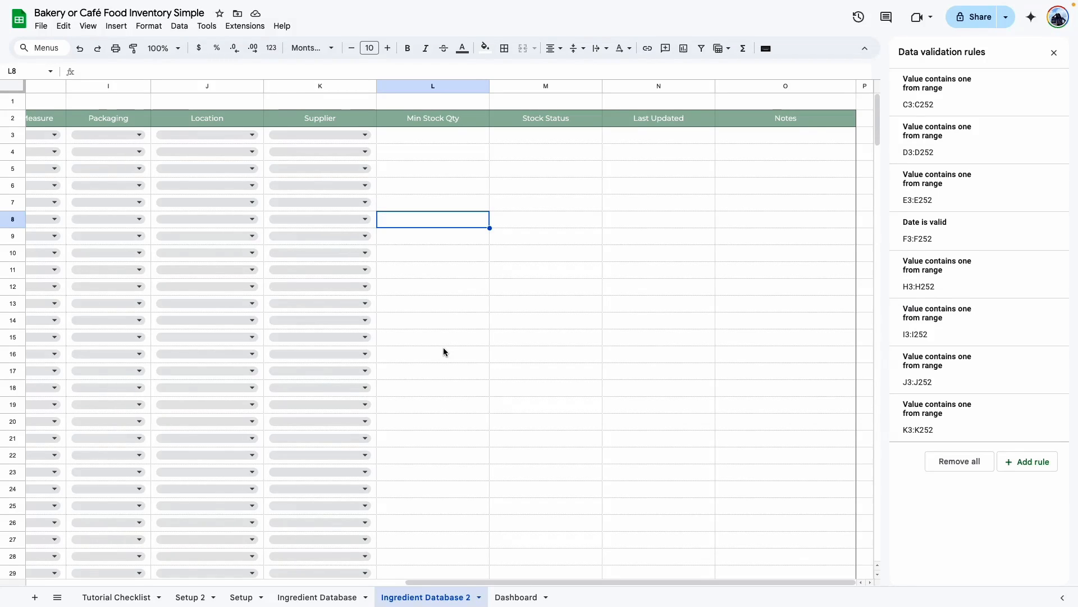
Narrow the Min Stock Qty, Stock Status and Last Updated columns slightly
{"action": "left_click", "coordinate": [441, 139]}
{"action": "left_click", "coordinate": [430, 253]}
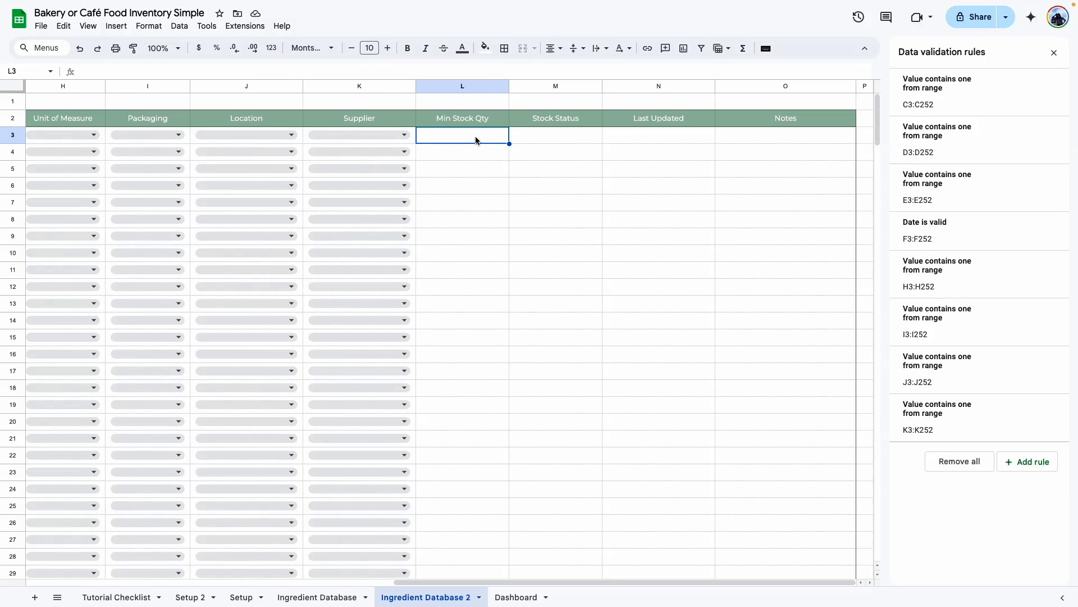
{"action": "left_click", "coordinate": [479, 203]}
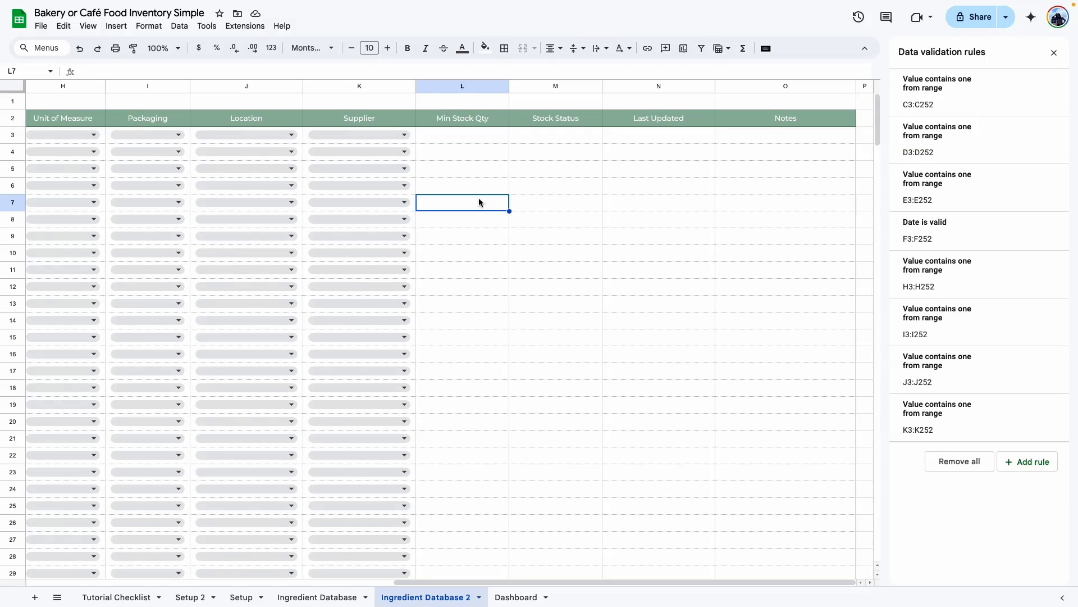
{"action": "left_click", "coordinate": [520, 138]}
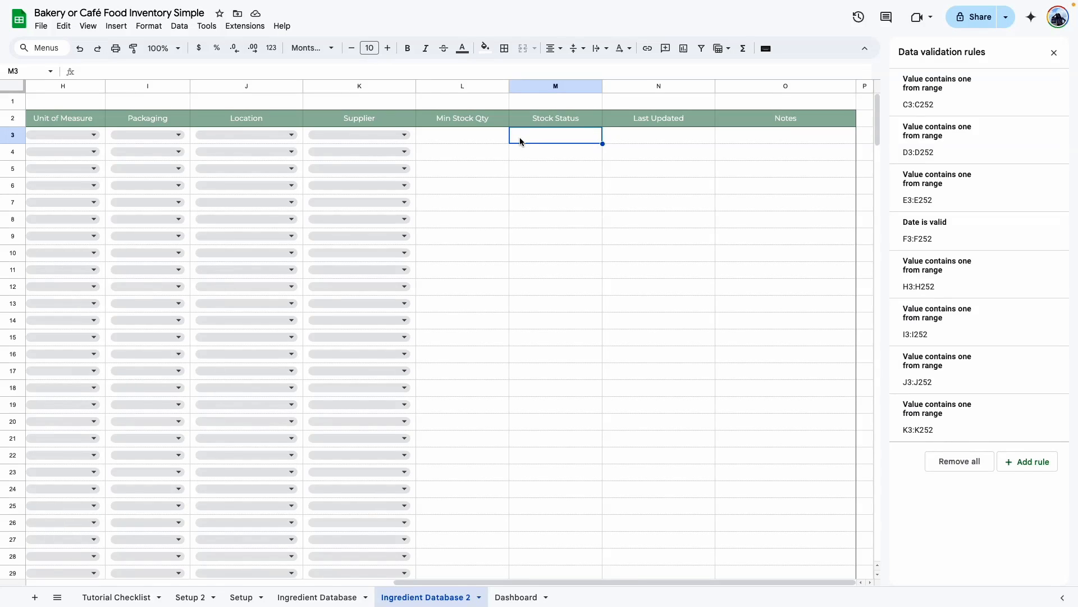
{"action": "left_click", "coordinate": [636, 136]}
{"action": "left_click_drag", "start_coordinate": [715, 86], "coordinate": [702, 87]}
{"action": "left_click", "coordinate": [673, 170]}
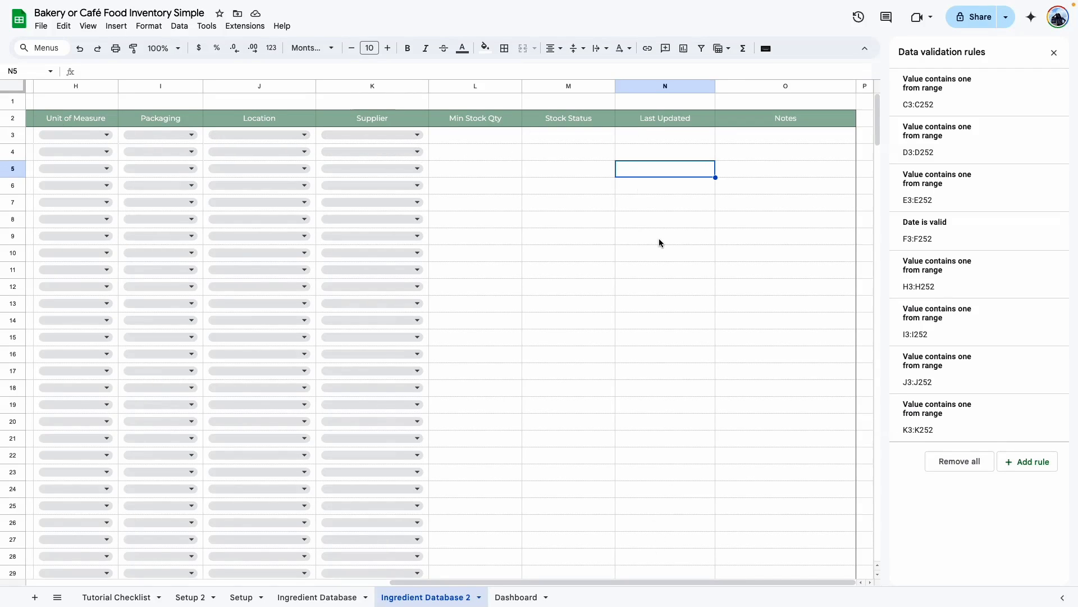
Add an Is valid date rule to 'Ingredient Database 2'!N3:N, rejecting invalid input and showing help text for a selected cell
{"action": "left_click_drag", "start_coordinate": [672, 134], "coordinate": [668, 371]}
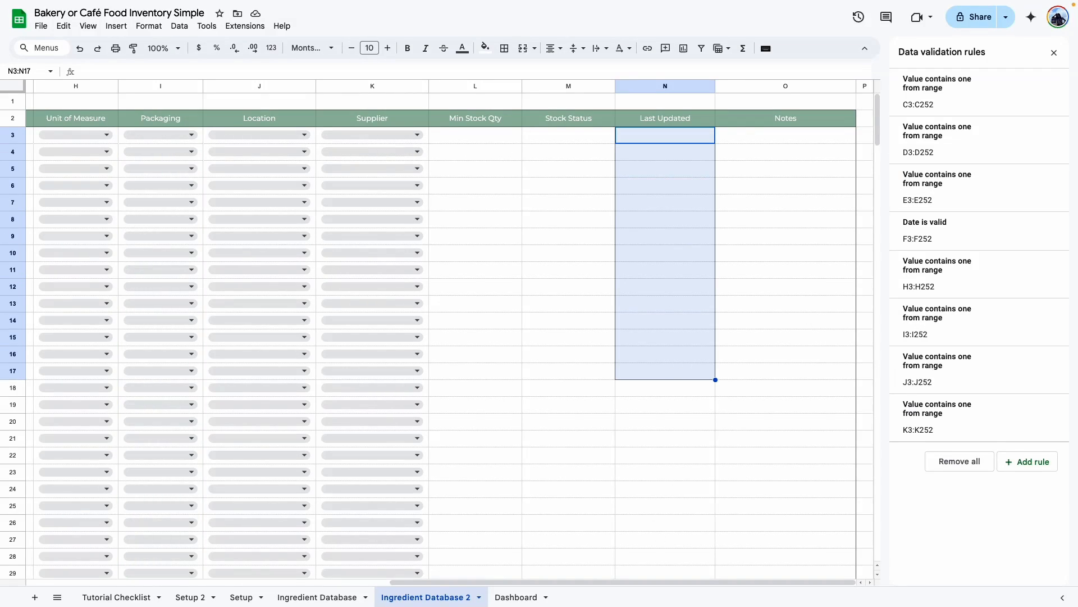
{"action": "left_click", "coordinate": [1027, 462]}
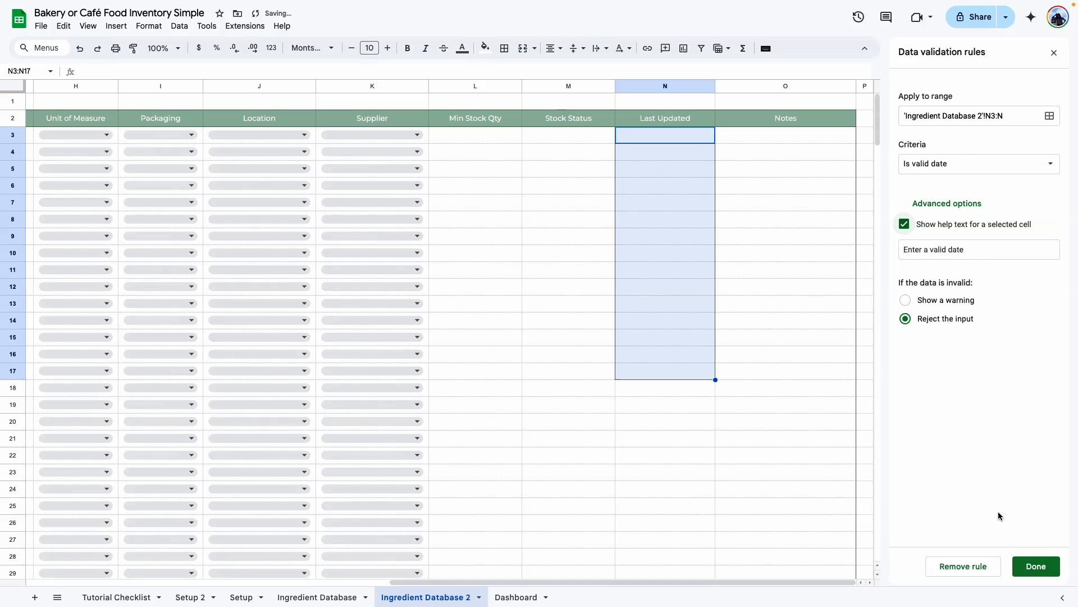
{"action": "left_click", "coordinate": [1034, 566]}
Format the Last Updated column with the date format Sep 26, 2008
{"action": "left_click", "coordinate": [663, 86]}
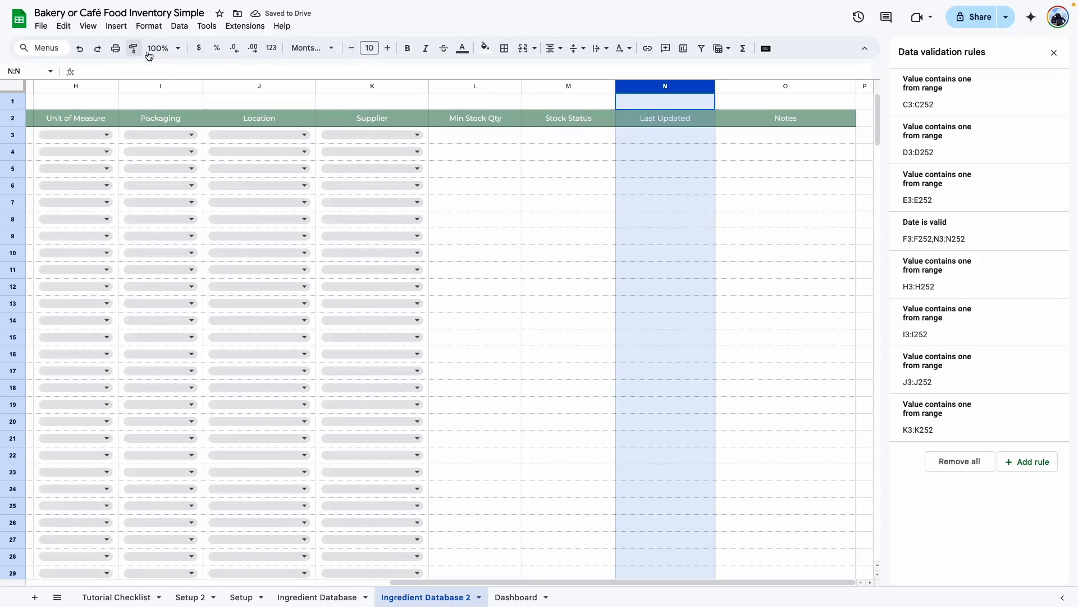
{"action": "left_click", "coordinate": [149, 26]}
{"action": "mouse_move", "coordinate": [185, 73]}
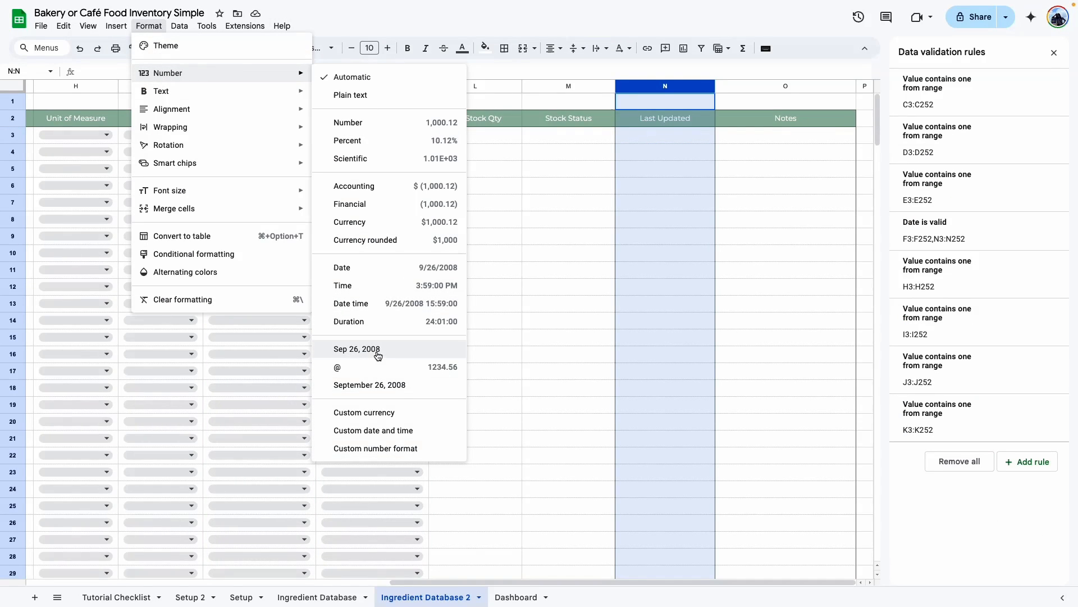
{"action": "left_click", "coordinate": [378, 352]}
{"action": "left_click", "coordinate": [806, 137]}
Try the calendar picker in N3 with a sample date and clear the cell
{"action": "double_click", "coordinate": [669, 136]}
{"action": "left_click", "coordinate": [648, 236]}
{"action": "left_click", "coordinate": [679, 214]}
{"action": "left_click", "coordinate": [699, 138]}
{"action": "key", "text": "Delete"}
Close the data validation rules and return to the beginning of the Ingredient Database 2 table
{"action": "left_click", "coordinate": [787, 202]}
{"action": "left_click", "coordinate": [793, 136]}
{"action": "left_click", "coordinate": [1055, 53]}
{"action": "left_click", "coordinate": [664, 385]}
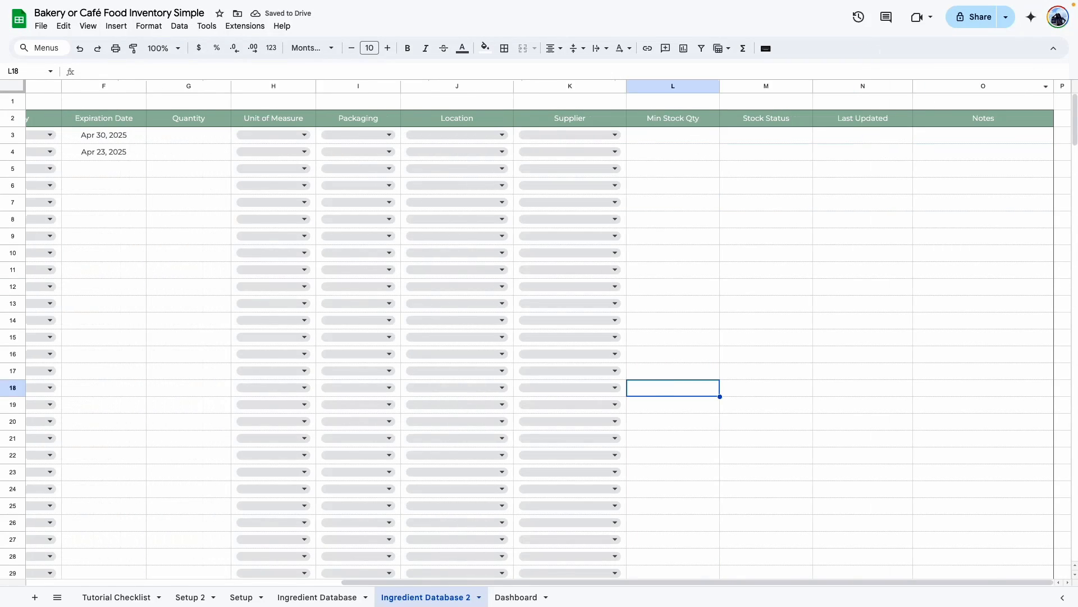
{"action": "scroll", "coordinate": [663, 386], "scroll_direction": "left", "scroll_amount": 8}
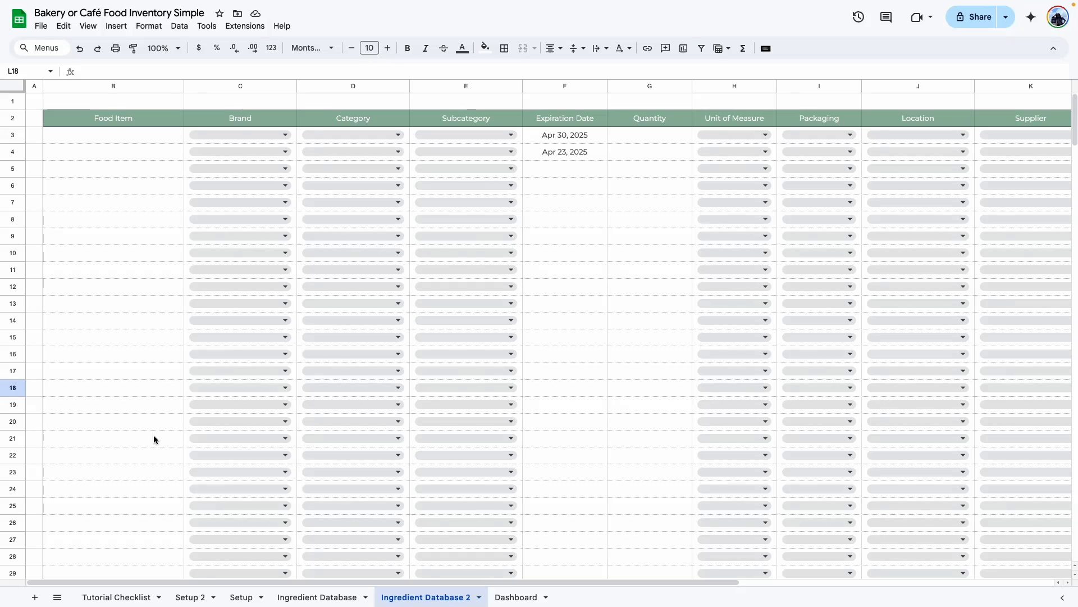
Examine the completed Ingredient Database sheet, comparing the food items with their category and subcategory entries in rows 3 and 4
{"action": "left_click", "coordinate": [315, 597]}
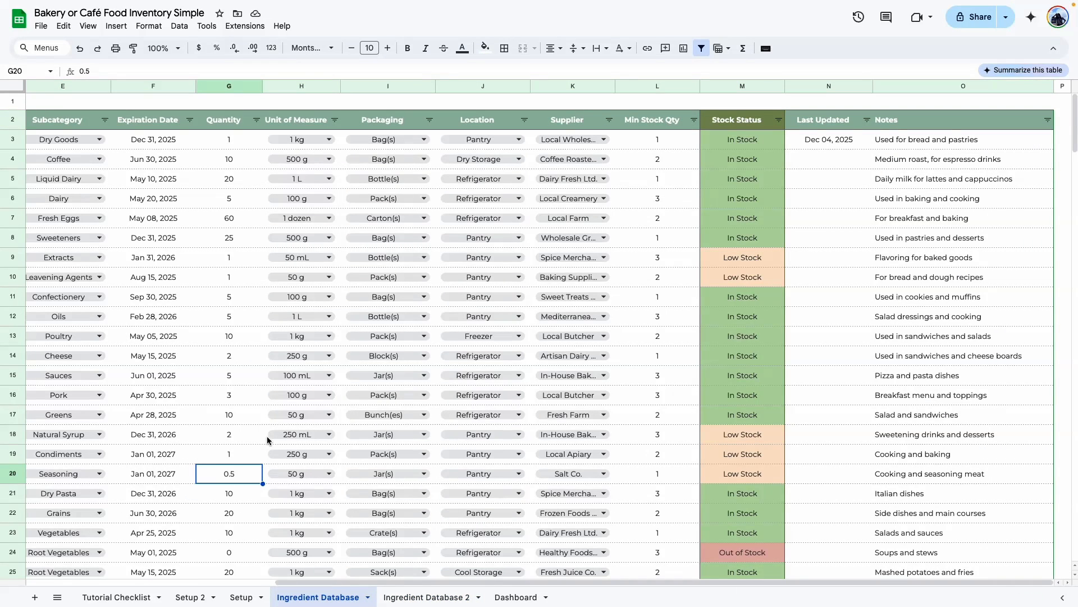
{"action": "left_click_drag", "start_coordinate": [492, 582], "coordinate": [263, 582]}
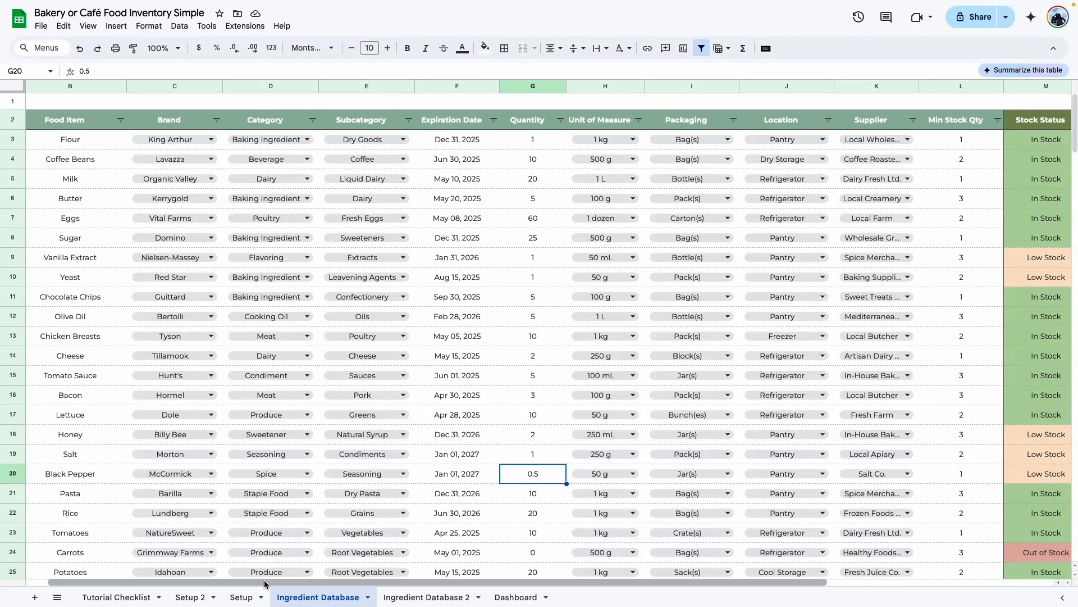
{"action": "left_click_drag", "start_coordinate": [264, 585], "coordinate": [242, 584]}
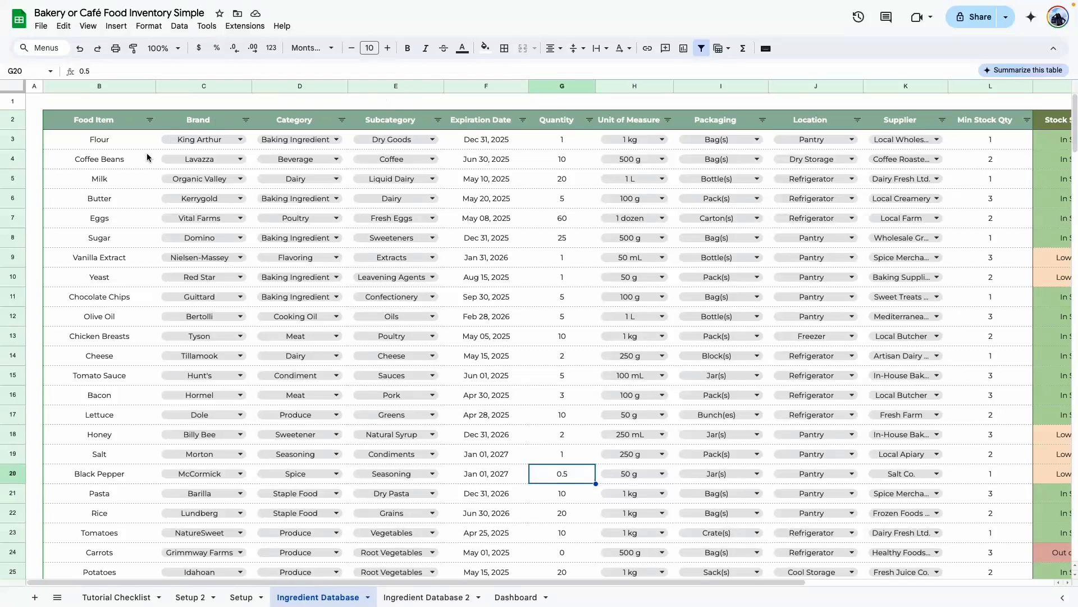
{"action": "left_click", "coordinate": [128, 145]}
{"action": "left_click", "coordinate": [290, 146]}
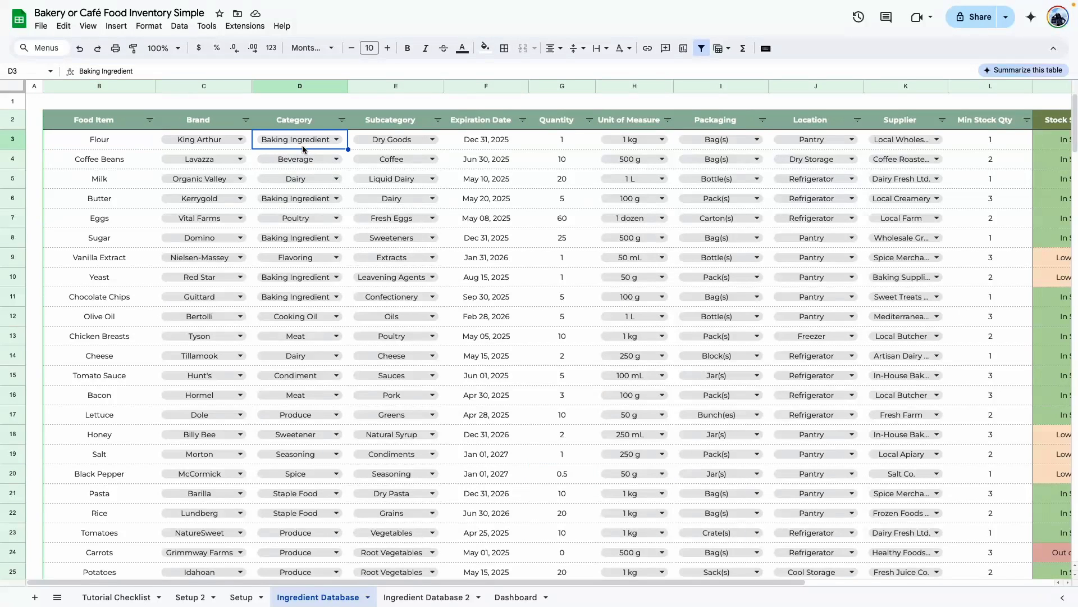
{"action": "left_click", "coordinate": [418, 147]}
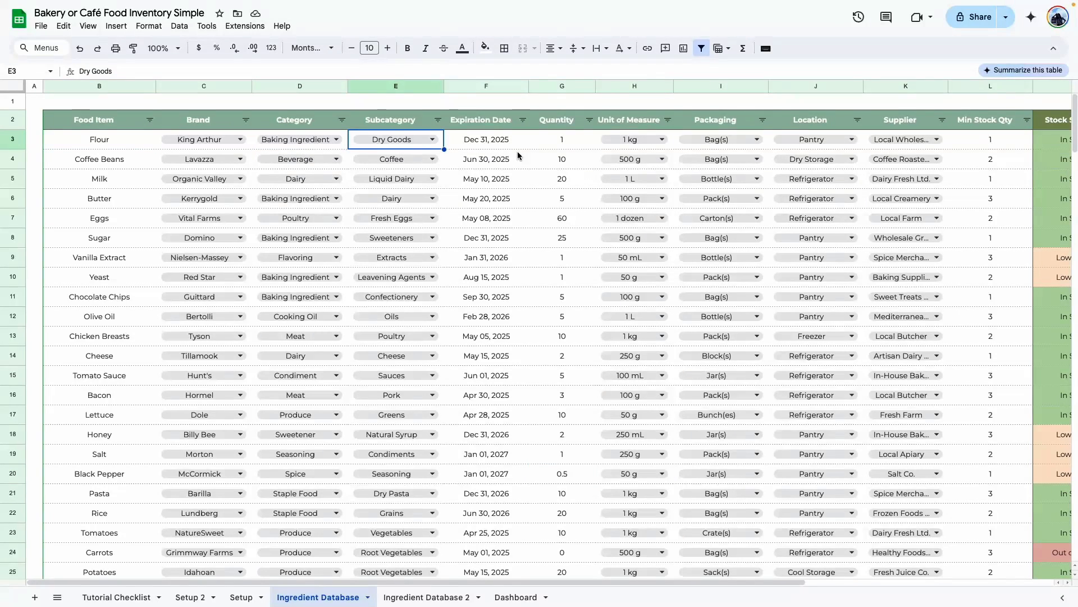
{"action": "left_click", "coordinate": [133, 161]}
{"action": "left_click", "coordinate": [323, 167]}
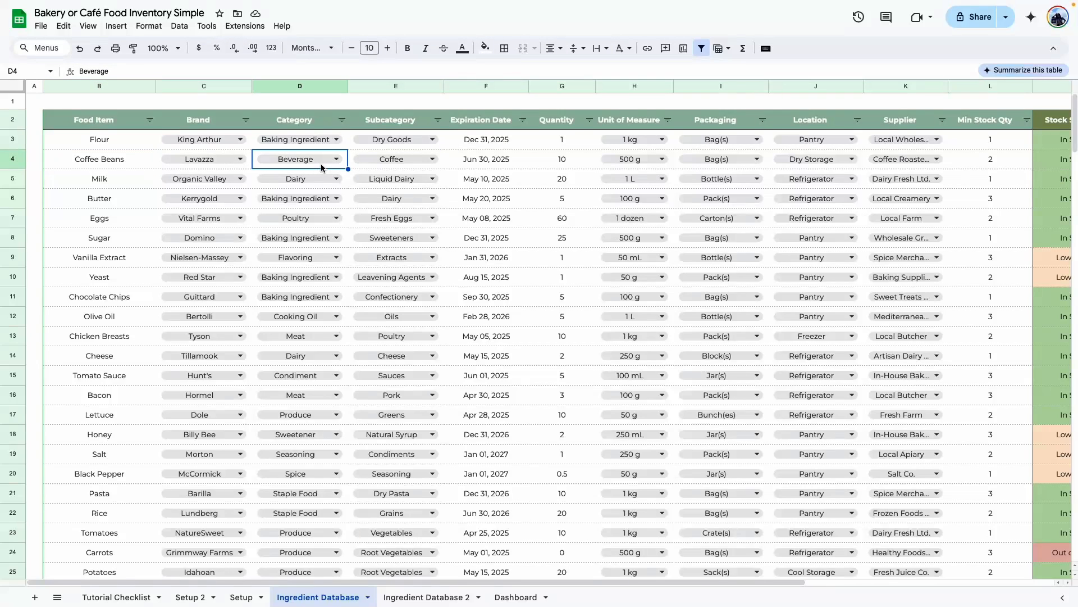
{"action": "left_click", "coordinate": [423, 167]}
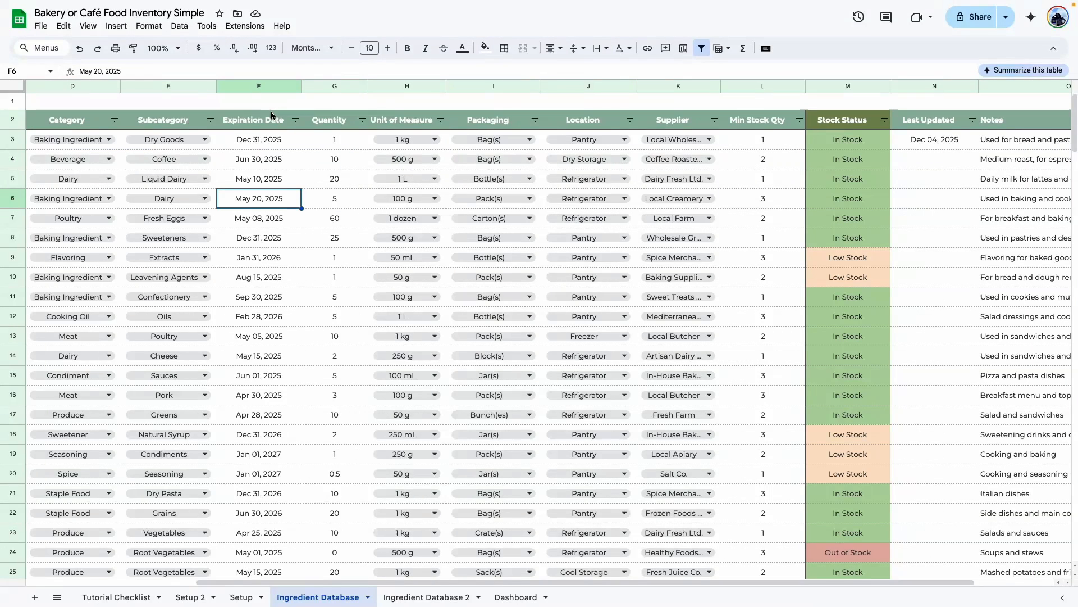
Examine how the Quantity, Unit of Measure and Packaging entries relate to each other in the Ingredient Database table
{"action": "left_click", "coordinate": [335, 142]}
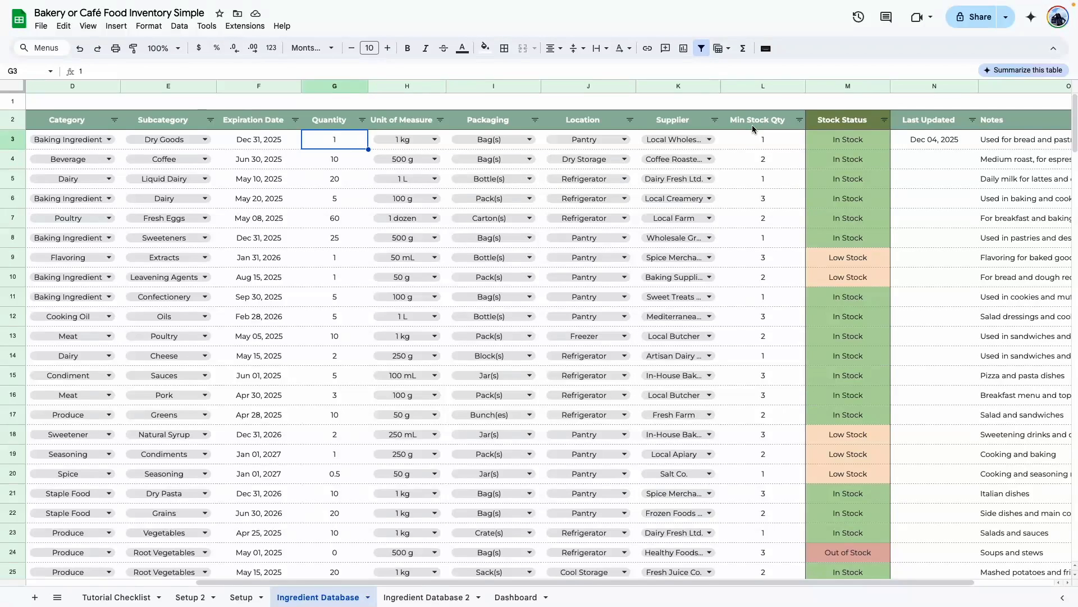
{"action": "key", "text": "Down"}
{"action": "key", "text": "Down"}
{"action": "left_click", "coordinate": [397, 87]}
{"action": "left_click", "coordinate": [349, 158]}
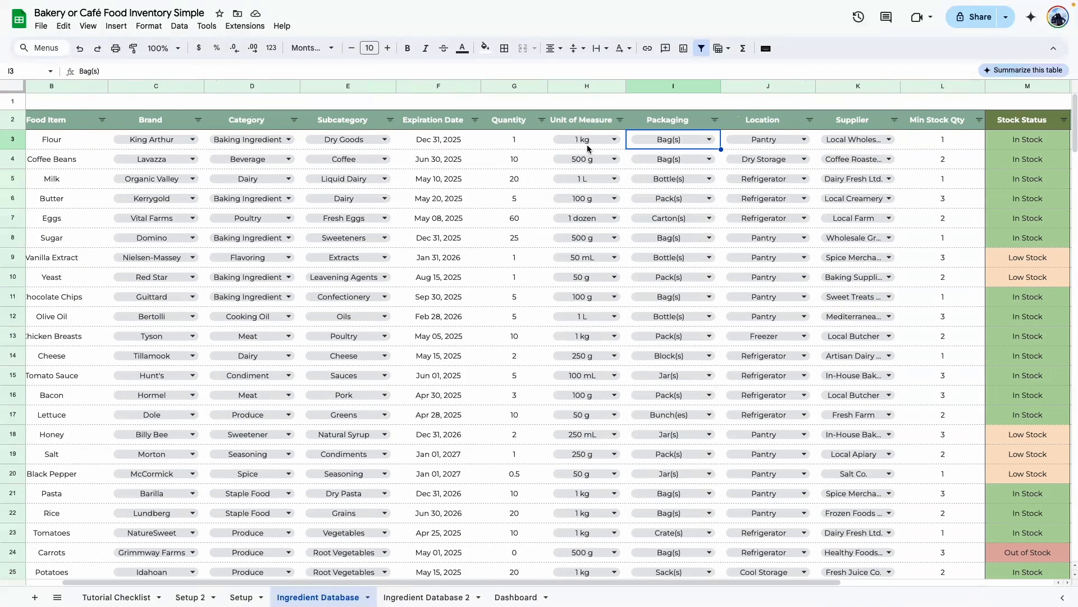
{"action": "left_click", "coordinate": [526, 148]}
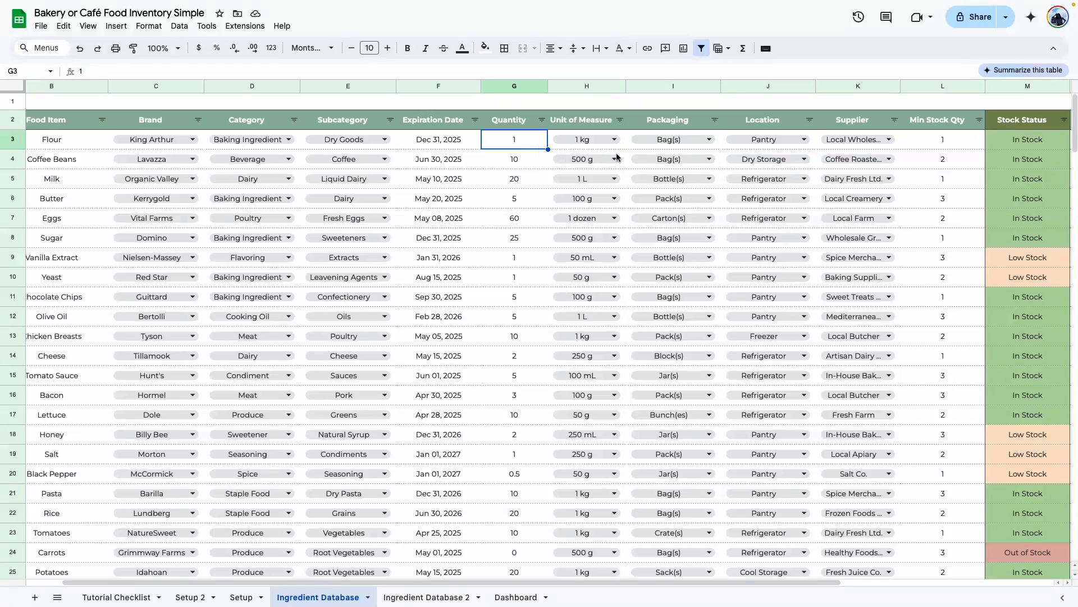
Compare the Quantity, Unit of Measure and Packaging entries for Coffee Beans, and check the Sugar quantity
{"action": "left_click", "coordinate": [670, 150]}
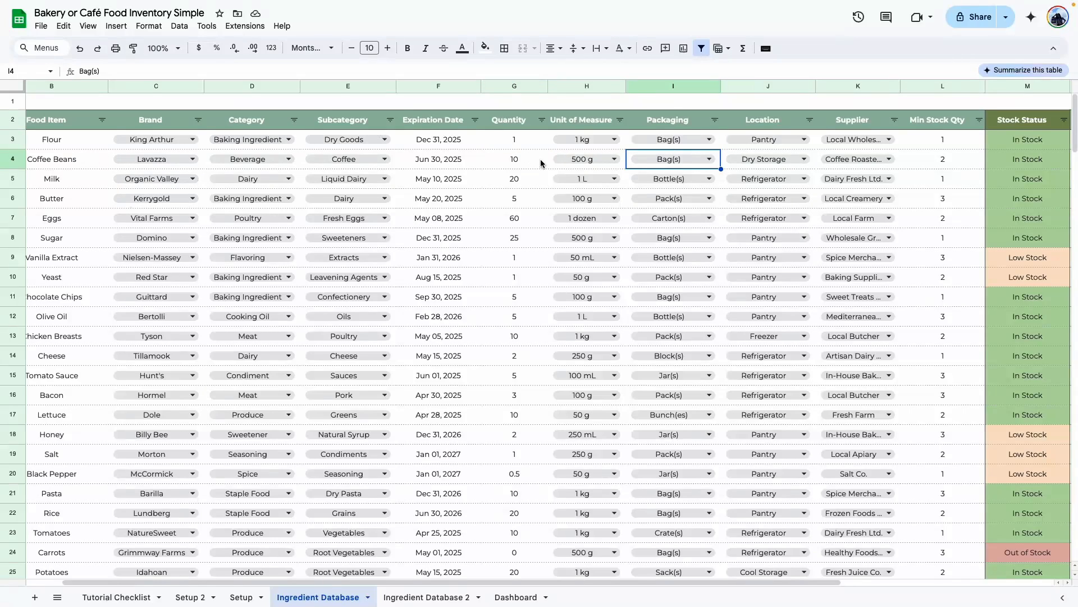
{"action": "left_click", "coordinate": [510, 163]}
{"action": "left_click", "coordinate": [610, 166]}
{"action": "left_click", "coordinate": [659, 167]}
{"action": "left_click", "coordinate": [531, 243]}
Examine the Min Stock Qty and Stock Status columns through the last filled row of Ingredient Database
{"action": "scroll", "coordinate": [531, 243], "scroll_direction": "right", "scroll_amount": 3}
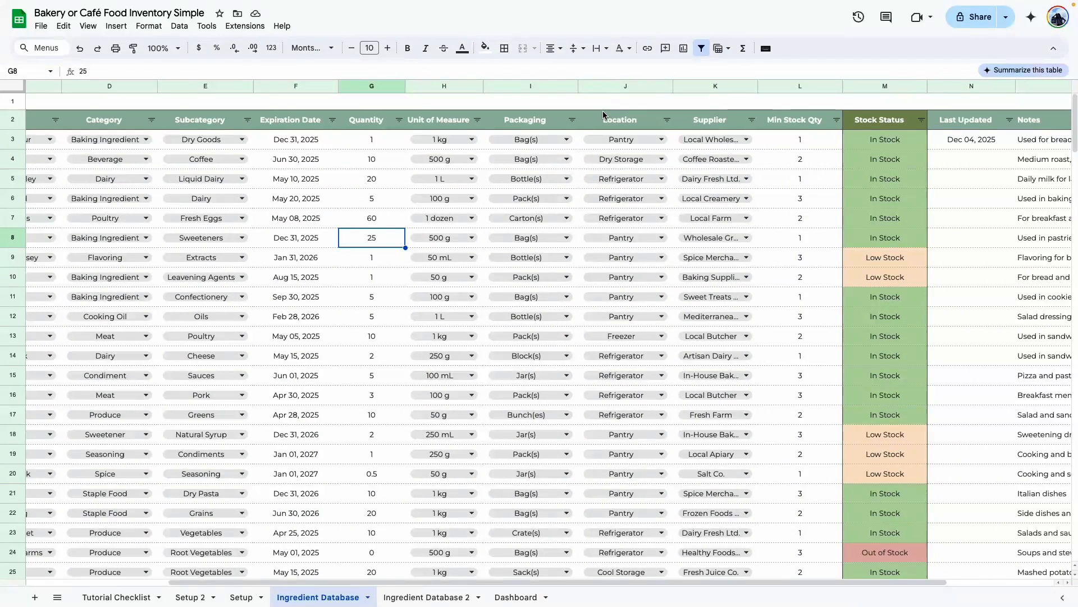
{"action": "scroll", "coordinate": [602, 110], "scroll_direction": "right", "scroll_amount": 3}
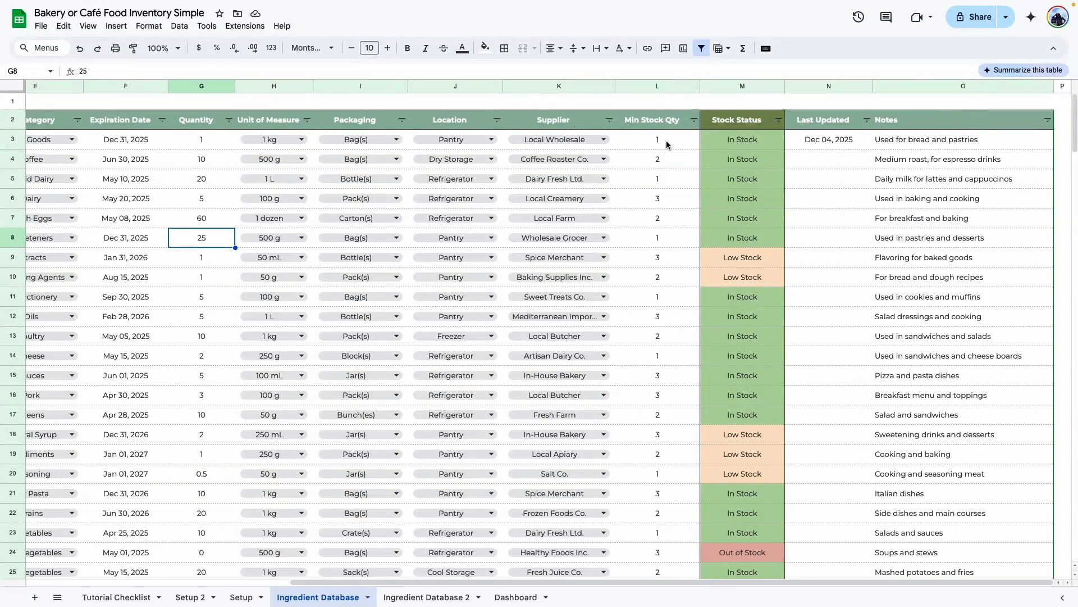
{"action": "left_click", "coordinate": [647, 184]}
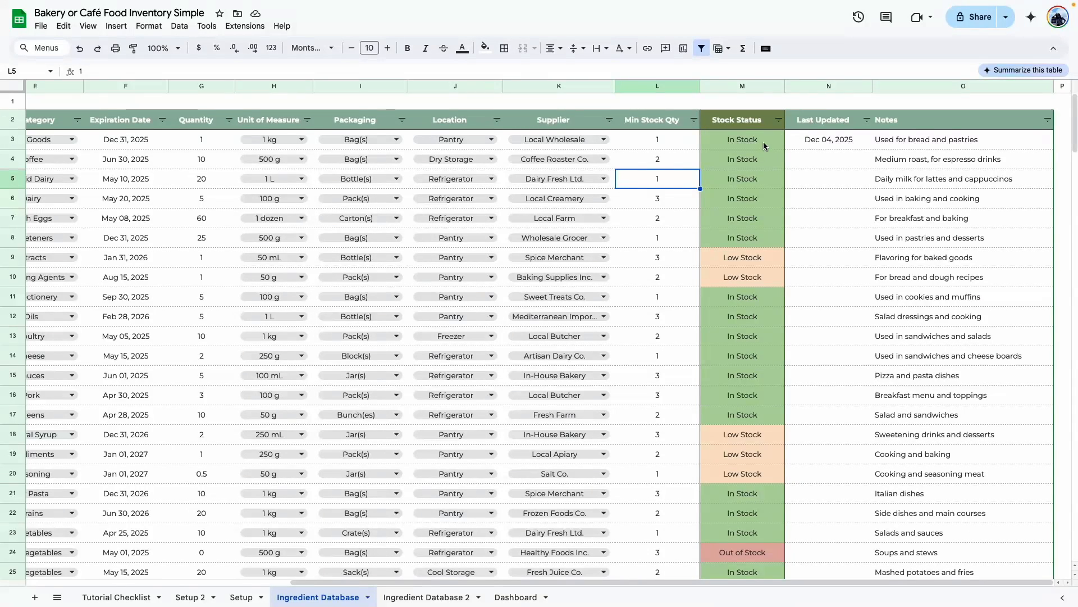
{"action": "scroll", "coordinate": [781, 337], "scroll_direction": "down", "scroll_amount": 3}
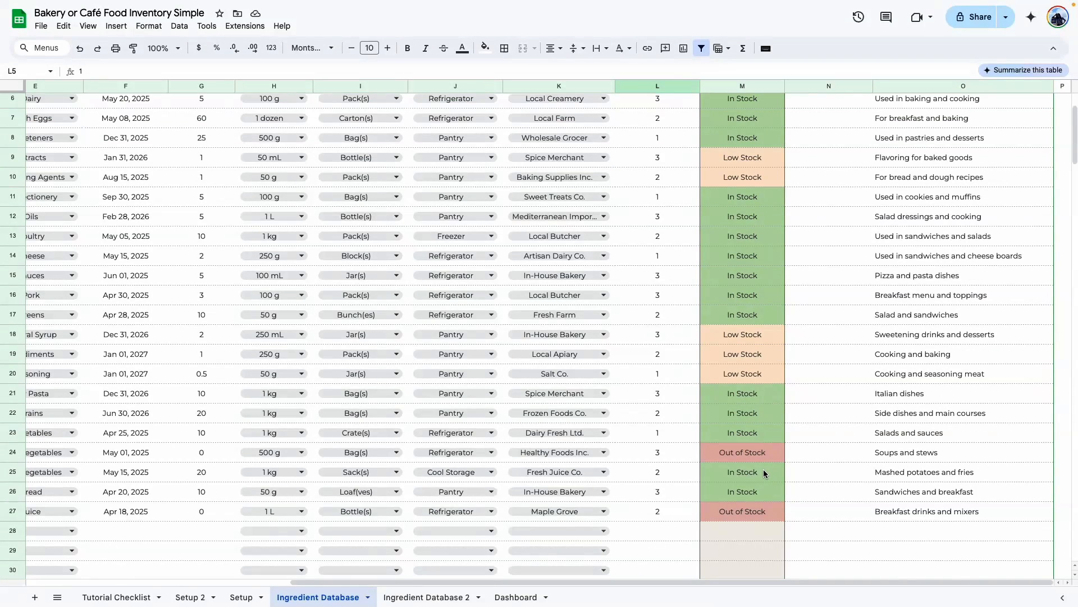
{"action": "scroll", "coordinate": [740, 311], "scroll_direction": "up", "scroll_amount": 3}
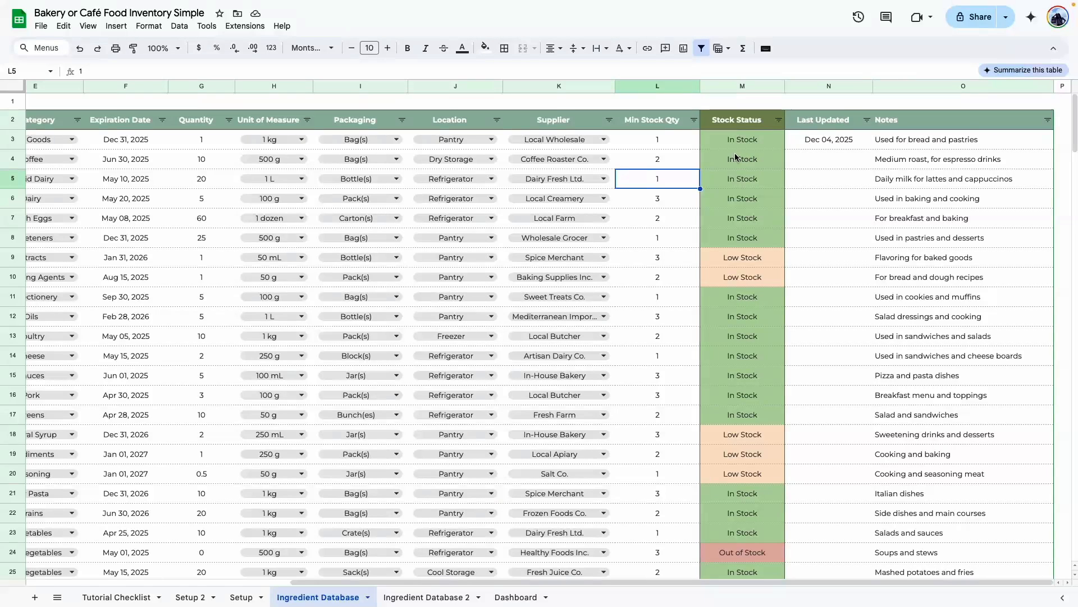
{"action": "left_click", "coordinate": [665, 141]}
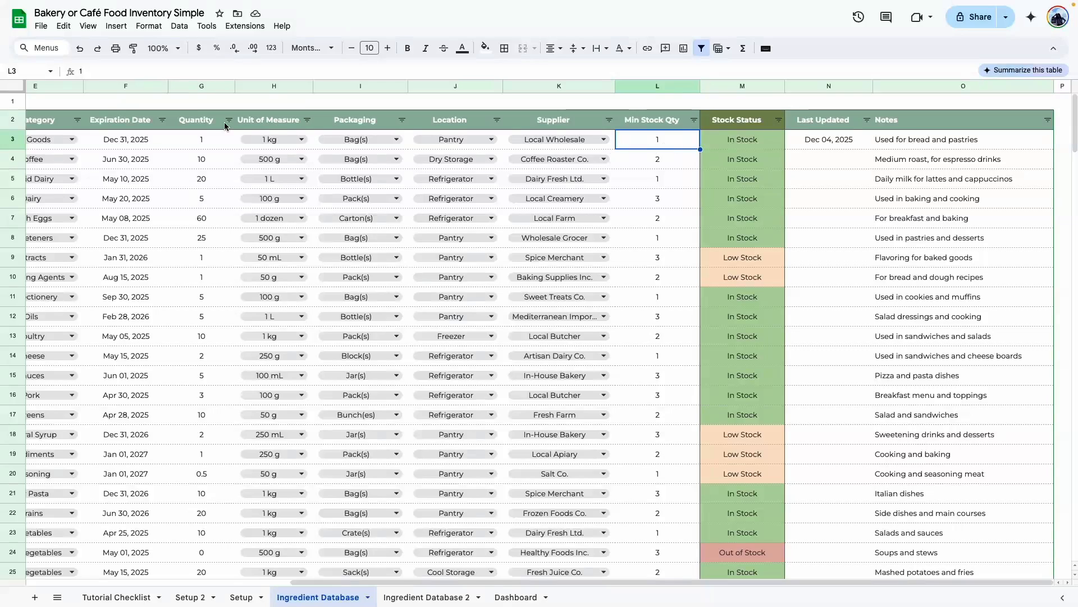
Rename the Quantity header in G2 as Qty on Hand and widen column G slightly to fit it
{"action": "double_click", "coordinate": [203, 120]}
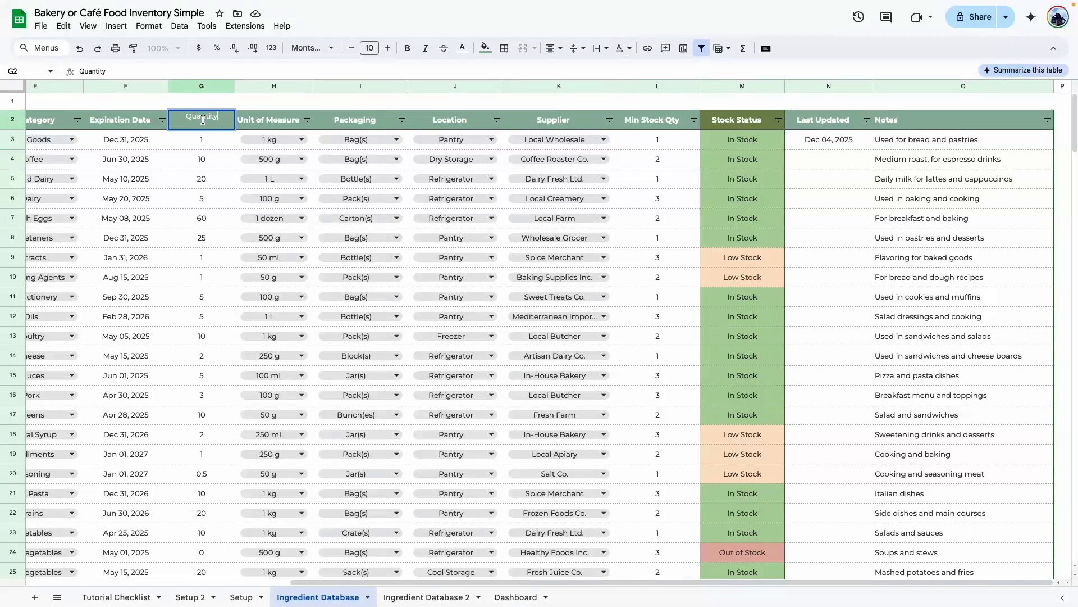
{"action": "key", "text": "BackSpace"}
{"action": "key", "text": "BackSpace"}
{"action": "key", "text": "BackSpace"}
{"action": "key", "text": "BackSpace"}
{"action": "key", "text": "BackSpace"}
{"action": "key", "text": "BackSpace"}
{"action": "type", "text": "ty on Hand"}
{"action": "key", "text": "Return"}
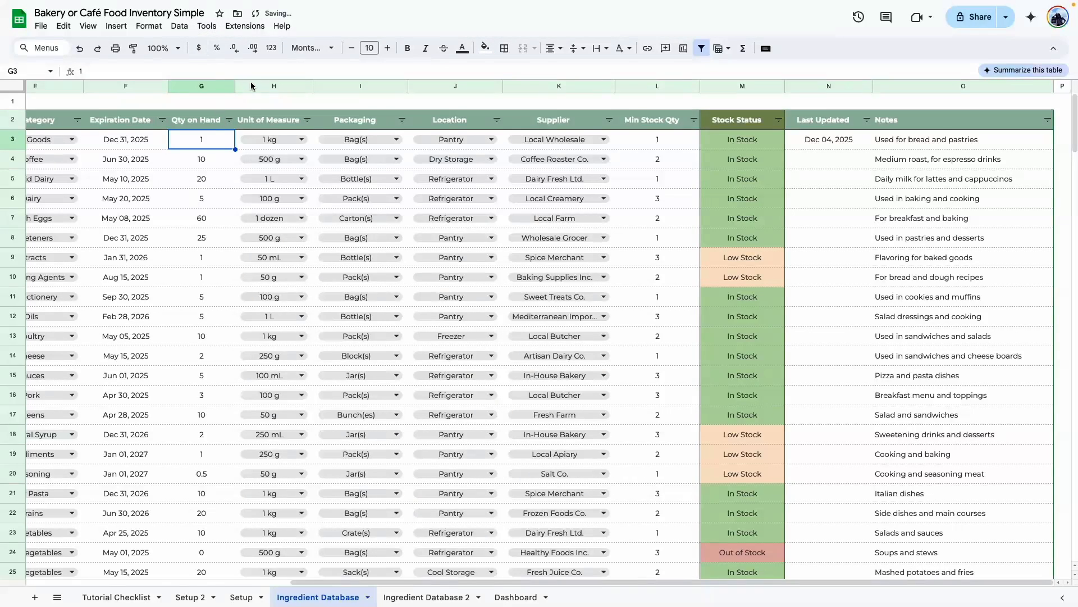
{"action": "left_click_drag", "start_coordinate": [235, 85], "coordinate": [242, 86]}
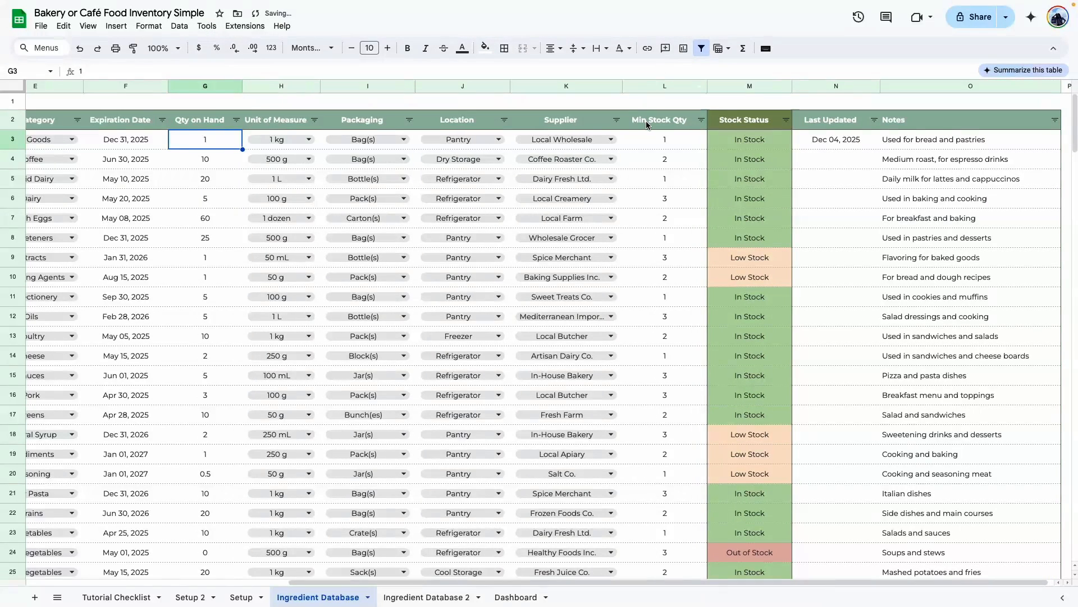
Compare the Qty on Hand with the Min Stock Qty in row 3 to see how Stock Status is determined
{"action": "left_click", "coordinate": [660, 139]}
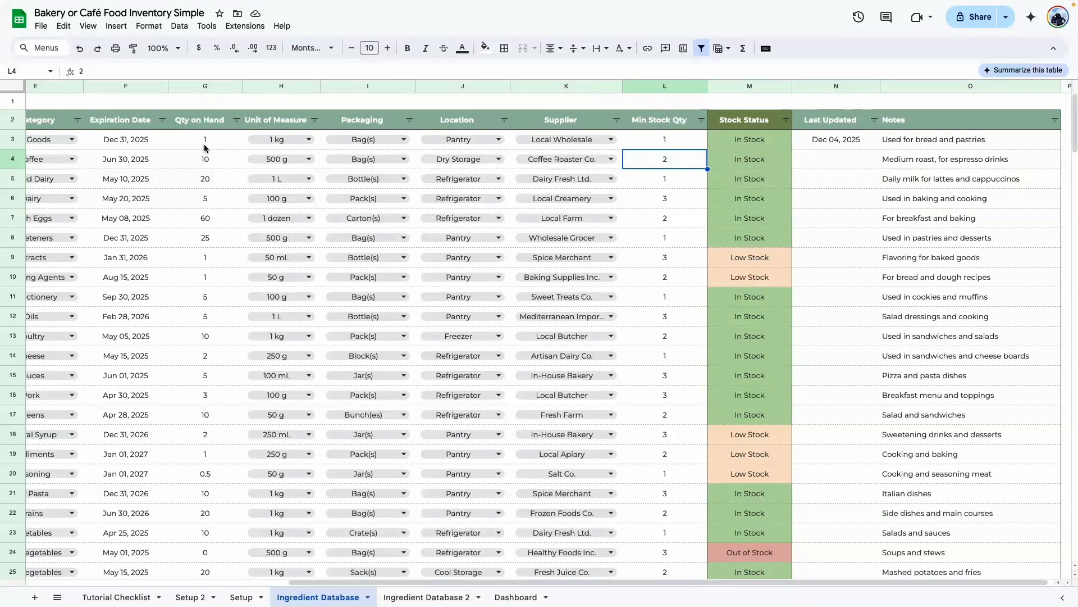
{"action": "left_click", "coordinate": [205, 144]}
{"action": "left_click", "coordinate": [669, 144]}
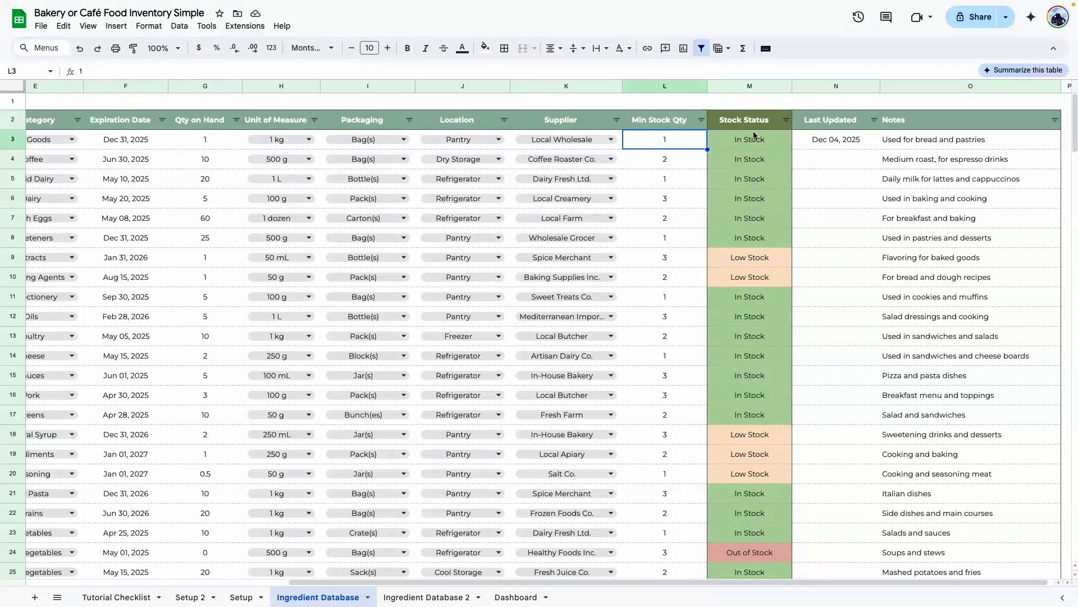
{"action": "left_click", "coordinate": [215, 143]}
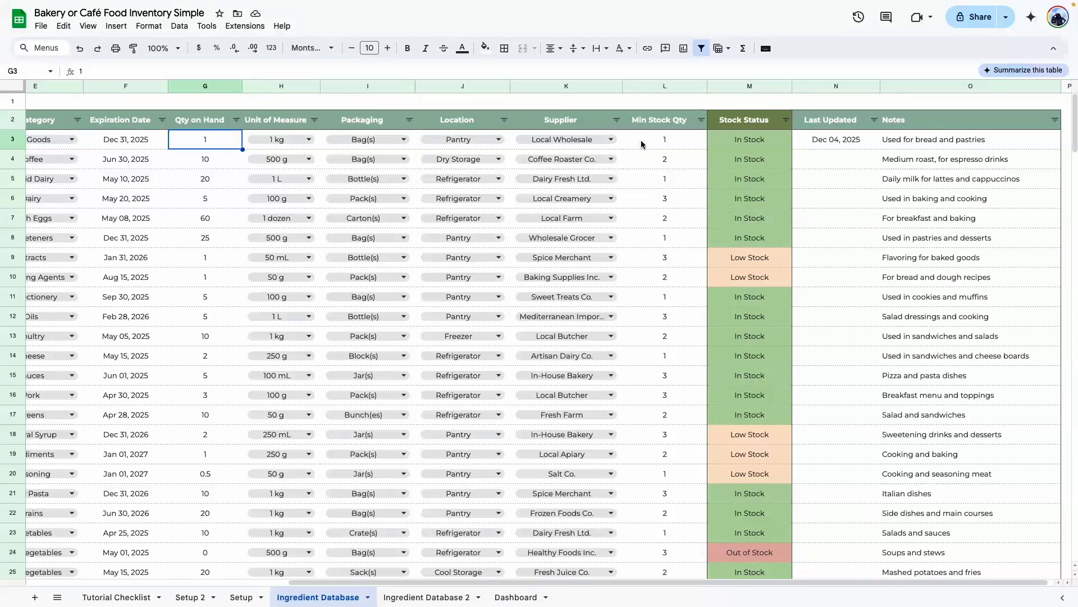
{"action": "left_click", "coordinate": [211, 165]}
Try a Qty on Hand of 0 in G3 to test the Stock Status result for Flour
{"action": "left_click", "coordinate": [213, 144]}
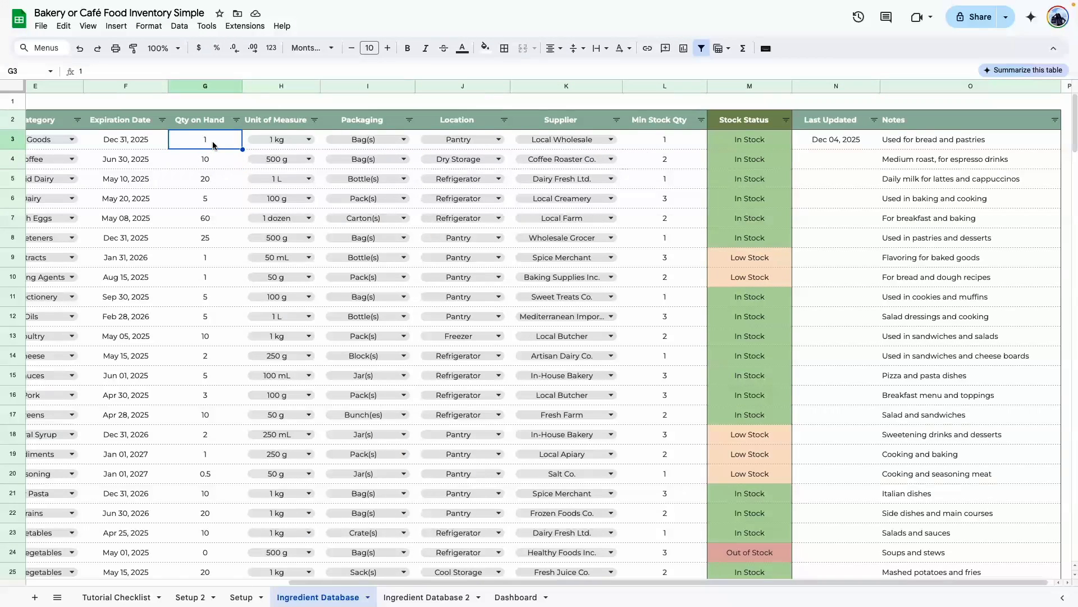
{"action": "type", "text": "0"}
{"action": "key", "text": "Return"}
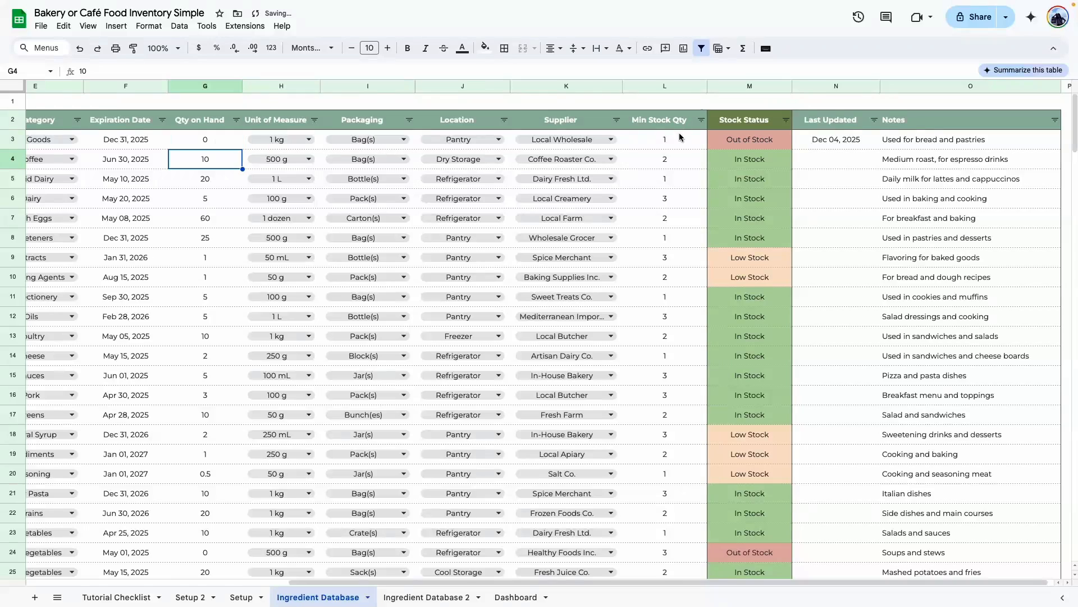
Review the "Out of Stock", "Low Stock" and "In Stock" conditions of the Stock Status formula in M3 and copy the whole formula
{"action": "left_click", "coordinate": [762, 144]}
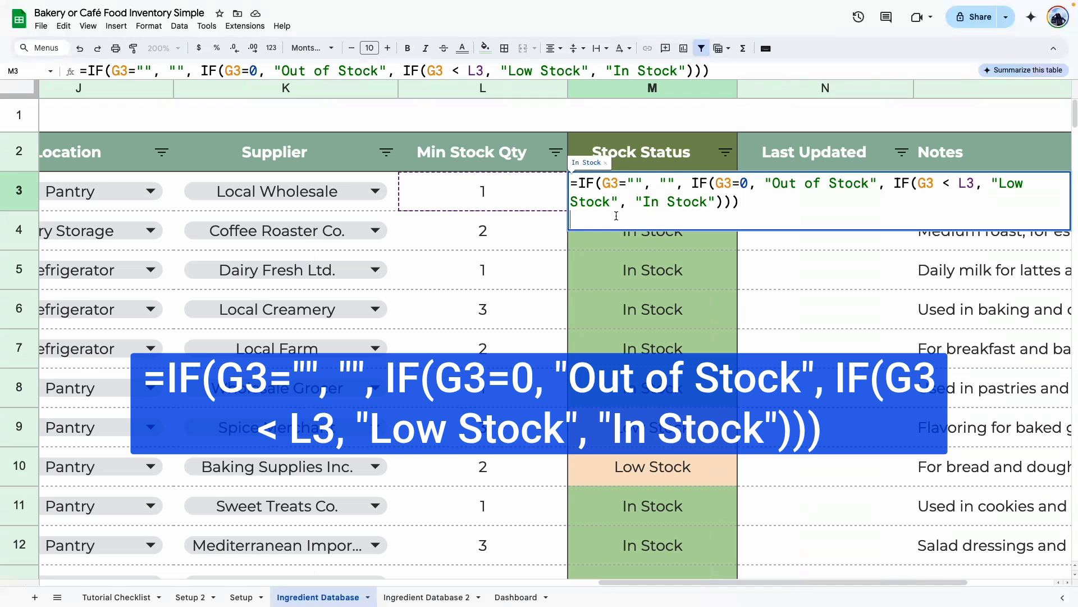
{"action": "left_click_drag", "start_coordinate": [674, 583], "coordinate": [739, 573]}
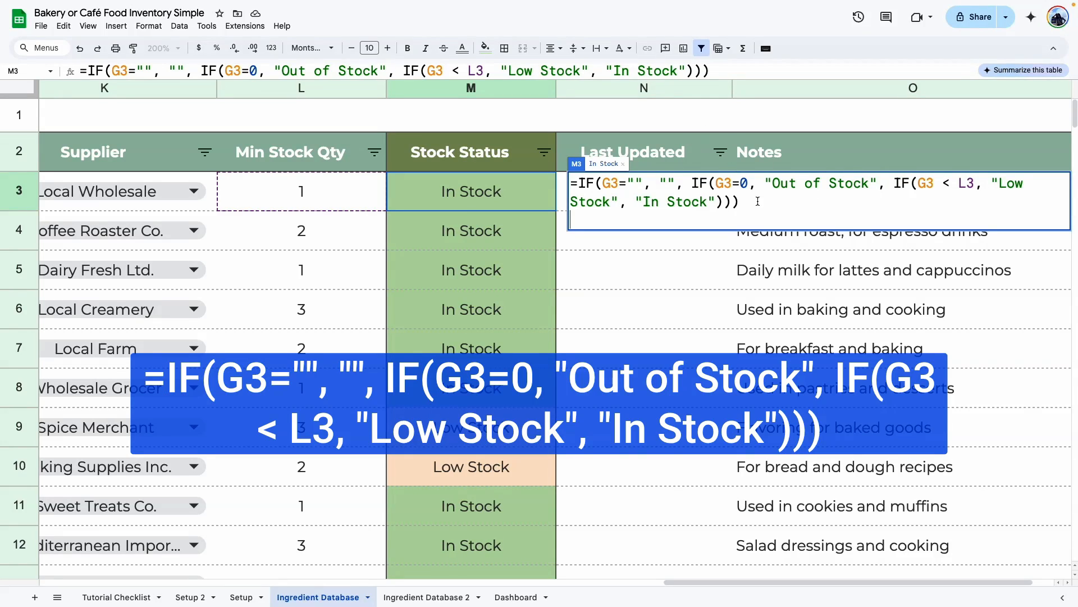
{"action": "left_click_drag", "start_coordinate": [772, 182], "coordinate": [869, 182]}
{"action": "left_click", "coordinate": [1000, 183]}
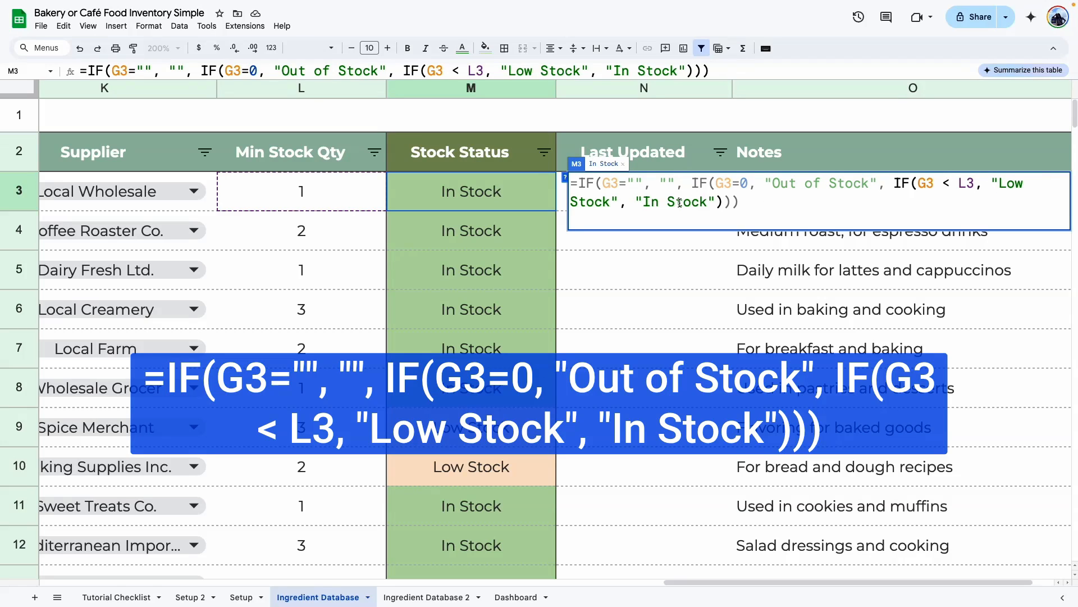
{"action": "left_click_drag", "start_coordinate": [773, 182], "coordinate": [868, 182]}
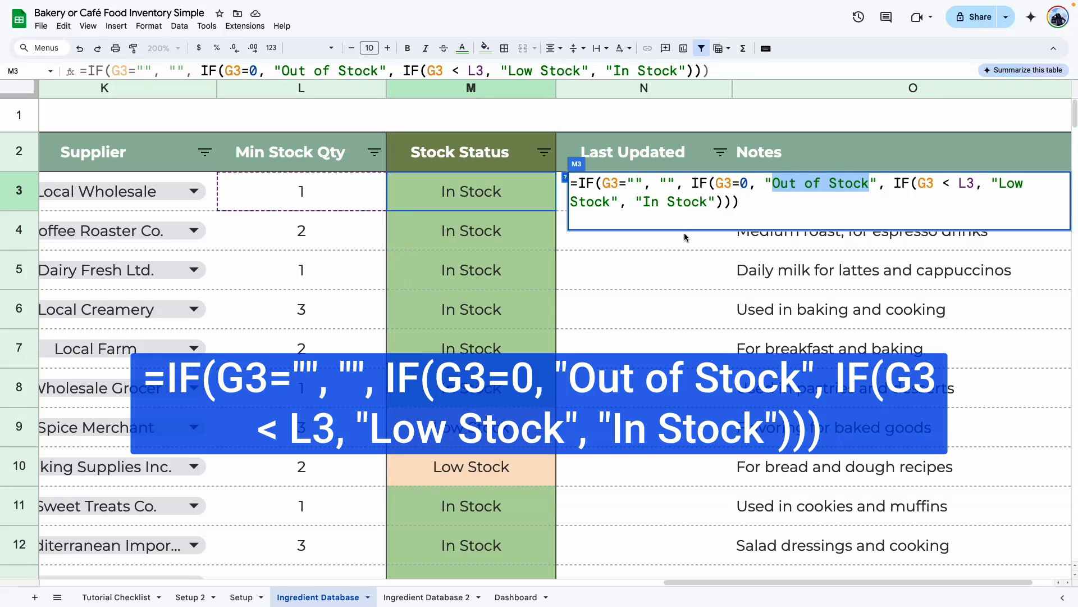
{"action": "triple_click", "coordinate": [681, 200]}
{"action": "key", "text": "ctrl+c"}
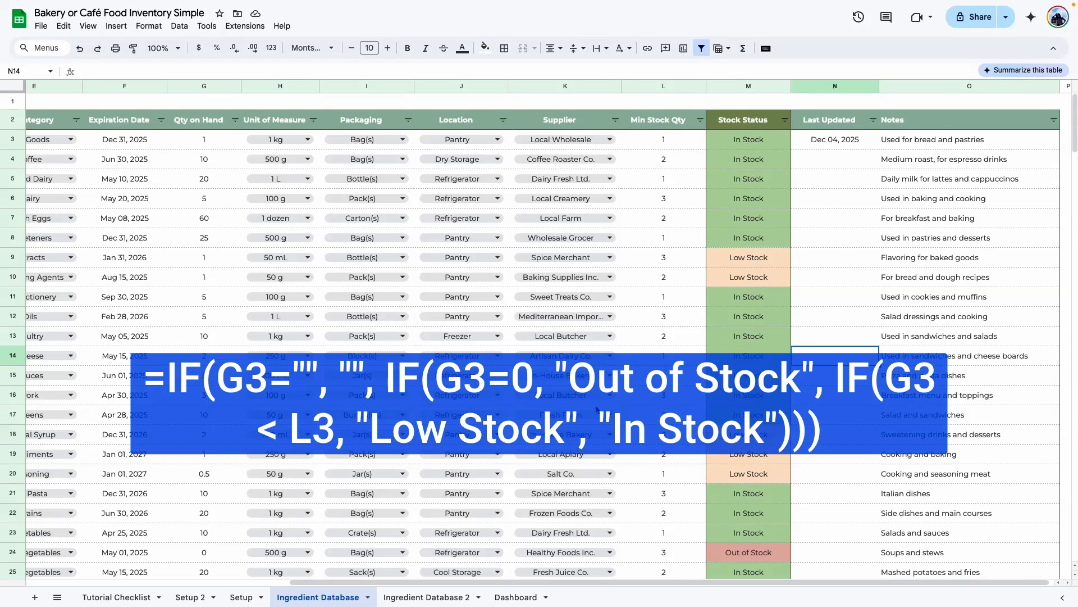
In Ingredient Database 2, shade the Stock Status cells M3:M252 light grey and add left and right borders to M2:M252
{"action": "left_click", "coordinate": [427, 597]}
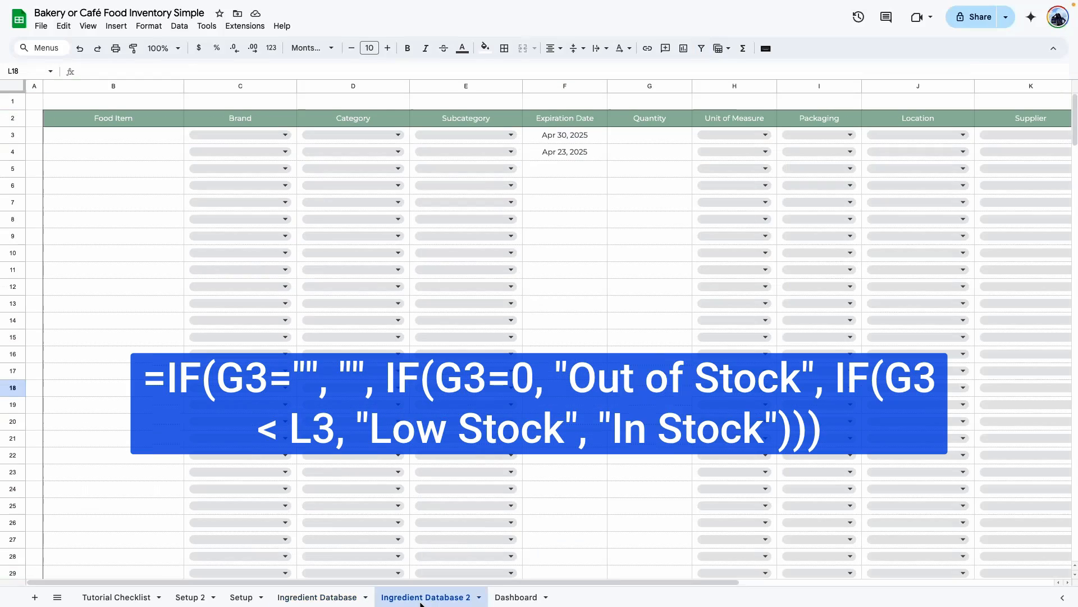
{"action": "scroll", "coordinate": [566, 577], "scroll_direction": "right", "scroll_amount": 5}
{"action": "left_click_drag", "start_coordinate": [756, 137], "coordinate": [765, 302]}
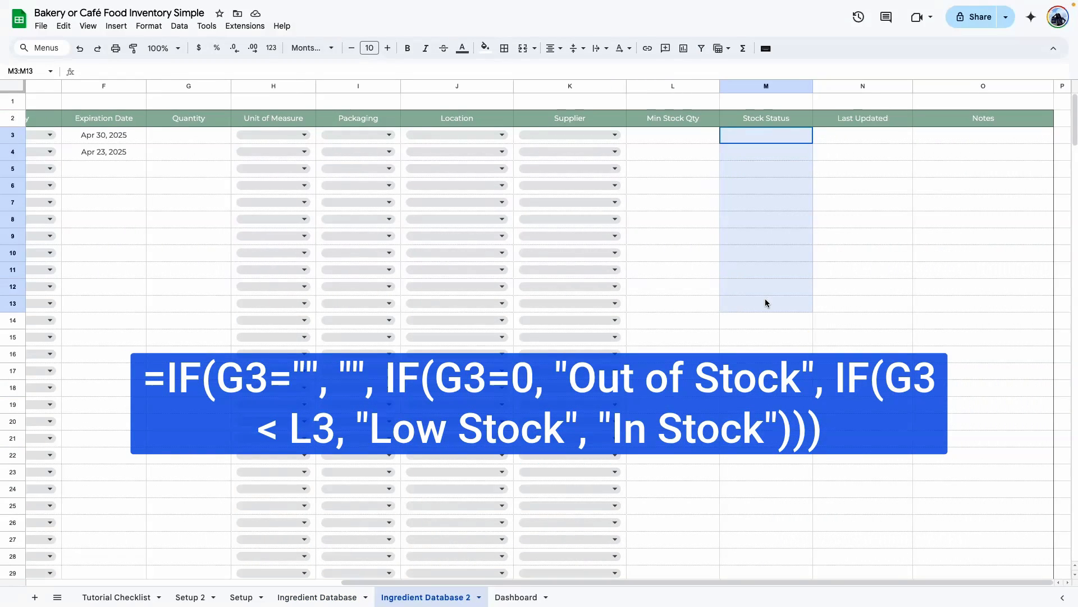
{"action": "key", "text": "ctrl+shift+Down"}
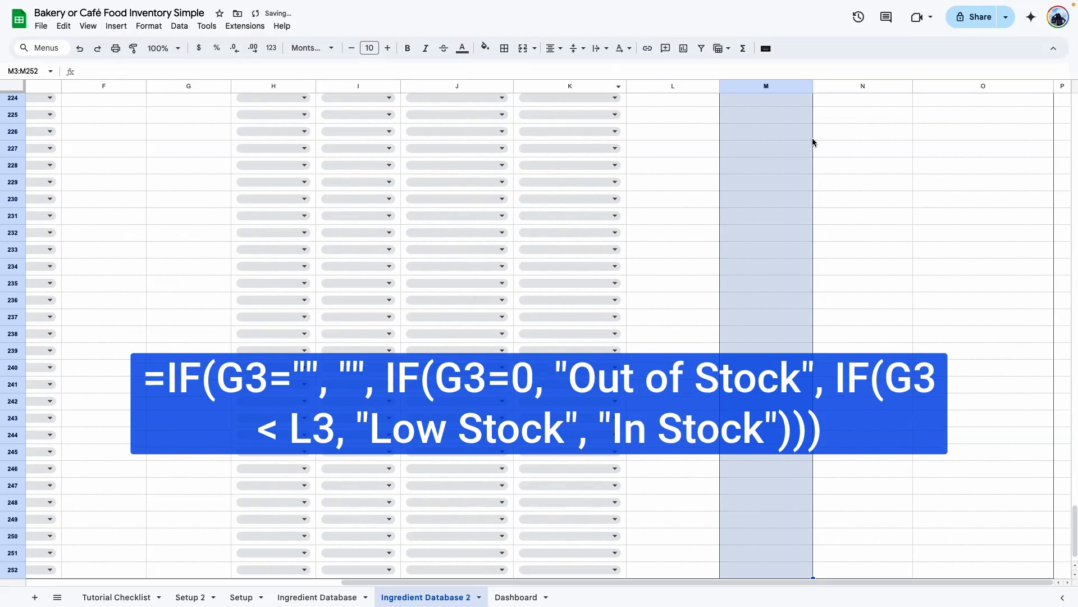
{"action": "left_click", "coordinate": [504, 49]}
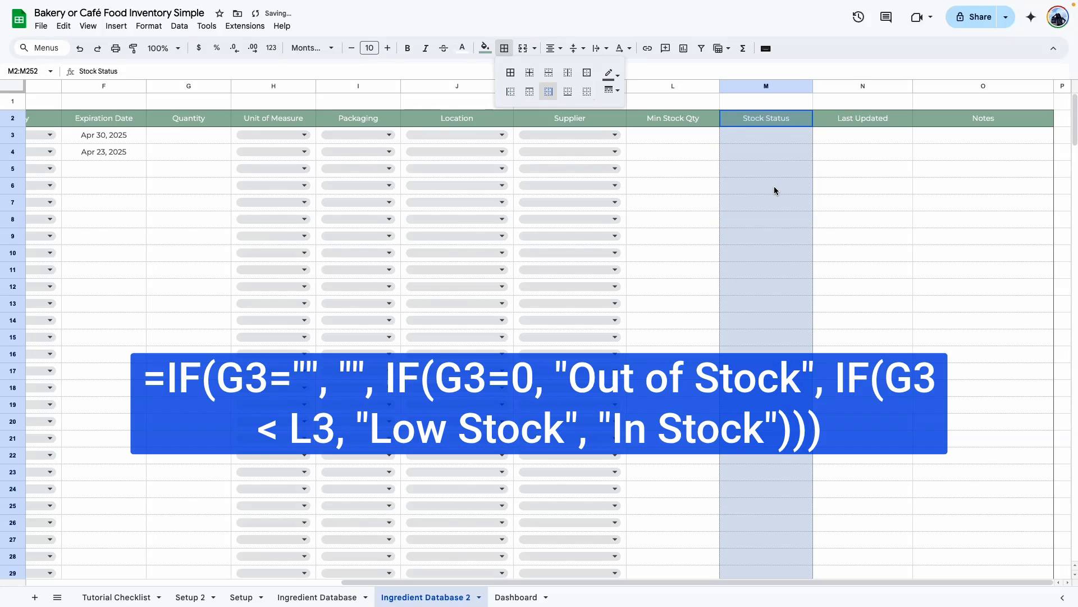
Paste =IF(G3="", "", IF(G3=0, "Out of Stock", IF(G3 < L3, "Low Stock", "In Stock"))) into M3 and decline the suggested autofill
{"action": "left_click", "coordinate": [760, 137]}
{"action": "double_click", "coordinate": [760, 137]}
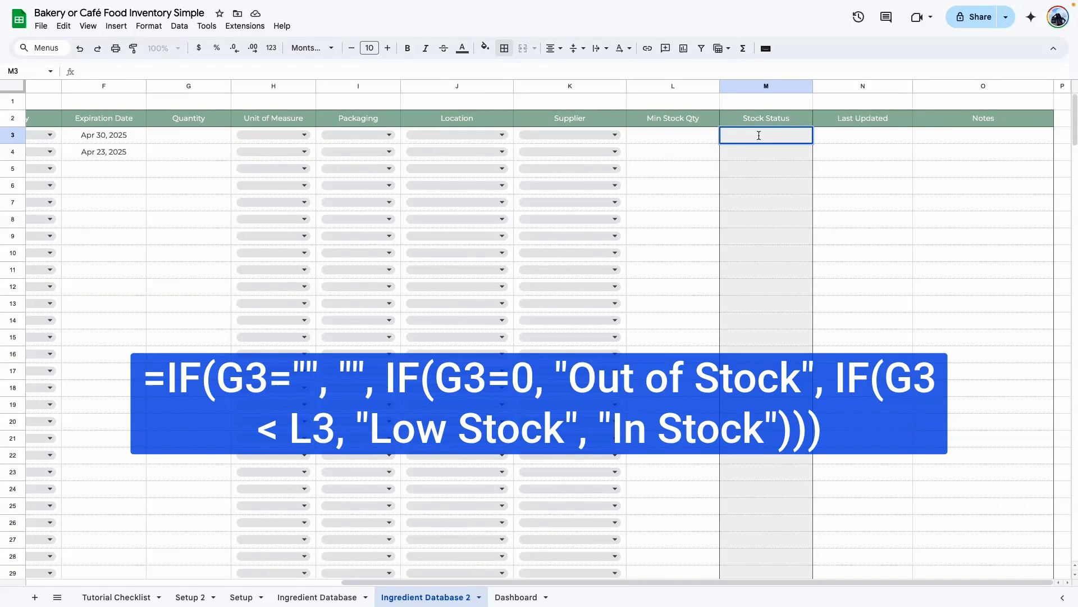
{"action": "key", "text": "ctrl+v"}
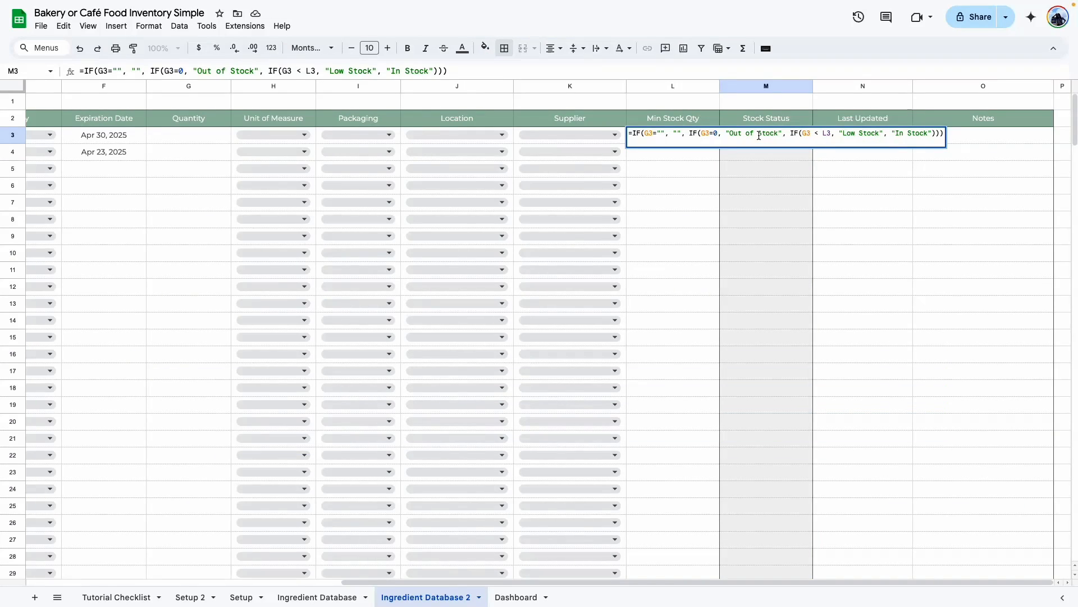
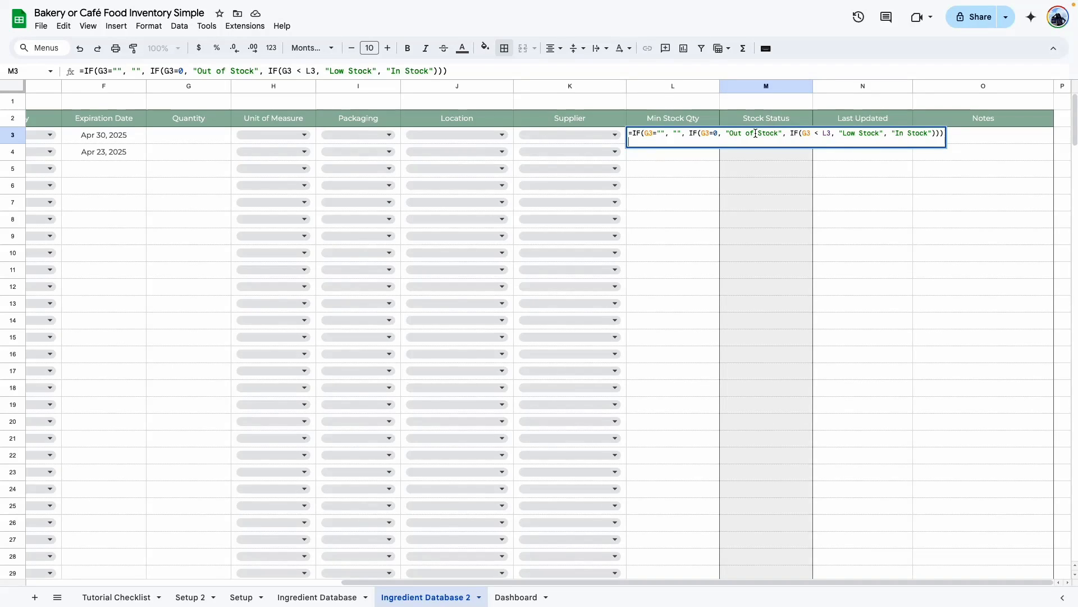
{"action": "key", "text": "Return"}
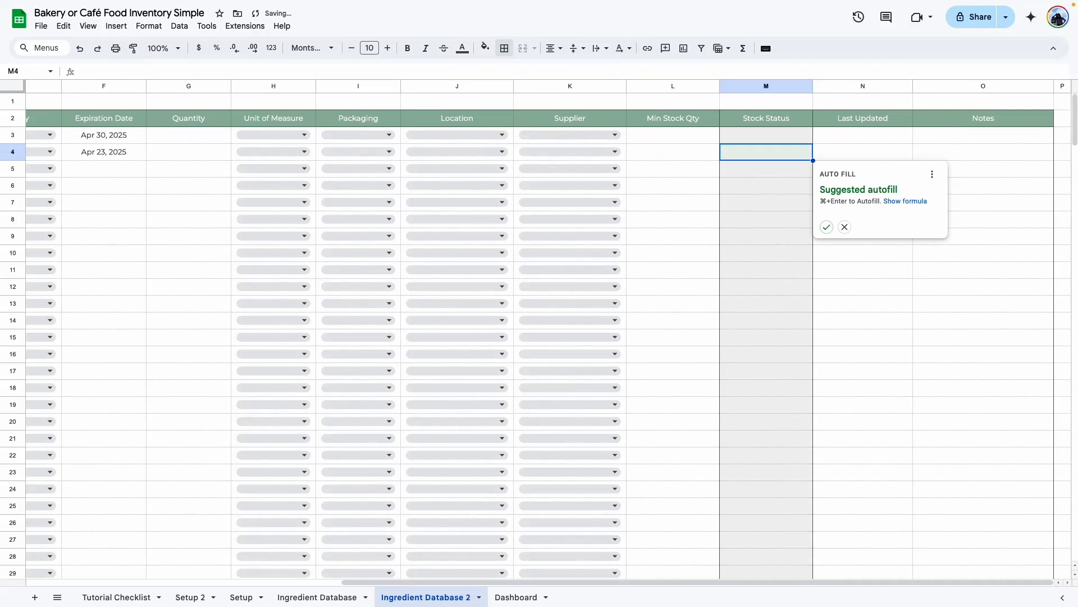
{"action": "left_click", "coordinate": [844, 227]}
Test the Stock Status formula in M3 by entering a Quantity of 2 in G3 and a Min Stock Qty of 3 in L3
{"action": "double_click", "coordinate": [745, 130]}
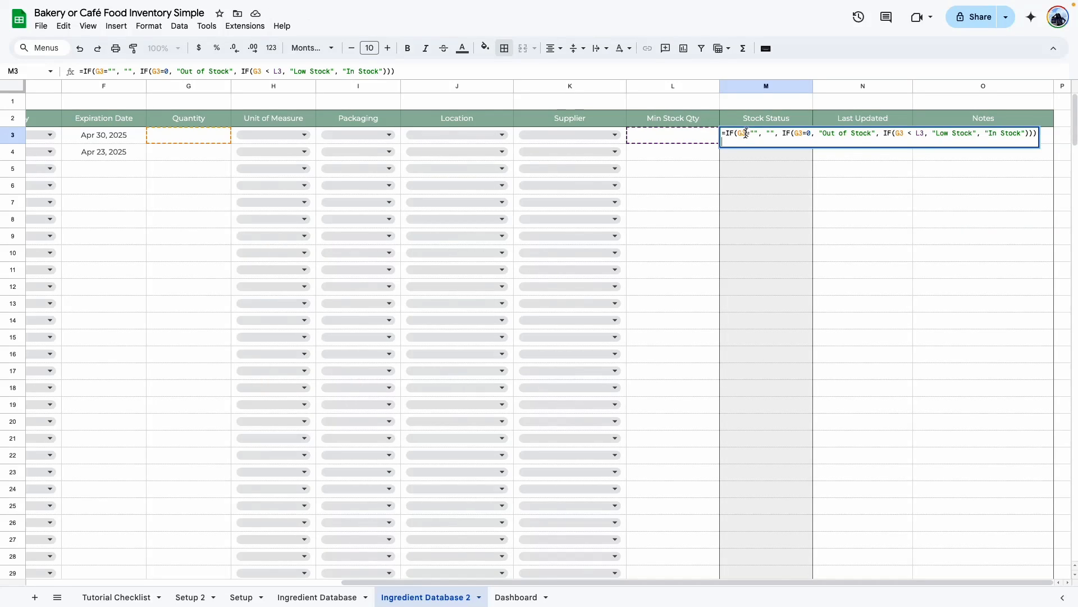
{"action": "left_click", "coordinate": [661, 230]}
{"action": "left_click", "coordinate": [181, 140]}
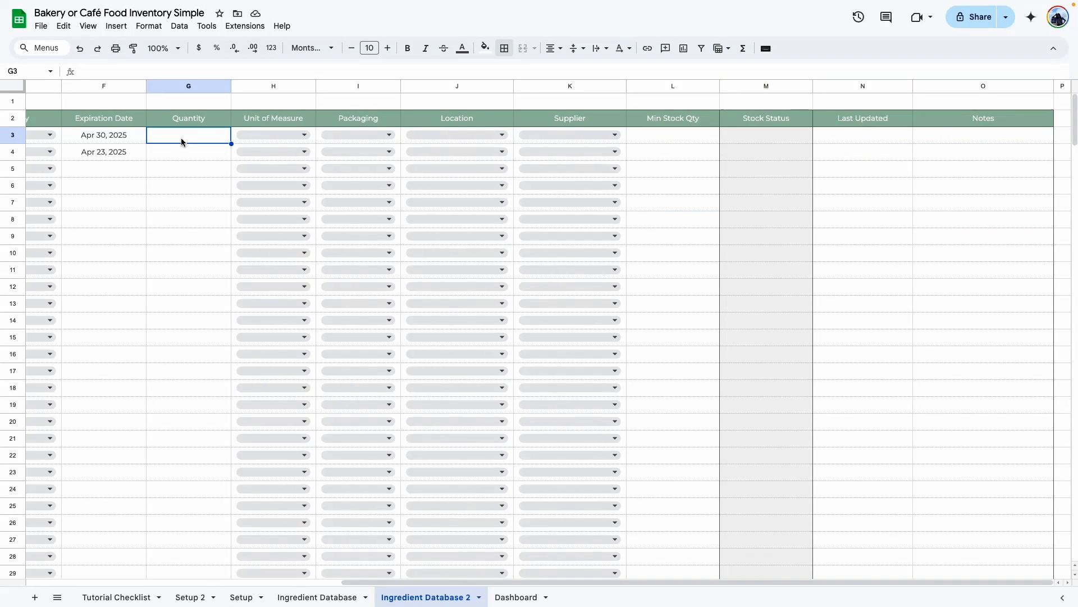
{"action": "type", "text": "2"}
{"action": "left_click", "coordinate": [682, 138]}
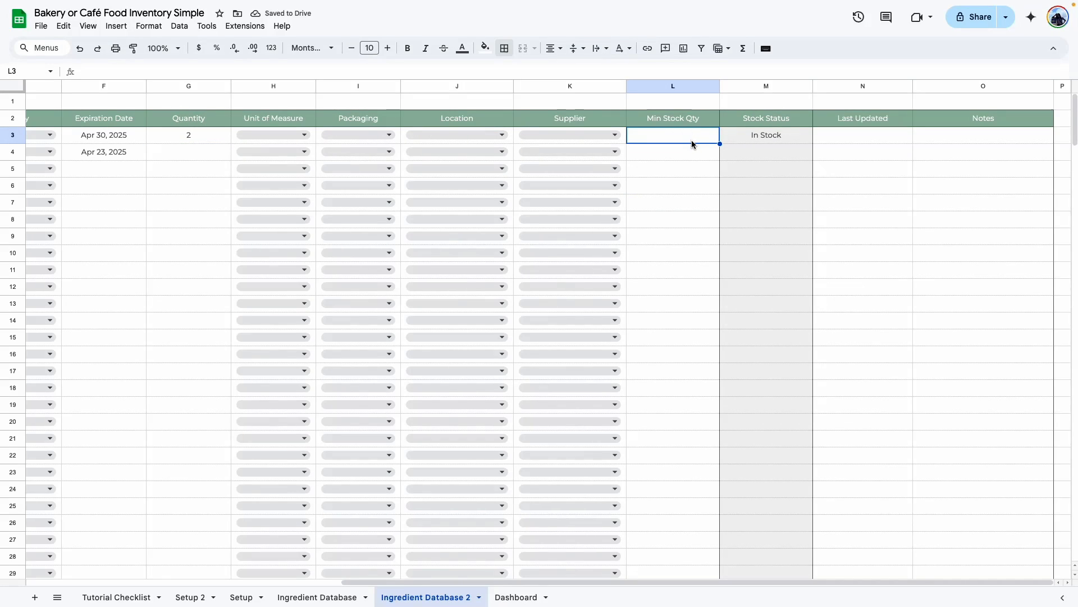
{"action": "type", "text": "3"}
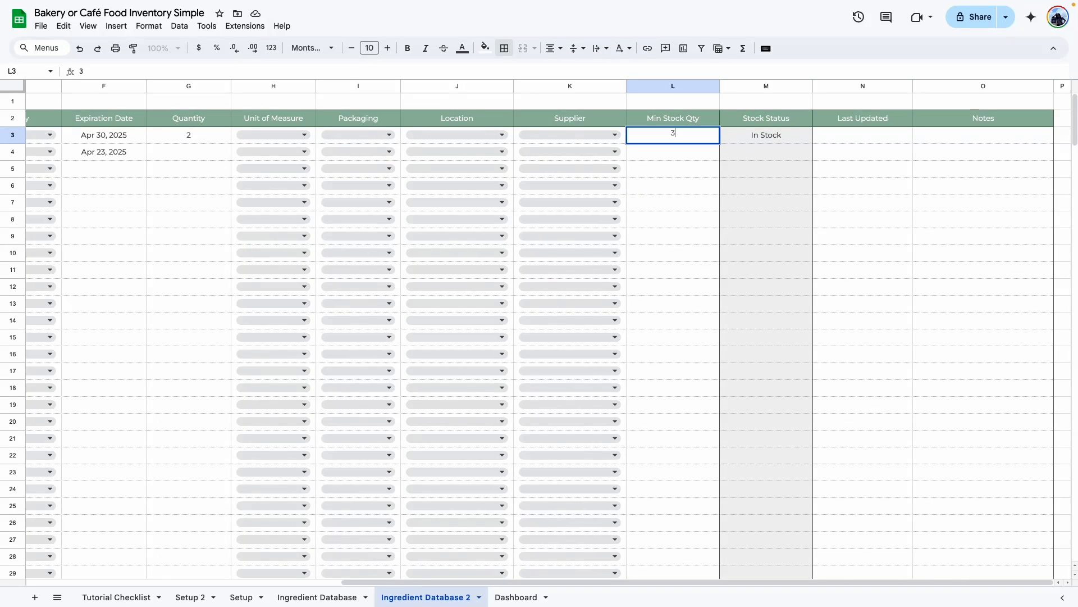
{"action": "key", "text": "Return"}
{"action": "left_click", "coordinate": [788, 138]}
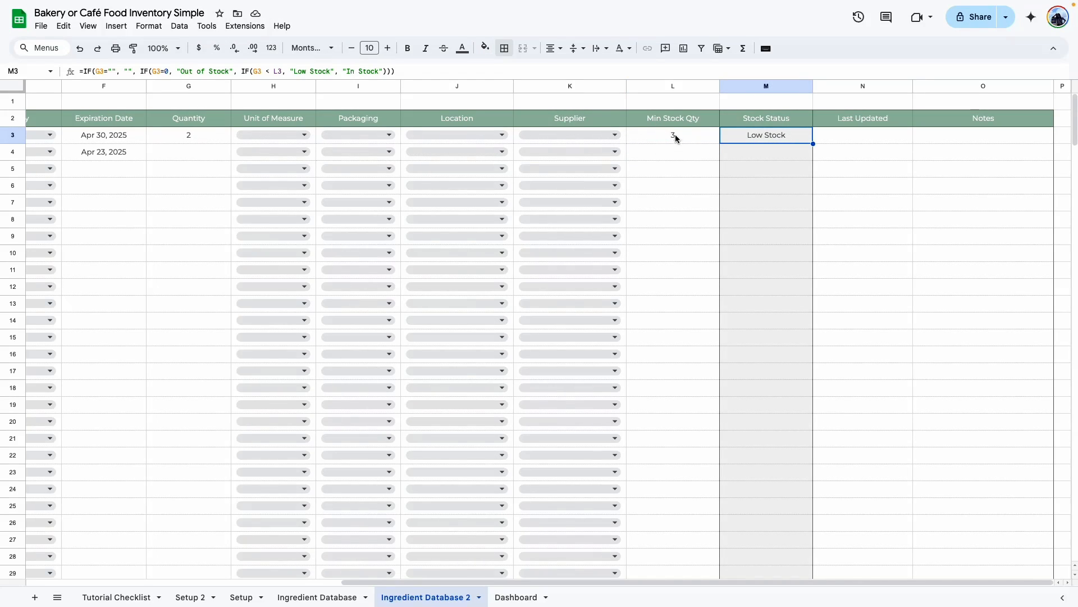
Rename the Quantity header in G2 of Ingredient Database 2 as Qty on Hand
{"action": "double_click", "coordinate": [181, 114]}
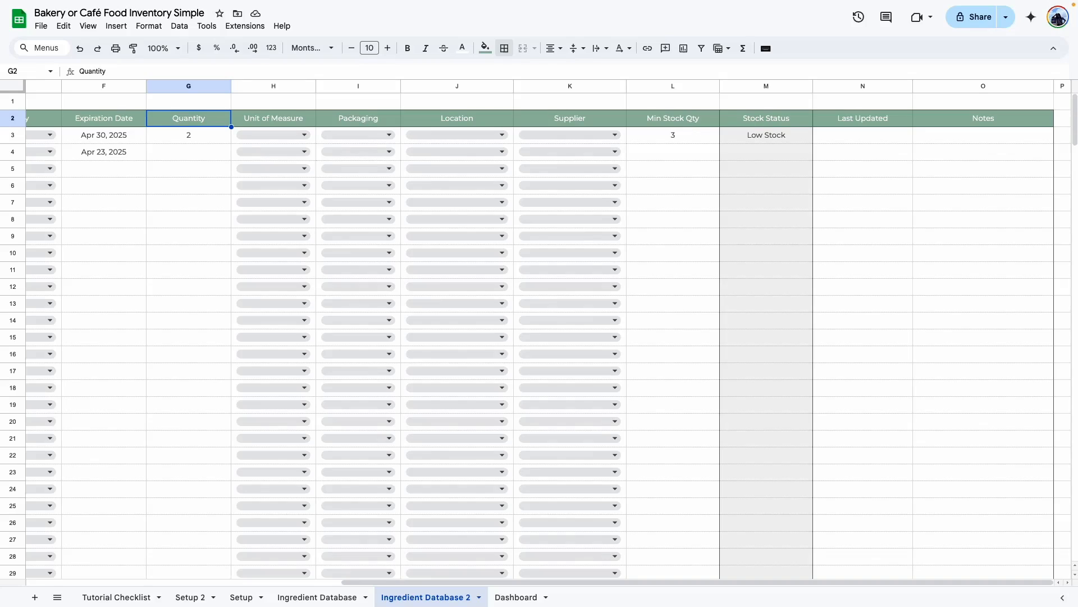
{"action": "type", "text": "Qty on Hand"}
{"action": "key", "text": "Return"}
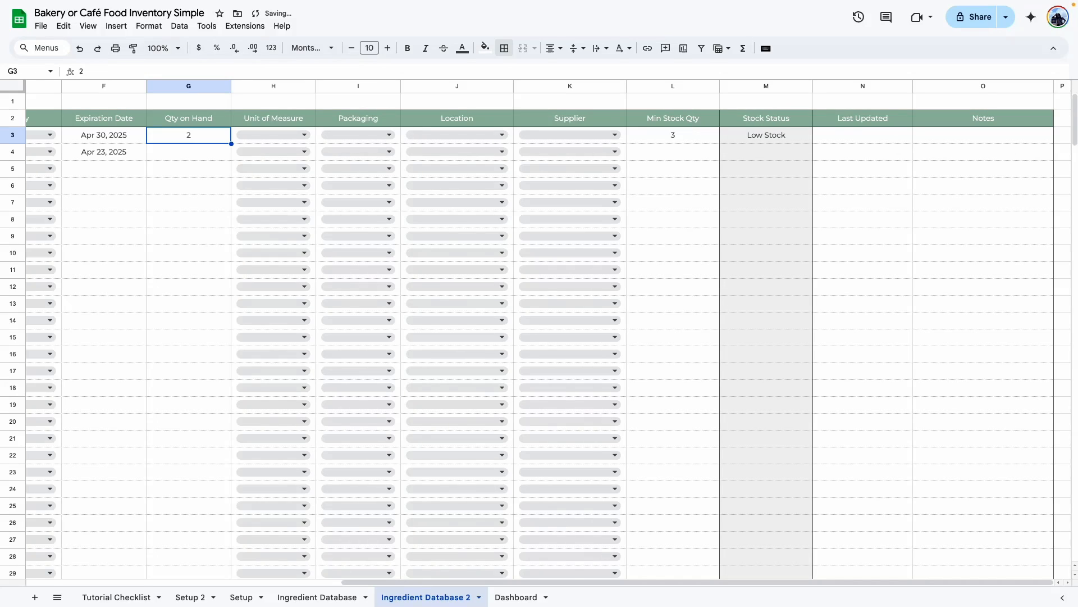
Copy the Stock Status formula from M3 and paste only the formula into M4:M252 of Ingredient Database 2
{"action": "left_click", "coordinate": [763, 140]}
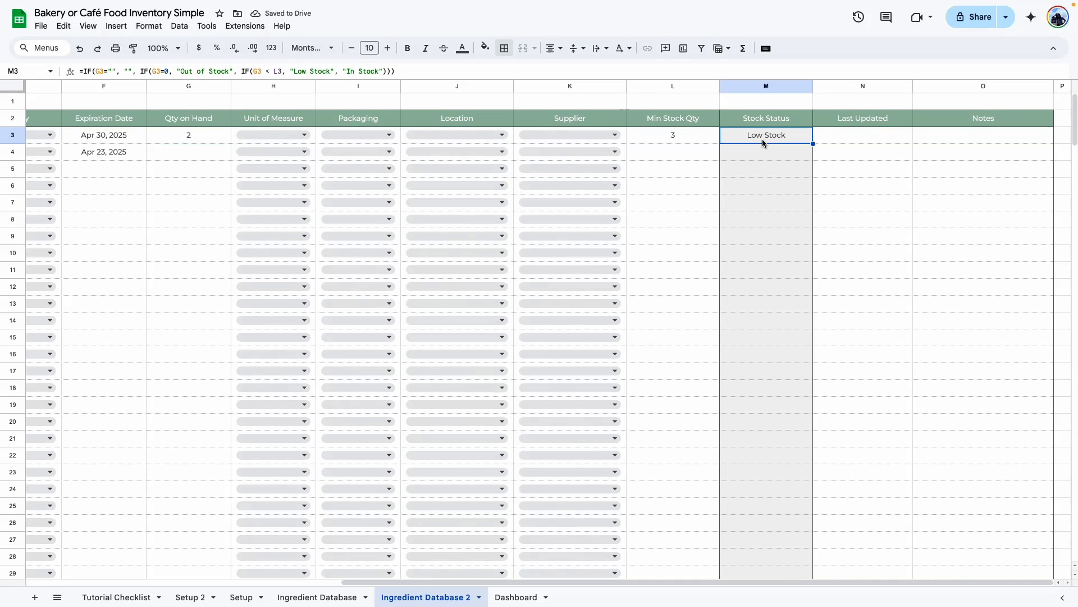
{"action": "left_click_drag", "start_coordinate": [766, 161], "coordinate": [744, 605]}
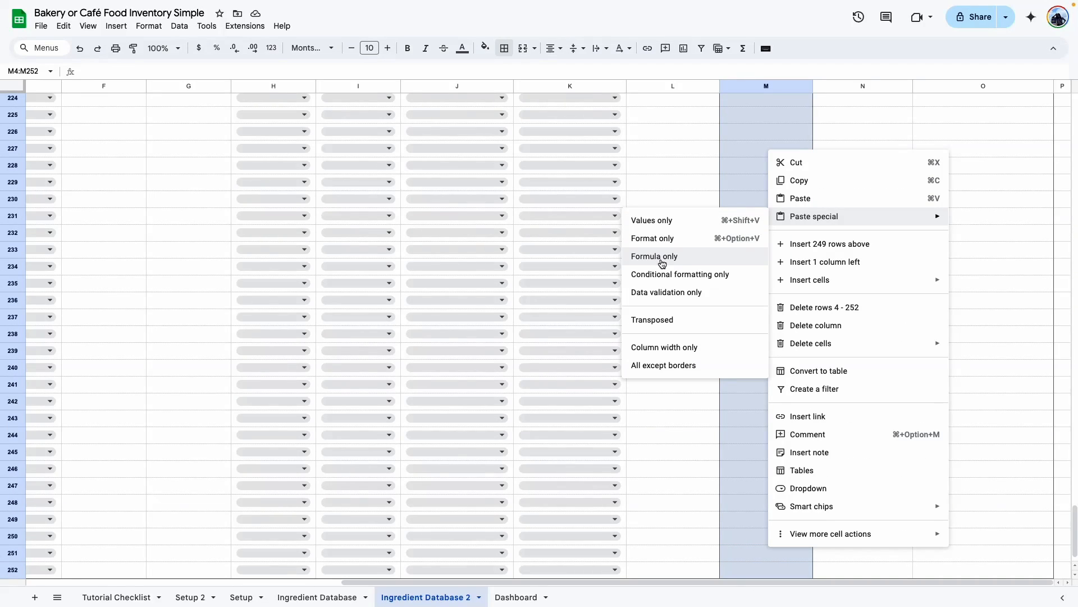
{"action": "left_click", "coordinate": [663, 262]}
{"action": "left_click", "coordinate": [665, 253]}
Check the copied Stock Status formula in M205 and return to the first rows of Ingredient Database 2
{"action": "scroll", "coordinate": [749, 242], "scroll_direction": "up", "scroll_amount": 8}
{"action": "double_click", "coordinate": [749, 248]}
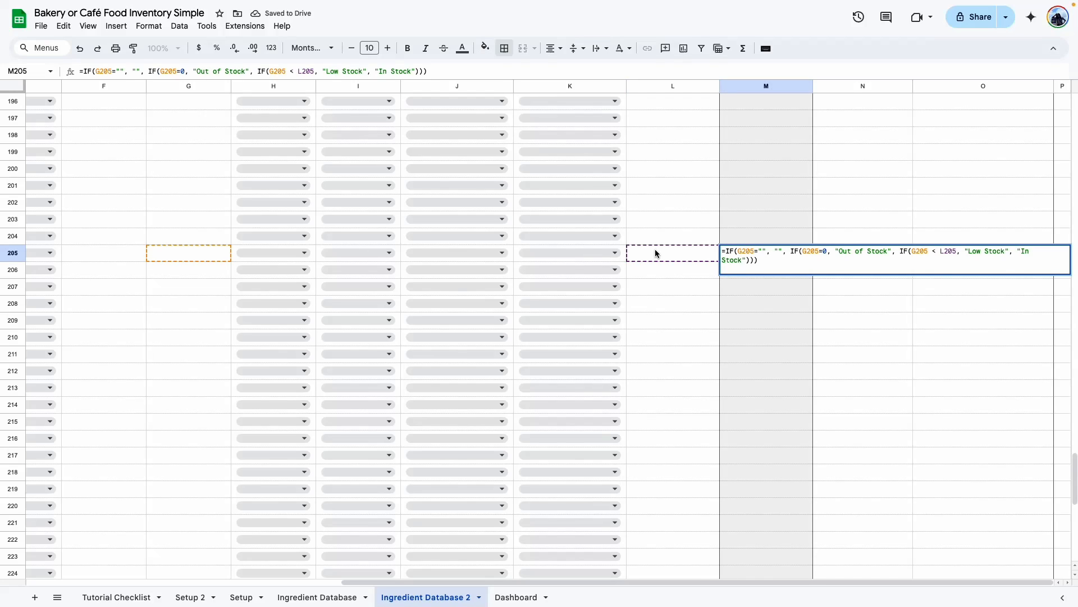
{"action": "key", "text": "Escape"}
{"action": "left_click", "coordinate": [764, 295]}
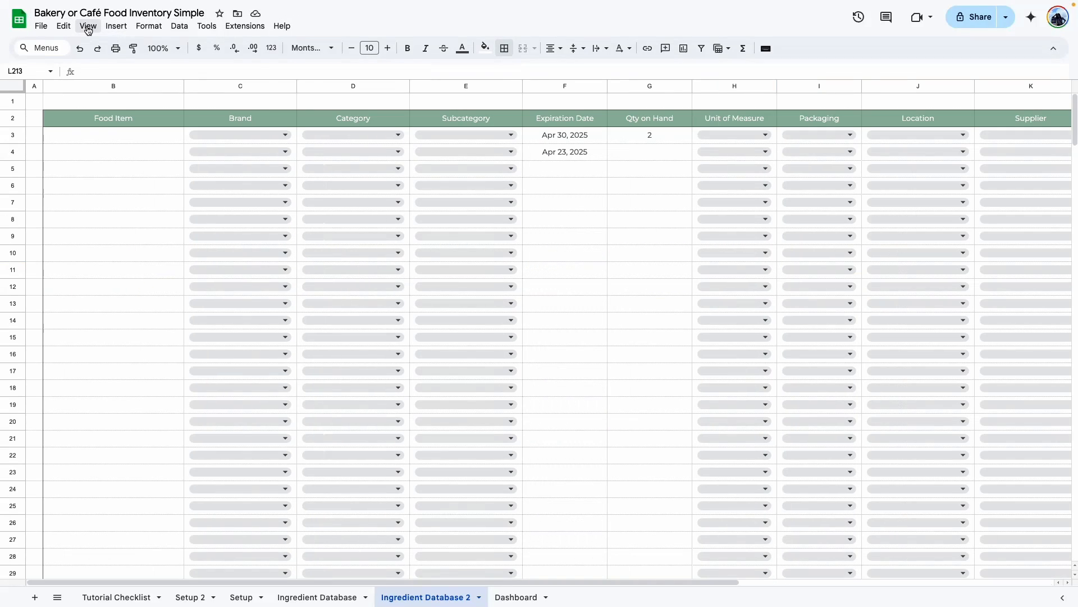
{"action": "left_click", "coordinate": [88, 26]}
{"action": "key", "text": "Escape"}
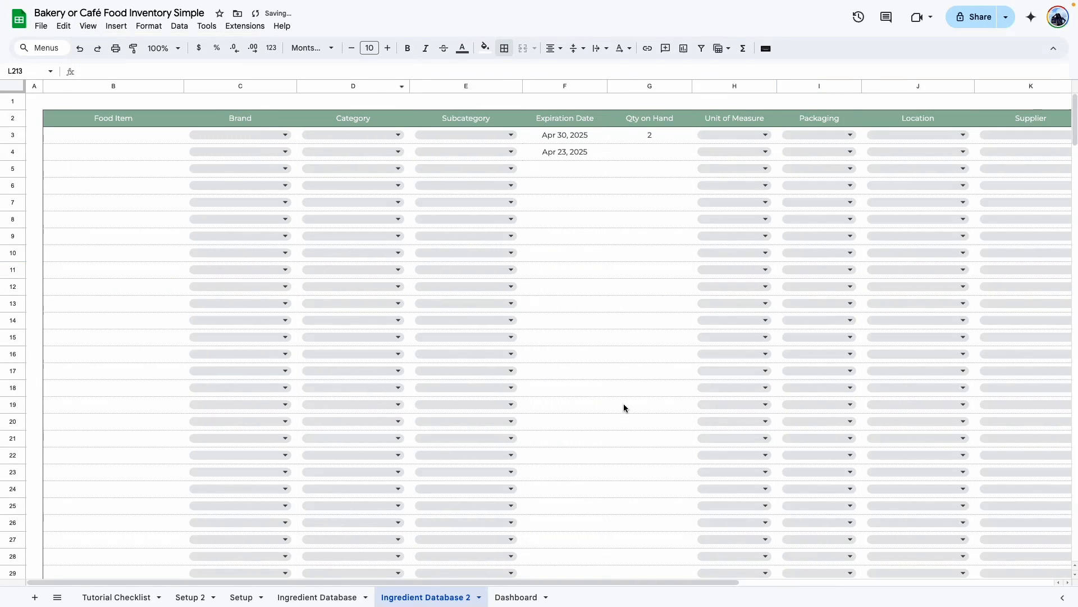
{"action": "left_click", "coordinate": [624, 404]}
{"action": "left_click_drag", "start_coordinate": [513, 582], "coordinate": [575, 582]}
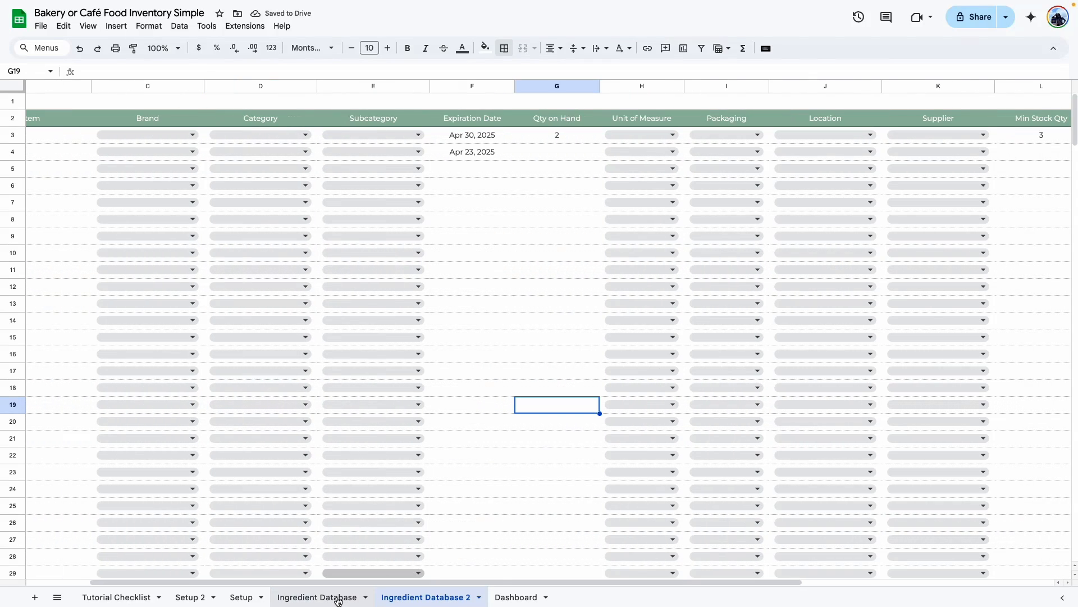
Copy the sample records in B3:O27 of Ingredient Database into the matching rows of Ingredient Database 2
{"action": "left_click", "coordinate": [337, 599]}
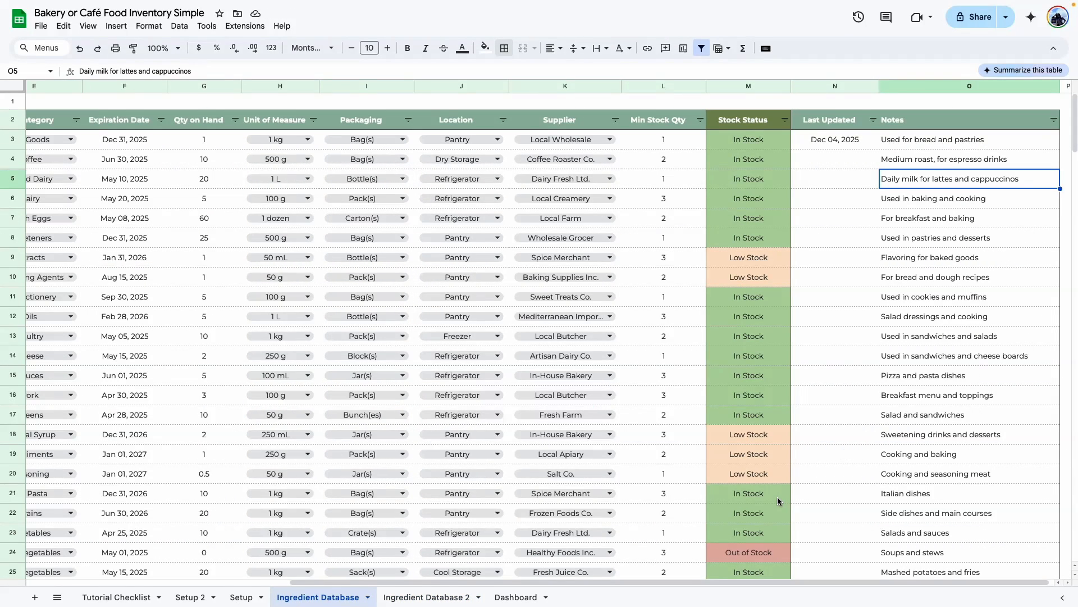
{"action": "left_click_drag", "start_coordinate": [686, 583], "coordinate": [416, 582]}
{"action": "left_click_drag", "start_coordinate": [74, 140], "coordinate": [1040, 294]}
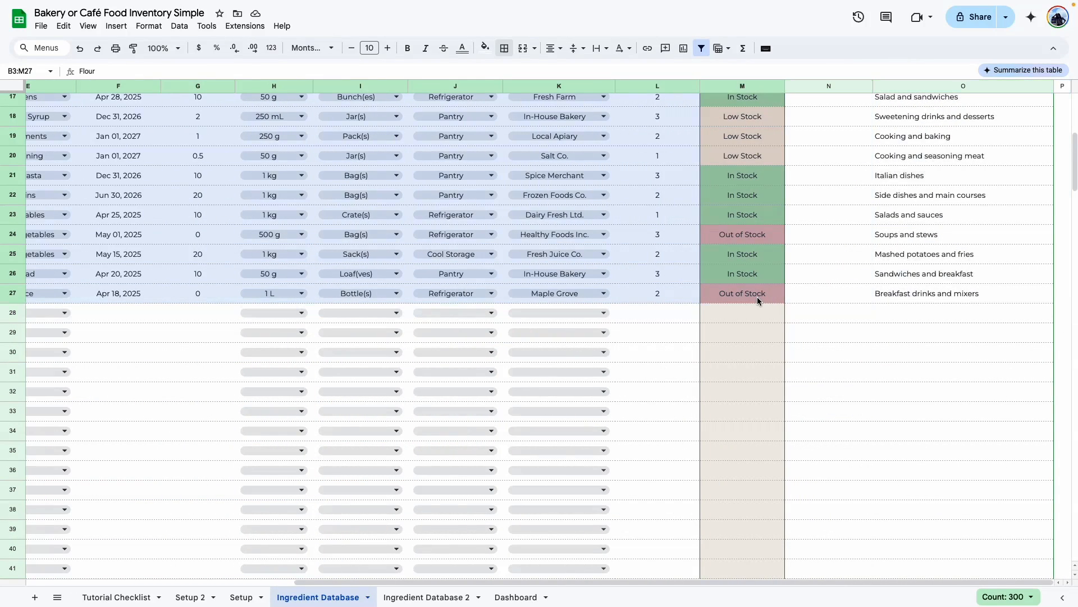
{"action": "scroll", "coordinate": [921, 285], "scroll_direction": "up", "scroll_amount": 5}
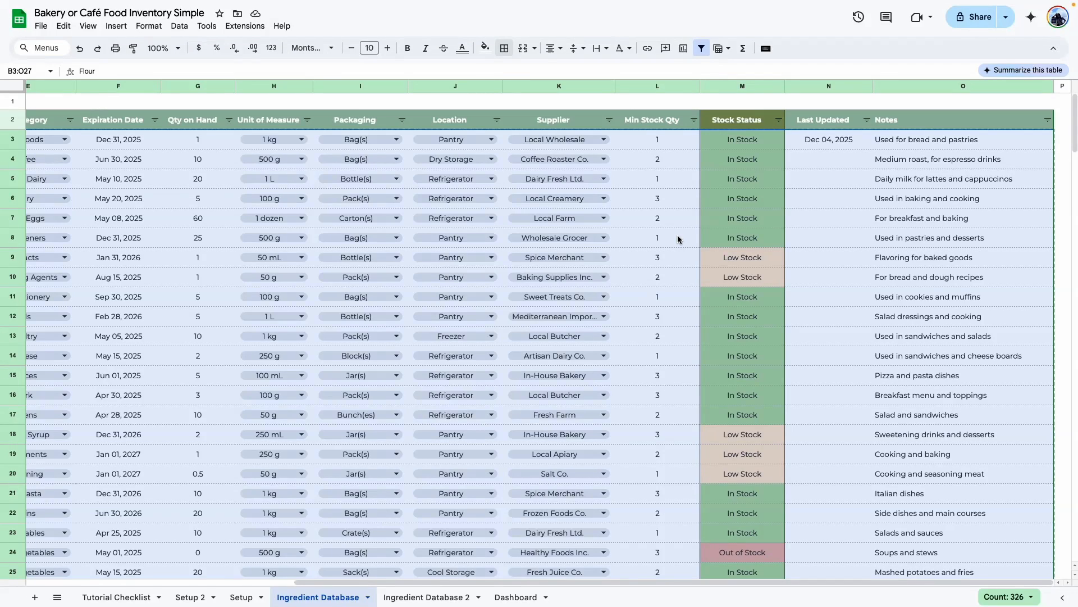
{"action": "left_click", "coordinate": [417, 597]}
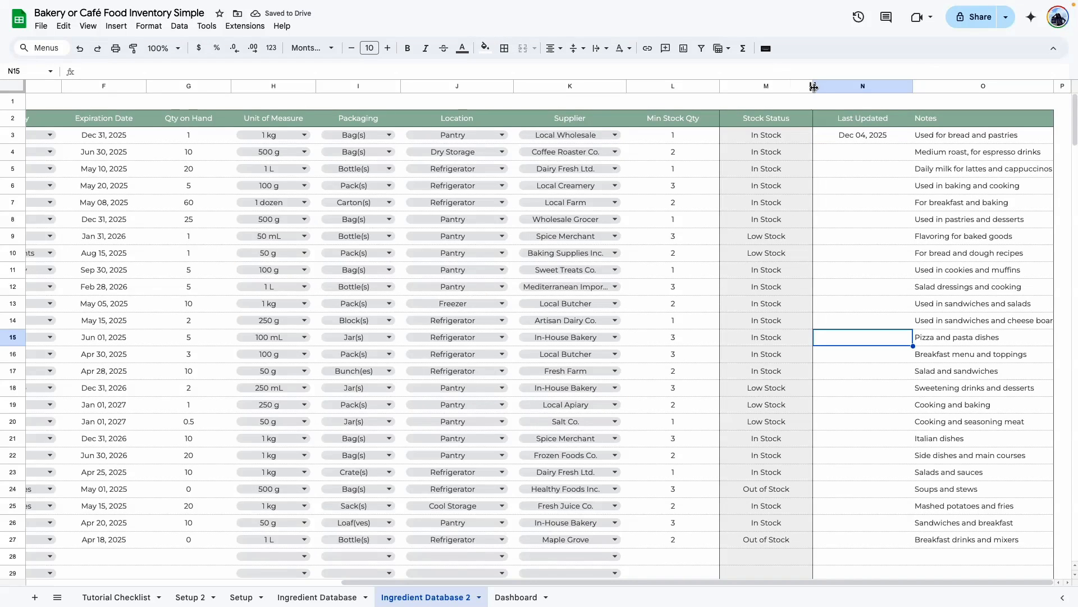
Compare the Stock Status column colouring in Ingredient Database with the same column in Ingredient Database 2
{"action": "left_click", "coordinate": [326, 597]}
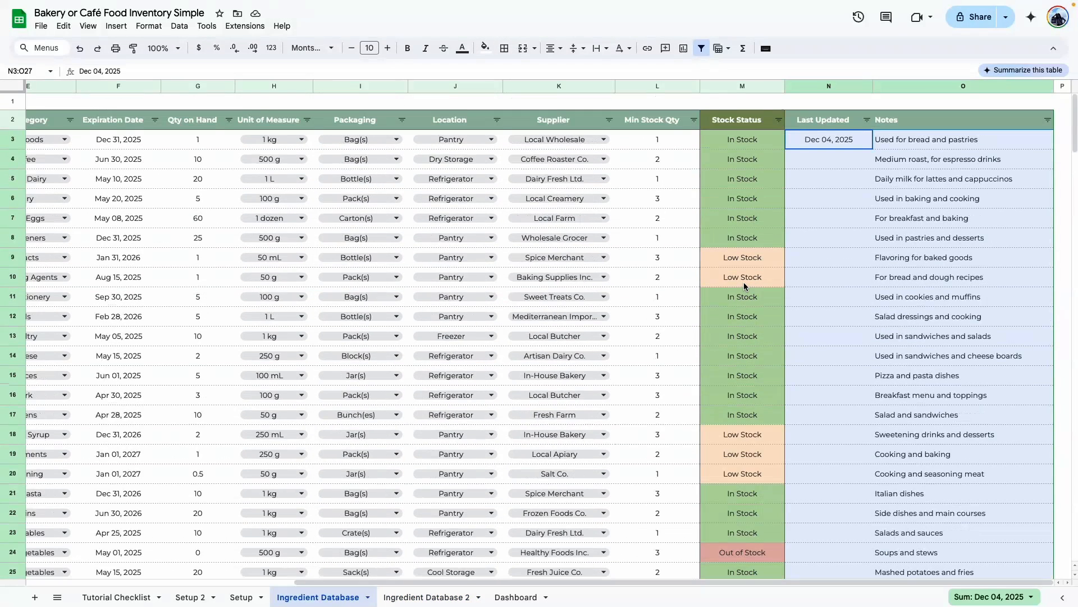
{"action": "left_click", "coordinate": [747, 140]}
{"action": "left_click", "coordinate": [717, 203]}
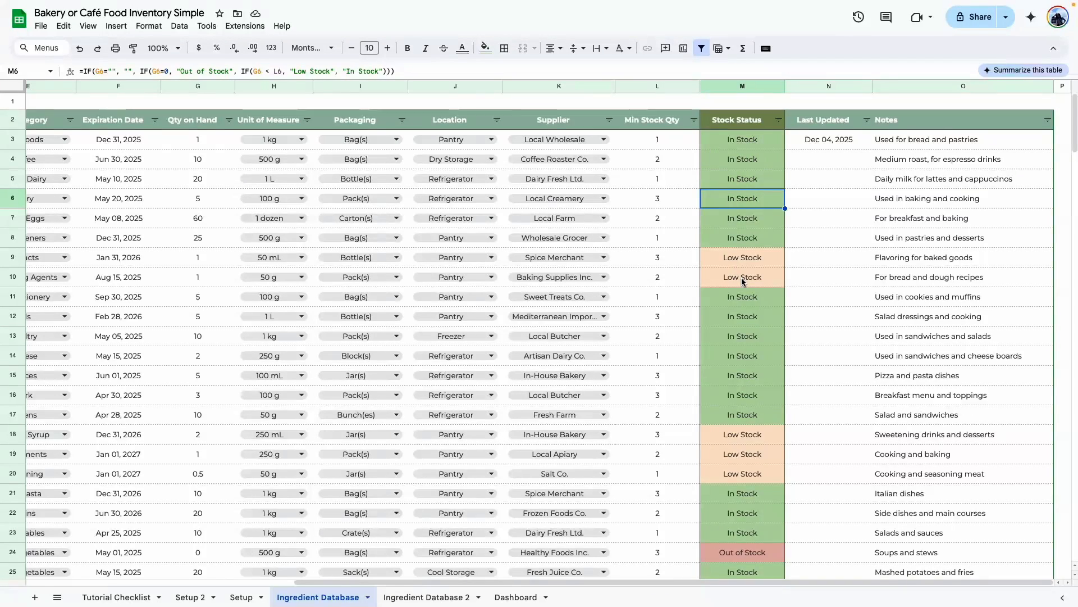
{"action": "scroll", "coordinate": [740, 380], "scroll_direction": "down", "scroll_amount": 3}
{"action": "left_click", "coordinate": [416, 597]}
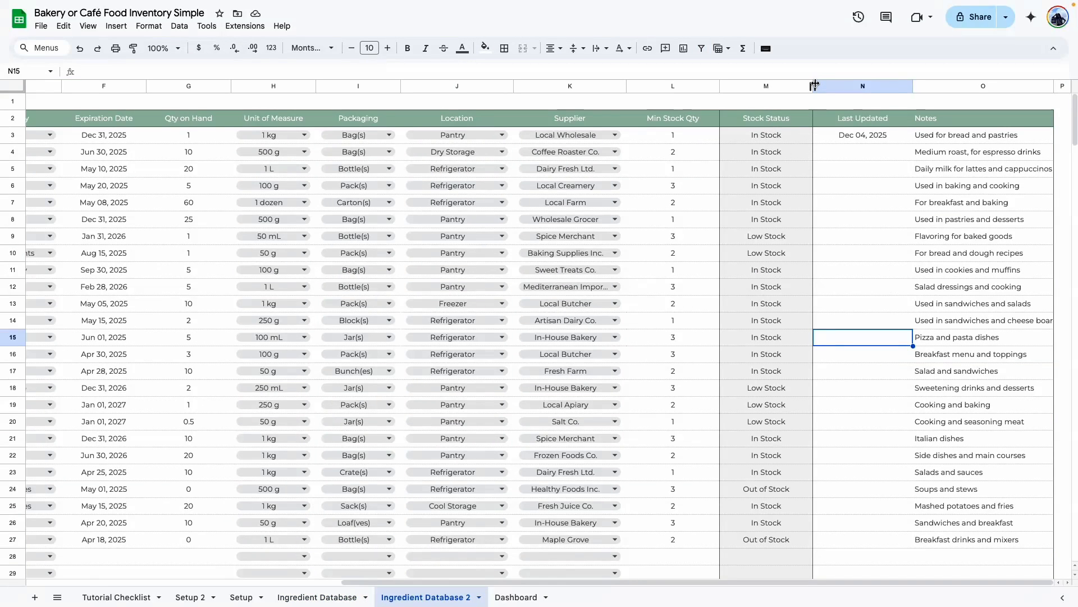
{"action": "left_click", "coordinate": [317, 596]}
{"action": "left_click", "coordinate": [773, 212]}
{"action": "scroll", "coordinate": [630, 98], "scroll_direction": "up", "scroll_amount": 3}
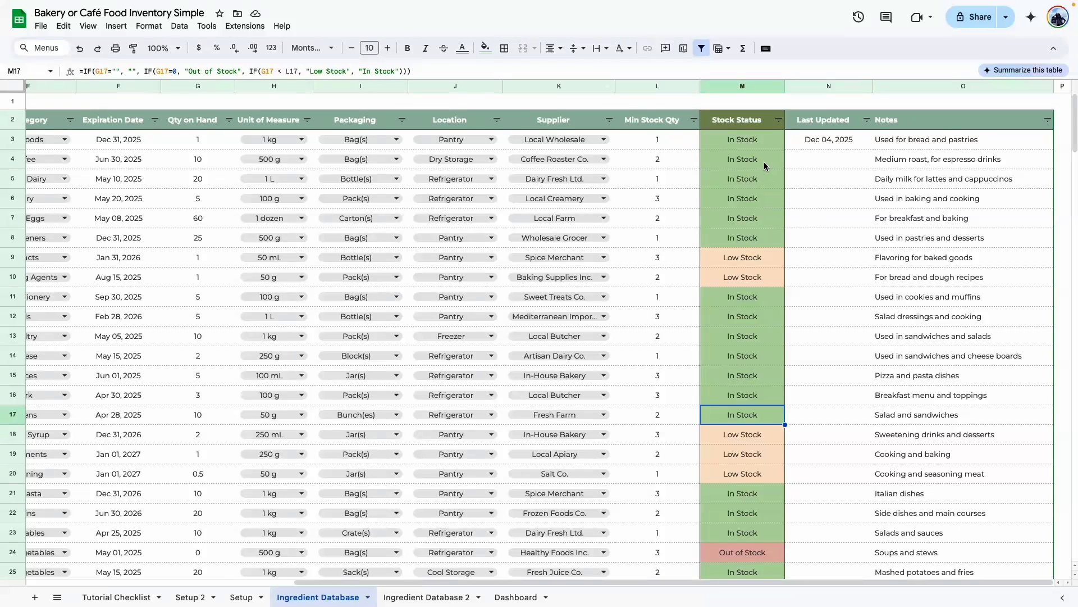
Examine the conditional format rules on M3 of Ingredient Database, including the settings of the Out of Stock rule
{"action": "left_click", "coordinate": [761, 138]}
{"action": "left_click", "coordinate": [486, 48]}
{"action": "left_click", "coordinate": [522, 262]}
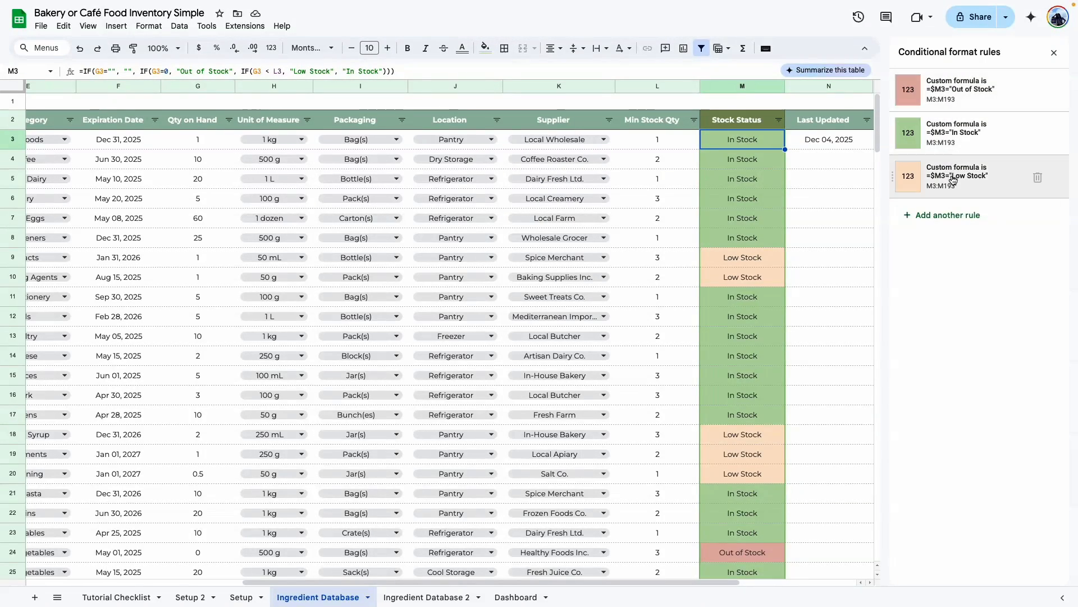
{"action": "left_click", "coordinate": [966, 100]}
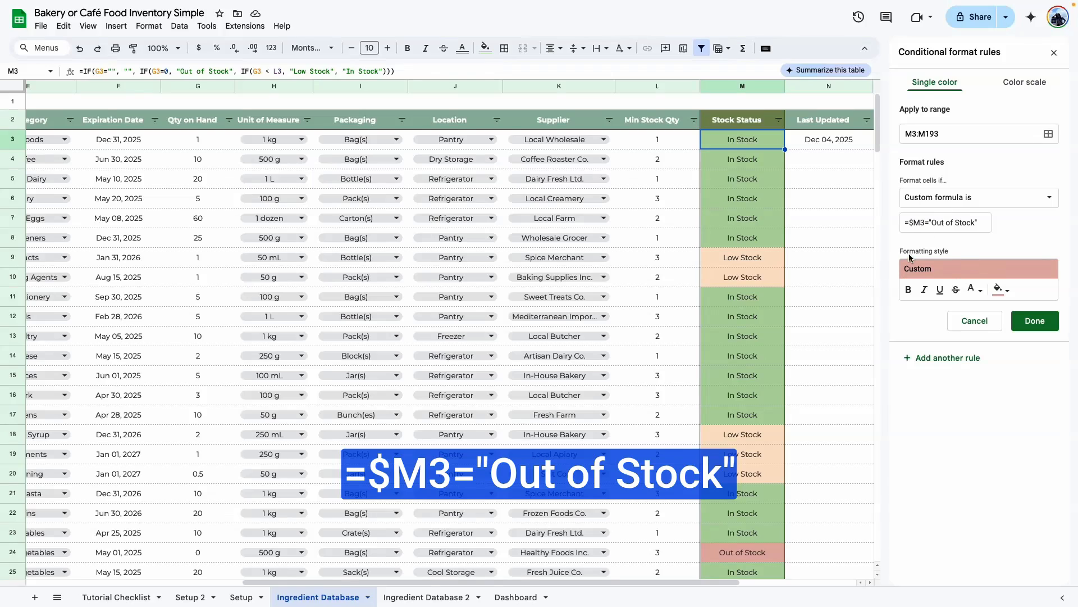
Add a conditional format rule to the Stock Status column of Ingredient Database 2 with the custom formula =$M3="Out of Stock"
{"action": "left_click_drag", "start_coordinate": [774, 135], "coordinate": [809, 328]}
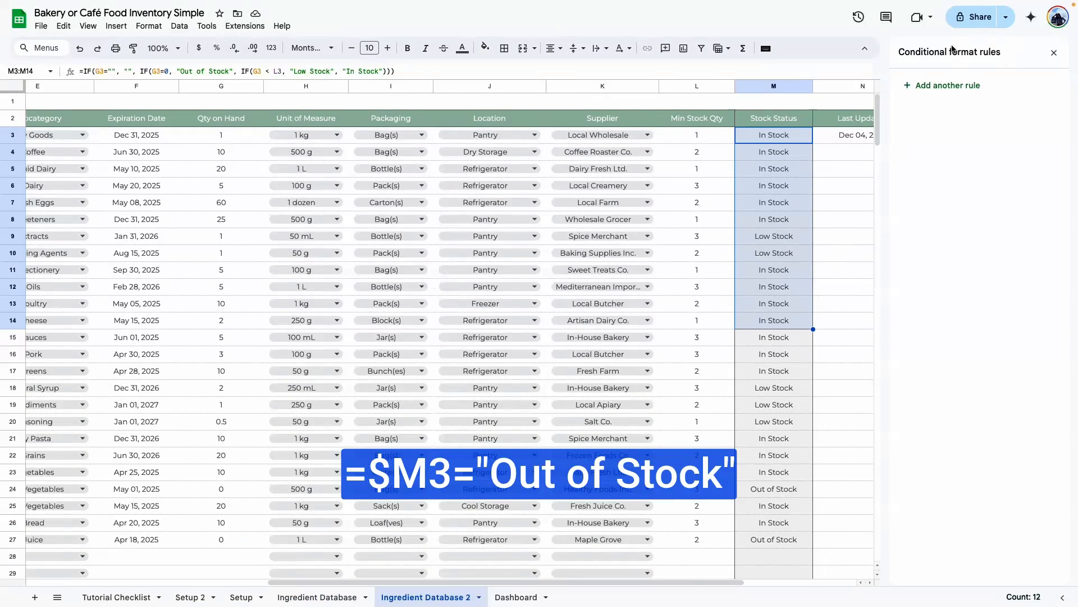
{"action": "left_click", "coordinate": [948, 85]}
{"action": "key", "text": "BackSpace"}
{"action": "key", "text": "BackSpace"}
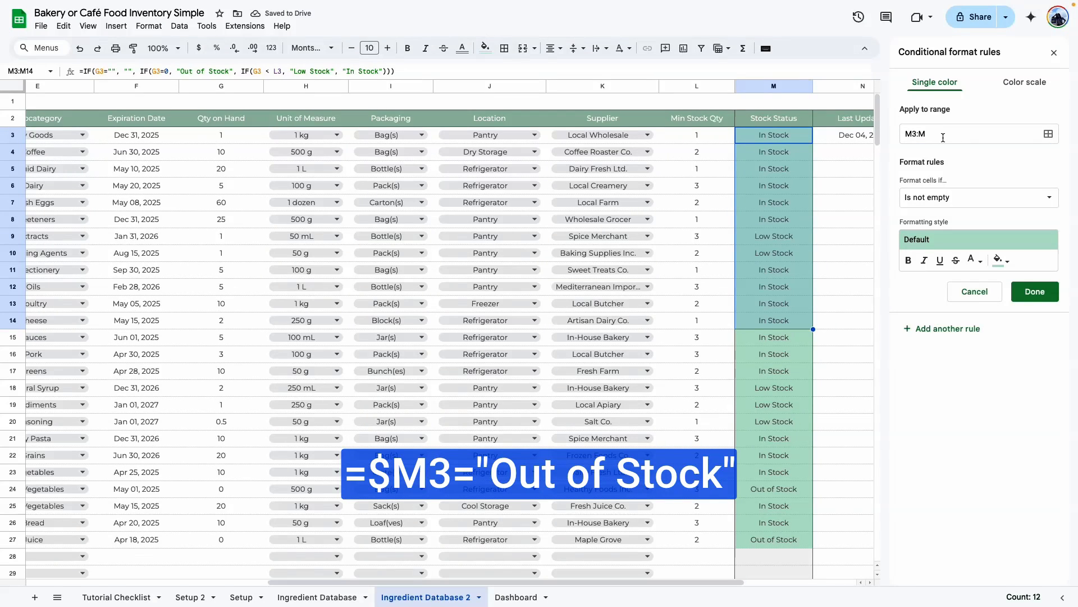
{"action": "left_click_drag", "start_coordinate": [727, 590], "coordinate": [849, 561]}
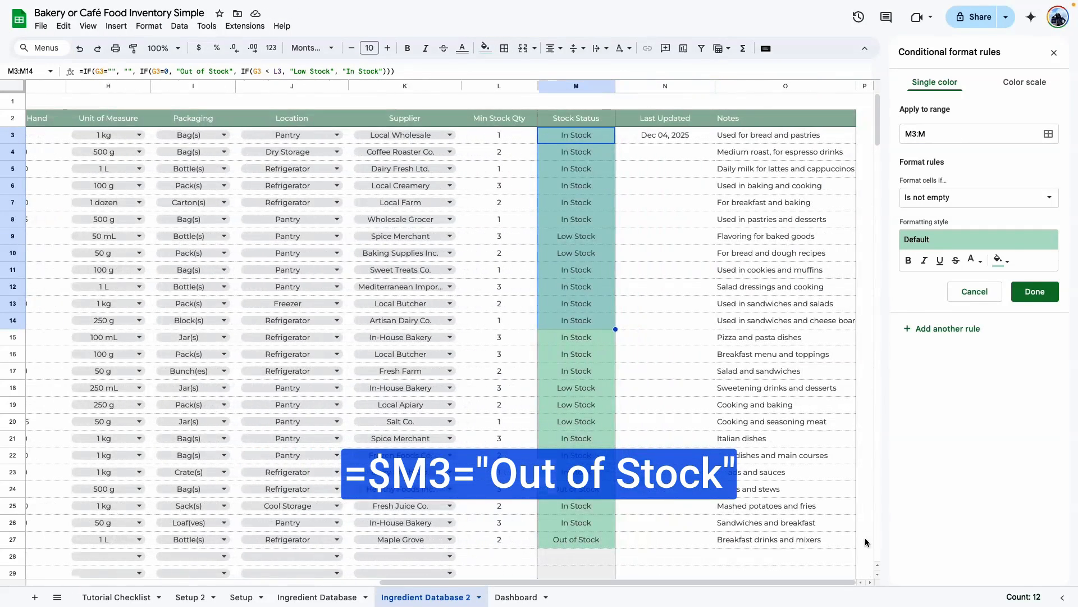
{"action": "left_click", "coordinate": [977, 197]}
{"action": "left_click", "coordinate": [941, 532]}
{"action": "left_click", "coordinate": [949, 223]}
{"action": "type", "text": "=$M3=\"Out of Stock\""}
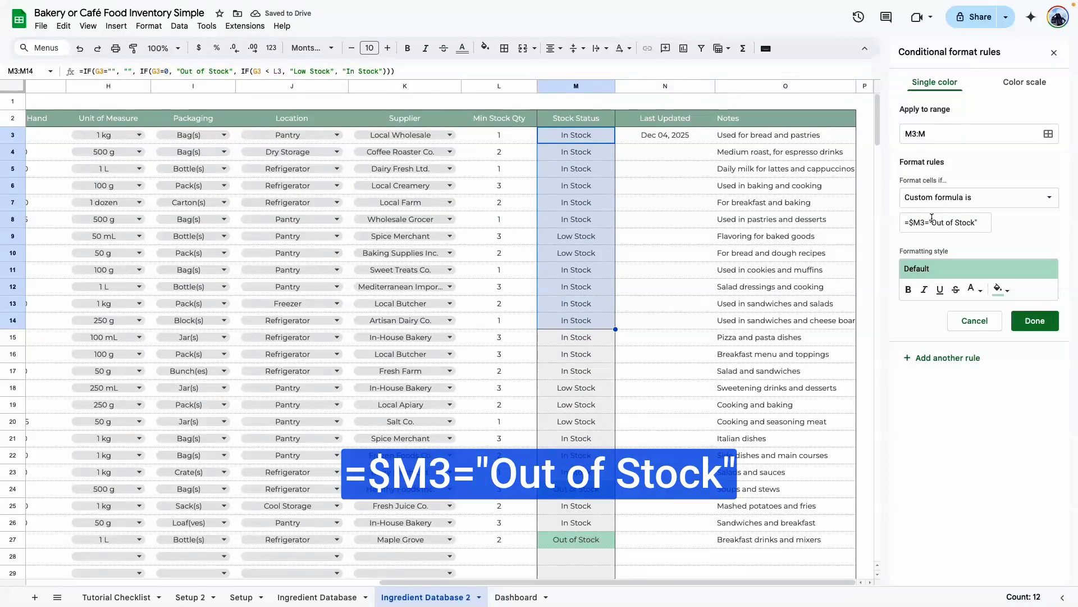
Give the Out of Stock rule a light red fill and extend its range to M3:M252
{"action": "left_click", "coordinate": [569, 136]}
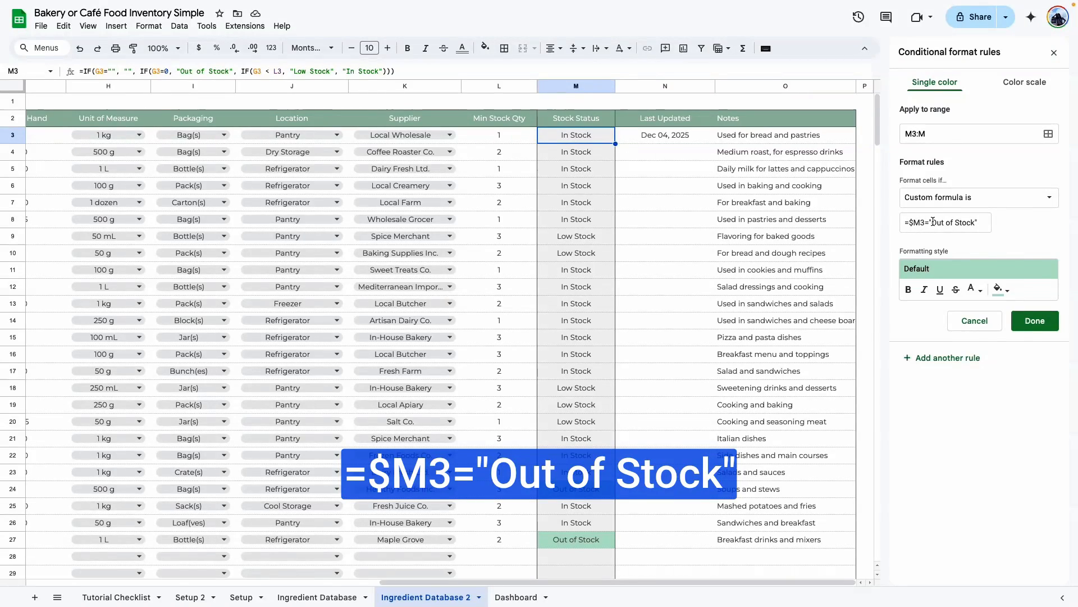
{"action": "left_click", "coordinate": [1011, 295]}
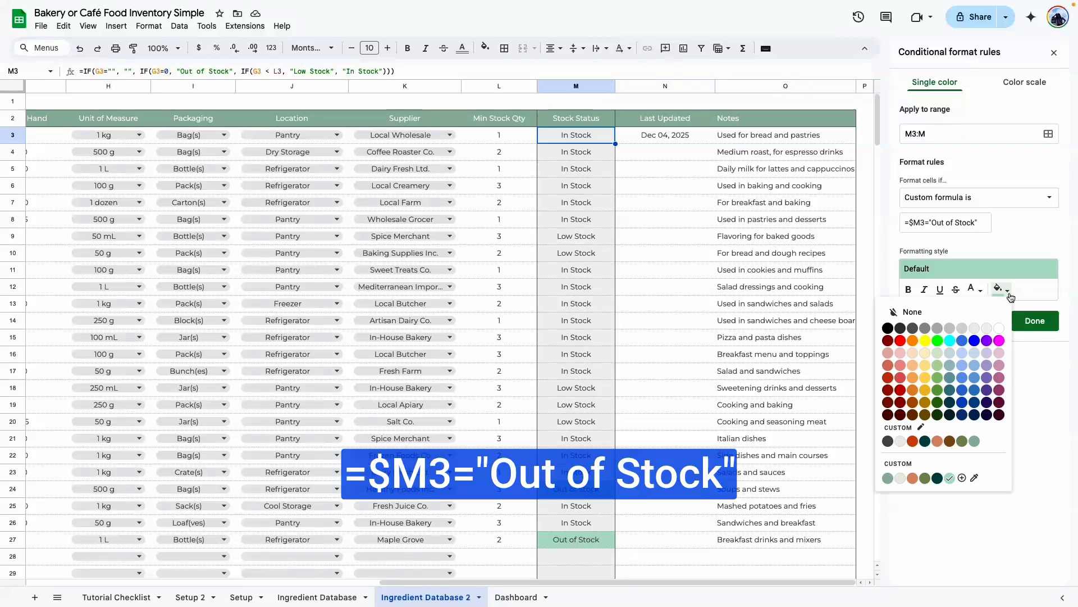
{"action": "left_click", "coordinate": [887, 368]}
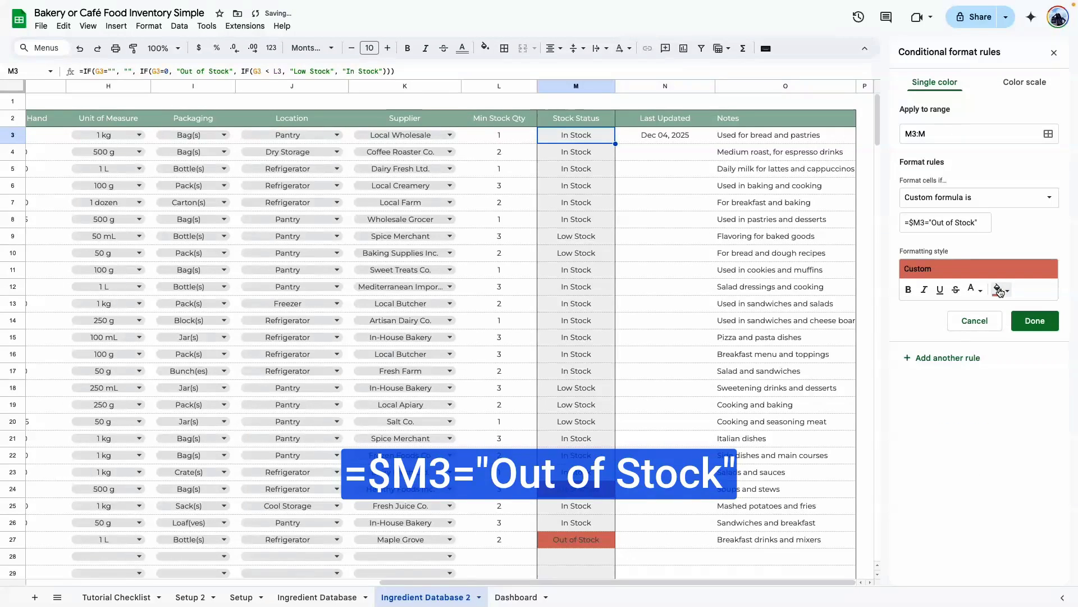
{"action": "left_click", "coordinate": [1002, 290]}
{"action": "left_click", "coordinate": [888, 354]}
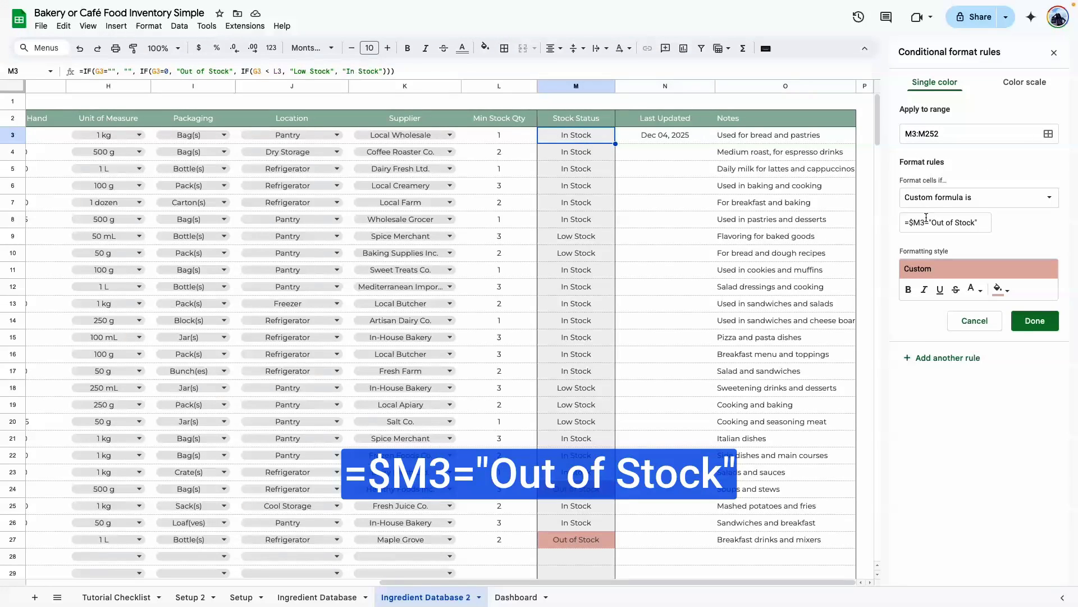
Set up another rule for M3:M252 with the custom formula =$M3="In Stock" and a light green fill
{"action": "left_click_drag", "start_coordinate": [933, 222], "coordinate": [968, 222]}
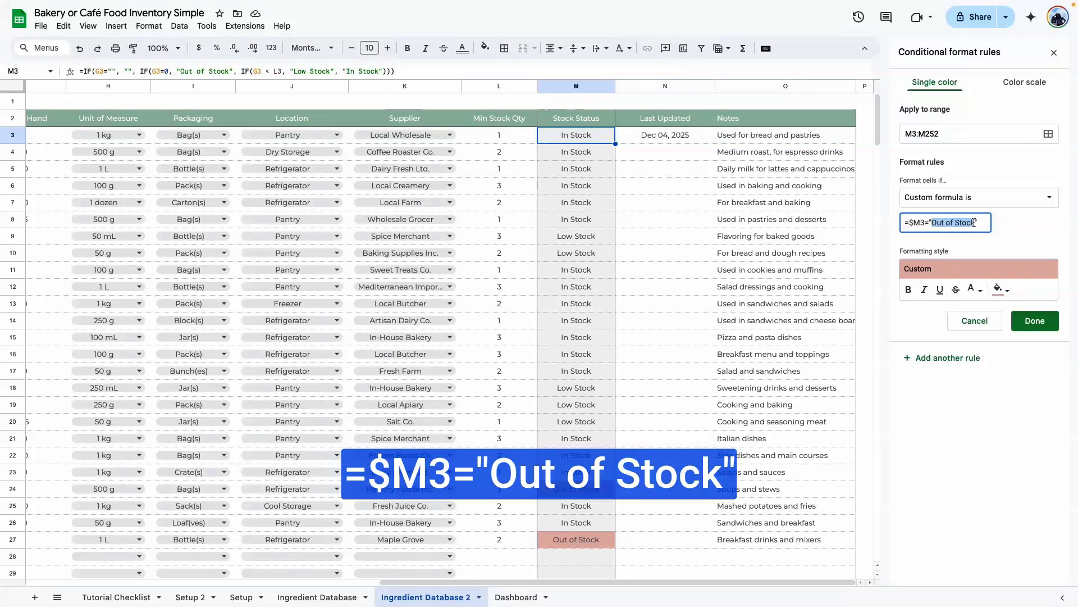
{"action": "left_click", "coordinate": [975, 223]}
{"action": "left_click_drag", "start_coordinate": [955, 222], "coordinate": [932, 222]}
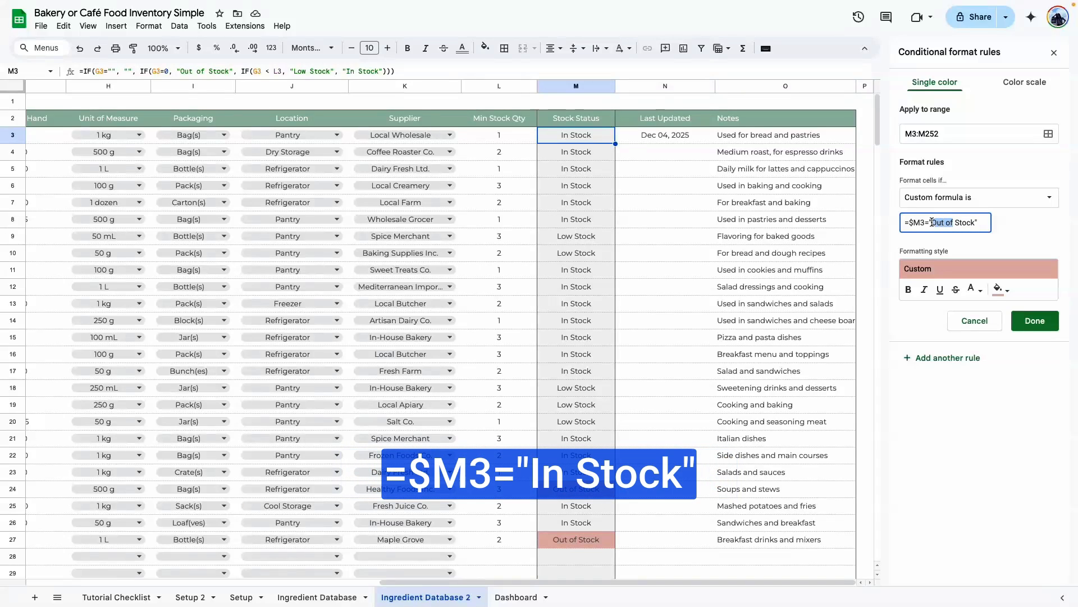
{"action": "type", "text": "In"}
{"action": "left_click", "coordinate": [1008, 291]}
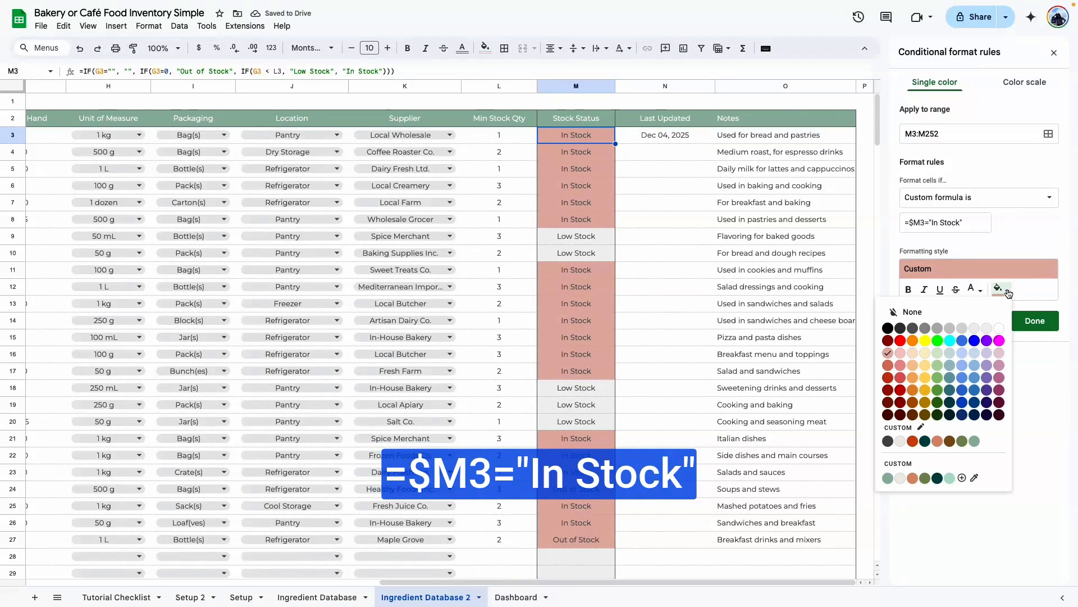
{"action": "left_click", "coordinate": [938, 354]}
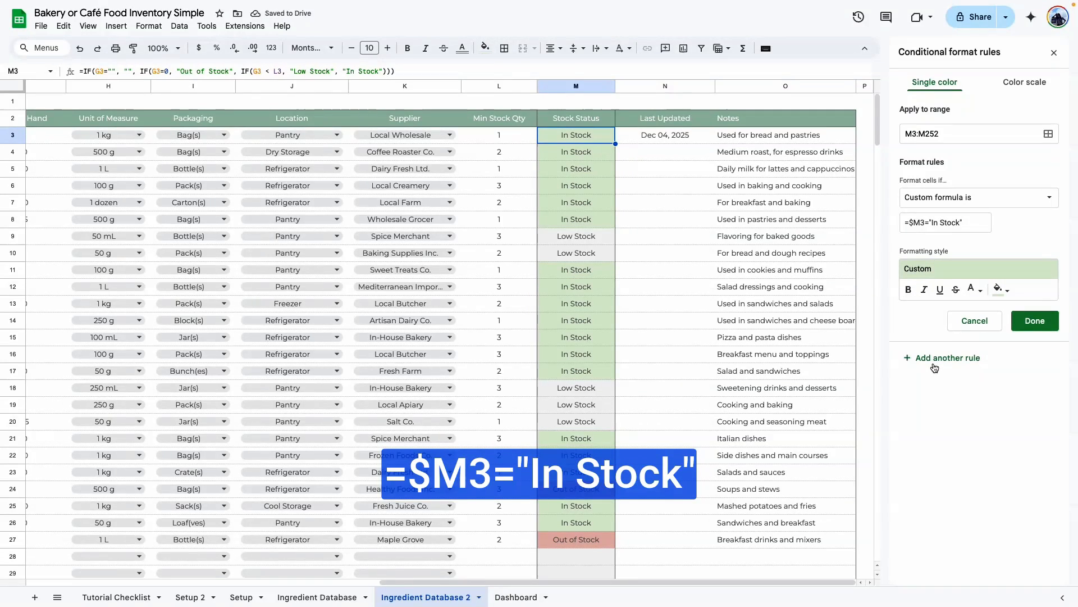
Add a third rule for M3:M252 with the custom formula =$M3="Low Stock" and a light orange fill, and finish the rules
{"action": "left_click", "coordinate": [936, 362]}
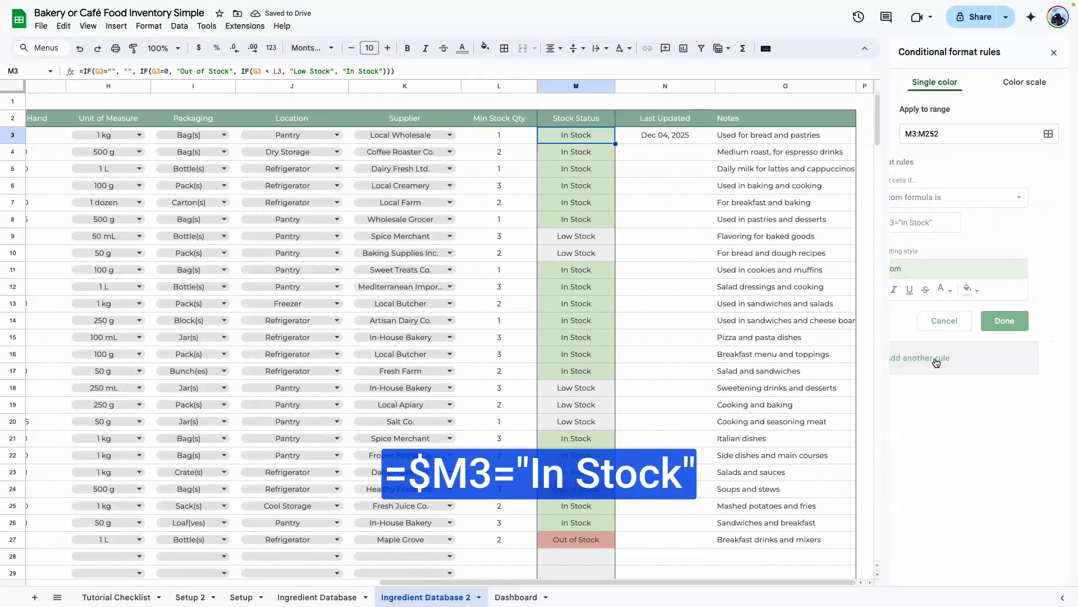
{"action": "left_click", "coordinate": [935, 222]}
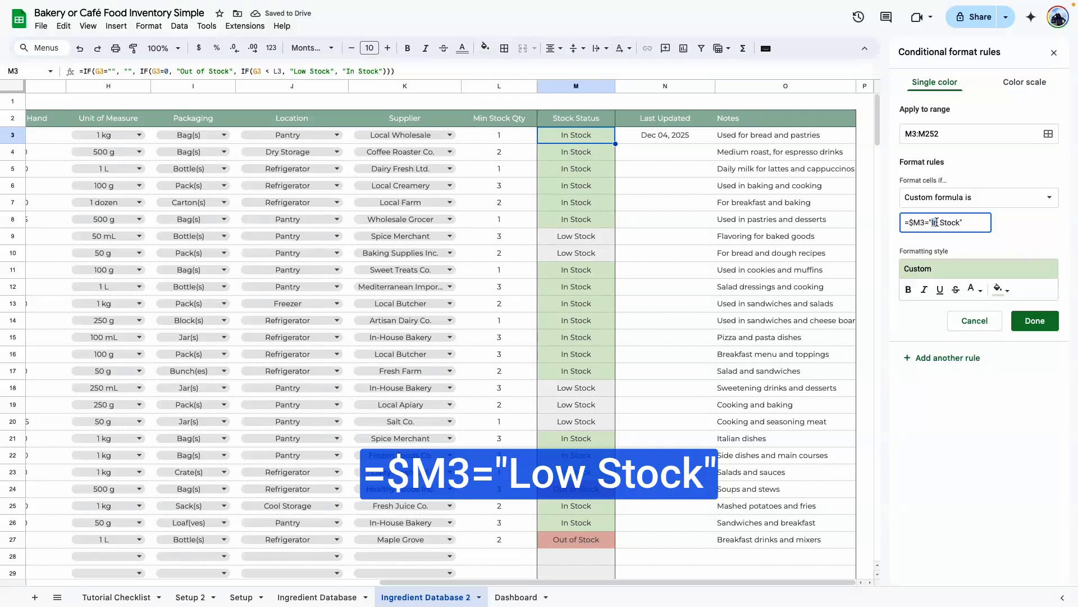
{"action": "type", "text": "Low"}
{"action": "left_click", "coordinate": [1002, 290]}
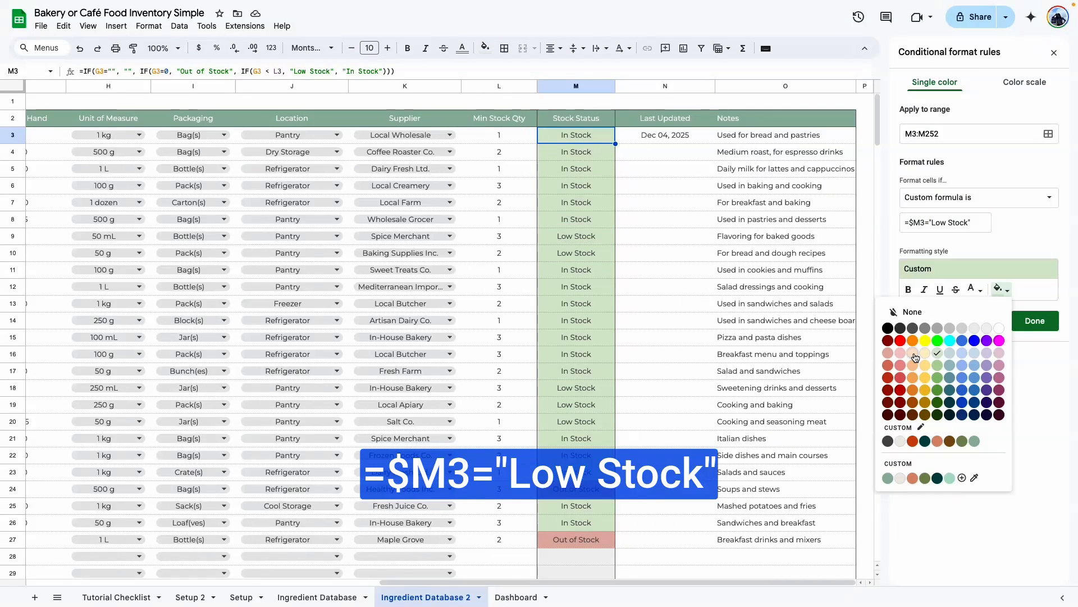
{"action": "left_click", "coordinate": [913, 353]}
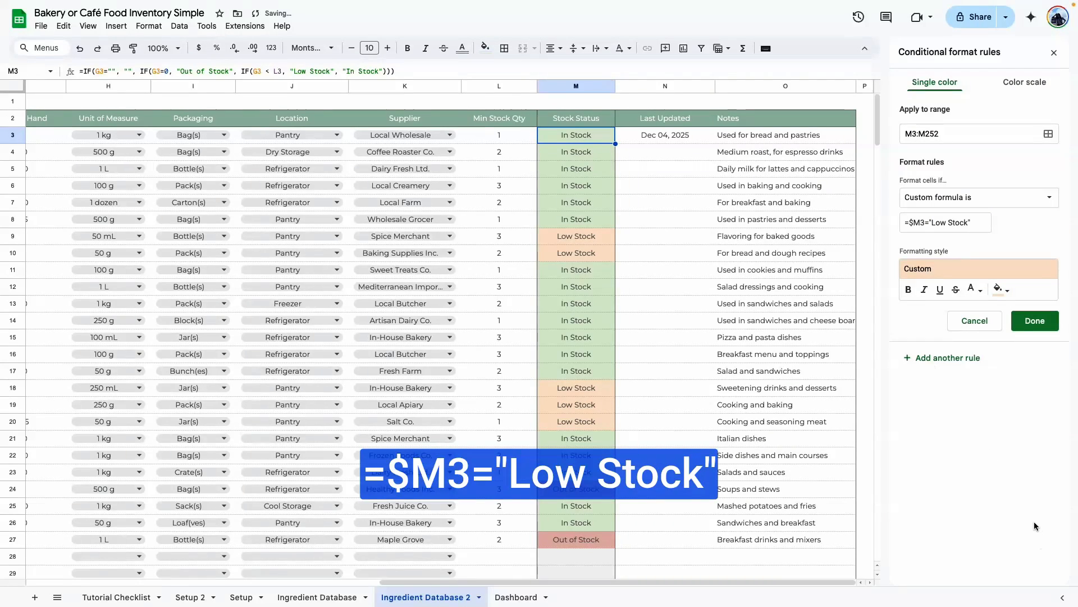
{"action": "left_click", "coordinate": [1036, 321]}
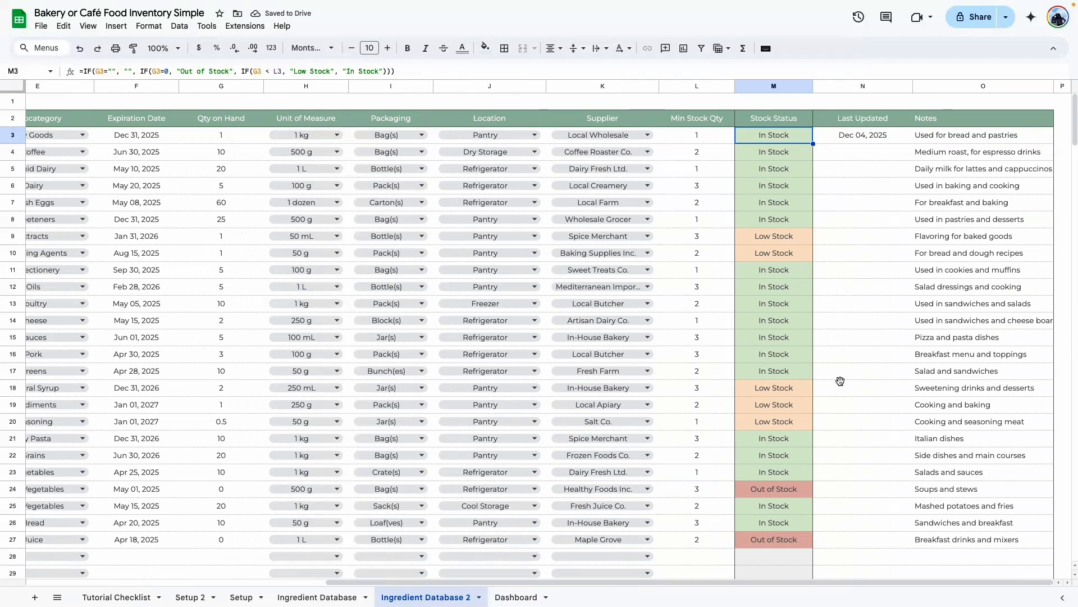
{"action": "left_click", "coordinate": [842, 381]}
{"action": "scroll", "coordinate": [843, 380], "scroll_direction": "down", "scroll_amount": 5}
{"action": "scroll", "coordinate": [842, 378], "scroll_direction": "up", "scroll_amount": 5}
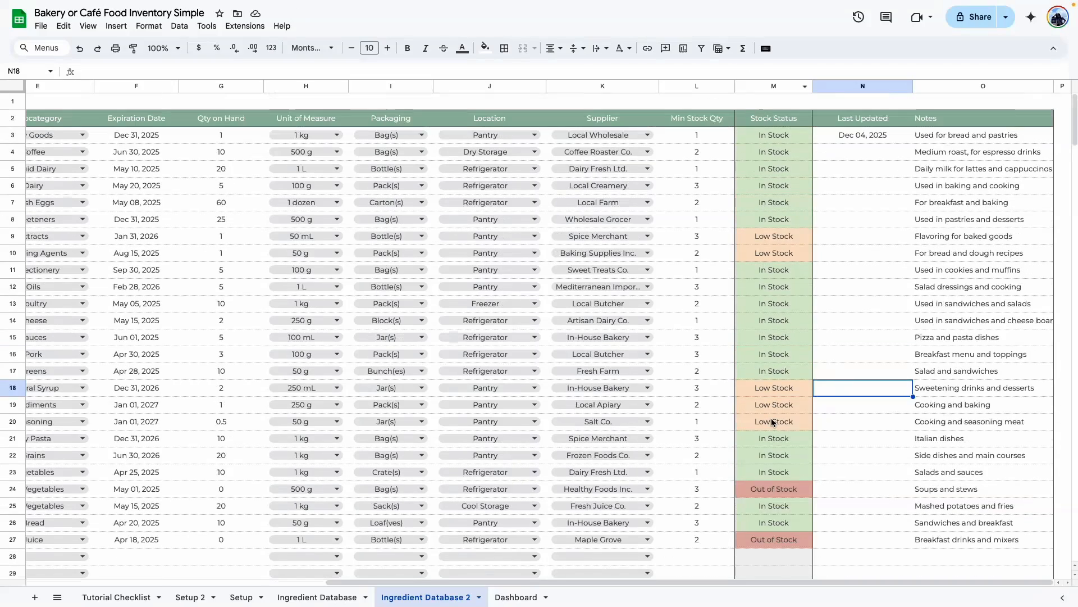
{"action": "scroll", "coordinate": [766, 414], "scroll_direction": "down", "scroll_amount": 2}
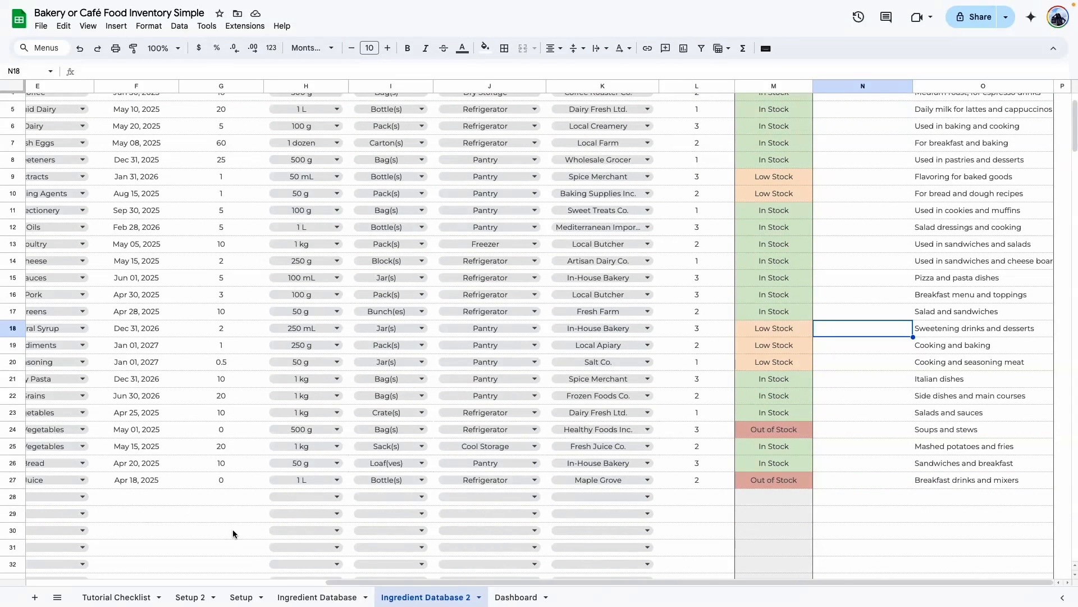
Test the Stock Status formula in row 28 by entering a Qty on Hand of 20 and a Min Stock Qty of 21
{"action": "left_click", "coordinate": [188, 501]}
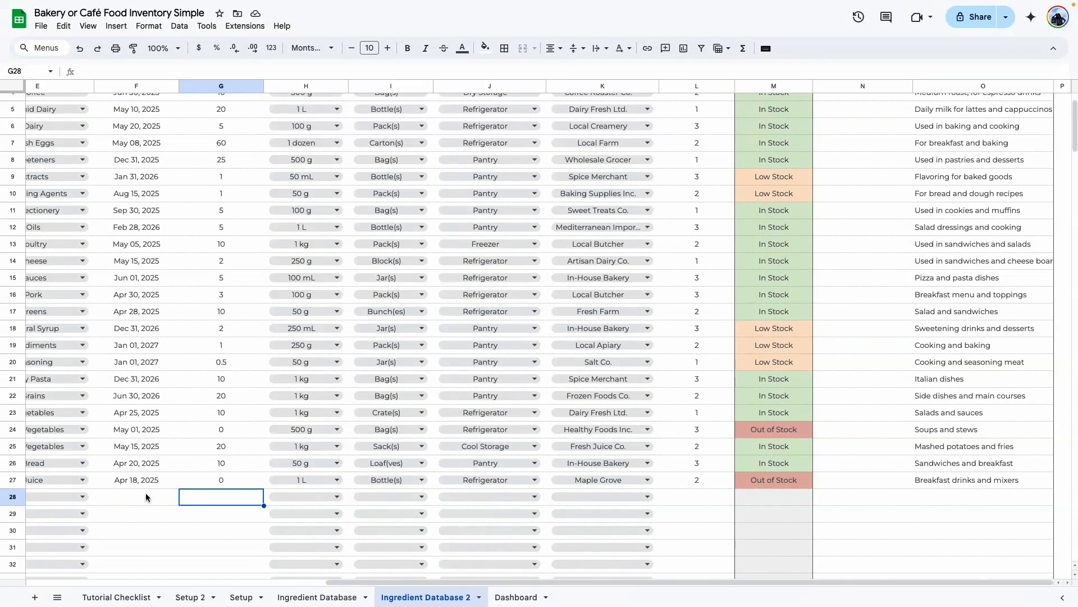
{"action": "type", "text": "20"}
{"action": "left_click", "coordinate": [712, 499]}
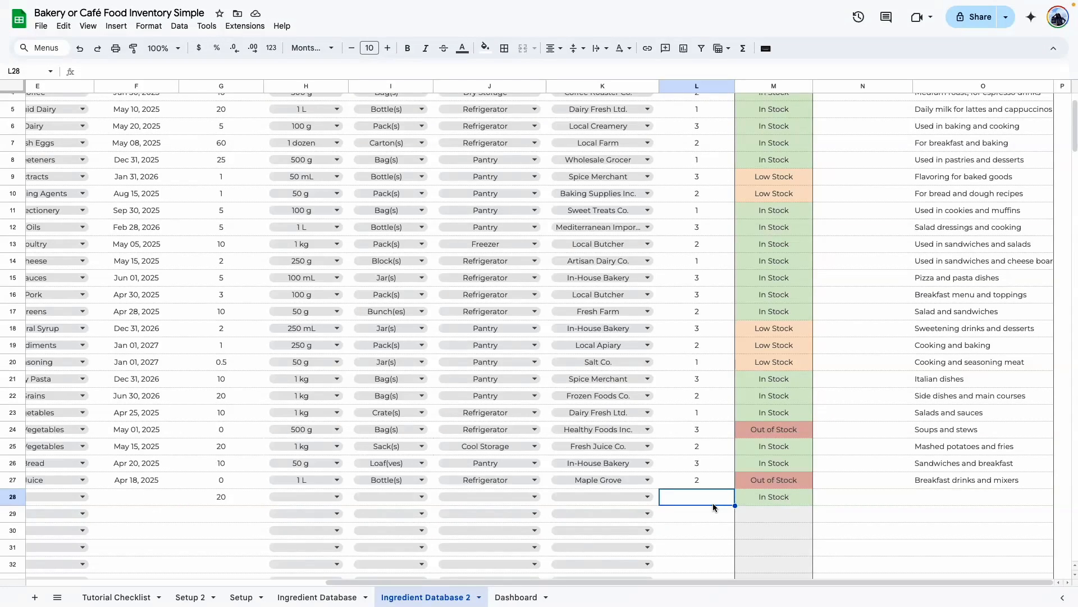
{"action": "type", "text": "21"}
{"action": "key", "text": "Return"}
{"action": "left_click", "coordinate": [854, 514]}
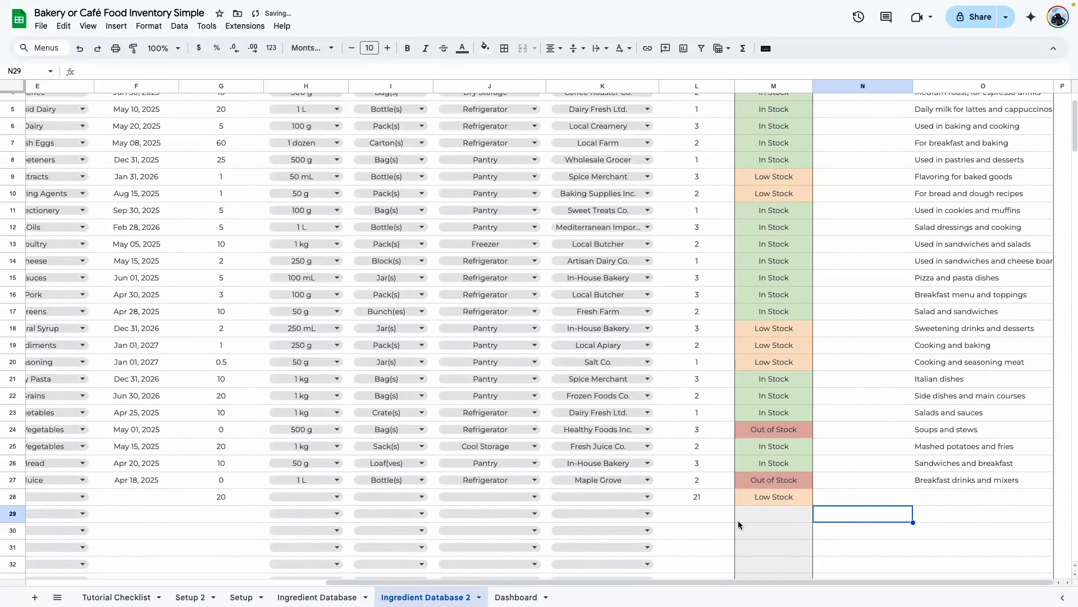
{"action": "left_click", "coordinate": [712, 503]}
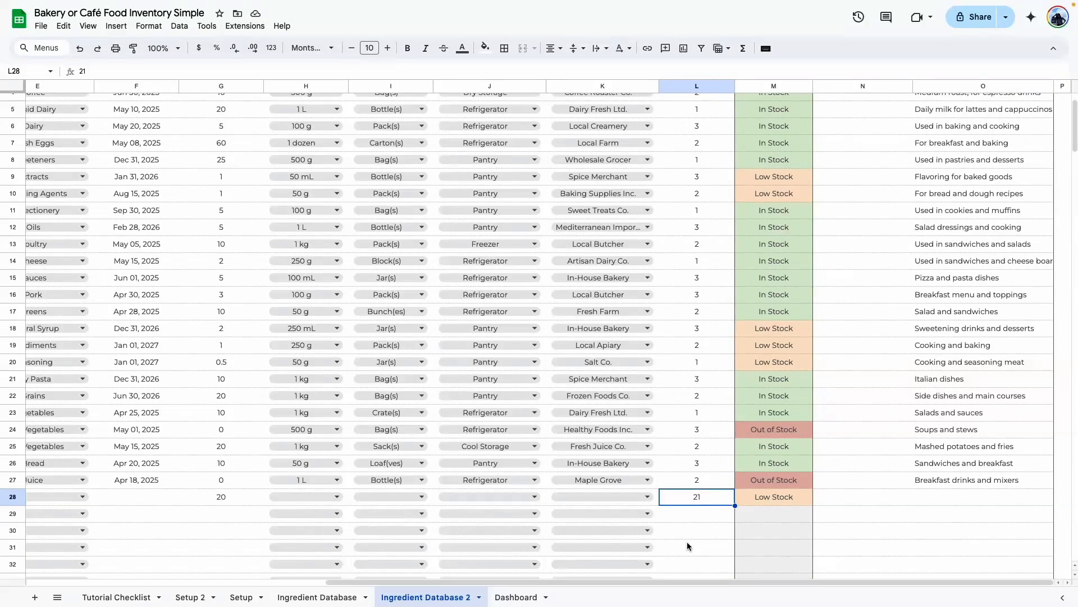
{"action": "scroll", "coordinate": [828, 429], "scroll_direction": "up", "scroll_amount": 2}
Mark Database table and Add data validation rules as done in the Tutorial Checklist
{"action": "left_click", "coordinate": [314, 597]}
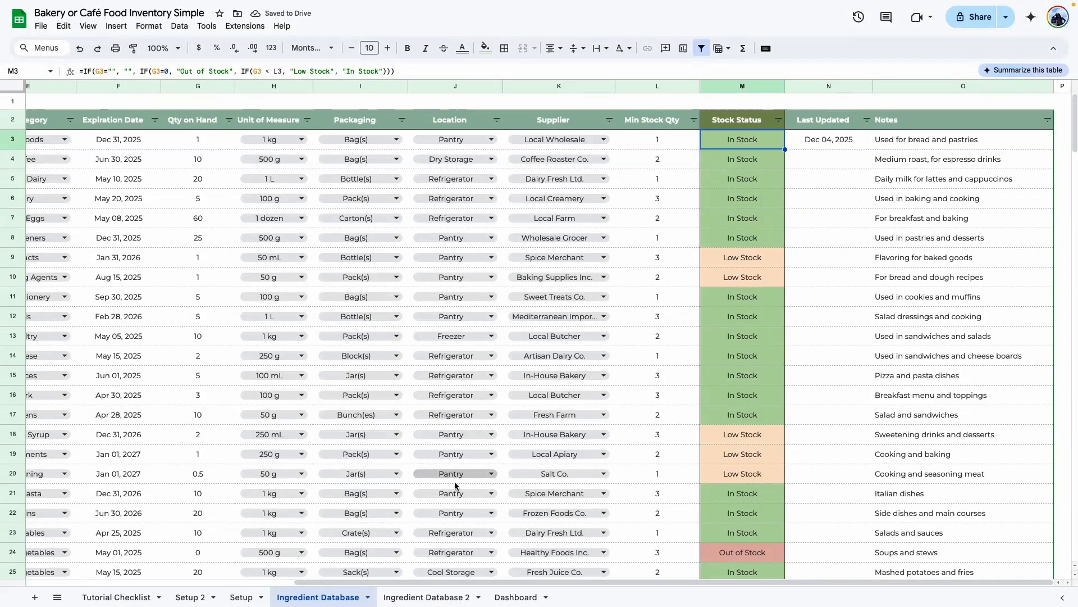
{"action": "left_click_drag", "start_coordinate": [657, 583], "coordinate": [269, 588]}
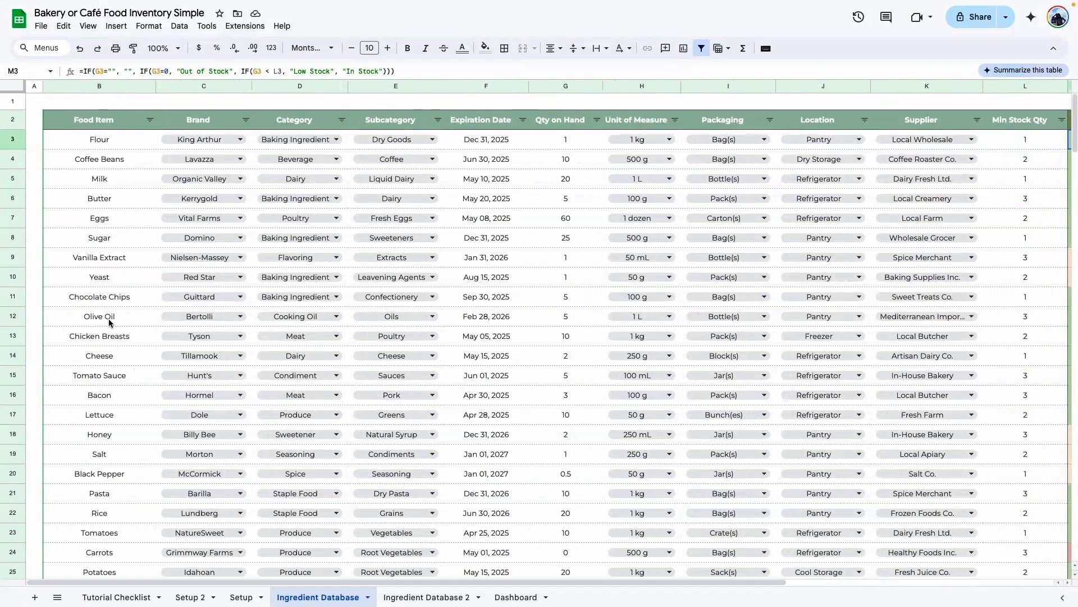
{"action": "left_click", "coordinate": [130, 597]}
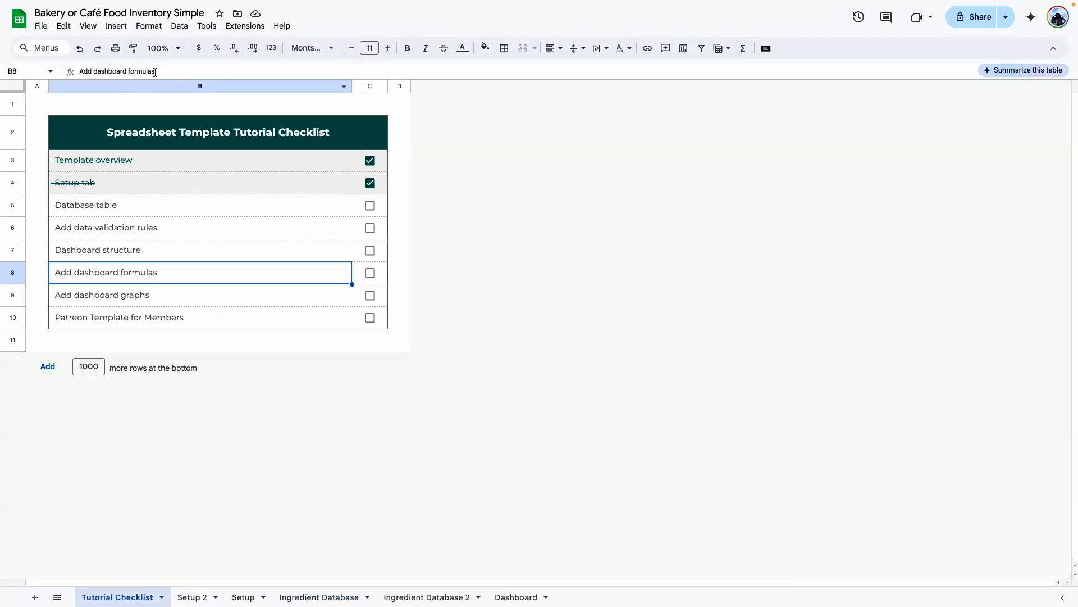
{"action": "left_click", "coordinate": [181, 48]}
{"action": "left_click", "coordinate": [161, 177]}
{"action": "left_click", "coordinate": [209, 272]}
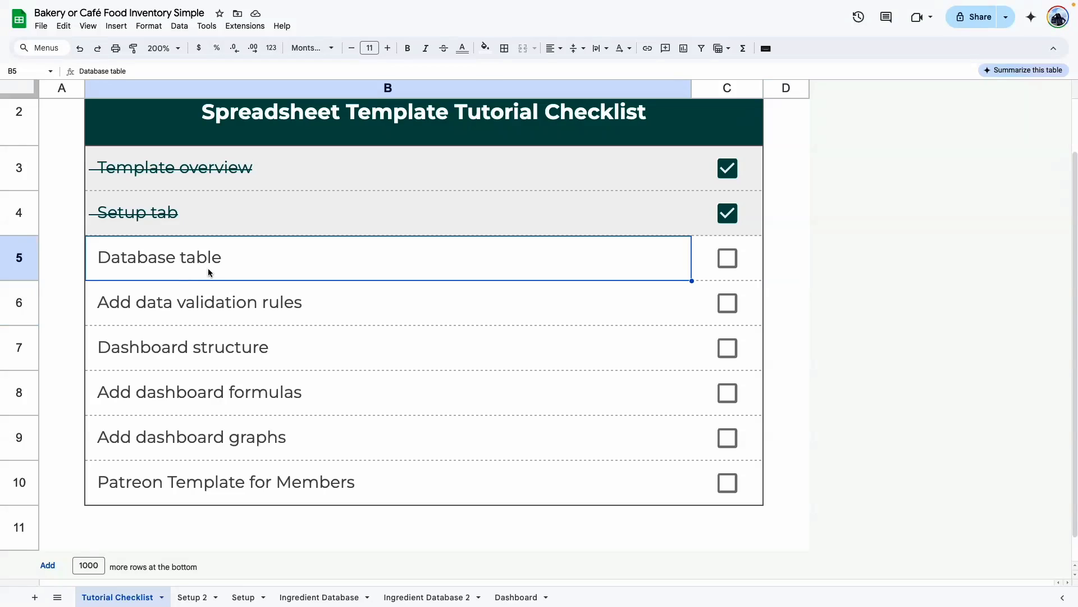
{"action": "left_click", "coordinate": [728, 258]}
{"action": "left_click", "coordinate": [263, 326]}
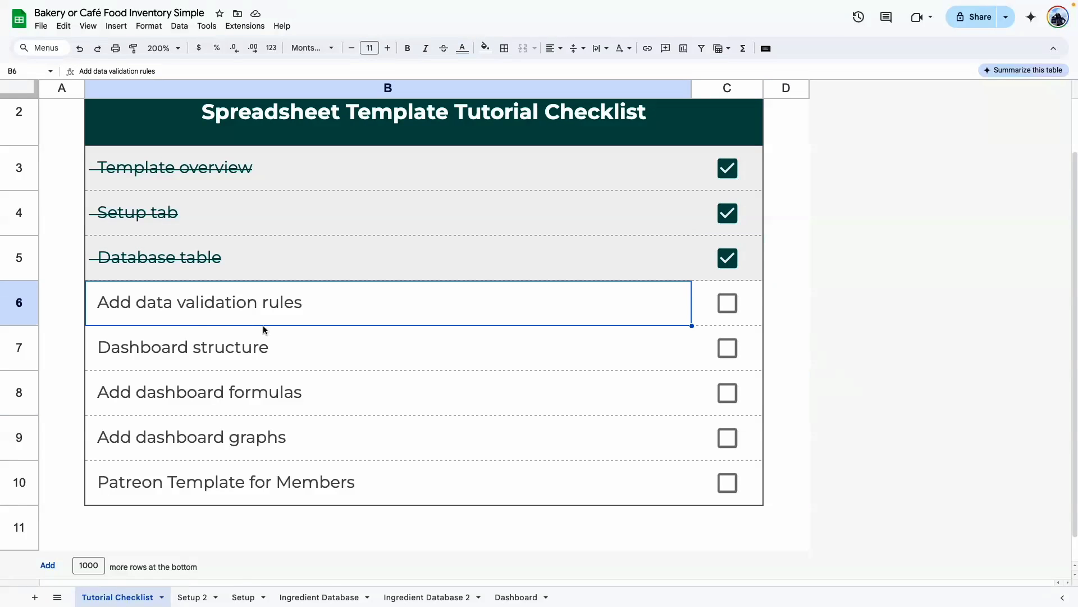
{"action": "left_click", "coordinate": [795, 342]}
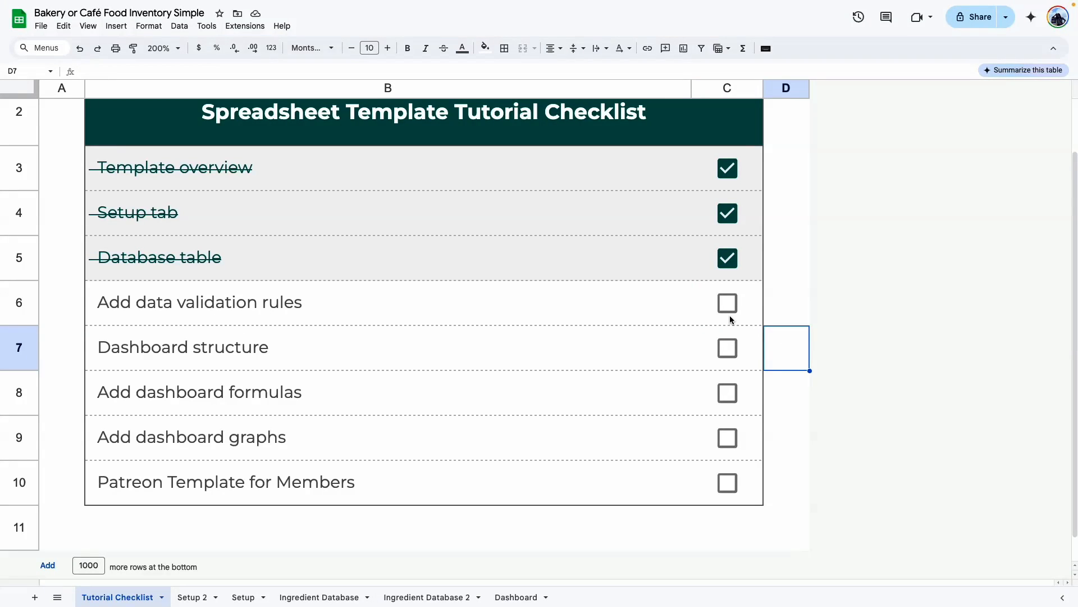
{"action": "left_click", "coordinate": [522, 286]}
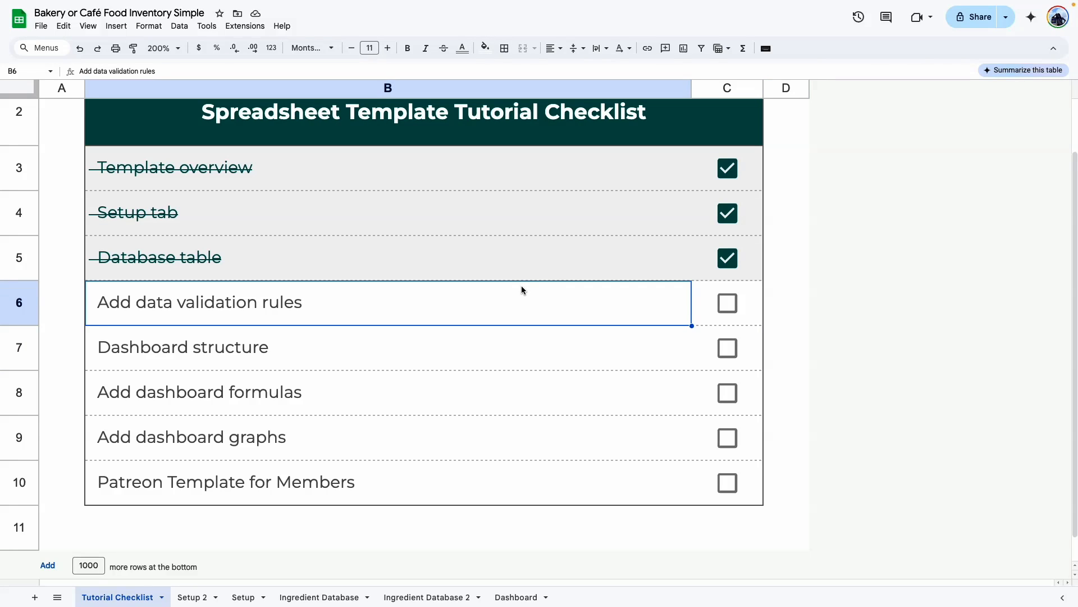
{"action": "left_click", "coordinate": [721, 302]}
{"action": "left_click", "coordinate": [315, 335]}
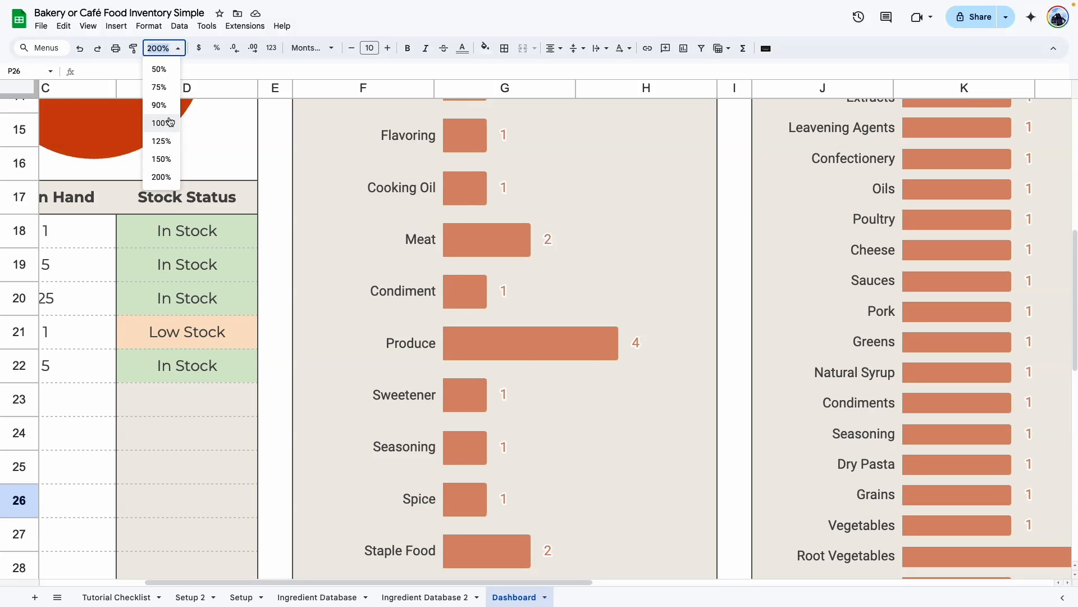
Add a new blank sheet and format all its cells in Montserrat, centred horizontally and vertically in the middle
{"action": "left_click", "coordinate": [162, 123]}
{"action": "left_click_drag", "start_coordinate": [651, 582], "coordinate": [539, 583]}
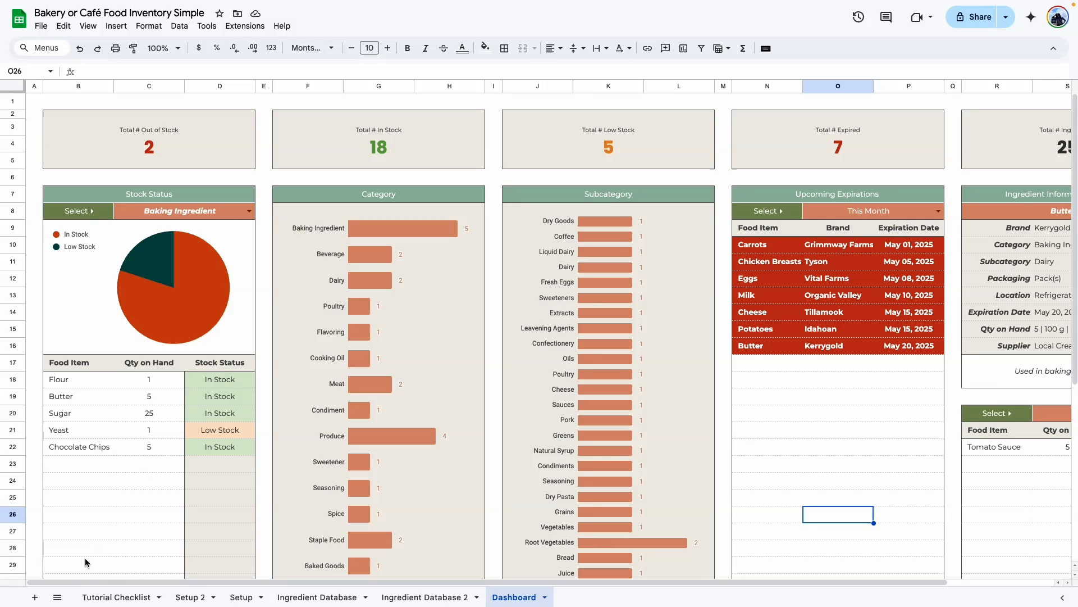
{"action": "left_click", "coordinate": [35, 597]}
{"action": "left_click", "coordinate": [13, 88]}
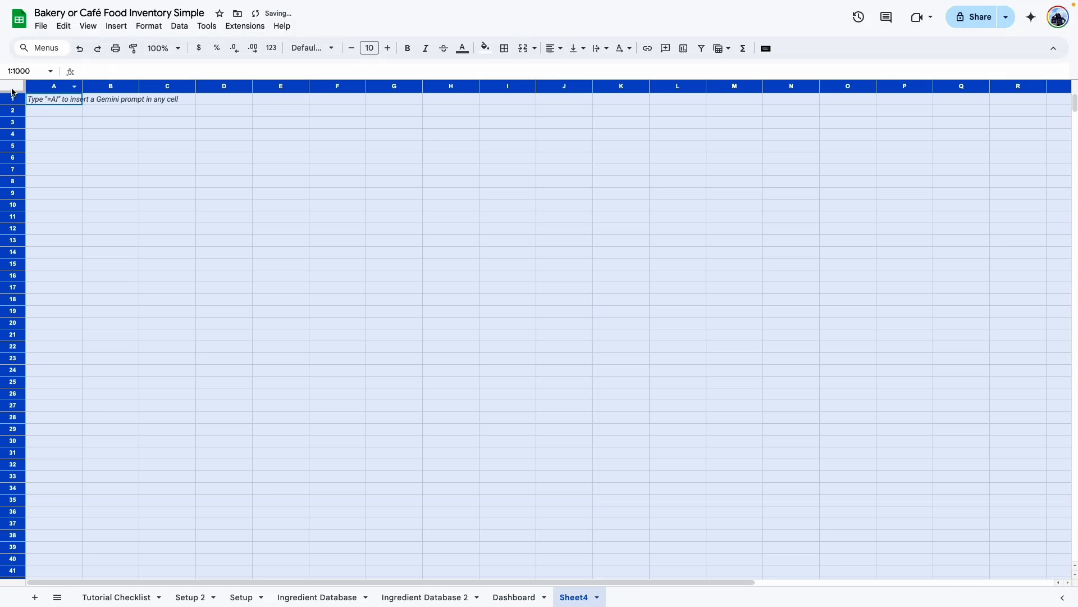
{"action": "left_click", "coordinate": [311, 48]}
{"action": "left_click", "coordinate": [361, 161]}
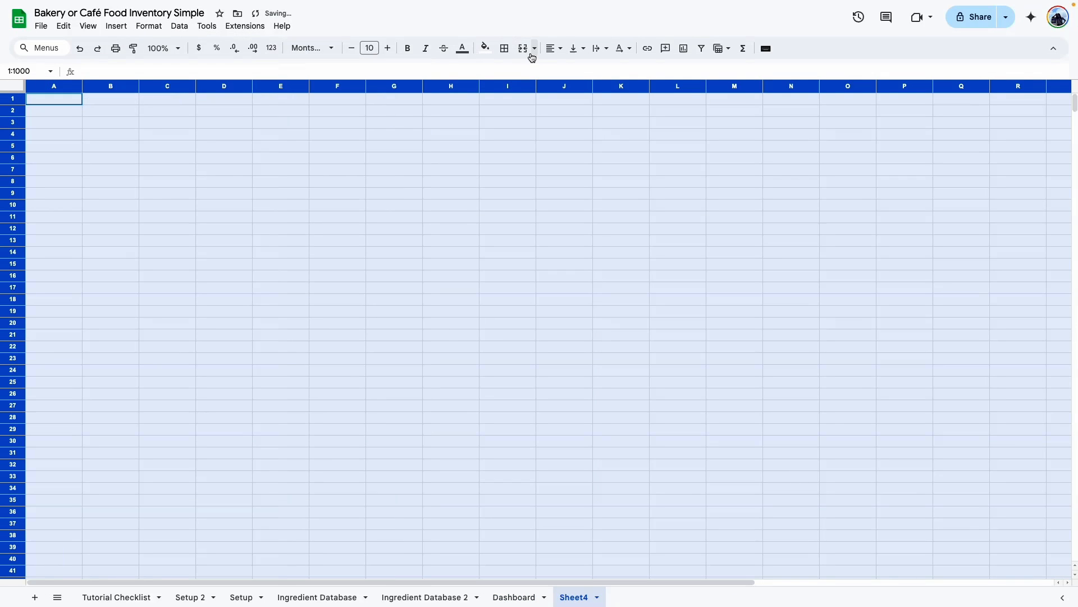
{"action": "left_click", "coordinate": [553, 48]}
{"action": "left_click", "coordinate": [578, 49]}
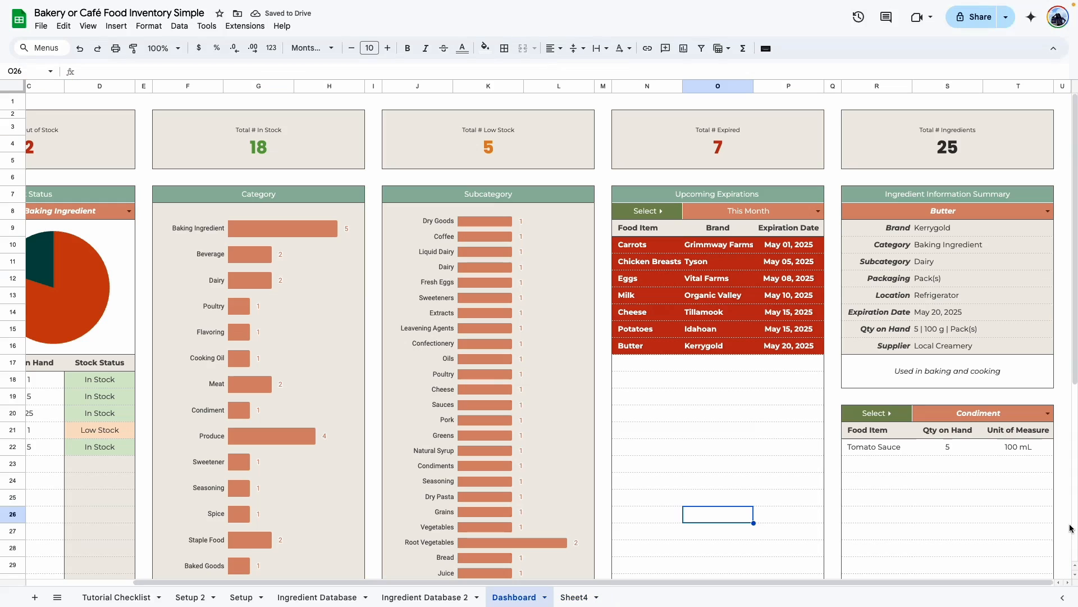
Trim the new sheet to 45 rows and columns A to U like the Dashboard, and set the row height to 30 pixels
{"action": "scroll", "coordinate": [732, 526], "scroll_direction": "down", "scroll_amount": 5}
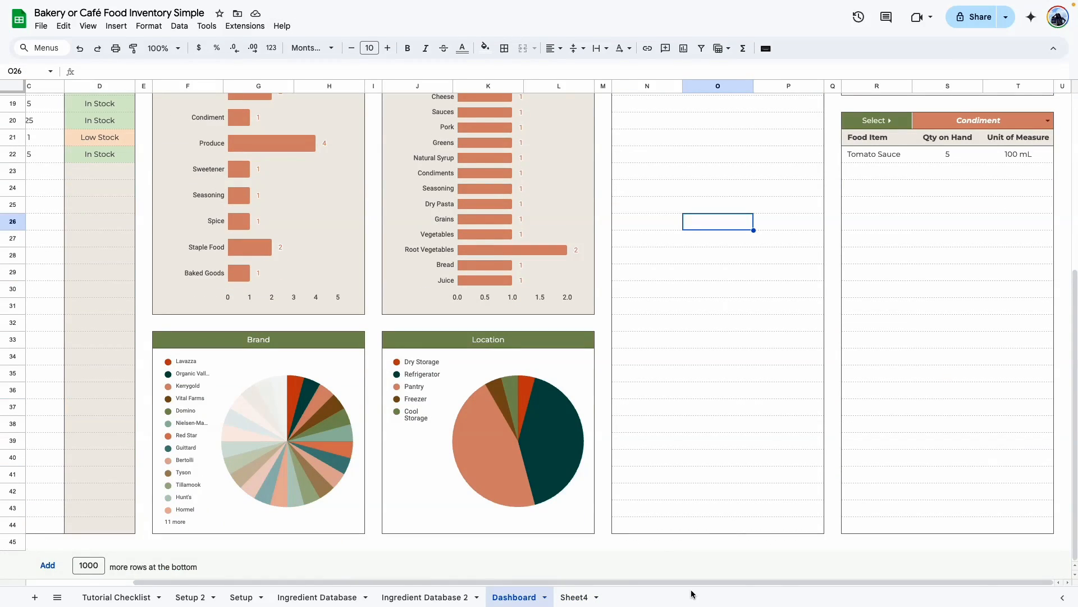
{"action": "left_click", "coordinate": [574, 596]}
{"action": "right_click", "coordinate": [21, 452]}
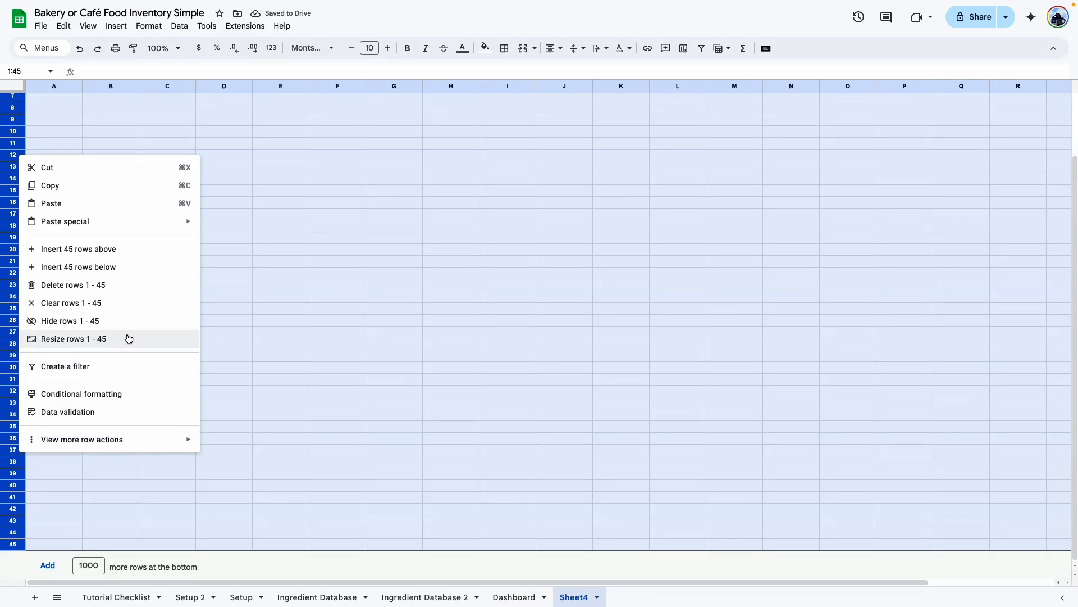
{"action": "left_click", "coordinate": [127, 337]}
{"action": "left_click", "coordinate": [528, 298]}
{"action": "double_click", "coordinate": [528, 298]}
{"action": "type", "text": "30"}
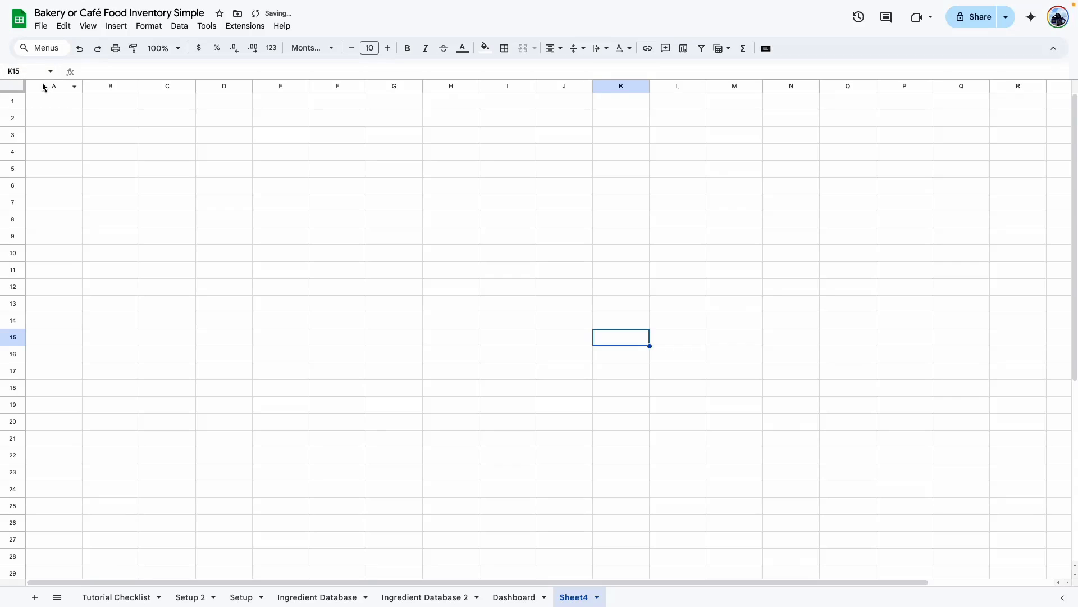
Set the width of the new sheet's outer columns A and U to 30 pixels
{"action": "left_click", "coordinate": [43, 87]}
{"action": "left_click", "coordinate": [1035, 581]}
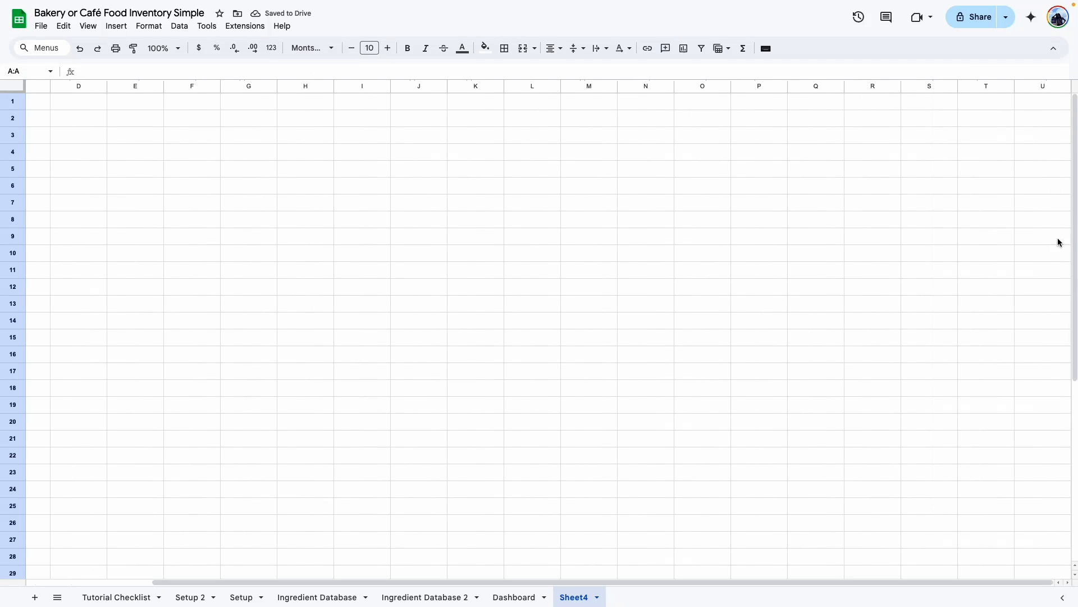
{"action": "left_click", "coordinate": [1040, 87], "text": "super"}
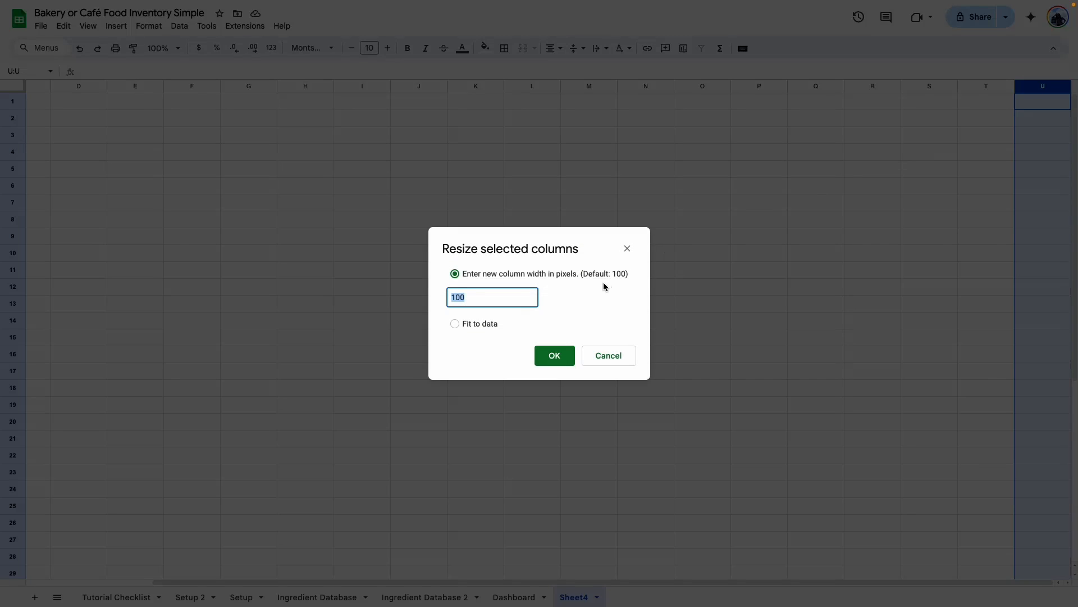
{"action": "type", "text": "30"}
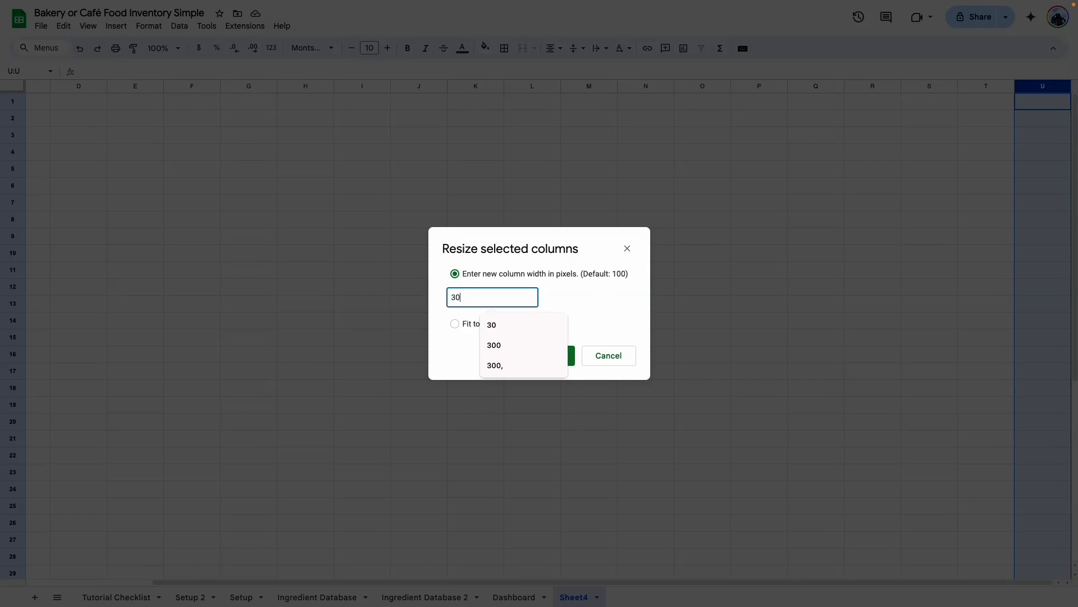
{"action": "key", "text": "Return"}
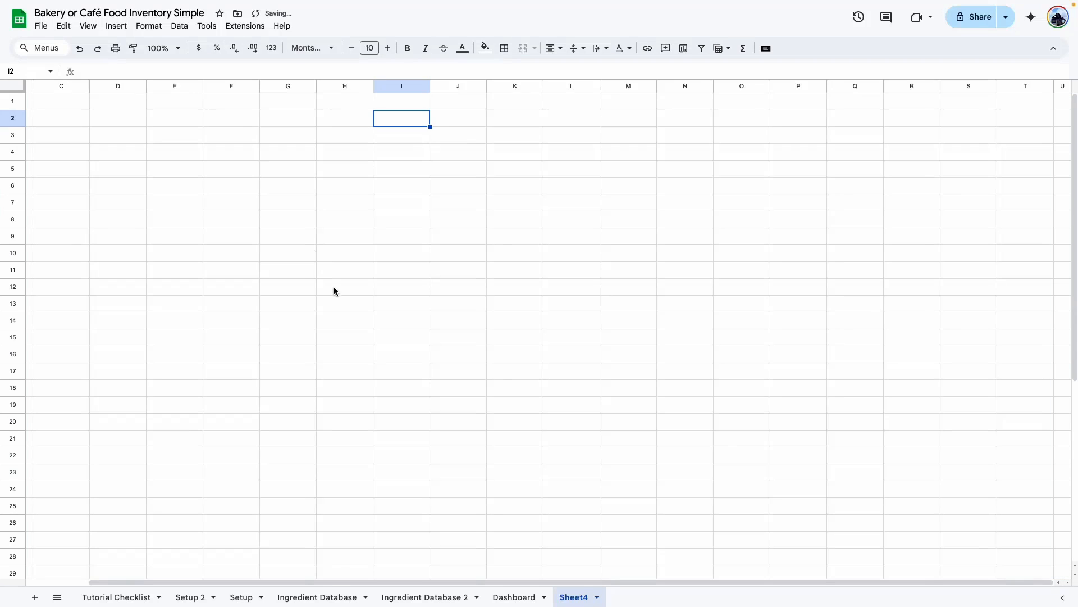
Rename the new sheet as Dashboard 2
{"action": "left_click", "coordinate": [468, 404]}
{"action": "double_click", "coordinate": [570, 599]}
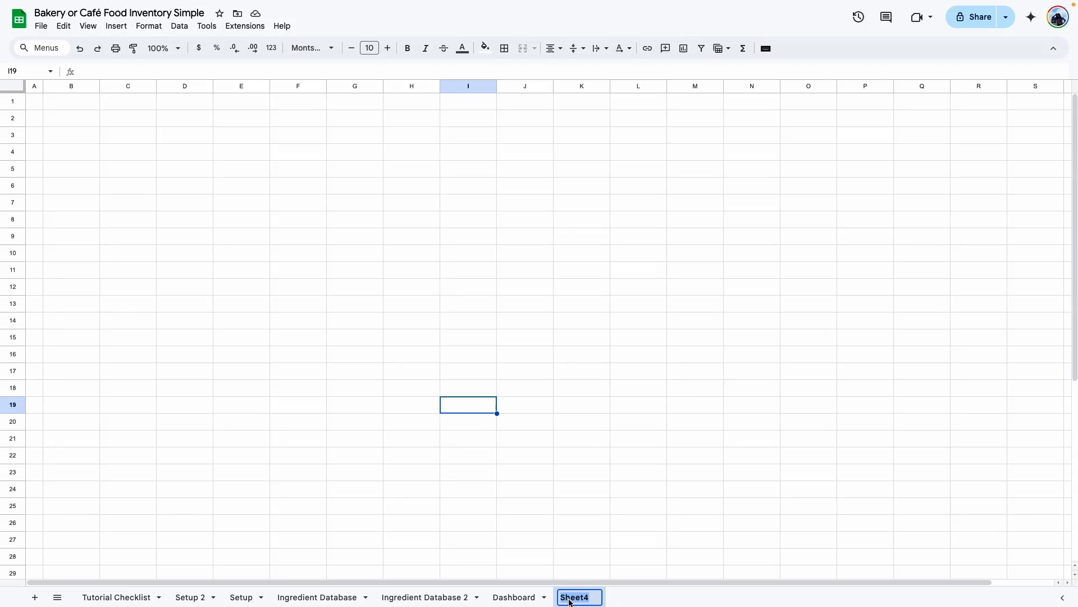
{"action": "type", "text": "Dashboard 2"}
{"action": "left_click", "coordinate": [639, 522]}
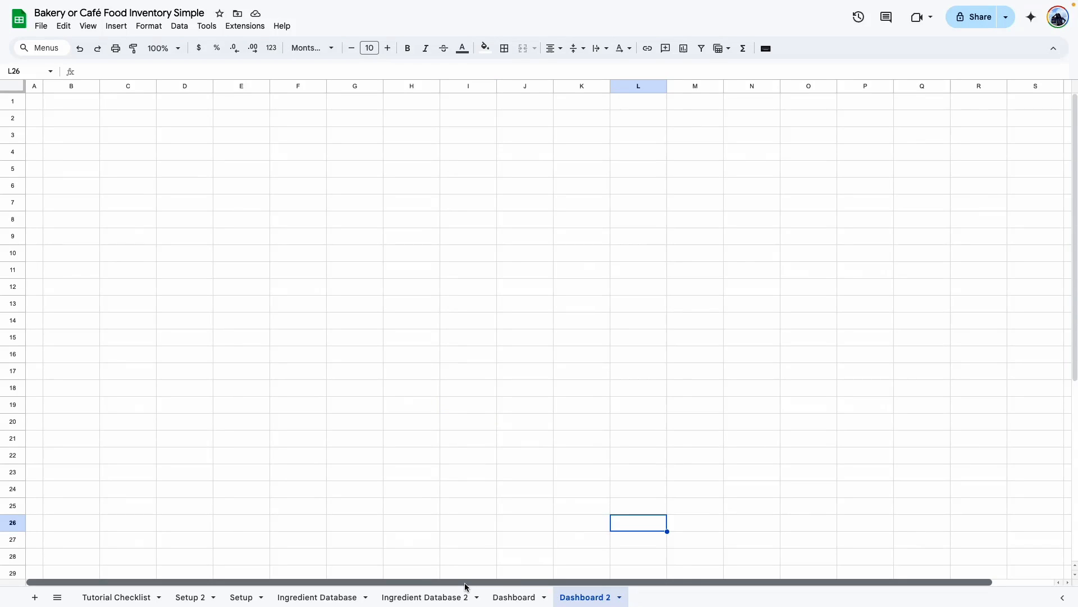
Following the original Dashboard's layout, set the spacer columns E, I, M and Q of Dashboard 2 to 30 pixels wide
{"action": "left_click", "coordinate": [519, 598]}
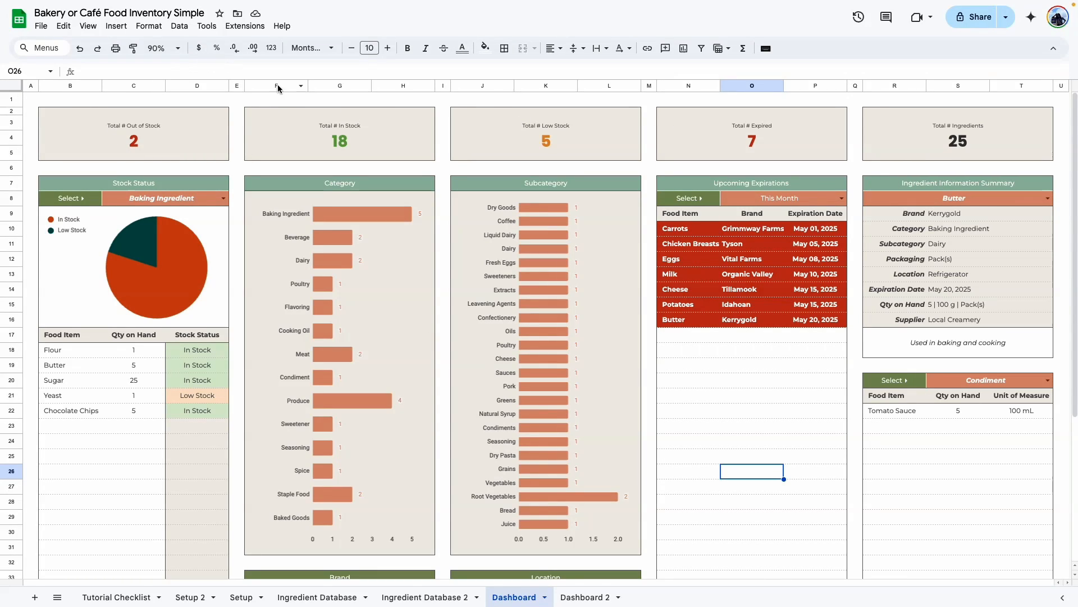
{"action": "left_click", "coordinate": [600, 595]}
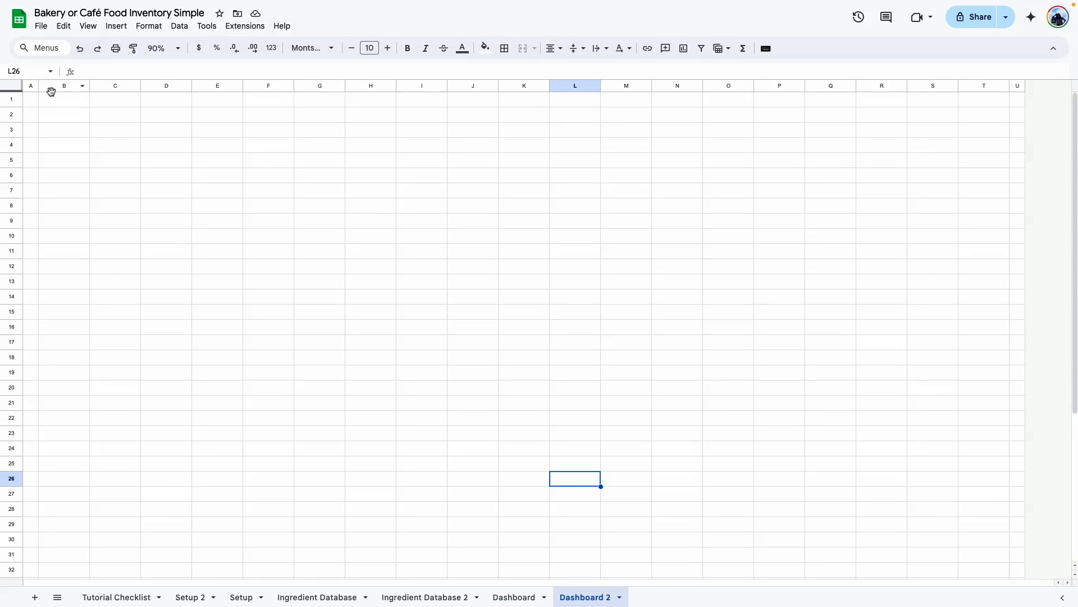
{"action": "left_click", "coordinate": [215, 86]}
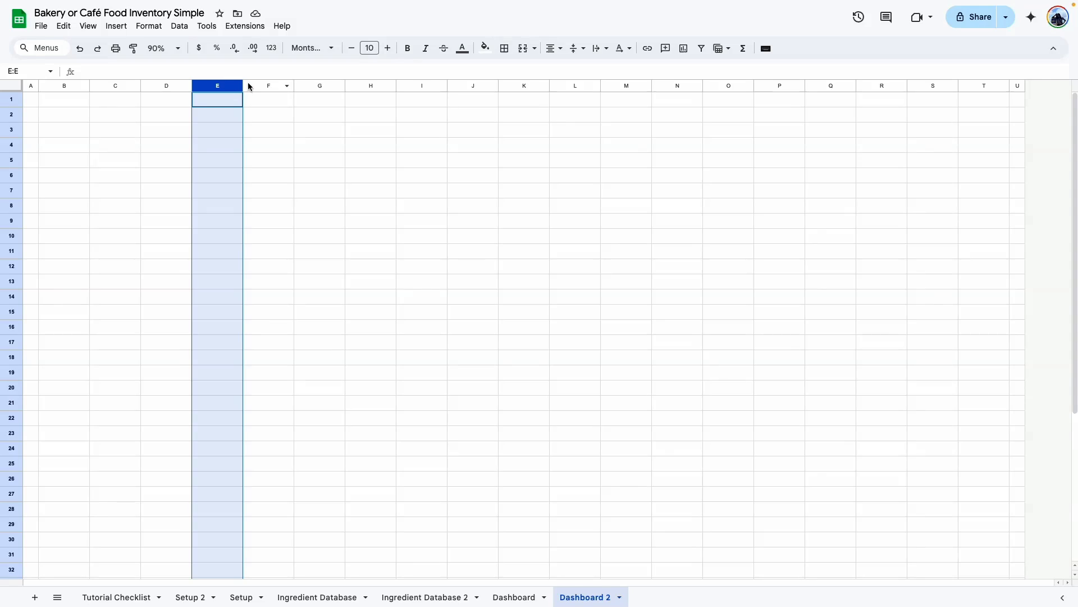
{"action": "left_click", "coordinate": [400, 86], "text": "ctrl"}
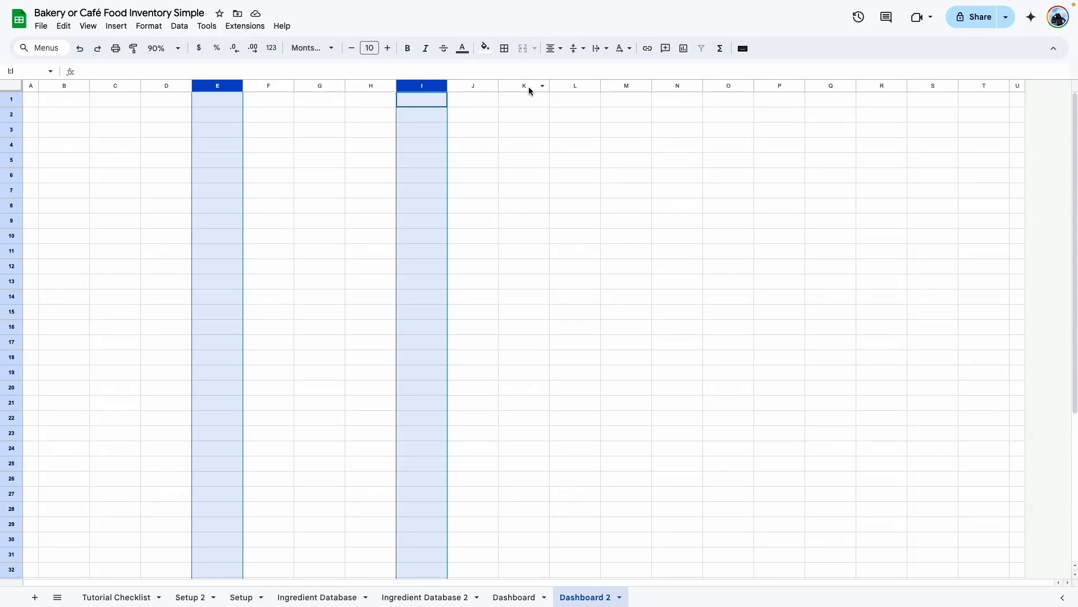
{"action": "left_click", "coordinate": [615, 86], "text": "ctrl"}
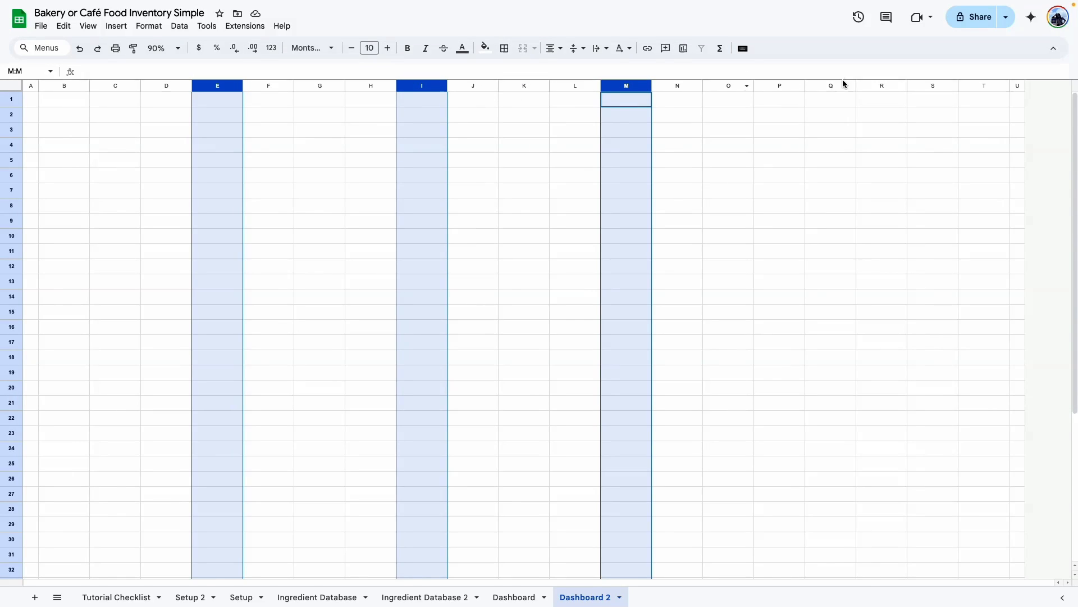
{"action": "left_click", "coordinate": [829, 87], "text": "ctrl"}
{"action": "right_click", "coordinate": [829, 87]}
{"action": "left_click", "coordinate": [887, 158]}
{"action": "type", "text": "30"}
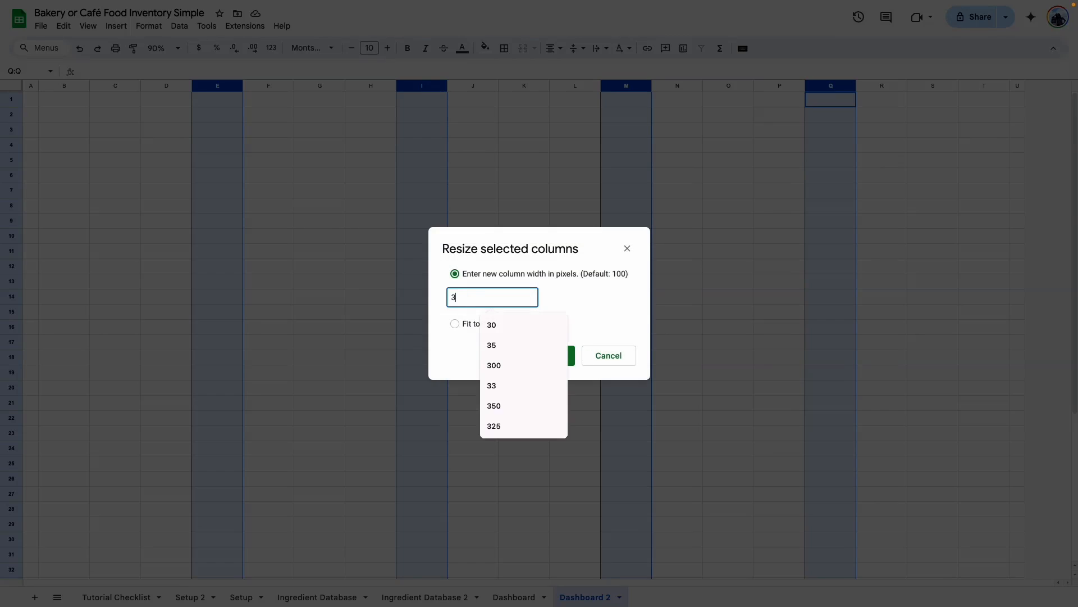
{"action": "key", "text": "Return"}
{"action": "left_click", "coordinate": [369, 175]}
Set the width of columns B:D, F:H, J:L, N:P and R:T in Dashboard 2 to 125 pixels
{"action": "left_click_drag", "start_coordinate": [66, 86], "coordinate": [166, 87]}
{"action": "left_click_drag", "start_coordinate": [233, 87], "coordinate": [335, 87]}
{"action": "left_click_drag", "start_coordinate": [402, 86], "coordinate": [492, 87]}
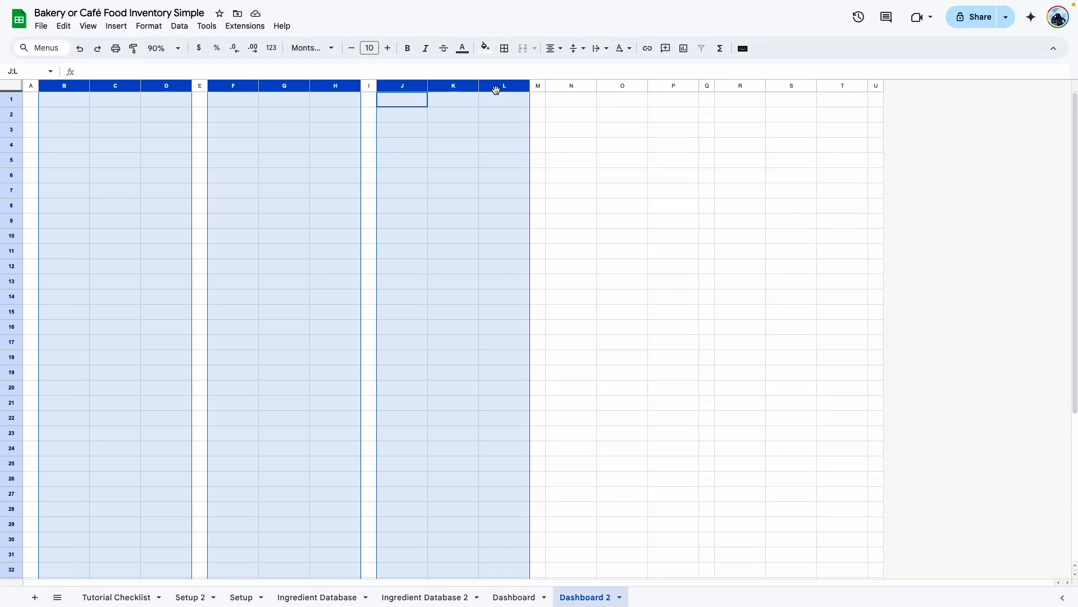
{"action": "left_click_drag", "start_coordinate": [572, 87], "coordinate": [673, 86]}
{"action": "left_click_drag", "start_coordinate": [741, 86], "coordinate": [842, 87]}
{"action": "right_click", "coordinate": [831, 87]}
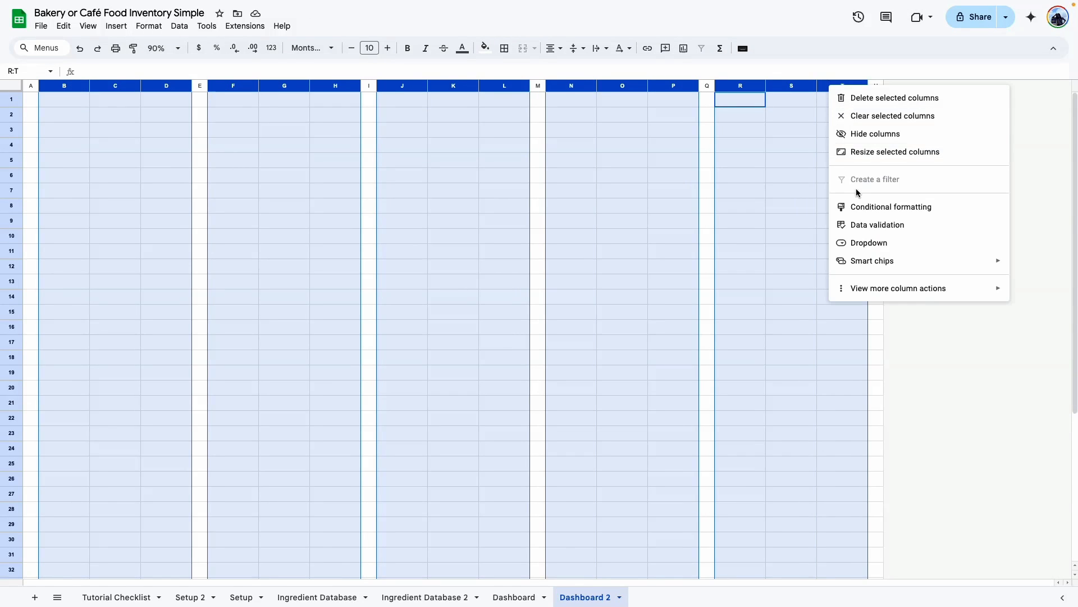
{"action": "left_click", "coordinate": [874, 153]}
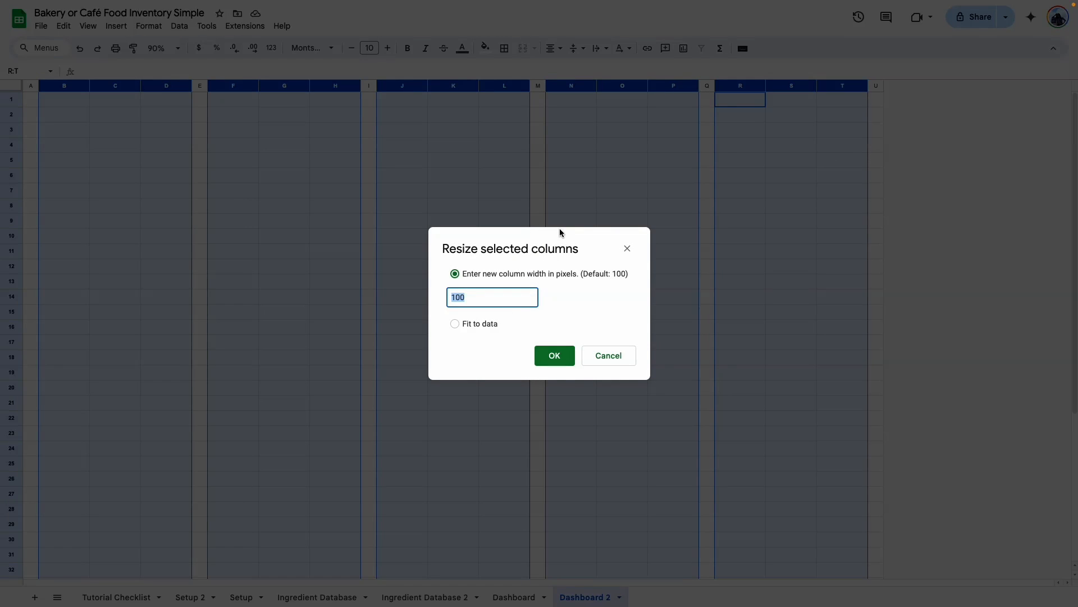
{"action": "type", "text": "125"}
{"action": "key", "text": "Return"}
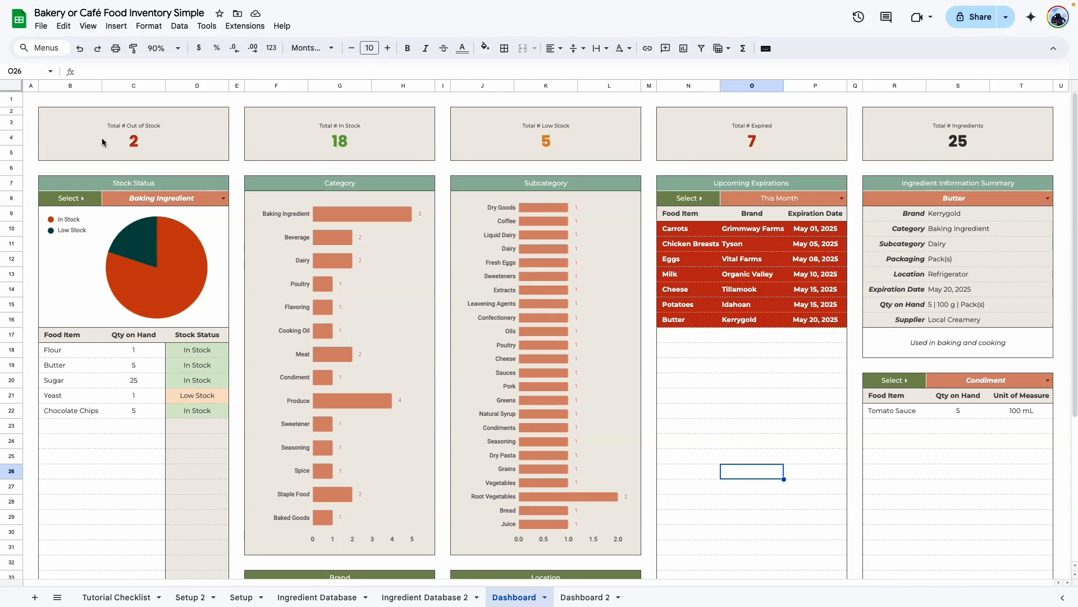
Following the summary cards on the original Dashboard, add an outer border around B2:D5 in Dashboard 2
{"action": "left_click", "coordinate": [248, 119]}
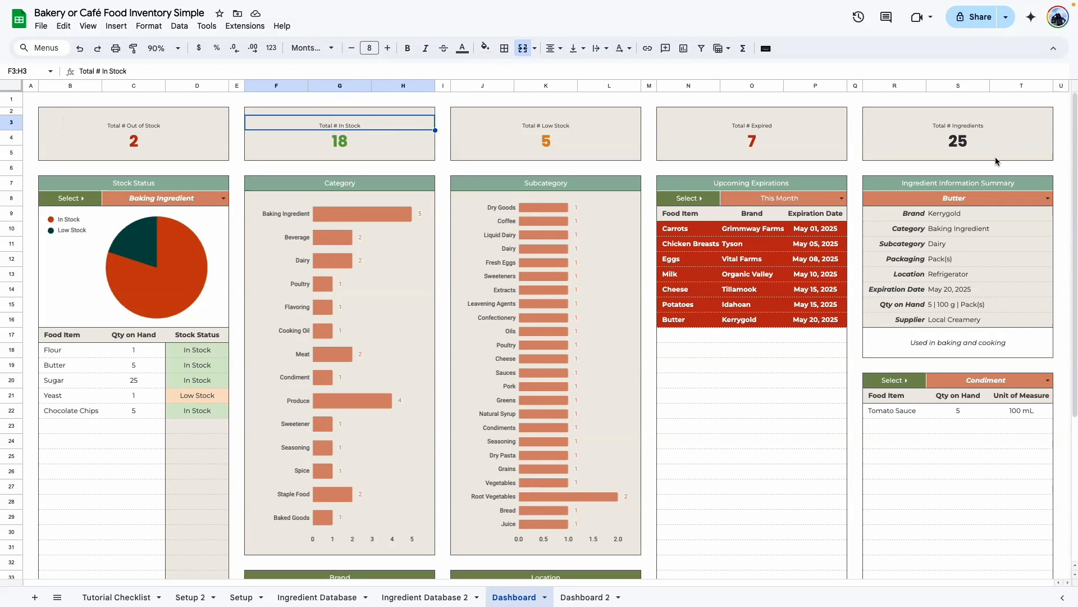
{"action": "key", "text": "ctrl+Page_Down"}
{"action": "left_click_drag", "start_coordinate": [42, 115], "coordinate": [216, 164]}
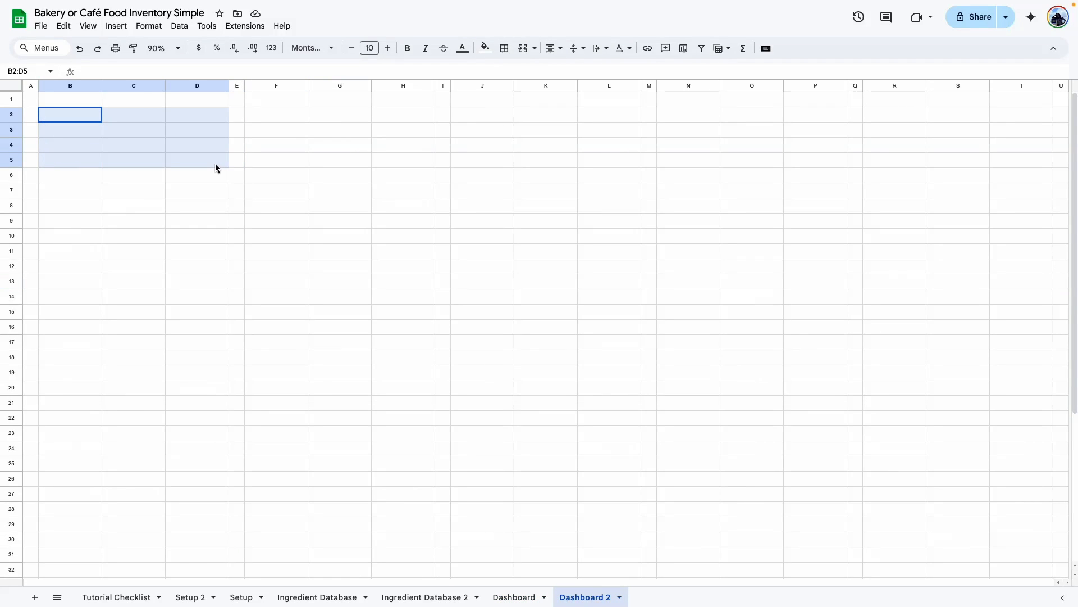
{"action": "left_click", "coordinate": [504, 49]}
Check row 2 on the original Dashboard and set the height of row 2 in Dashboard 2 to 15 pixels
{"action": "key", "text": "ctrl+Page_Up"}
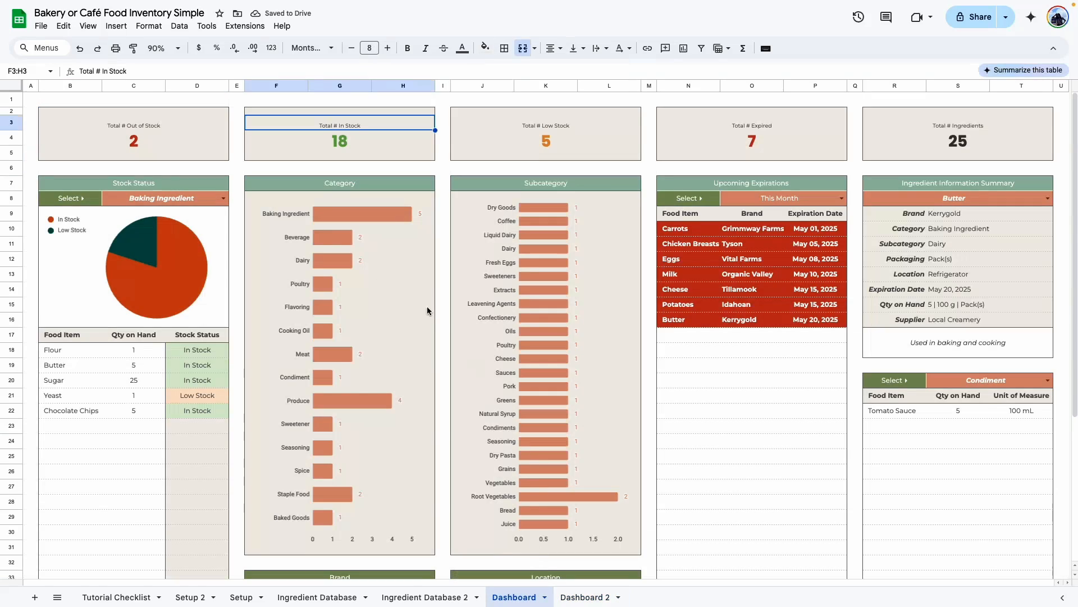
{"action": "left_click", "coordinate": [60, 127]}
{"action": "left_click", "coordinate": [11, 110]}
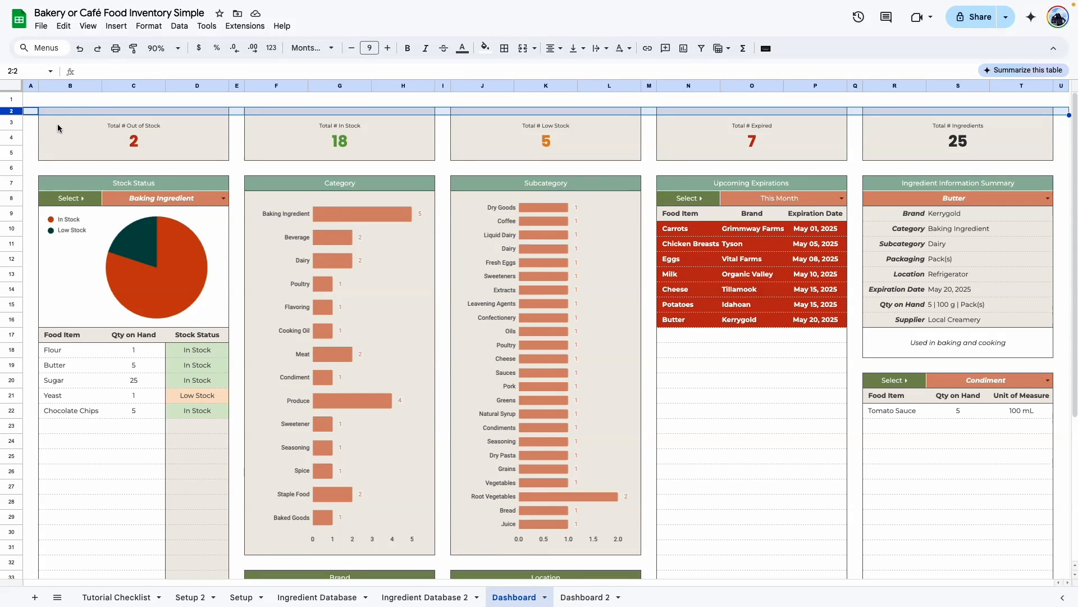
{"action": "key", "text": "ctrl+Page_Down"}
{"action": "right_click", "coordinate": [12, 115]}
{"action": "left_click", "coordinate": [79, 298]}
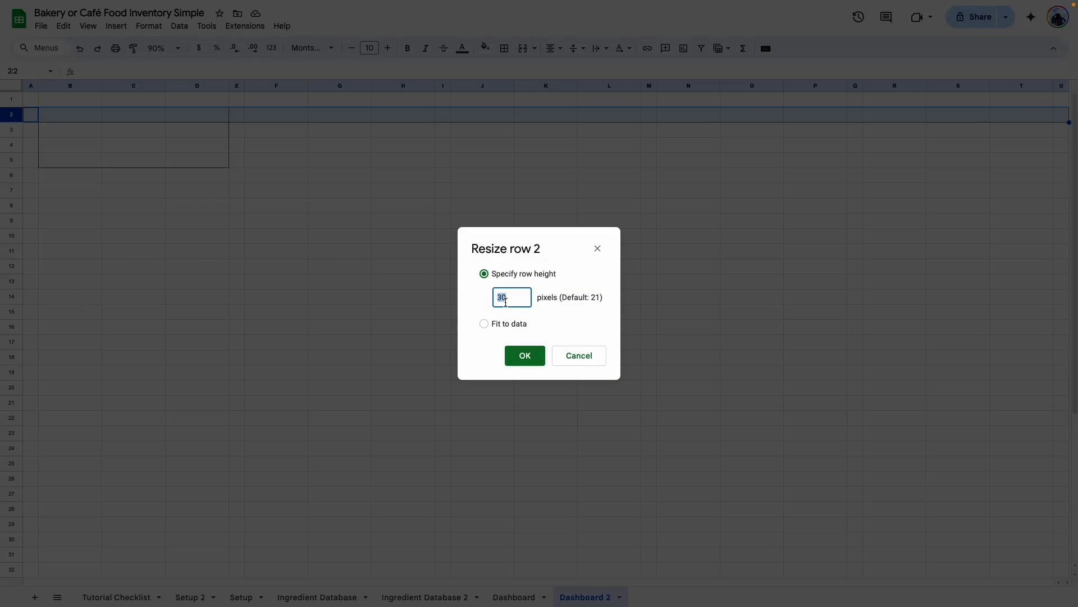
{"action": "type", "text": "15"}
{"action": "key", "text": "Return"}
On the original Dashboard, try a taller row 2 and the cards without row 2, undoing both changes
{"action": "key", "text": "ctrl+Page_Up"}
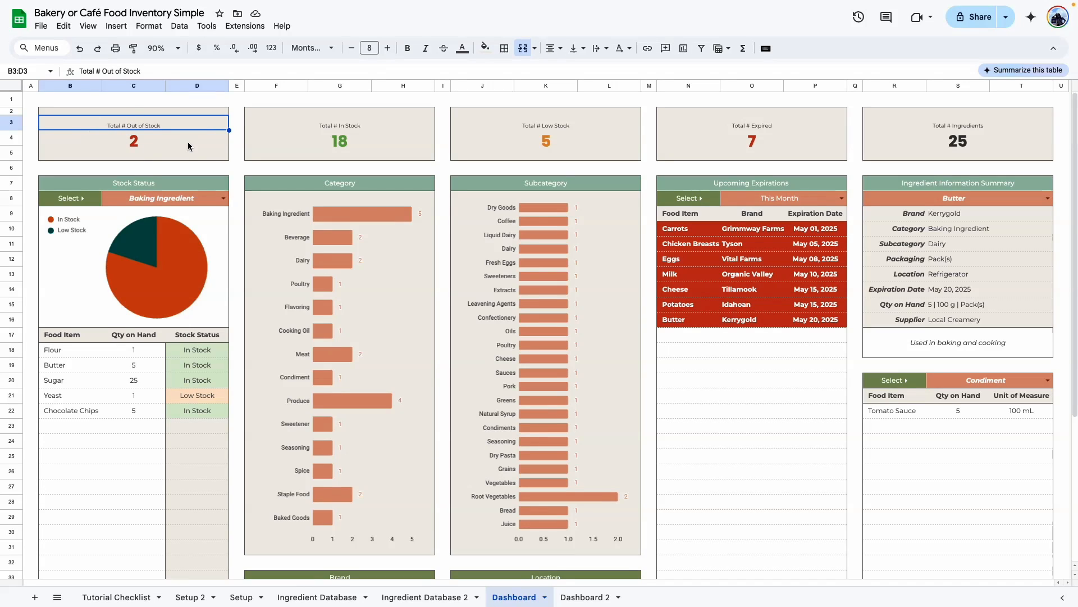
{"action": "right_click", "coordinate": [11, 111]}
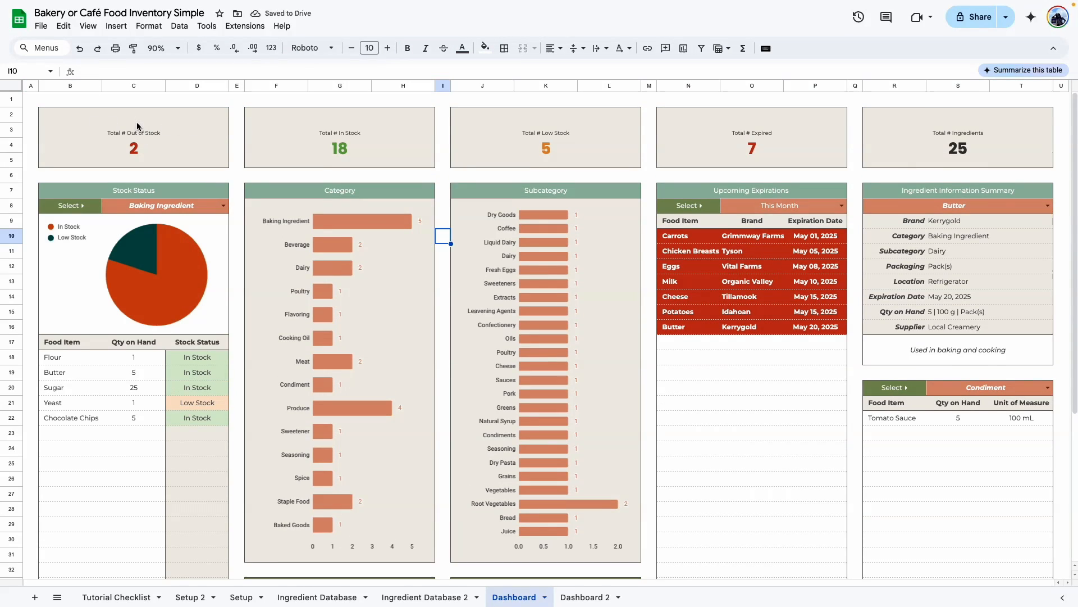
{"action": "key", "text": "ctrl+z"}
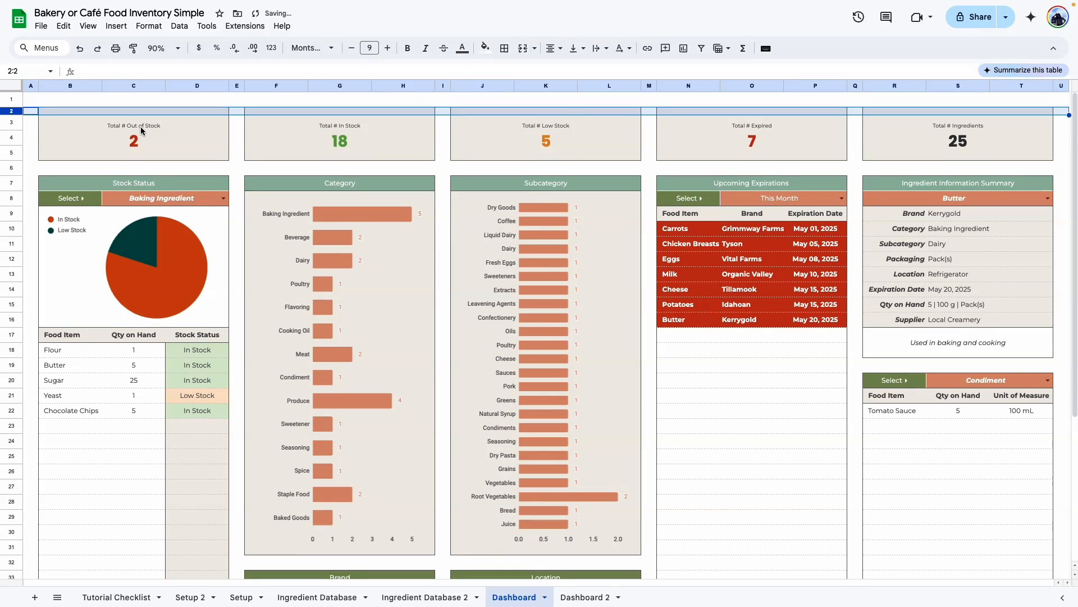
{"action": "left_click", "coordinate": [141, 131]}
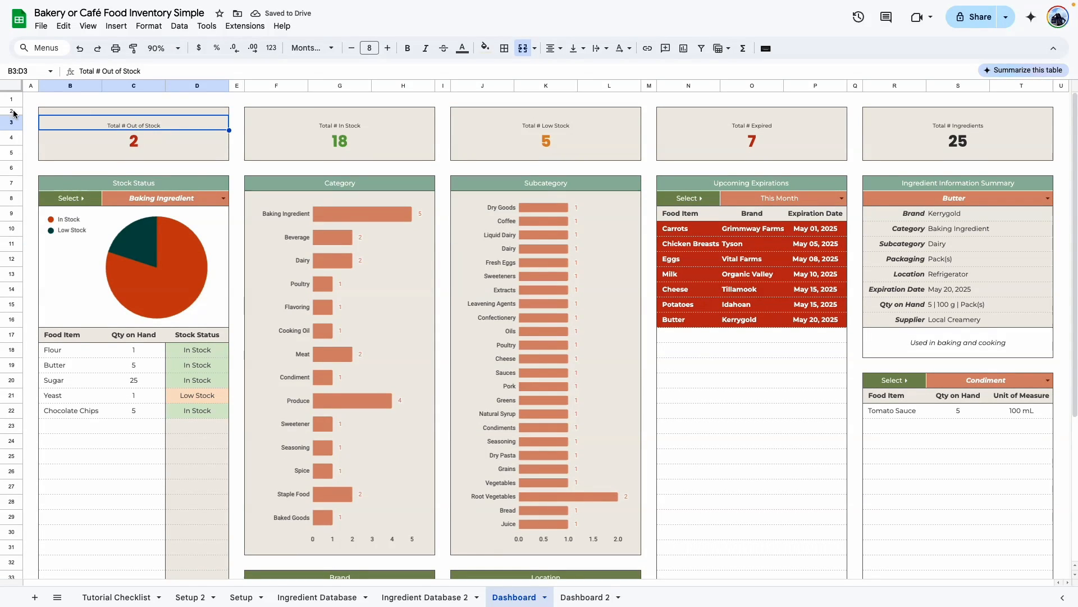
{"action": "right_click", "coordinate": [13, 112]}
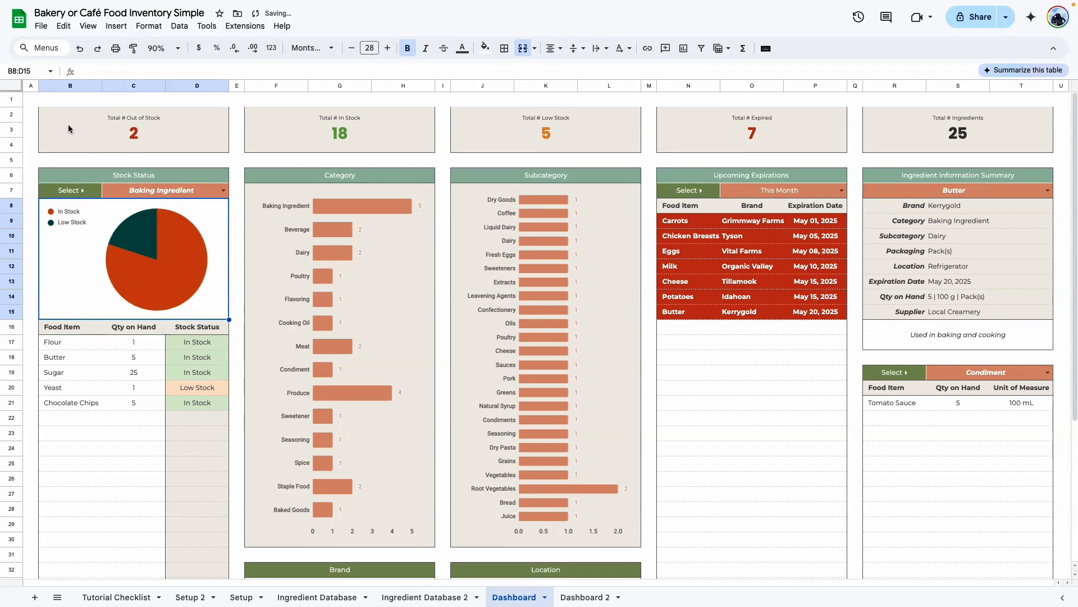
{"action": "left_click_drag", "start_coordinate": [62, 117], "coordinate": [165, 128]}
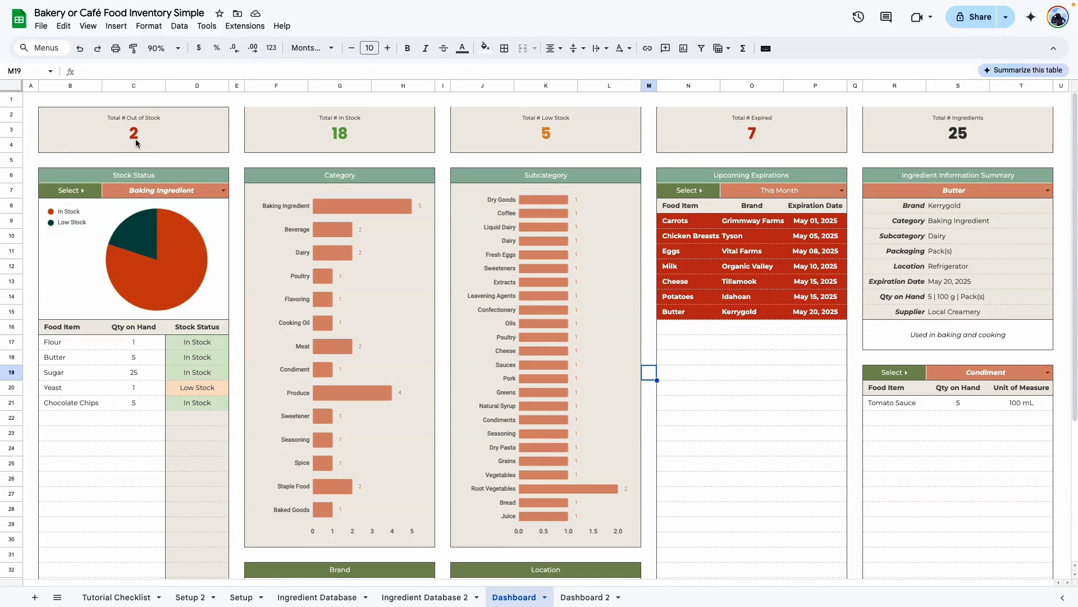
{"action": "key", "text": "super+z"}
{"action": "key", "text": "super+z"}
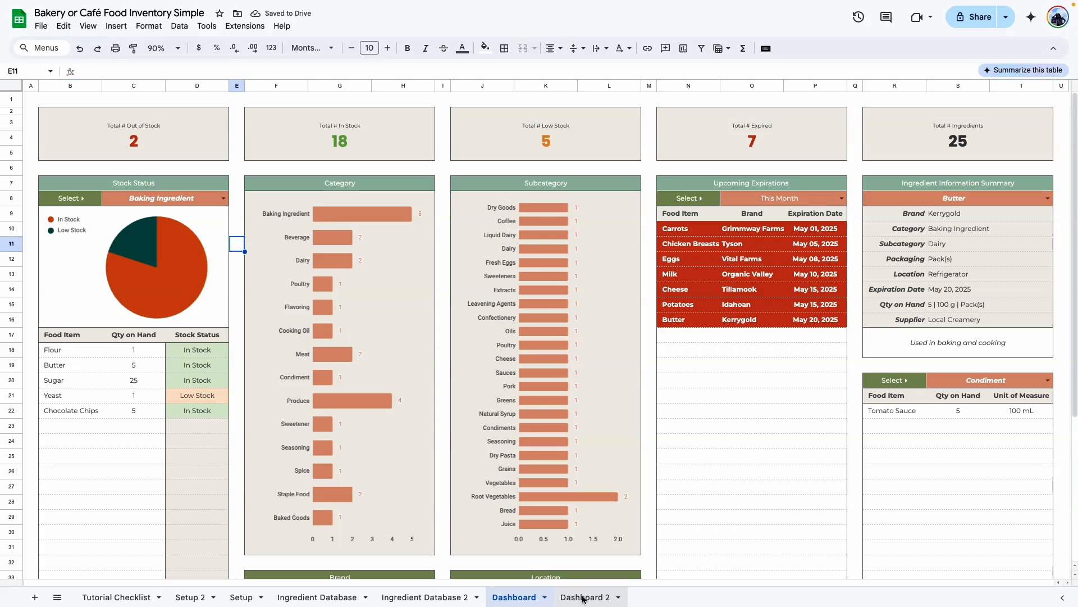
Fill the bordered card B2:D5 in Dashboard 2 with the light beige colour
{"action": "left_click", "coordinate": [584, 597]}
{"action": "left_click", "coordinate": [162, 196]}
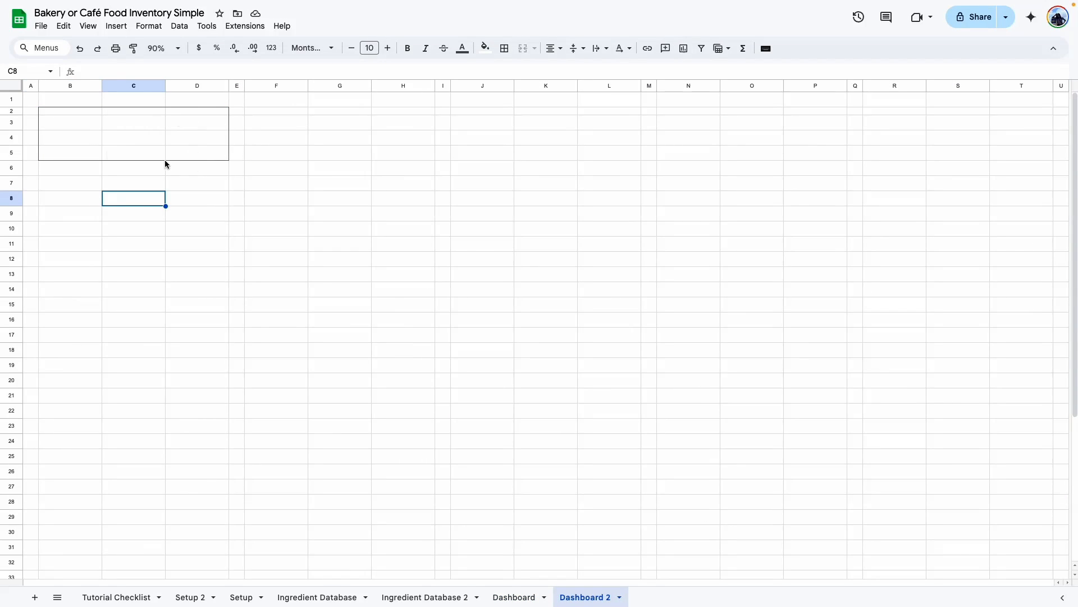
{"action": "left_click_drag", "start_coordinate": [70, 110], "coordinate": [213, 157]}
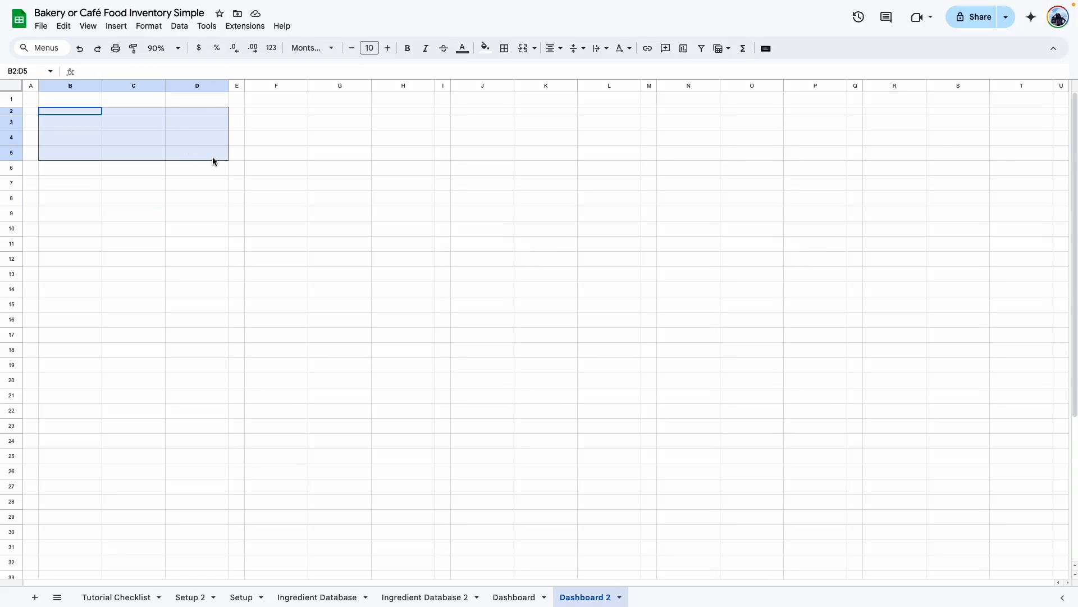
{"action": "left_click", "coordinate": [485, 48]}
{"action": "left_click", "coordinate": [501, 200]}
{"action": "left_click", "coordinate": [197, 229]}
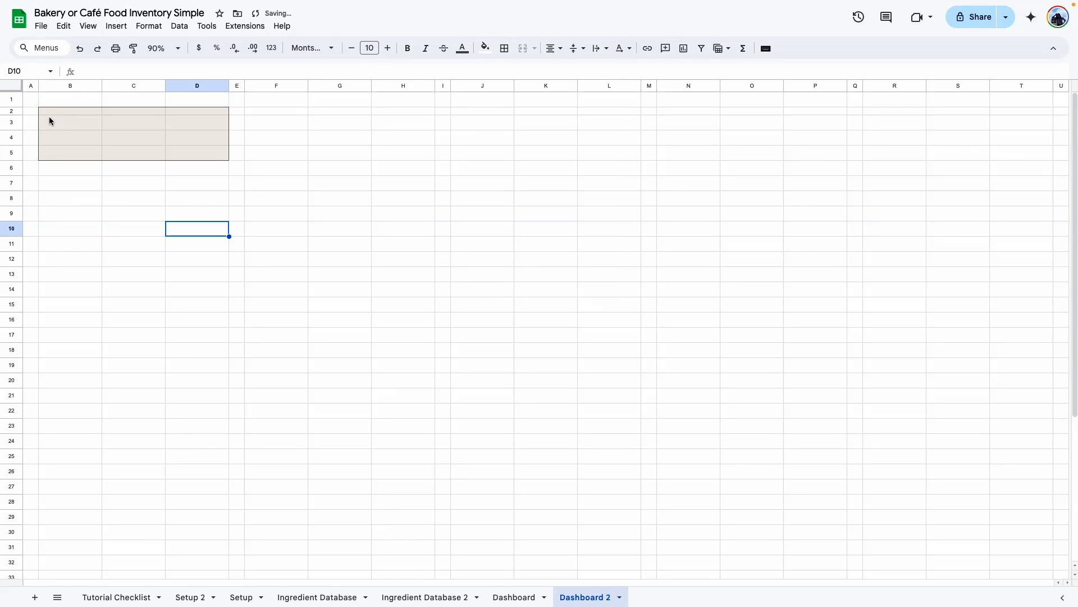
Merge B3:D3 and B4:D5 in the card, and make the B4:D5 text bold at size 24
{"action": "left_click_drag", "start_coordinate": [65, 121], "coordinate": [194, 122]}
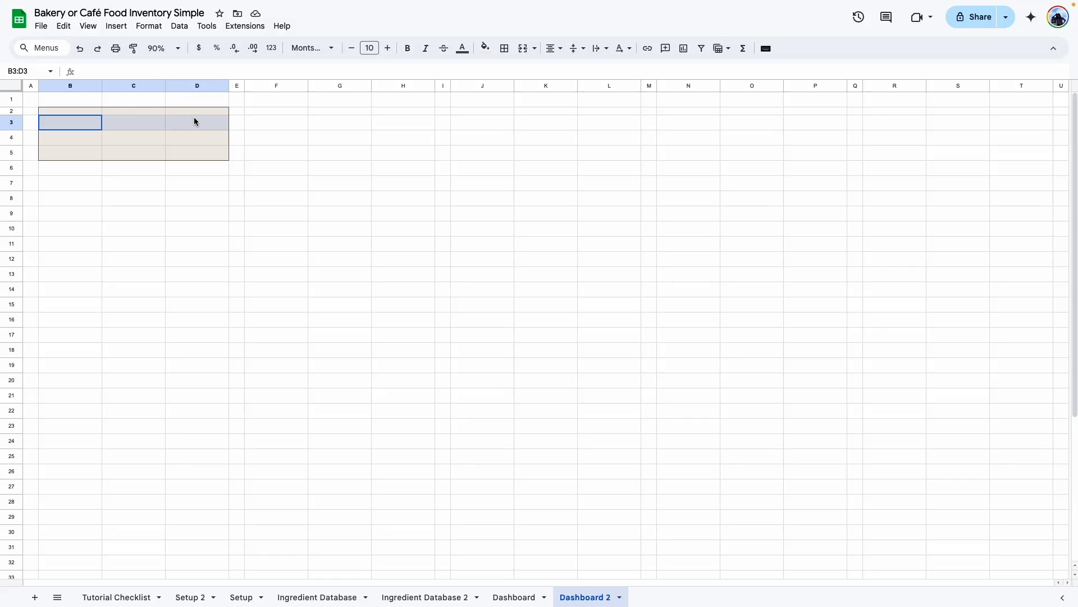
{"action": "left_click", "coordinate": [523, 48]}
{"action": "left_click_drag", "start_coordinate": [80, 134], "coordinate": [198, 153]}
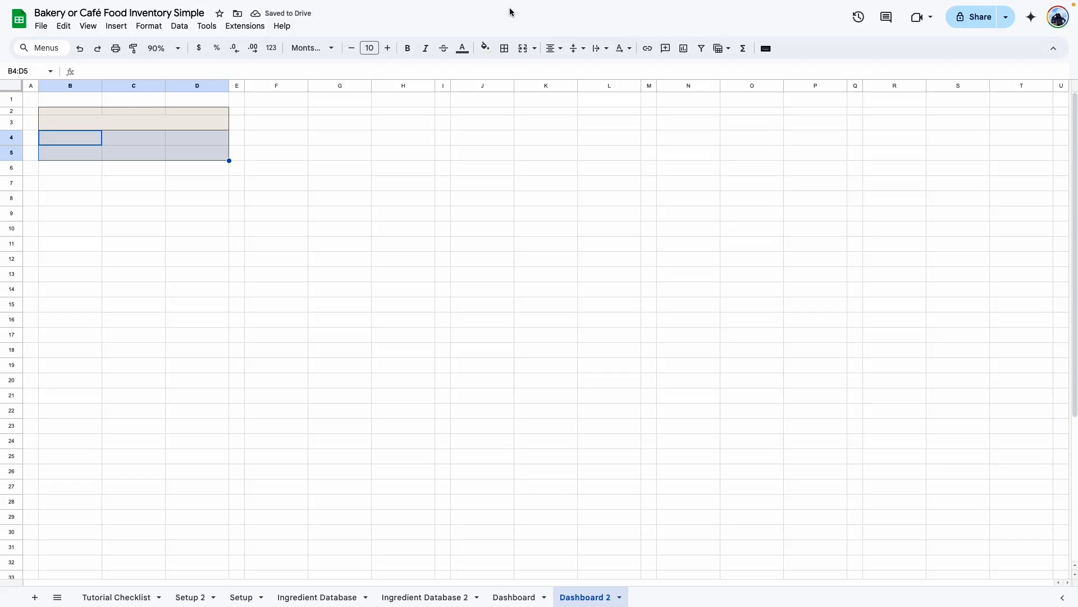
{"action": "left_click", "coordinate": [523, 49]}
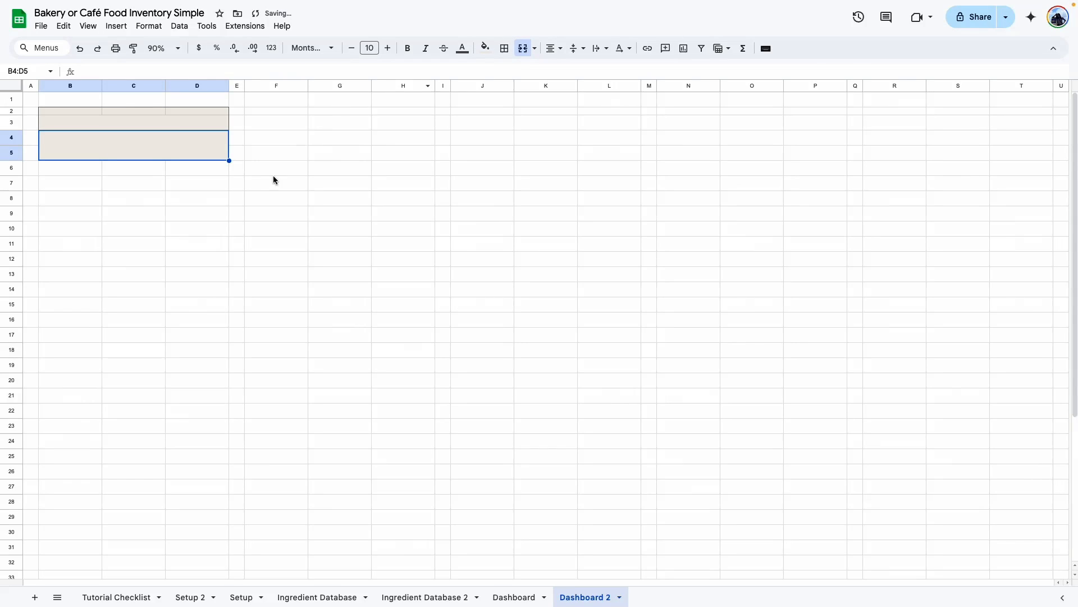
{"action": "left_click", "coordinate": [368, 48]}
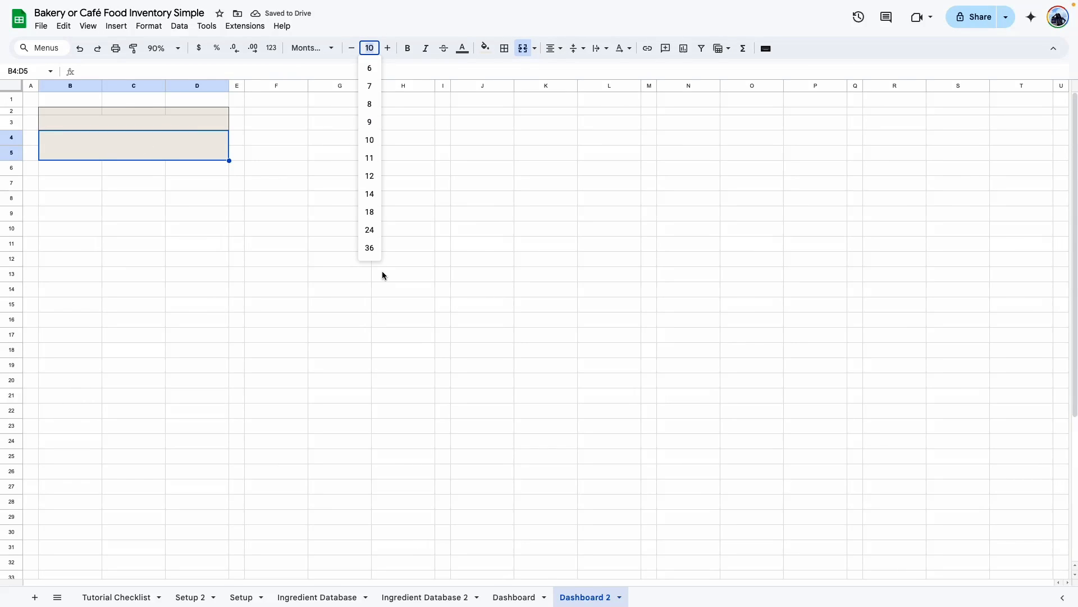
{"action": "left_click", "coordinate": [370, 230]}
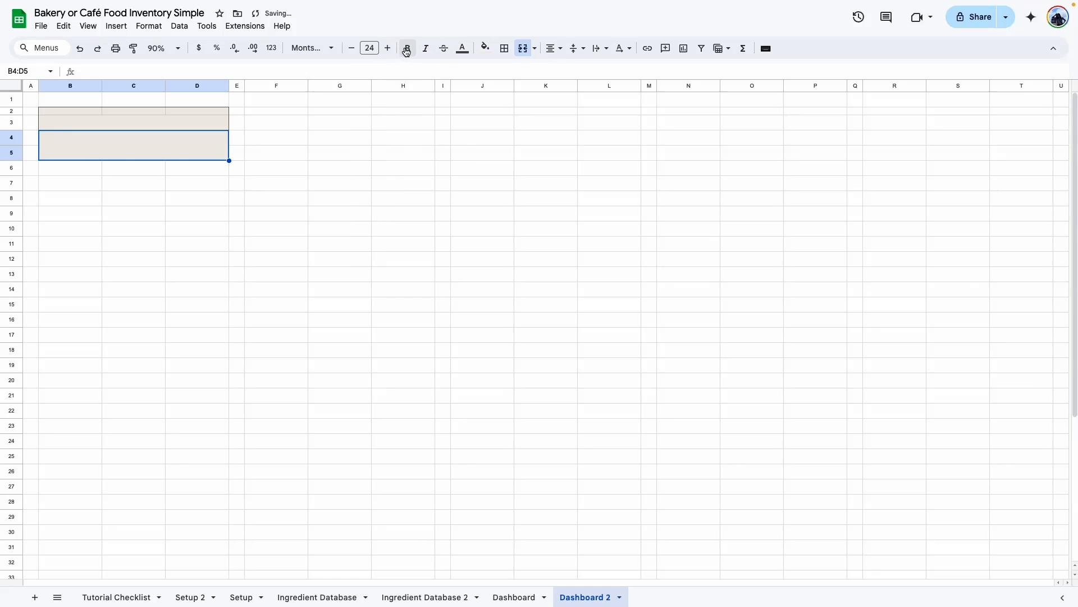
Copy the formatting of the B2:D5 card to F2:H5, J2:L5, N2:P5 and R2:T5
{"action": "left_click_drag", "start_coordinate": [70, 110], "coordinate": [190, 150]}
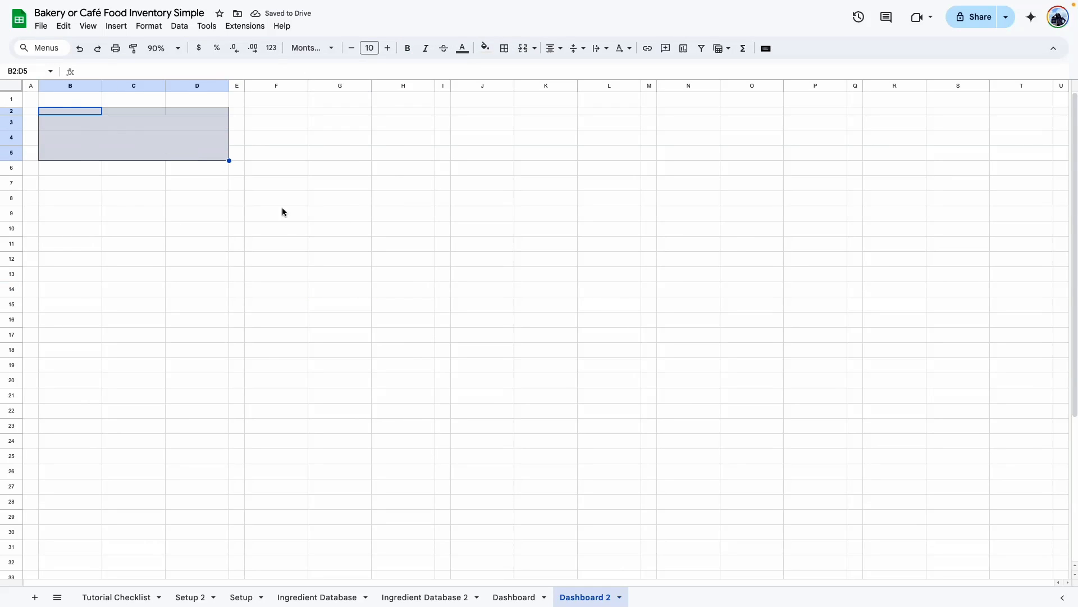
{"action": "left_click", "coordinate": [133, 52]}
{"action": "left_click", "coordinate": [251, 110]}
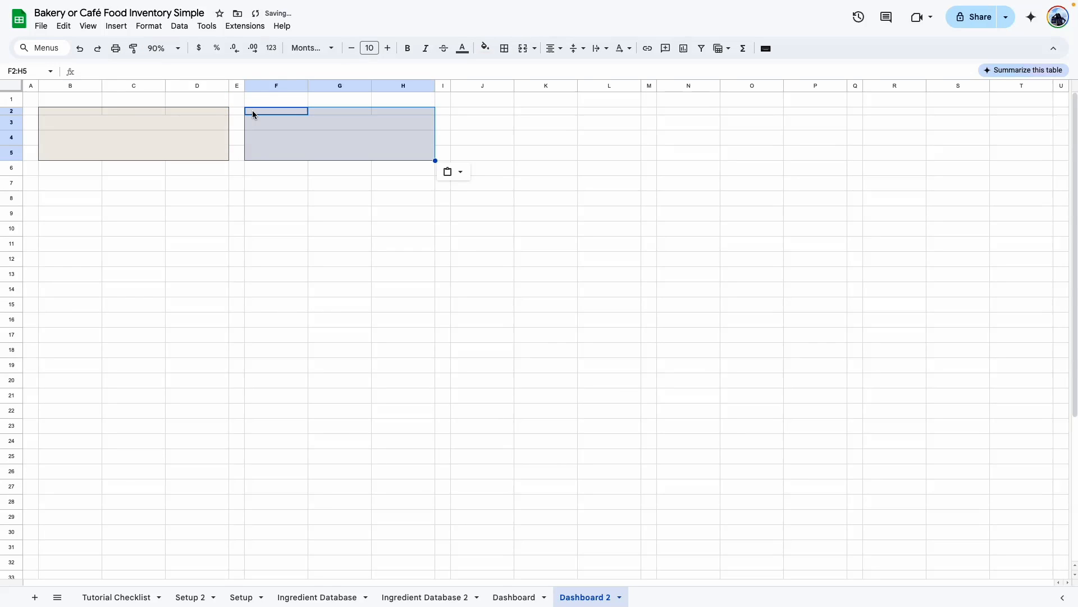
{"action": "left_click_drag", "start_coordinate": [70, 111], "coordinate": [426, 155]}
{"action": "left_click", "coordinate": [133, 48]}
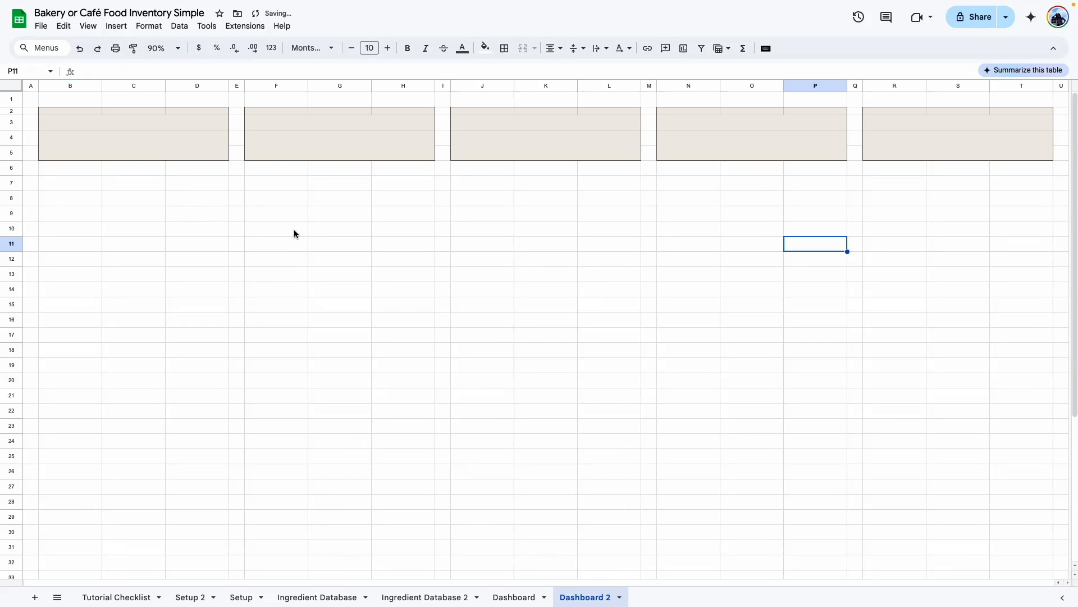
{"action": "left_click", "coordinate": [294, 229]}
Copy the card labels in B3:T3 of the original Dashboard into row 3 of Dashboard 2 as values only, and set their font size to 8
{"action": "left_click", "coordinate": [514, 597]}
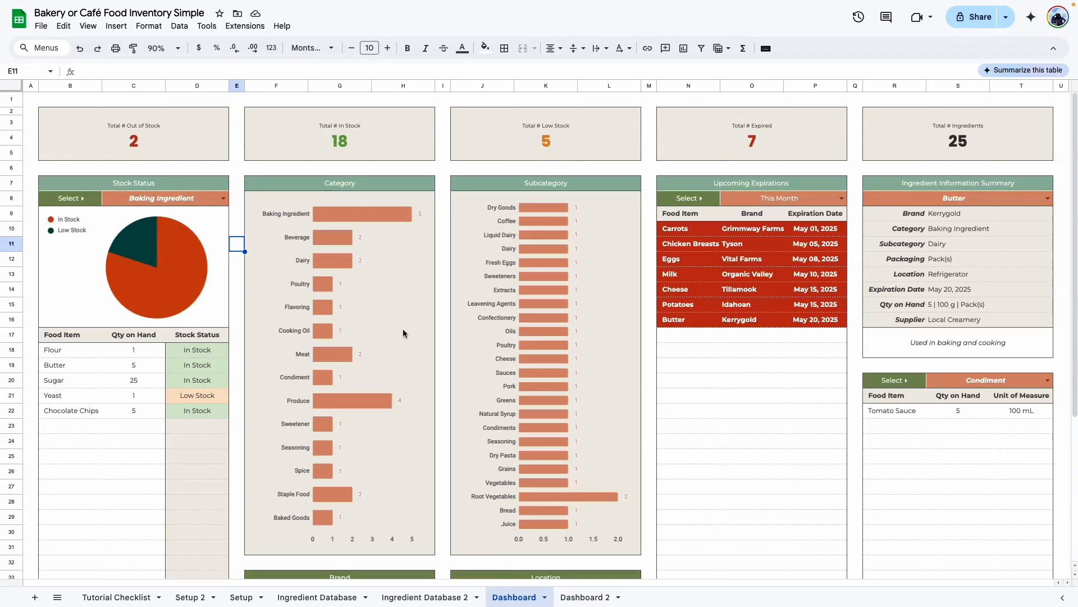
{"action": "left_click", "coordinate": [132, 123]}
{"action": "left_click", "coordinate": [999, 130], "text": "shift"}
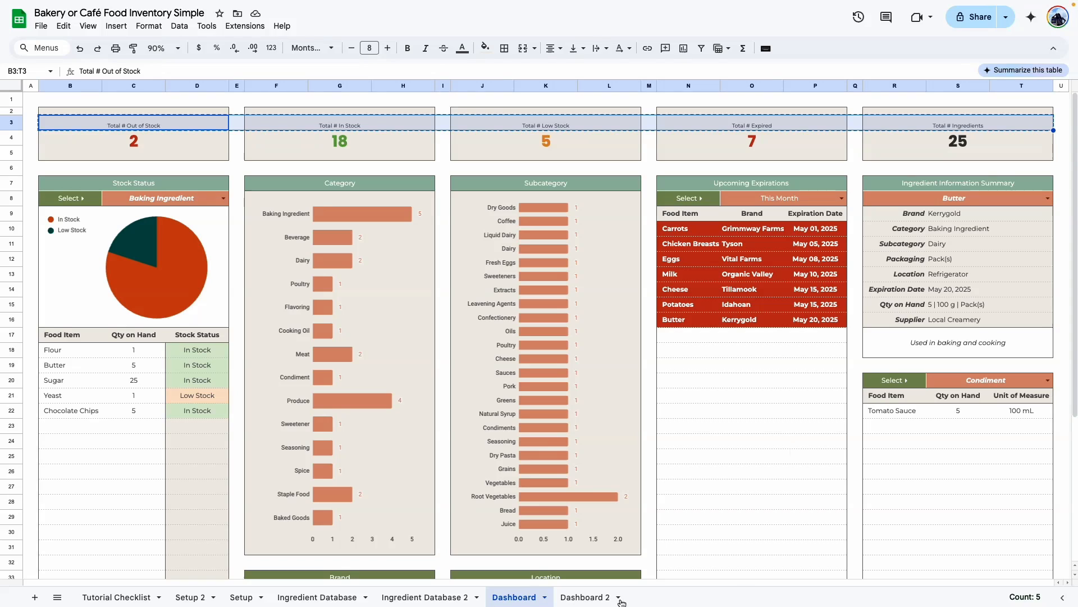
{"action": "left_click", "coordinate": [581, 597]}
{"action": "right_click", "coordinate": [100, 124]}
{"action": "mouse_move", "coordinate": [194, 192]}
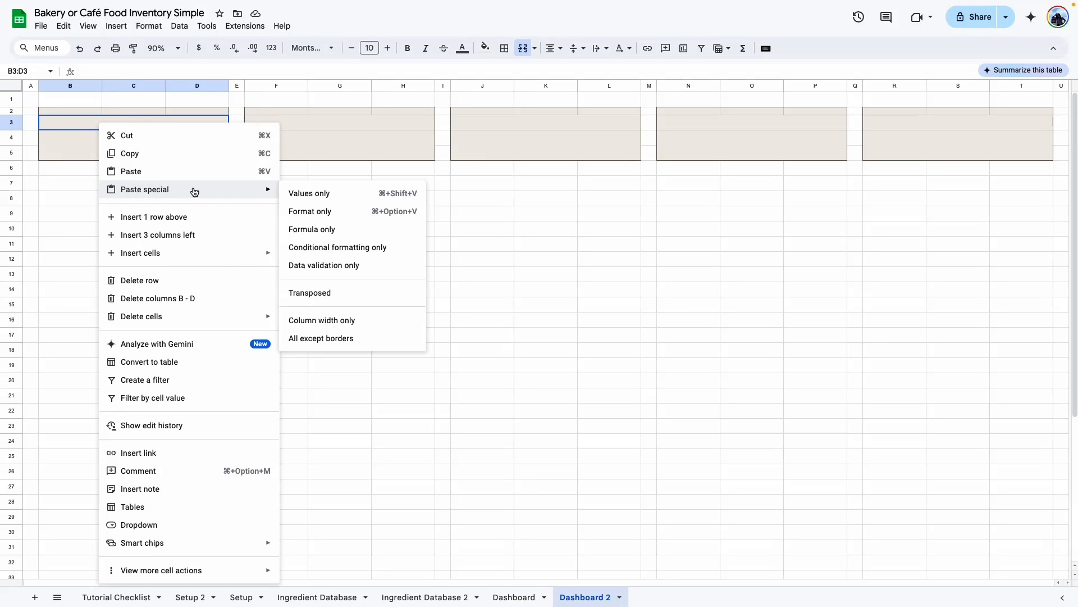
{"action": "left_click", "coordinate": [308, 195]}
{"action": "key", "text": "shift+space"}
{"action": "left_click", "coordinate": [353, 48]}
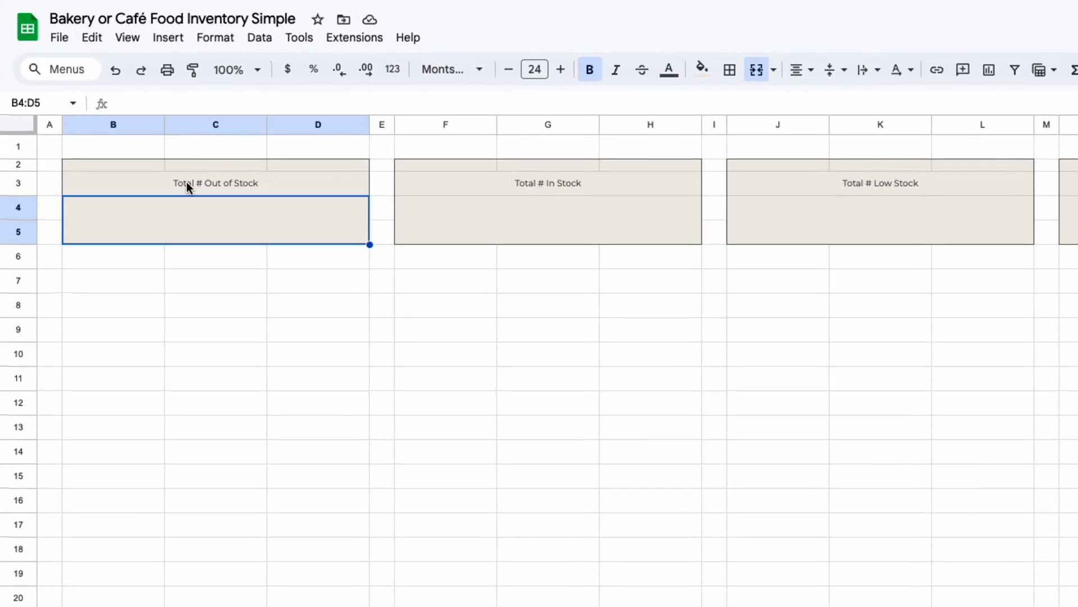
Review the five card labels in row 3 of Dashboard 2 and the merged value cell beneath Total # Ingredients
{"action": "left_click", "coordinate": [187, 181]}
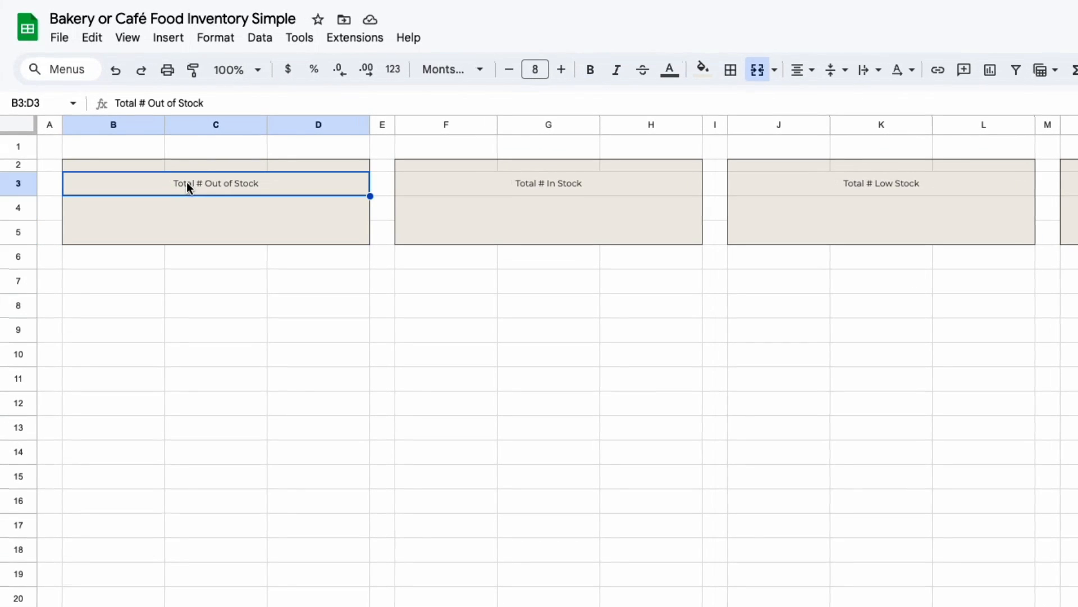
{"action": "left_click", "coordinate": [542, 191]}
{"action": "left_click", "coordinate": [950, 190]}
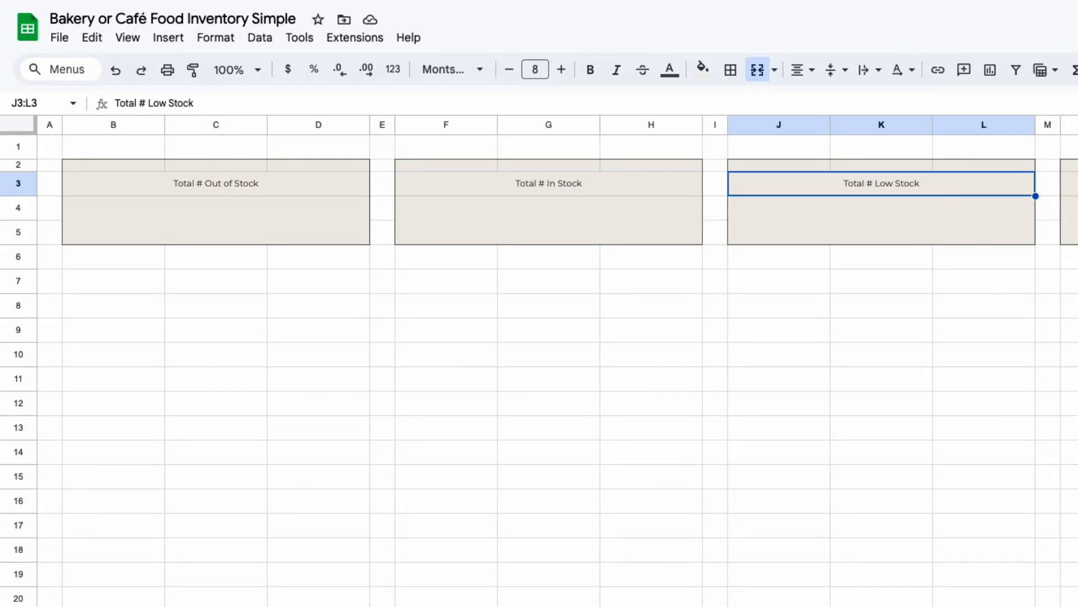
{"action": "scroll", "coordinate": [950, 189], "scroll_direction": "right", "scroll_amount": 3}
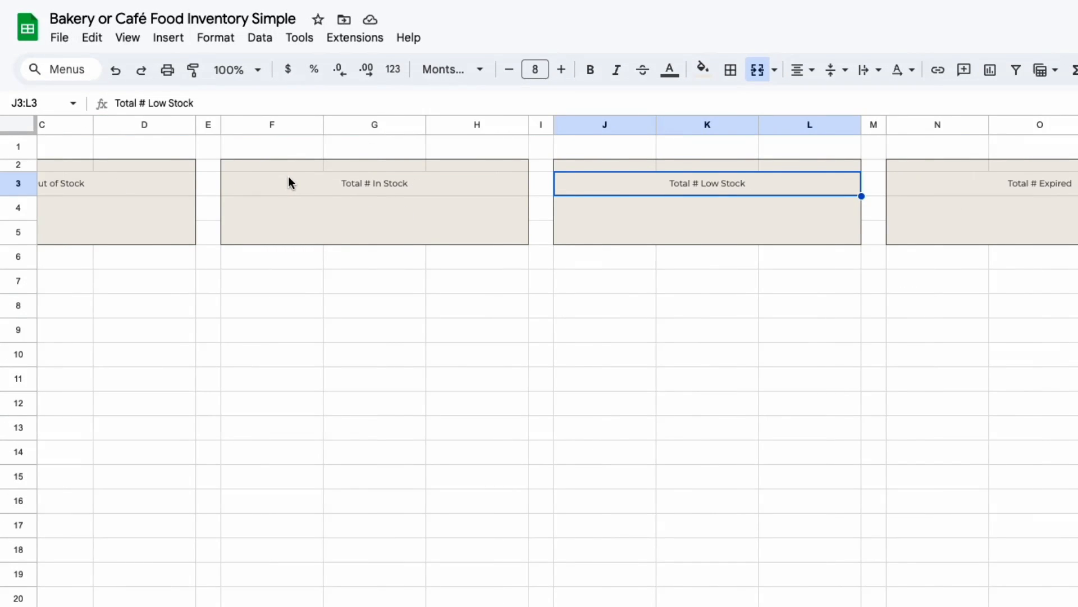
{"action": "left_click", "coordinate": [1053, 188]}
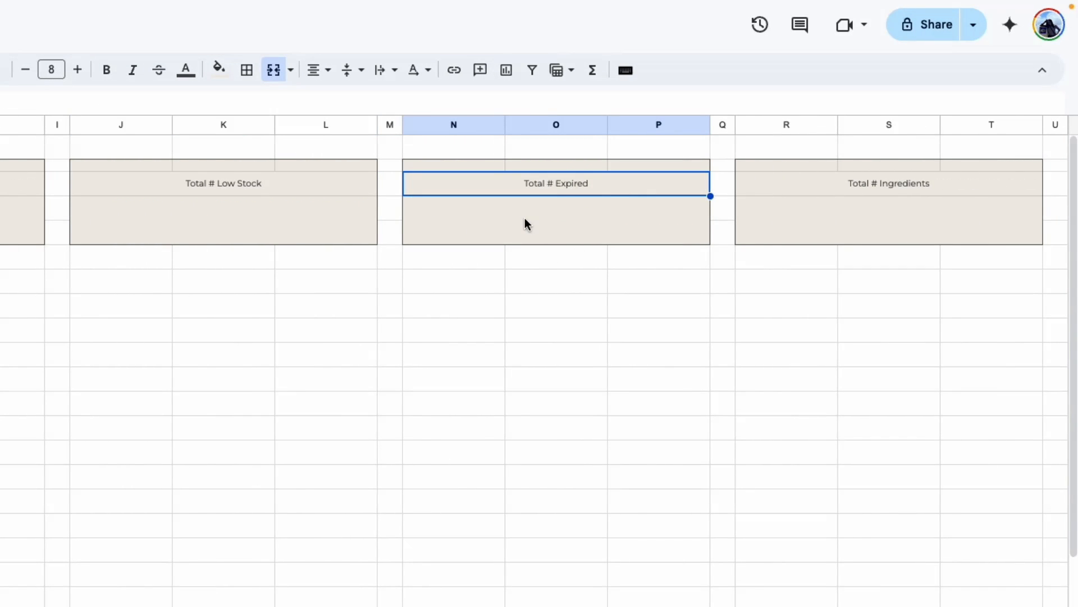
{"action": "left_click", "coordinate": [910, 181]}
{"action": "left_click", "coordinate": [896, 220]}
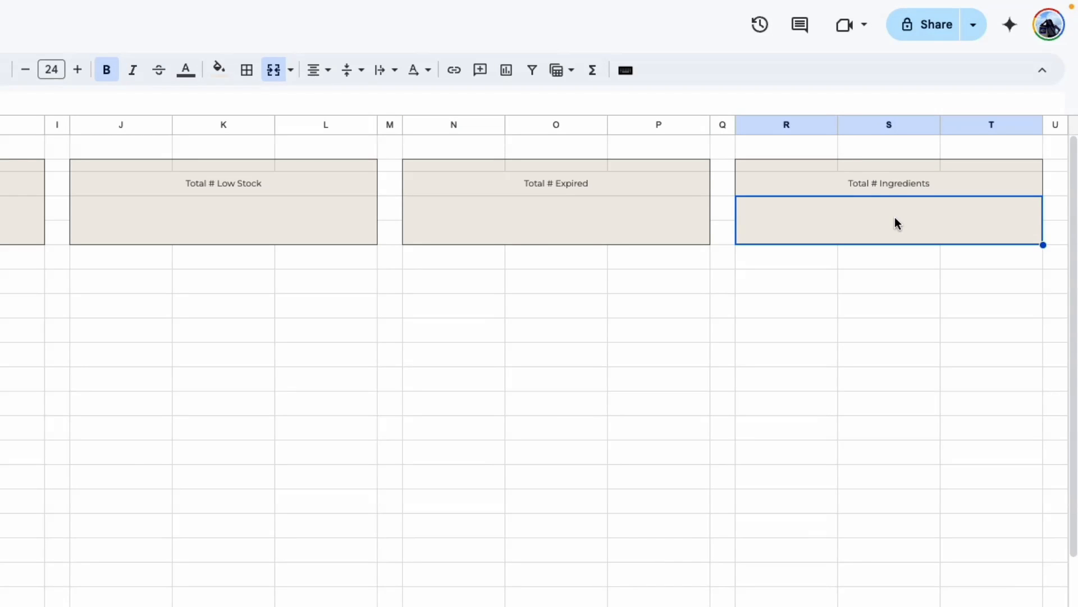
{"action": "left_click", "coordinate": [722, 399]}
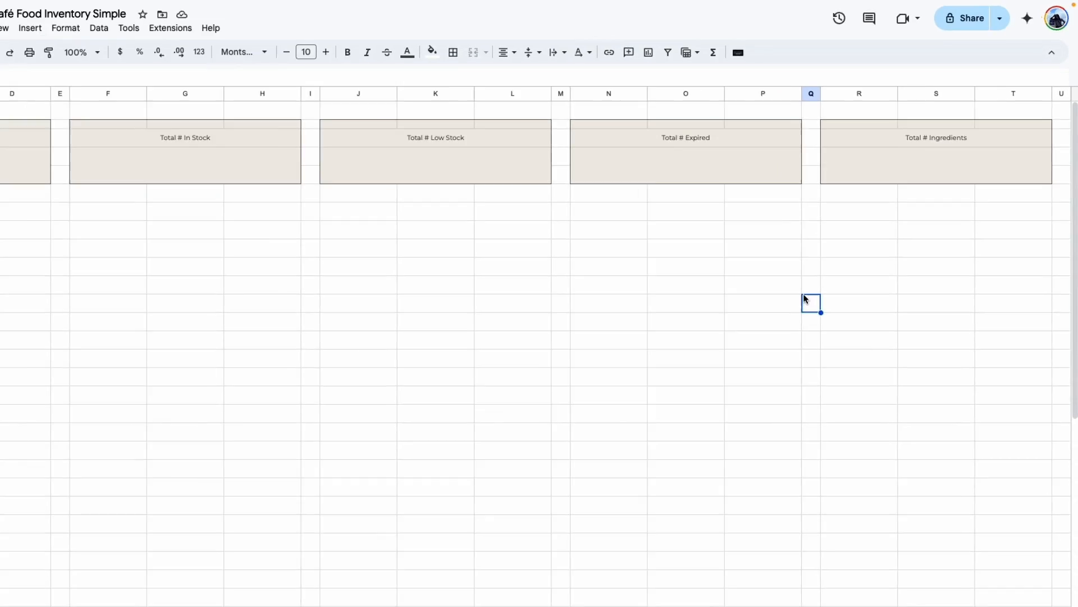
{"action": "left_click_drag", "start_coordinate": [842, 582], "coordinate": [691, 583]}
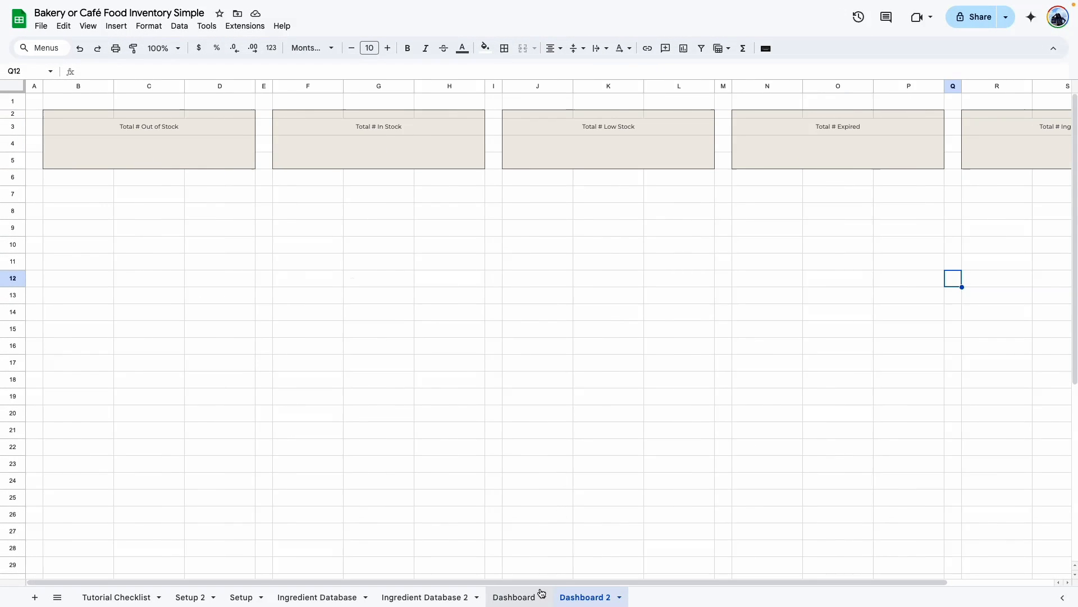
Put an outer border around B7:D16 in Dashboard 2, following the original Dashboard's Stock Status block
{"action": "left_click", "coordinate": [521, 599]}
{"action": "left_click_drag", "start_coordinate": [55, 167], "coordinate": [65, 271]}
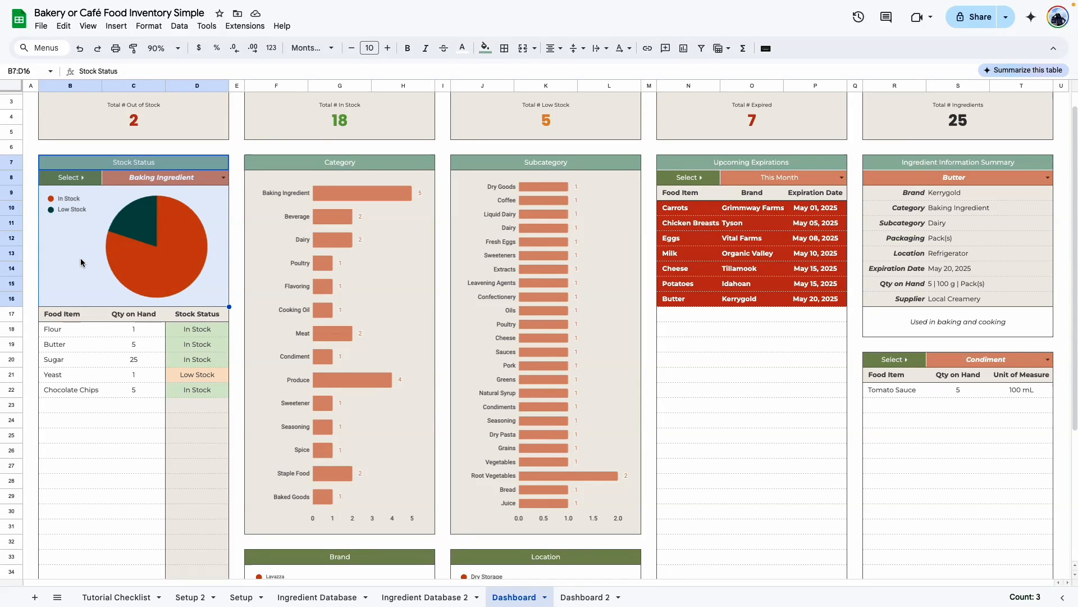
{"action": "left_click", "coordinate": [585, 596]}
{"action": "left_click_drag", "start_coordinate": [70, 183], "coordinate": [197, 320]}
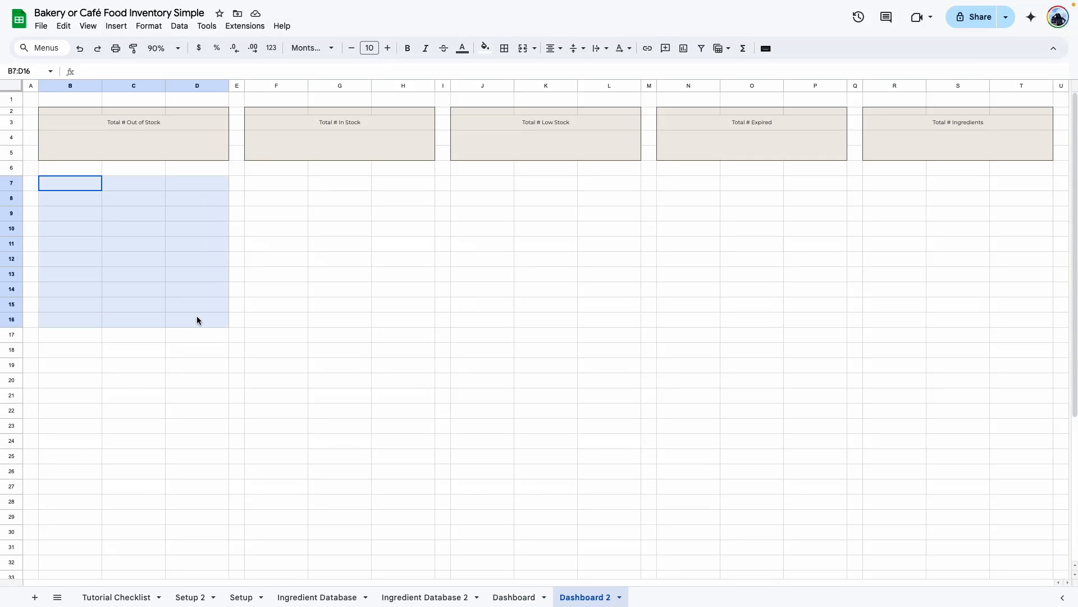
{"action": "left_click", "coordinate": [504, 48]}
{"action": "left_click", "coordinate": [587, 72]}
{"action": "left_click", "coordinate": [403, 304]}
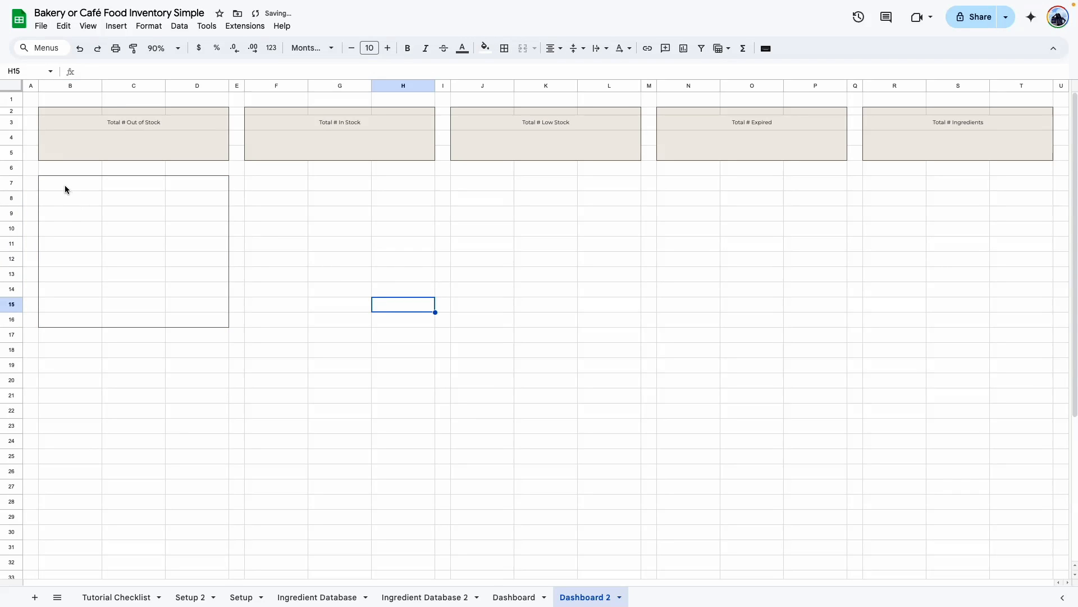
Merge B7:D7 into one header cell and give it an outer border
{"action": "left_click_drag", "start_coordinate": [65, 187], "coordinate": [207, 182]}
{"action": "left_click", "coordinate": [523, 48]}
{"action": "left_click", "coordinate": [506, 49]}
{"action": "left_click", "coordinate": [587, 72]}
{"action": "left_click", "coordinate": [275, 243]}
Add an outer border around B8:D8 beneath the merged header row
{"action": "left_click_drag", "start_coordinate": [93, 194], "coordinate": [197, 197]}
{"action": "left_click", "coordinate": [523, 48]}
{"action": "left_click", "coordinate": [504, 48]}
{"action": "left_click", "coordinate": [587, 71]}
{"action": "left_click", "coordinate": [482, 258]}
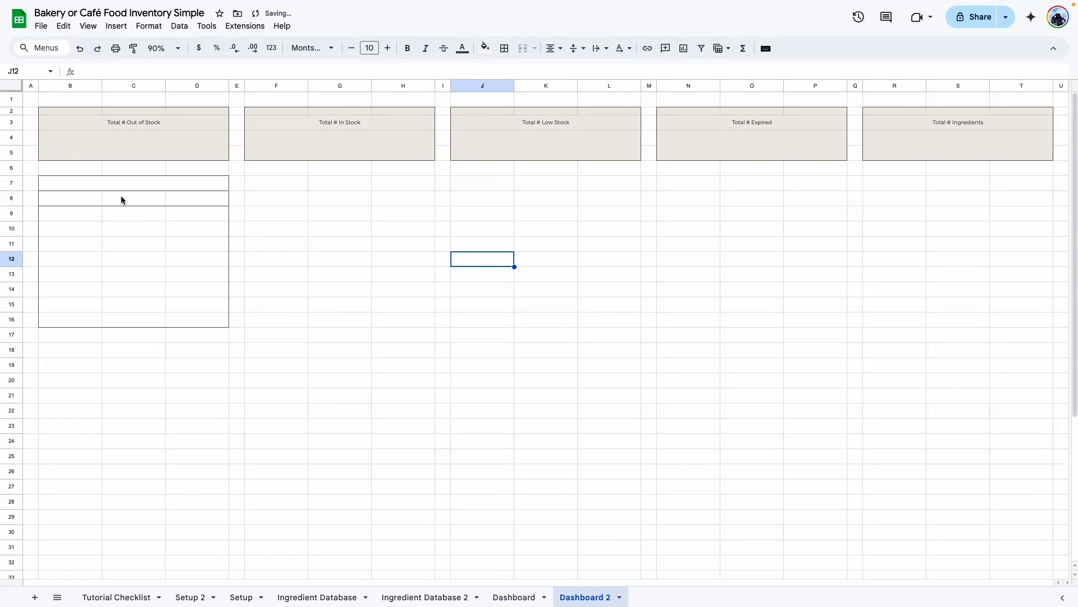
Outline C8:D8 with an outer border and merge the two cells
{"action": "left_click_drag", "start_coordinate": [120, 200], "coordinate": [193, 195]}
{"action": "left_click", "coordinate": [122, 227]}
{"action": "left_click_drag", "start_coordinate": [119, 200], "coordinate": [197, 199]}
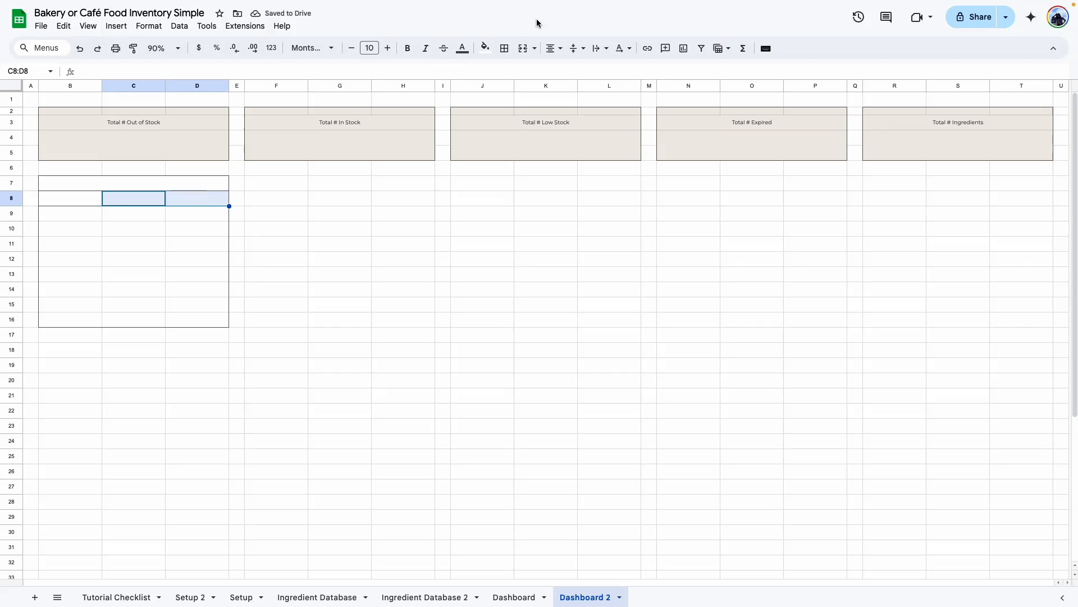
{"action": "left_click", "coordinate": [504, 48]}
{"action": "left_click", "coordinate": [585, 73]}
{"action": "left_click", "coordinate": [523, 48]}
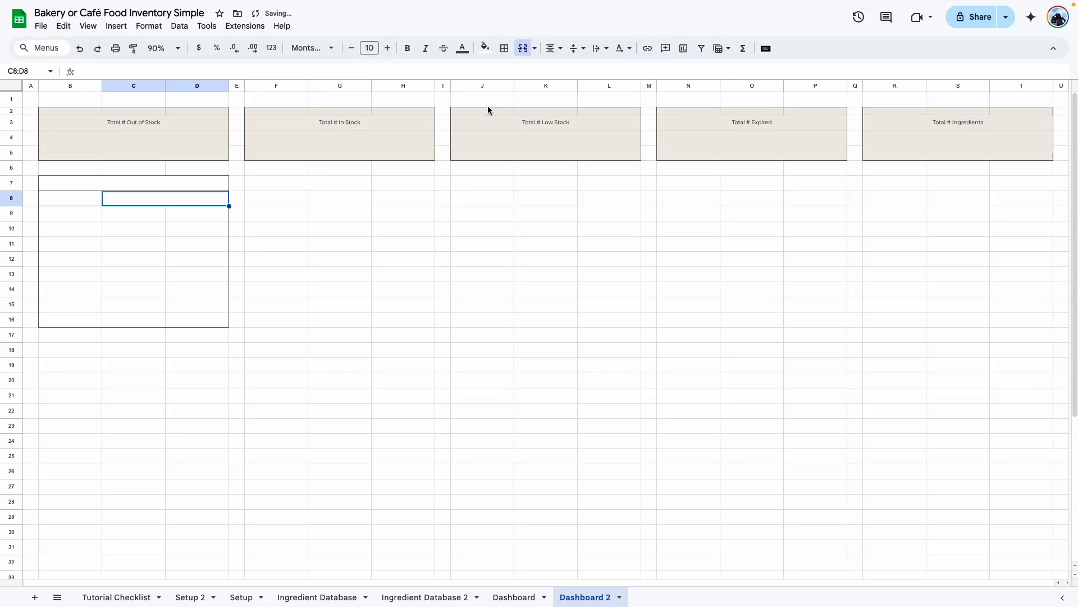
Match the original Stock Status header colors: fill B7:D7 sage green, B8 olive green, and C8:D8 terracotta with white text
{"action": "left_click", "coordinate": [515, 598]}
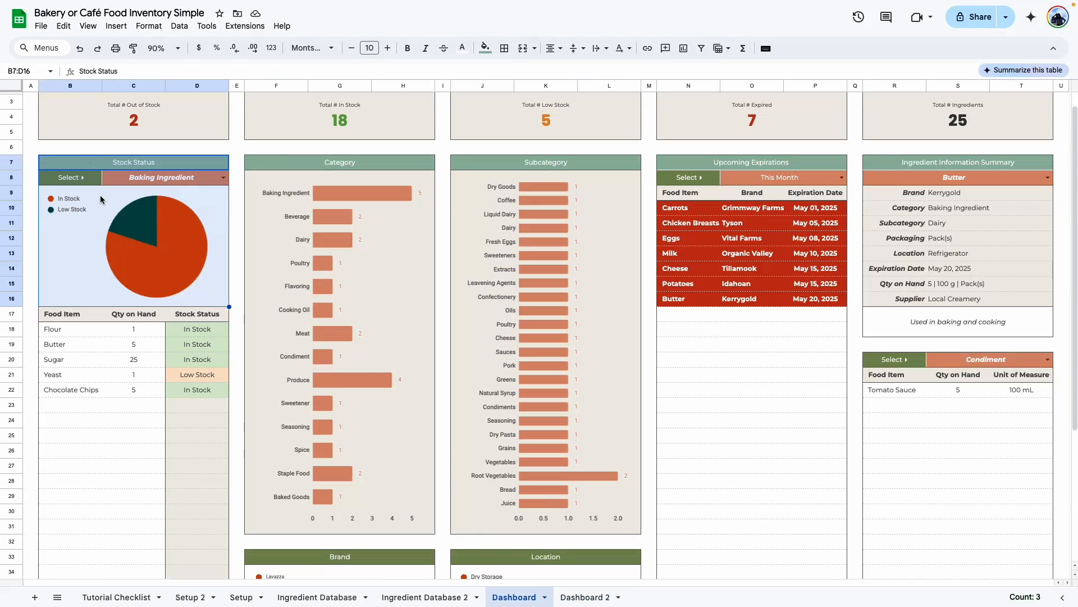
{"action": "left_click", "coordinate": [234, 208]}
{"action": "left_click", "coordinate": [128, 167]}
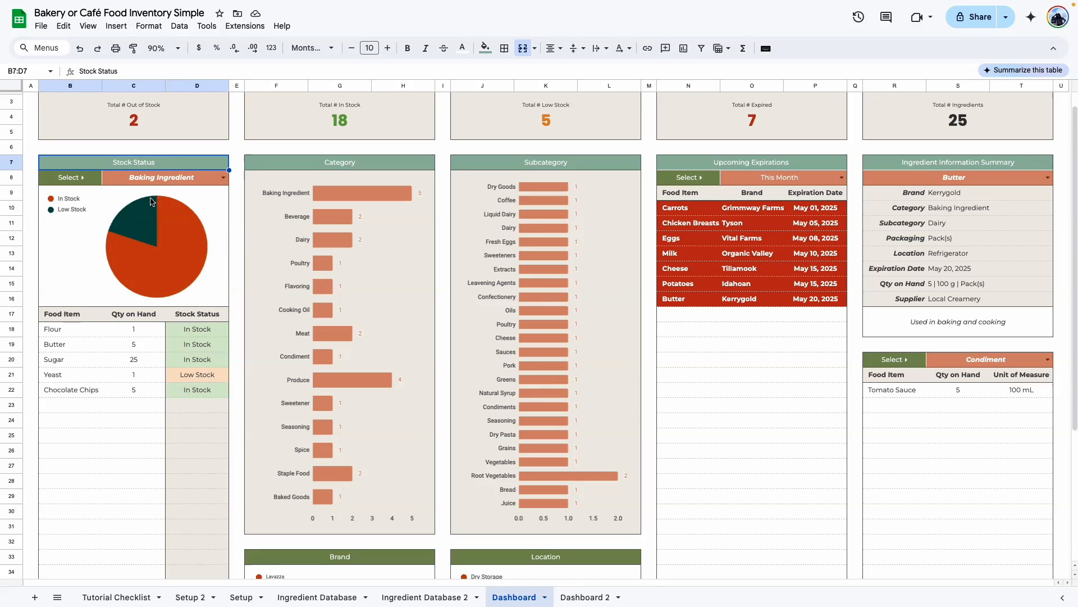
{"action": "key", "text": "Right"}
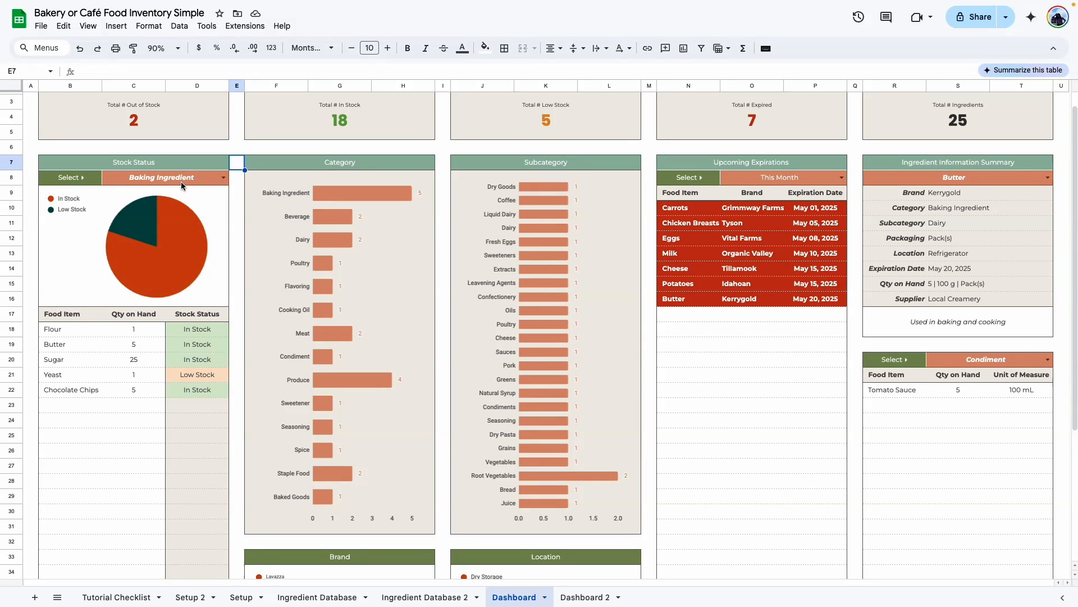
{"action": "key", "text": "Down"}
{"action": "key", "text": "Down"}
{"action": "key", "text": "Down"}
{"action": "key", "text": "Down"}
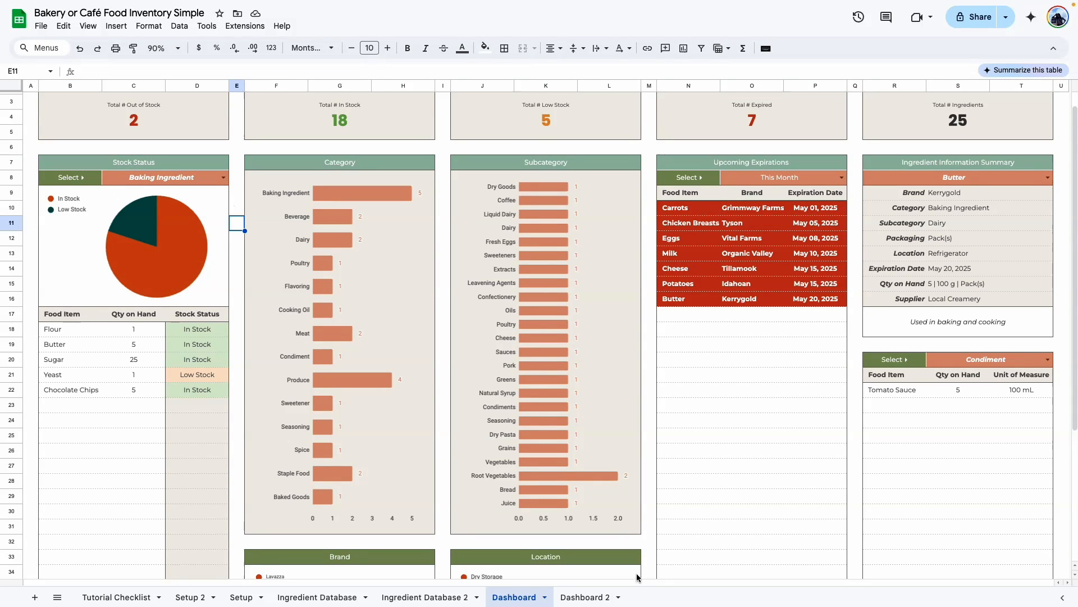
{"action": "left_click", "coordinate": [585, 596]}
{"action": "left_click", "coordinate": [137, 180]}
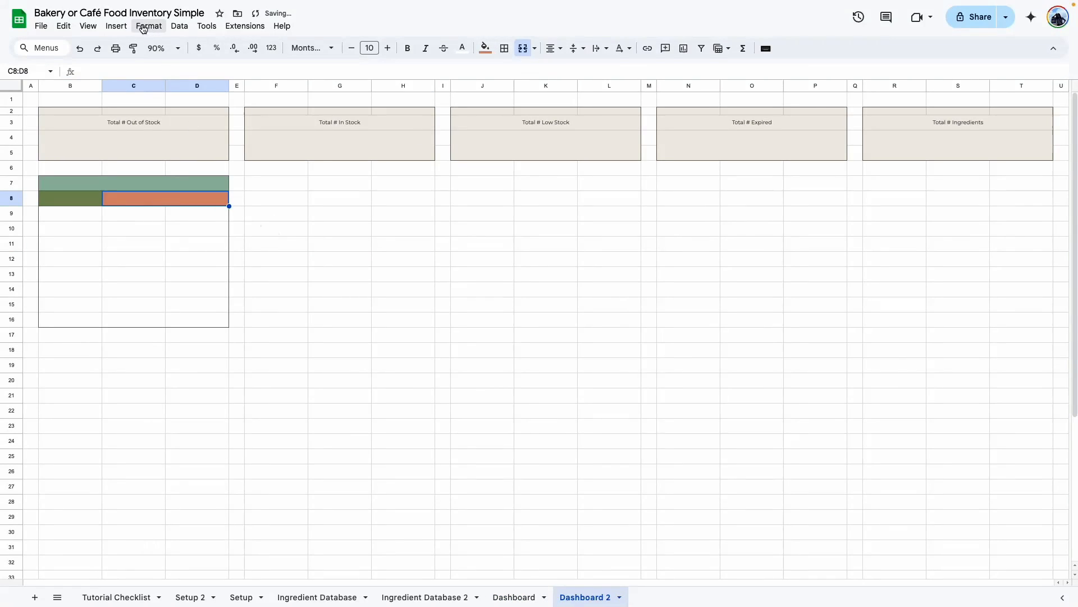
Add a dropdown-from-a-range validation rule to C8:D8, using the ingredient category list in Setup 2 as its source
{"action": "left_click", "coordinate": [179, 26]}
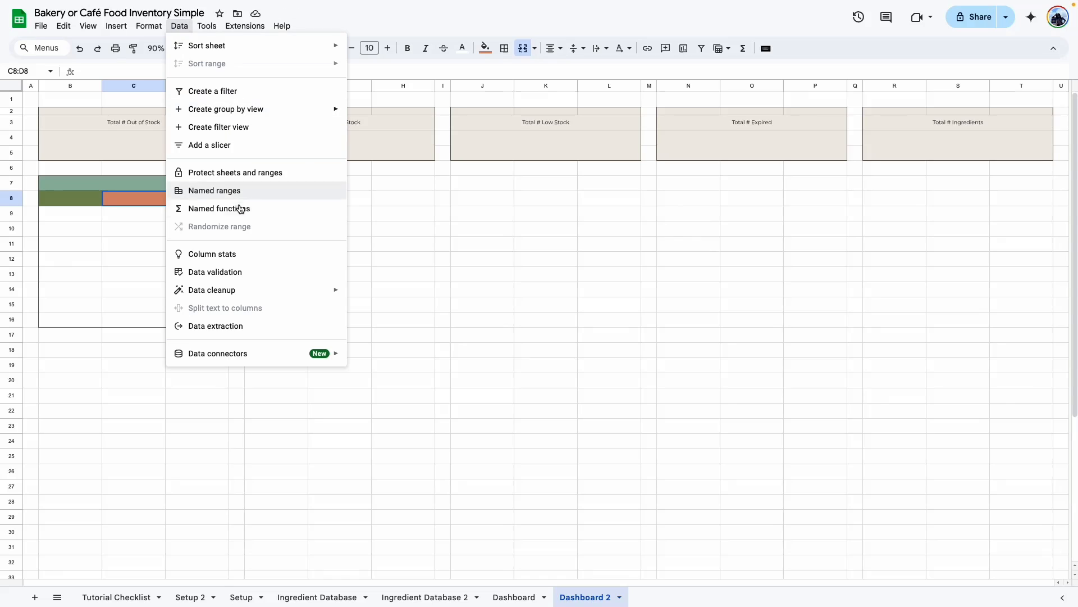
{"action": "left_click", "coordinate": [248, 274]}
{"action": "left_click", "coordinate": [1050, 165]}
{"action": "left_click", "coordinate": [997, 169]}
{"action": "left_click", "coordinate": [1011, 168]}
{"action": "left_click", "coordinate": [1005, 181]}
{"action": "left_click", "coordinate": [1051, 198]}
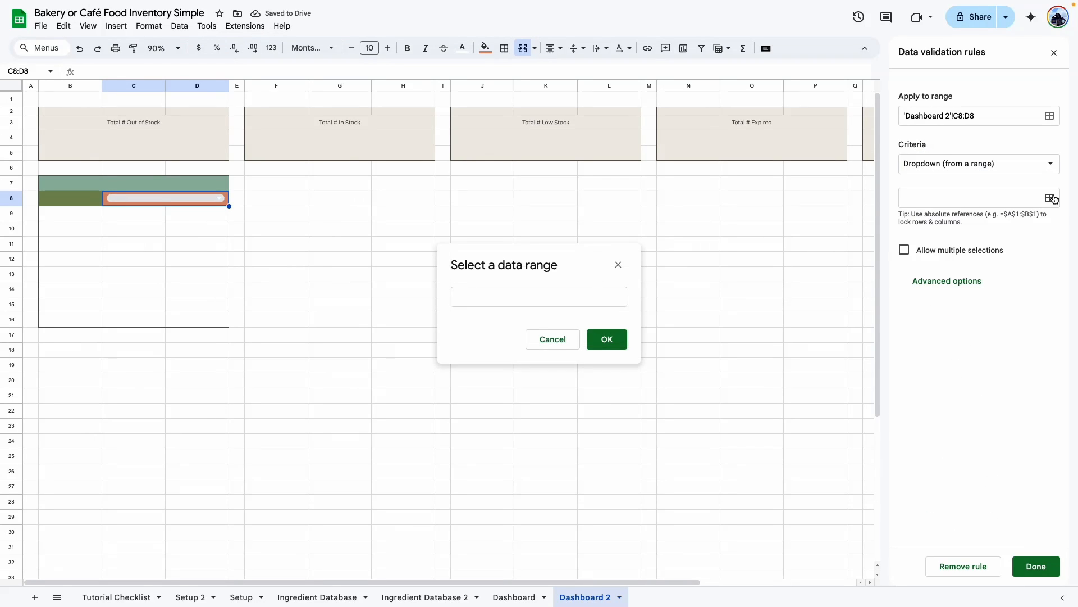
{"action": "left_click", "coordinate": [190, 596]}
{"action": "scroll", "coordinate": [310, 274], "scroll_direction": "up", "scroll_amount": 3}
{"action": "left_click_drag", "start_coordinate": [217, 132], "coordinate": [228, 528]}
{"action": "left_click", "coordinate": [607, 339]}
Set the category dropdown's display style to Arrow and save the rule
{"action": "scroll", "coordinate": [965, 539], "scroll_direction": "down", "scroll_amount": 5}
{"action": "left_click", "coordinate": [965, 539]}
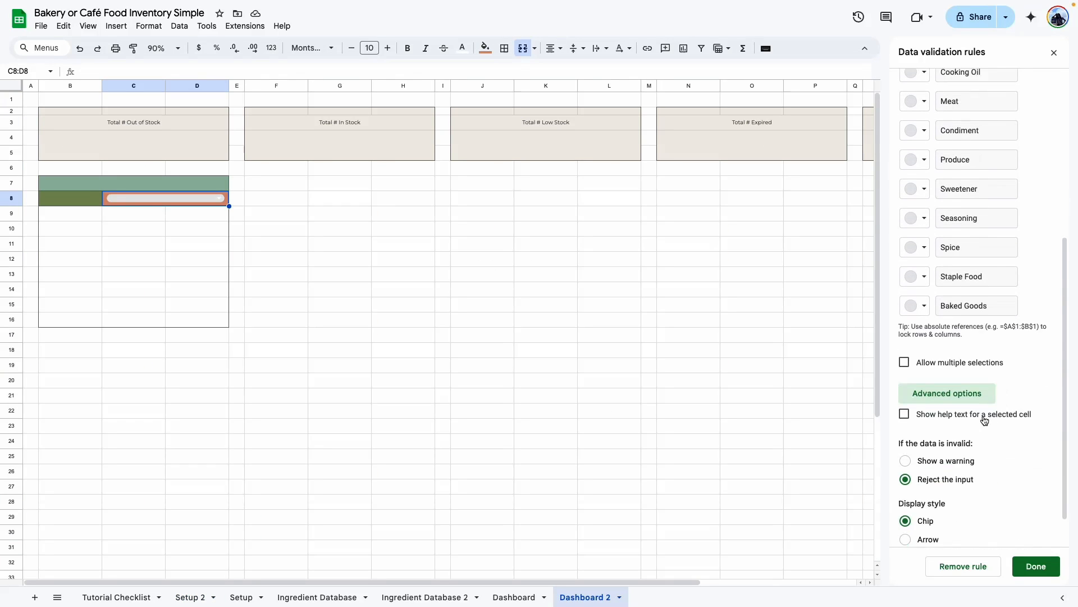
{"action": "left_click", "coordinate": [906, 516]}
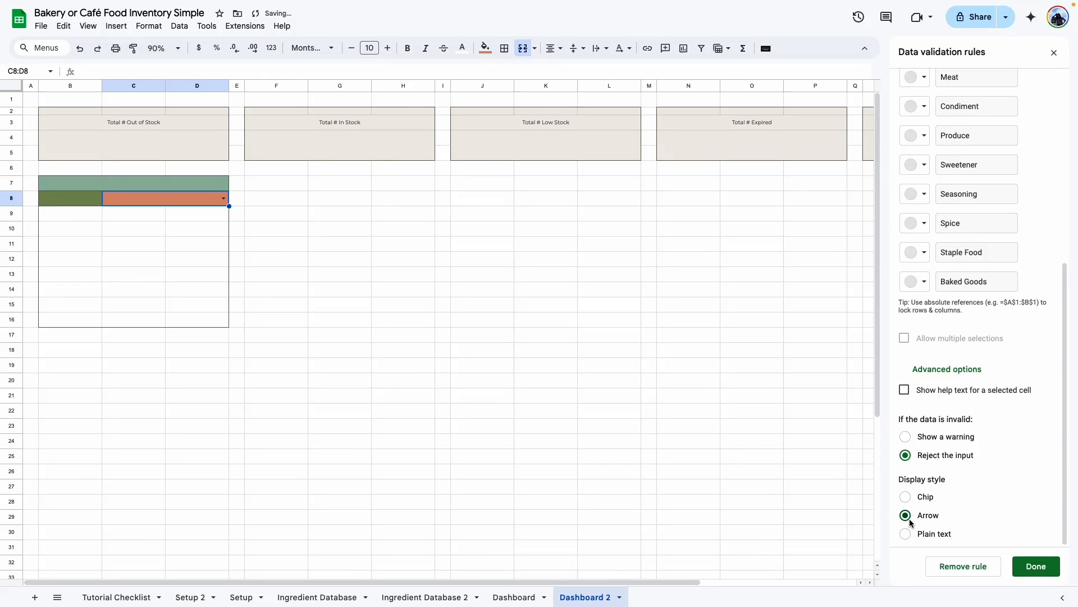
{"action": "left_click", "coordinate": [1036, 567]}
Choose Beverage in the C8 category dropdown and close the data validation rules
{"action": "left_click", "coordinate": [276, 304]}
{"action": "left_click", "coordinate": [224, 204]}
{"action": "left_click", "coordinate": [151, 402]}
{"action": "left_click", "coordinate": [163, 197]}
{"action": "left_click", "coordinate": [121, 230]}
{"action": "left_click", "coordinate": [311, 335]}
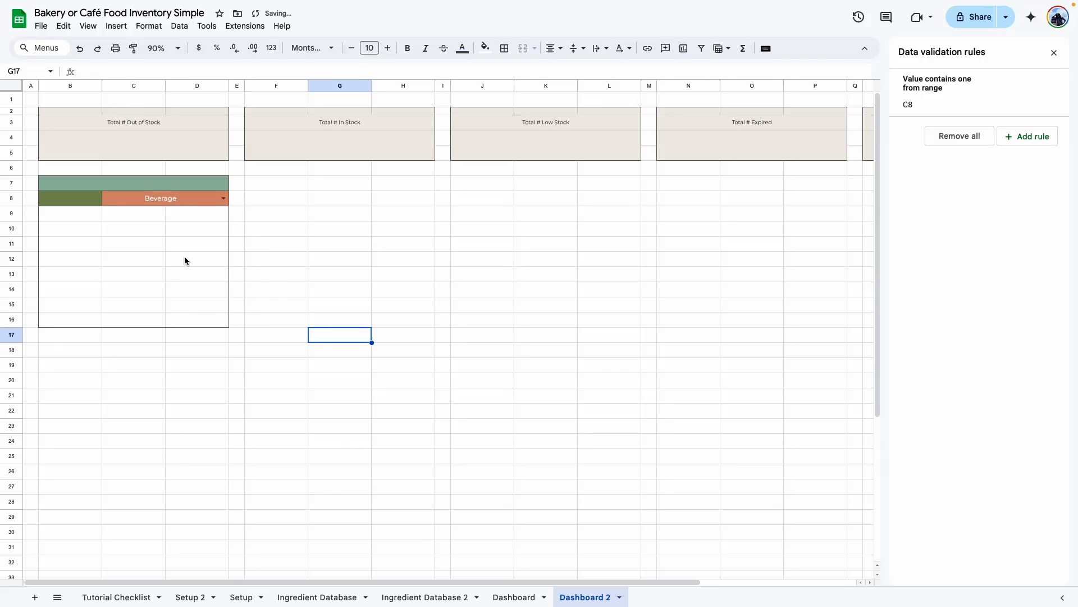
{"action": "left_click", "coordinate": [1054, 52]}
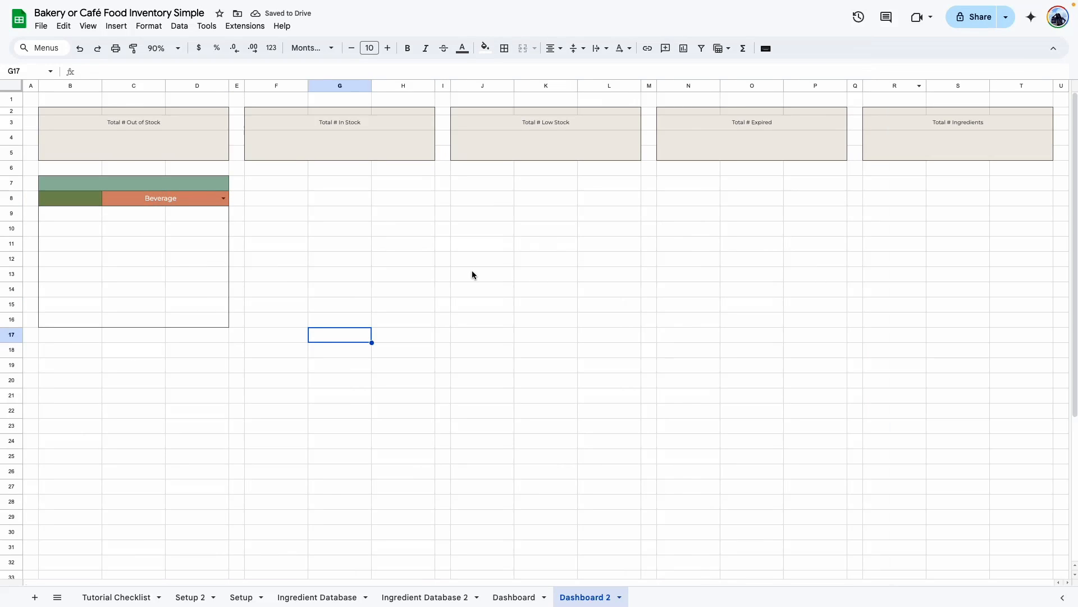
Merge B9:D16 into one blank chart area below the dropdown row
{"action": "left_click", "coordinate": [472, 270]}
{"action": "left_click_drag", "start_coordinate": [95, 210], "coordinate": [196, 330]}
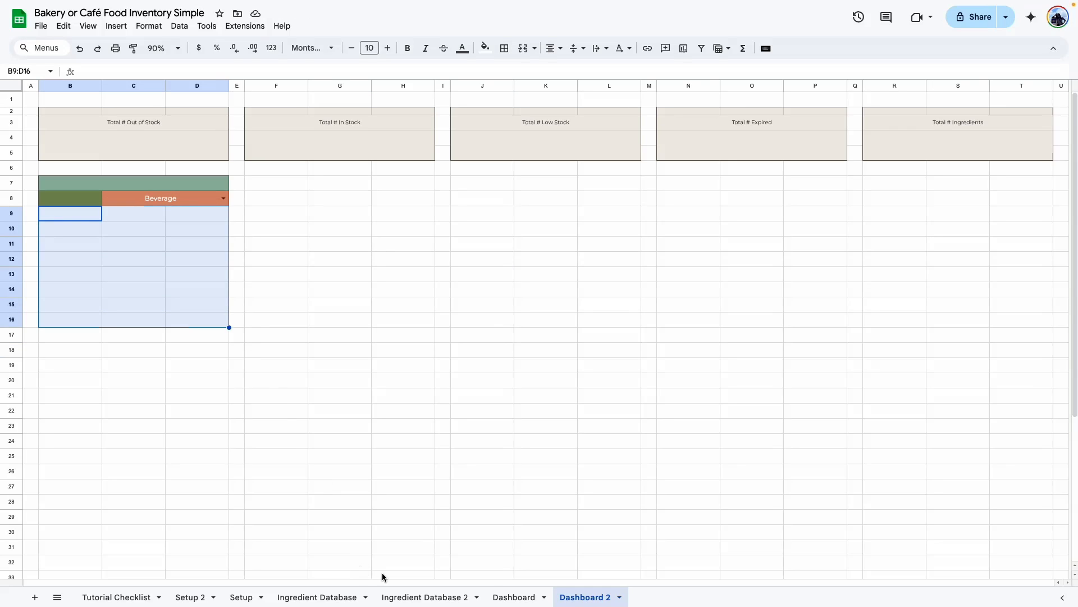
{"action": "left_click", "coordinate": [523, 48]}
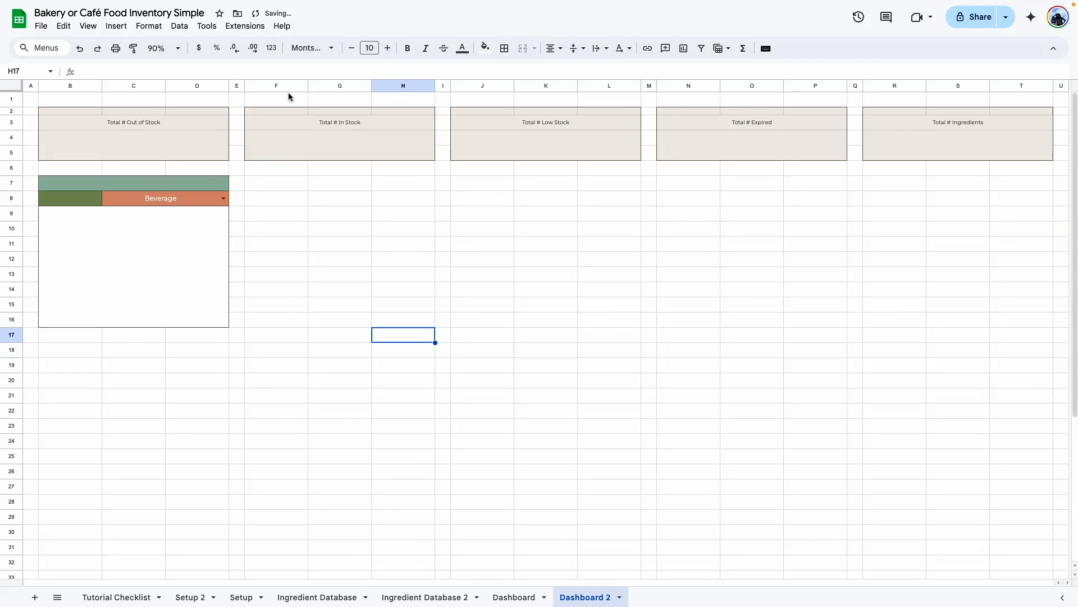
Give B17:D17 in Dashboard 2 an outer border and the custom light beige fill, as in the original table header row
{"action": "left_click", "coordinate": [514, 597]}
{"action": "scroll", "coordinate": [238, 393], "scroll_direction": "down", "scroll_amount": 5}
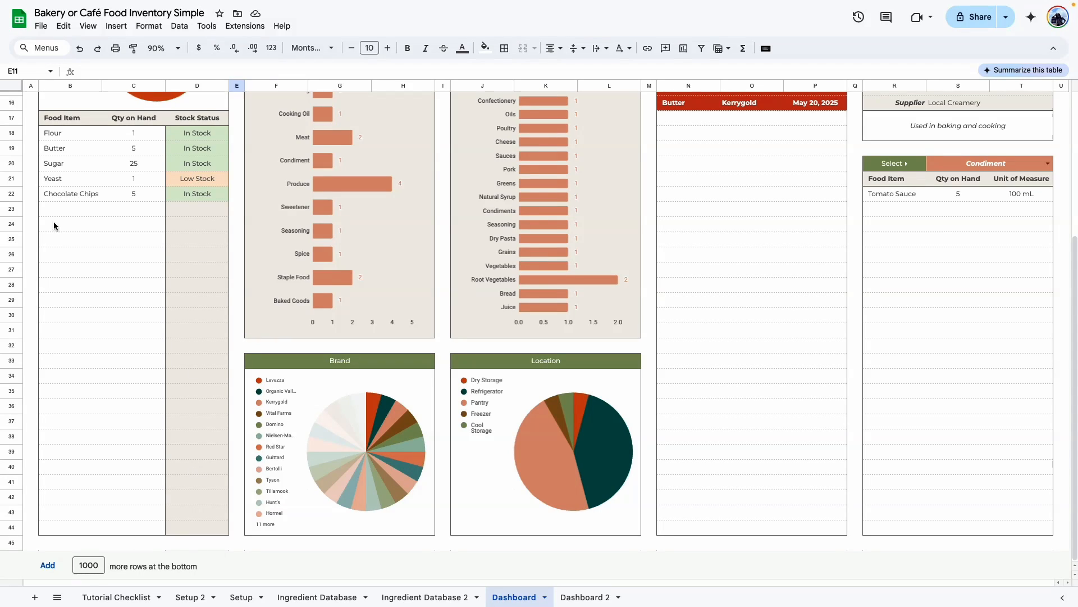
{"action": "left_click", "coordinate": [581, 596]}
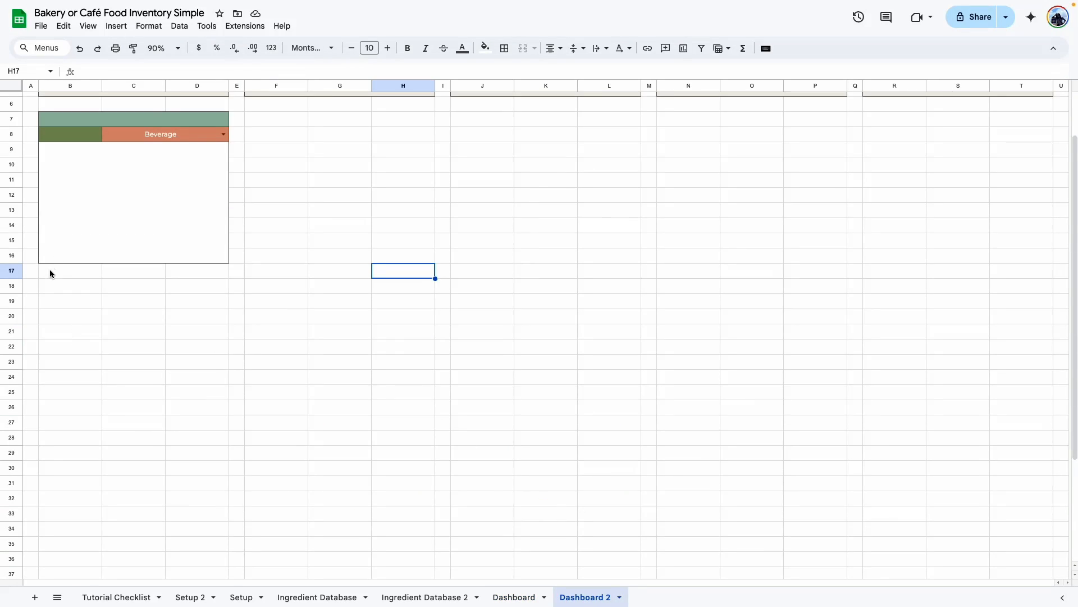
{"action": "left_click_drag", "start_coordinate": [50, 273], "coordinate": [212, 272]}
{"action": "left_click", "coordinate": [505, 48]}
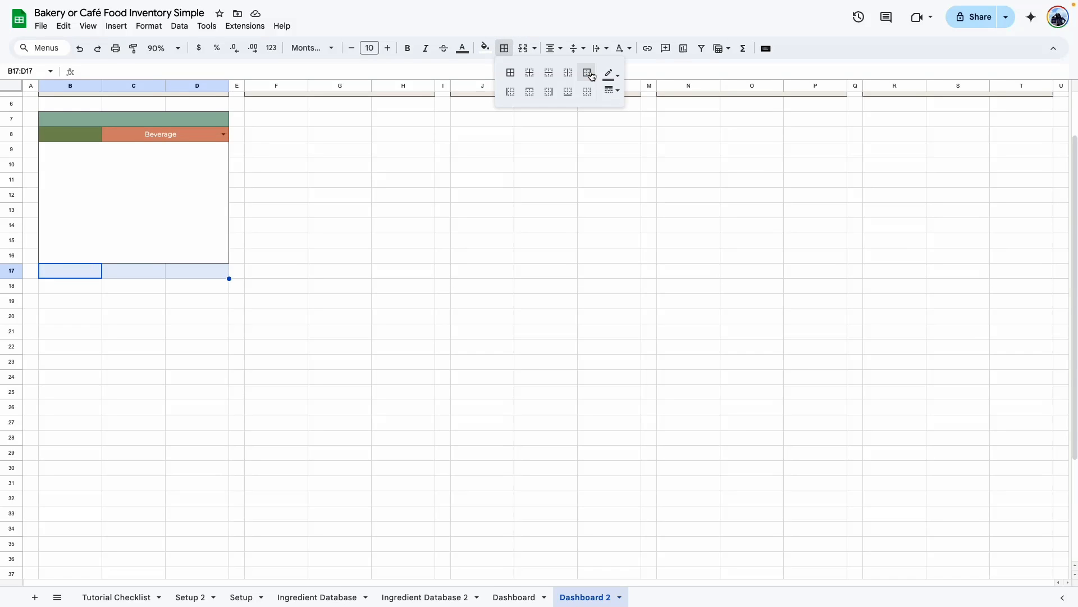
{"action": "left_click", "coordinate": [485, 48]}
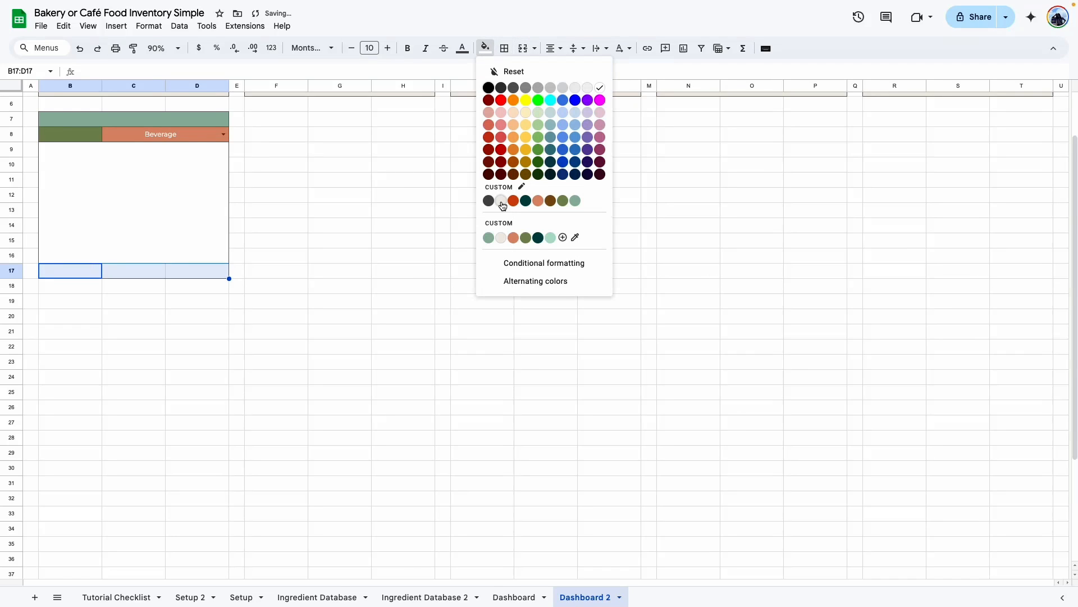
{"action": "left_click", "coordinate": [501, 201]}
Put an outer border around B18:D44 and dotted horizontal borders between its rows
{"action": "left_click_drag", "start_coordinate": [84, 287], "coordinate": [200, 530]}
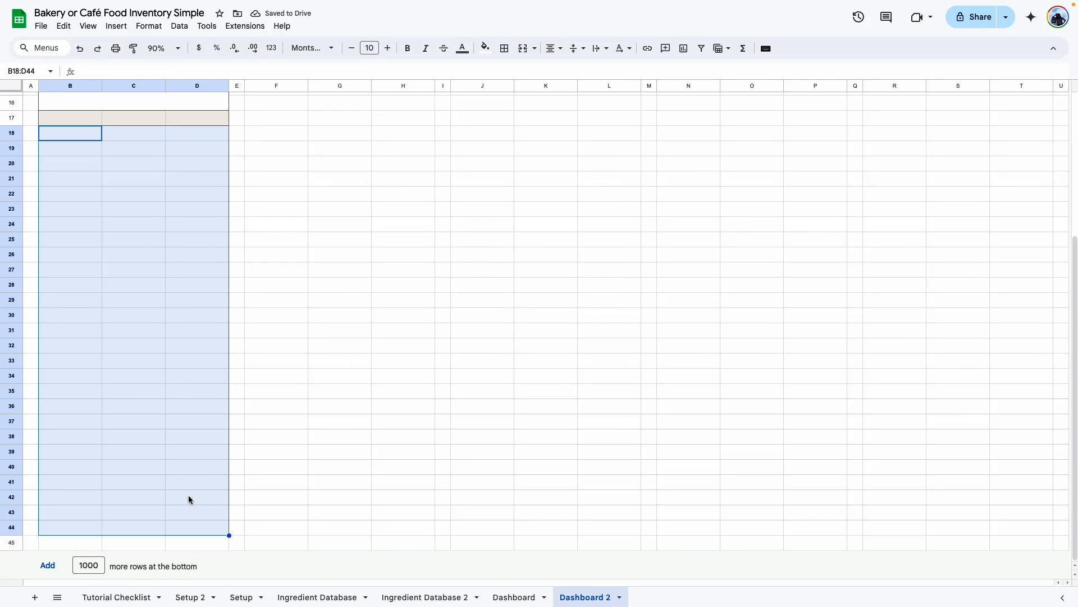
{"action": "scroll", "coordinate": [113, 450], "scroll_direction": "up", "scroll_amount": 2}
{"action": "left_click", "coordinate": [505, 49]}
{"action": "left_click", "coordinate": [587, 73]}
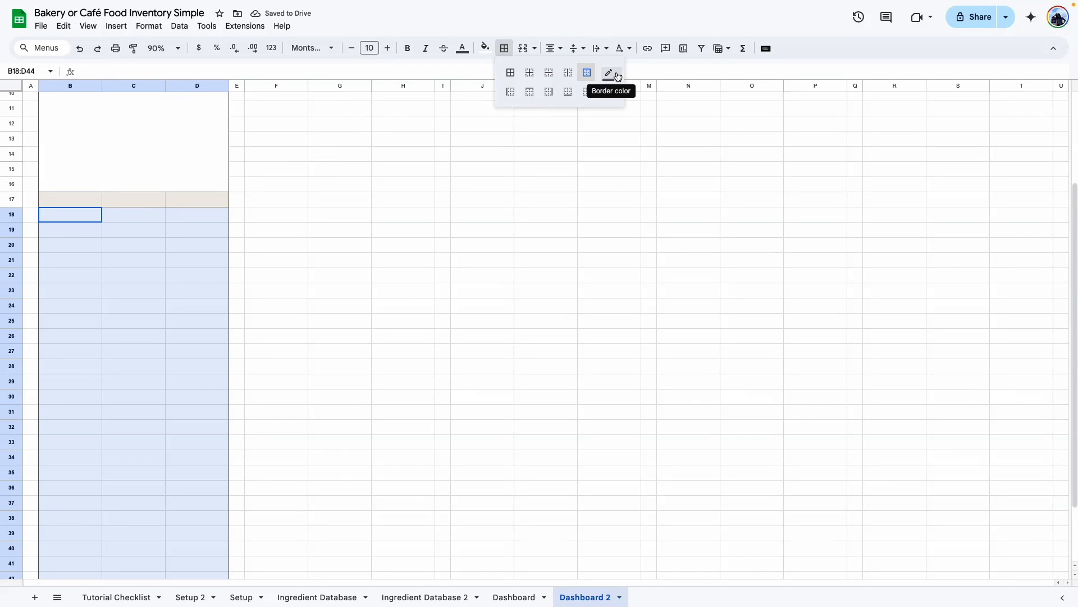
{"action": "left_click", "coordinate": [549, 72]}
{"action": "left_click", "coordinate": [610, 73]}
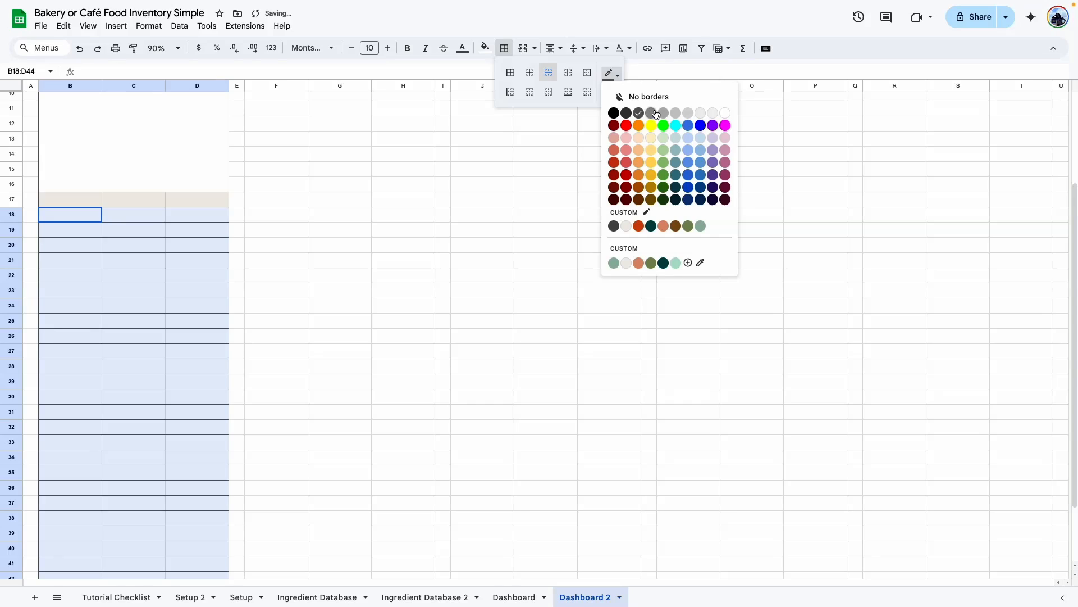
{"action": "left_click", "coordinate": [613, 91]}
{"action": "left_click", "coordinate": [642, 151]}
{"action": "left_click", "coordinate": [290, 290]}
{"action": "scroll", "coordinate": [352, 291], "scroll_direction": "down", "scroll_amount": 2}
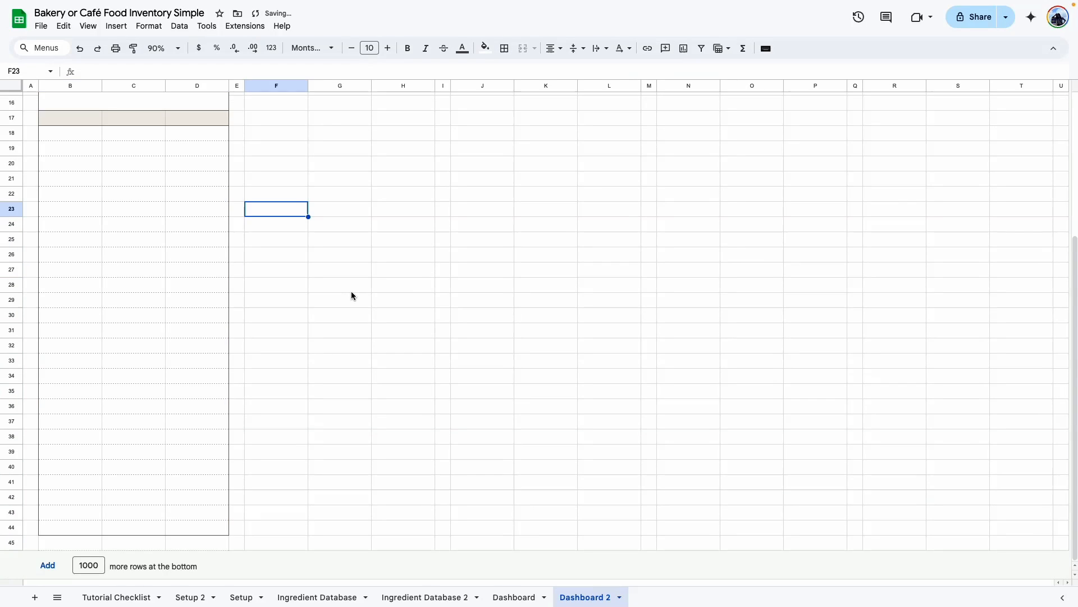
Add a dark left border to D18:D44 in Dashboard 2 and fill the range light gray
{"action": "left_click", "coordinate": [515, 596]}
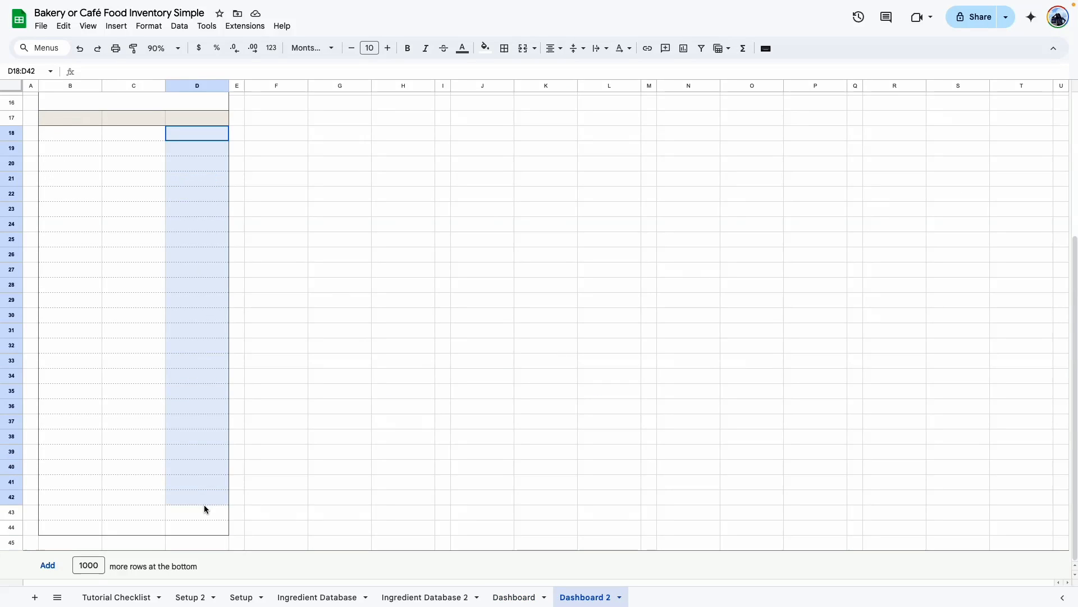
{"action": "left_click_drag", "start_coordinate": [204, 505], "coordinate": [210, 528]}
{"action": "left_click", "coordinate": [505, 48]}
{"action": "left_click", "coordinate": [620, 78]}
{"action": "left_click", "coordinate": [626, 108]}
{"action": "left_click", "coordinate": [510, 93]}
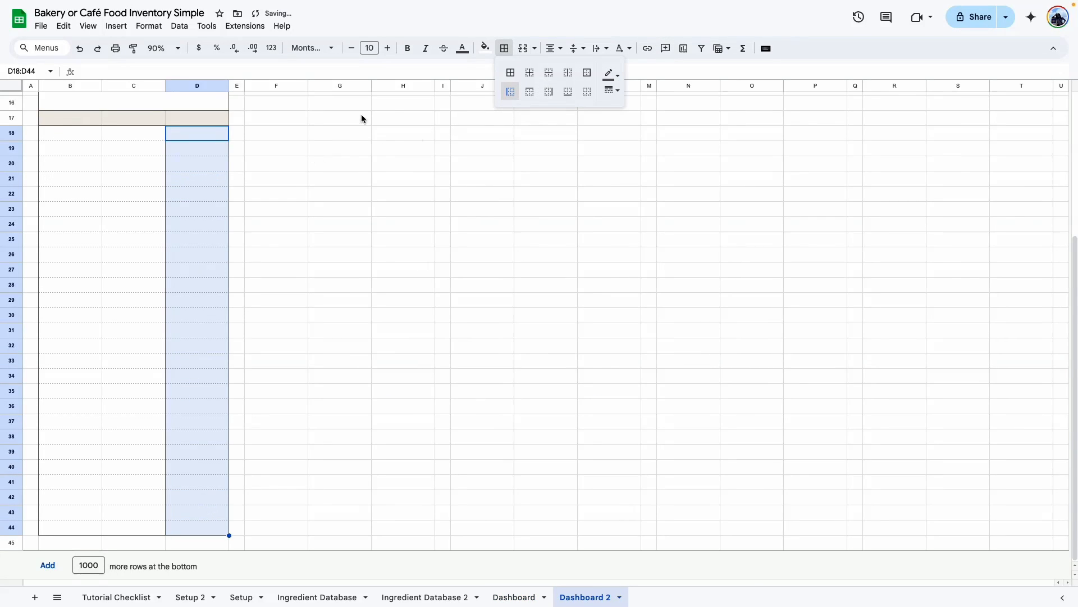
{"action": "left_click", "coordinate": [485, 49]}
{"action": "left_click", "coordinate": [577, 86]}
{"action": "left_click", "coordinate": [404, 270]}
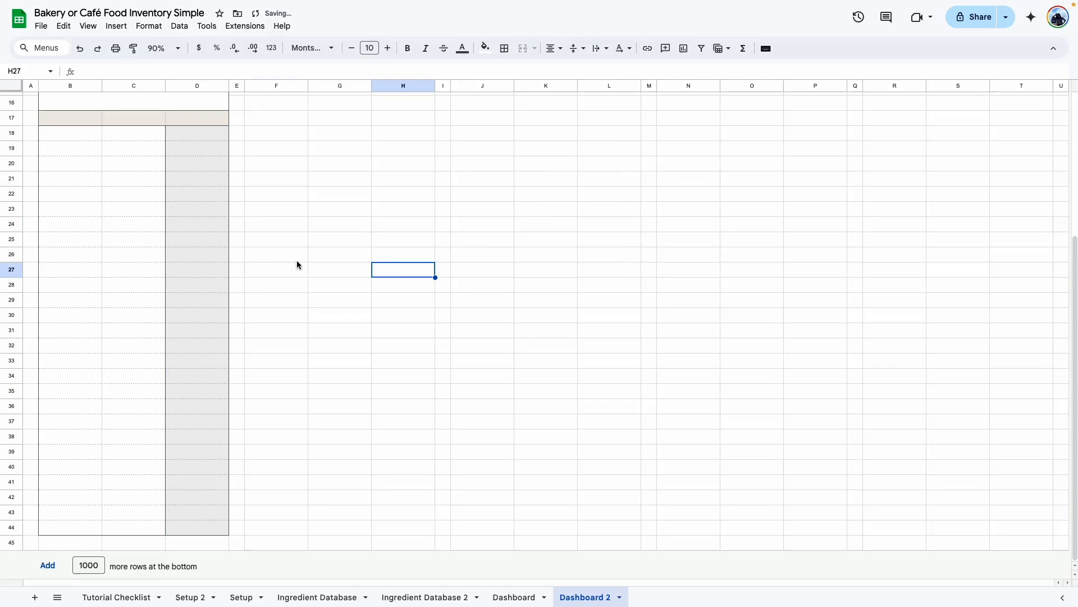
Examine the original Dashboard's Category section, including its F7:H31 extent, merged header and bar chart, and return to Dashboard 2
{"action": "left_click", "coordinate": [514, 597]}
{"action": "scroll", "coordinate": [345, 321], "scroll_direction": "down", "scroll_amount": 5}
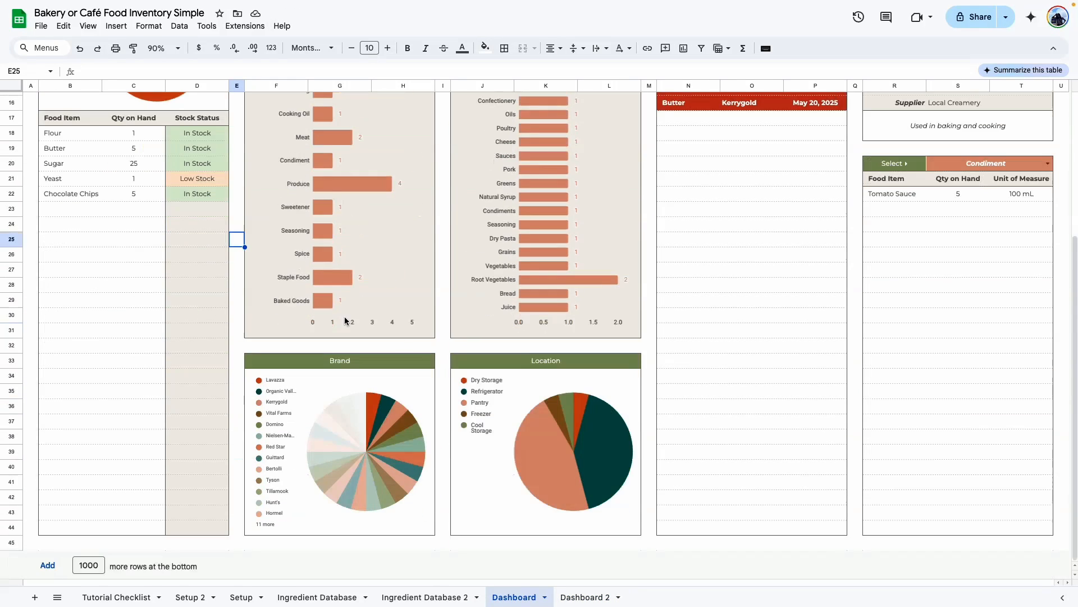
{"action": "scroll", "coordinate": [336, 312], "scroll_direction": "up", "scroll_amount": 5}
{"action": "left_click", "coordinate": [406, 424]}
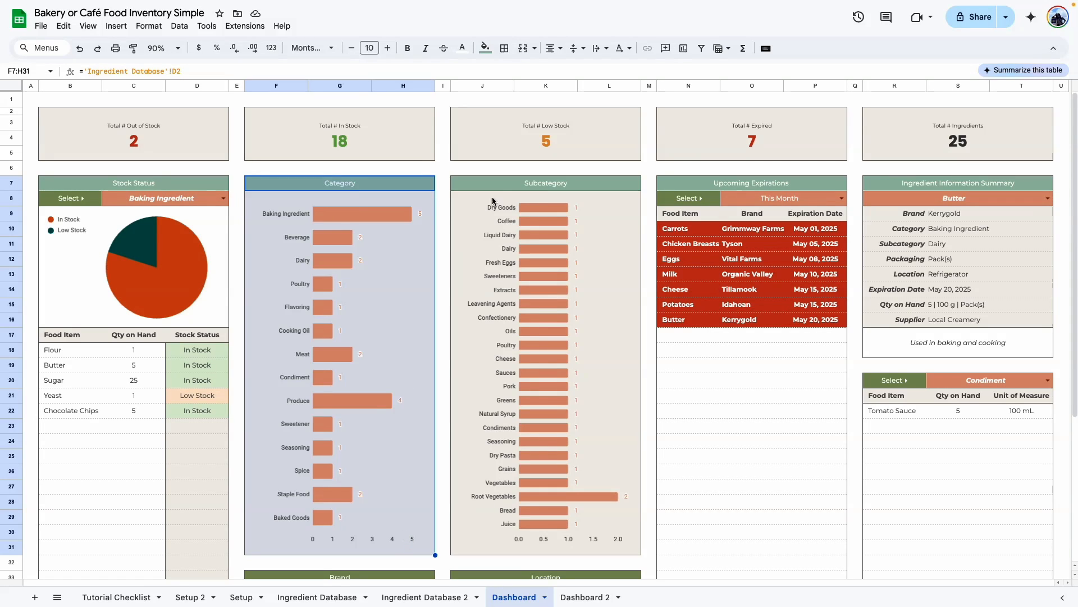
{"action": "scroll", "coordinate": [488, 204], "scroll_direction": "down", "scroll_amount": 5}
{"action": "scroll", "coordinate": [435, 354], "scroll_direction": "up", "scroll_amount": 4}
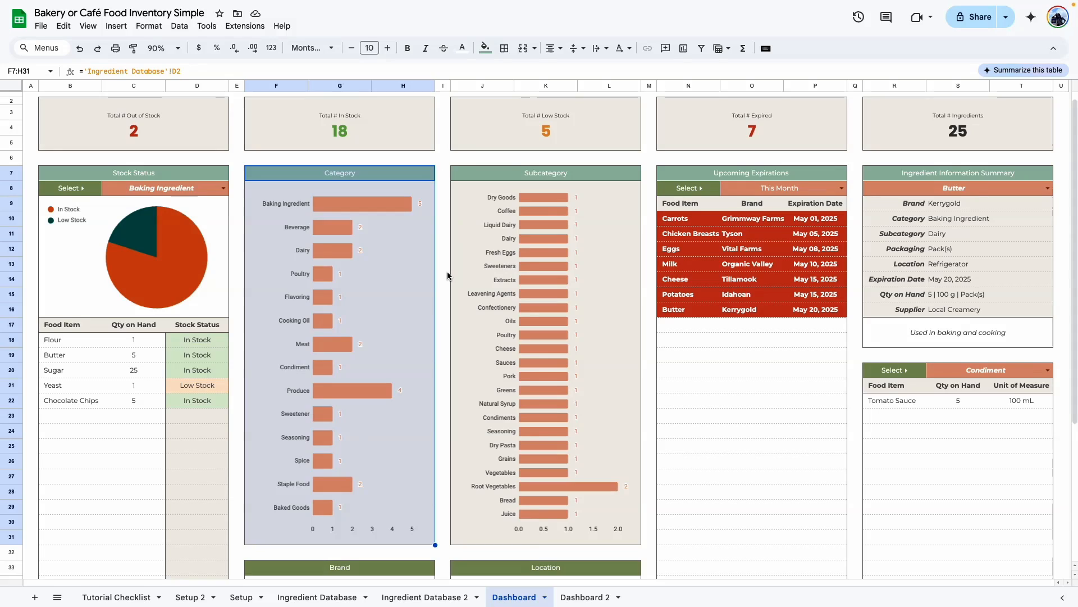
{"action": "left_click", "coordinate": [445, 279]}
{"action": "left_click", "coordinate": [332, 174]}
{"action": "scroll", "coordinate": [358, 505], "scroll_direction": "down", "scroll_amount": 1}
{"action": "left_click", "coordinate": [268, 524]}
{"action": "scroll", "coordinate": [301, 180], "scroll_direction": "up", "scroll_amount": 1}
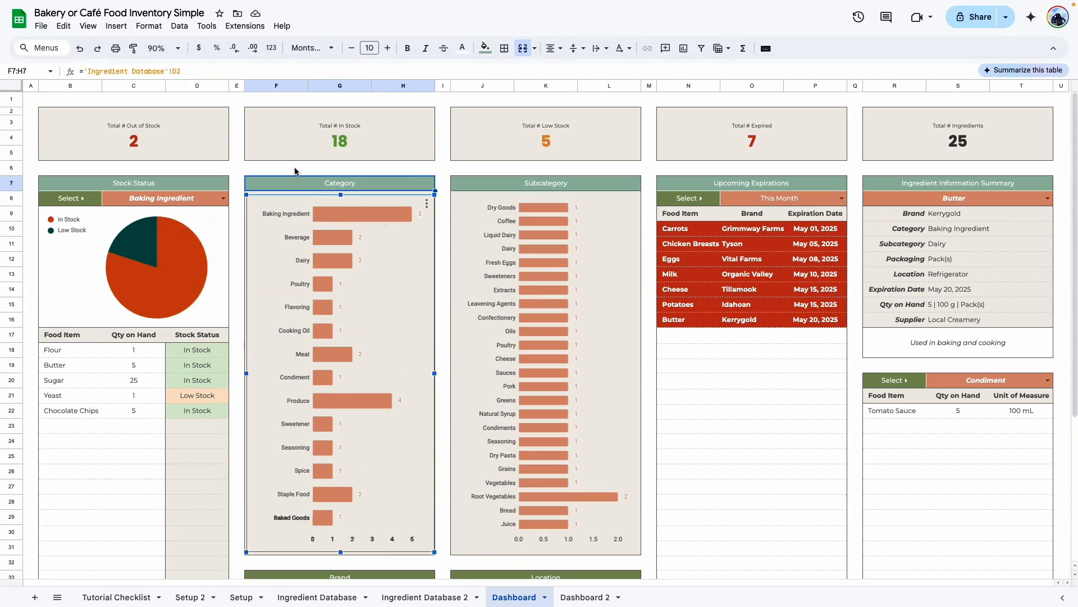
{"action": "left_click", "coordinate": [585, 597]}
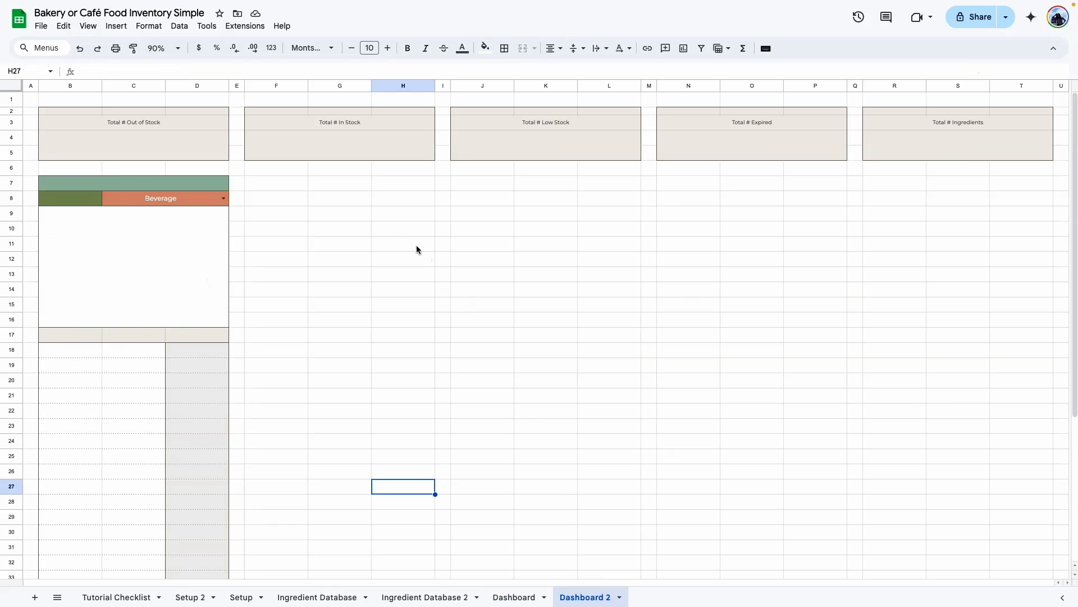
Put outer borders around F7:H31 and F33:H44 in Dashboard 2 for the two chart sections
{"action": "left_click_drag", "start_coordinate": [266, 183], "coordinate": [392, 421]}
{"action": "scroll", "coordinate": [414, 161], "scroll_direction": "up", "scroll_amount": 3}
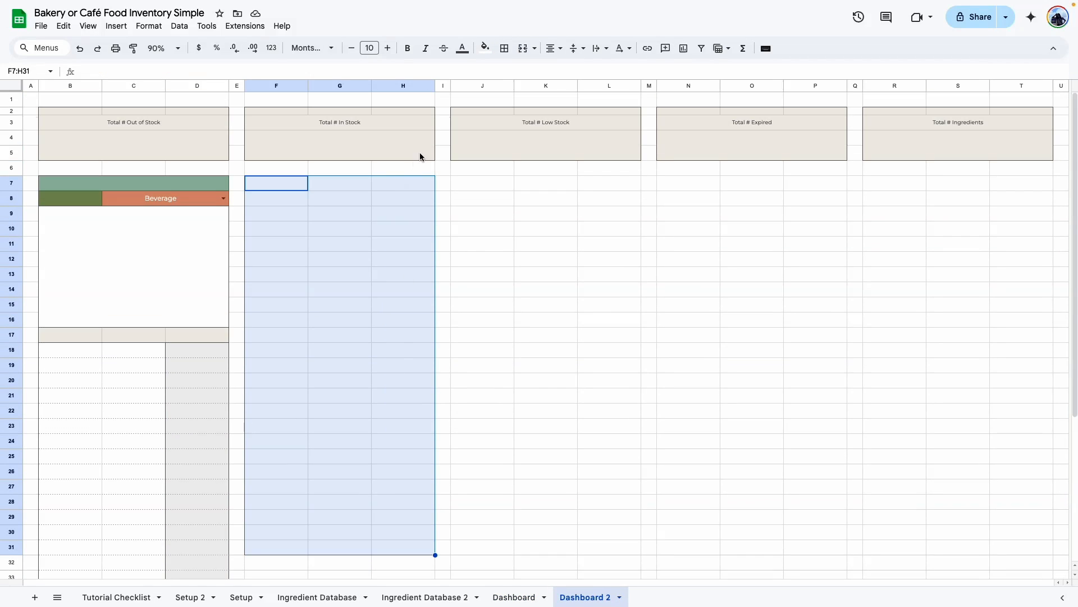
{"action": "left_click", "coordinate": [504, 48]}
{"action": "left_click", "coordinate": [584, 72]}
{"action": "scroll", "coordinate": [337, 337], "scroll_direction": "down", "scroll_amount": 5}
{"action": "left_click_drag", "start_coordinate": [257, 361], "coordinate": [433, 525]}
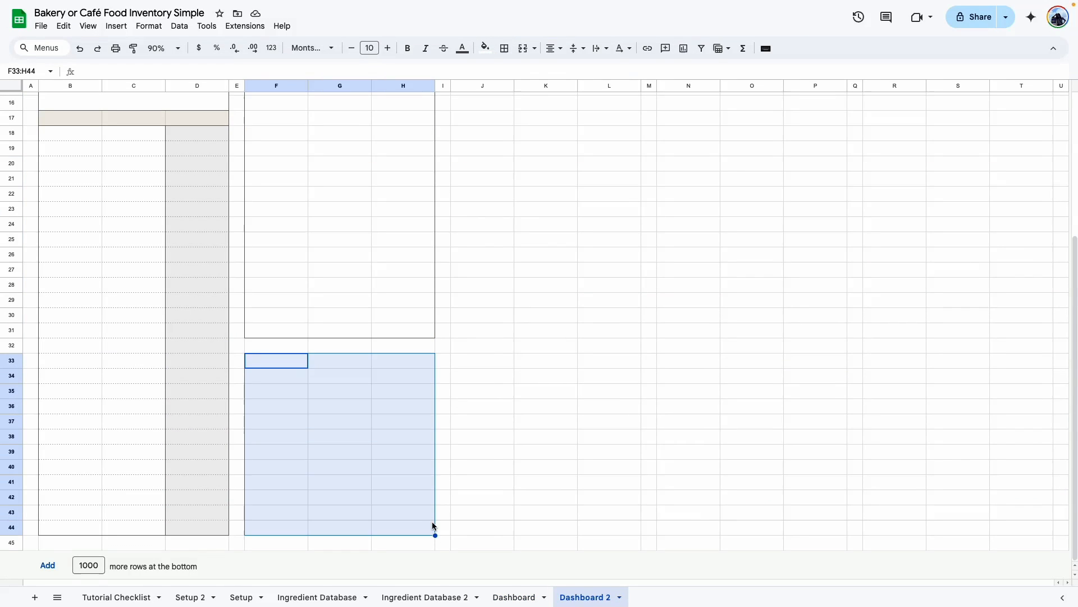
{"action": "left_click", "coordinate": [504, 47]}
{"action": "left_click", "coordinate": [584, 72]}
Merge the header cells F33:H33 and F7:H7, and give F7:H7 an outer border
{"action": "left_click_drag", "start_coordinate": [264, 363], "coordinate": [411, 359]}
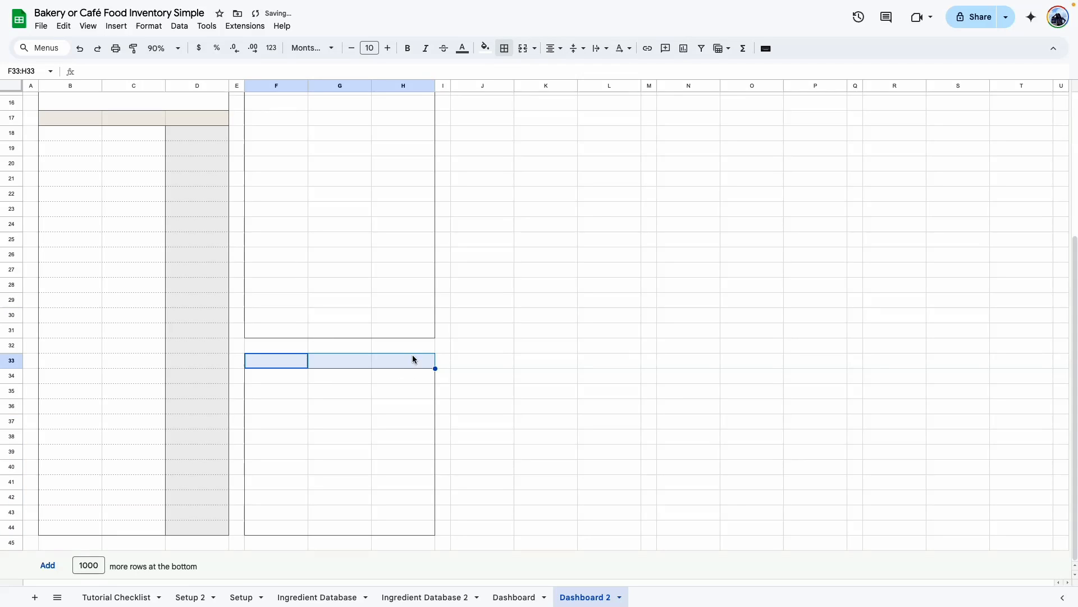
{"action": "left_click", "coordinate": [523, 48]}
{"action": "left_click", "coordinate": [304, 365]}
{"action": "scroll", "coordinate": [363, 247], "scroll_direction": "up", "scroll_amount": 5}
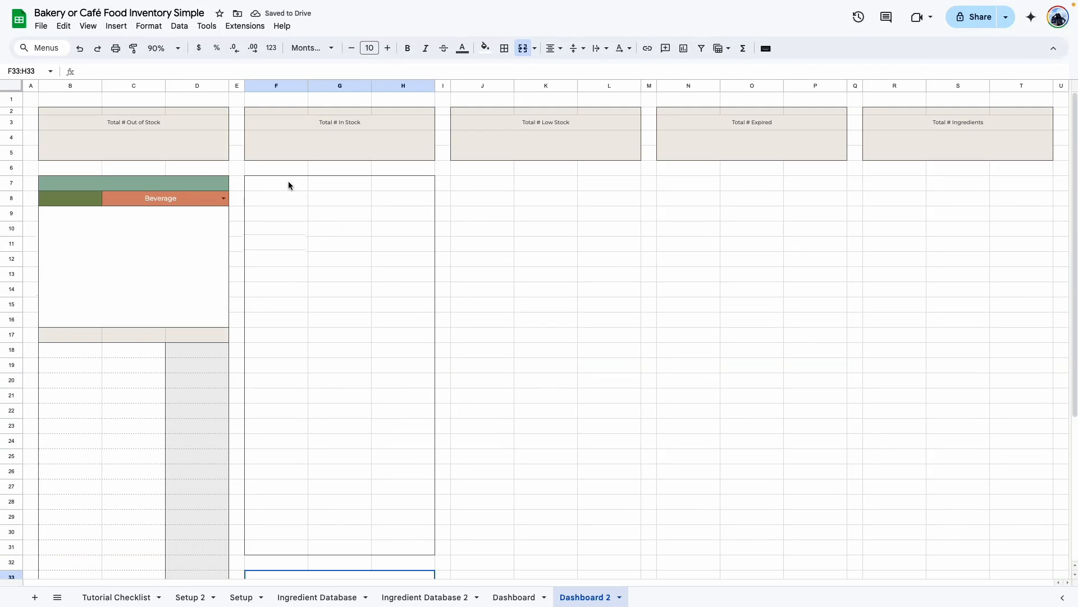
{"action": "left_click_drag", "start_coordinate": [291, 183], "coordinate": [393, 185]}
{"action": "left_click", "coordinate": [523, 48]}
{"action": "left_click", "coordinate": [505, 48]}
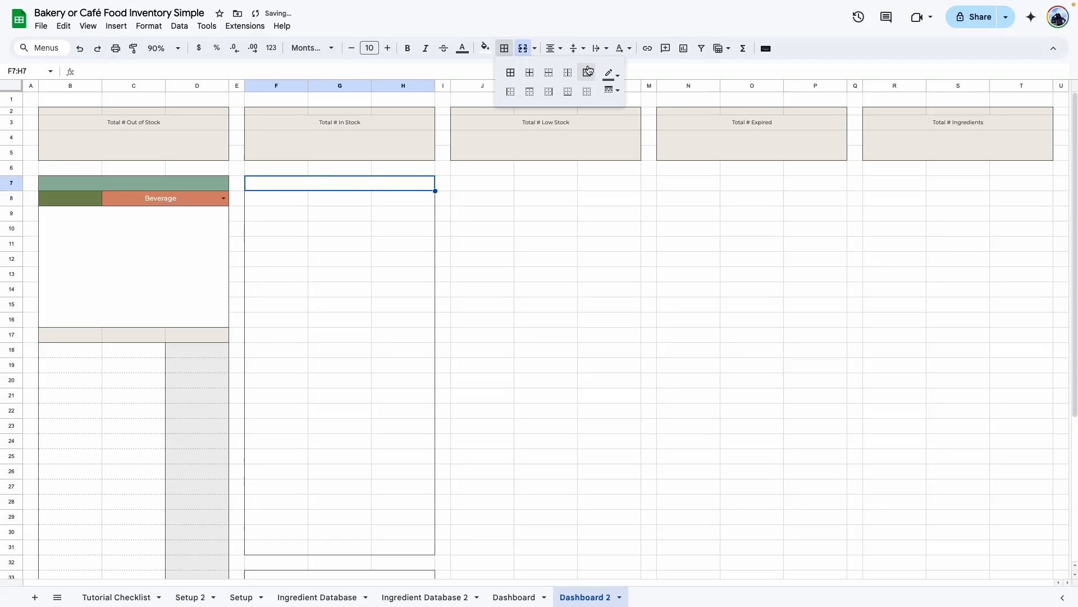
{"action": "left_click", "coordinate": [555, 314]}
Fill F8:H31 white, the F7:H7 header with the custom sage green and the F33:H33 header with the custom orange
{"action": "left_click_drag", "start_coordinate": [268, 200], "coordinate": [416, 403]}
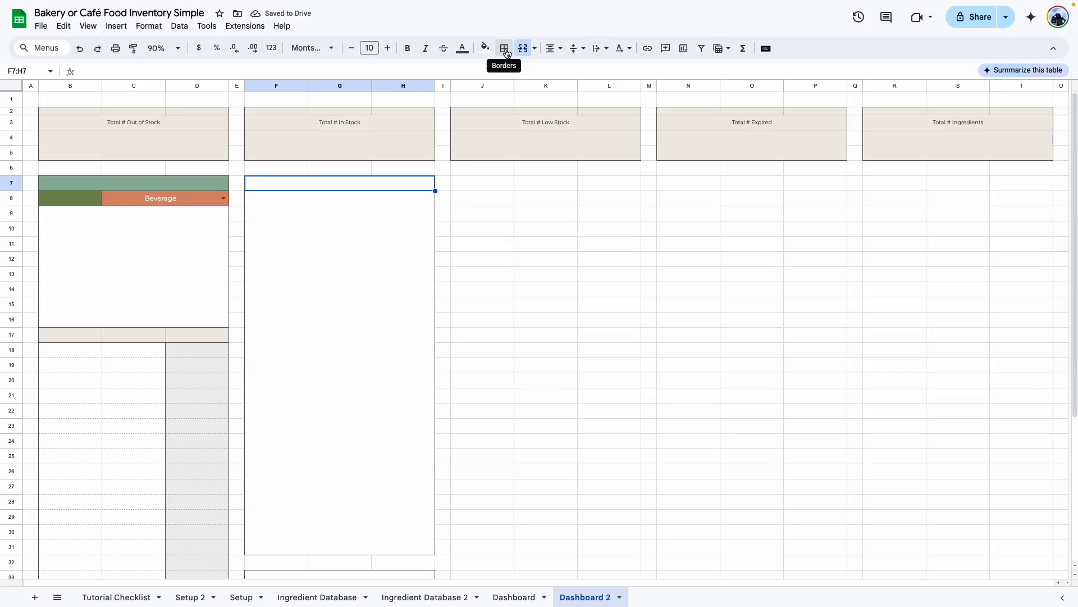
{"action": "left_click", "coordinate": [485, 48]}
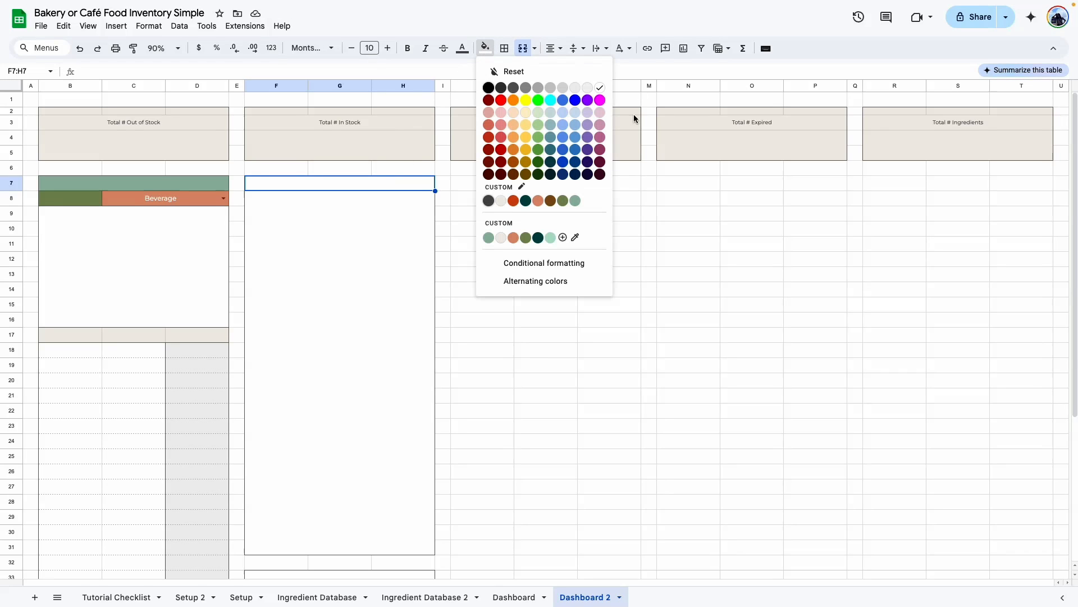
{"action": "left_click", "coordinate": [576, 200]}
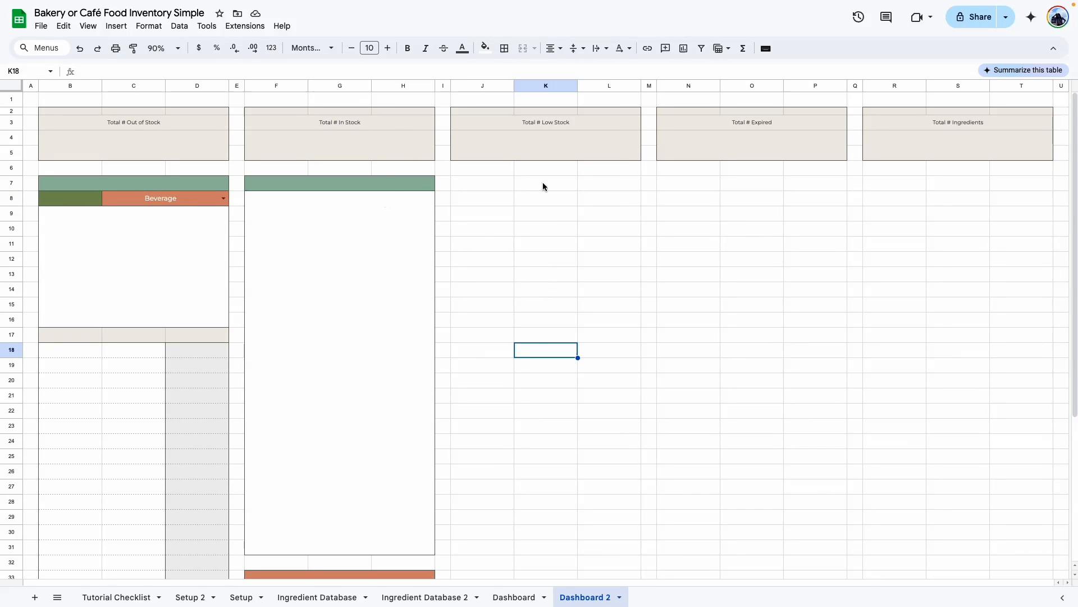
Copy the formatting of F7:H44 onto the neighbouring J7:L44 block with Paint format
{"action": "left_click_drag", "start_coordinate": [392, 186], "coordinate": [380, 530]}
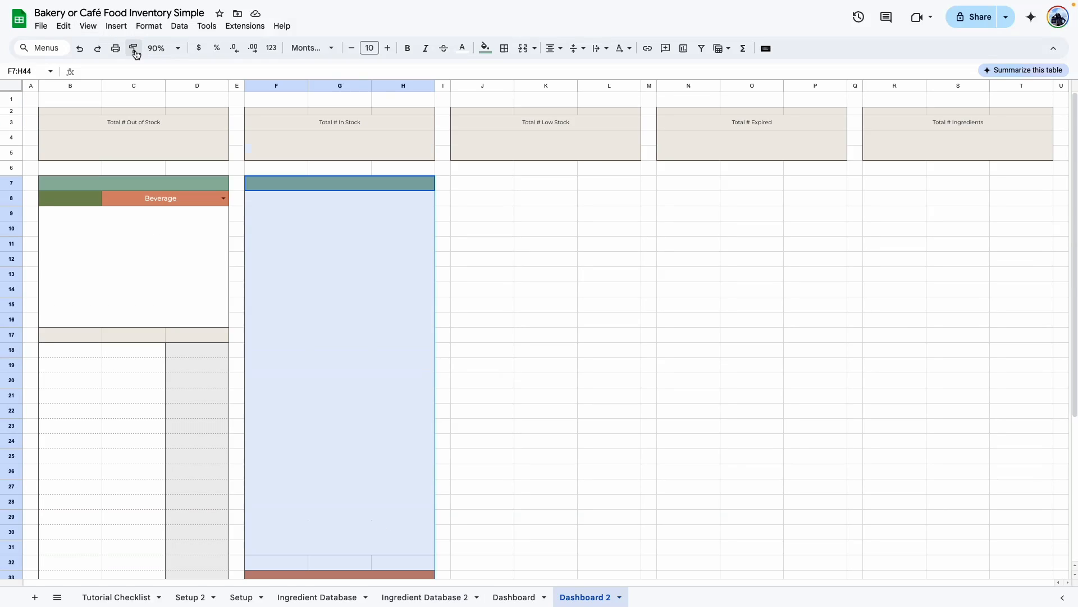
{"action": "left_click", "coordinate": [134, 50]}
{"action": "left_click", "coordinate": [464, 185]}
Examine the original Dashboard's Upcoming Expirations section, including its header and selector row, and return to Dashboard 2
{"action": "left_click", "coordinate": [512, 597]}
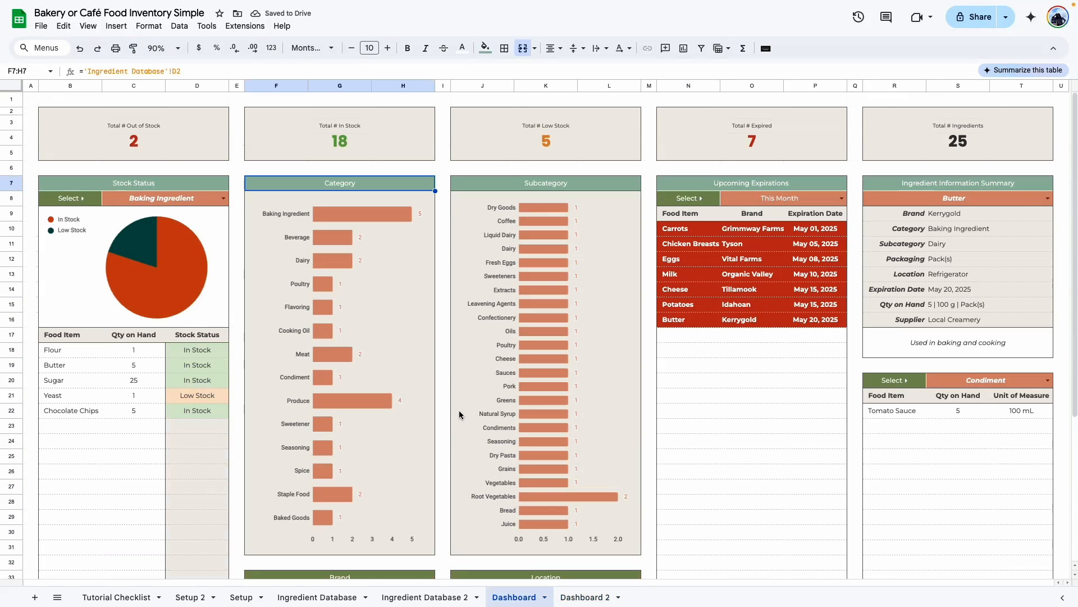
{"action": "scroll", "coordinate": [418, 345], "scroll_direction": "down", "scroll_amount": 1}
{"action": "left_click", "coordinate": [668, 438]}
{"action": "scroll", "coordinate": [575, 416], "scroll_direction": "down", "scroll_amount": 3}
{"action": "scroll", "coordinate": [577, 413], "scroll_direction": "up", "scroll_amount": 4}
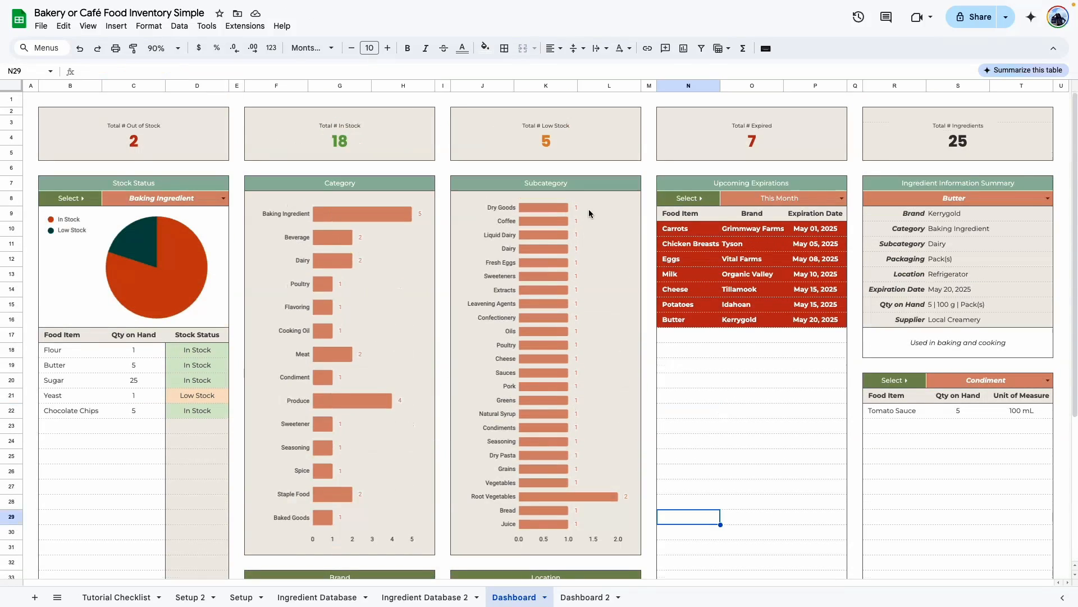
{"action": "left_click", "coordinate": [792, 501]}
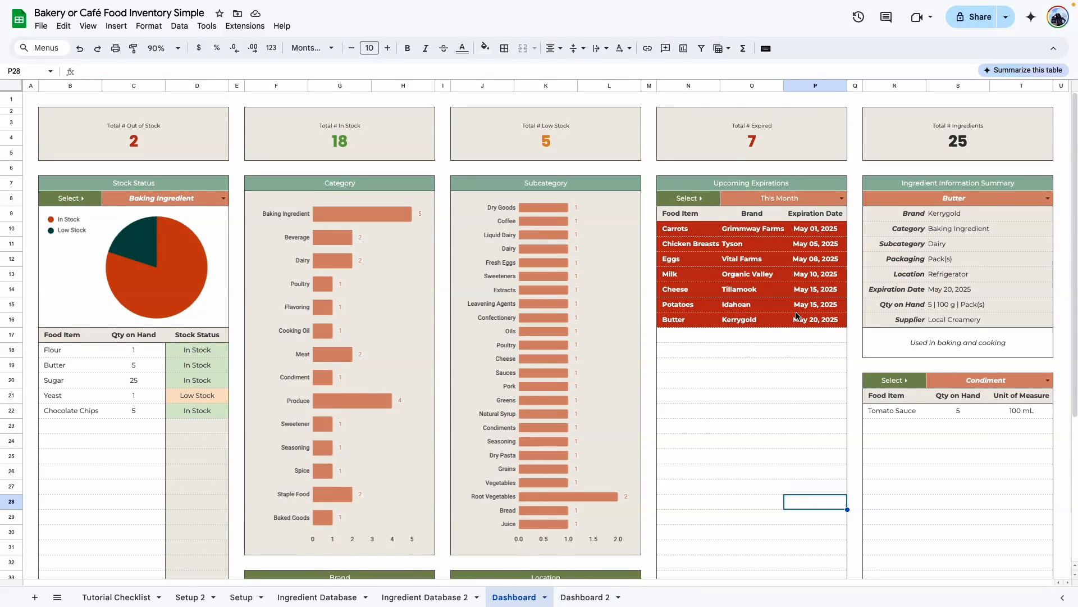
{"action": "left_click", "coordinate": [855, 244]}
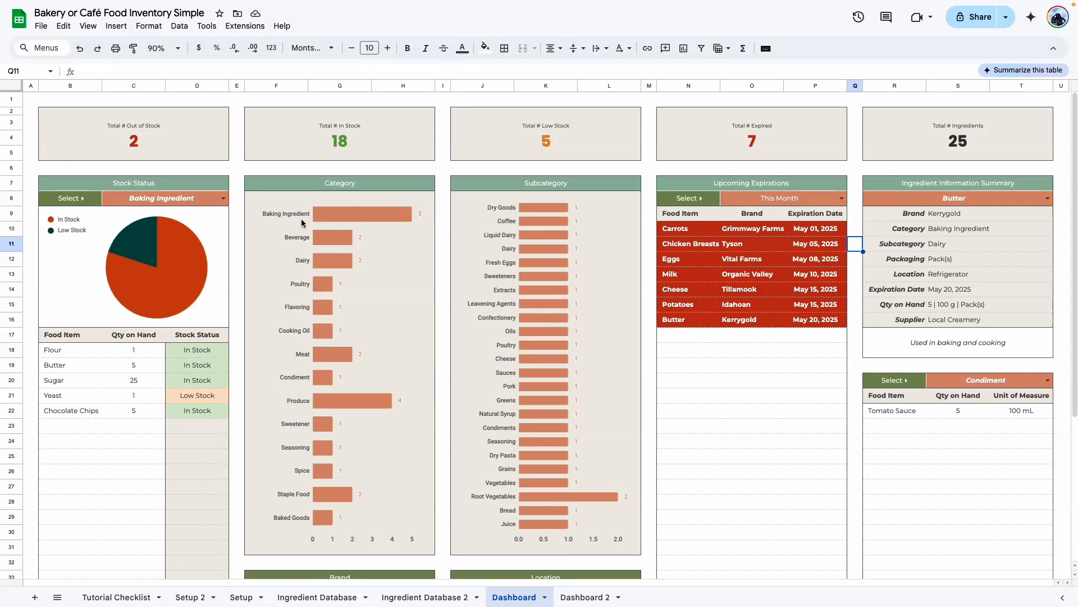
{"action": "left_click", "coordinate": [733, 186]}
{"action": "left_click", "coordinate": [700, 206]}
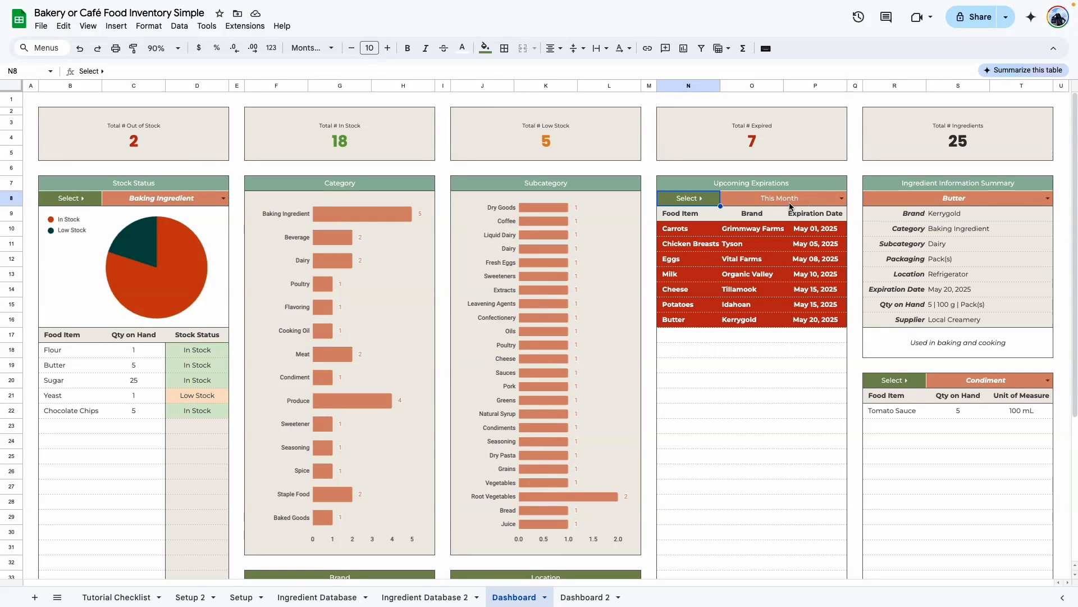
{"action": "key", "text": "ctrl+shift+Page_Down"}
{"action": "left_click", "coordinate": [690, 353]}
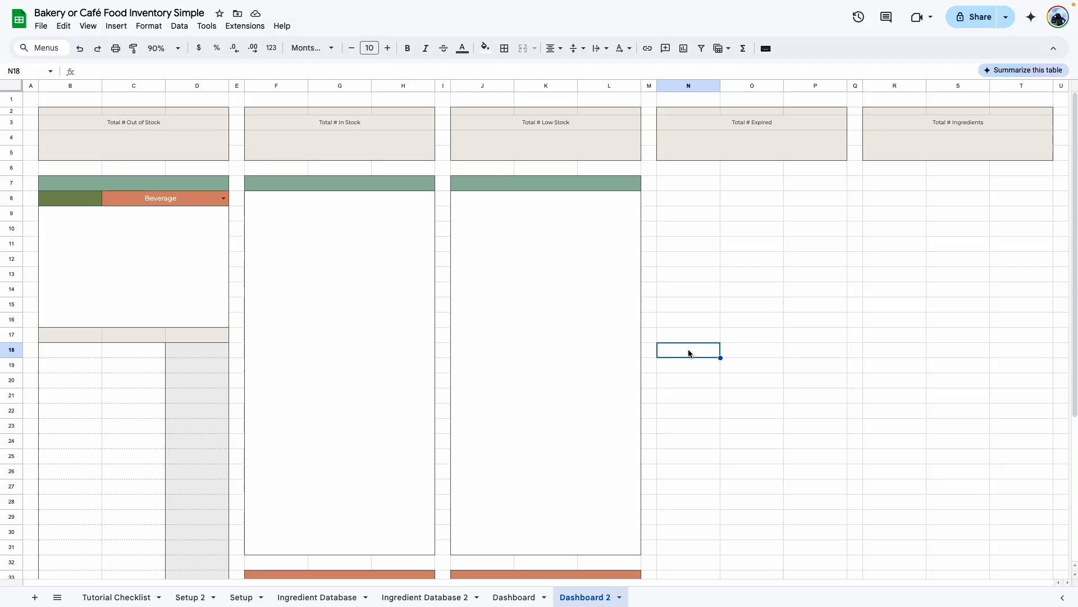
Merge N7:P7 in Dashboard 2 and put outer borders around N7:P7 and N8:P8
{"action": "left_click_drag", "start_coordinate": [678, 183], "coordinate": [801, 182]}
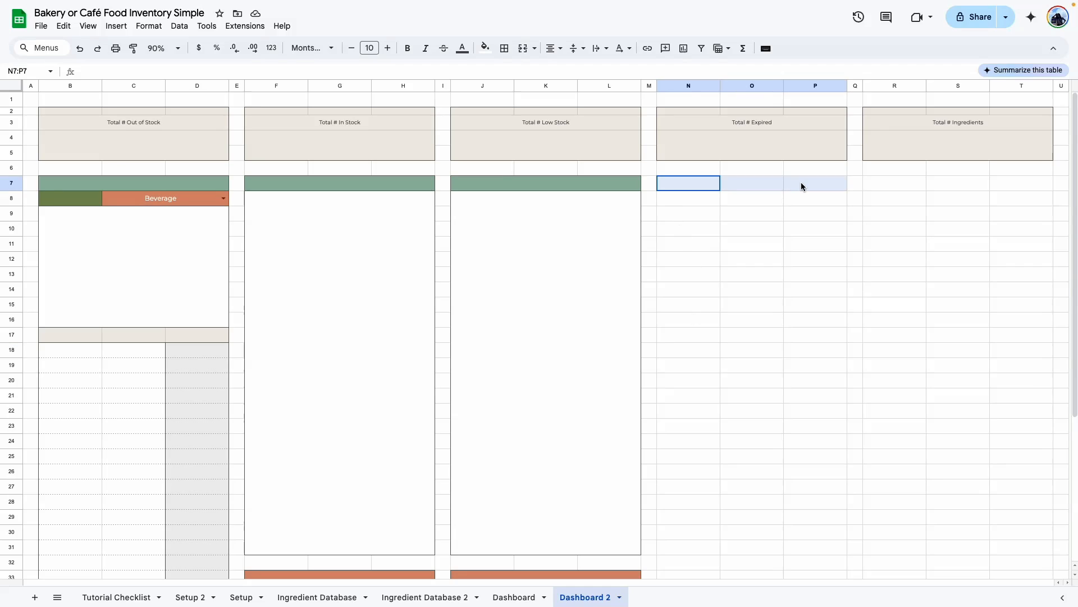
{"action": "left_click", "coordinate": [522, 51]}
{"action": "left_click", "coordinate": [504, 48]}
{"action": "left_click_drag", "start_coordinate": [680, 199], "coordinate": [807, 199]}
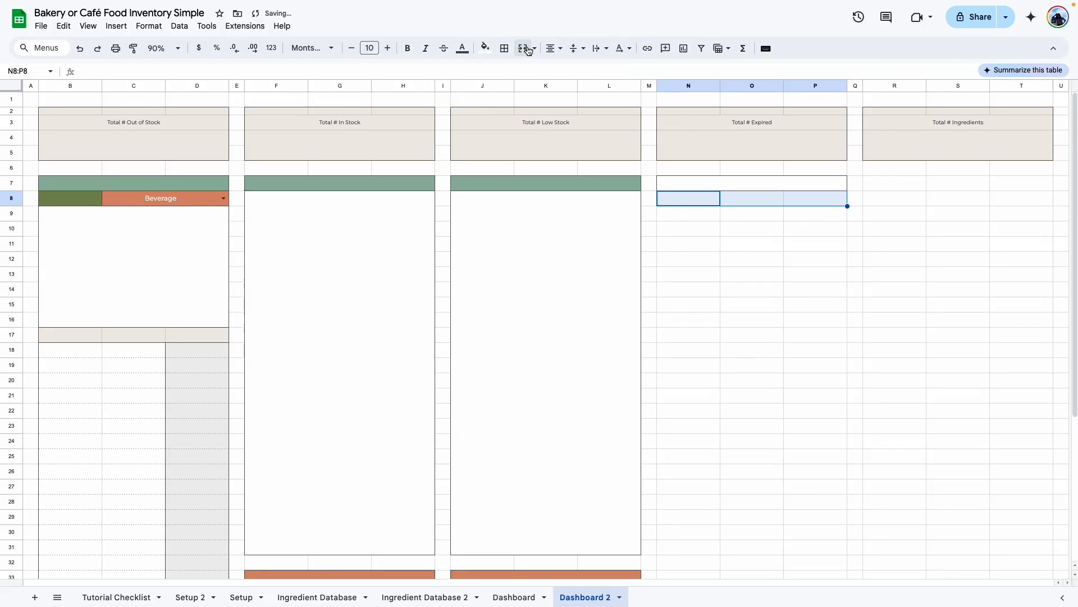
{"action": "left_click", "coordinate": [506, 50]}
{"action": "left_click", "coordinate": [587, 73]}
{"action": "left_click", "coordinate": [751, 274]}
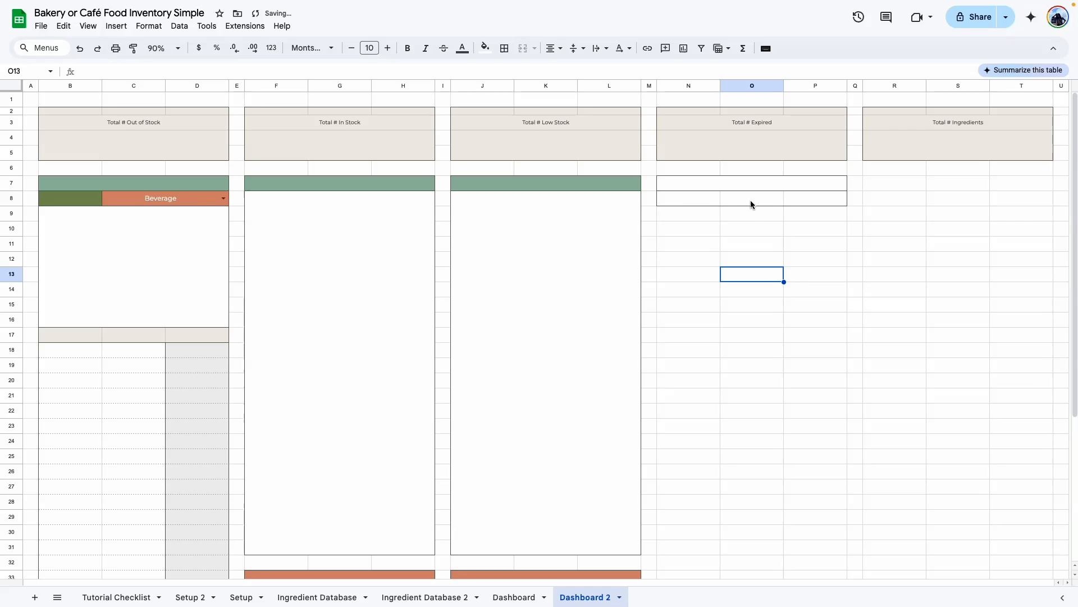
Merge O8:P8 and add a data validation rule to it with the Dropdown criteria
{"action": "left_click_drag", "start_coordinate": [751, 204], "coordinate": [802, 200]}
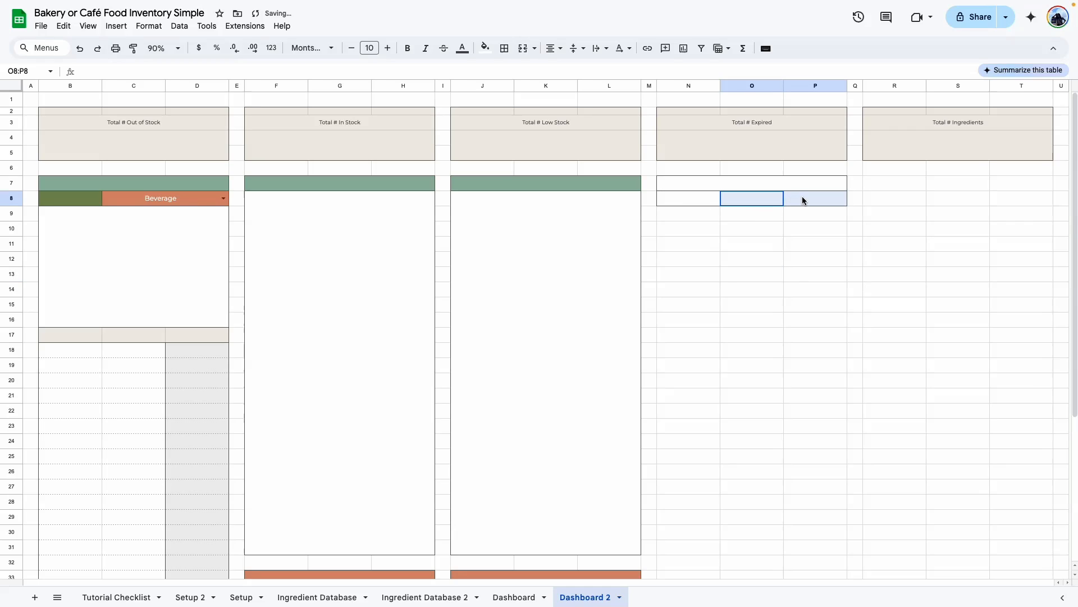
{"action": "left_click", "coordinate": [524, 52]}
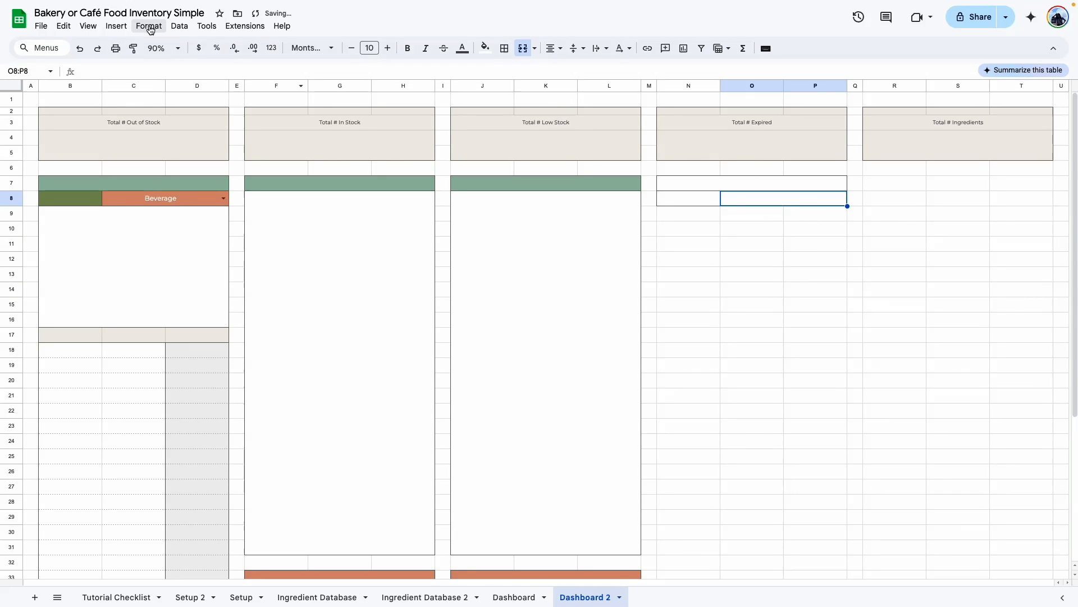
{"action": "left_click", "coordinate": [179, 26]}
{"action": "left_click", "coordinate": [231, 272]}
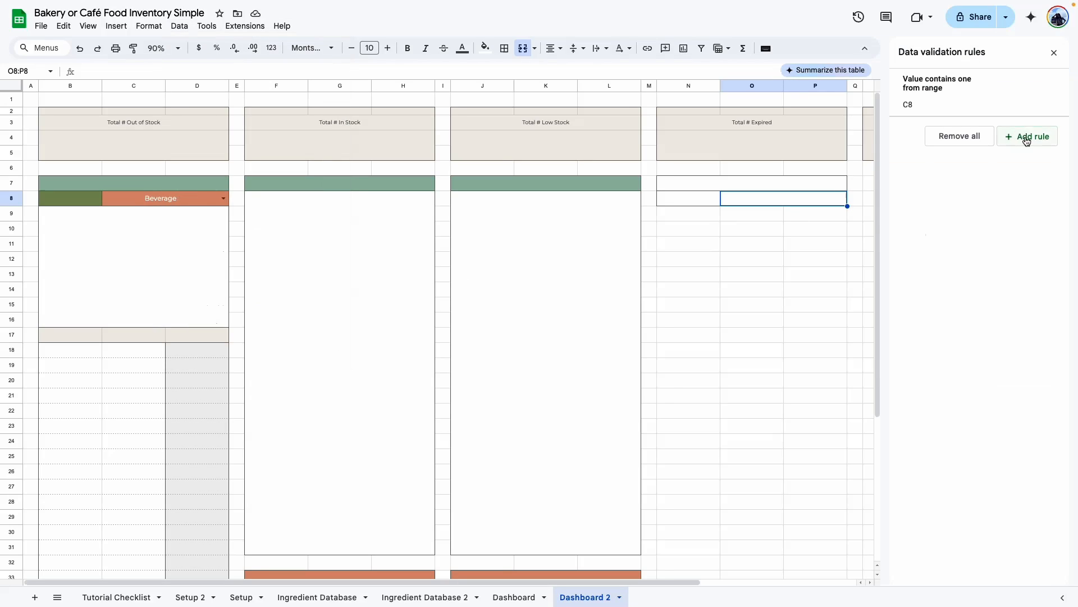
{"action": "left_click", "coordinate": [1026, 136]}
{"action": "left_click", "coordinate": [978, 163]}
{"action": "left_click", "coordinate": [1048, 170]}
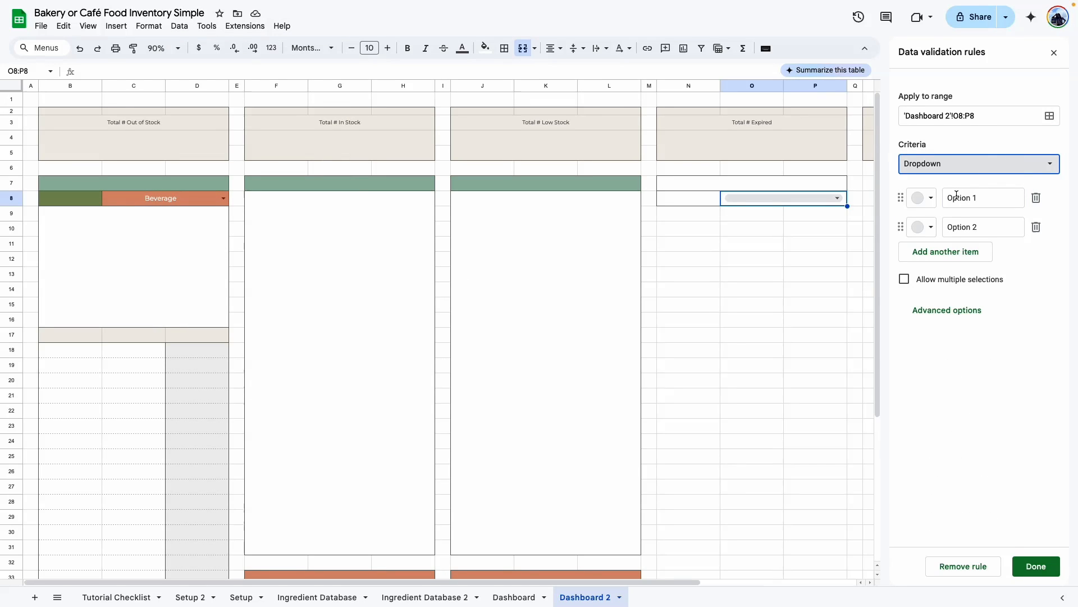
Define the O8:P8 dropdown items as Expired, This Month, Next Month and Next 6 Months, following the options used on the Dashboard sheet
{"action": "left_click", "coordinate": [514, 597]}
{"action": "left_click", "coordinate": [645, 198]}
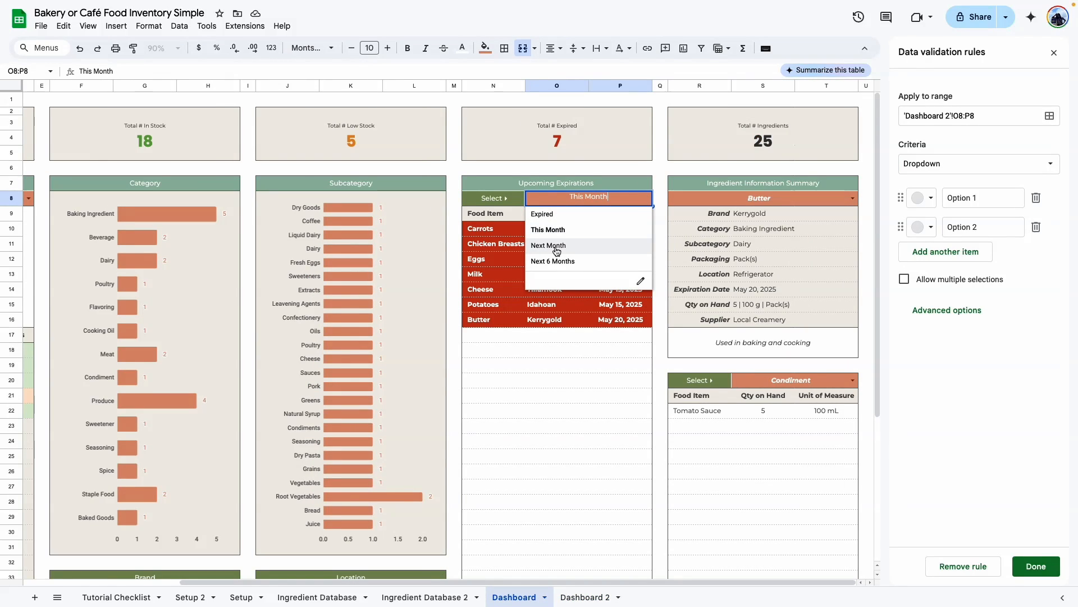
{"action": "left_click", "coordinate": [569, 437]}
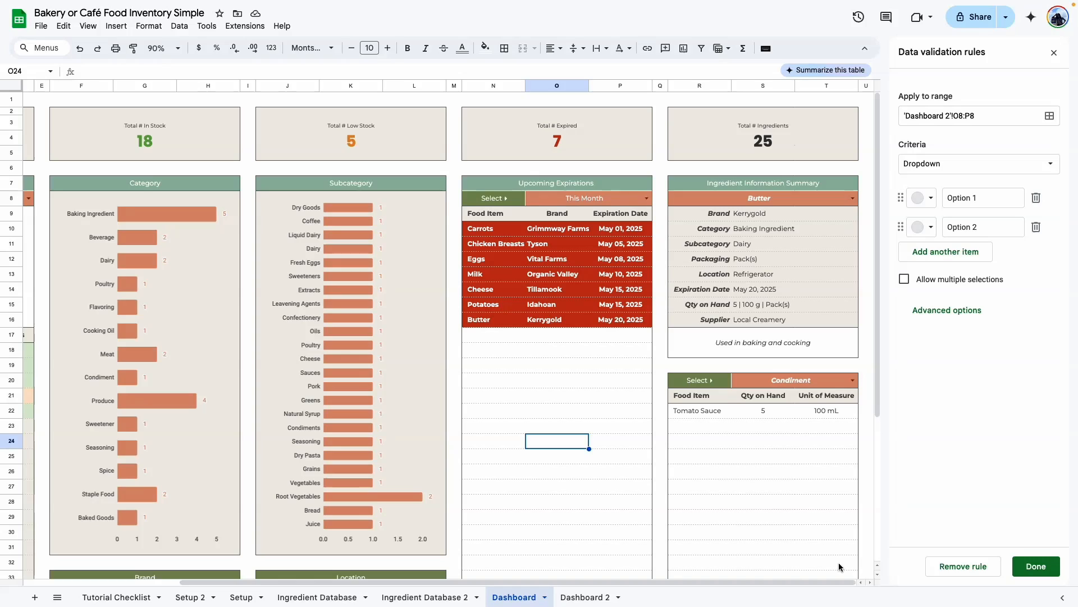
{"action": "left_click", "coordinate": [586, 597]}
{"action": "double_click", "coordinate": [995, 196]}
{"action": "left_click_drag", "start_coordinate": [996, 196], "coordinate": [862, 199]}
{"action": "type", "text": "Expired"}
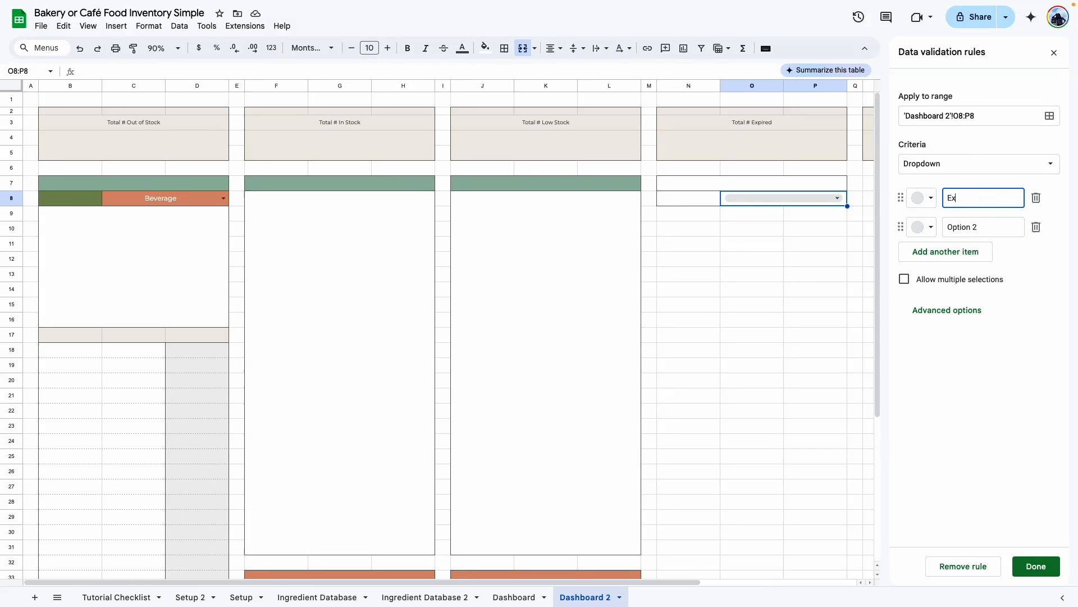
{"action": "key", "text": "Return"}
{"action": "type", "text": "This Month"}
{"action": "key", "text": "Return"}
{"action": "type", "text": "Next M"}
{"action": "type", "text": "onth"}
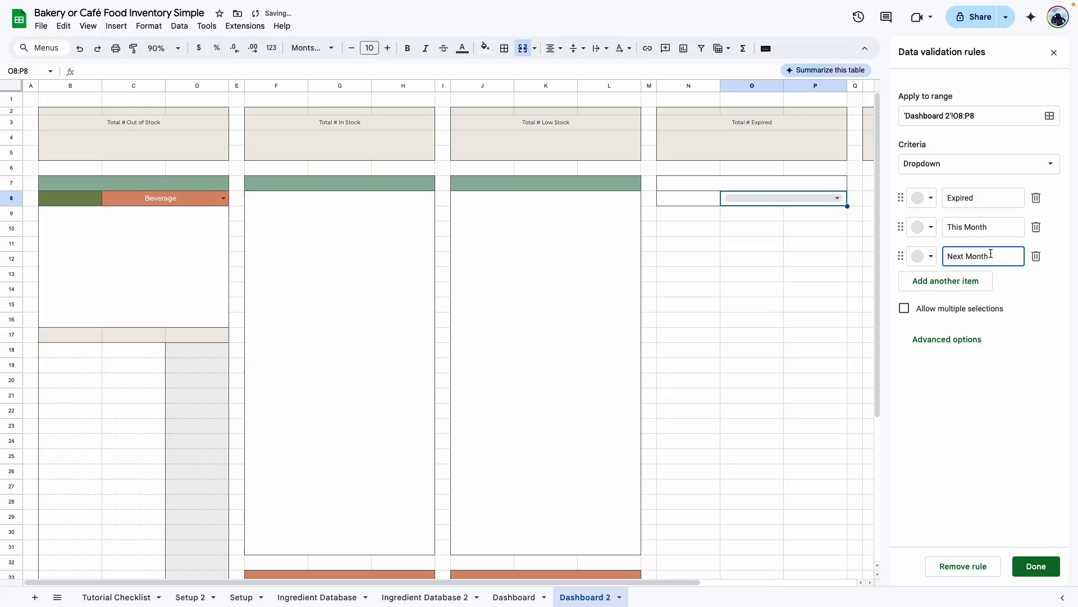
{"action": "left_click", "coordinate": [977, 287]}
{"action": "type", "text": "Next 6 Months"}
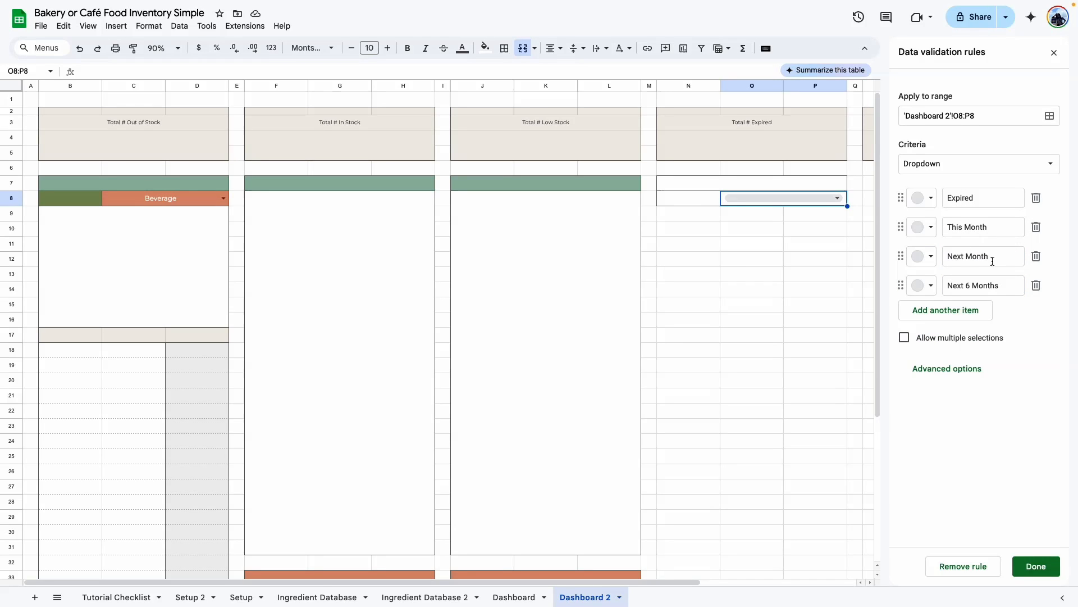
Set the O8:P8 dropdown's display style to Arrow, save the rule and check its list of options
{"action": "left_click", "coordinate": [947, 368]}
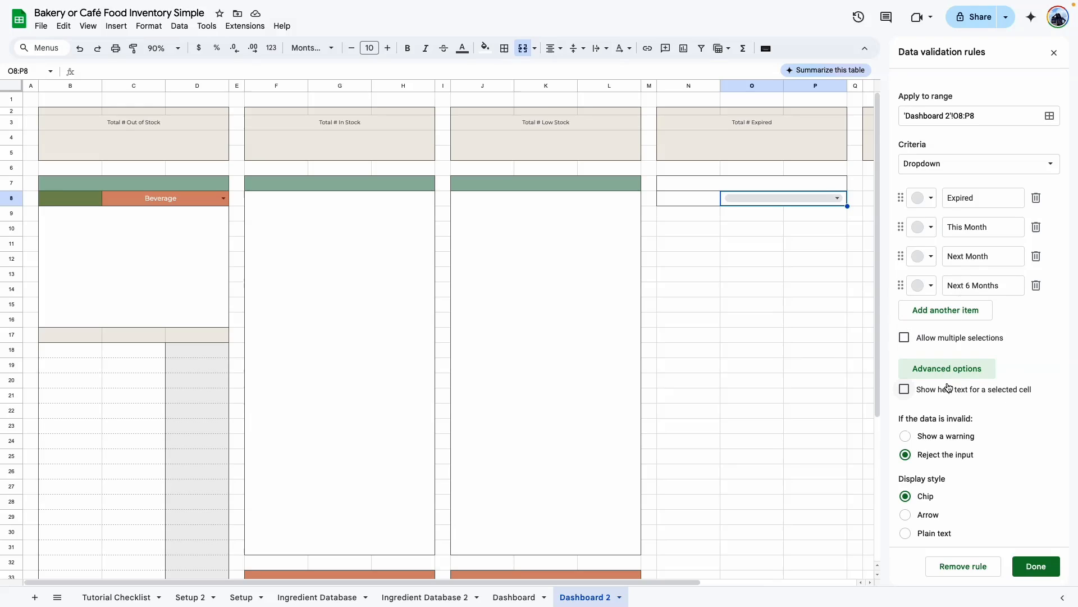
{"action": "left_click", "coordinate": [905, 515]}
{"action": "left_click", "coordinate": [1035, 566]}
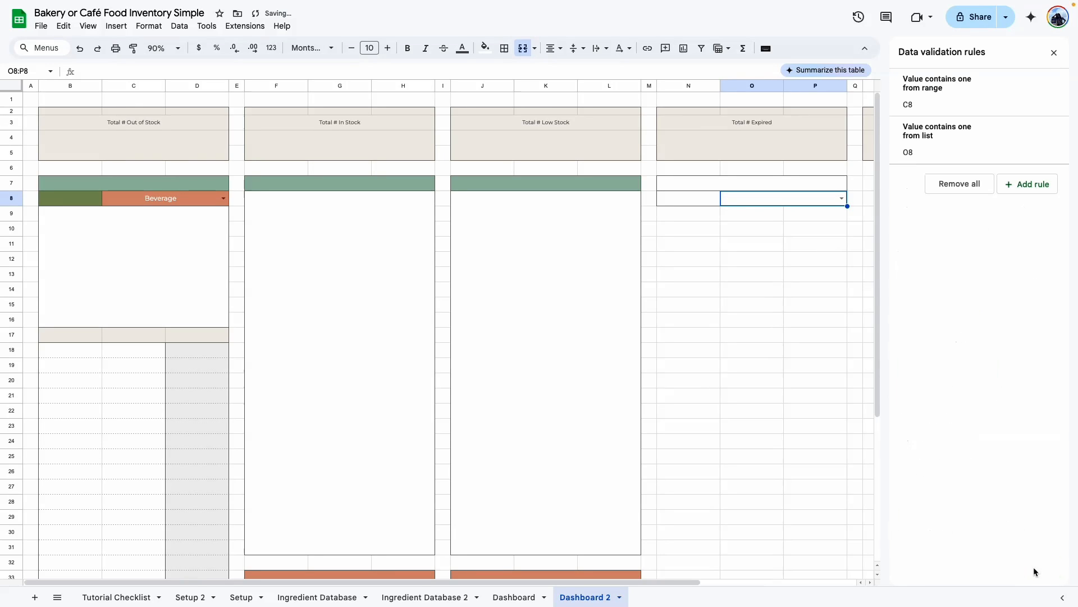
{"action": "left_click", "coordinate": [839, 198]}
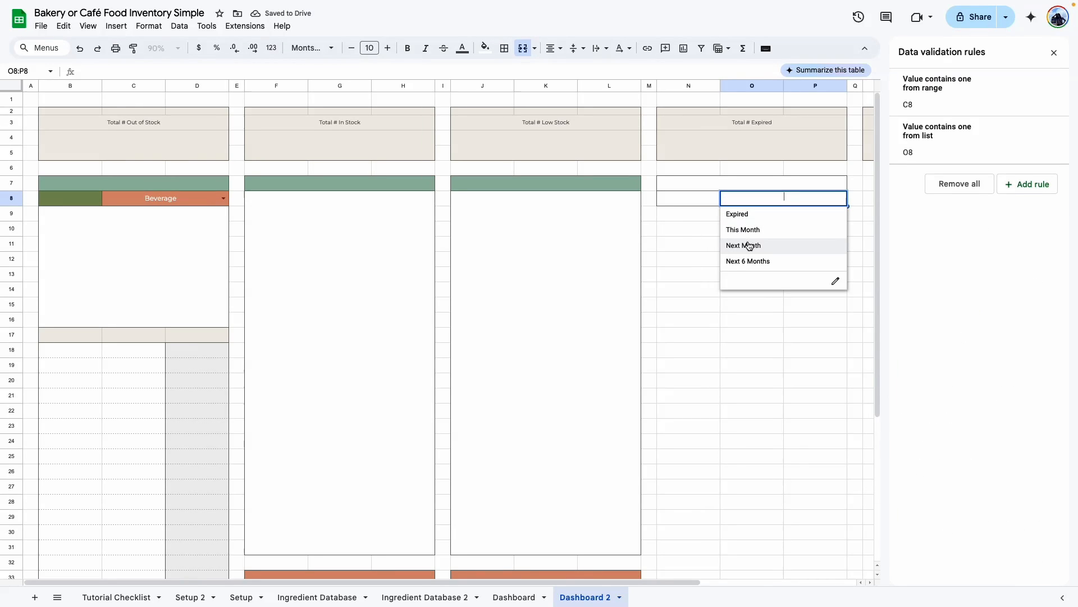
{"action": "left_click", "coordinate": [752, 365]}
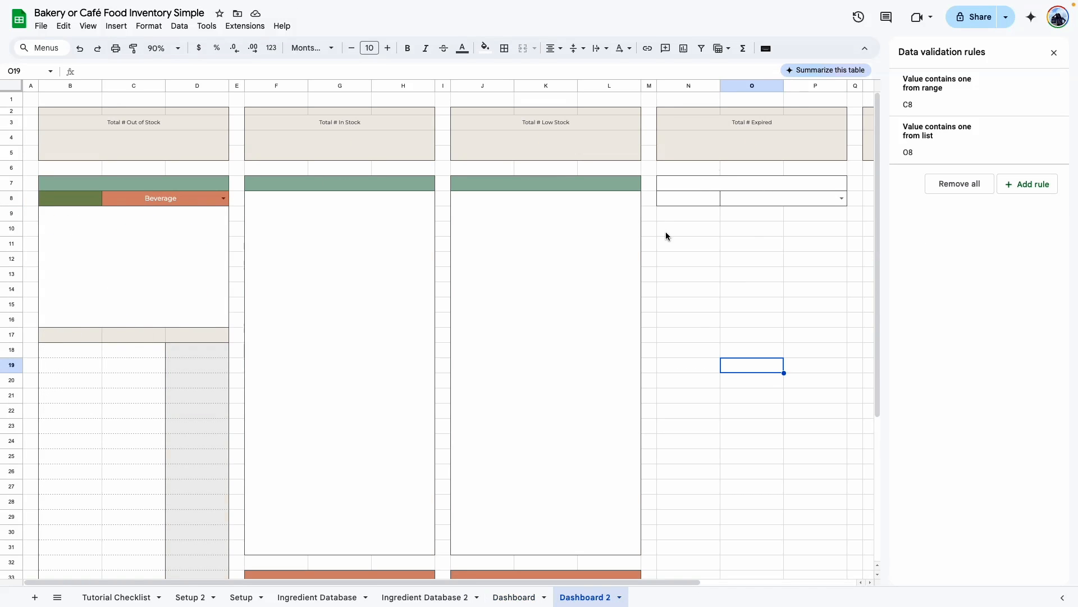
Fill N7:P7 light green, N8 dark green, O8:P8 orange and N9:P9 beige, matching the neighbouring section's header colours
{"action": "left_click", "coordinate": [696, 214]}
{"action": "left_click_drag", "start_coordinate": [732, 212], "coordinate": [795, 215]}
{"action": "left_click", "coordinate": [755, 287]}
{"action": "left_click", "coordinate": [721, 185]}
{"action": "left_click", "coordinate": [484, 48]}
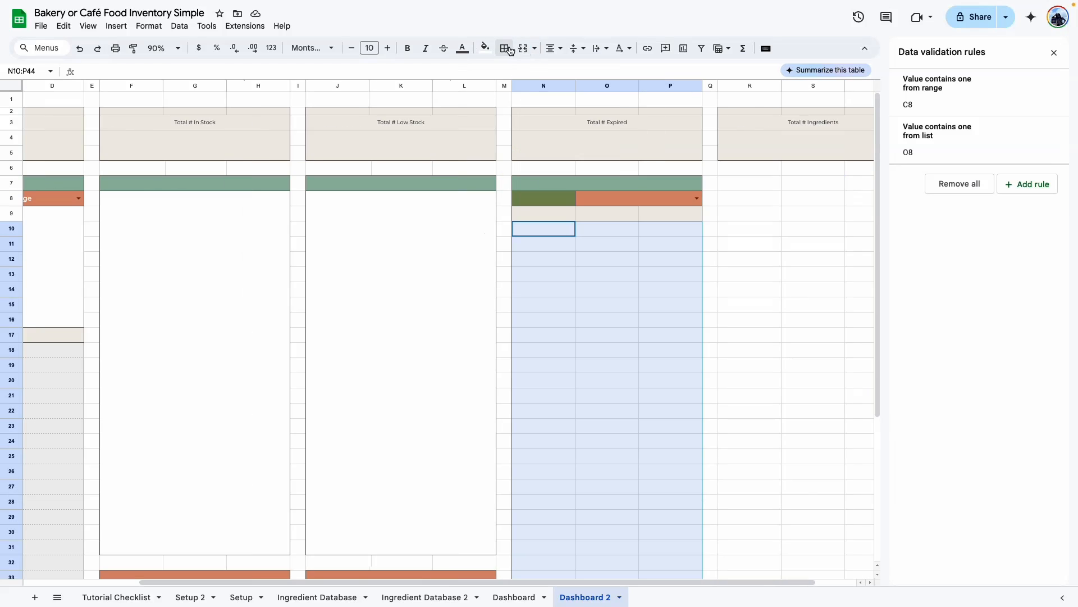
Add an outer border around N10:P44 and dashed horizontal inner borders between its rows
{"action": "left_click", "coordinate": [505, 49]}
{"action": "left_click", "coordinate": [587, 73]}
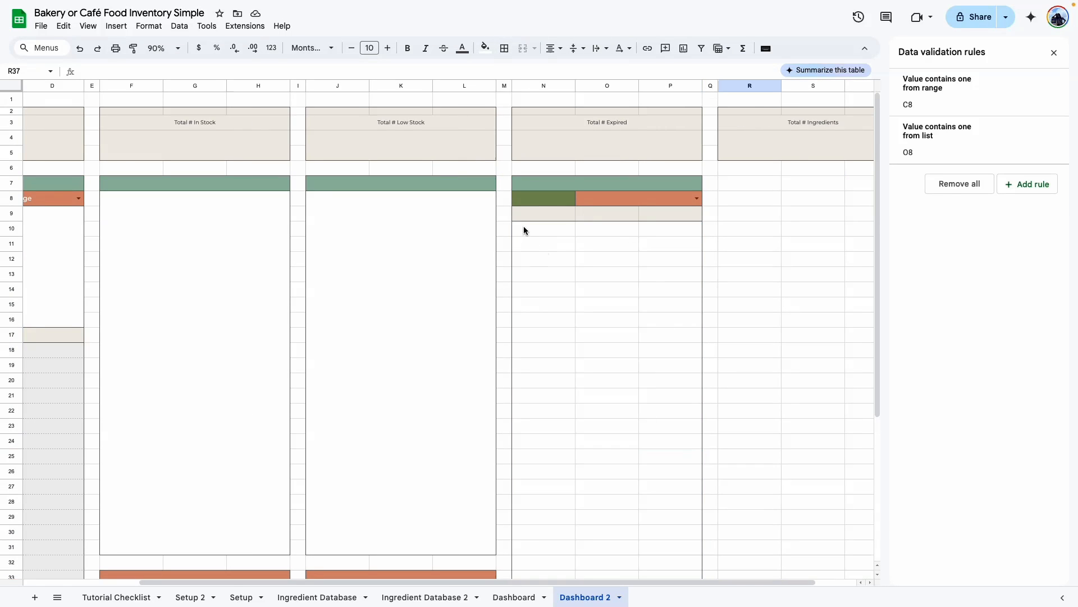
{"action": "left_click_drag", "start_coordinate": [524, 231], "coordinate": [697, 531]}
{"action": "left_click", "coordinate": [504, 48]}
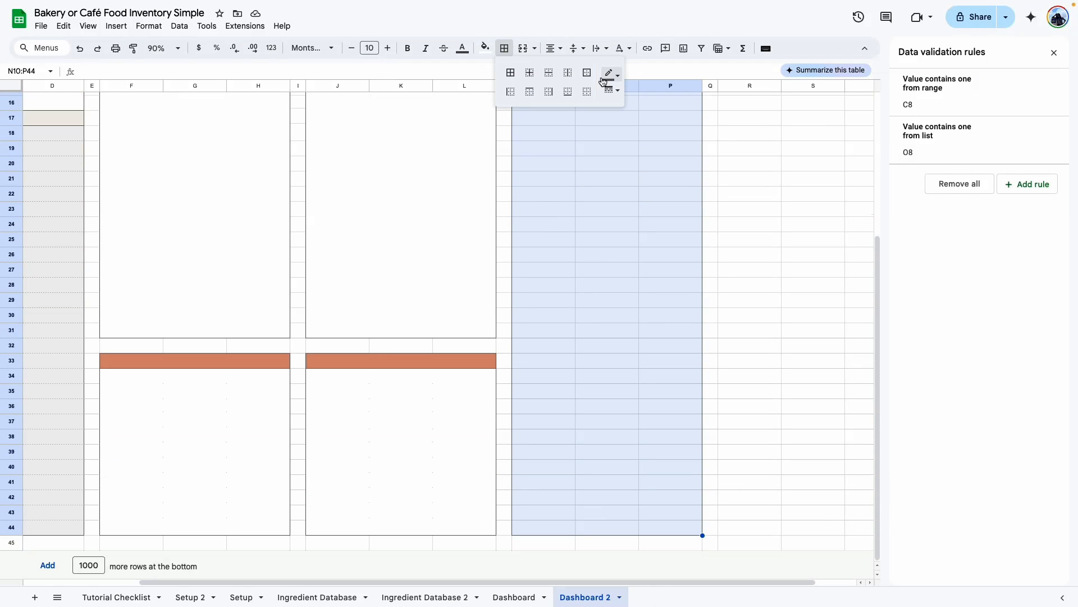
{"action": "left_click", "coordinate": [612, 73]}
{"action": "left_click", "coordinate": [653, 115]}
{"action": "left_click", "coordinate": [613, 90]}
{"action": "left_click", "coordinate": [646, 150]}
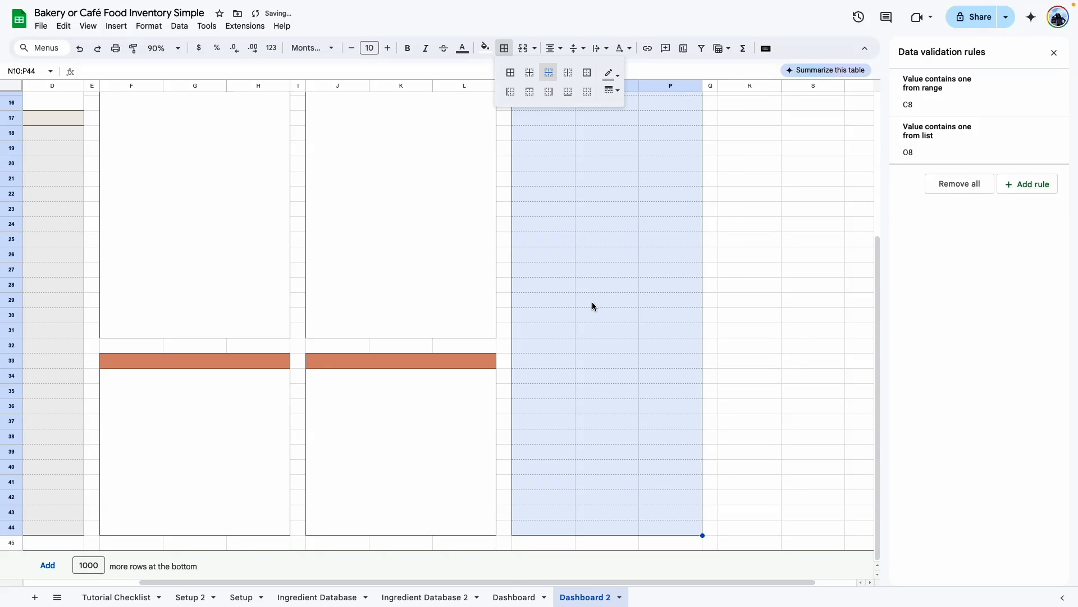
{"action": "left_click", "coordinate": [592, 303]}
{"action": "scroll", "coordinate": [626, 253], "scroll_direction": "up", "scroll_amount": 5}
{"action": "scroll", "coordinate": [579, 301], "scroll_direction": "down", "scroll_amount": 5}
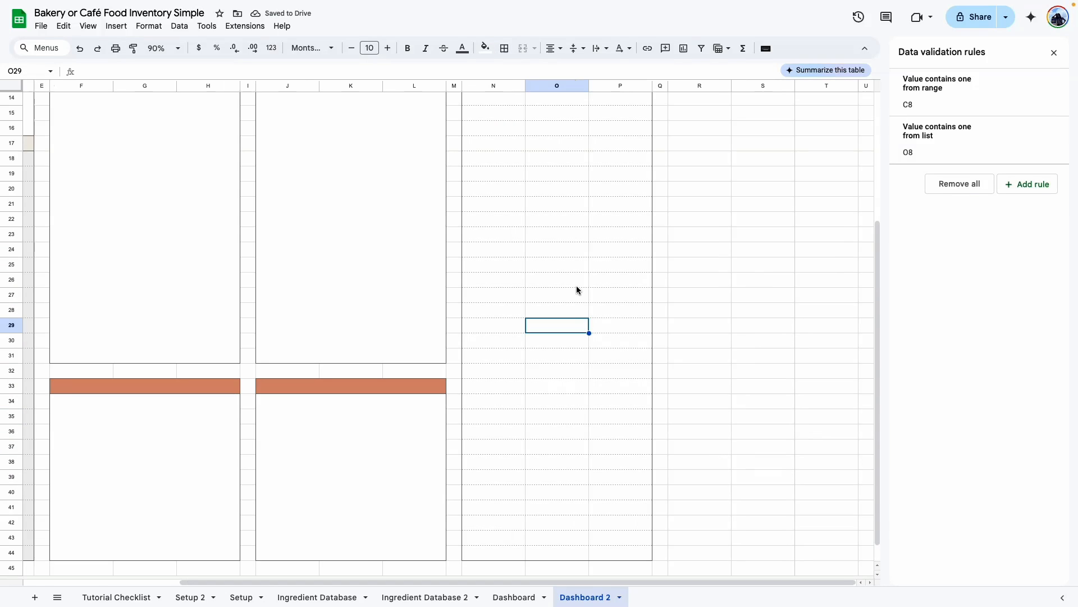
Following the ingredient summary layout on the Dashboard sheet, add an outer border around R7:T18 on Dashboard 2
{"action": "scroll", "coordinate": [582, 161], "scroll_direction": "up", "scroll_amount": 5}
{"action": "scroll", "coordinate": [582, 161], "scroll_direction": "right", "scroll_amount": 1}
{"action": "left_click", "coordinate": [514, 596]}
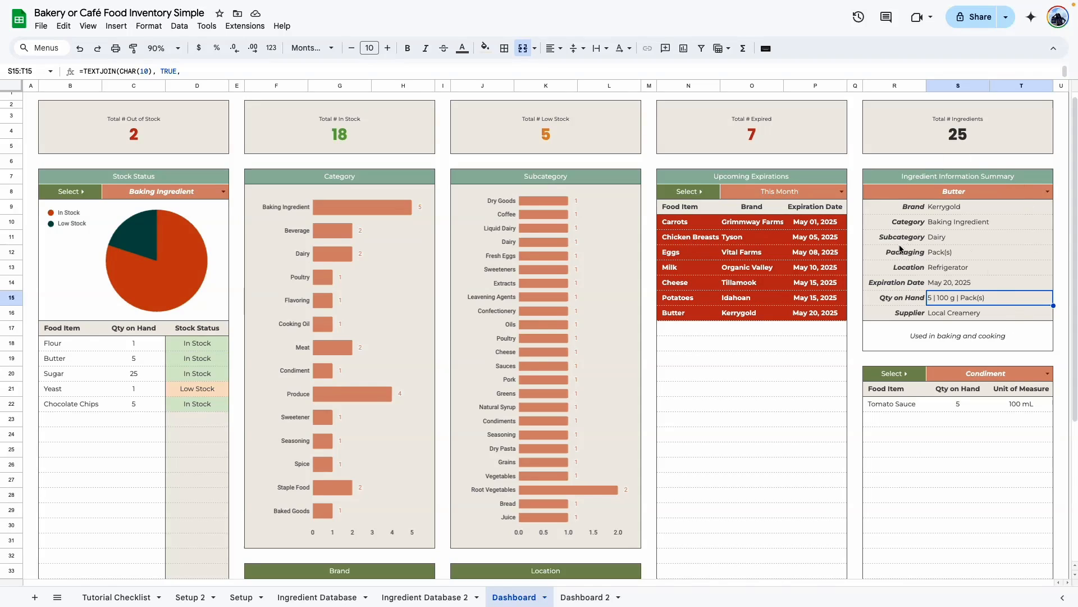
{"action": "left_click", "coordinate": [904, 180]}
{"action": "left_click_drag", "start_coordinate": [904, 180], "coordinate": [909, 350]}
{"action": "scroll", "coordinate": [904, 368], "scroll_direction": "down", "scroll_amount": 3}
{"action": "left_click_drag", "start_coordinate": [893, 210], "coordinate": [1015, 528]}
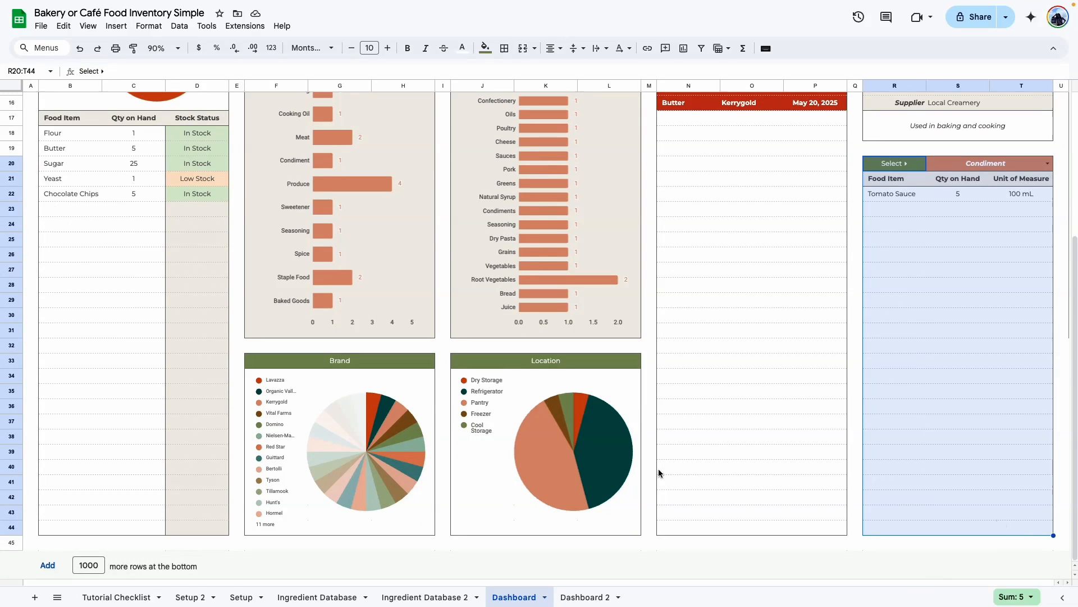
{"action": "left_click", "coordinate": [582, 597]}
{"action": "left_click_drag", "start_coordinate": [895, 183], "coordinate": [1010, 351]}
{"action": "left_click", "coordinate": [505, 48]}
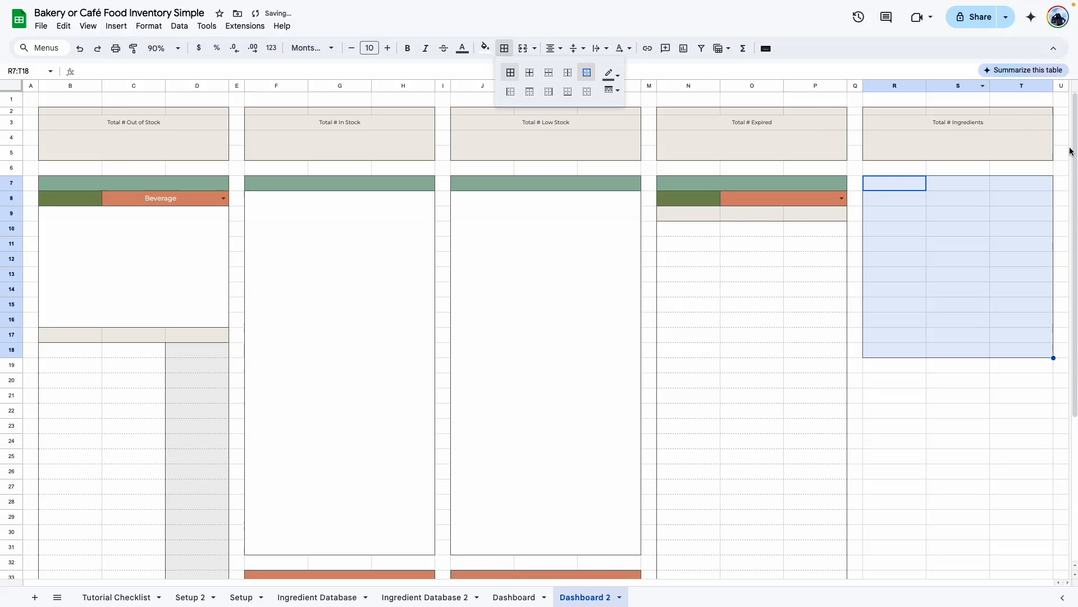
{"action": "left_click", "coordinate": [958, 229]}
Merge R7:T7 into one header cell and outline it with a border
{"action": "left_click_drag", "start_coordinate": [875, 183], "coordinate": [1009, 183]}
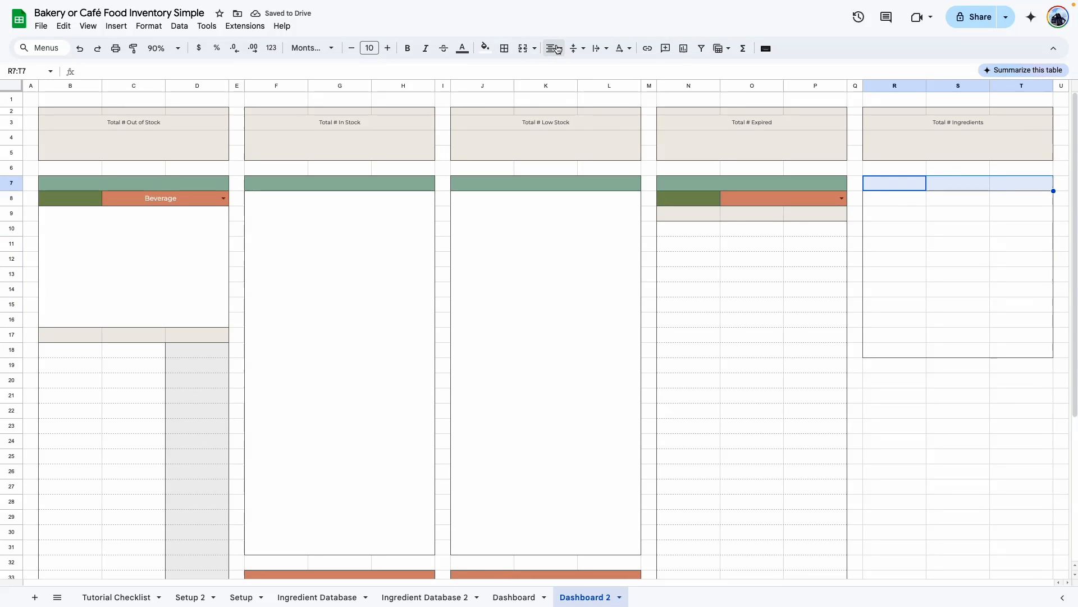
{"action": "left_click", "coordinate": [524, 50]}
{"action": "left_click", "coordinate": [504, 49]}
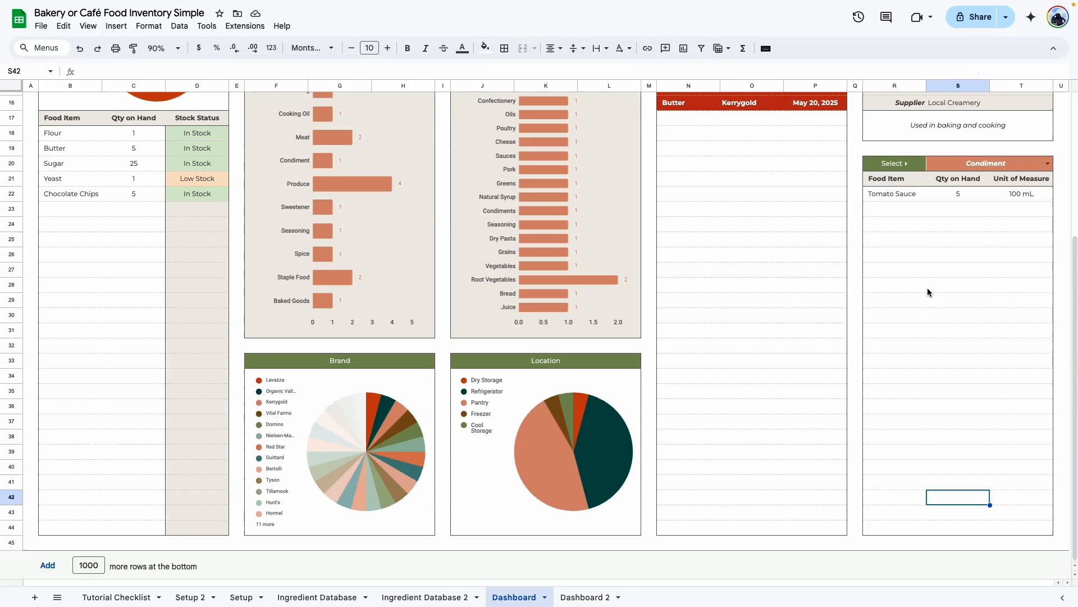
Examine the ingredient dropdown in the Ingredient Information Summary on the Dashboard sheet
{"action": "scroll", "coordinate": [929, 292], "scroll_direction": "up", "scroll_amount": 4}
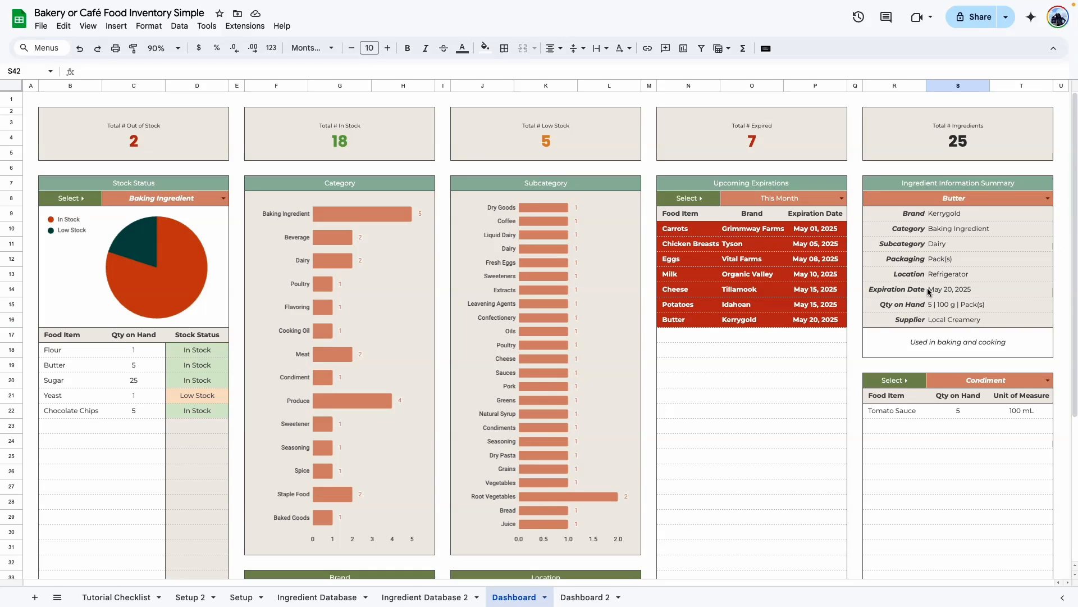
{"action": "left_click", "coordinate": [980, 199]}
{"action": "left_click", "coordinate": [1049, 198]}
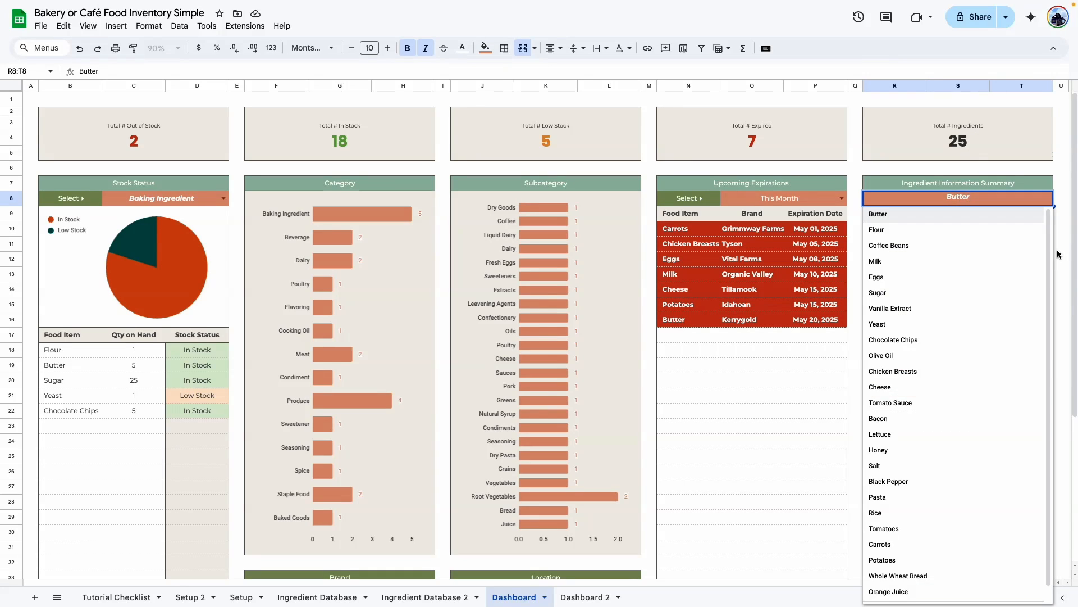
{"action": "left_click", "coordinate": [1061, 244]}
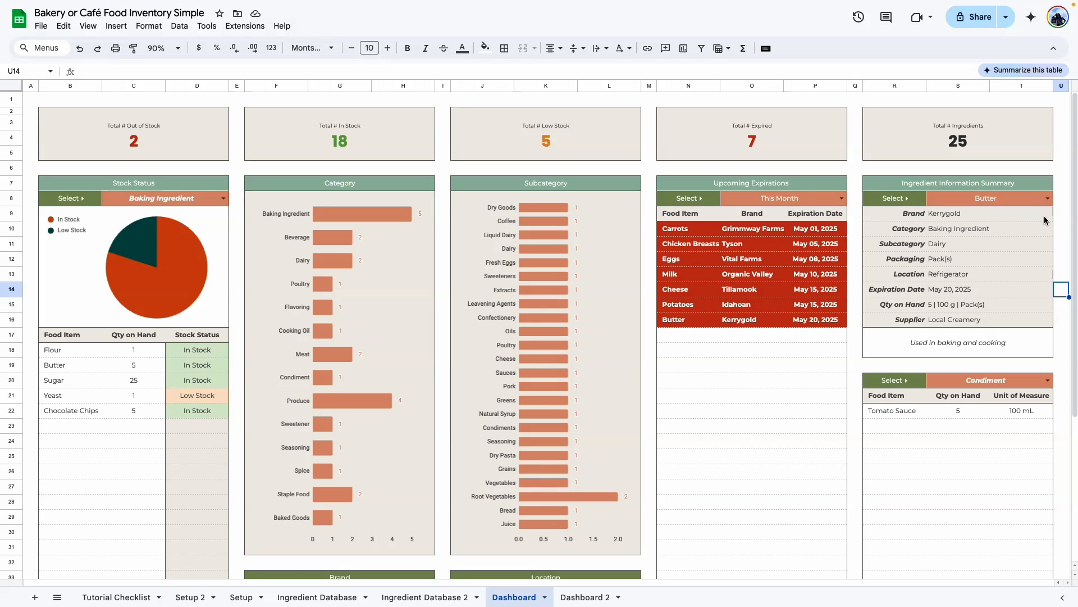
{"action": "left_click", "coordinate": [1063, 228]}
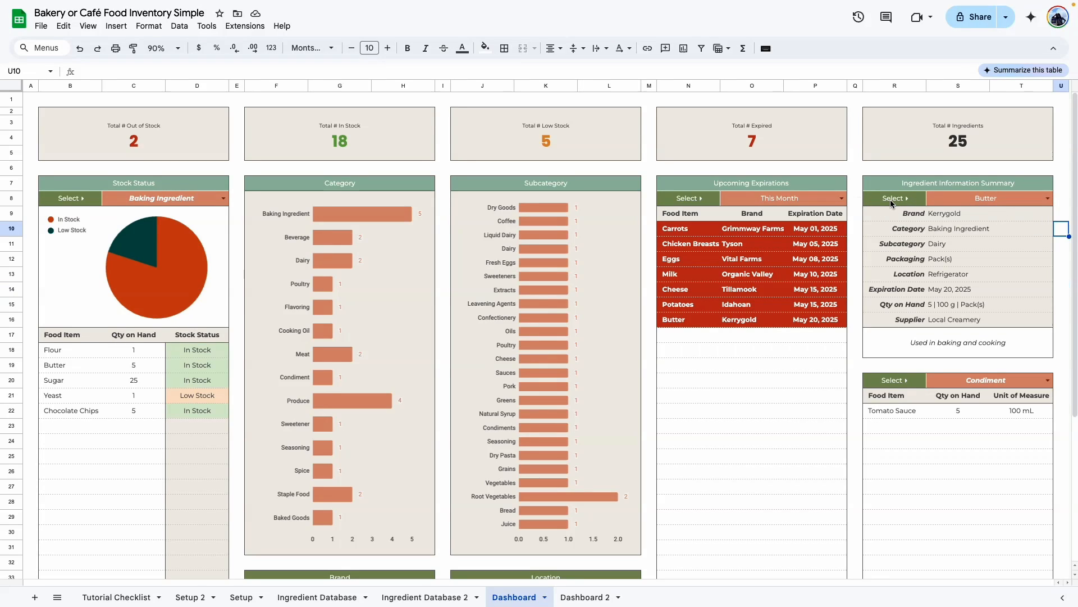
On Dashboard 2, merge S8:T8 and add outer borders around R8:T8 and the merged cell
{"action": "left_click", "coordinate": [585, 597]}
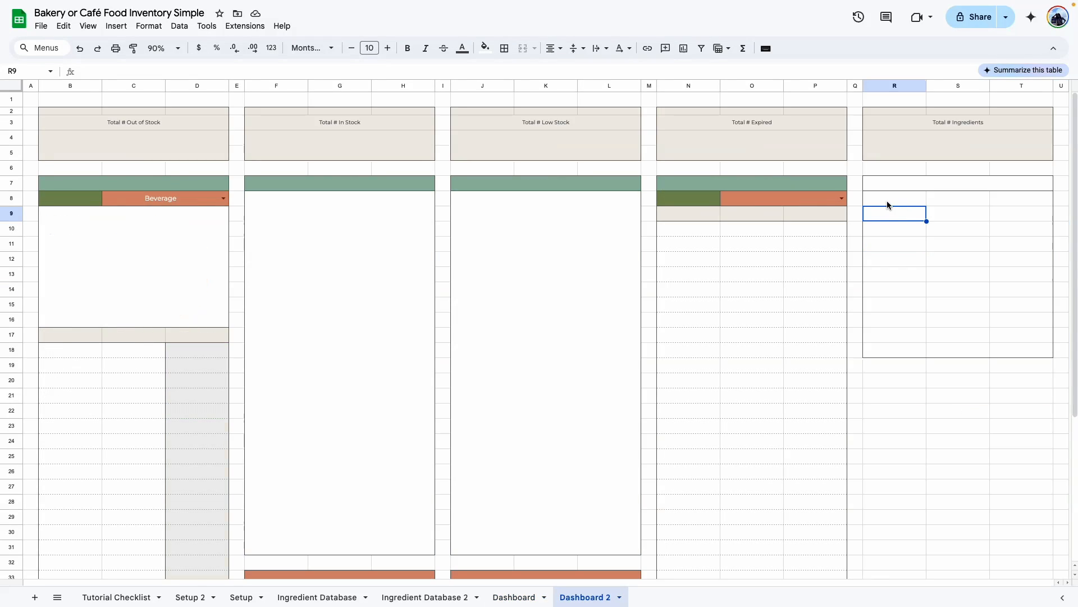
{"action": "left_click_drag", "start_coordinate": [943, 200], "coordinate": [1031, 200]}
{"action": "left_click_drag", "start_coordinate": [897, 200], "coordinate": [981, 201]}
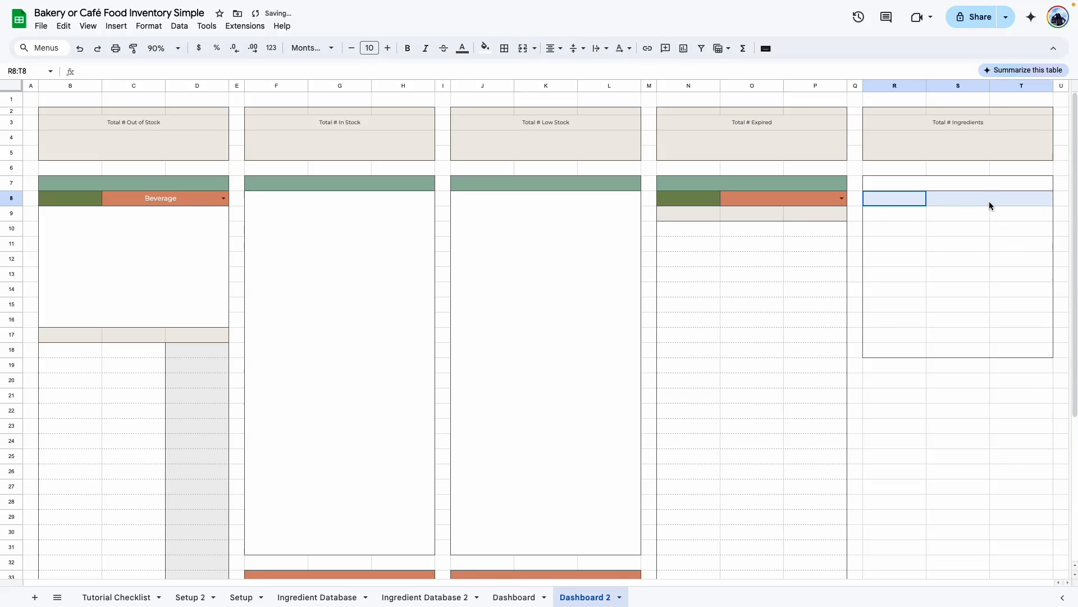
{"action": "left_click", "coordinate": [504, 49]}
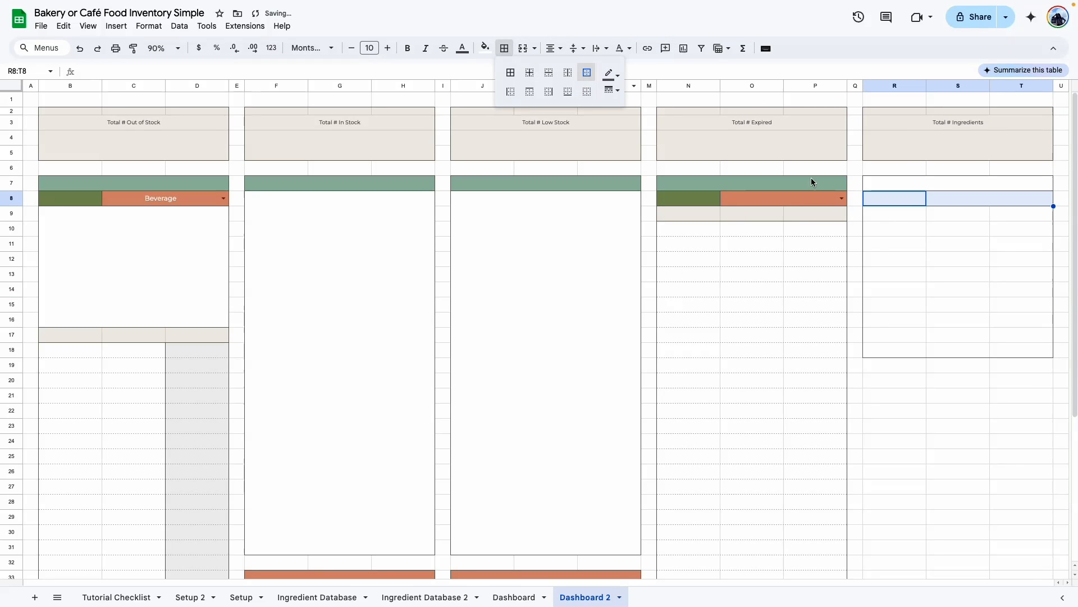
{"action": "left_click", "coordinate": [585, 76]}
{"action": "left_click", "coordinate": [960, 200]}
{"action": "left_click", "coordinate": [505, 50]}
{"action": "left_click", "coordinate": [586, 74]}
Add a dropdown-from-a-range rule to S8:T8 that uses the food items in 'Ingredient Database 2'!B3:B
{"action": "left_click", "coordinate": [969, 201]}
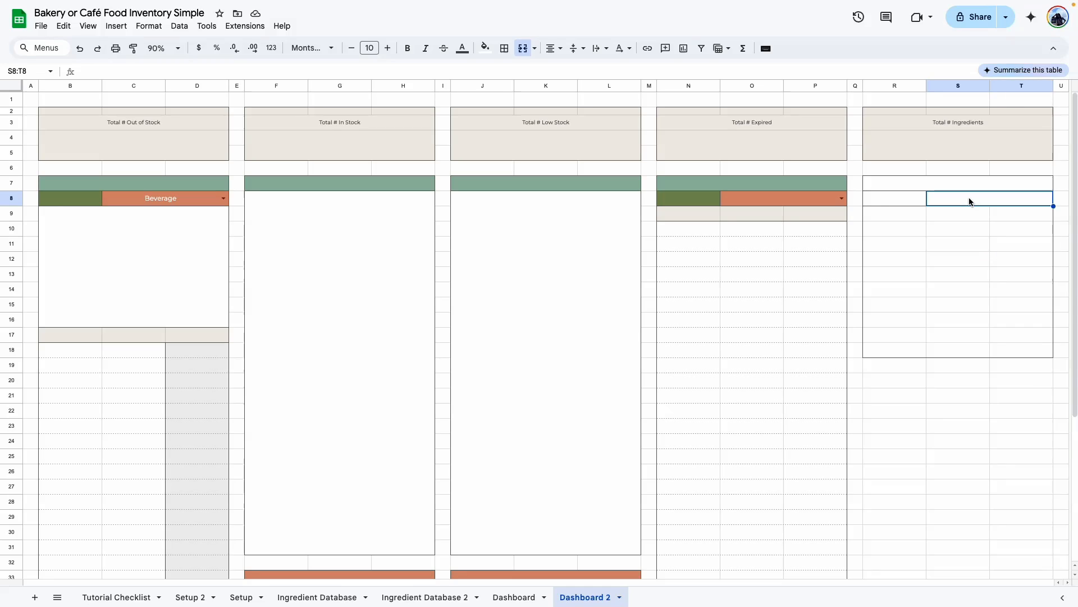
{"action": "left_click", "coordinate": [179, 25]}
{"action": "left_click", "coordinate": [247, 271]}
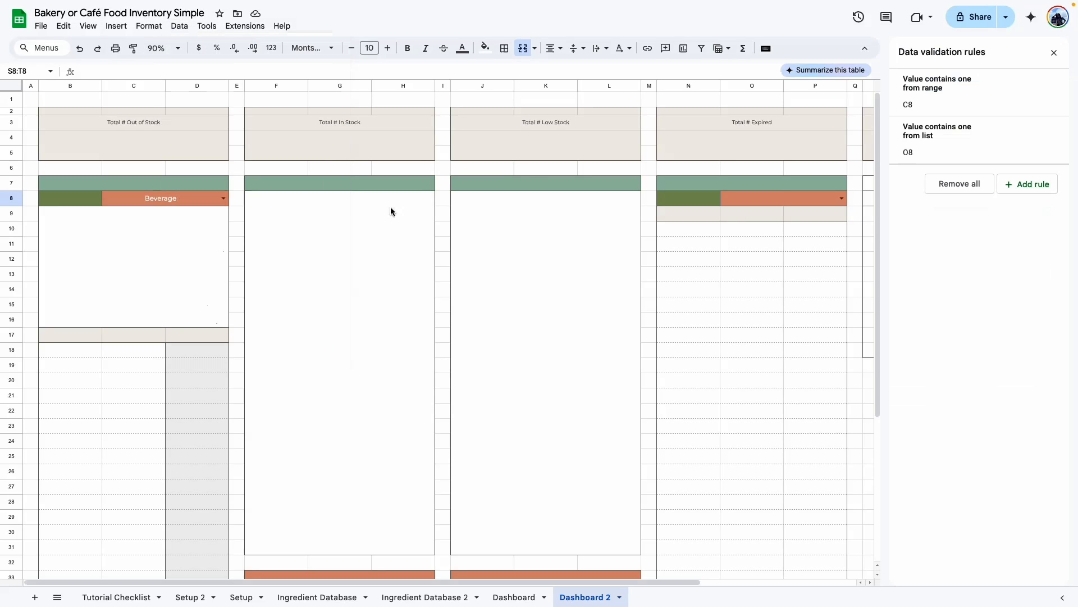
{"action": "left_click", "coordinate": [1043, 185]}
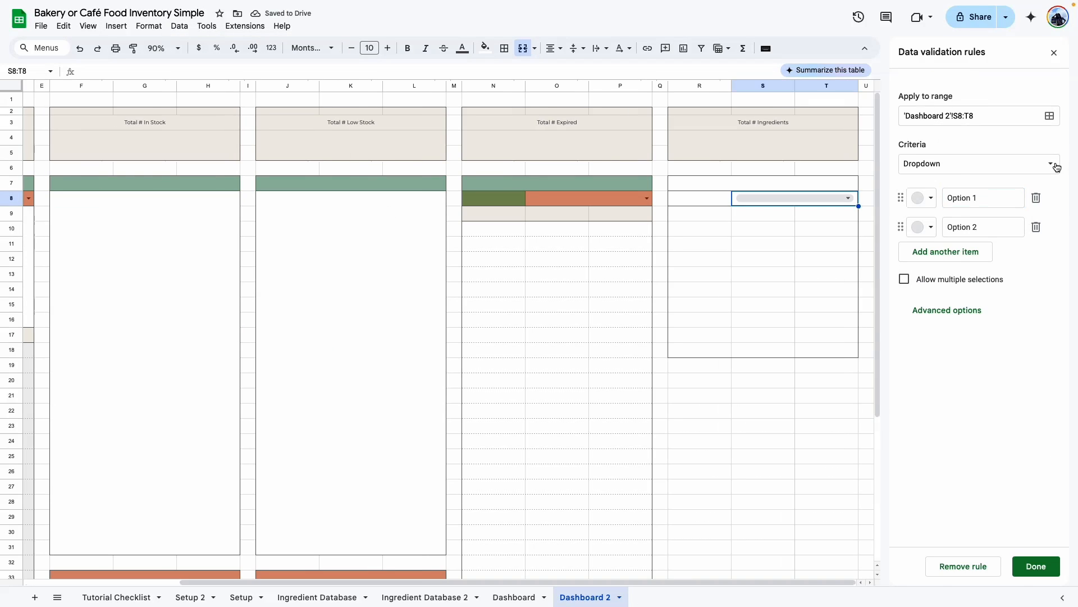
{"action": "left_click", "coordinate": [1051, 164]}
{"action": "left_click", "coordinate": [1050, 198]}
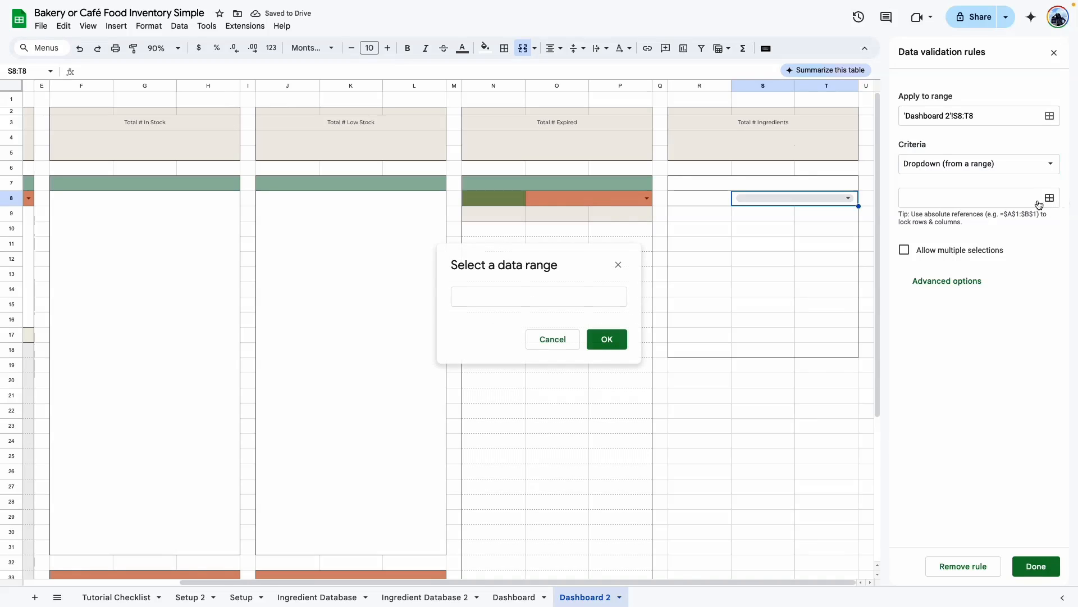
{"action": "left_click", "coordinate": [416, 597]}
{"action": "left_click_drag", "start_coordinate": [447, 581], "coordinate": [267, 582]}
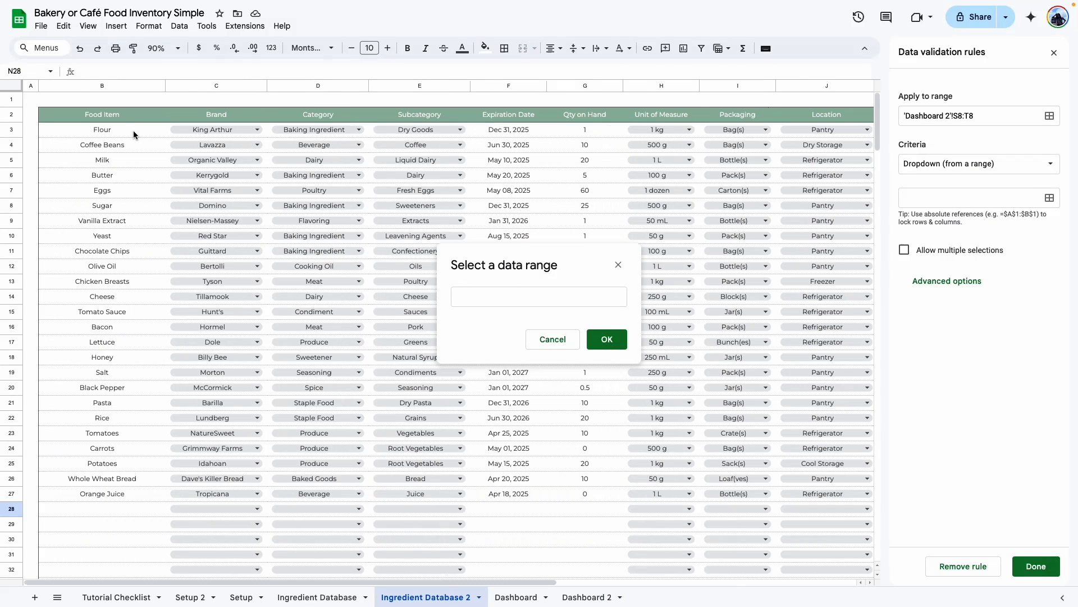
{"action": "left_click", "coordinate": [134, 127]}
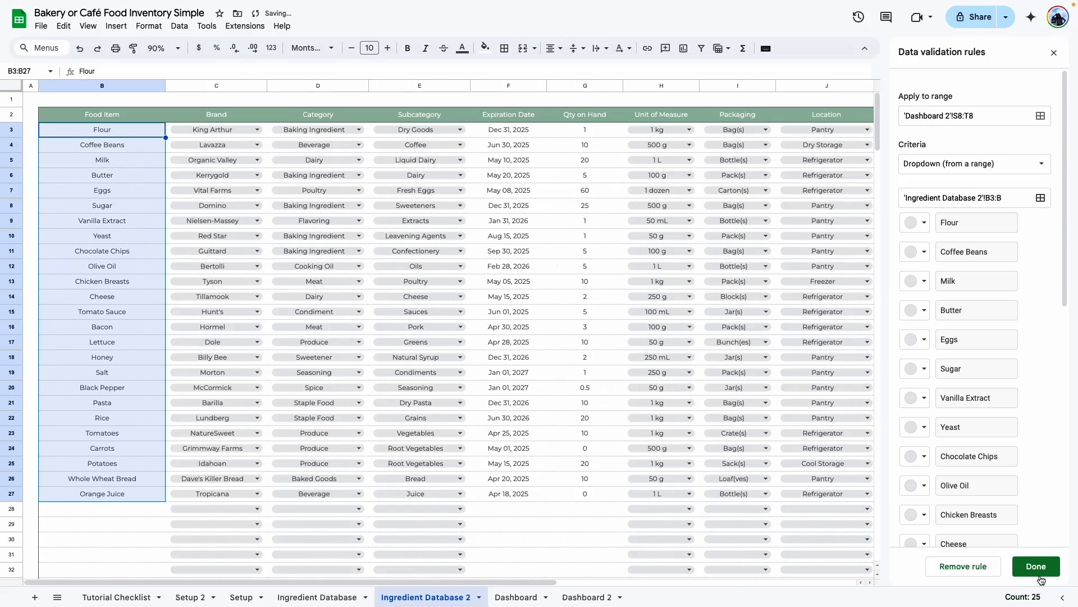
{"action": "left_click", "coordinate": [1039, 574]}
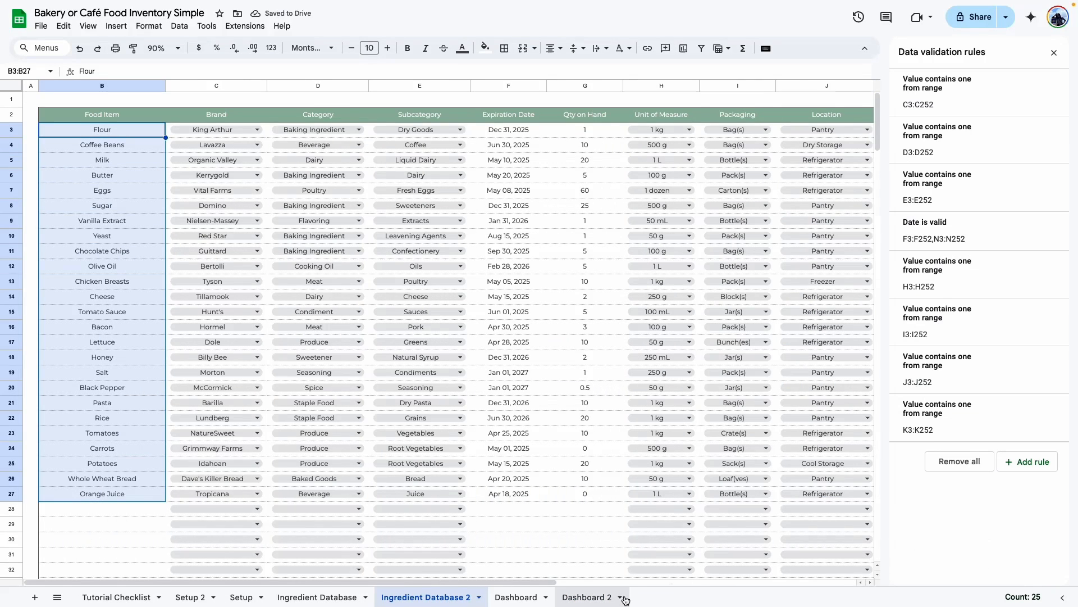
Return to Dashboard 2 and edit the S8:T8 dropdown rule to use the Arrow display style instead of chips
{"action": "left_click", "coordinate": [591, 598]}
{"action": "scroll", "coordinate": [845, 602], "scroll_direction": "down", "scroll_amount": 1}
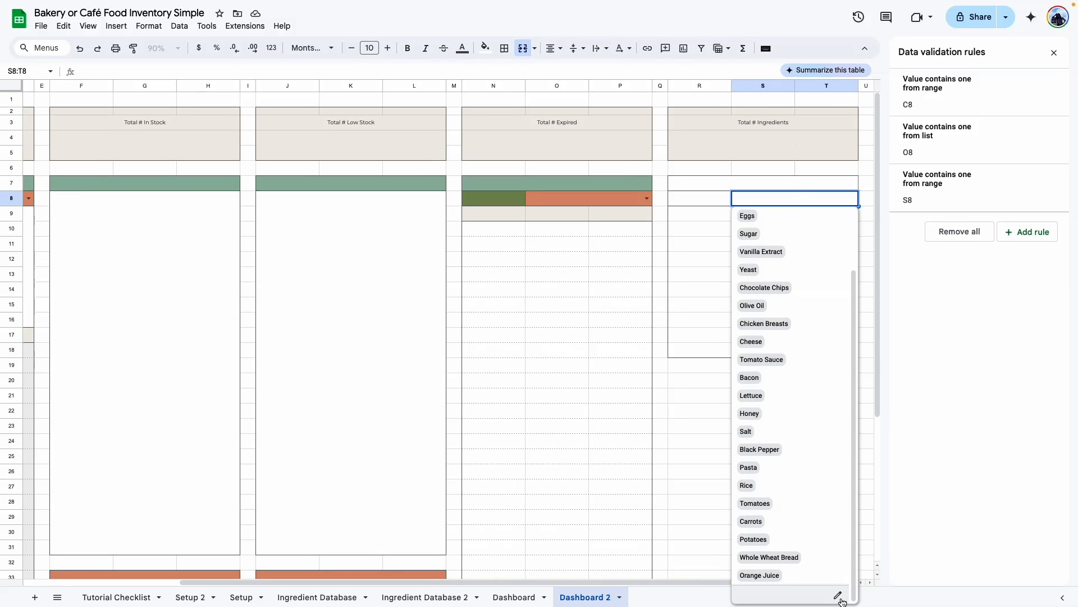
{"action": "left_click", "coordinate": [838, 596]}
{"action": "left_click", "coordinate": [972, 534]}
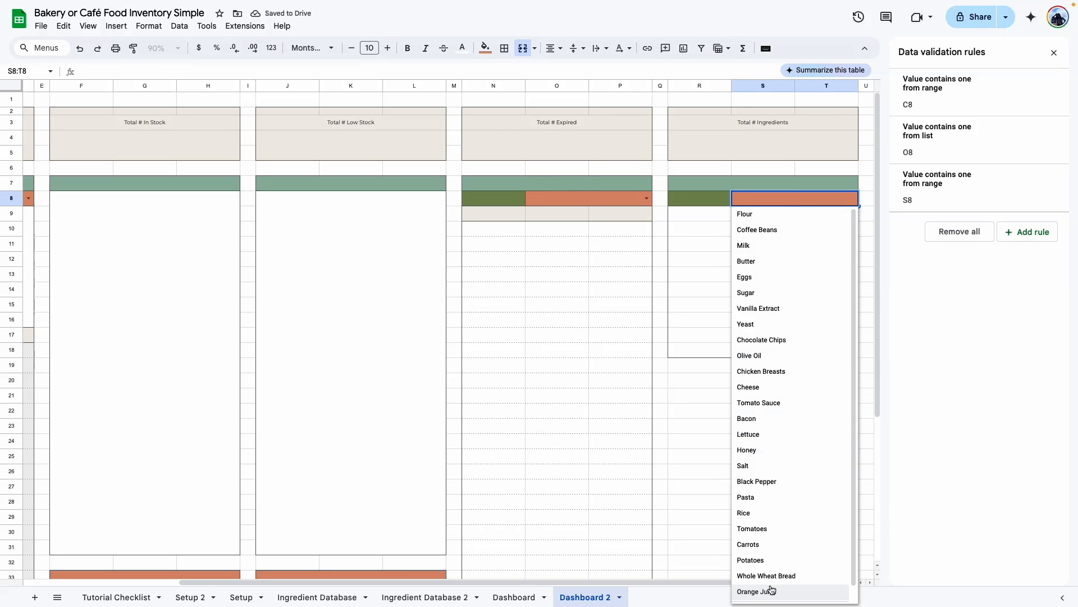
Examine the category dropdown and the item list beneath it in S20:T20 on the Dashboard sheet
{"action": "left_click", "coordinate": [695, 466]}
{"action": "scroll", "coordinate": [747, 361], "scroll_direction": "down", "scroll_amount": 3}
{"action": "left_click", "coordinate": [514, 598]}
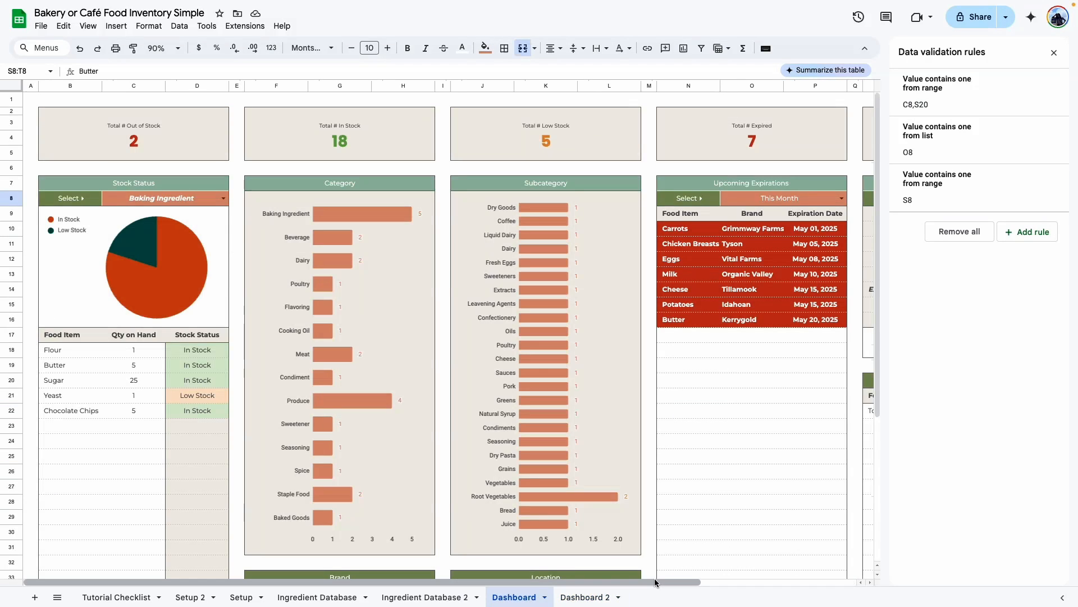
{"action": "left_click_drag", "start_coordinate": [655, 583], "coordinate": [927, 582]}
{"action": "left_click", "coordinate": [826, 456]}
{"action": "scroll", "coordinate": [787, 393], "scroll_direction": "down", "scroll_amount": 3}
{"action": "left_click", "coordinate": [786, 242]}
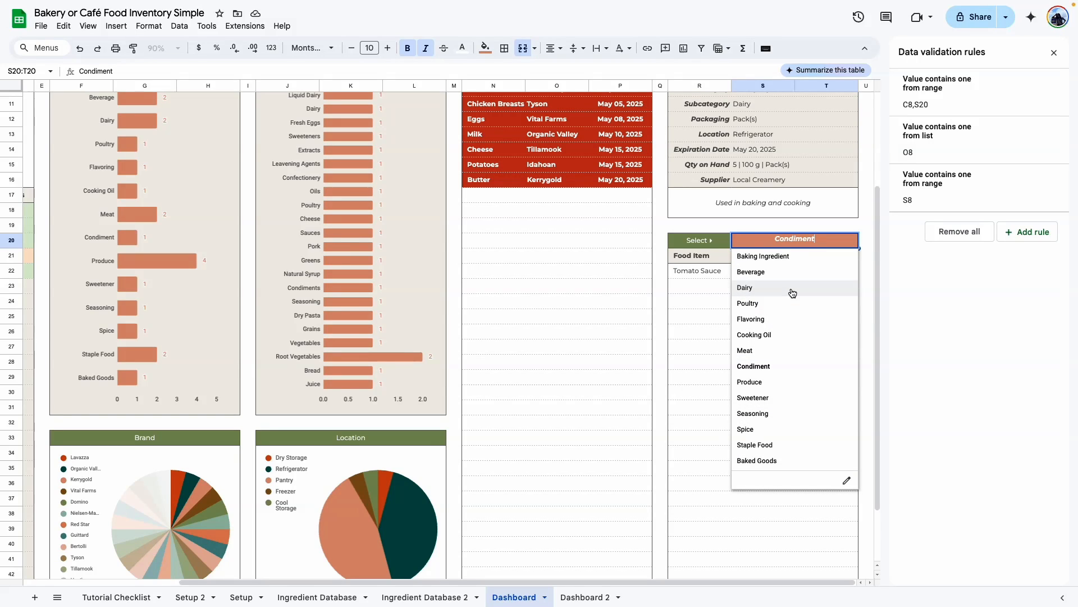
{"action": "left_click", "coordinate": [686, 306]}
{"action": "scroll", "coordinate": [686, 477], "scroll_direction": "down", "scroll_amount": 3}
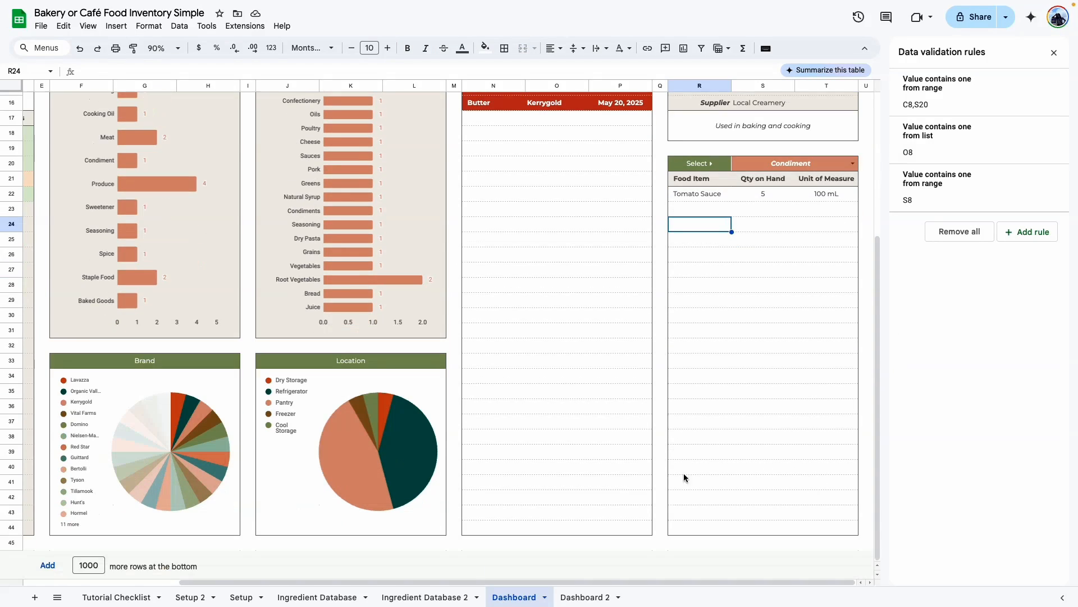
On Dashboard 2, merge S20:T20 and add outer borders around R20, the merged cell and the header row R21:T21
{"action": "left_click", "coordinate": [587, 595]}
{"action": "left_click", "coordinate": [521, 50]}
{"action": "left_click", "coordinate": [710, 306]}
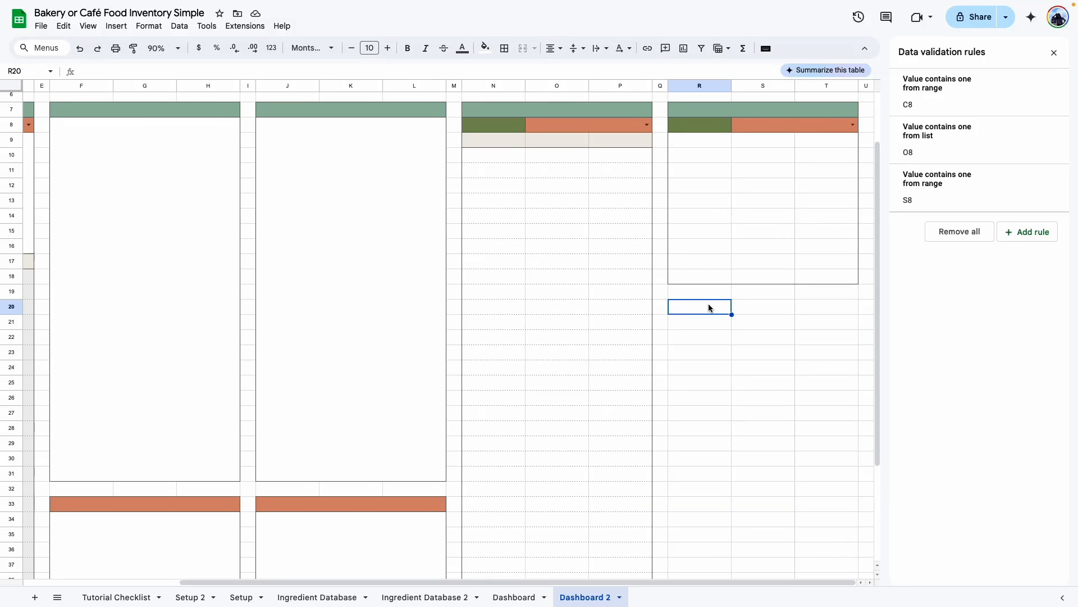
{"action": "left_click_drag", "start_coordinate": [759, 307], "coordinate": [843, 308]}
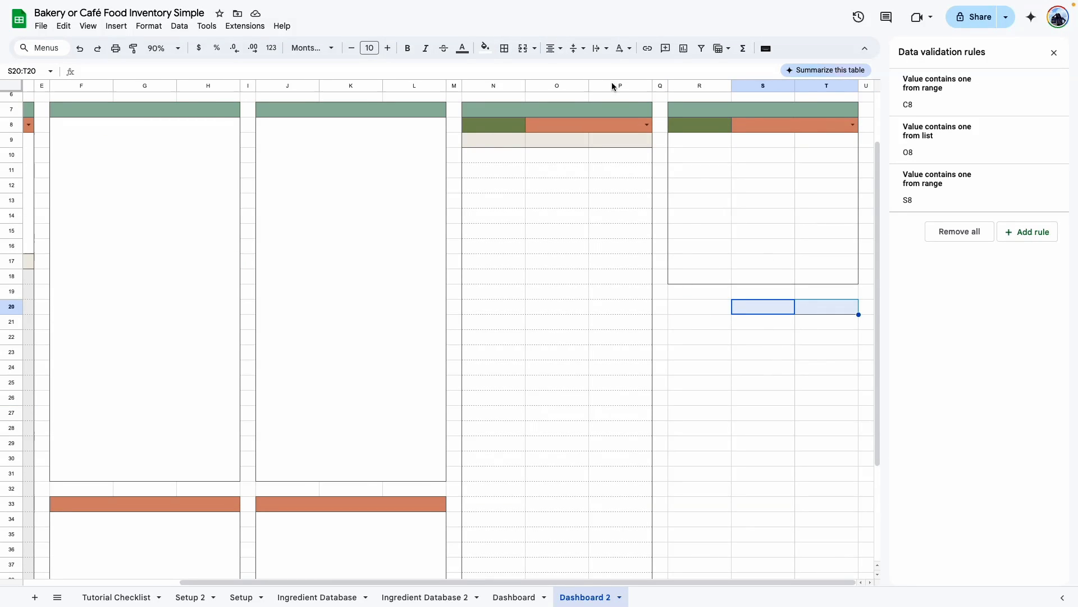
{"action": "left_click", "coordinate": [524, 48]}
{"action": "left_click", "coordinate": [504, 48]}
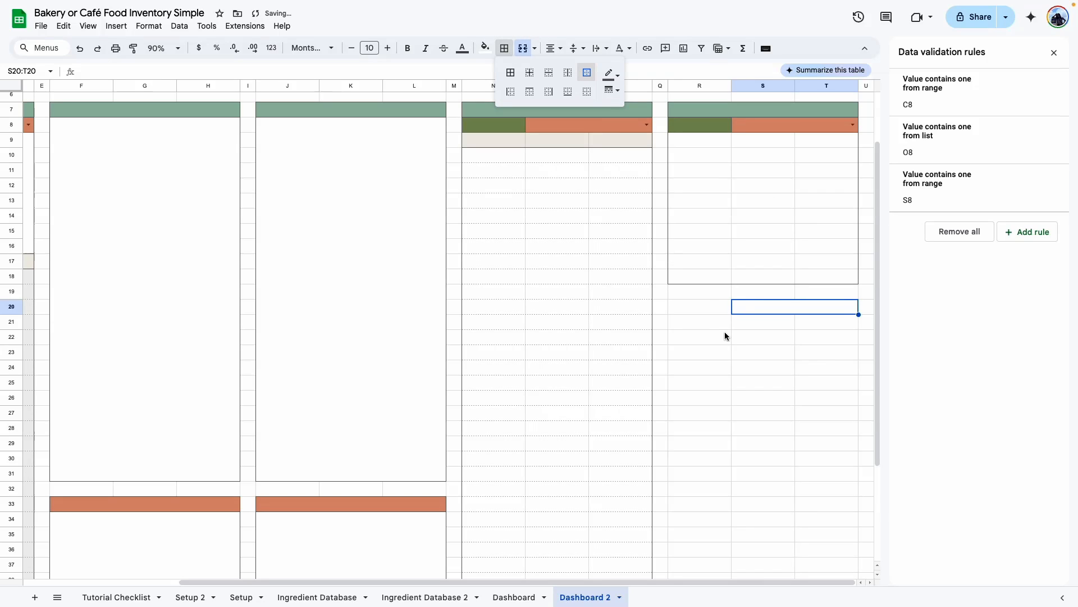
{"action": "left_click", "coordinate": [713, 306]}
{"action": "left_click", "coordinate": [505, 51]}
{"action": "left_click", "coordinate": [586, 72]}
{"action": "left_click", "coordinate": [708, 322]}
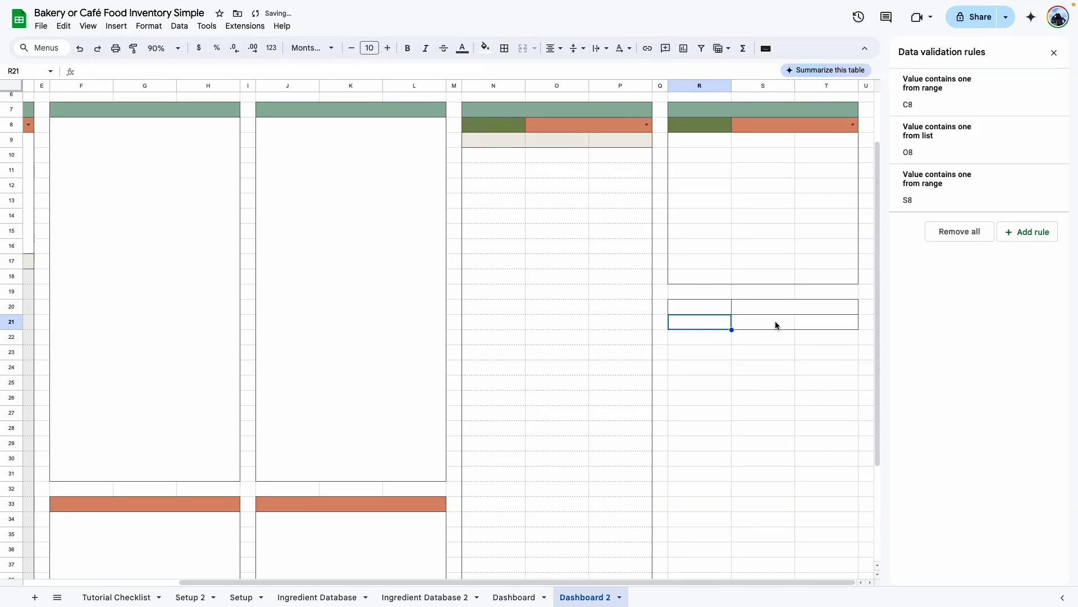
{"action": "left_click", "coordinate": [776, 323]}
{"action": "left_click", "coordinate": [826, 323]}
Add gray dashed inner horizontal borders to R22:T44
{"action": "left_click", "coordinate": [764, 398]}
{"action": "left_click_drag", "start_coordinate": [701, 337], "coordinate": [844, 524]}
{"action": "left_click", "coordinate": [504, 48]}
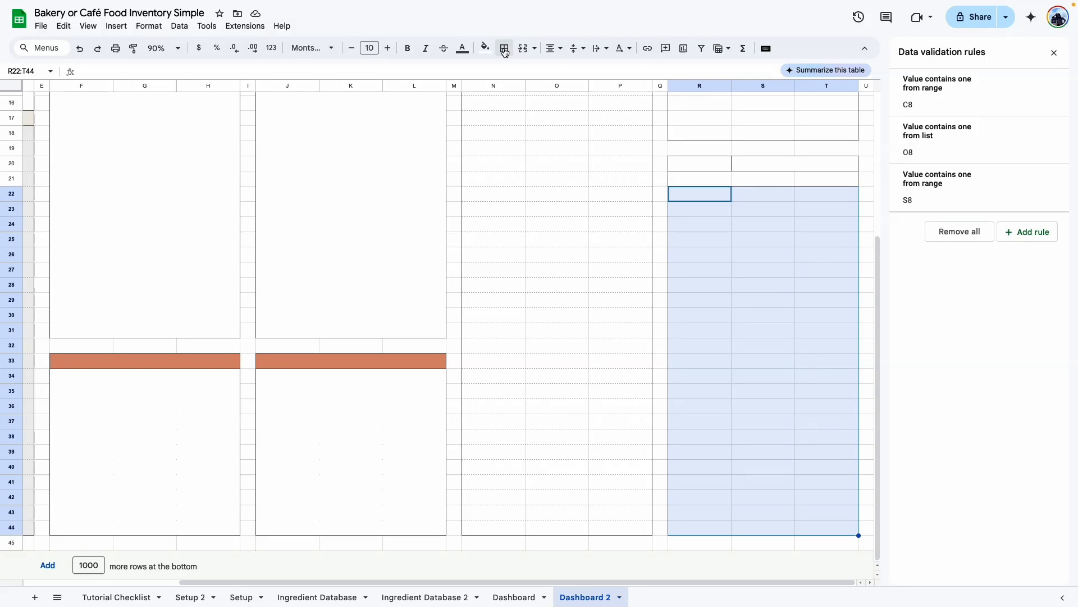
{"action": "left_click", "coordinate": [549, 72]}
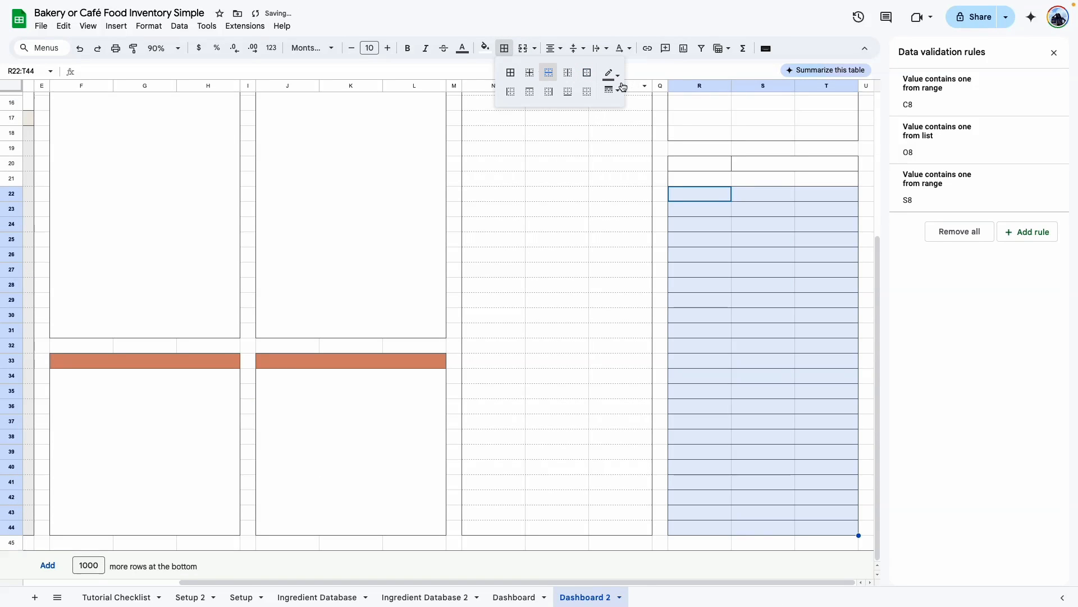
{"action": "left_click", "coordinate": [611, 74]}
{"action": "left_click", "coordinate": [664, 113]}
{"action": "left_click", "coordinate": [617, 90]}
{"action": "left_click", "coordinate": [641, 150]}
{"action": "left_click", "coordinate": [817, 362]}
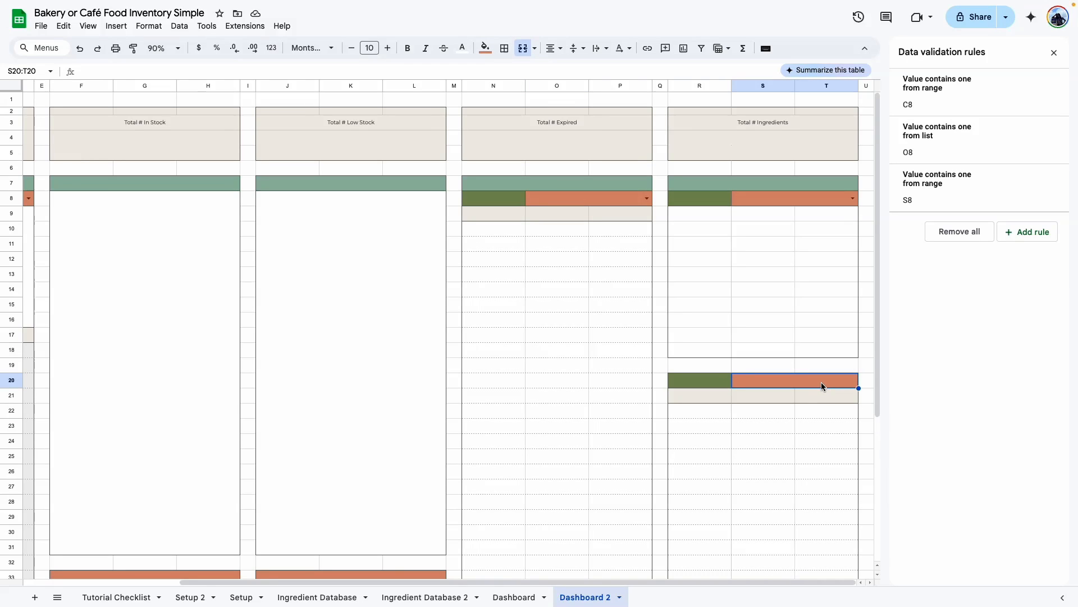
Add a dropdown-from-a-range rule to S20:T20 that uses the categories in 'Setup 2'!D3:D34
{"action": "left_click", "coordinate": [753, 444]}
{"action": "left_click", "coordinate": [765, 380]}
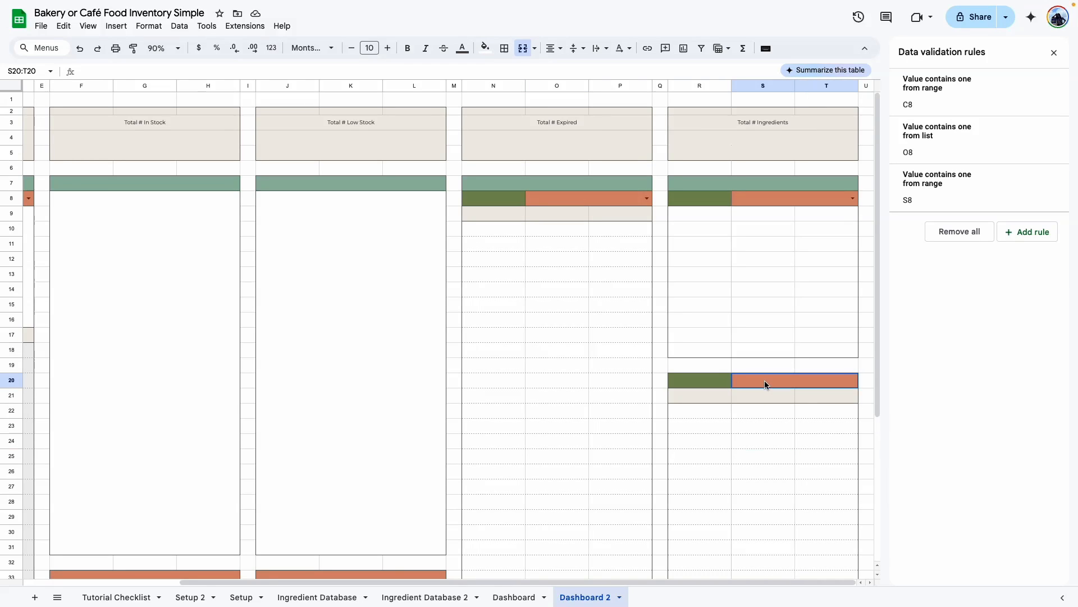
{"action": "left_click", "coordinate": [1044, 241]}
{"action": "left_click", "coordinate": [1045, 163]}
{"action": "left_click", "coordinate": [999, 180]}
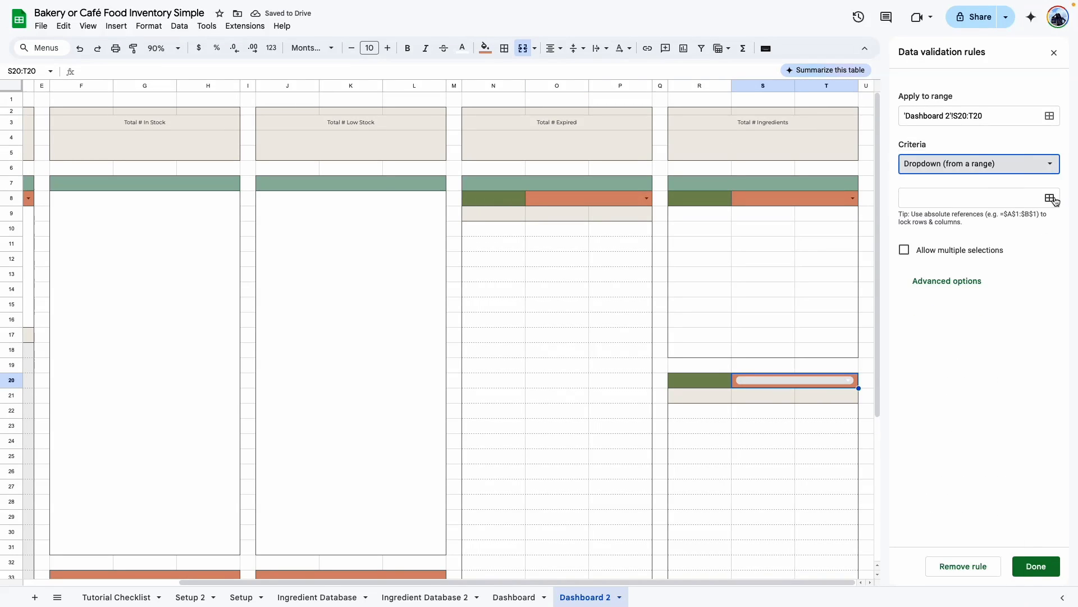
{"action": "left_click", "coordinate": [1049, 198]}
{"action": "left_click", "coordinate": [189, 597]}
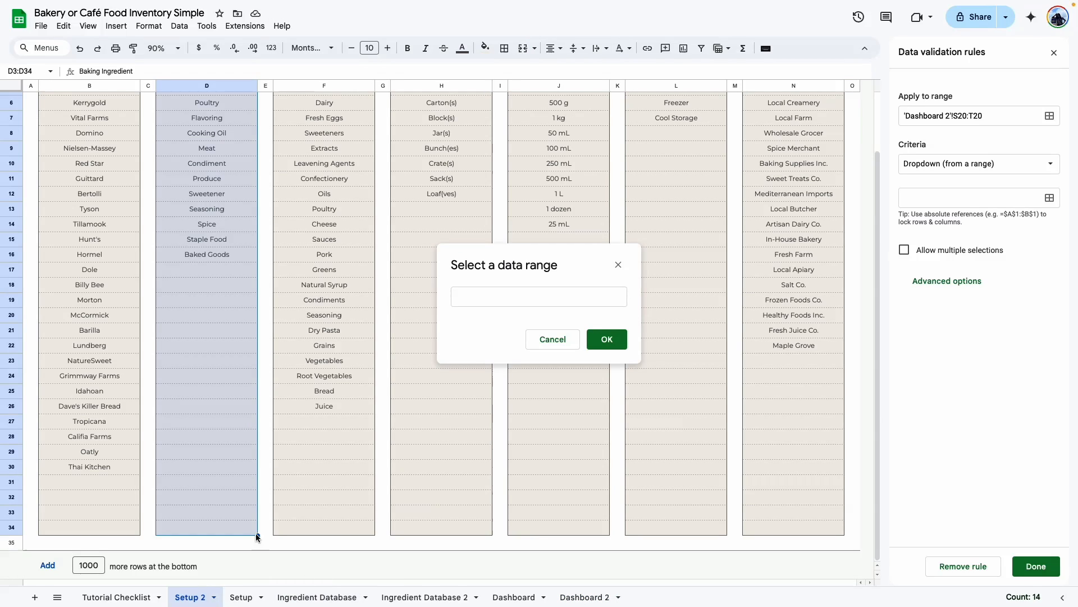
{"action": "scroll", "coordinate": [209, 242], "scroll_direction": "up", "scroll_amount": 3}
{"action": "left_click_drag", "start_coordinate": [240, 133], "coordinate": [237, 534]}
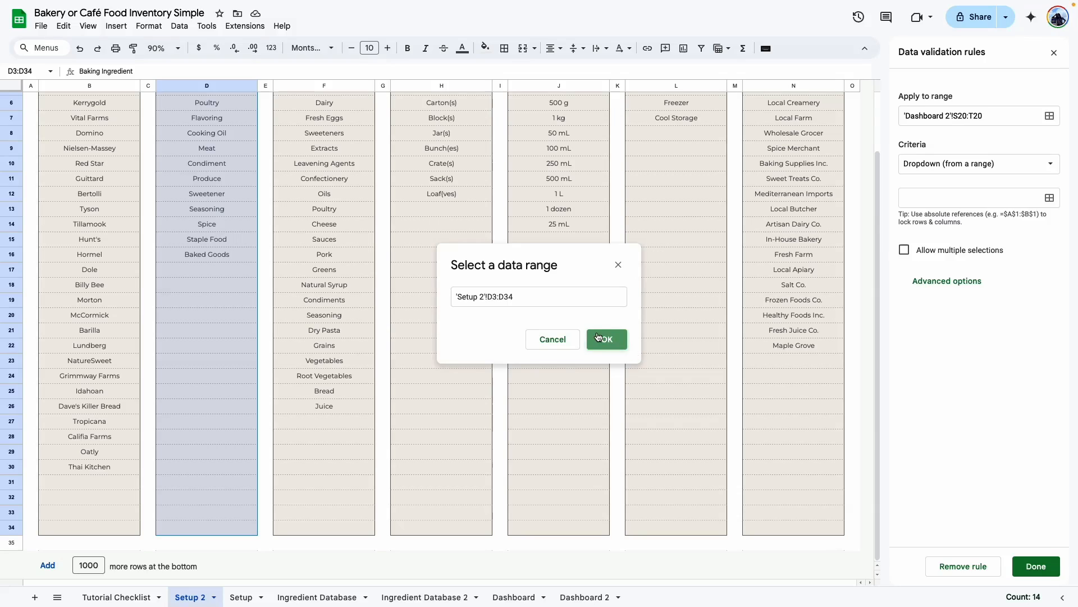
{"action": "left_click", "coordinate": [621, 344]}
Set the S20:T20 dropdown rule to the Arrow display style and save it
{"action": "scroll", "coordinate": [946, 505], "scroll_direction": "down", "scroll_amount": 6}
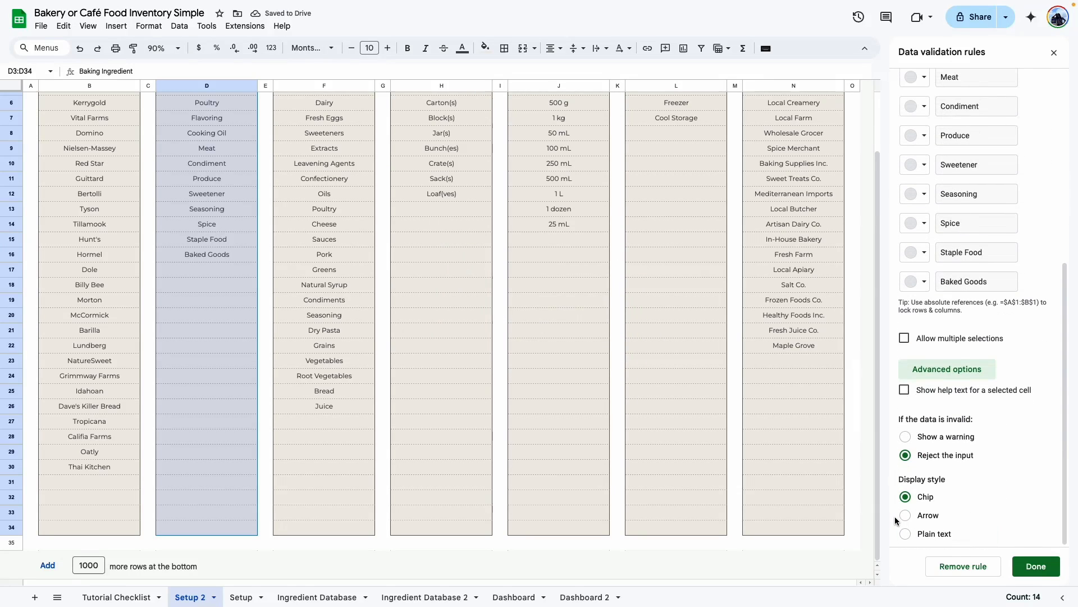
{"action": "left_click", "coordinate": [905, 515]}
{"action": "left_click", "coordinate": [1036, 565]}
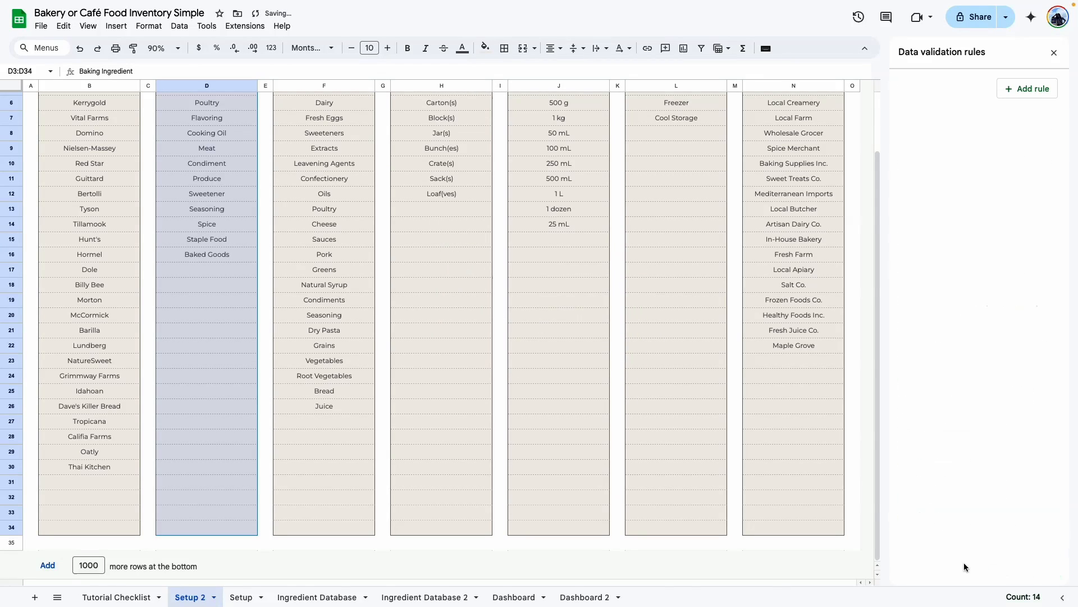
Check the options of the S20:T20 dropdown on Dashboard 2 and close the data validation rules
{"action": "left_click", "coordinate": [587, 596]}
{"action": "left_click_drag", "start_coordinate": [617, 581], "coordinate": [894, 234]}
{"action": "left_click", "coordinate": [844, 380]}
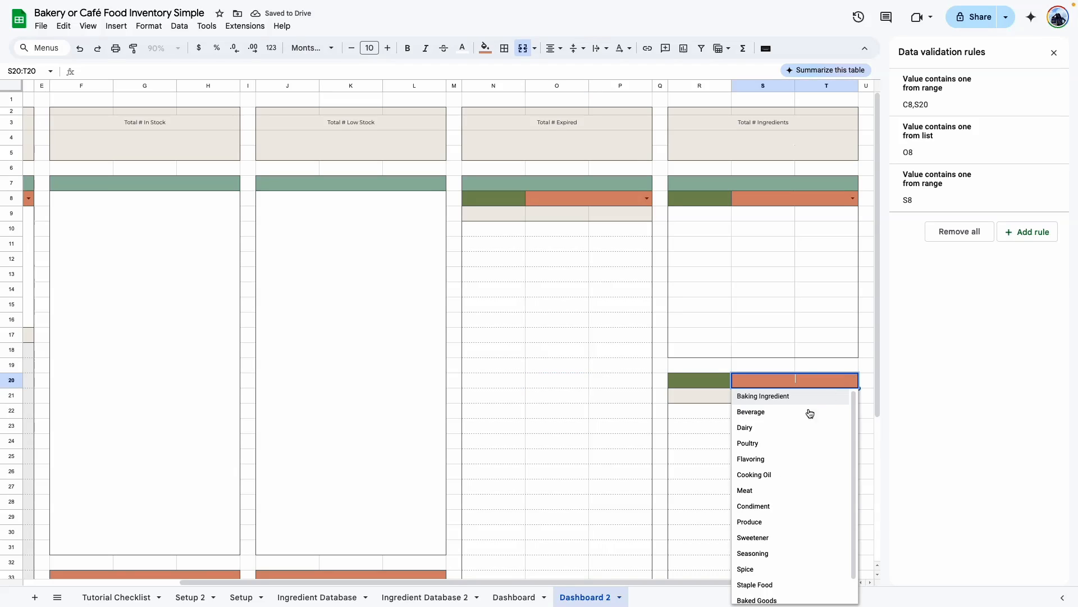
{"action": "left_click", "coordinate": [826, 334]}
{"action": "left_click", "coordinate": [1054, 53]}
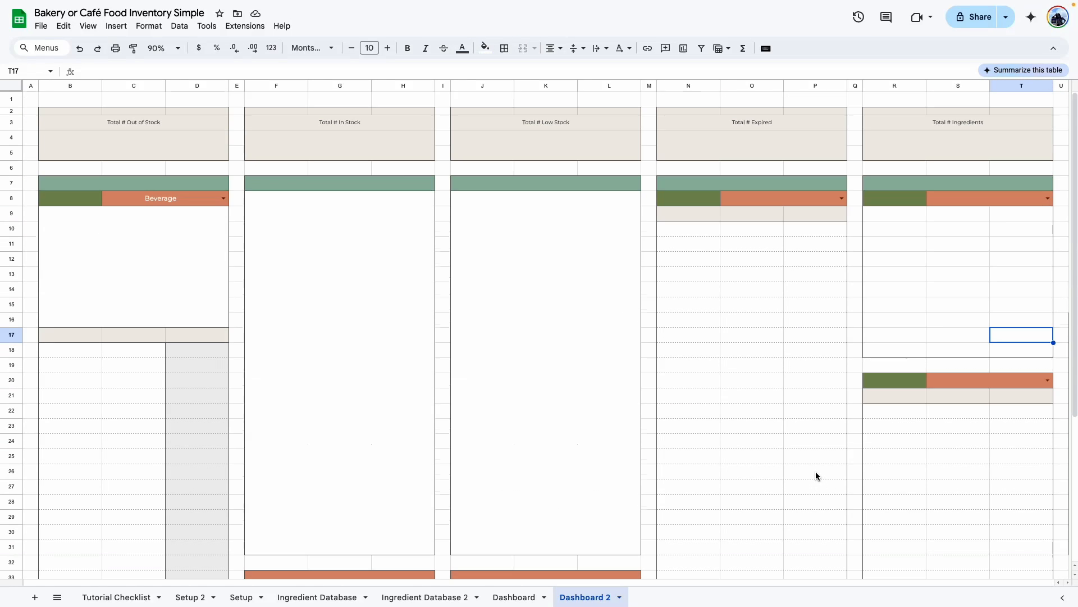
Hide the gridlines on Dashboard 2 and review the layout
{"action": "left_click", "coordinate": [88, 26]}
{"action": "left_click", "coordinate": [303, 74]}
{"action": "scroll", "coordinate": [620, 468], "scroll_direction": "down", "scroll_amount": 3}
{"action": "scroll", "coordinate": [619, 467], "scroll_direction": "up", "scroll_amount": 3}
{"action": "scroll", "coordinate": [487, 392], "scroll_direction": "down", "scroll_amount": 5}
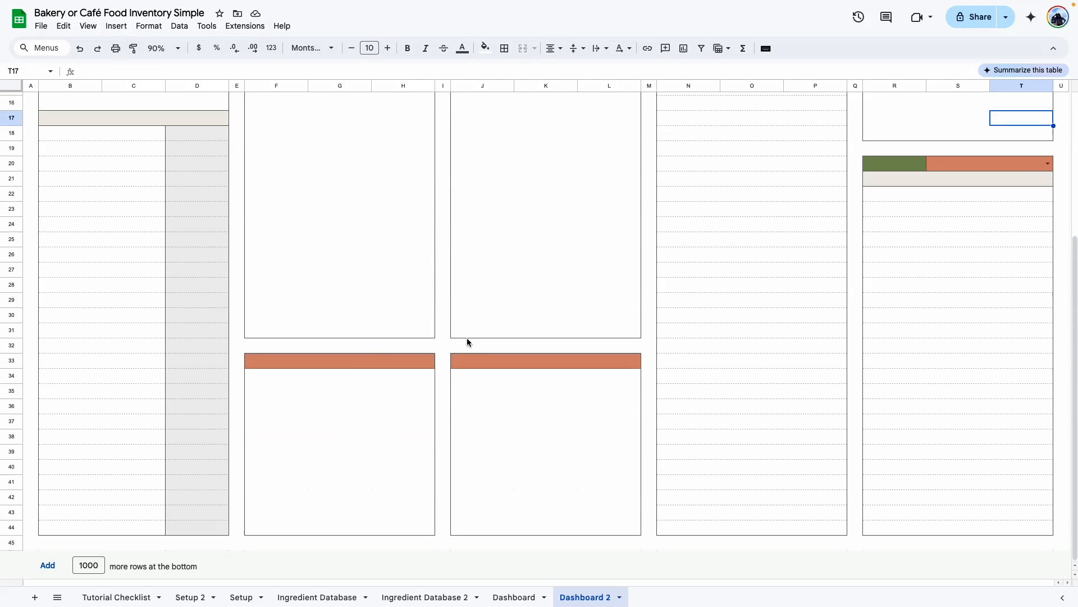
{"action": "scroll", "coordinate": [466, 339], "scroll_direction": "up", "scroll_amount": 5}
Fill the blank areas F8:H31, J8:L31 and R9:T18 with the light beige used for the summary cards
{"action": "left_click", "coordinate": [433, 346]}
{"action": "left_click", "coordinate": [549, 246], "text": "super"}
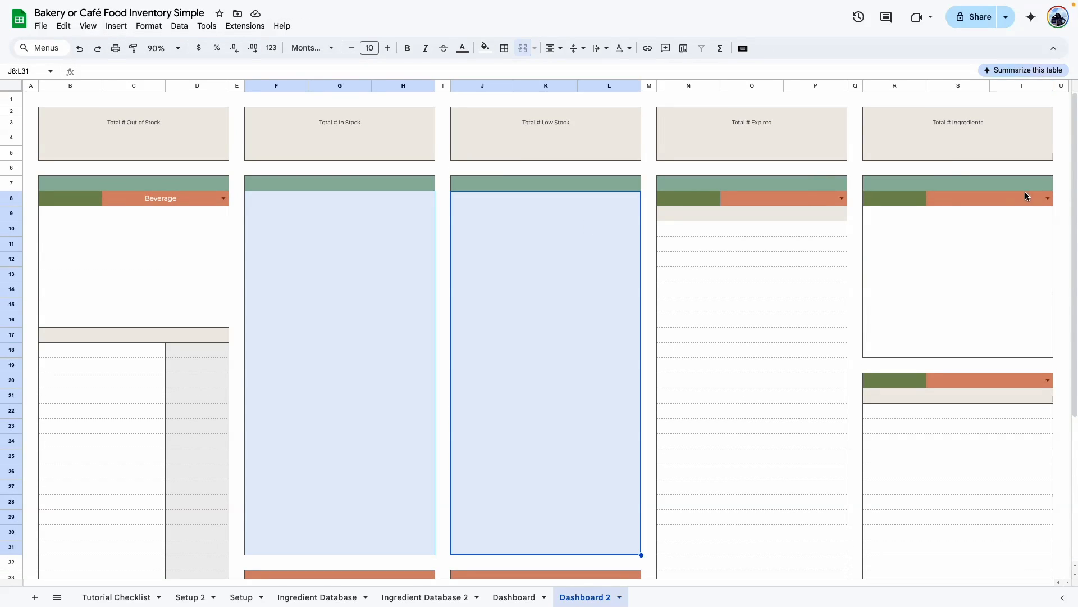
{"action": "left_click", "coordinate": [977, 241], "text": "super"}
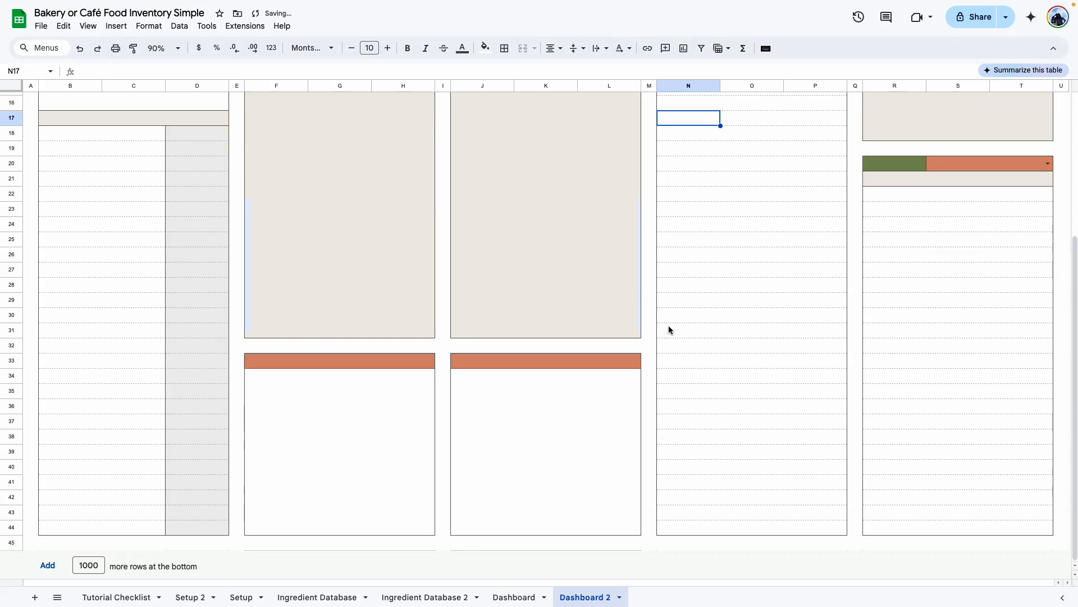
{"action": "scroll", "coordinate": [668, 330], "scroll_direction": "up", "scroll_amount": 5}
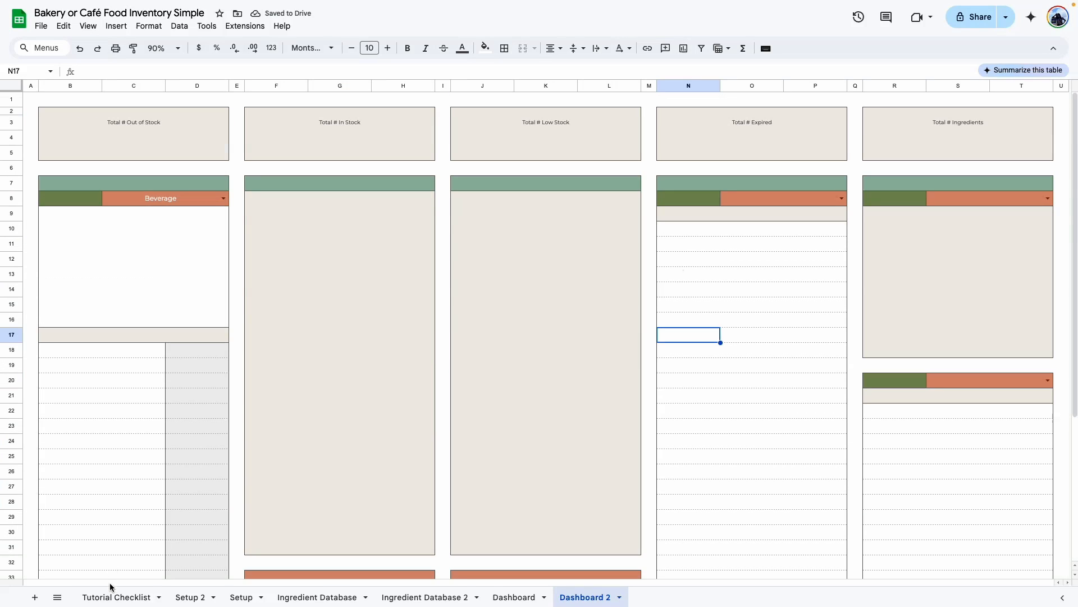
On the Tutorial Checklist sheet, set the zoom to 150% and tick off the Dashboard structure task
{"action": "left_click", "coordinate": [109, 596]}
{"action": "left_click", "coordinate": [177, 48]}
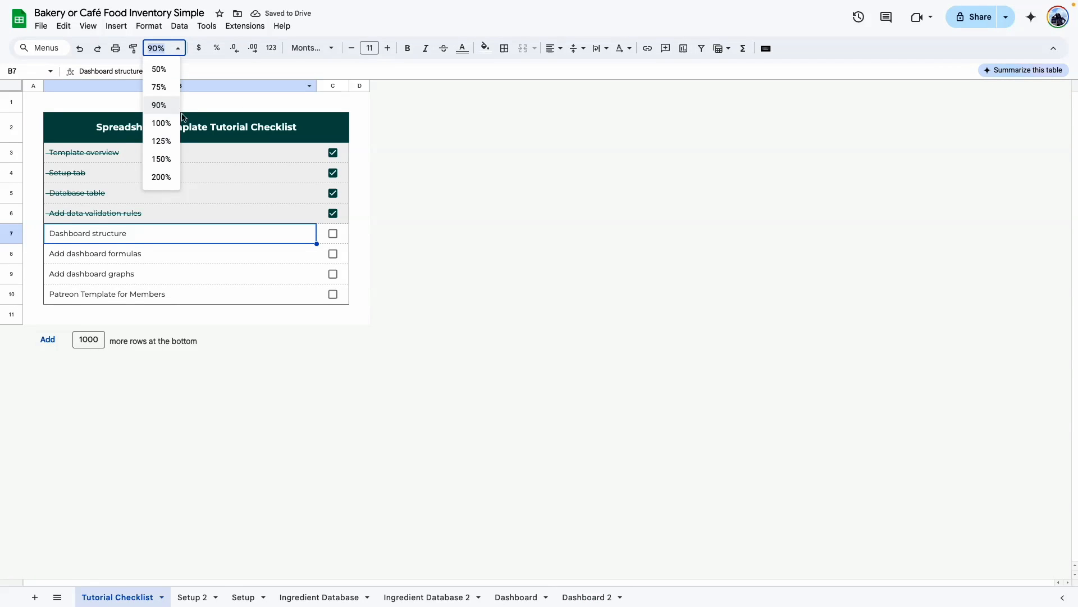
{"action": "left_click", "coordinate": [161, 161]}
{"action": "left_click", "coordinate": [708, 366]}
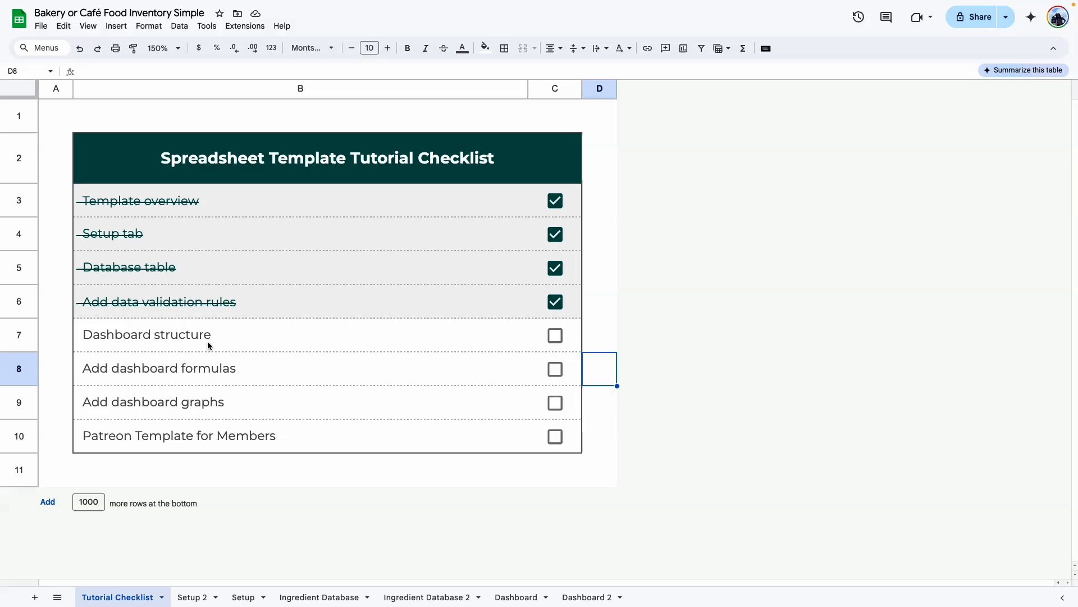
{"action": "left_click", "coordinate": [555, 336]}
{"action": "left_click", "coordinate": [189, 367]}
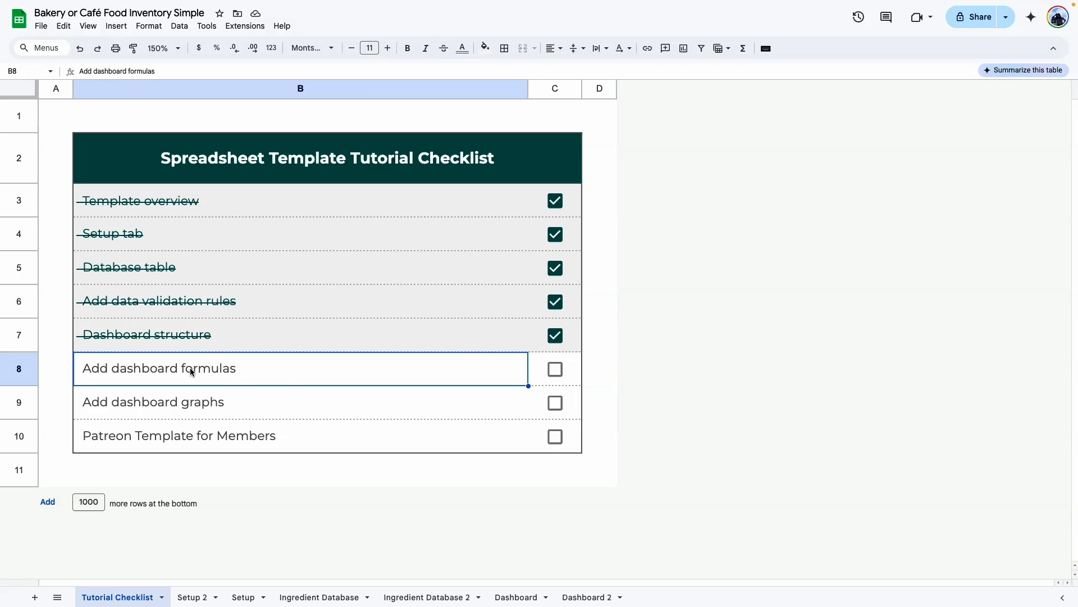
Examine the Total # Out of Stock formula on the Dashboard sheet and the Ingredient Database column it references
{"action": "left_click", "coordinate": [512, 597]}
{"action": "left_click_drag", "start_coordinate": [85, 141], "coordinate": [888, 148]}
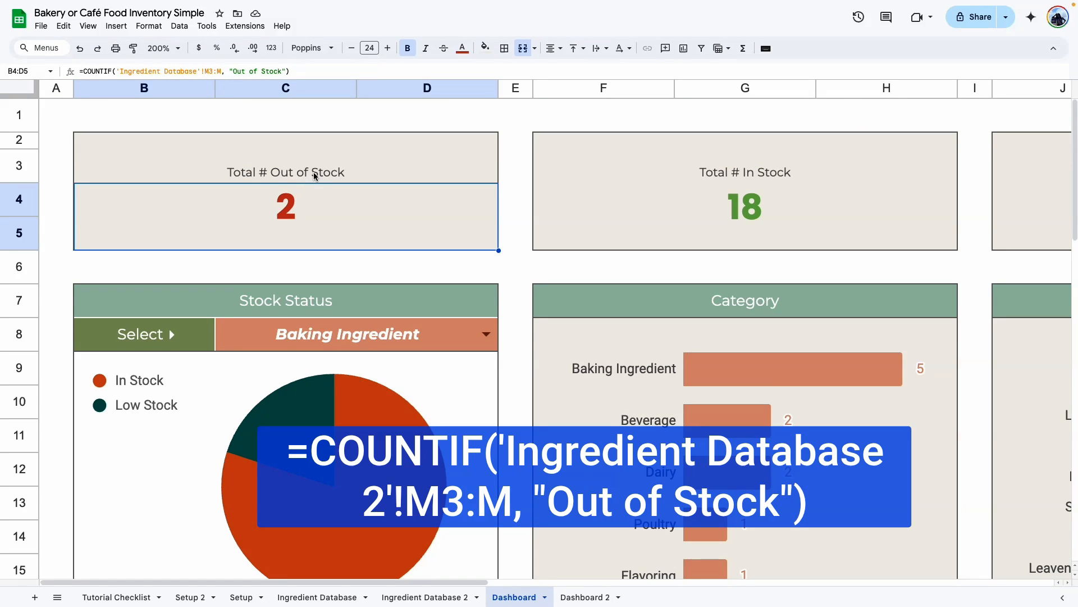
{"action": "double_click", "coordinate": [298, 224]}
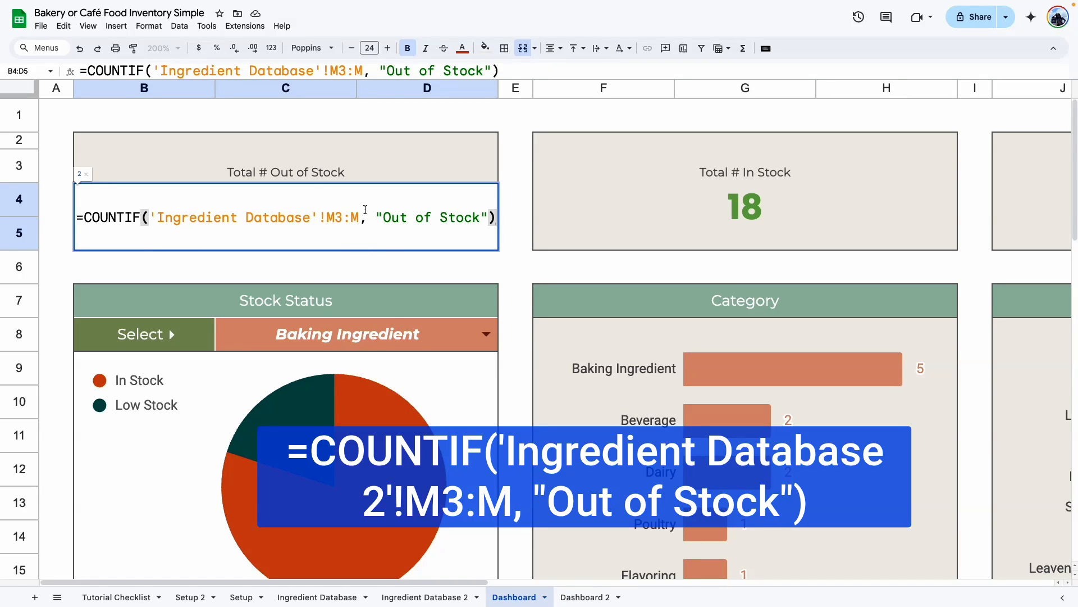
{"action": "left_click", "coordinate": [323, 598]}
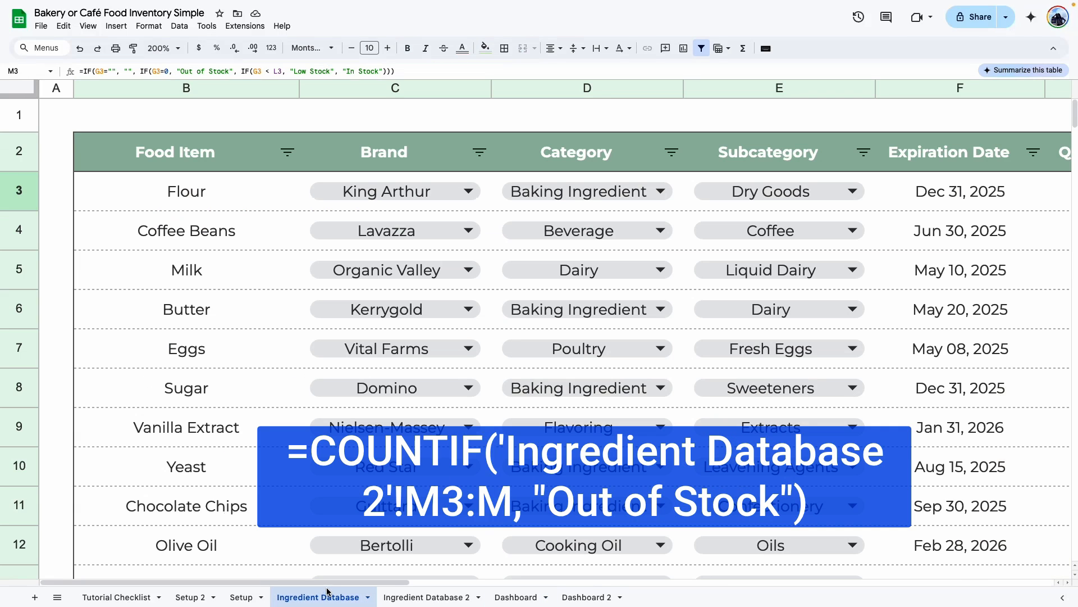
{"action": "scroll", "coordinate": [733, 401], "scroll_direction": "right", "scroll_amount": 10}
{"action": "left_click", "coordinate": [515, 597]}
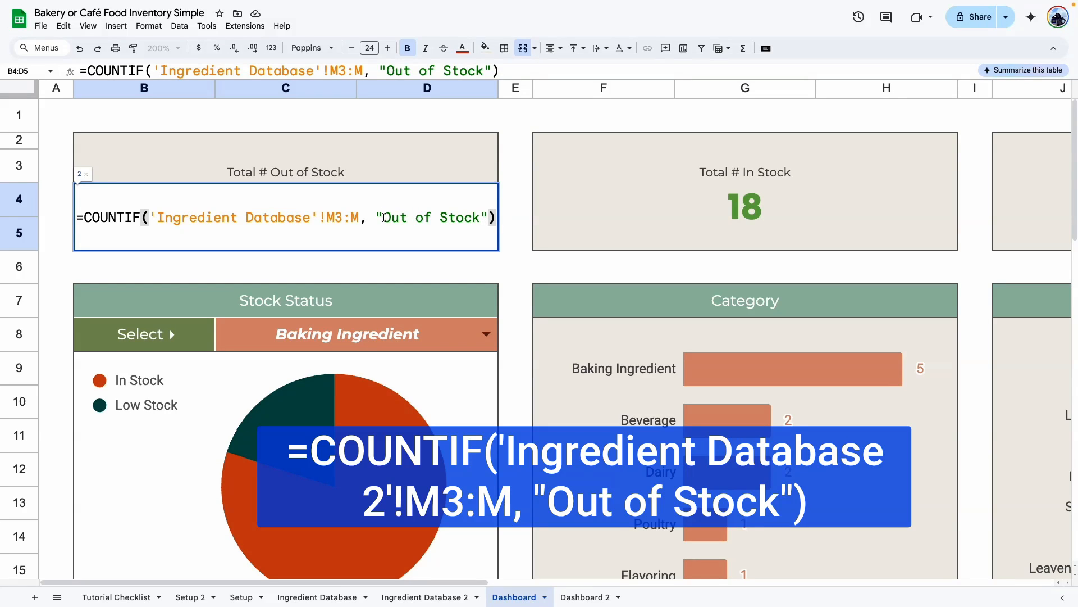
{"action": "left_click_drag", "start_coordinate": [479, 219], "coordinate": [371, 223]}
{"action": "left_click", "coordinate": [515, 334]}
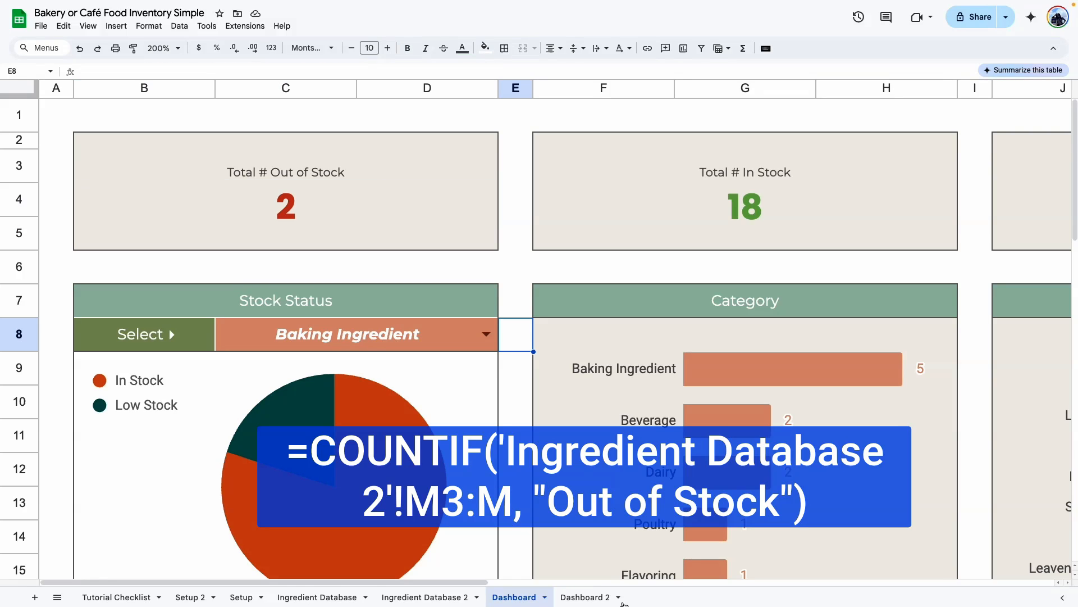
In B4:D5 of Dashboard 2, enter =COUNTIF('Ingredient Database 2'!M3:M, "Out of Stock")
{"action": "left_click", "coordinate": [585, 596]}
{"action": "double_click", "coordinate": [177, 219]}
{"action": "type", "text": "=COUNTIF('Ingredient Database'!M3:M, \"Out of Stock\")"}
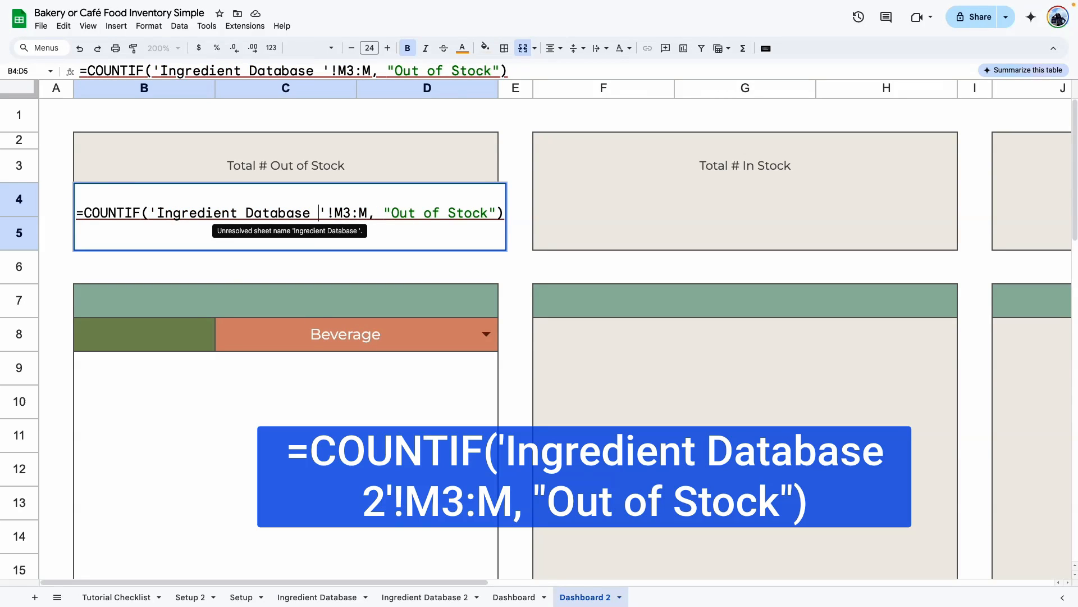
{"action": "type", "text": "2"}
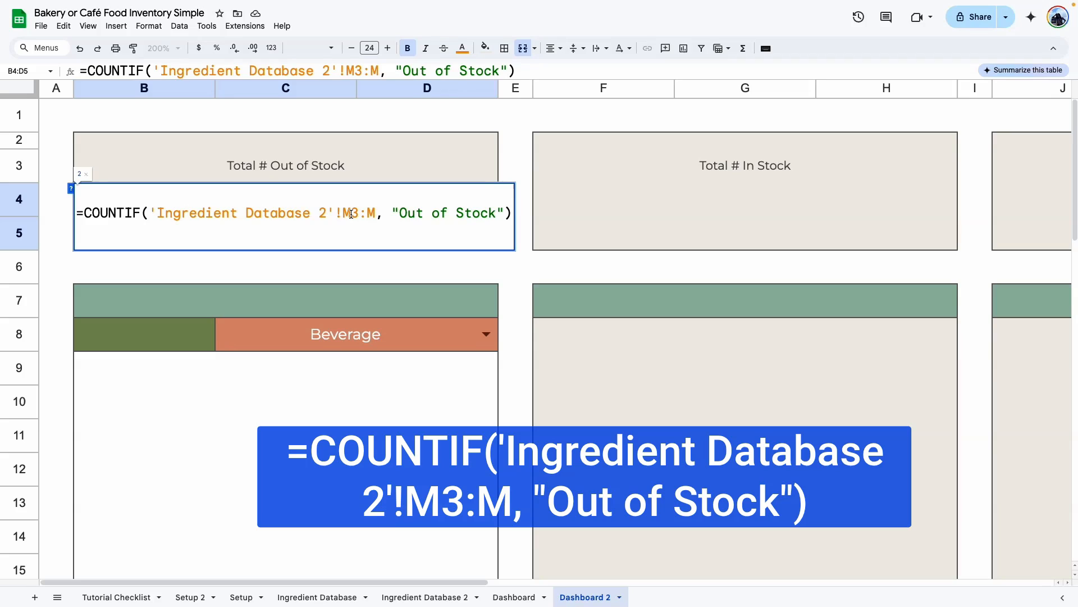
{"action": "key", "text": "Return"}
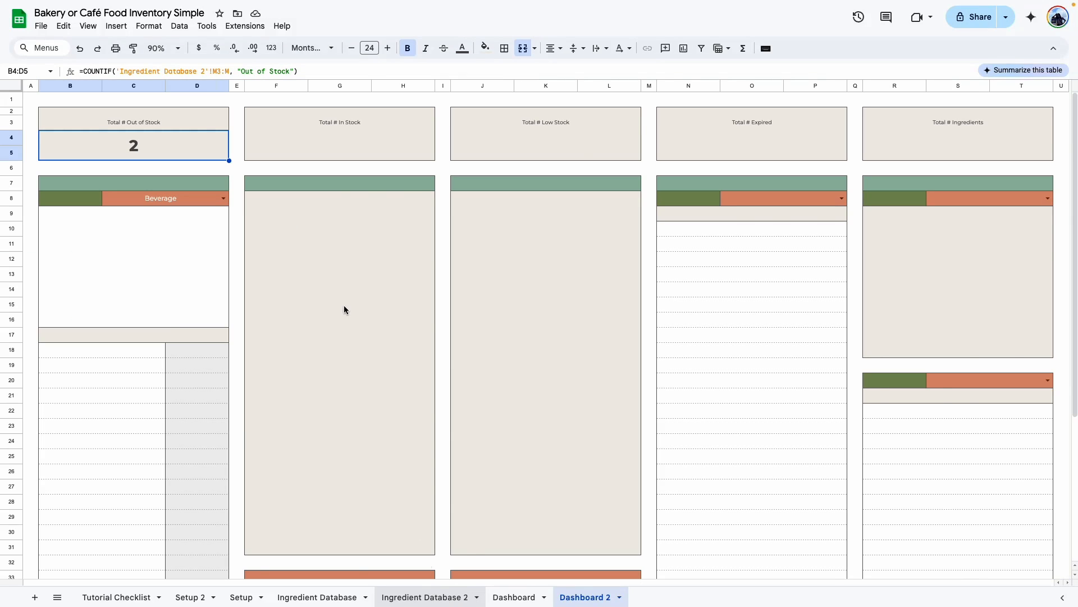
In Ingredient Database 2, set the Qty on Hand in G19 to 0 and check Total # Out of Stock on Dashboard 2
{"action": "left_click", "coordinate": [425, 597]}
{"action": "scroll", "coordinate": [674, 433], "scroll_direction": "right", "scroll_amount": 5}
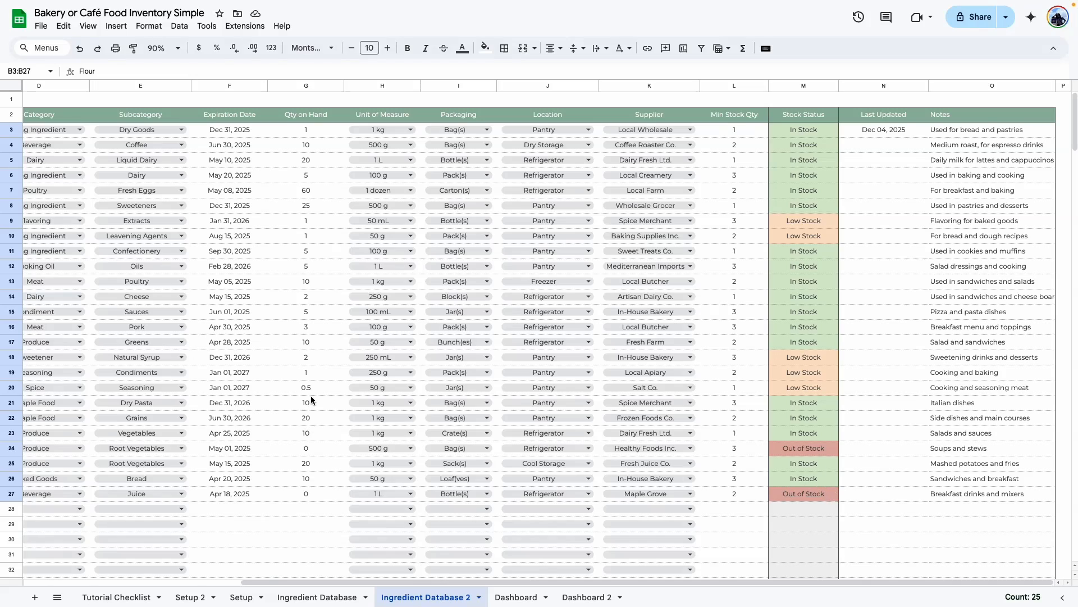
{"action": "left_click", "coordinate": [334, 372]}
{"action": "type", "text": "0"}
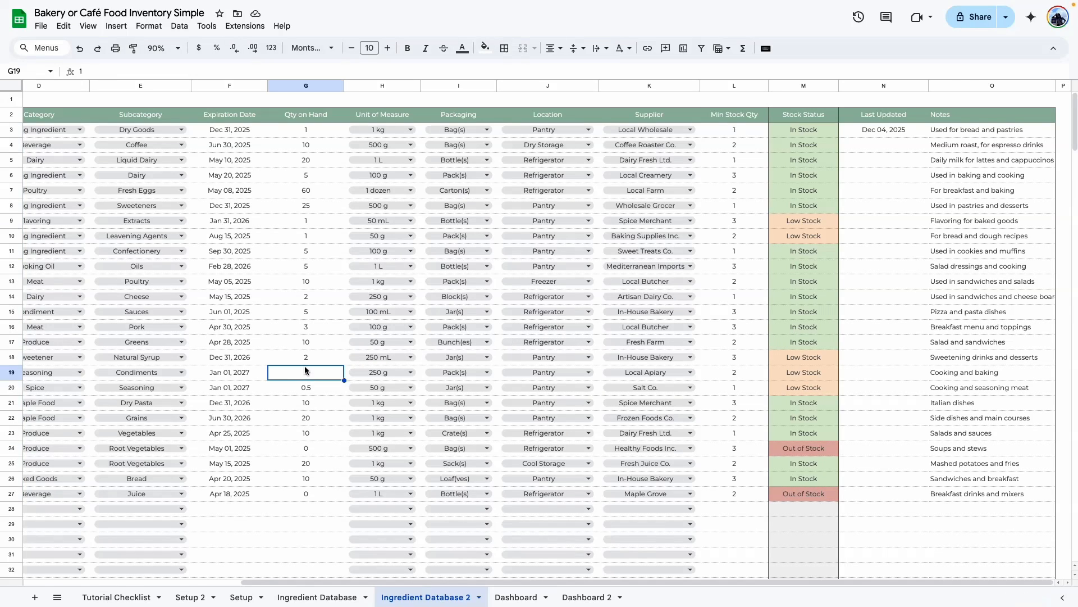
{"action": "key", "text": "Return"}
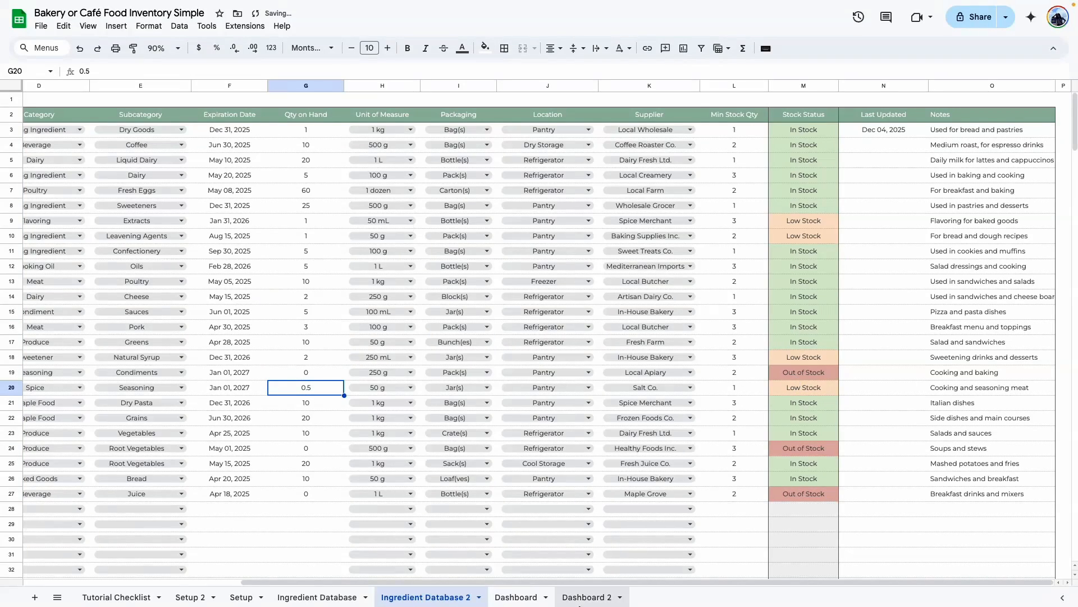
{"action": "left_click", "coordinate": [584, 597]}
{"action": "left_click", "coordinate": [234, 198]}
{"action": "left_click", "coordinate": [209, 157]}
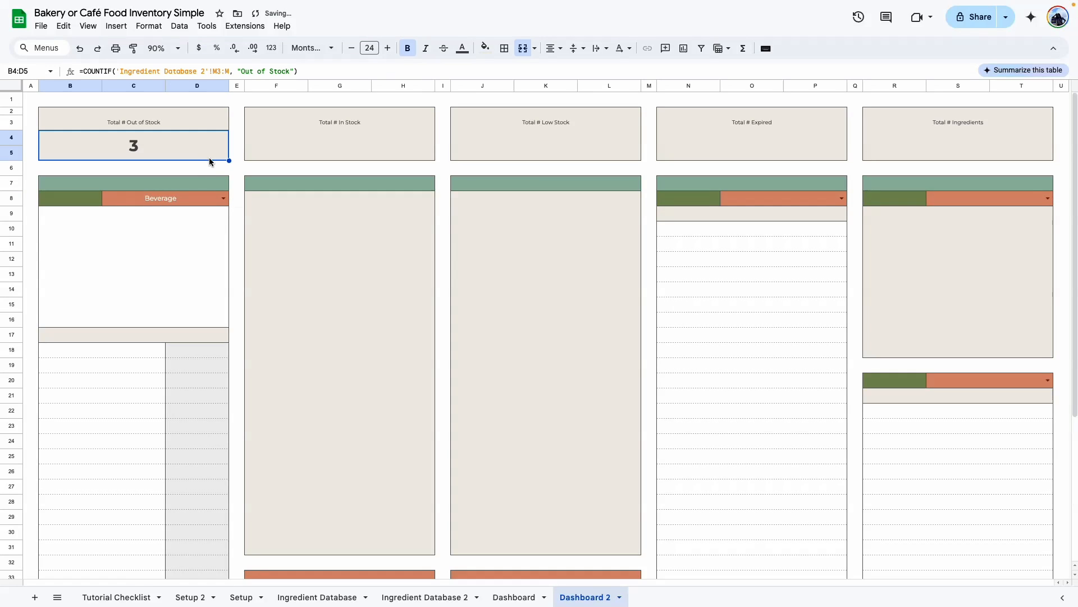
Set the text color of the Total # Out of Stock number in B4:D5 to red
{"action": "left_click", "coordinate": [237, 171]}
{"action": "left_click", "coordinate": [193, 150]}
{"action": "left_click", "coordinate": [462, 48]}
{"action": "left_click", "coordinate": [468, 139]}
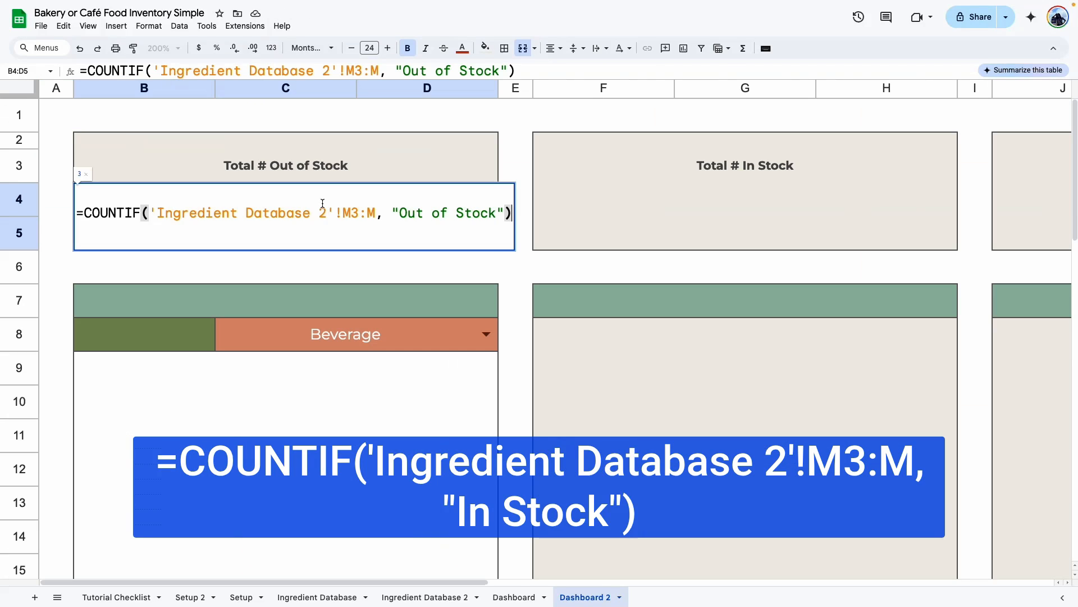
Copy the Out of Stock formula into F4:H5 and change it to =COUNTIF('Ingredient Database 2'!M3:M, "In Stock")
{"action": "triple_click", "coordinate": [319, 208]}
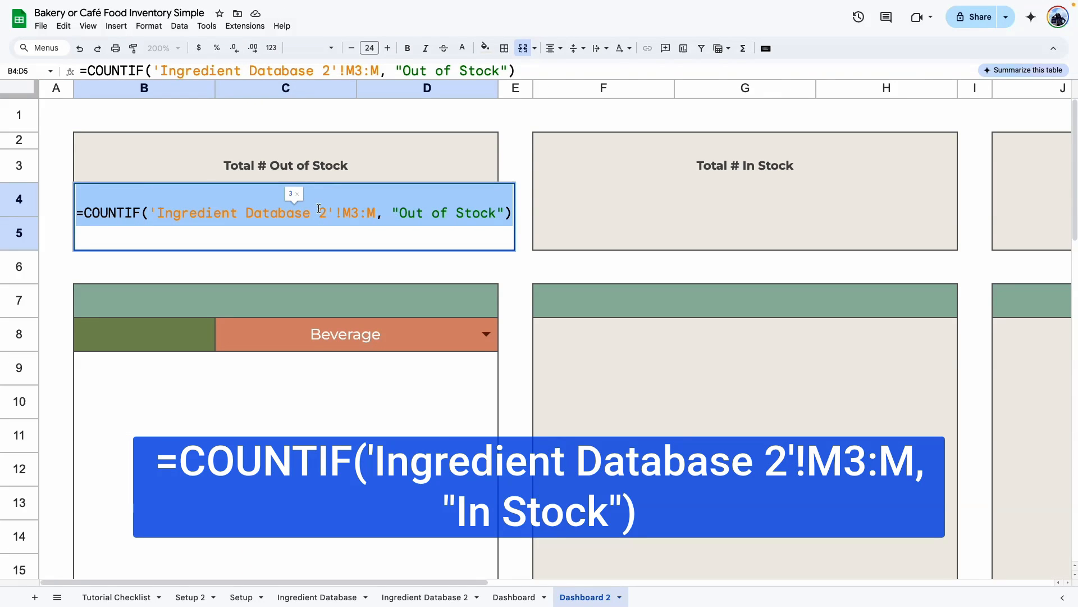
{"action": "key", "text": "ctrl+c"}
{"action": "left_click", "coordinate": [674, 209]}
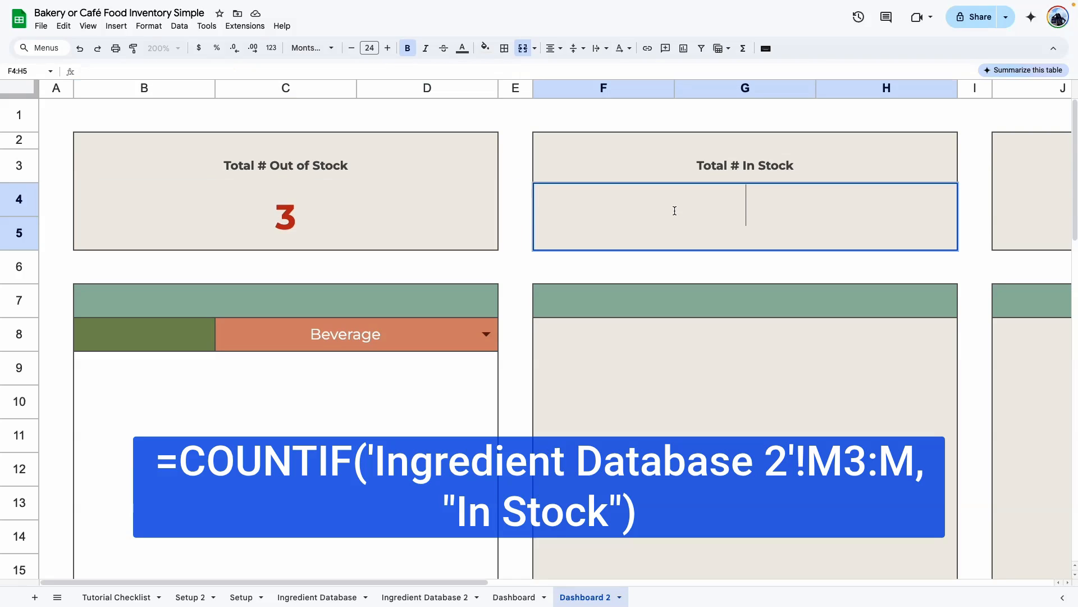
{"action": "double_click", "coordinate": [675, 211]}
{"action": "key", "text": "ctrl+v"}
{"action": "left_click_drag", "start_coordinate": [908, 213], "coordinate": [862, 212]}
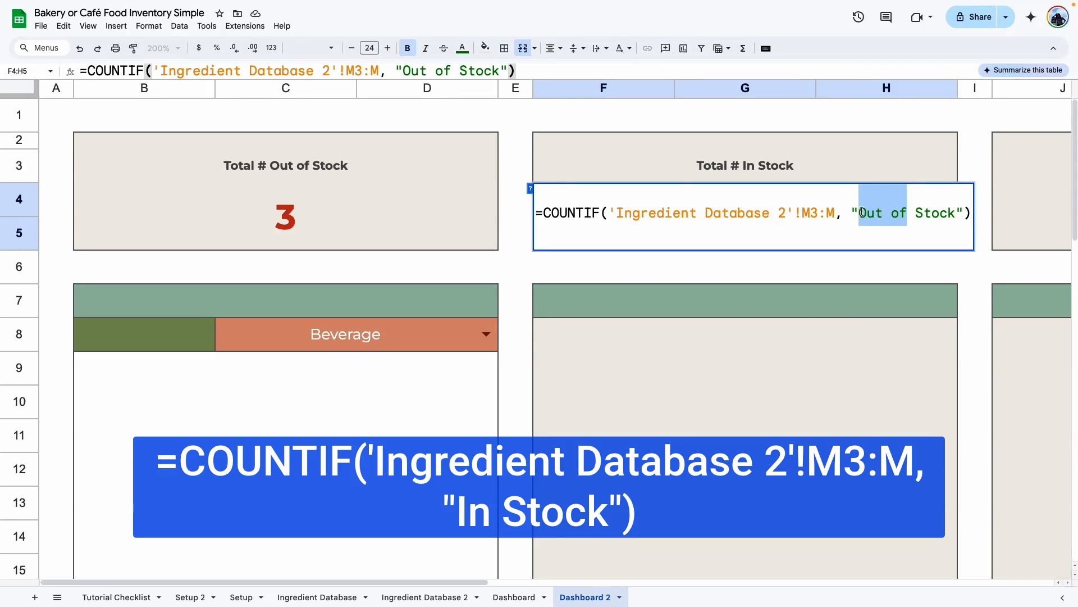
{"action": "type", "text": "In"}
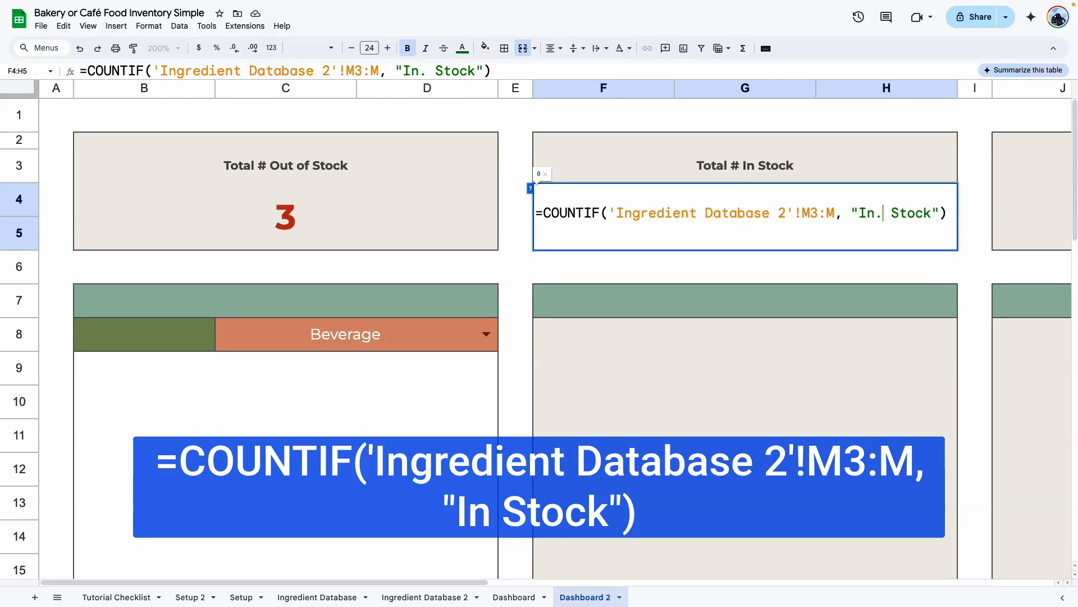
{"action": "key", "text": "Return"}
Set the text color of the Total # In Stock number in F4:H5 to dark green
{"action": "scroll", "coordinate": [477, 337], "scroll_direction": "right", "scroll_amount": 5}
{"action": "left_click", "coordinate": [462, 48]}
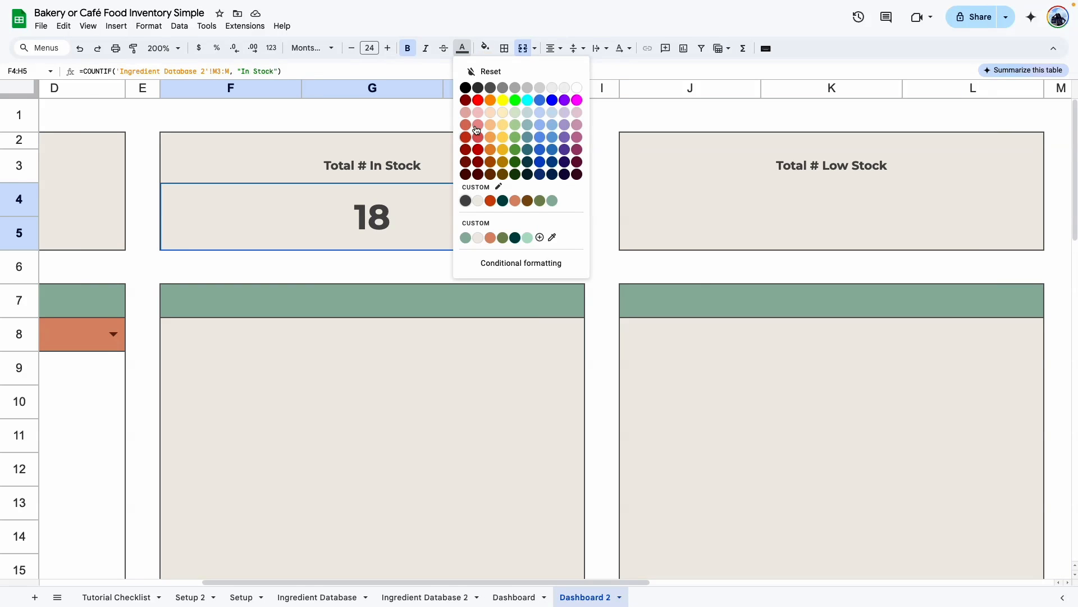
{"action": "left_click", "coordinate": [516, 151]}
Paste the copied formula into J4:L5 and change it to =COUNTIF('Ingredient Database 2'!M3:M, "Low Stock")
{"action": "double_click", "coordinate": [677, 220]}
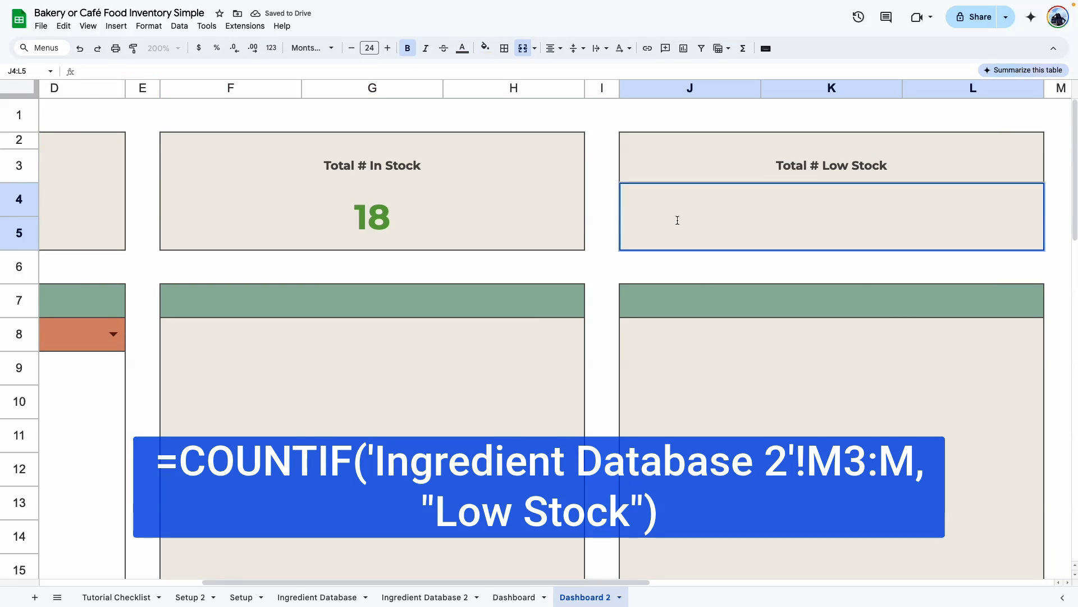
{"action": "key", "text": "super+v"}
{"action": "left_click_drag", "start_coordinate": [991, 211], "coordinate": [946, 213]}
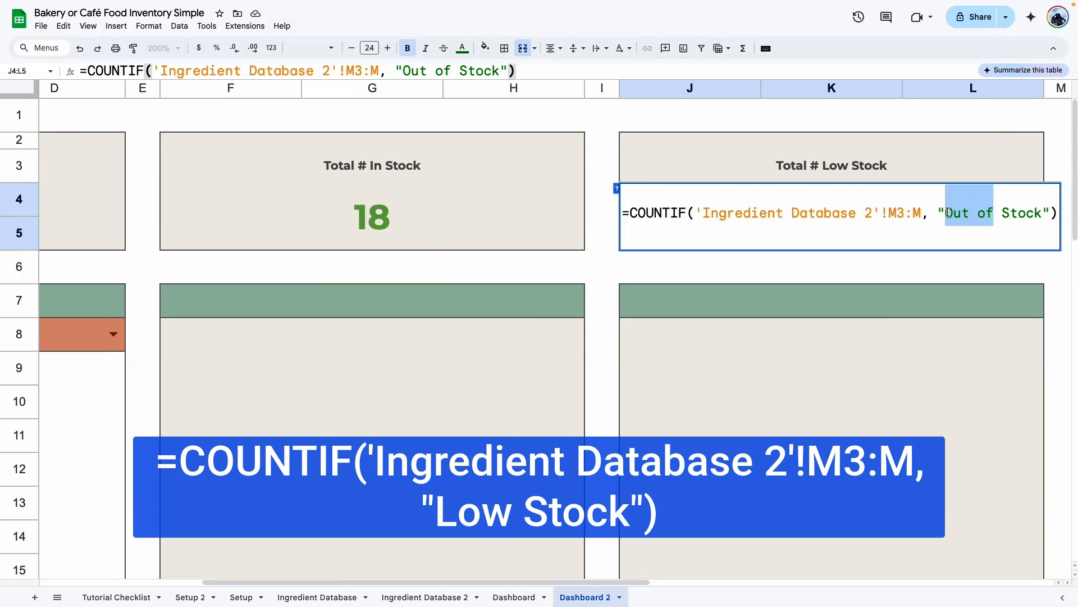
{"action": "type", "text": "Low"}
{"action": "key", "text": "Return"}
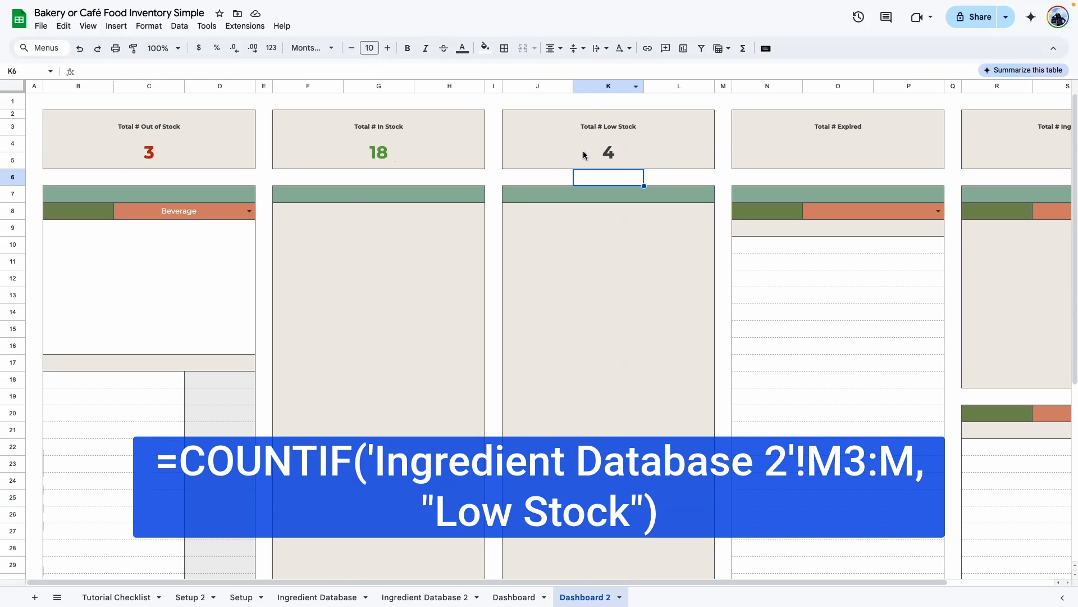
Color the Total # Low Stock number in J4:L5 orange and select B4:L5 to check the sum of the three totals
{"action": "left_click", "coordinate": [584, 156]}
{"action": "left_click", "coordinate": [462, 48]}
{"action": "left_click", "coordinate": [503, 236]}
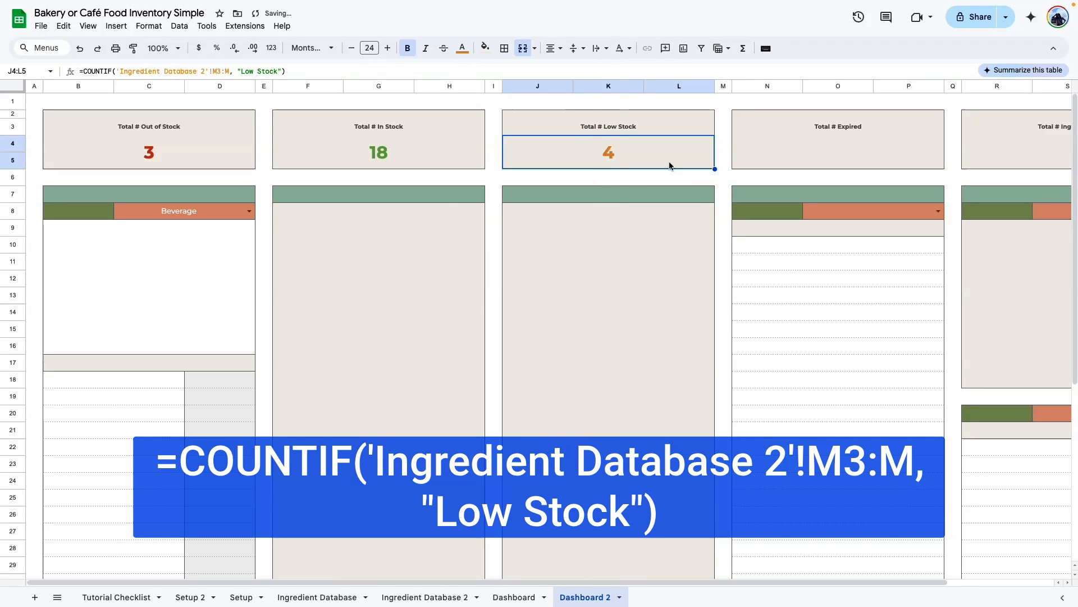
{"action": "left_click", "coordinate": [723, 214]}
{"action": "left_click_drag", "start_coordinate": [122, 144], "coordinate": [558, 154]}
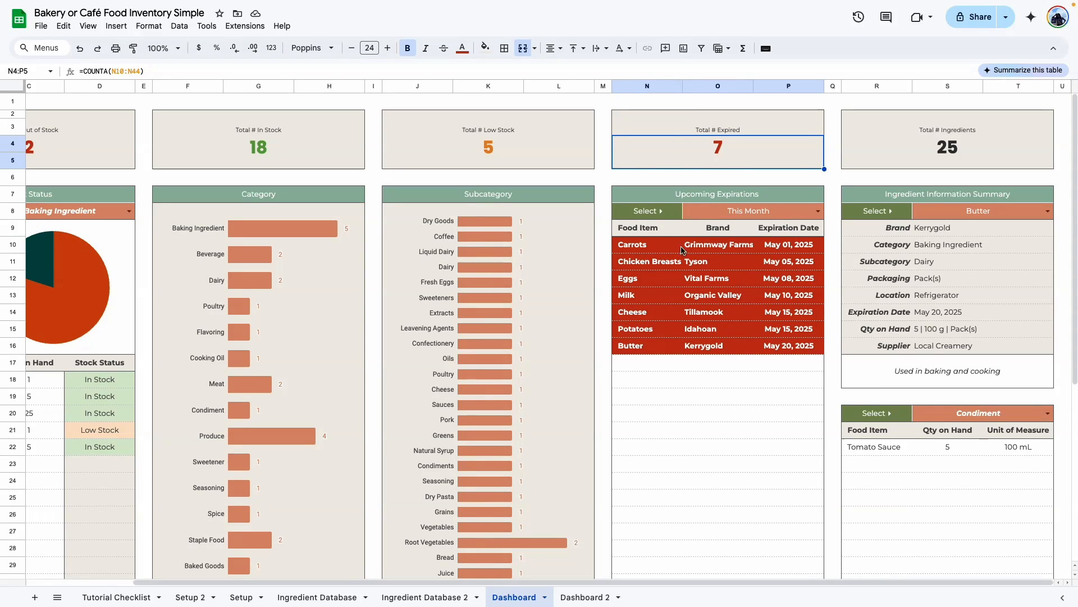
Copy the Dashboard sheet's Total # Ingredients formula into R4:T5 of Dashboard 2, changing it to =COUNTUNIQUE('Ingredient Database 2'!B3:B)
{"action": "double_click", "coordinate": [928, 146]}
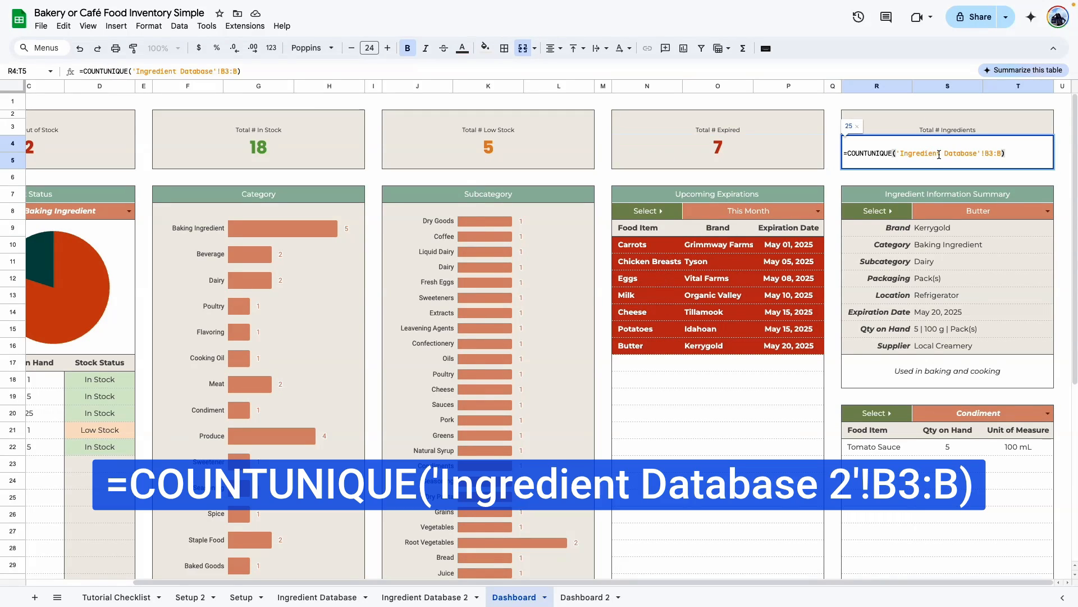
{"action": "left_click", "coordinate": [738, 429]}
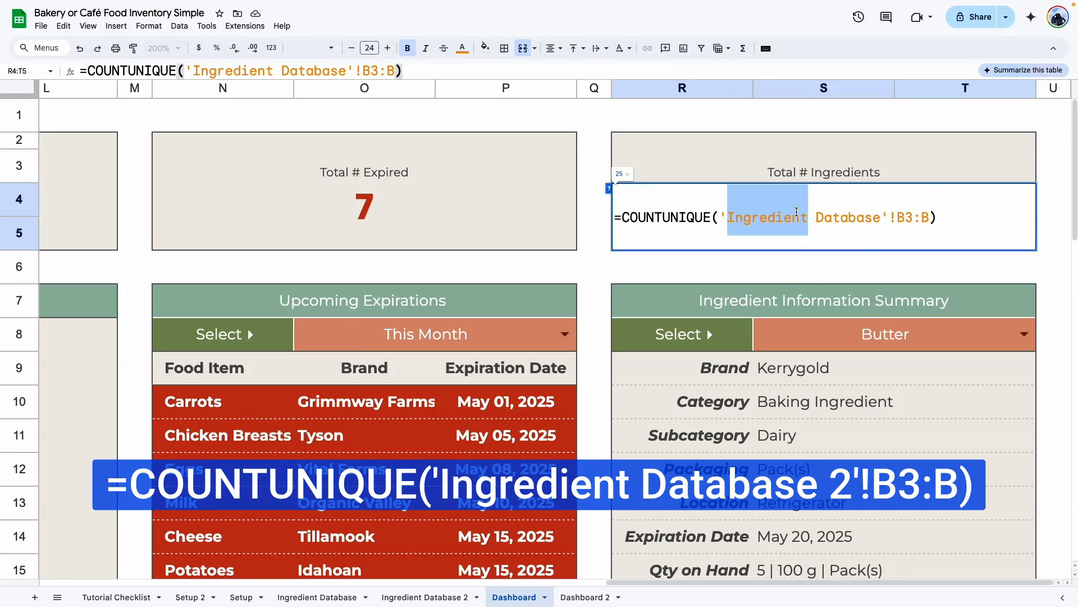
{"action": "triple_click", "coordinate": [799, 213]}
{"action": "left_click", "coordinate": [575, 596]}
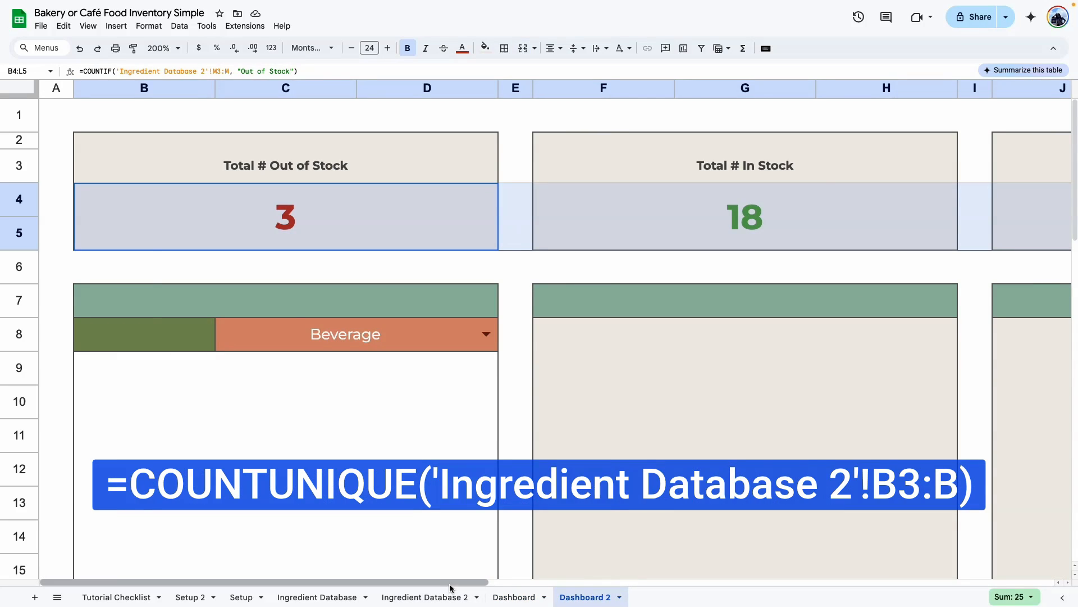
{"action": "double_click", "coordinate": [826, 215]}
{"action": "key", "text": "super+v"}
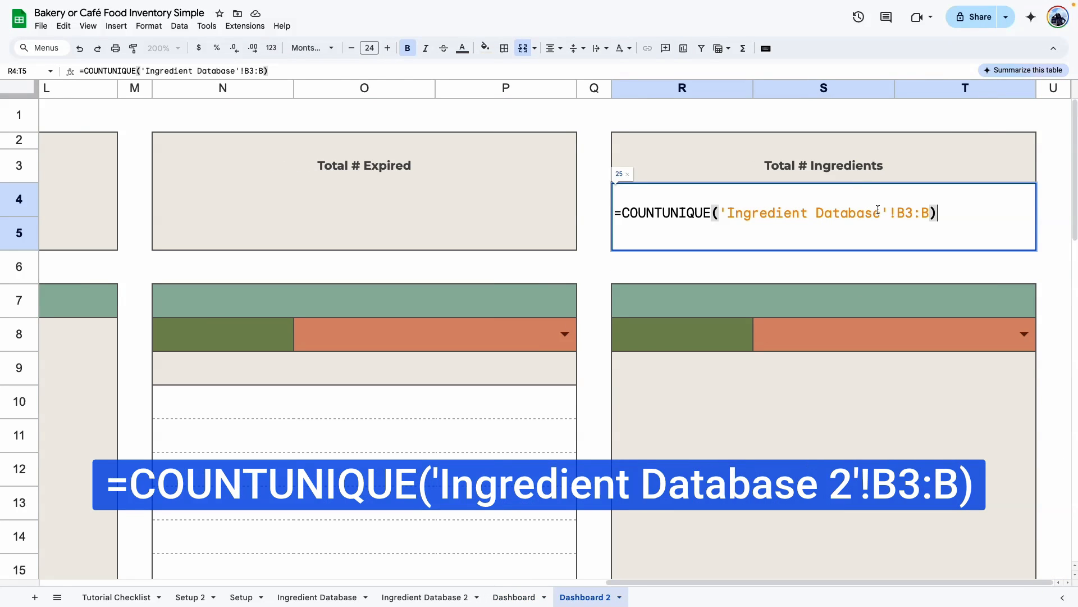
{"action": "left_click", "coordinate": [880, 212]}
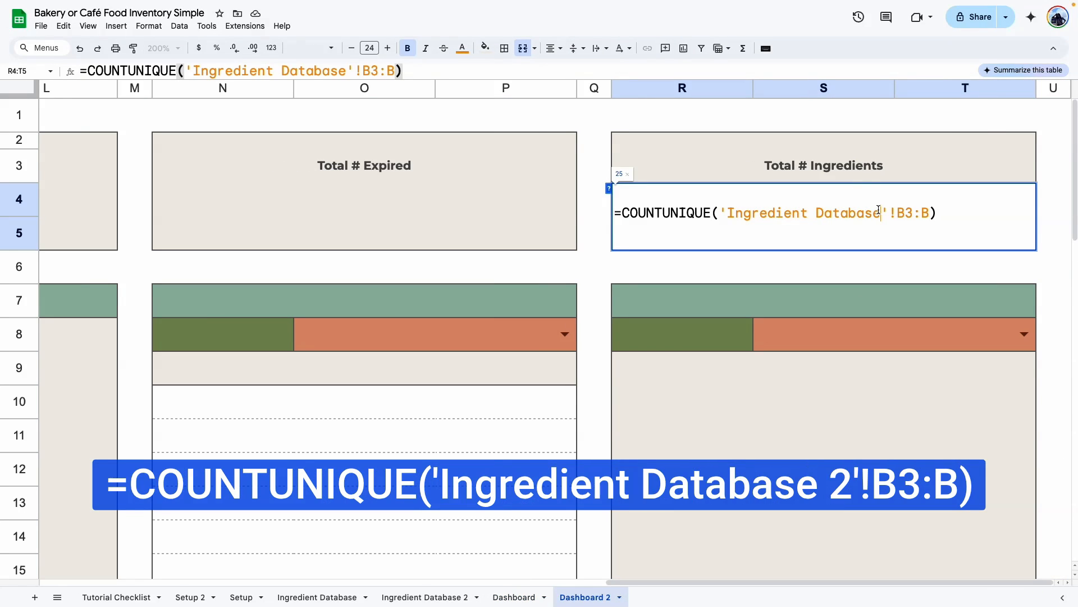
{"action": "type", "text": "2"}
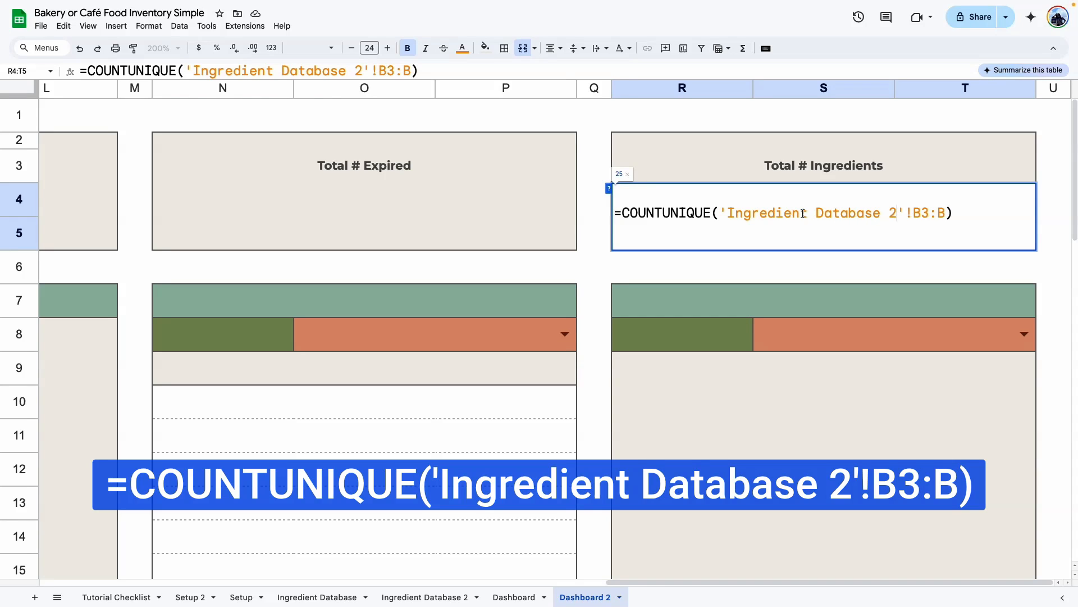
{"action": "key", "text": "Return"}
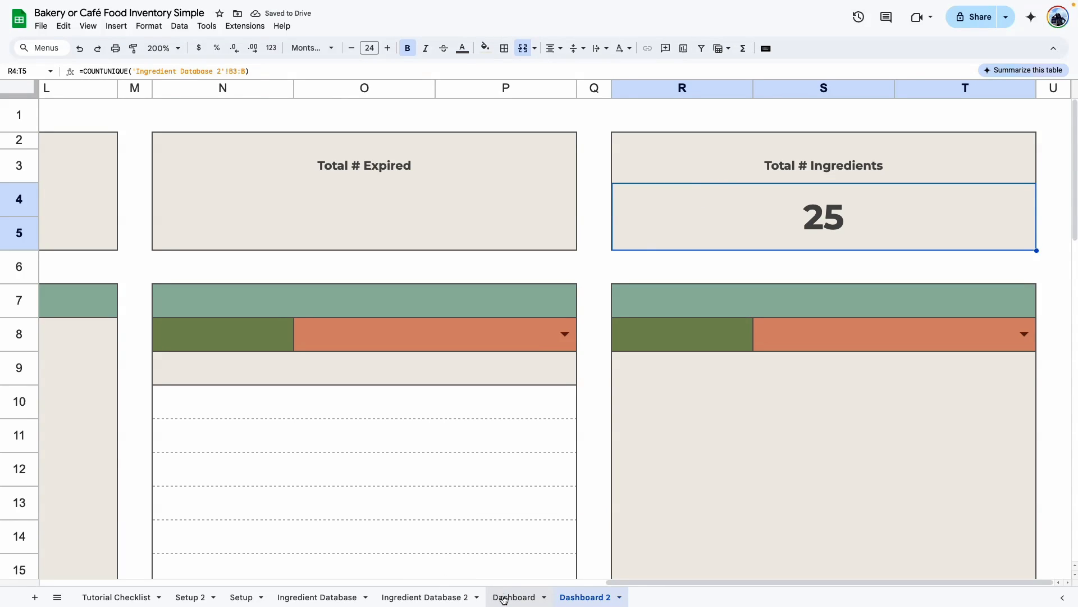
Set the zoom to 100% and compare Total # Ingredients on Dashboard 2 with the food item count in Ingredient Database 2
{"action": "left_click", "coordinate": [178, 48]}
{"action": "left_click", "coordinate": [160, 124]}
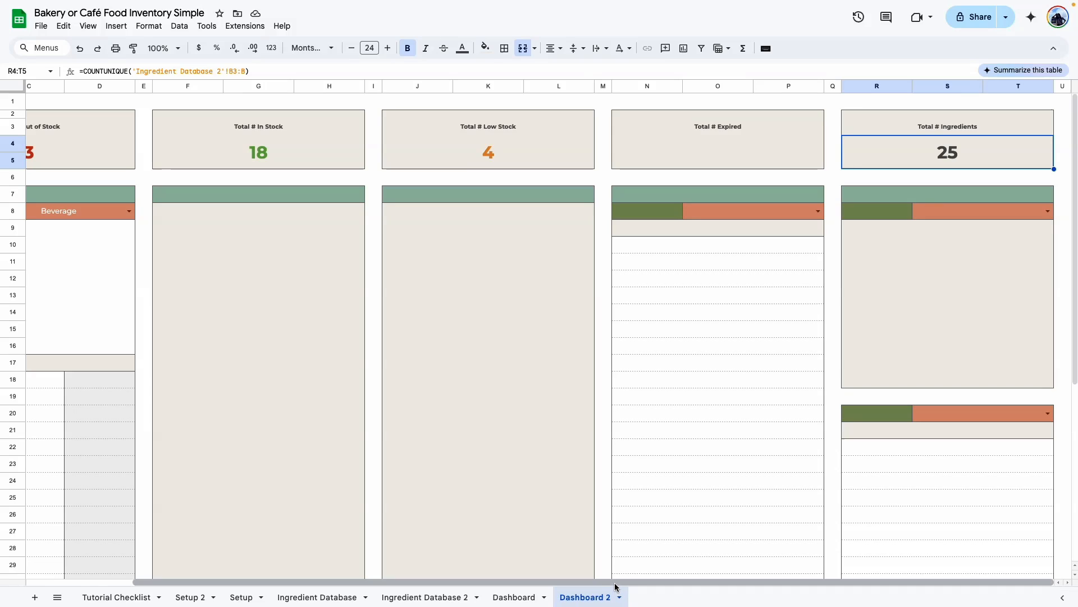
{"action": "left_click_drag", "start_coordinate": [615, 587], "coordinate": [532, 586]}
{"action": "left_click", "coordinate": [364, 166]}
{"action": "left_click", "coordinate": [626, 158]}
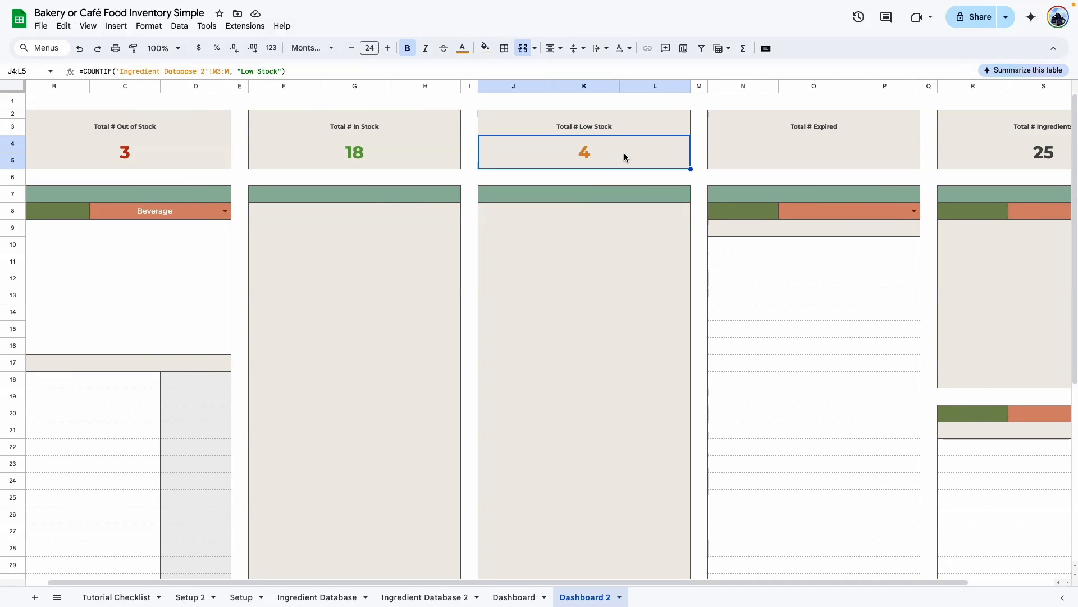
{"action": "left_click_drag", "start_coordinate": [722, 583], "coordinate": [953, 414]}
{"action": "left_click", "coordinate": [955, 152]}
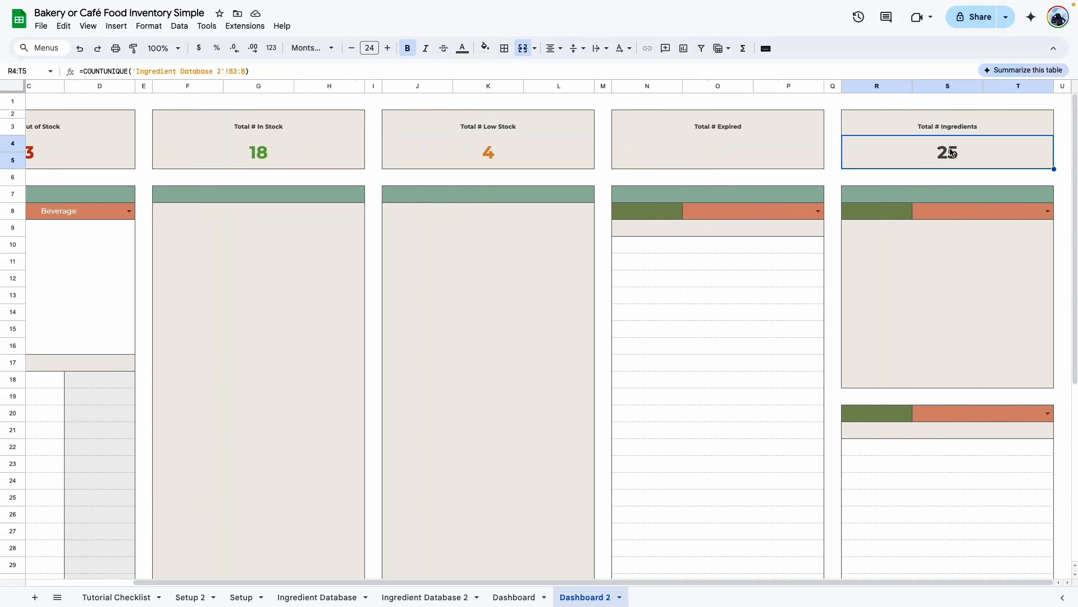
{"action": "left_click", "coordinate": [429, 595]}
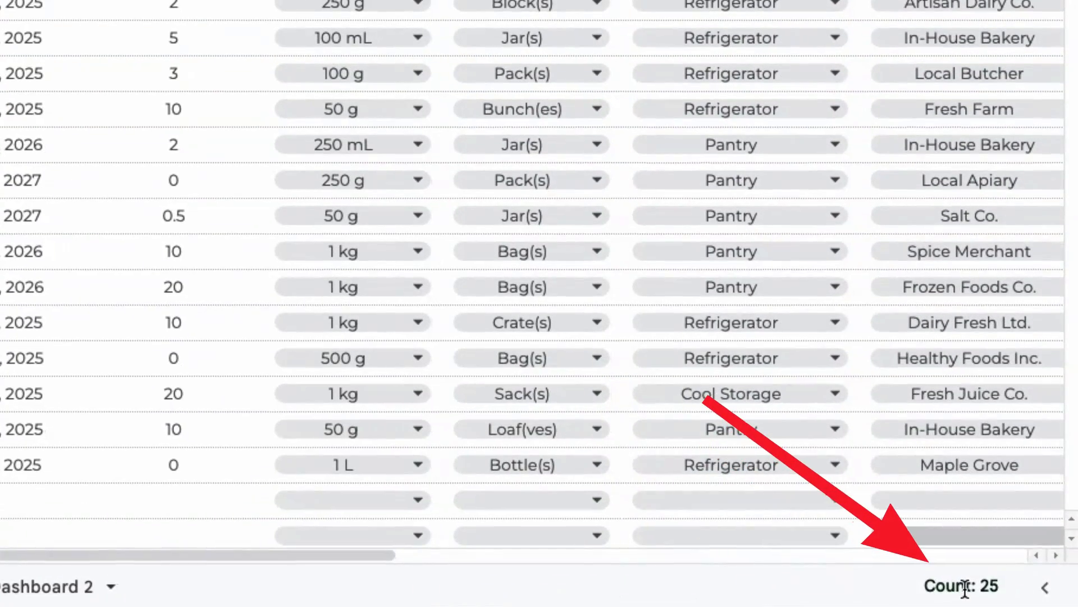
{"action": "left_click_drag", "start_coordinate": [964, 588], "coordinate": [997, 582]}
Create a filter over the range B2:O252 of Ingredient Database 2, with row 2 as the header
{"action": "left_click_drag", "start_coordinate": [198, 555], "coordinate": [348, 555]}
{"action": "left_click_drag", "start_coordinate": [1, 555], "coordinate": [330, 548]}
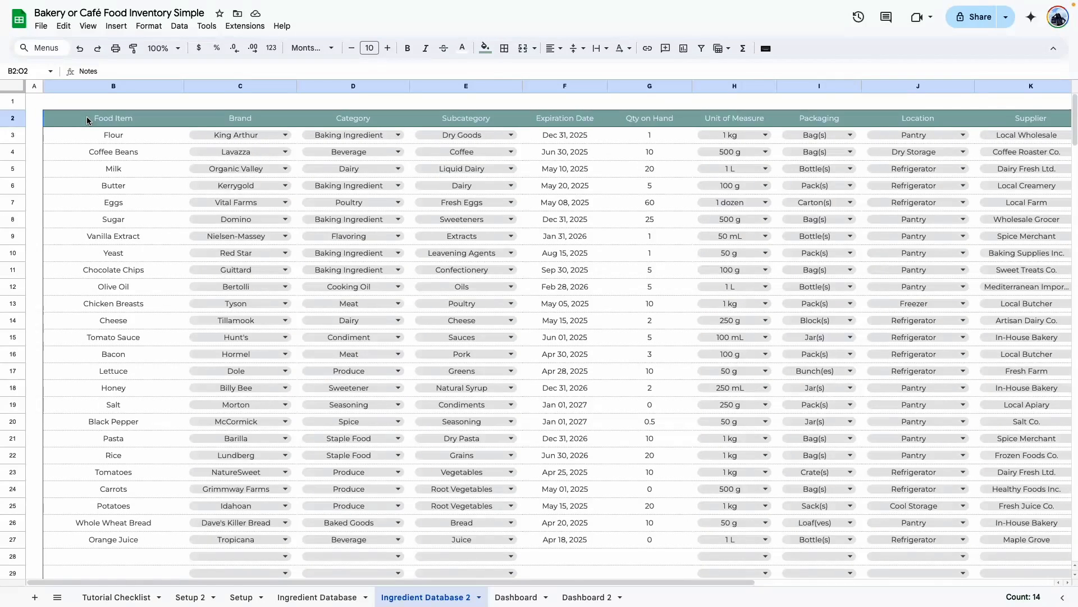
{"action": "key", "text": "ctrl+shift+Down"}
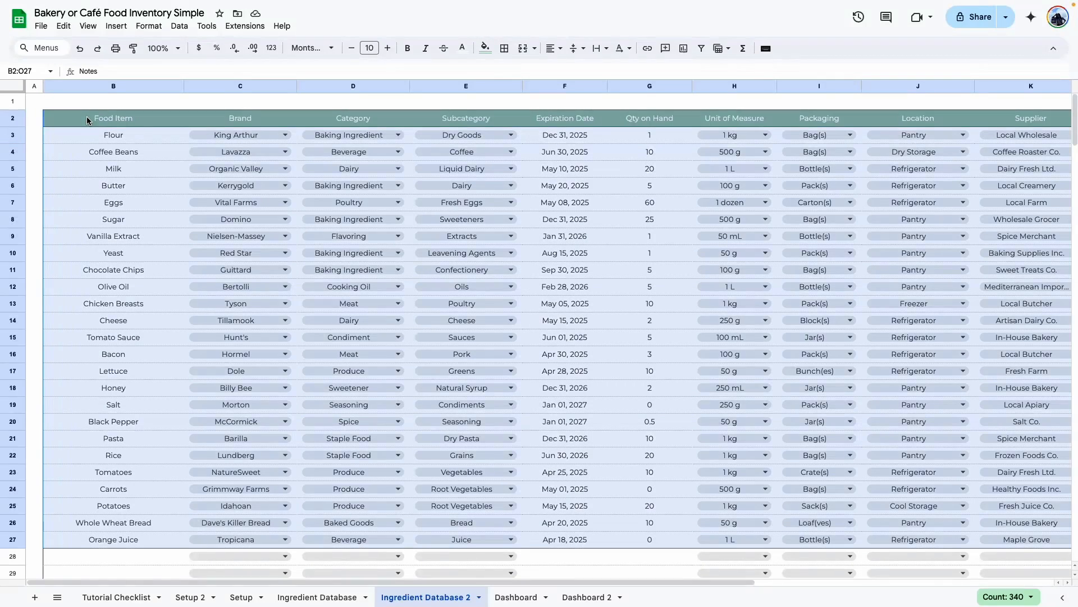
{"action": "key", "text": "ctrl+shift+Down"}
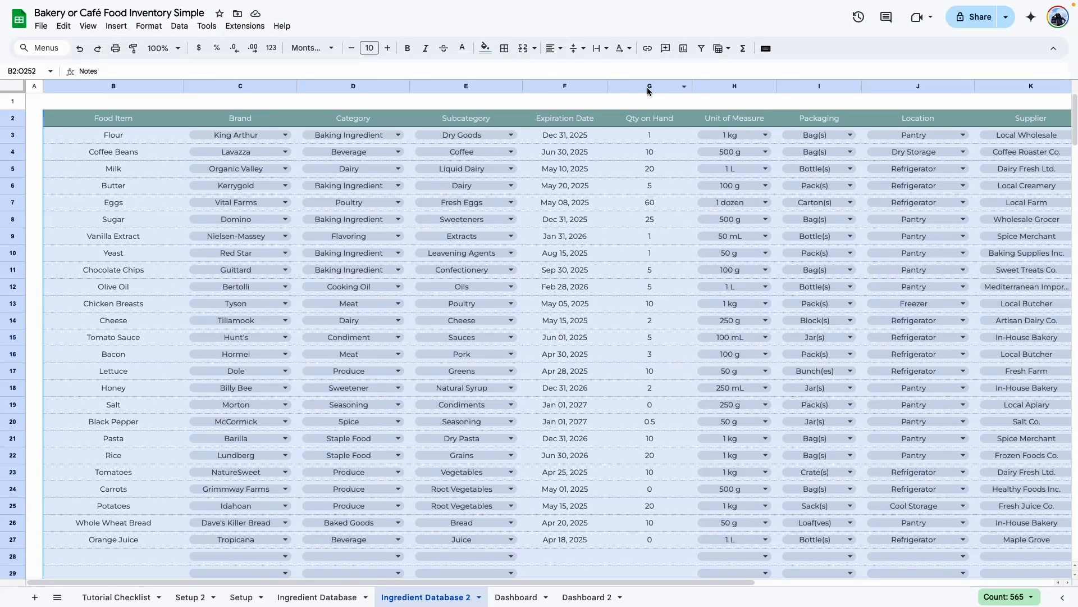
{"action": "left_click", "coordinate": [702, 48]}
{"action": "left_click", "coordinate": [650, 219]}
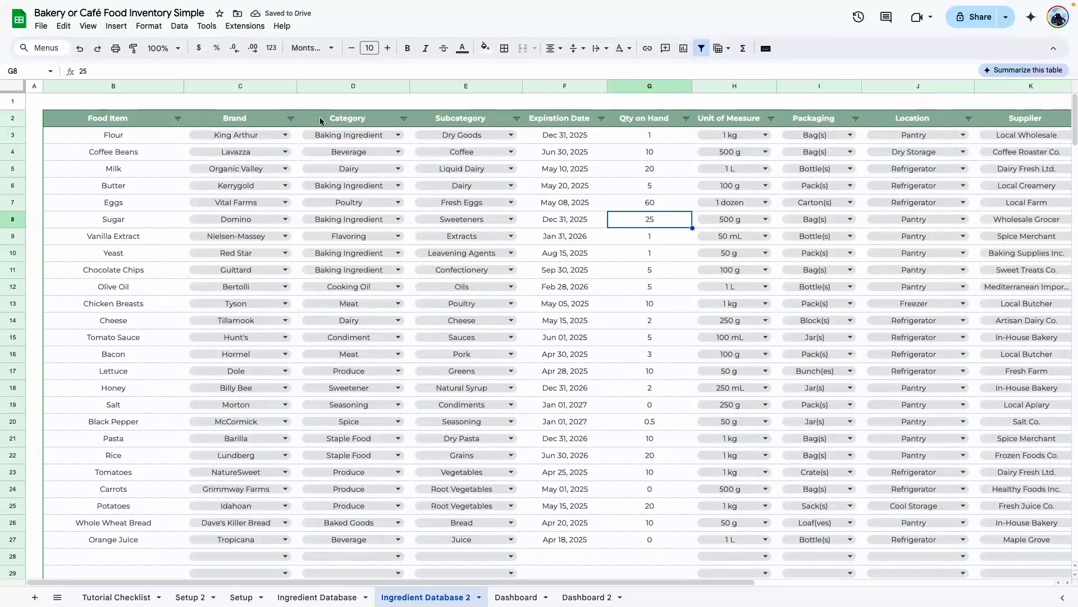
Filter the Stock Status column to In Stock only and compare the number of rows with the Dashboard 2 total
{"action": "left_click_drag", "start_coordinate": [662, 582], "coordinate": [963, 582]}
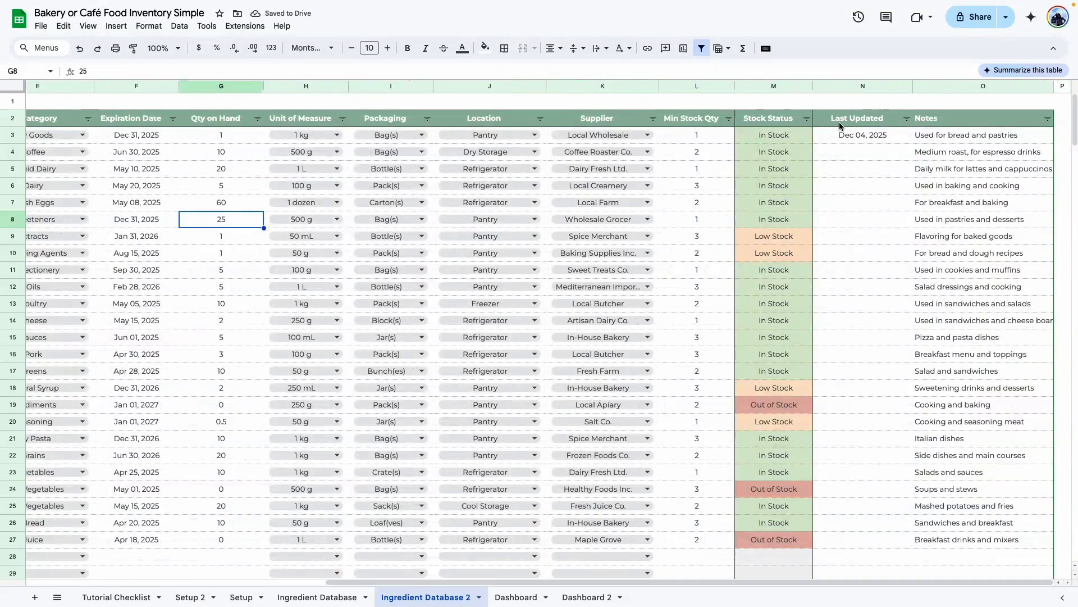
{"action": "left_click", "coordinate": [807, 119]}
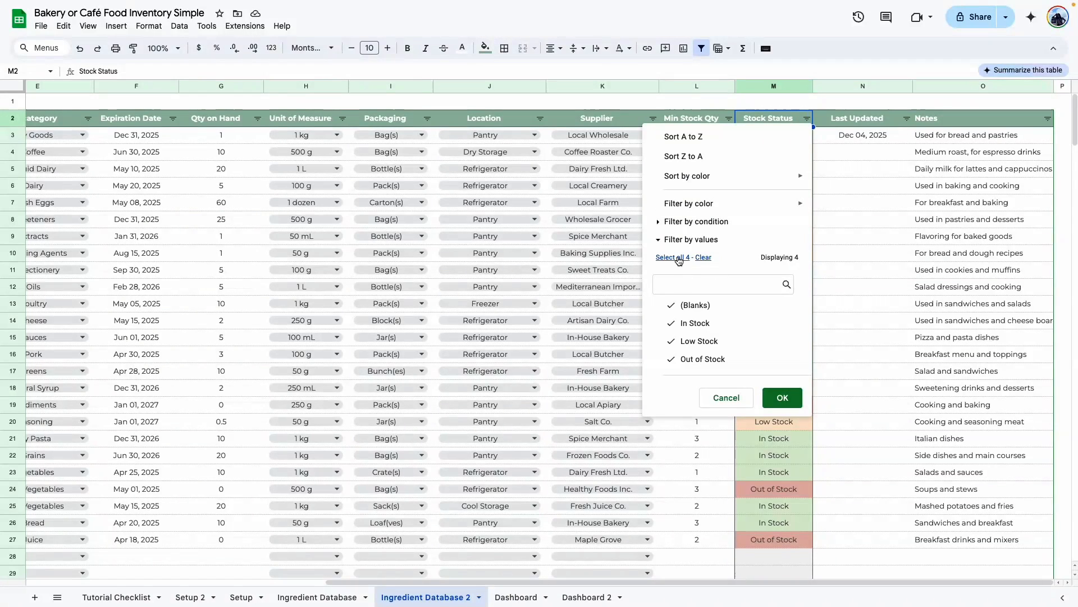
{"action": "left_click", "coordinate": [702, 258]}
{"action": "left_click", "coordinate": [695, 322]}
{"action": "left_click", "coordinate": [782, 397]}
{"action": "left_click", "coordinate": [854, 318]}
{"action": "left_click_drag", "start_coordinate": [796, 143], "coordinate": [778, 421]}
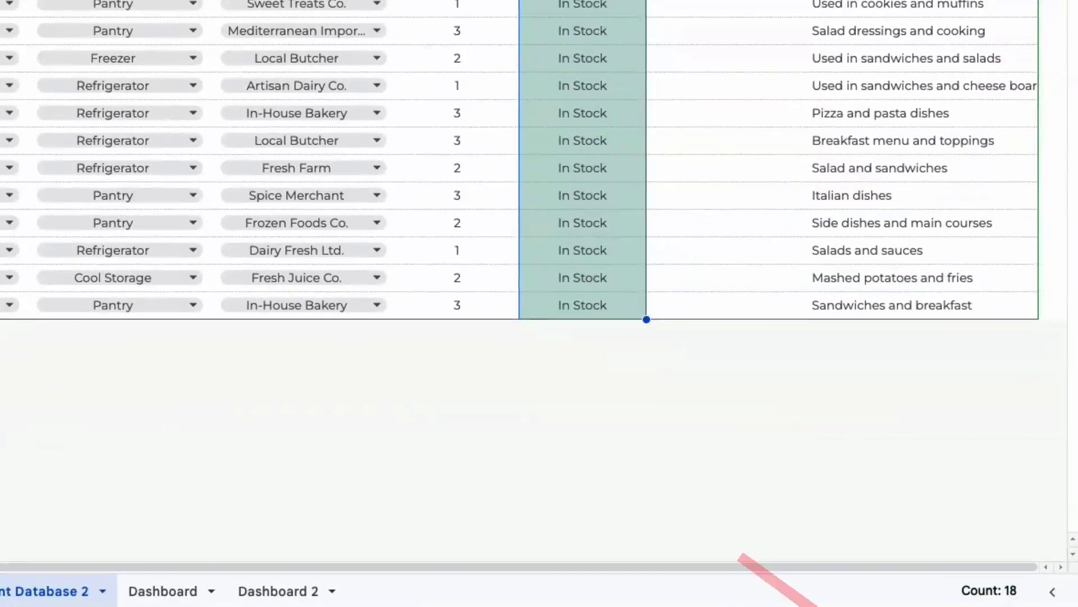
{"action": "left_click", "coordinate": [294, 587]}
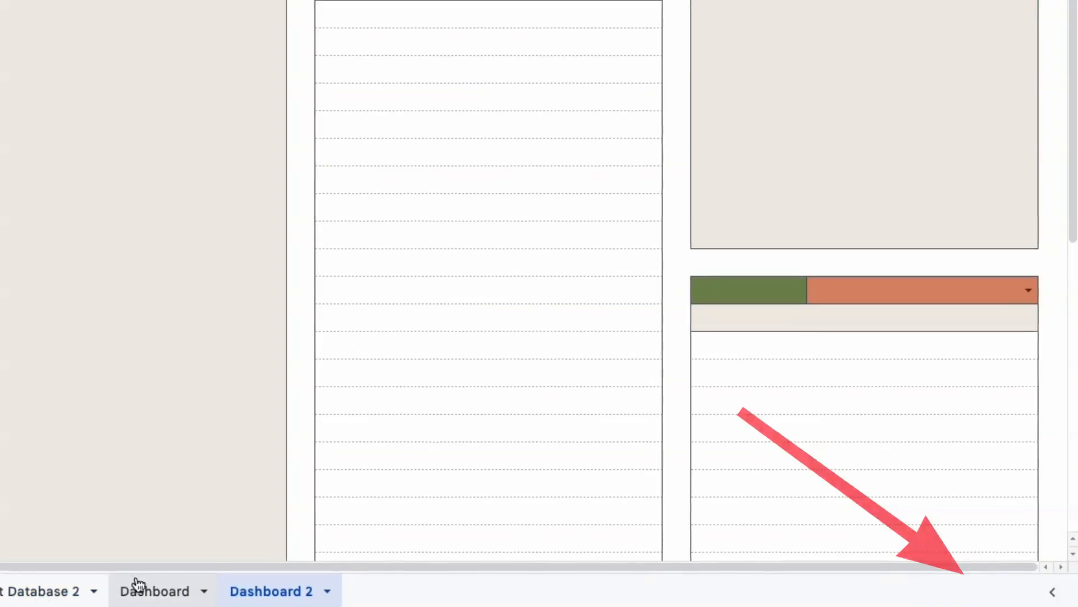
Change the Stock Status filter in Ingredient Database 2 to show only Low Stock rows
{"action": "left_click", "coordinate": [51, 591]}
{"action": "left_click", "coordinate": [806, 118]}
{"action": "left_click", "coordinate": [703, 257]}
{"action": "left_click", "coordinate": [702, 341]}
{"action": "left_click", "coordinate": [783, 398]}
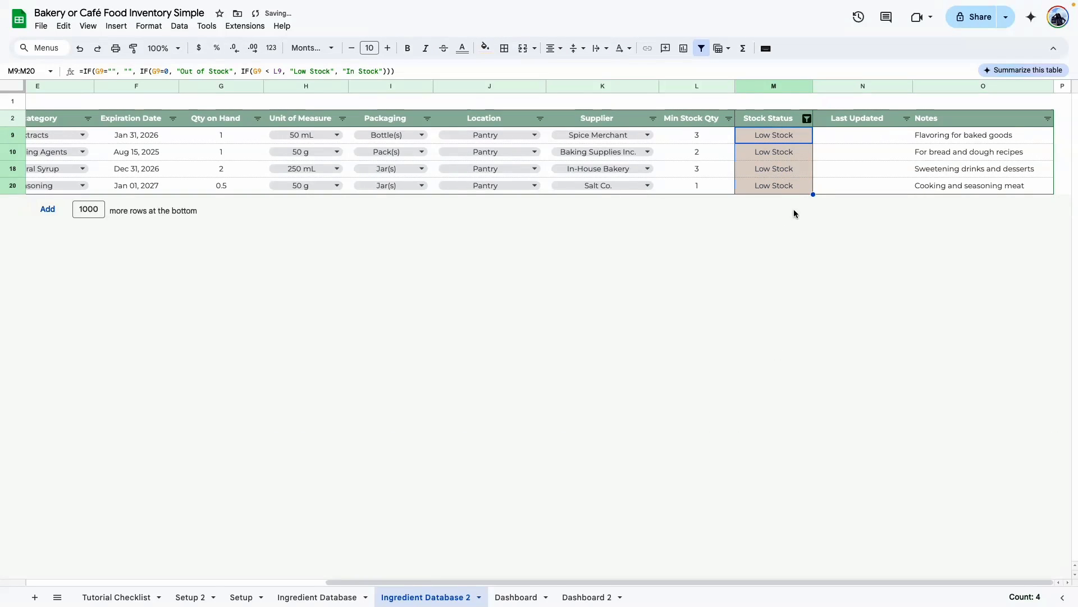
Compare the Low Stock rows with the Dashboard 2 total and reset the Stock Status filter in Ingredient Database 2 to all values
{"action": "left_click", "coordinate": [587, 596]}
{"action": "left_click", "coordinate": [441, 596]}
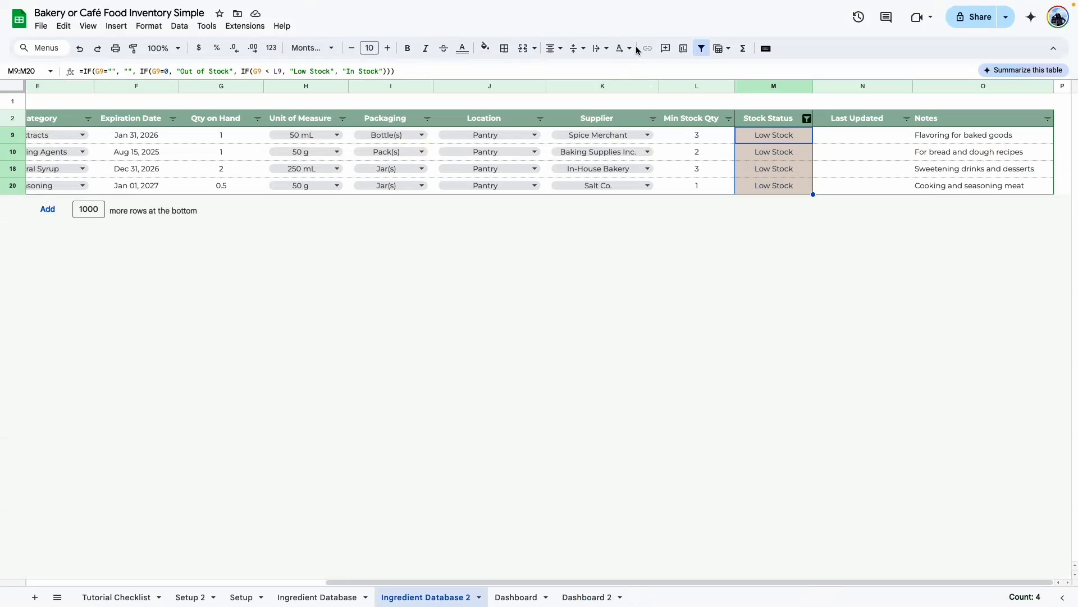
{"action": "left_click", "coordinate": [806, 118]}
{"action": "left_click", "coordinate": [672, 257]}
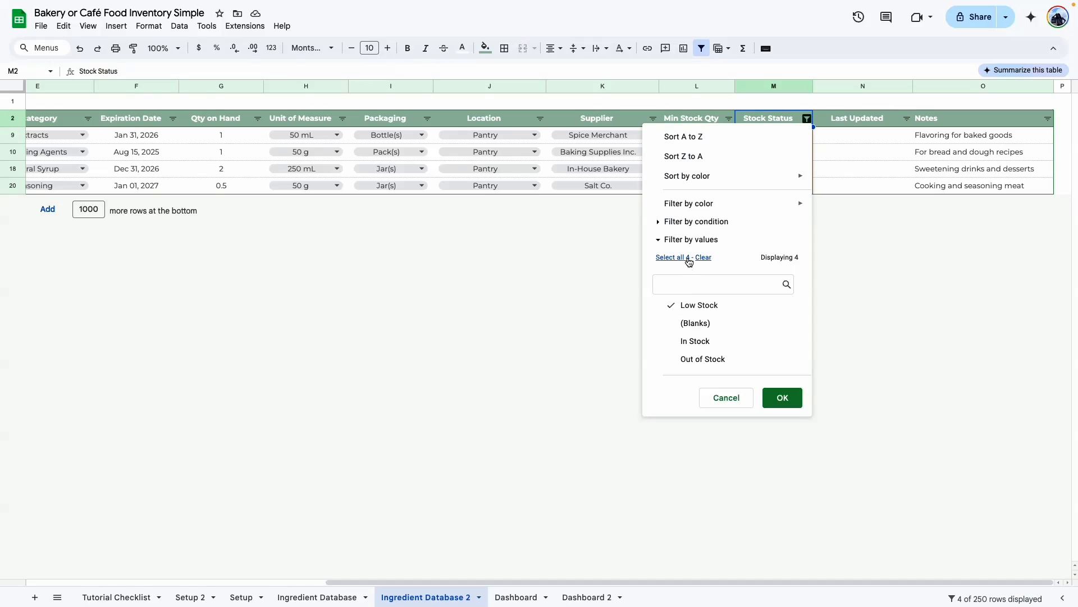
{"action": "left_click", "coordinate": [784, 399]}
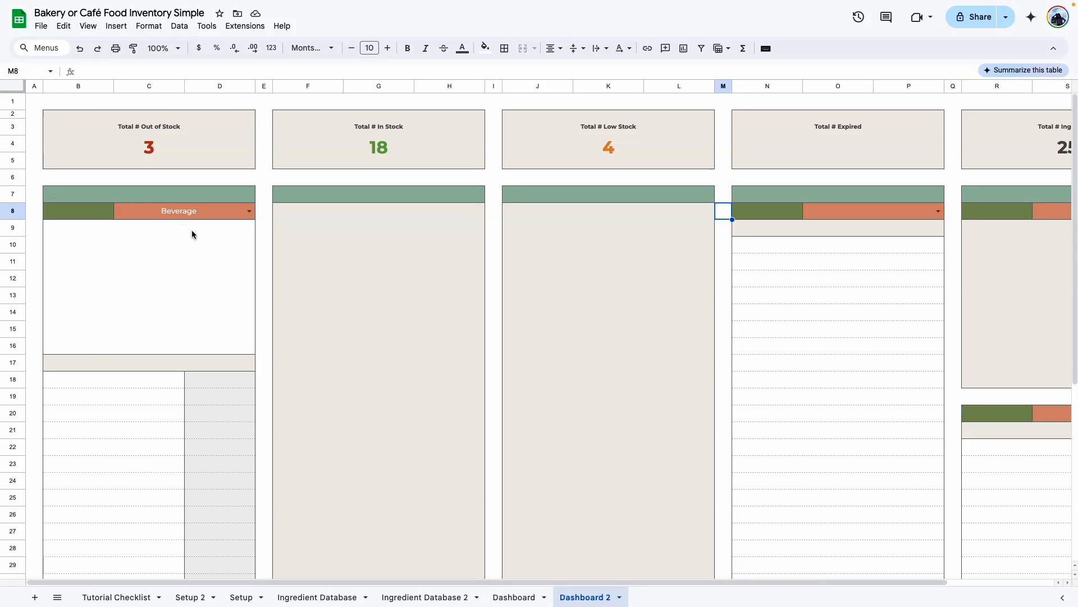
Enter the heading "Stock Status" in B7 of Dashboard 2, matching the first section heading of the Dashboard sheet
{"action": "left_click", "coordinate": [488, 598]}
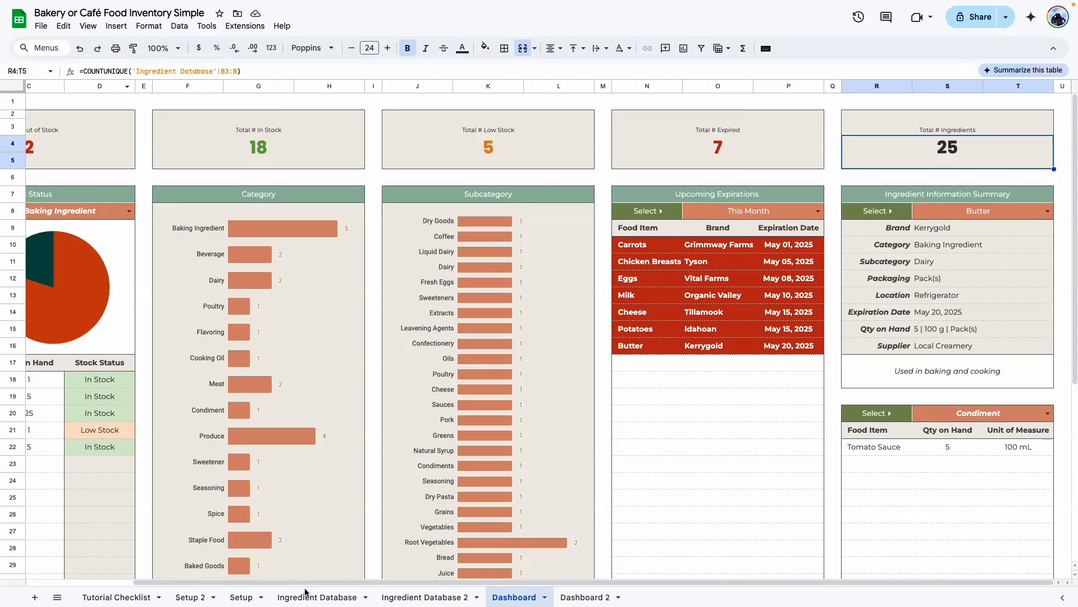
{"action": "left_click_drag", "start_coordinate": [301, 580], "coordinate": [196, 580]}
{"action": "left_click", "coordinate": [228, 195]}
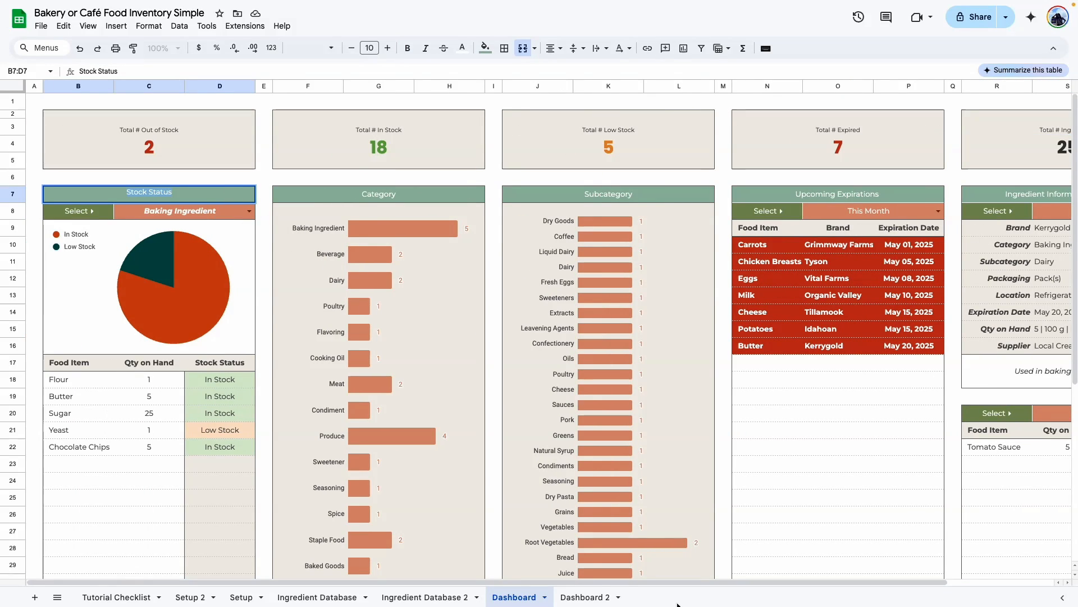
{"action": "left_click", "coordinate": [585, 597]}
{"action": "left_click", "coordinate": [205, 199]}
{"action": "type", "text": "Stock Status"}
{"action": "left_click", "coordinate": [270, 266]}
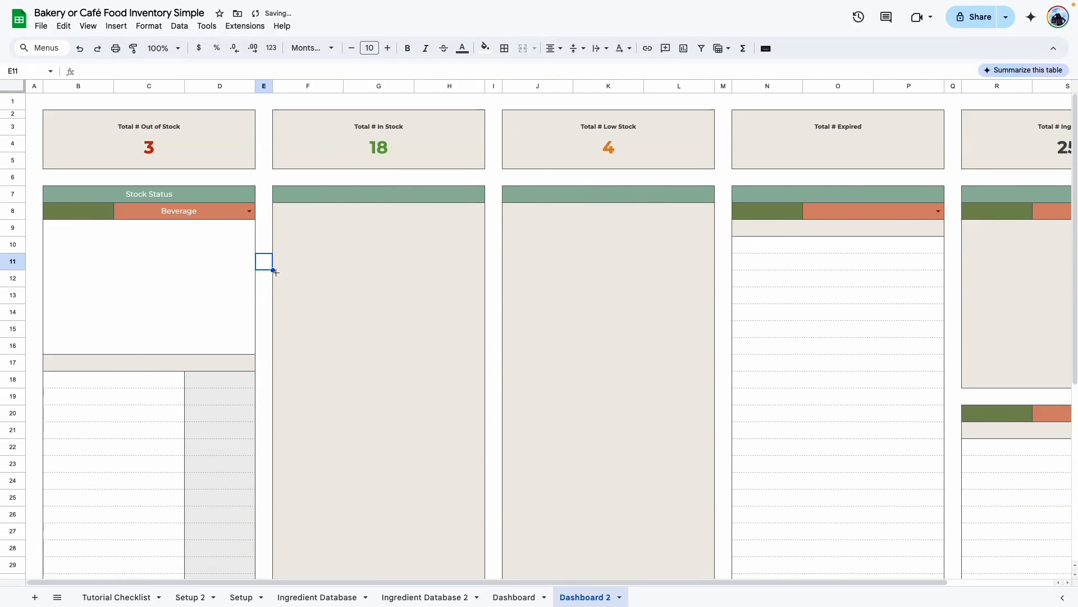
Examine the FILTER formula in B18 of the Dashboard sheet and the category cell C8 it refers to
{"action": "left_click", "coordinate": [515, 598]}
{"action": "left_click", "coordinate": [249, 210]}
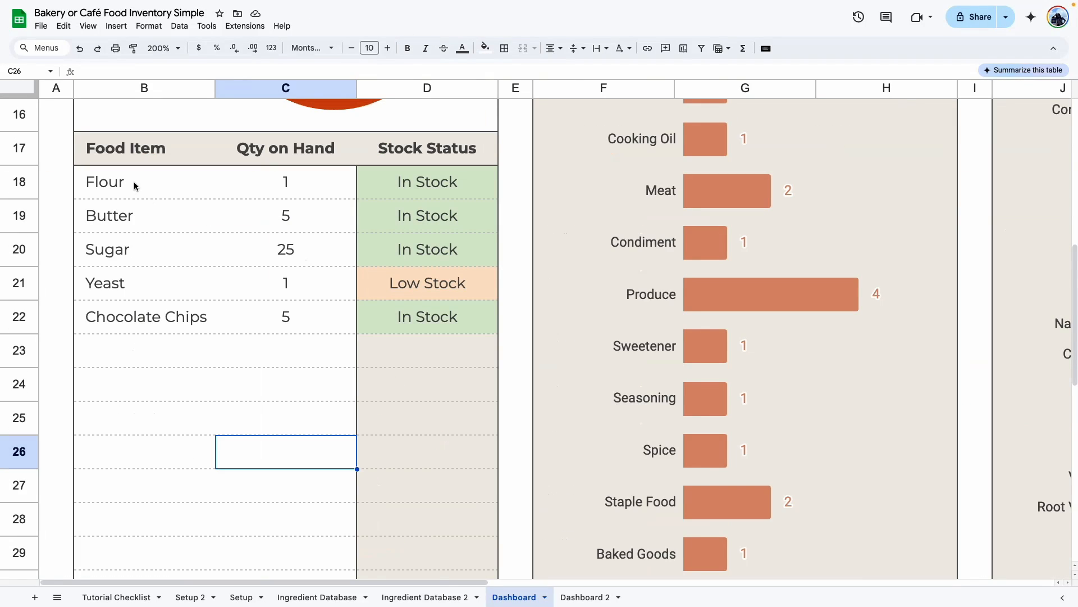
{"action": "scroll", "coordinate": [134, 183], "scroll_direction": "up", "scroll_amount": 6}
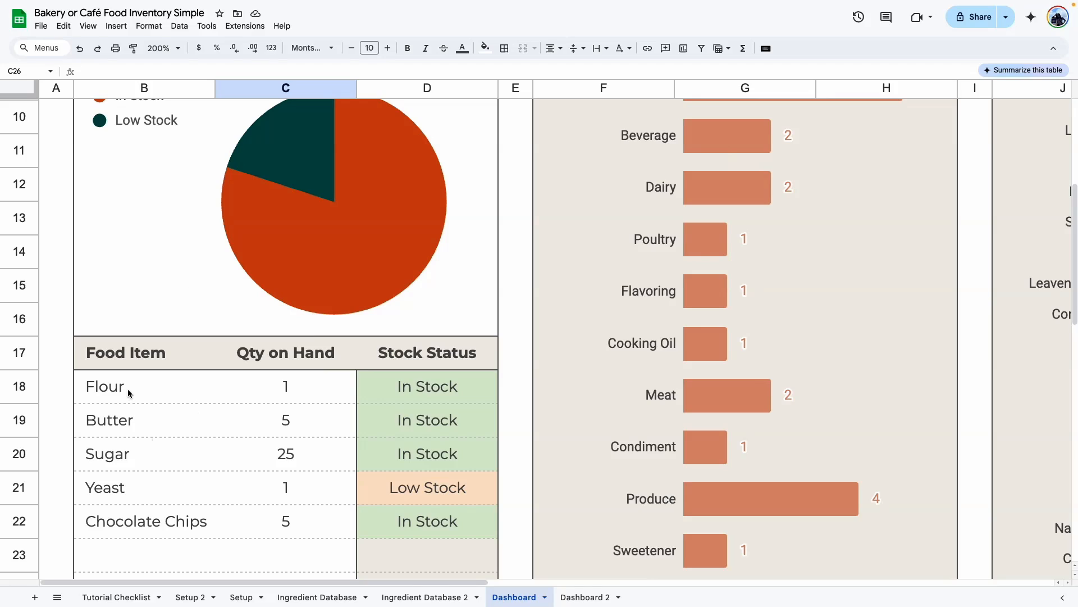
{"action": "double_click", "coordinate": [129, 386]}
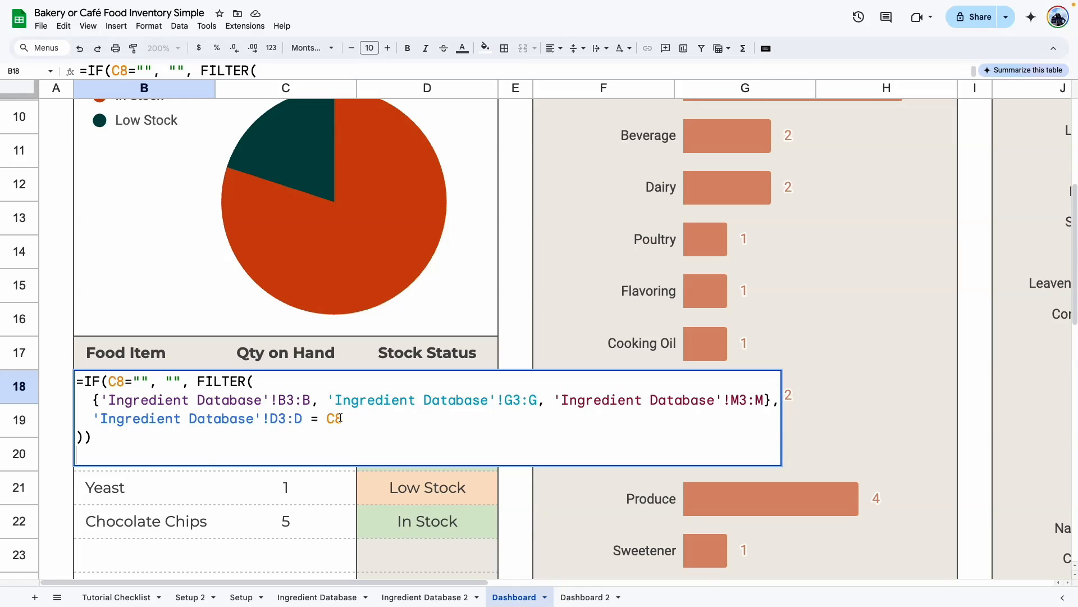
{"action": "scroll", "coordinate": [397, 272], "scroll_direction": "up", "scroll_amount": 5}
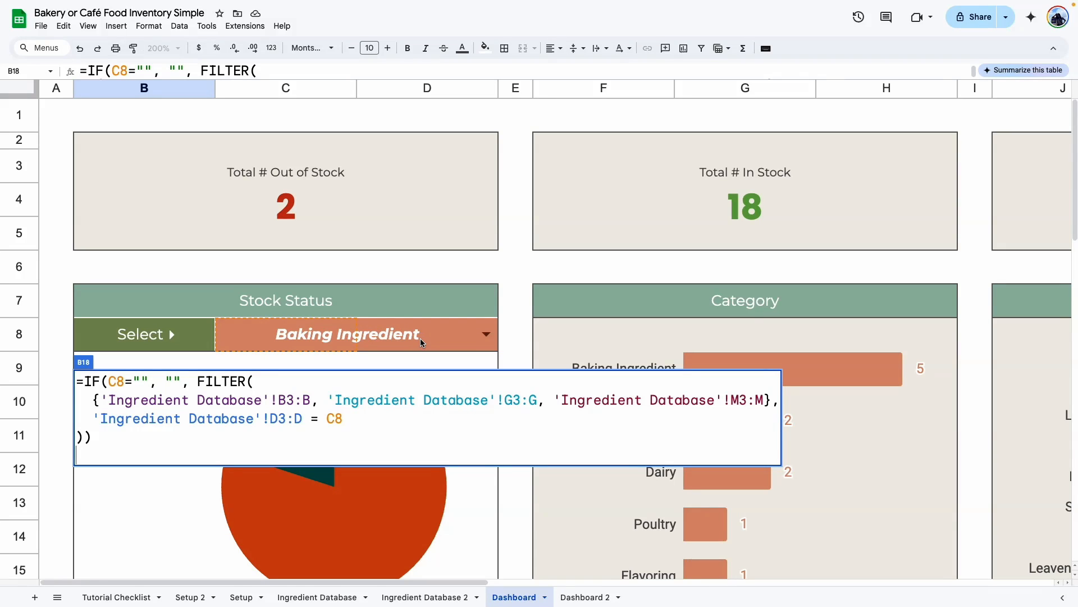
Set the Stock Status category in C8 of the Dashboard sheet to Beverage and check the filtered food items
{"action": "left_click", "coordinate": [486, 335]}
{"action": "left_click", "coordinate": [249, 375]}
{"action": "scroll", "coordinate": [242, 350], "scroll_direction": "down", "scroll_amount": 15}
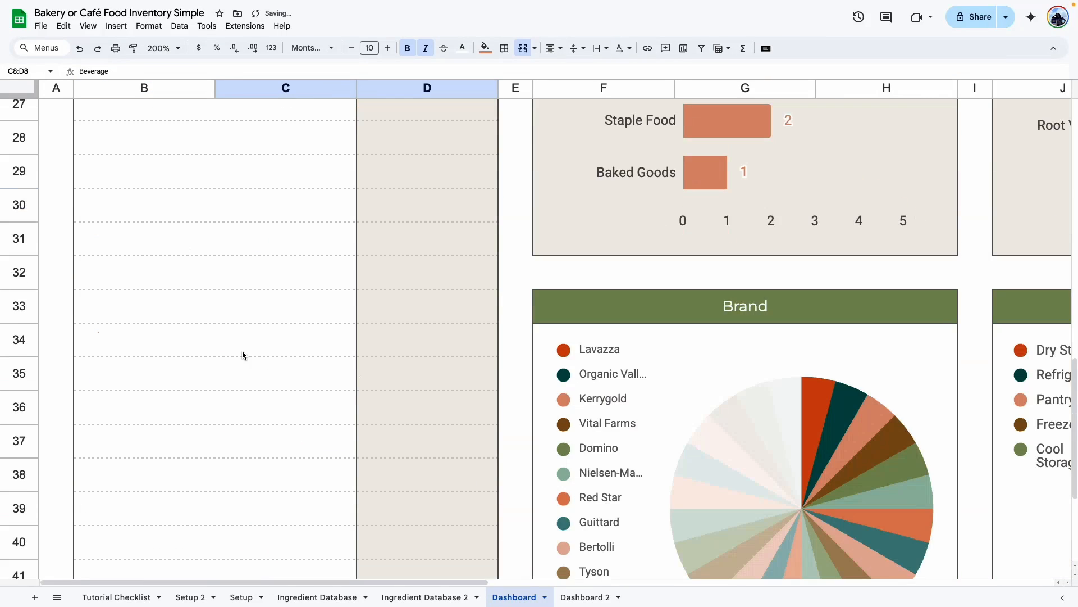
{"action": "scroll", "coordinate": [242, 351], "scroll_direction": "up", "scroll_amount": 8}
{"action": "scroll", "coordinate": [255, 347], "scroll_direction": "up", "scroll_amount": 1}
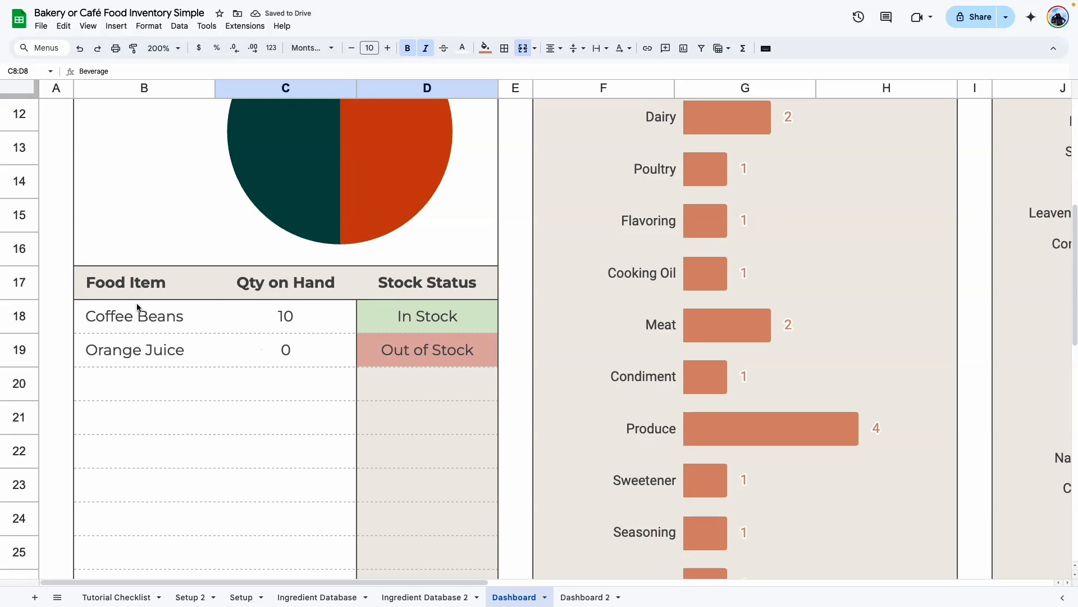
Copy the whole formula from B18 of the Dashboard sheet and go to B18 of Dashboard 2
{"action": "double_click", "coordinate": [136, 307]}
{"action": "key", "text": "ctrl+a"}
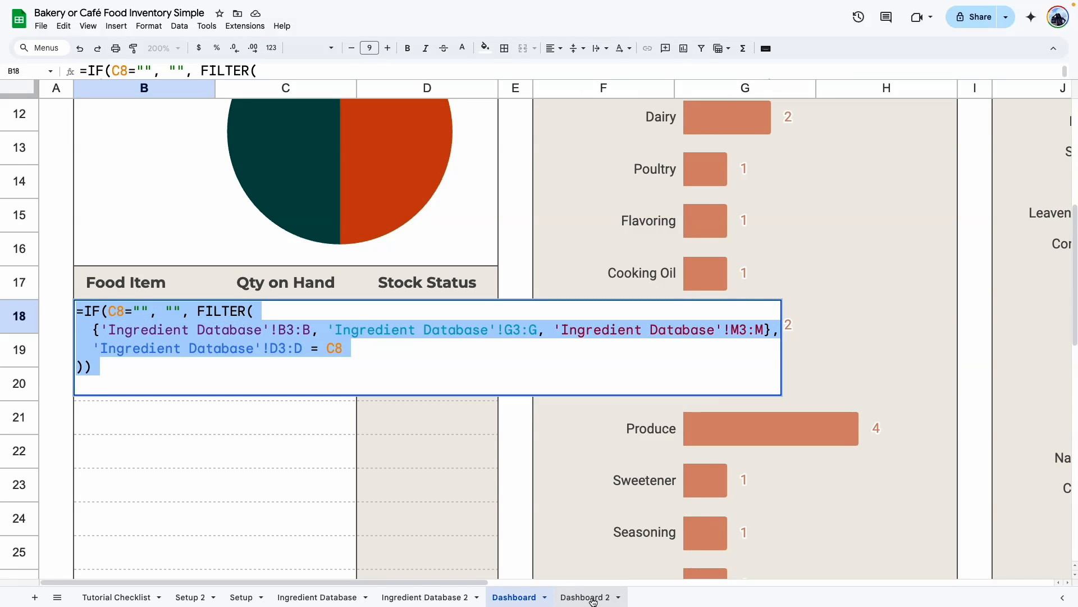
{"action": "left_click", "coordinate": [585, 597]}
{"action": "left_click", "coordinate": [152, 343]}
{"action": "left_click", "coordinate": [150, 244]}
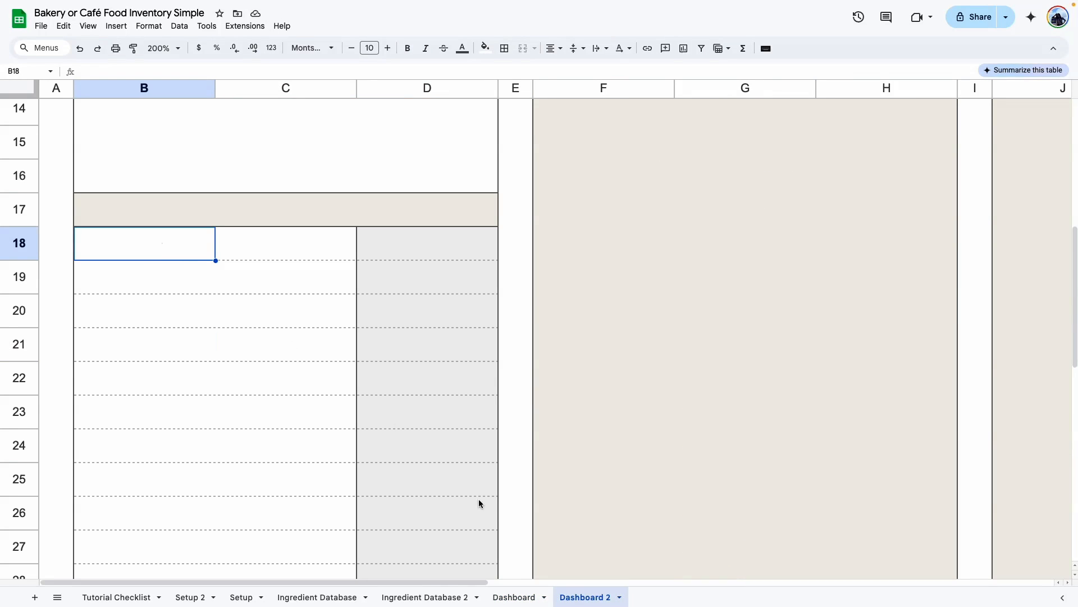
Examine the references behind the Food Item, Qty on Hand and Stock Status headers on Dashboard and their source header in Ingredient Database
{"action": "left_click", "coordinate": [521, 596]}
{"action": "left_click", "coordinate": [149, 285]}
{"action": "left_click", "coordinate": [291, 286]}
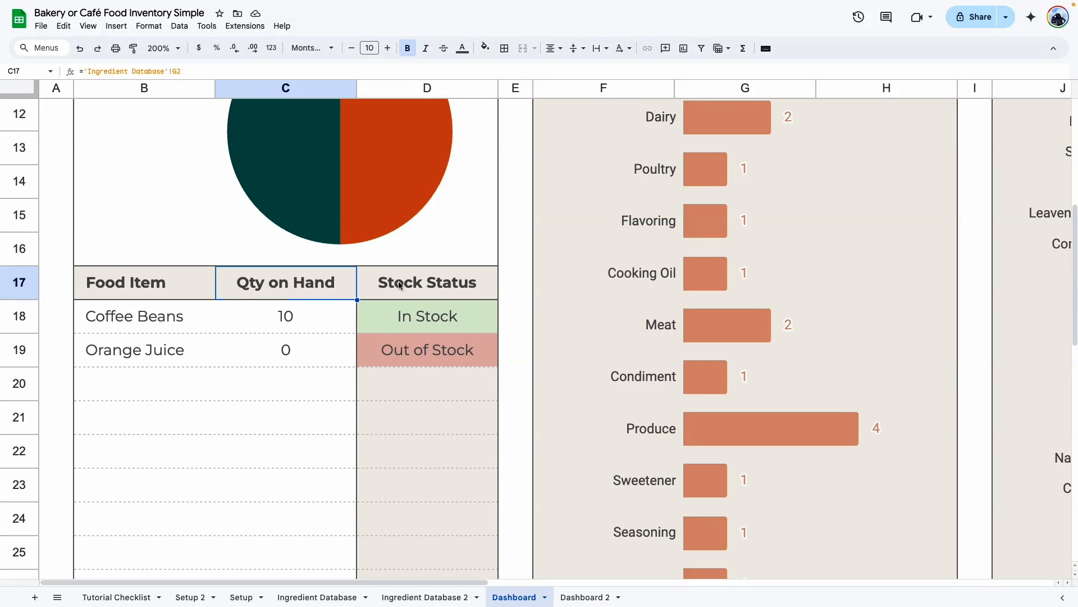
{"action": "left_click", "coordinate": [400, 285]}
{"action": "left_click", "coordinate": [596, 590]}
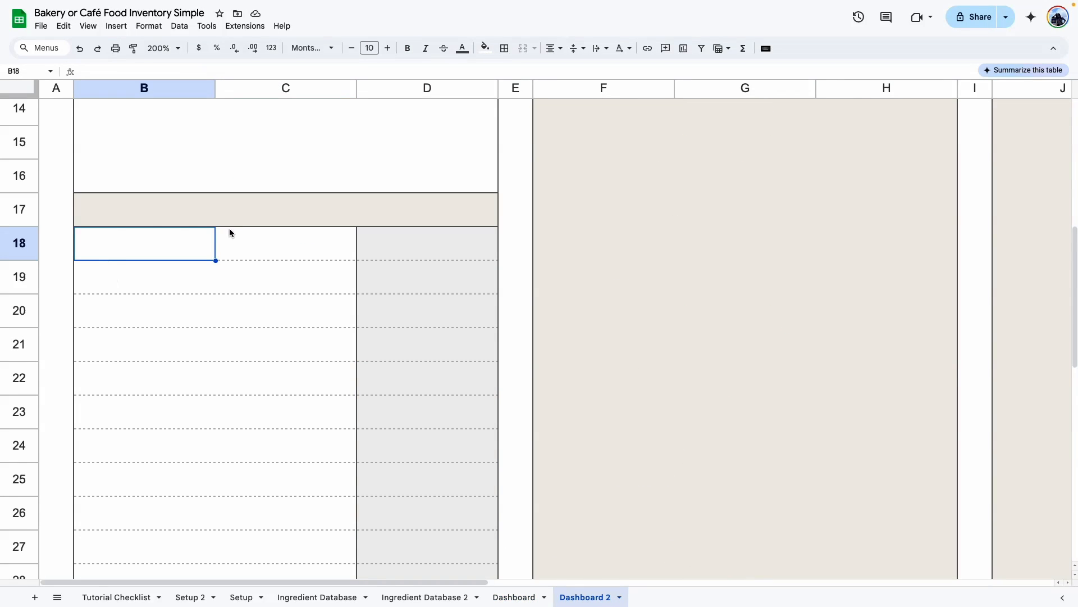
{"action": "left_click", "coordinate": [512, 595]}
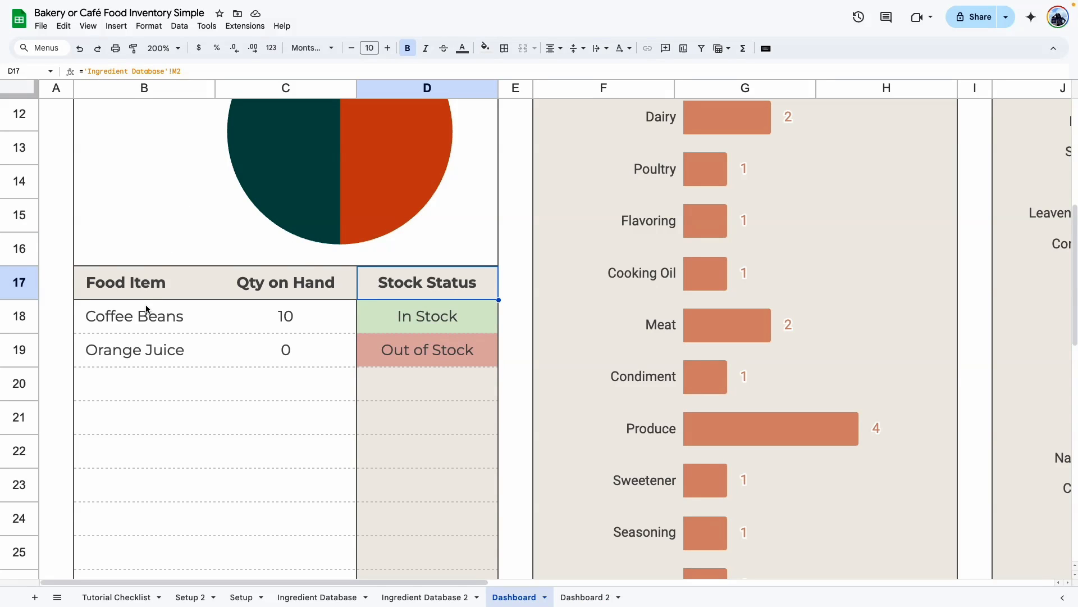
{"action": "left_click", "coordinate": [166, 283]}
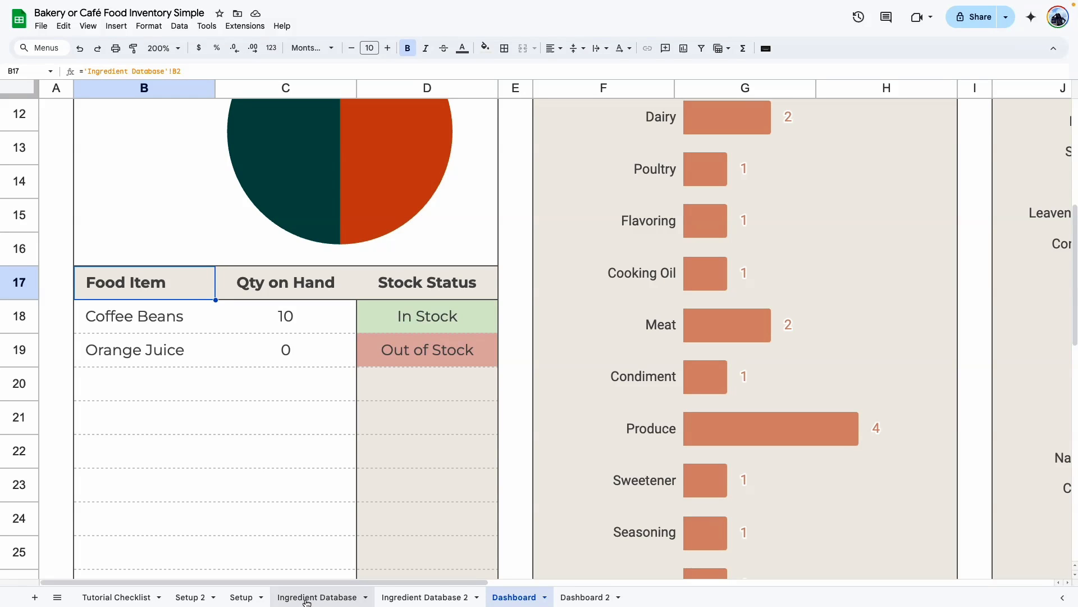
{"action": "left_click", "coordinate": [165, 412]}
{"action": "left_click", "coordinate": [165, 284]}
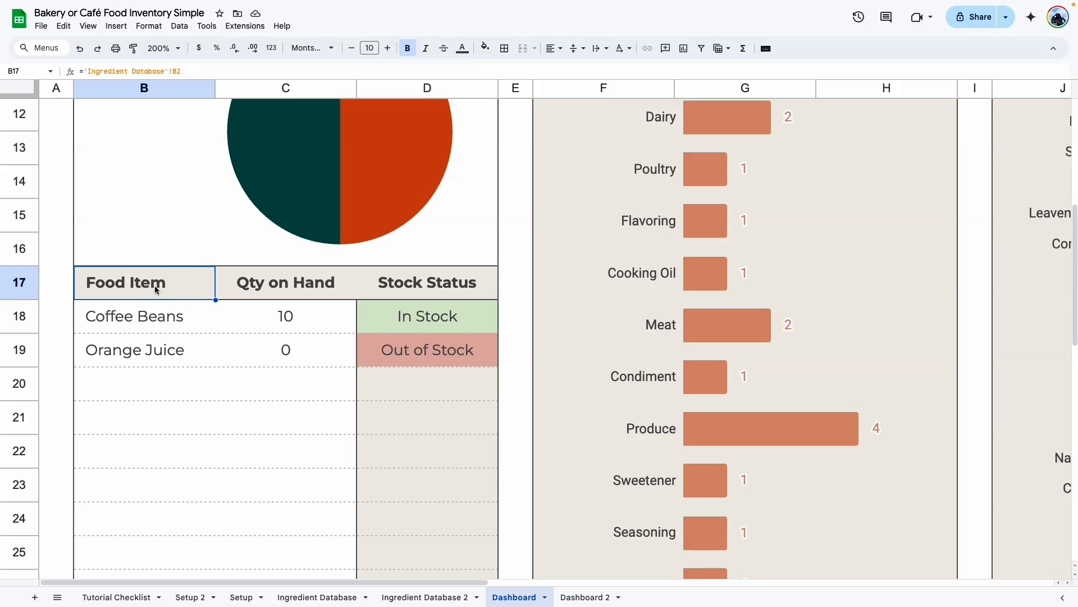
{"action": "left_click", "coordinate": [307, 595]}
{"action": "left_click_drag", "start_coordinate": [306, 582], "coordinate": [51, 540]}
{"action": "left_click", "coordinate": [165, 150]}
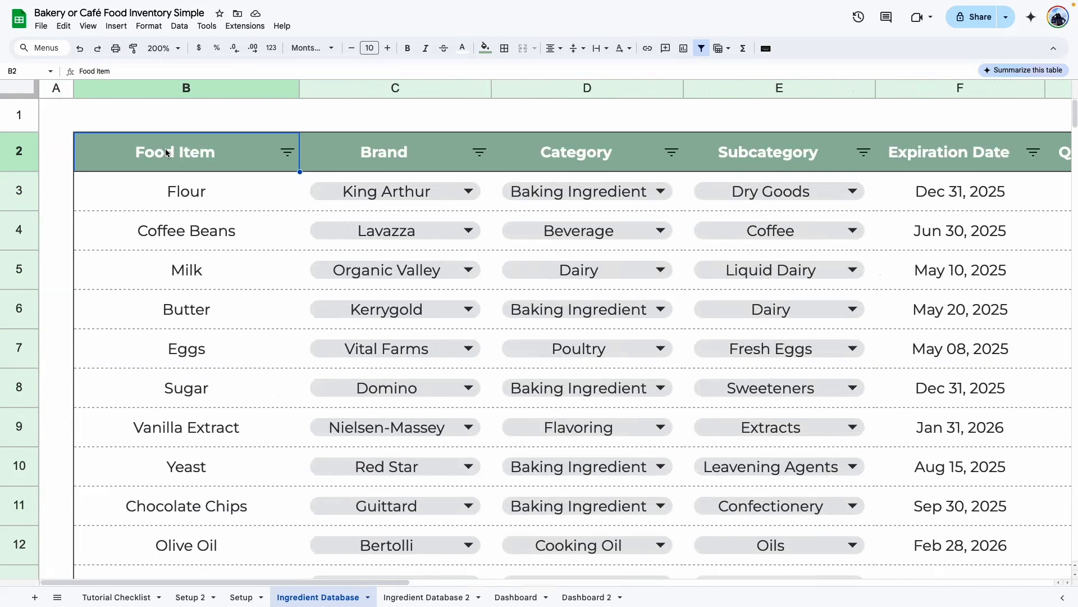
Link cell B17 of Dashboard 2 to the Food Item header in B2 of Ingredient Database 2
{"action": "left_click", "coordinate": [576, 598]}
{"action": "left_click", "coordinate": [178, 216]}
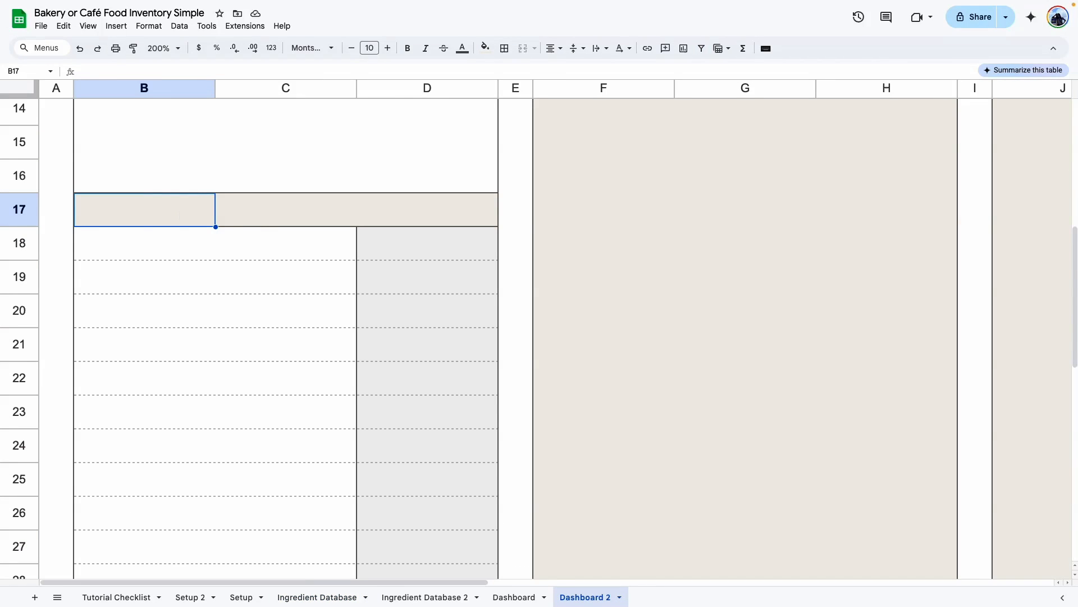
{"action": "type", "text": "="}
{"action": "left_click", "coordinate": [441, 599]}
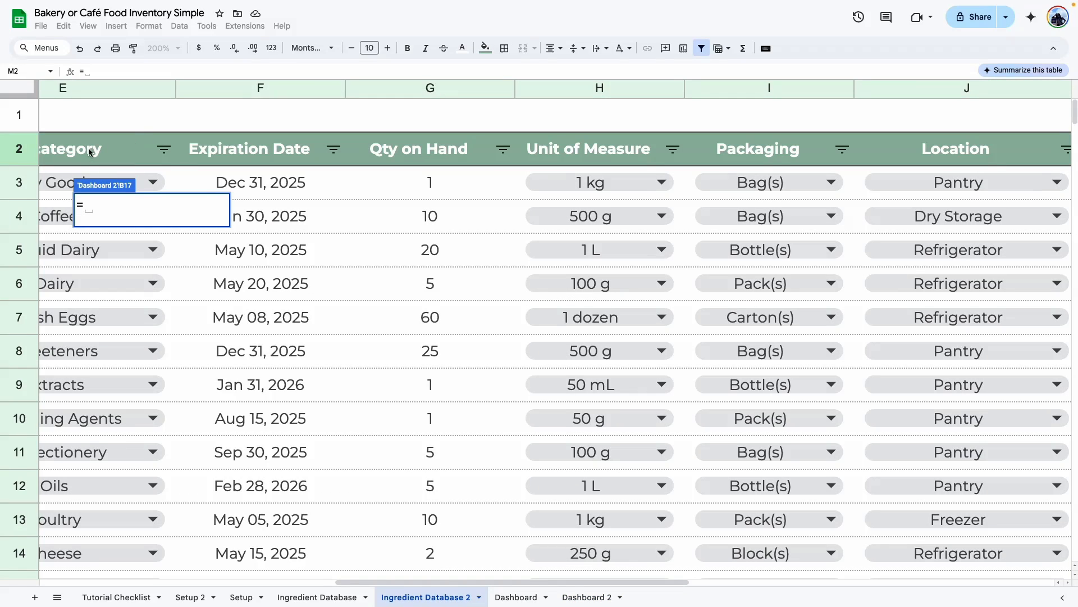
{"action": "scroll", "coordinate": [457, 577], "scroll_direction": "left", "scroll_amount": 10}
{"action": "left_click", "coordinate": [162, 151]}
{"action": "key", "text": "Return"}
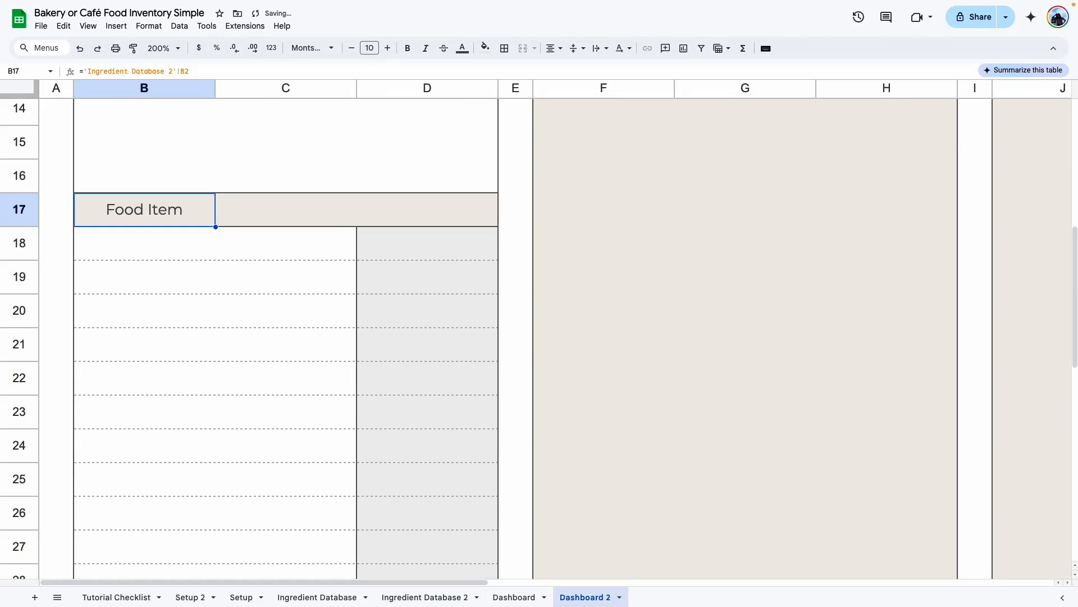
Link cell C17 of Dashboard 2 to the Qty on Hand header of Ingredient Database 2
{"action": "left_click", "coordinate": [275, 210]}
{"action": "type", "text": "="}
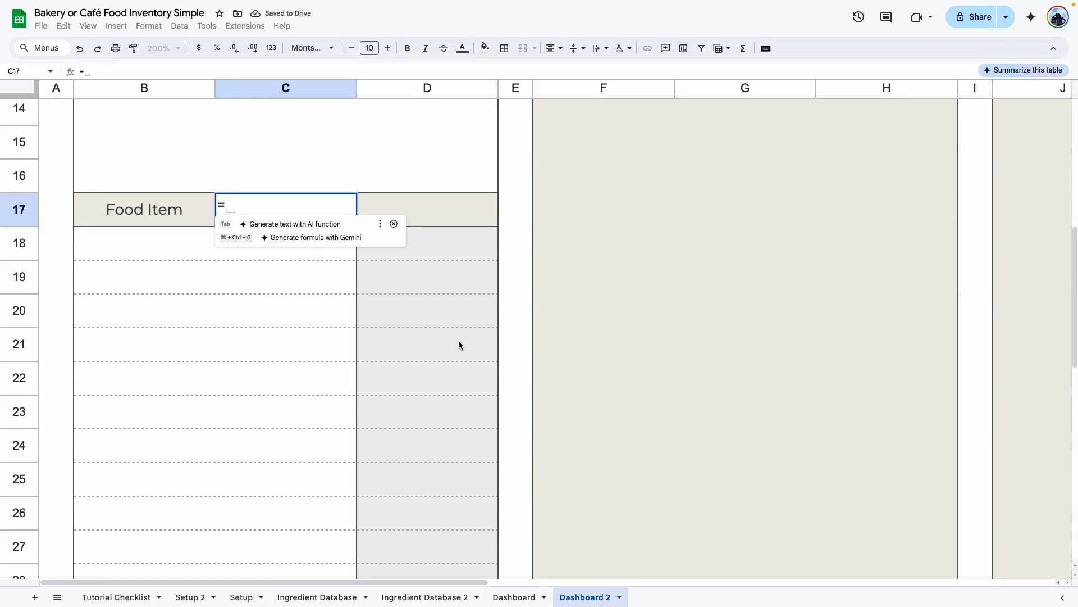
{"action": "left_click", "coordinate": [433, 596]}
{"action": "scroll", "coordinate": [381, 584], "scroll_direction": "right", "scroll_amount": 10}
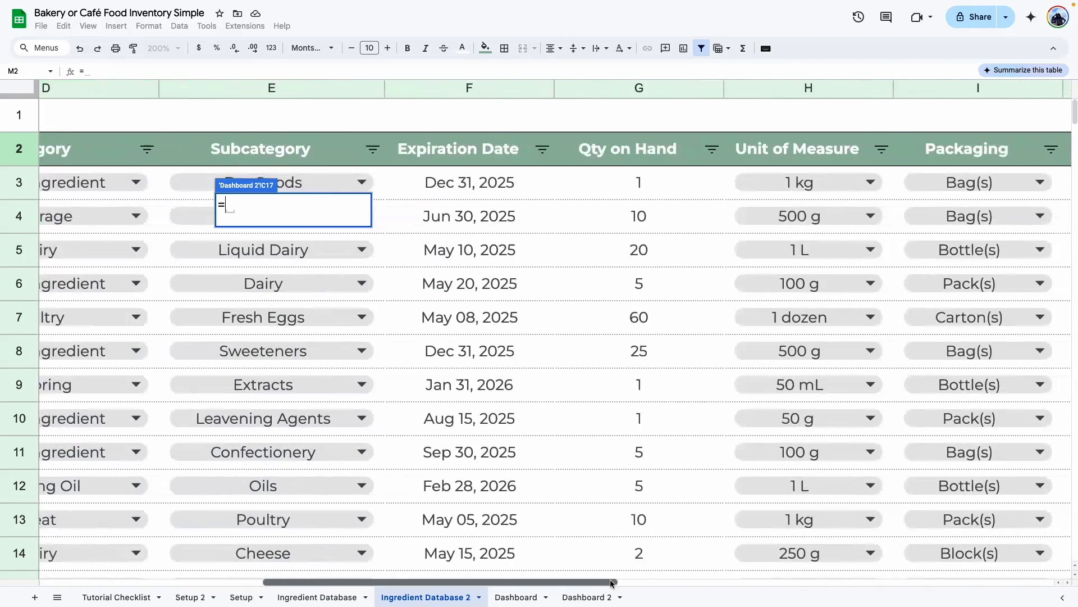
{"action": "left_click", "coordinate": [468, 150]}
{"action": "key", "text": "Return"}
Link cell D17 of Dashboard 2 to the Stock Status header of Ingredient Database 2
{"action": "left_click", "coordinate": [439, 217]}
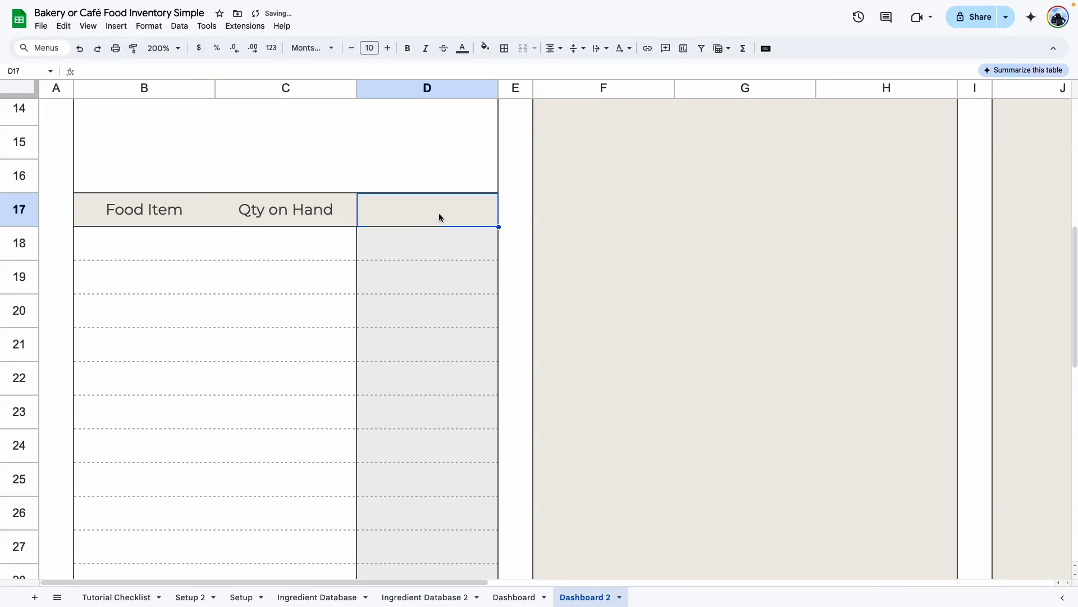
{"action": "type", "text": "="}
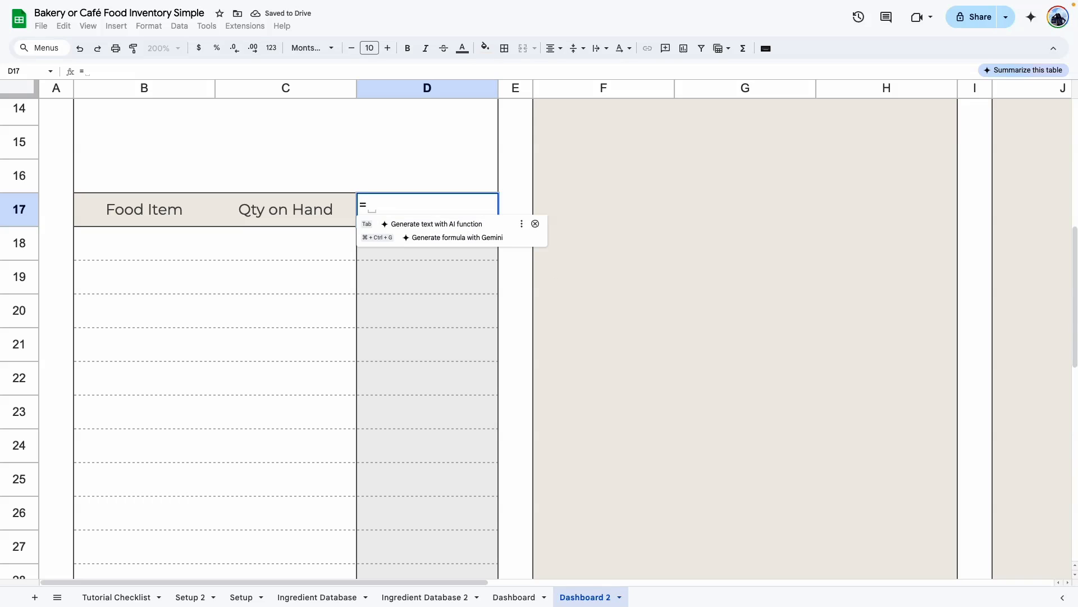
{"action": "left_click", "coordinate": [474, 600]}
{"action": "left_click_drag", "start_coordinate": [442, 583], "coordinate": [772, 582]}
{"action": "left_click", "coordinate": [606, 150]}
{"action": "key", "text": "Return"}
Make the three table headers in B17:D17 of Dashboard 2 bold
{"action": "left_click", "coordinate": [219, 335]}
{"action": "left_click_drag", "start_coordinate": [136, 210], "coordinate": [427, 238]}
{"action": "left_click", "coordinate": [426, 309]}
{"action": "left_click_drag", "start_coordinate": [144, 211], "coordinate": [427, 210]}
{"action": "key", "text": "super+b"}
Insert the IF/FILTER formula copied from the Dashboard sheet into B18 of Dashboard 2
{"action": "left_click", "coordinate": [143, 342]}
{"action": "left_click", "coordinate": [141, 242]}
{"action": "double_click", "coordinate": [140, 242]}
{"action": "type", "text": "=IF(C8=\"\", \"\", FILTER(   {'Ingredient Database'!B3:B, 'Ingredient Database'!G3:G, 'Ingredient Database'!M3:M},   'Ingredient Database'!D3:D = C8 ))"}
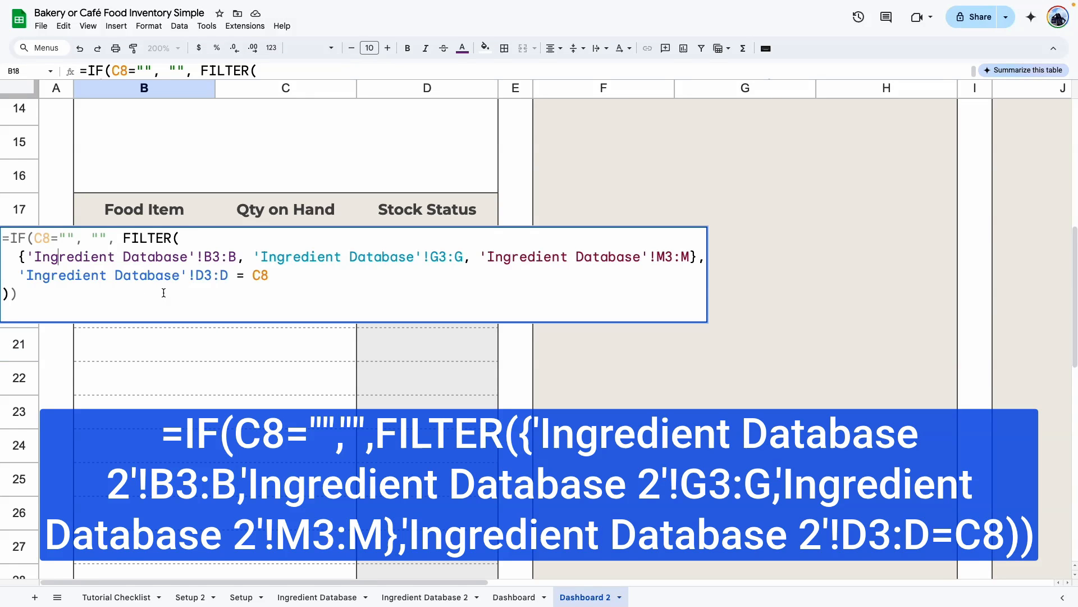
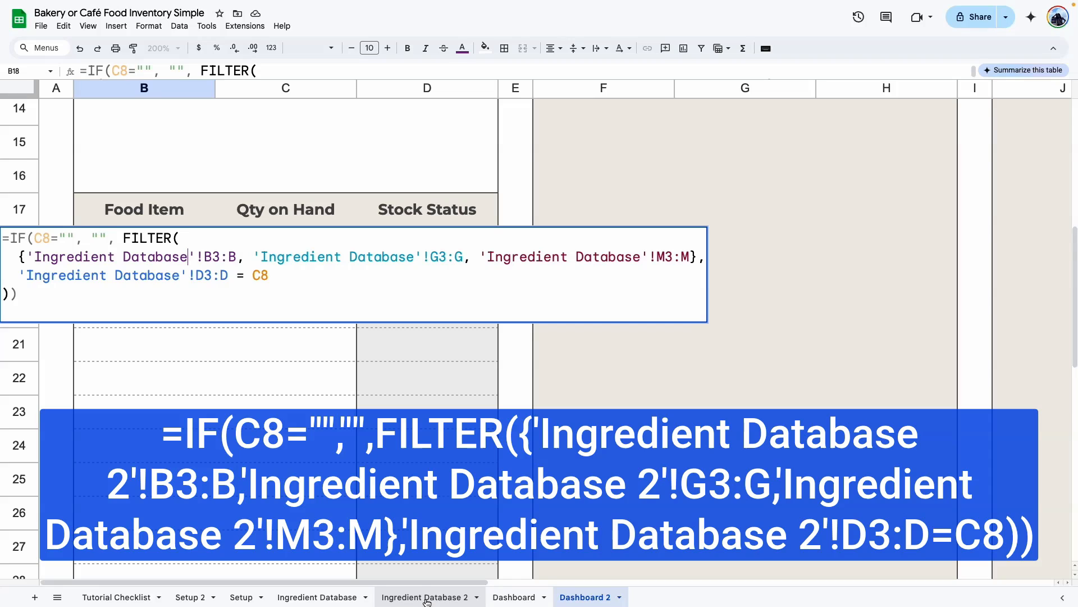
Change all four sheet references in the B18 formula to 'Ingredient Database 2', apply it and check the listed items
{"action": "type", "text": "2"}
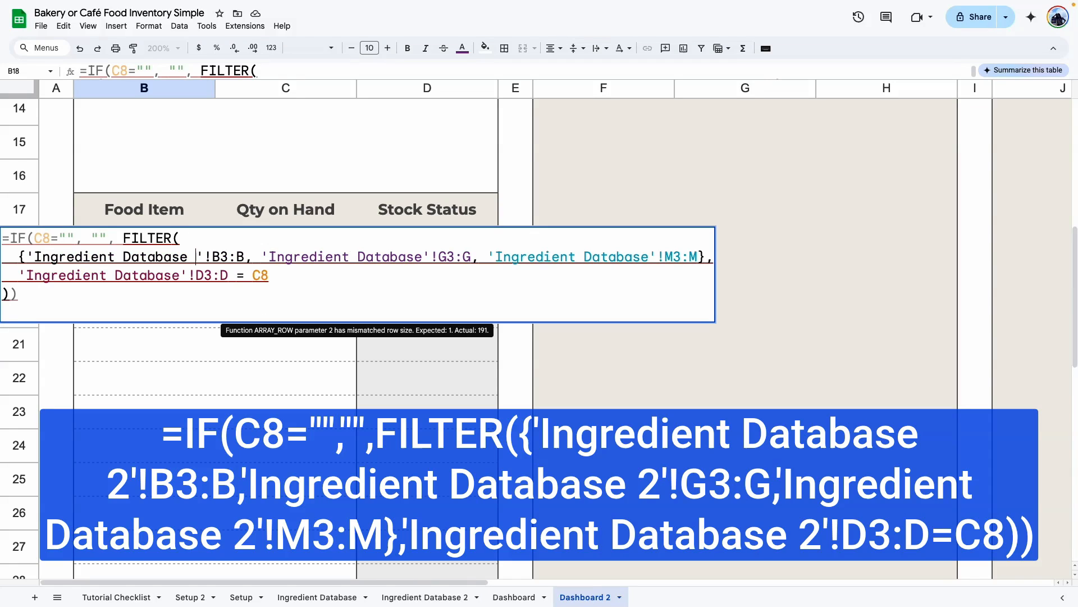
{"action": "left_click", "coordinate": [430, 256]}
{"action": "type", "text": "2"}
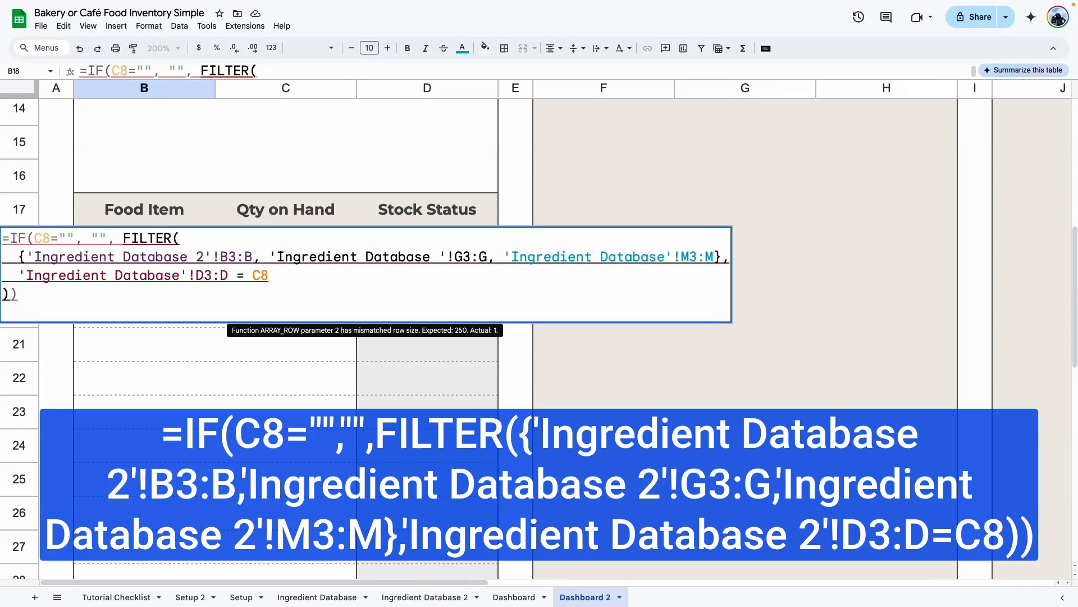
{"action": "left_click", "coordinate": [671, 256]}
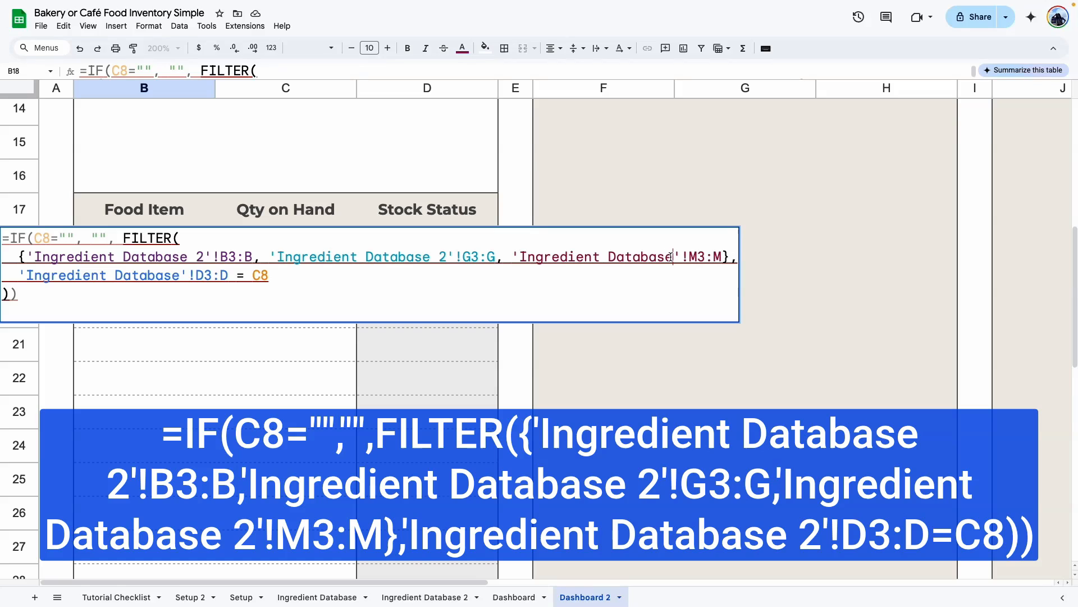
{"action": "type", "text": "2"}
{"action": "left_click", "coordinate": [180, 275]}
{"action": "type", "text": "2"}
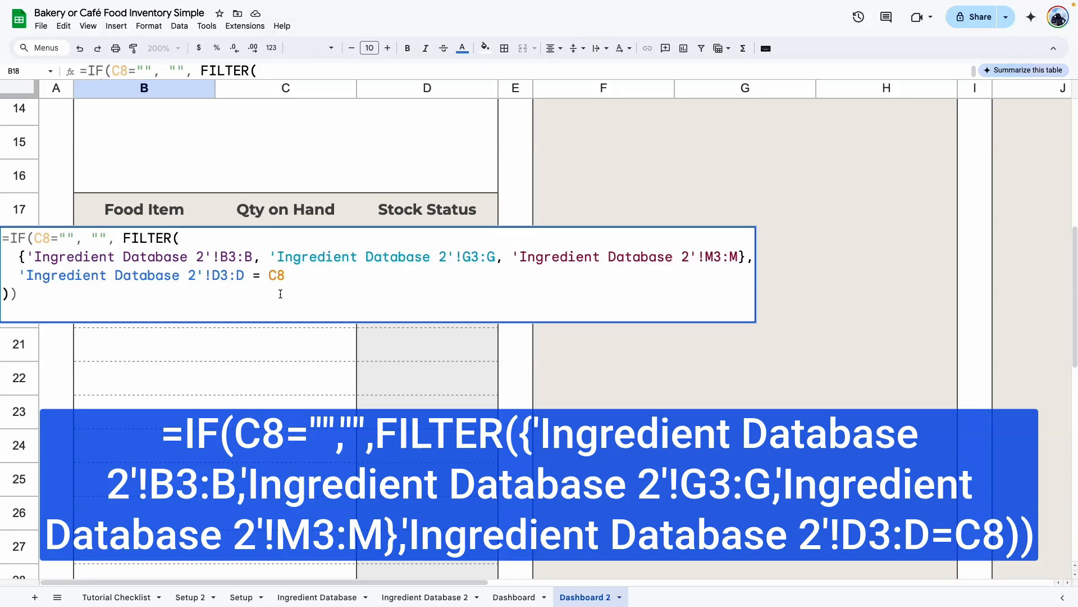
{"action": "scroll", "coordinate": [490, 177], "scroll_direction": "up", "scroll_amount": 5}
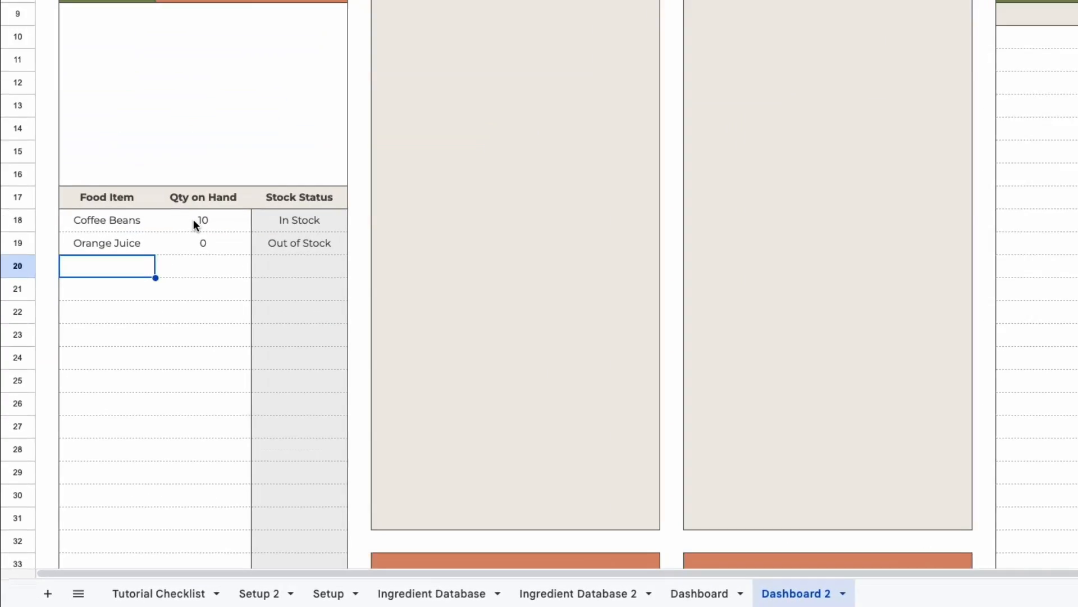
{"action": "left_click", "coordinate": [194, 221]}
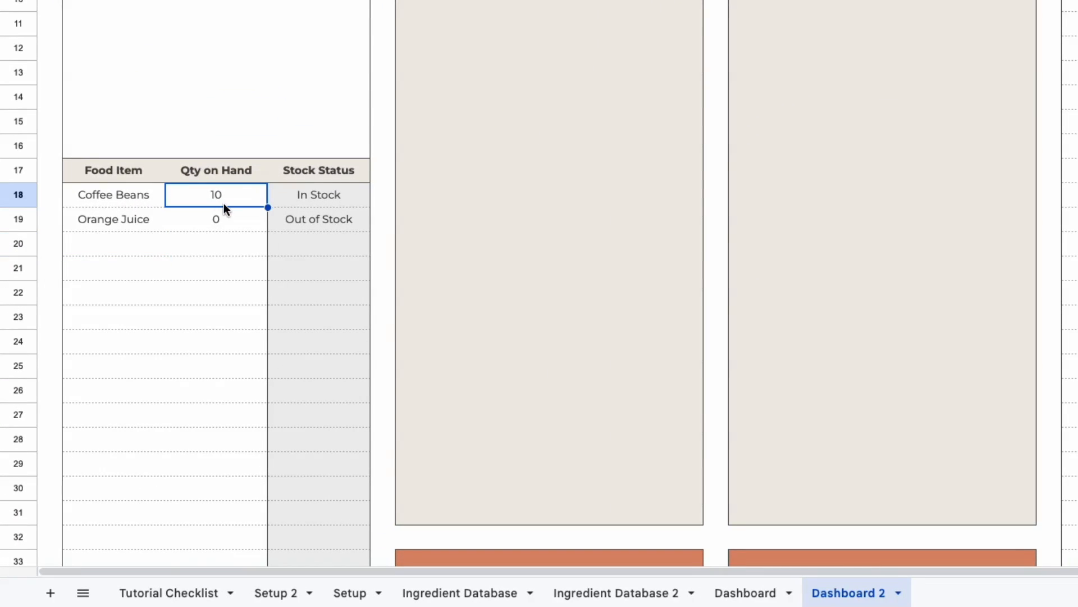
Compare the Coffee Beans and Orange Juice quantities on Dashboard 2 with their Qty on Hand in Ingredient Database 2
{"action": "left_click", "coordinate": [229, 225]}
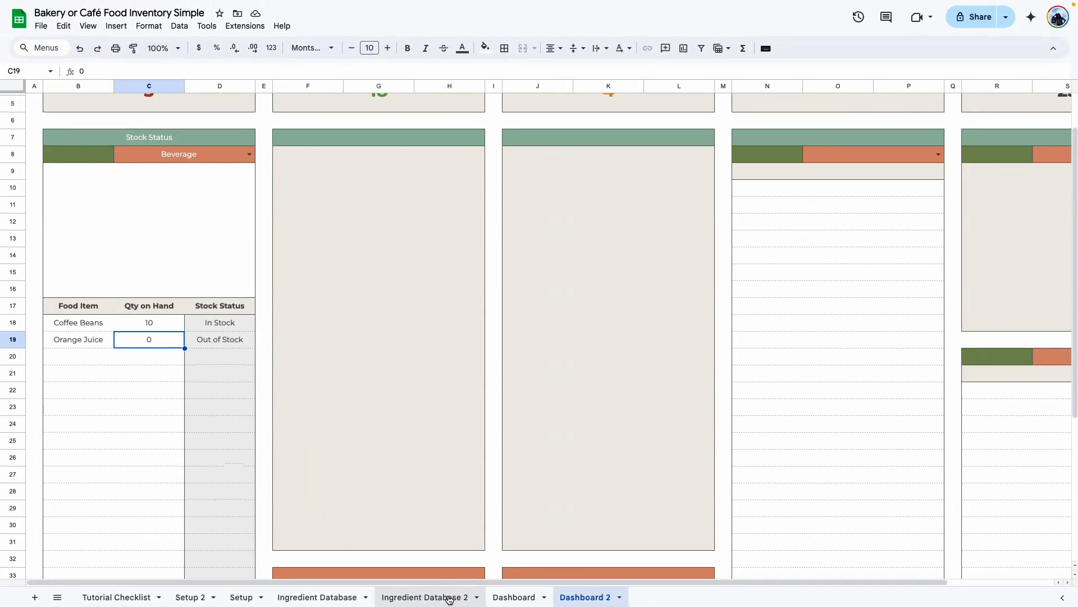
{"action": "left_click", "coordinate": [617, 592]}
{"action": "left_click_drag", "start_coordinate": [347, 583], "coordinate": [47, 571]}
{"action": "left_click", "coordinate": [113, 151]}
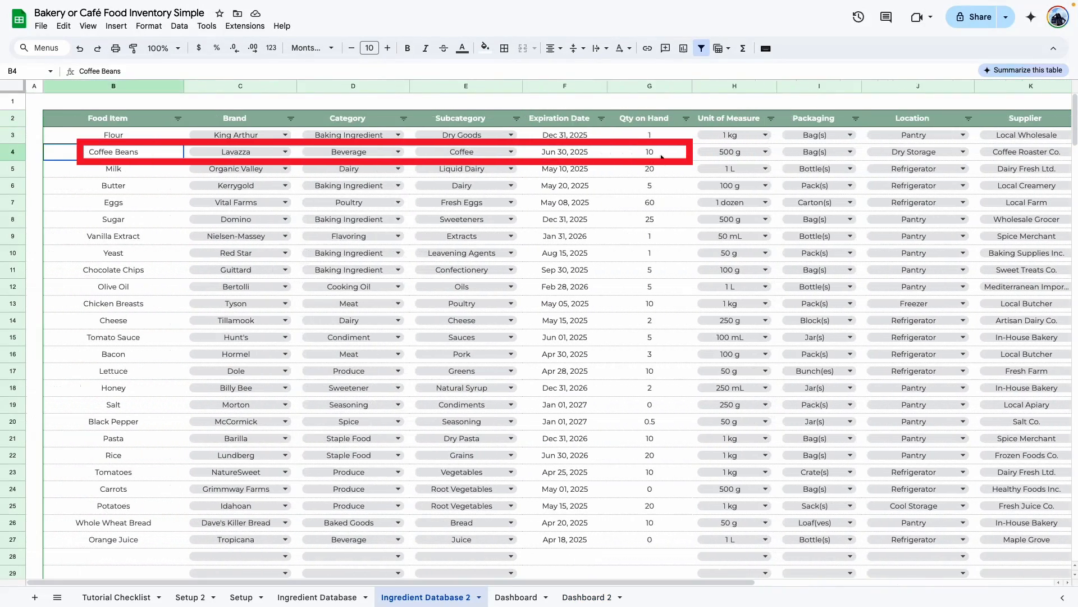
{"action": "left_click", "coordinate": [646, 152]}
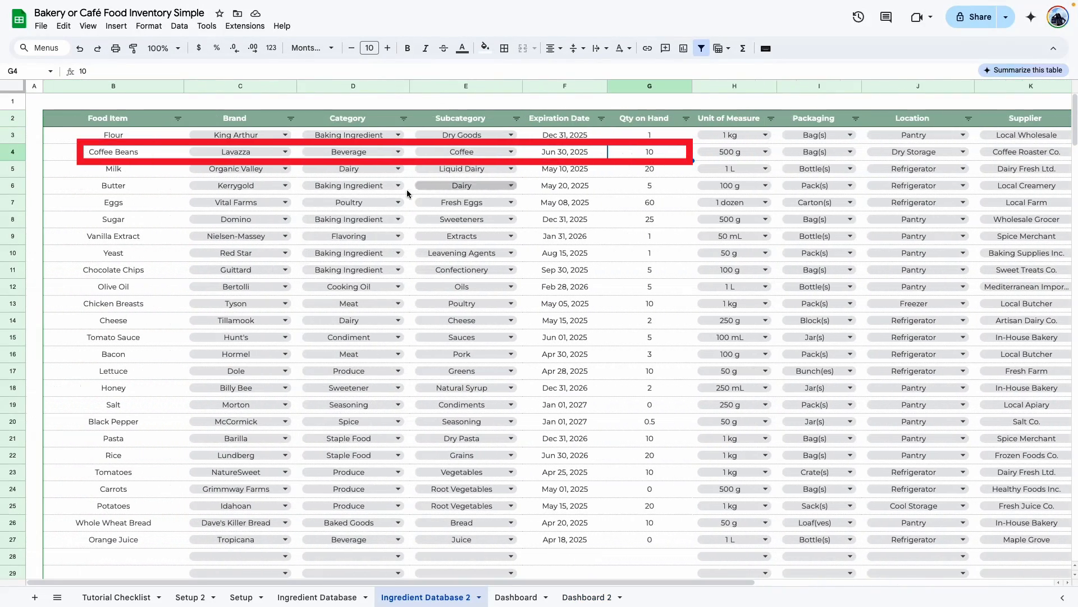
{"action": "left_click", "coordinate": [136, 540]}
{"action": "left_click", "coordinate": [649, 539]}
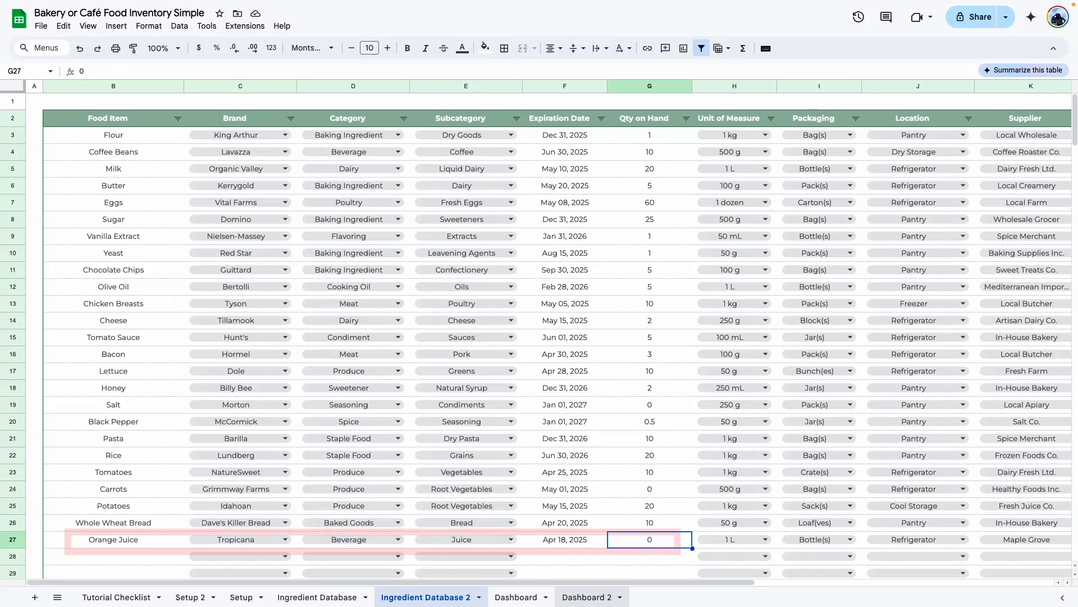
Enter the label Select in B8 of Dashboard 2 and set the category filter to Baking Ingredient
{"action": "left_click", "coordinate": [584, 597]}
{"action": "left_click", "coordinate": [61, 159]}
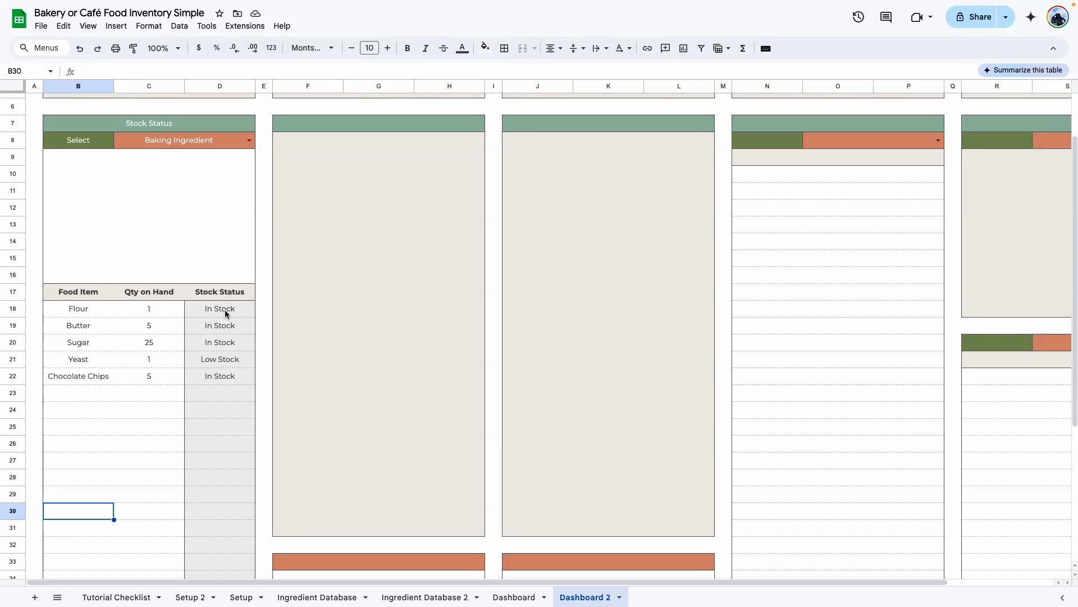
Select the Stock Status cells D18:D44 of the Dashboard 2 table
{"action": "left_click_drag", "start_coordinate": [225, 310], "coordinate": [218, 531]}
{"action": "left_click", "coordinate": [223, 427]}
{"action": "left_click_drag", "start_coordinate": [231, 305], "coordinate": [236, 525]}
{"action": "scroll", "coordinate": [234, 439], "scroll_direction": "up", "scroll_amount": 5}
{"action": "scroll", "coordinate": [234, 439], "scroll_direction": "up", "scroll_amount": 2}
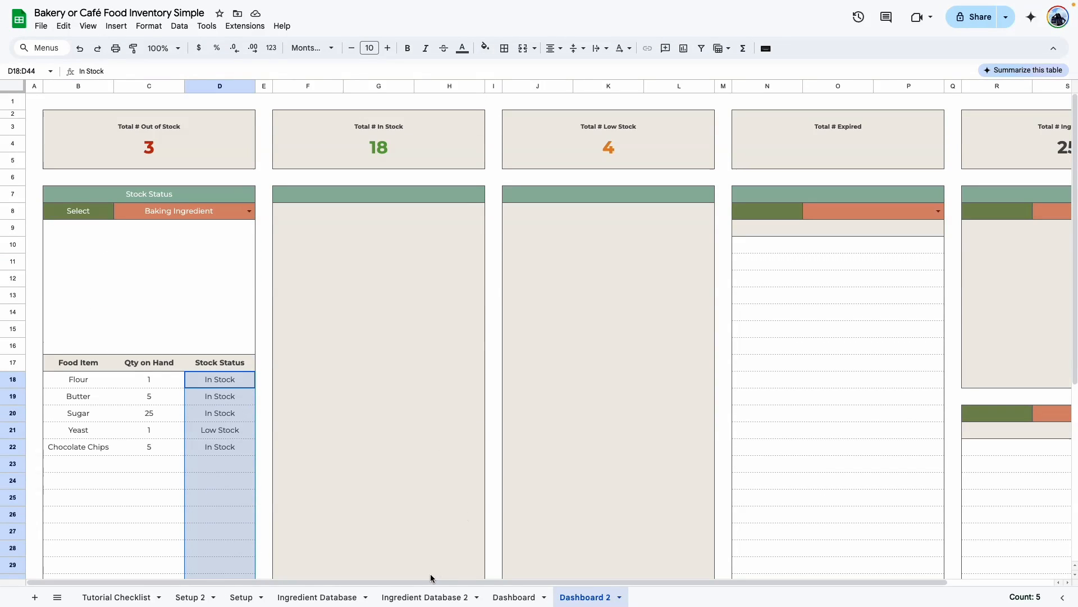
Copy the formula of the Out of Stock conditional formatting rule on the Stock Status column of Ingredient Database 2
{"action": "left_click", "coordinate": [416, 597]}
{"action": "left_click_drag", "start_coordinate": [530, 584], "coordinate": [775, 584]}
{"action": "left_click", "coordinate": [774, 202]}
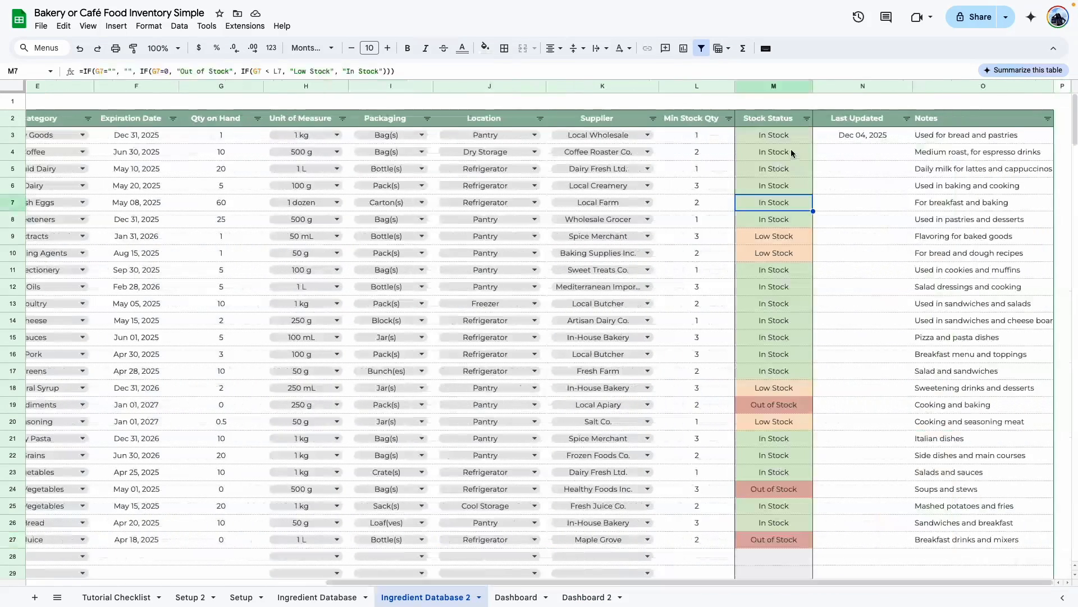
{"action": "left_click", "coordinate": [485, 48]}
{"action": "left_click", "coordinate": [547, 264]}
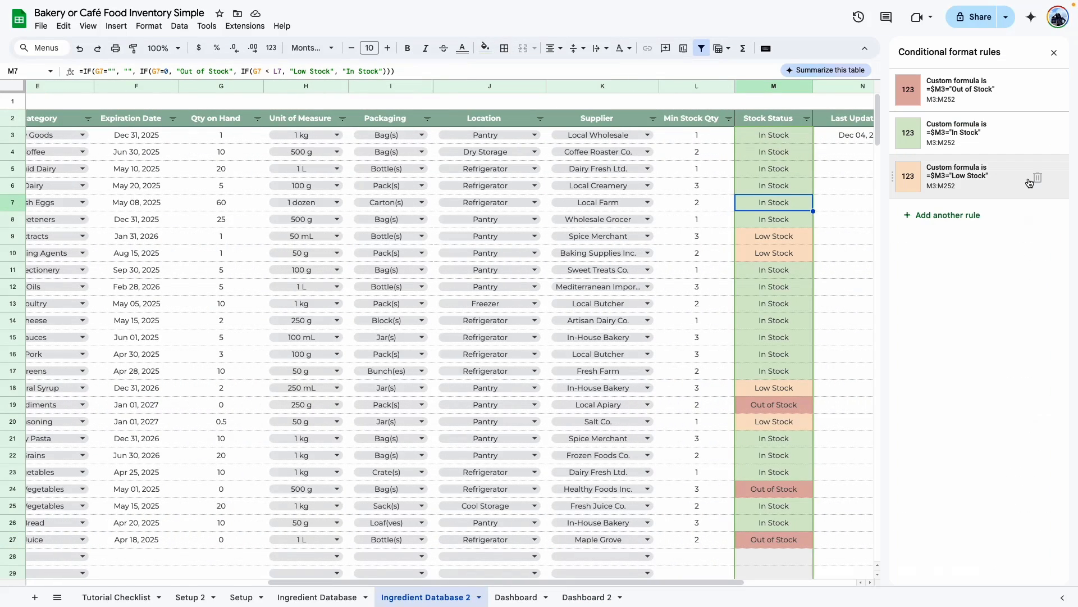
{"action": "left_click", "coordinate": [984, 100]}
{"action": "left_click", "coordinate": [948, 222]}
{"action": "key", "text": "ctrl+a"}
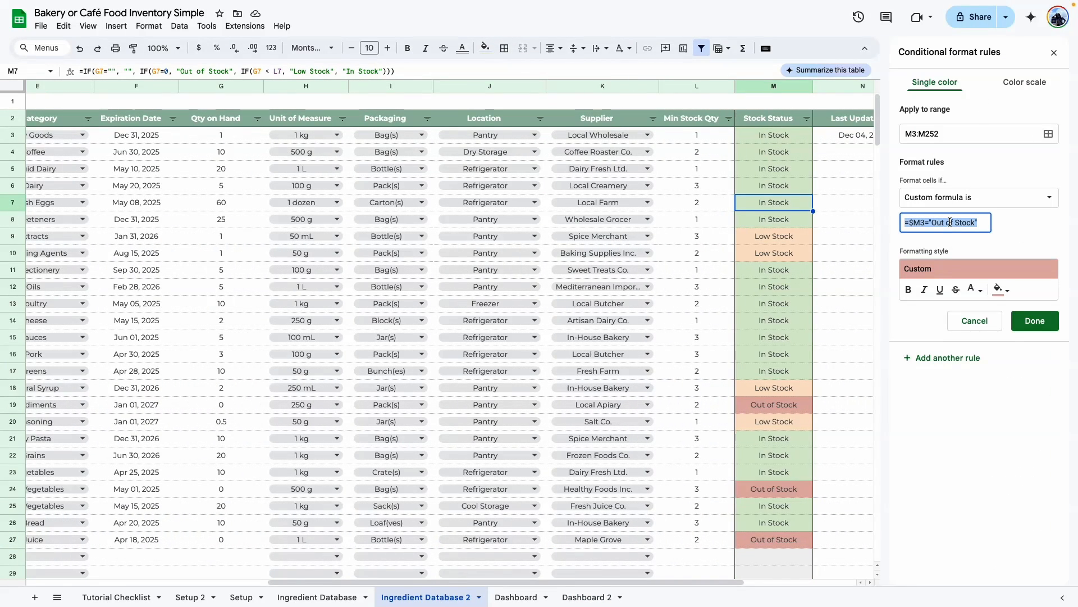
{"action": "left_click", "coordinate": [1036, 320]}
{"action": "left_click", "coordinate": [1054, 52]}
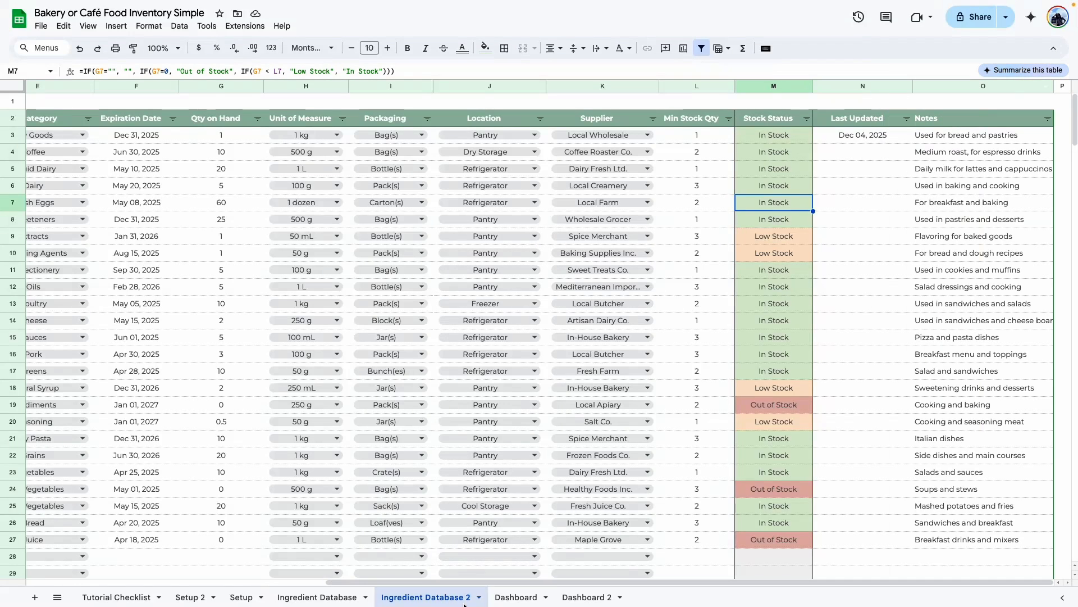
Start a custom-formula conditional formatting rule for D18:D44 of Dashboard 2 with the copied formula =$M3="Out of Stock"
{"action": "left_click", "coordinate": [579, 597]}
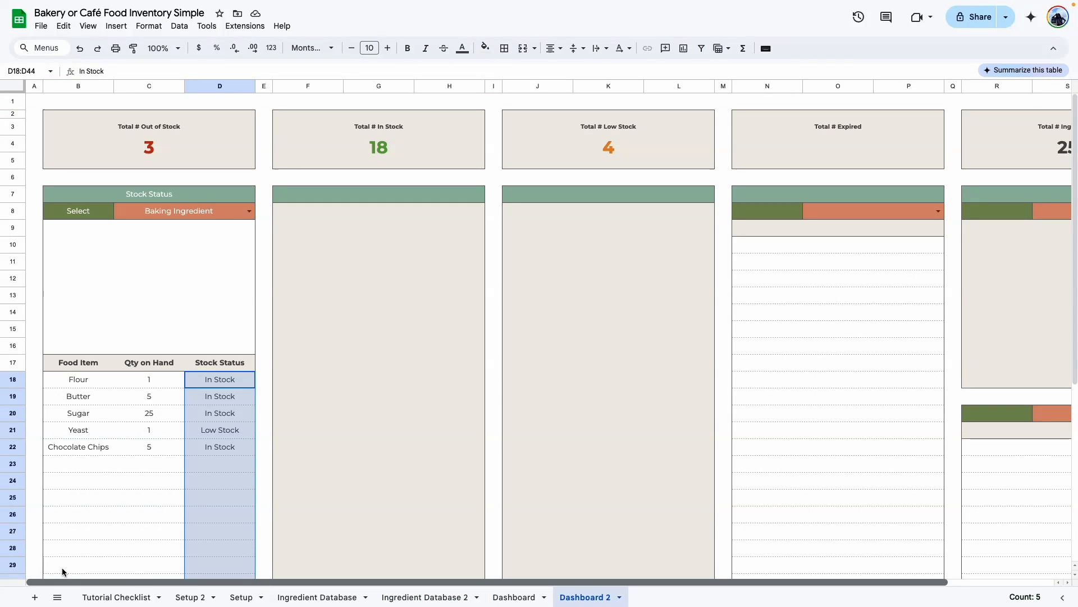
{"action": "scroll", "coordinate": [222, 396], "scroll_direction": "down", "scroll_amount": 5}
{"action": "scroll", "coordinate": [205, 103], "scroll_direction": "up", "scroll_amount": 1}
{"action": "left_click_drag", "start_coordinate": [204, 146], "coordinate": [211, 531]}
{"action": "left_click", "coordinate": [485, 47]}
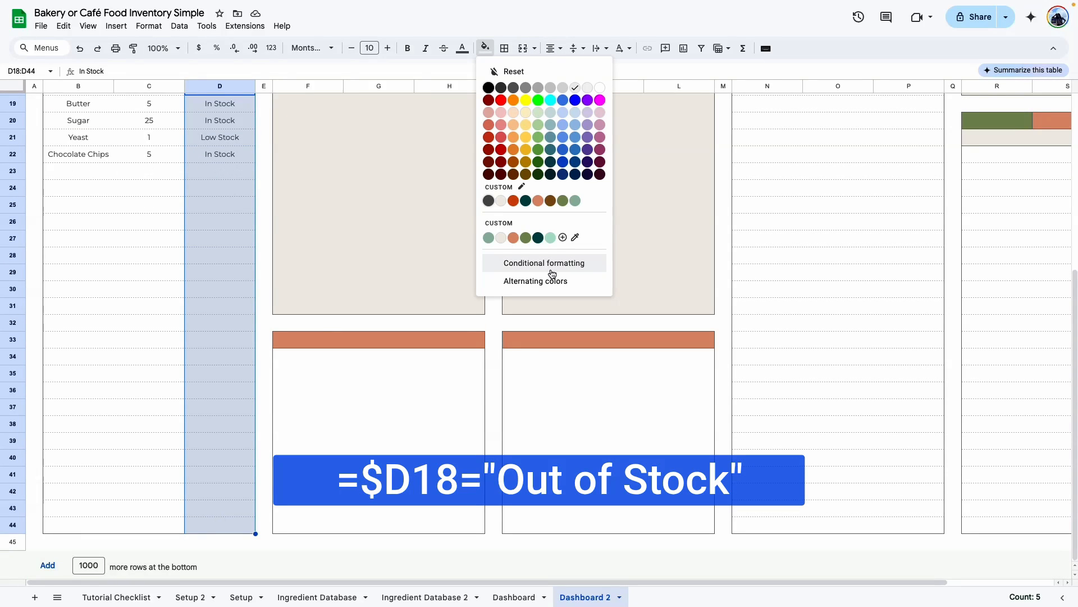
{"action": "left_click", "coordinate": [551, 266]}
{"action": "left_click", "coordinate": [988, 197]}
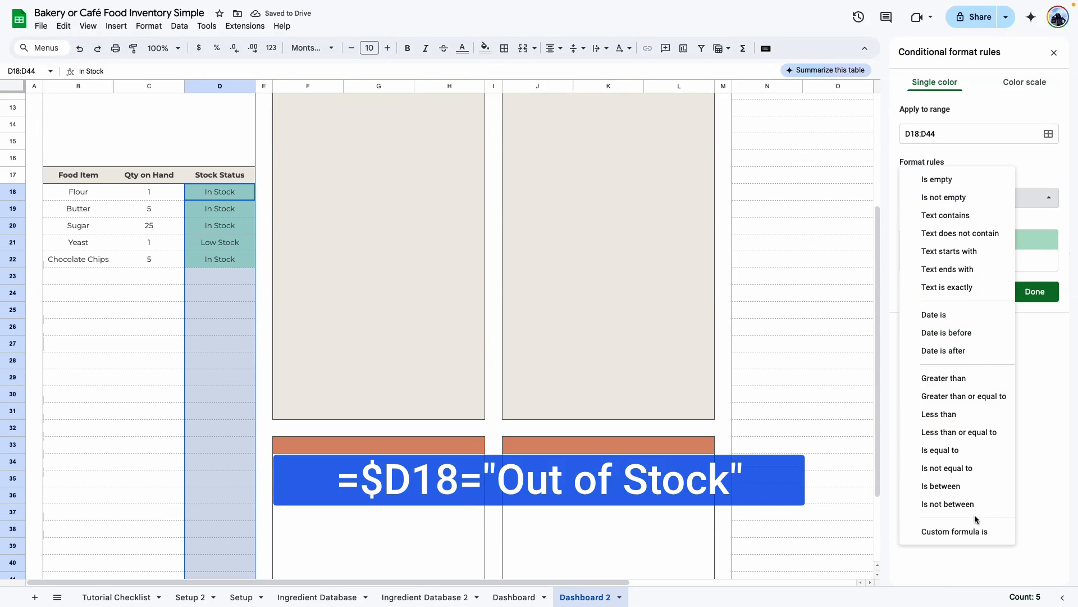
{"action": "left_click", "coordinate": [968, 544]}
{"action": "left_click", "coordinate": [923, 222]}
{"action": "type", "text": "=$D18=\"Out of Stock\""}
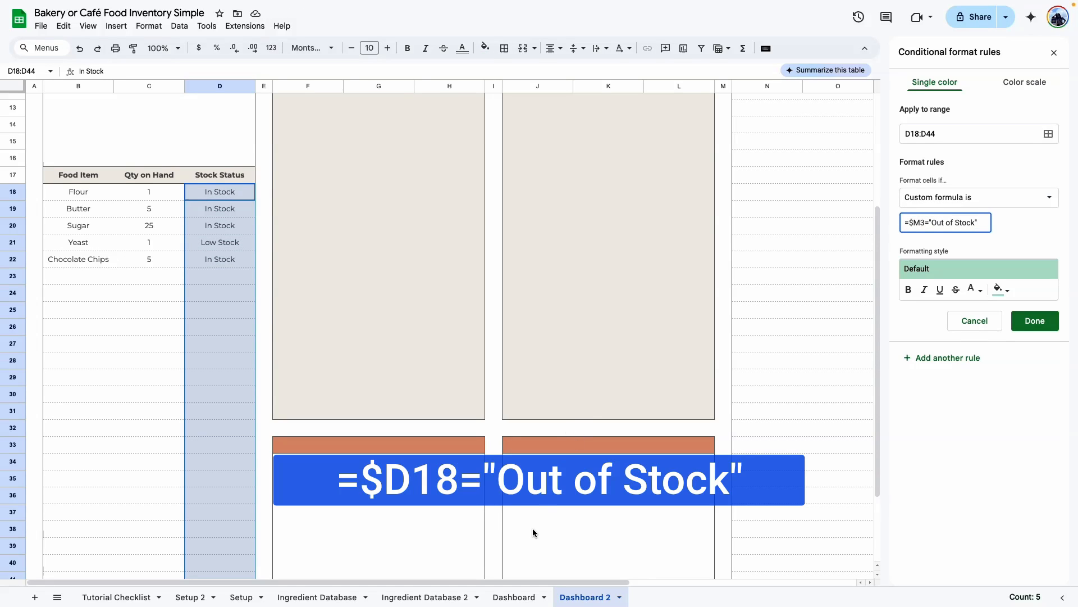
Change the rule's formula to =$D18="Out of Stock" and give it a light red fill
{"action": "left_click", "coordinate": [202, 192]}
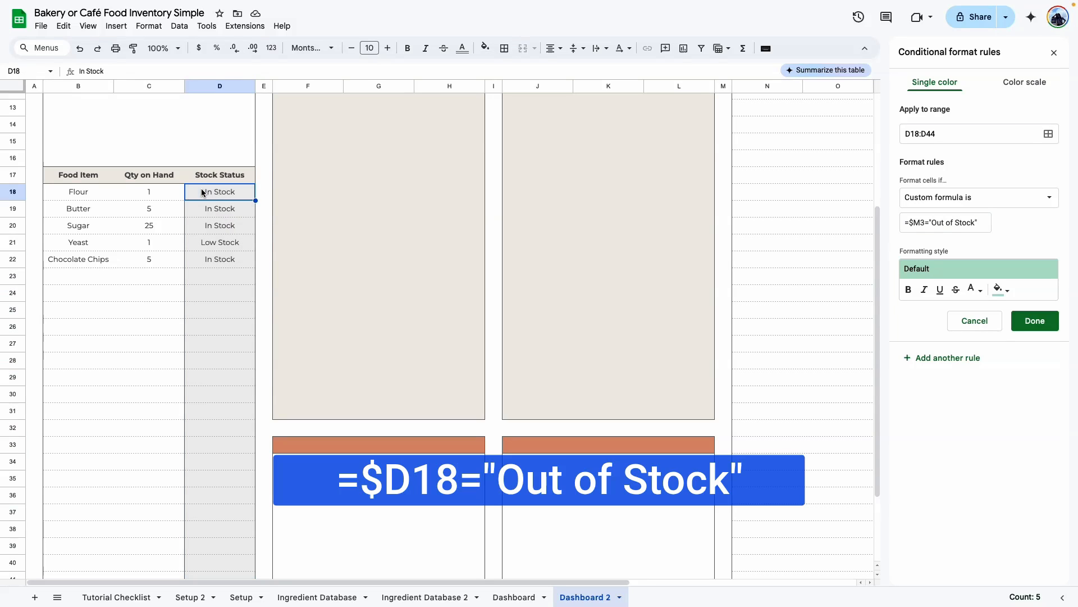
{"action": "left_click_drag", "start_coordinate": [924, 222], "coordinate": [914, 222]}
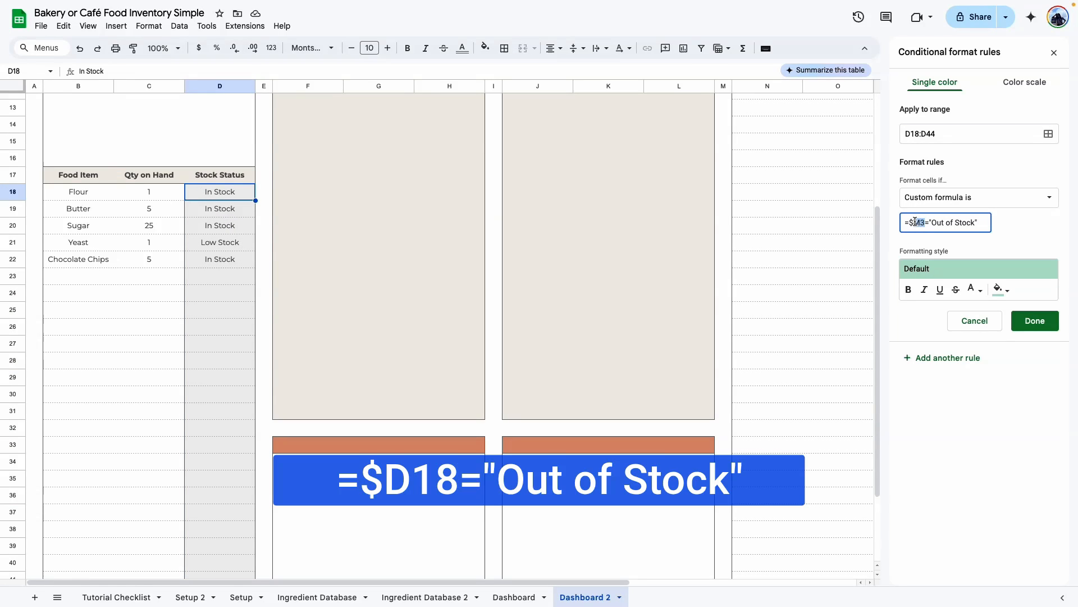
{"action": "type", "text": "D18"}
{"action": "left_click", "coordinate": [1055, 224]}
{"action": "left_click", "coordinate": [1002, 289]}
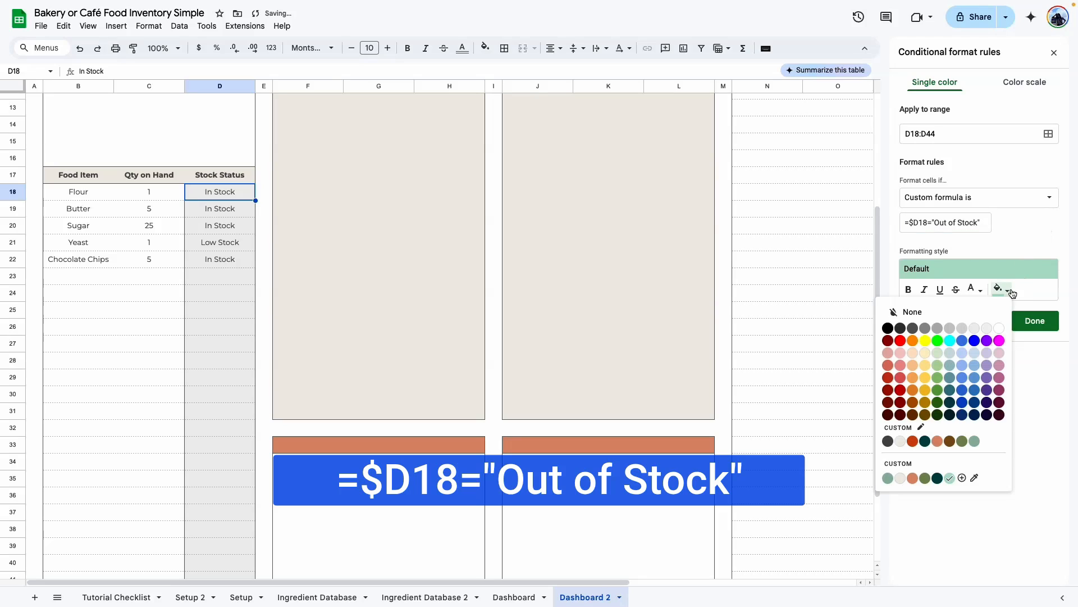
{"action": "left_click", "coordinate": [888, 354]}
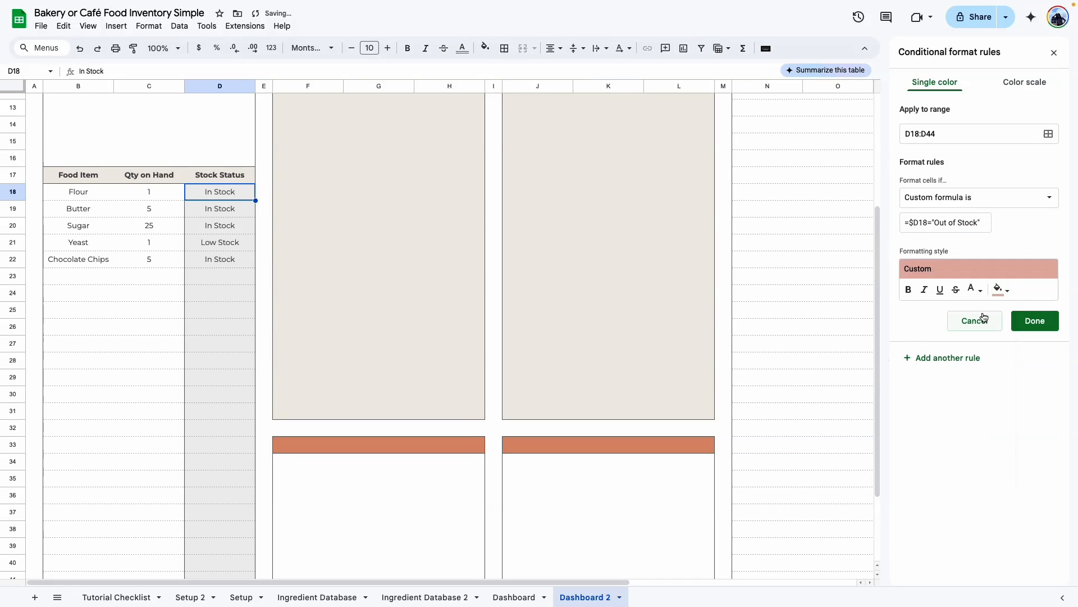
Add a second conditional formatting rule for D18:D44 with the formula =$D18="In Stock" and a light green fill
{"action": "left_click", "coordinate": [957, 360]}
{"action": "left_click_drag", "start_coordinate": [956, 223], "coordinate": [933, 223]}
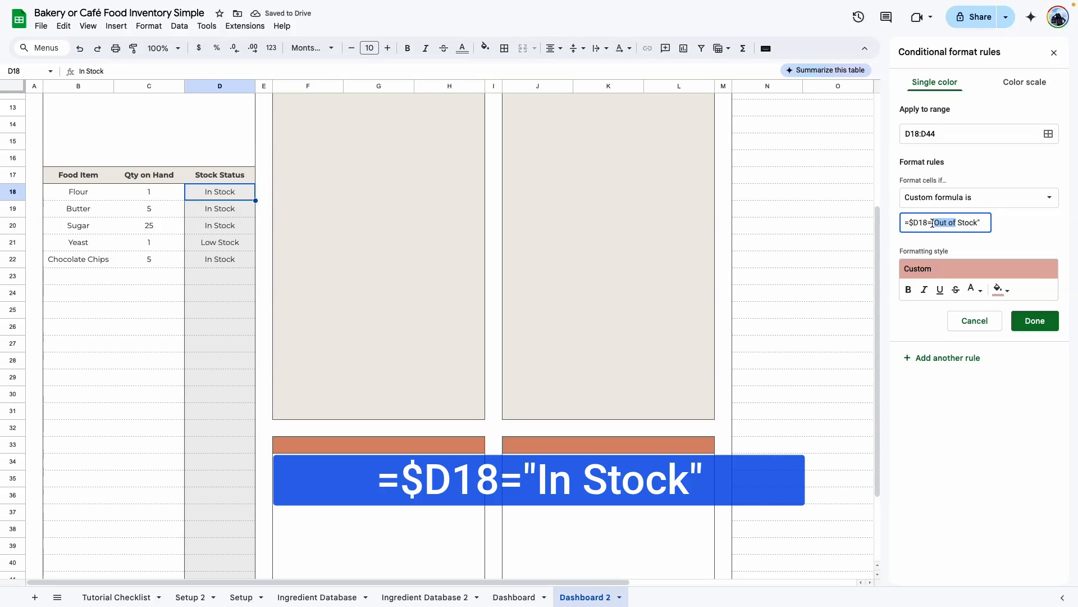
{"action": "type", "text": "In"}
{"action": "left_click", "coordinate": [1001, 290]}
{"action": "left_click", "coordinate": [931, 365]}
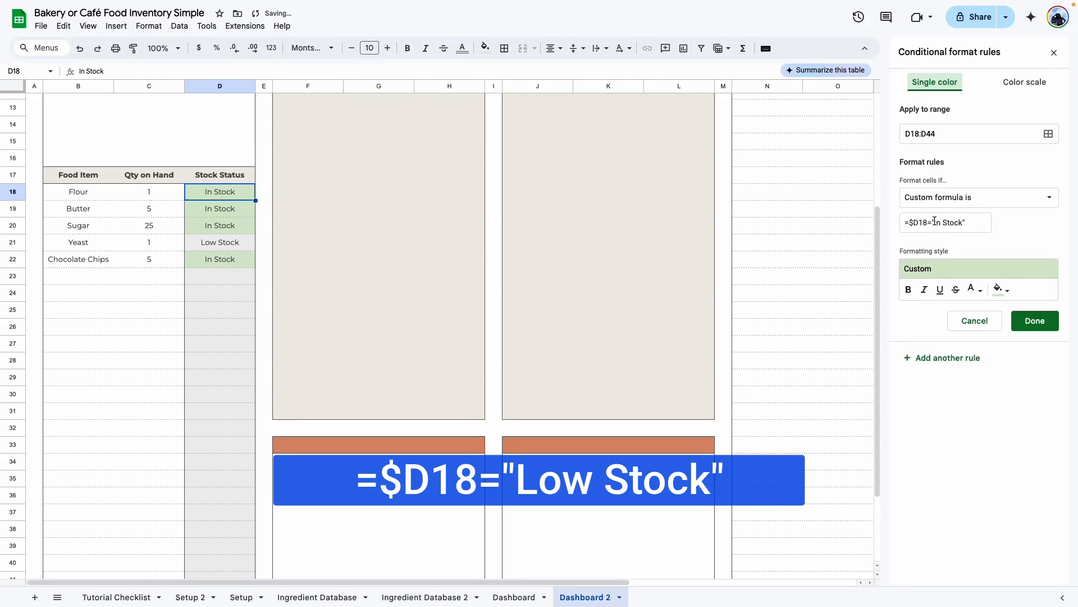
Add a third conditional formatting rule for D18:D44 with the formula =$D18="Low Stock" and a light orange fill
{"action": "double_click", "coordinate": [941, 223]}
{"action": "type", "text": "Low"}
{"action": "left_click", "coordinate": [1001, 290]}
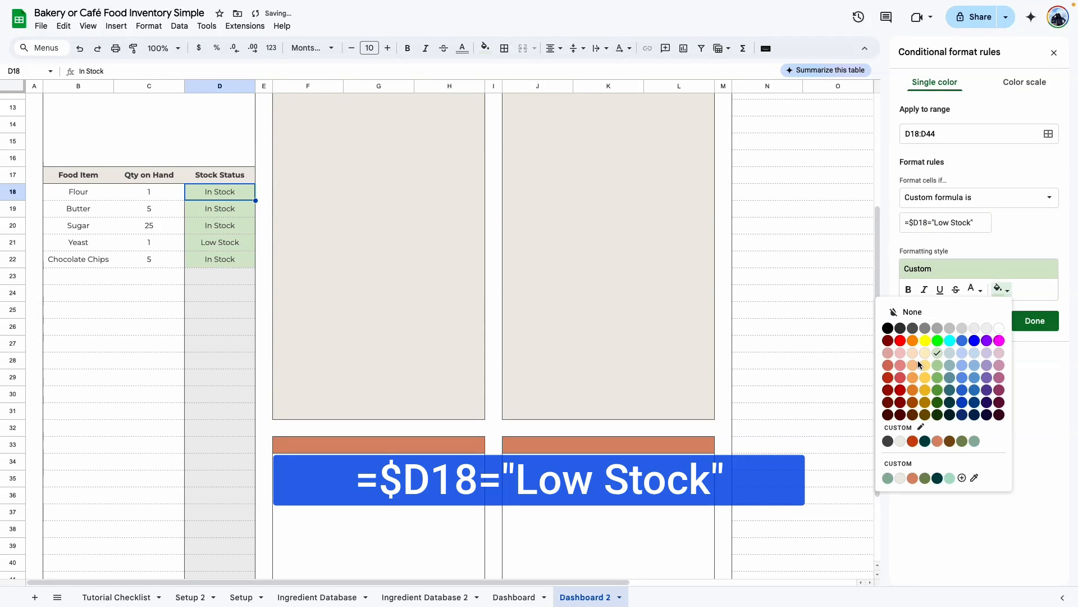
{"action": "left_click", "coordinate": [911, 354]}
{"action": "left_click", "coordinate": [1036, 321]}
Set the category filter in C8 to Beverage and check the Stock Status colors
{"action": "left_click", "coordinate": [149, 376]}
{"action": "scroll", "coordinate": [123, 307], "scroll_direction": "up", "scroll_amount": 2}
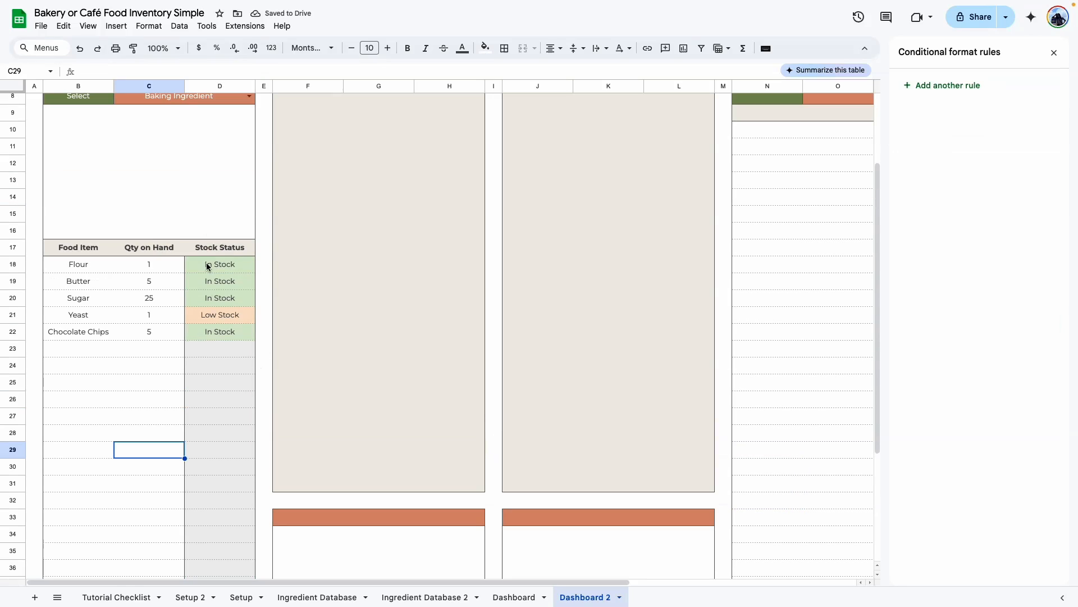
{"action": "scroll", "coordinate": [185, 339], "scroll_direction": "up", "scroll_amount": 2}
{"action": "left_click", "coordinate": [180, 180]}
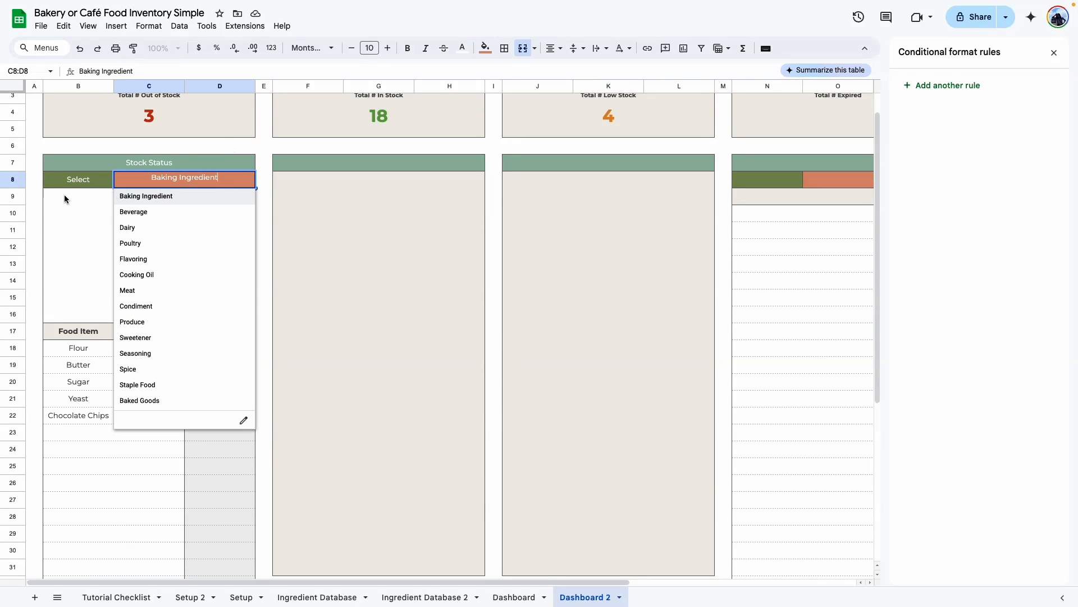
{"action": "left_click", "coordinate": [162, 214]}
{"action": "left_click", "coordinate": [129, 470]}
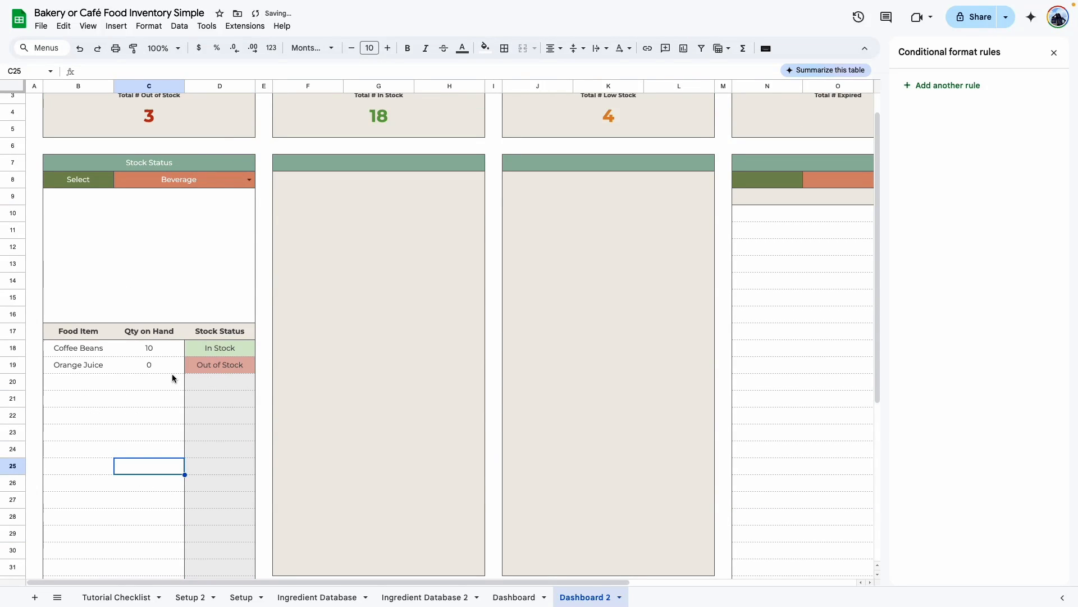
{"action": "left_click", "coordinate": [214, 366]}
{"action": "left_click", "coordinate": [125, 465]}
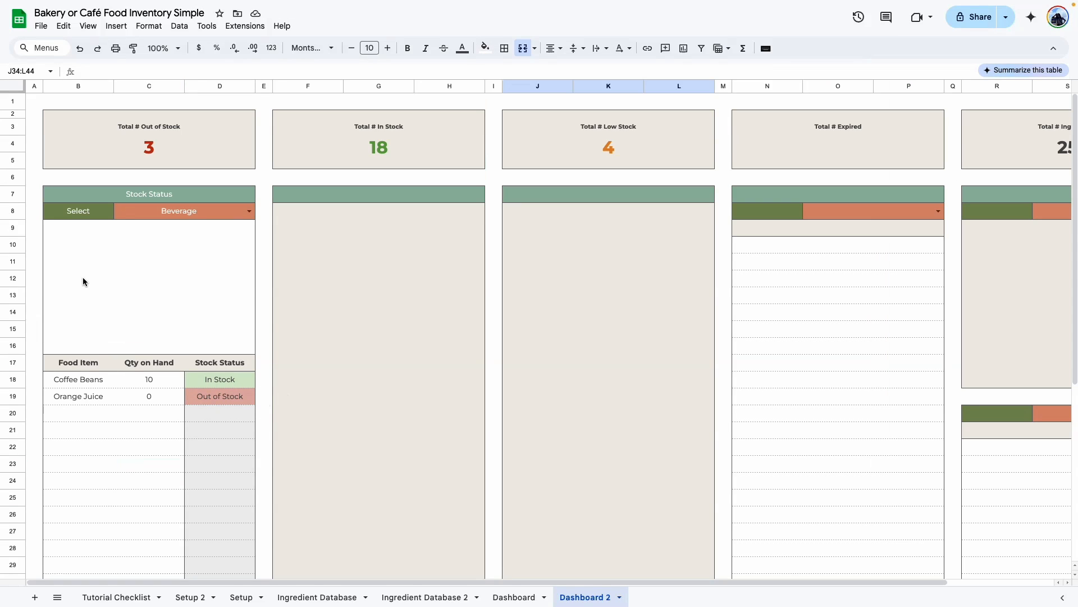
{"action": "double_click", "coordinate": [94, 272]}
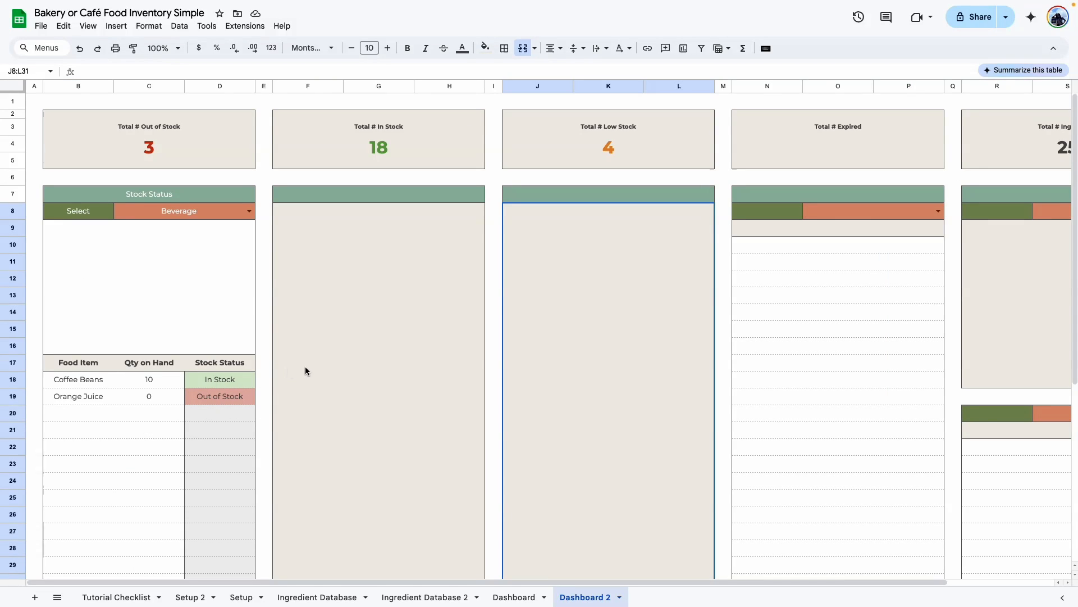
{"action": "left_click", "coordinate": [305, 366]}
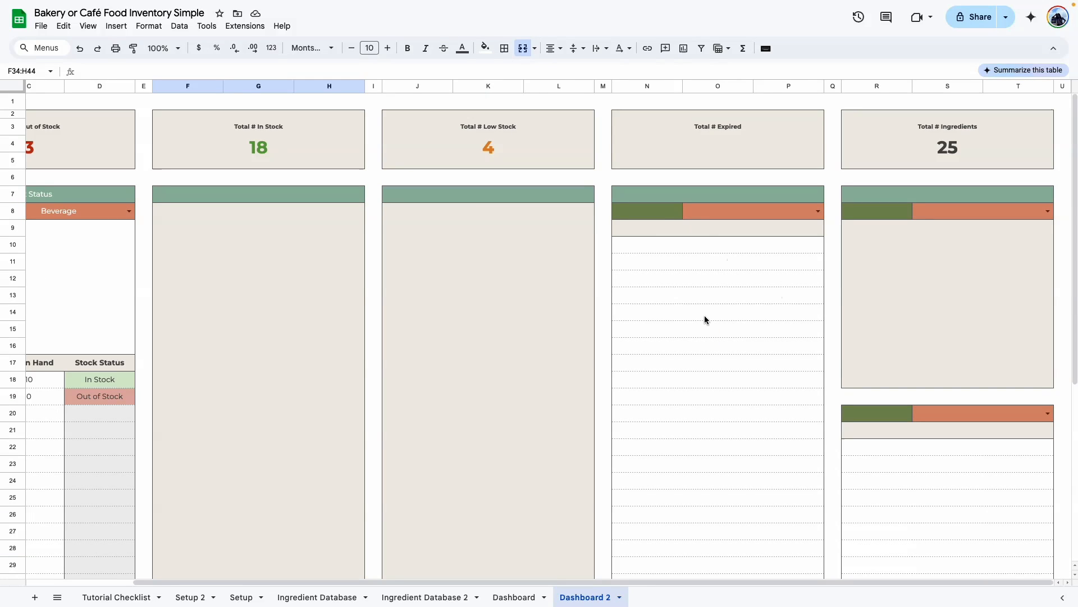
Copy the Upcoming Expirations heading from the Dashboard sheet into N7 of Dashboard 2 and enter Select in N8
{"action": "left_click", "coordinate": [526, 596]}
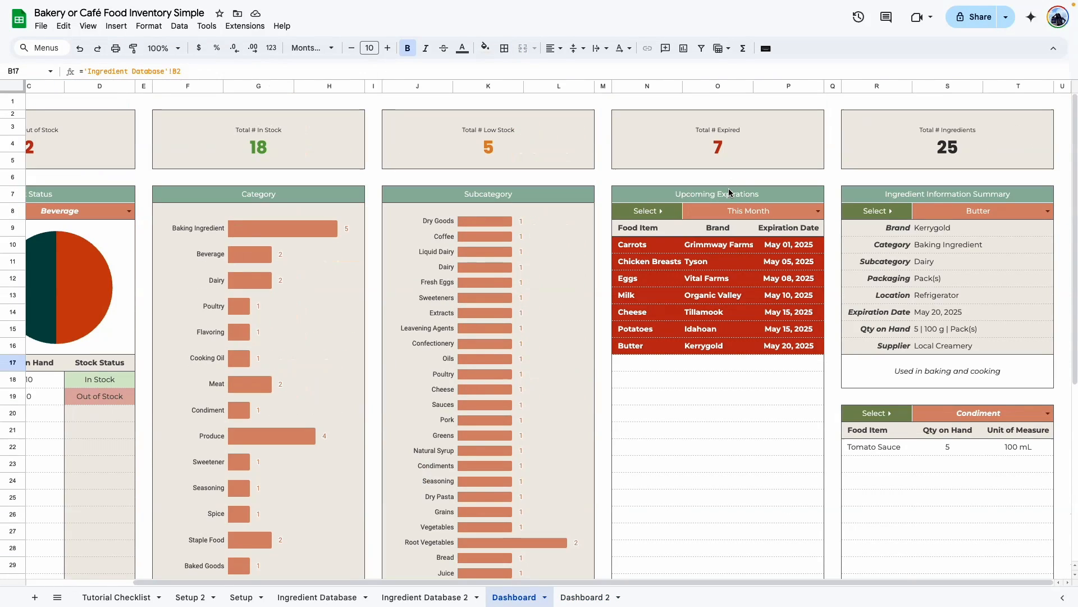
{"action": "left_click", "coordinate": [729, 191]}
{"action": "double_click", "coordinate": [728, 191]}
{"action": "key", "text": "super+c"}
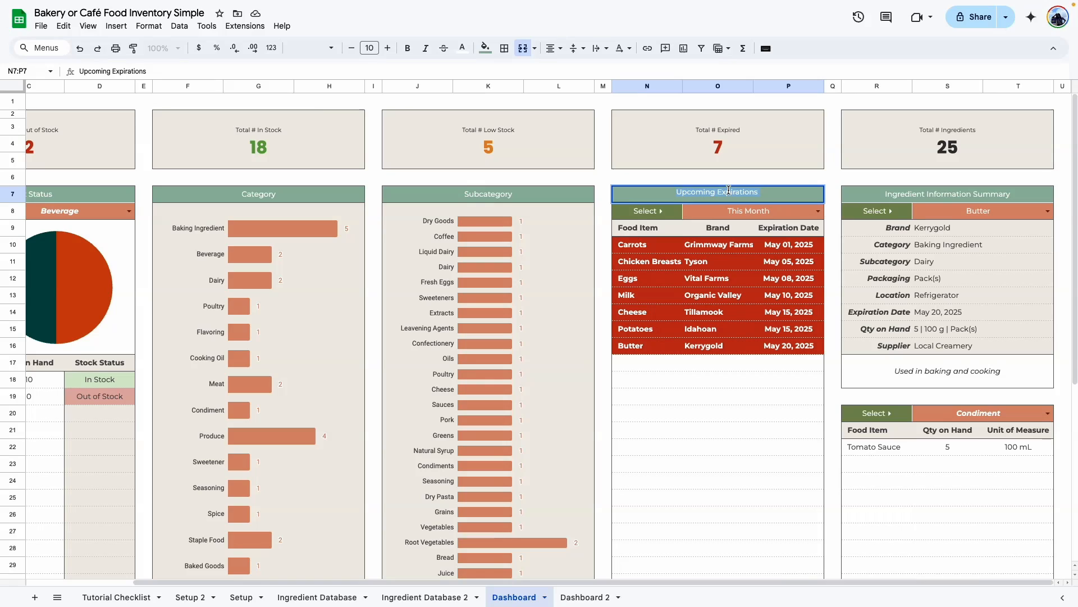
{"action": "key", "text": "Escape"}
{"action": "left_click", "coordinate": [576, 598]}
{"action": "double_click", "coordinate": [709, 196]}
{"action": "key", "text": "super+v"}
{"action": "left_click", "coordinate": [656, 216]}
{"action": "type", "text": "Select ▸"}
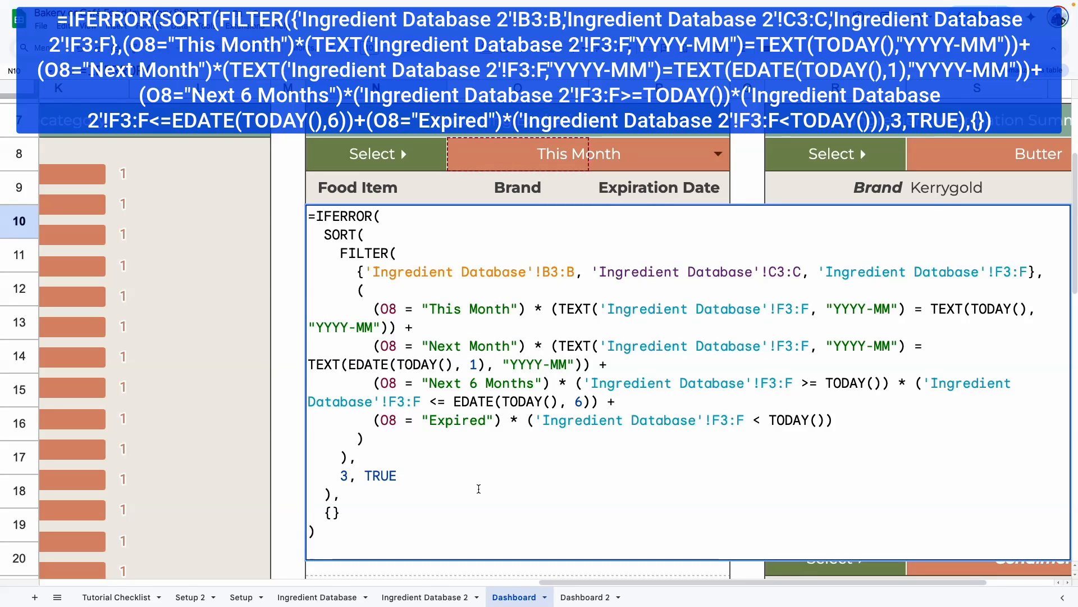
Set the Dashboard sheet's expiration filter in O8 to Expired and copy the IFERROR/SORT/FILTER formula from N10
{"action": "left_click", "coordinate": [567, 157]}
{"action": "left_click", "coordinate": [478, 180]}
{"action": "double_click", "coordinate": [430, 223]}
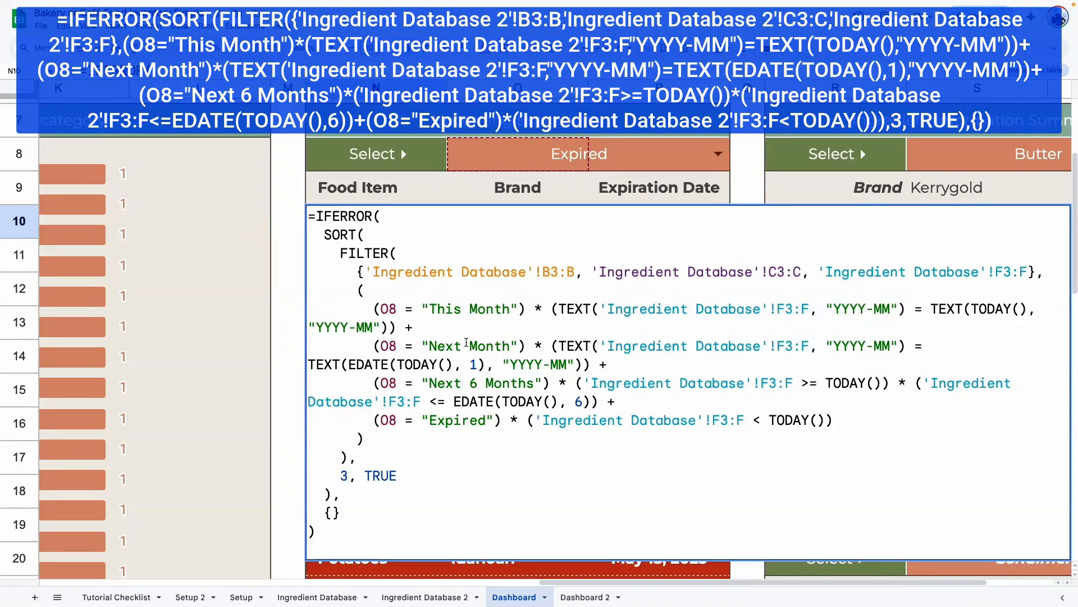
{"action": "left_click_drag", "start_coordinate": [348, 537], "coordinate": [308, 214]}
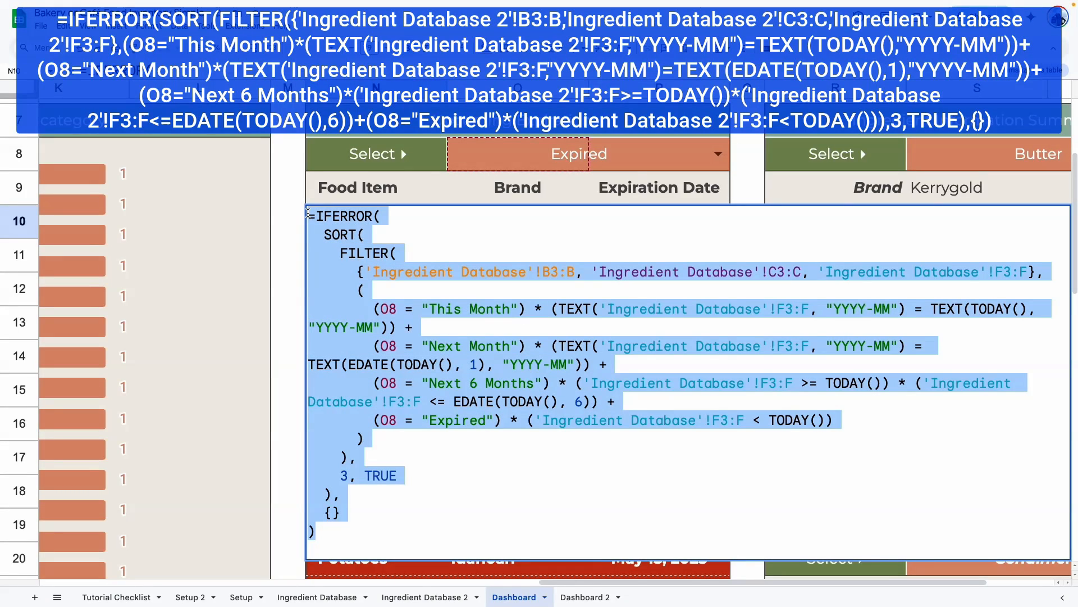
{"action": "key", "text": "Escape"}
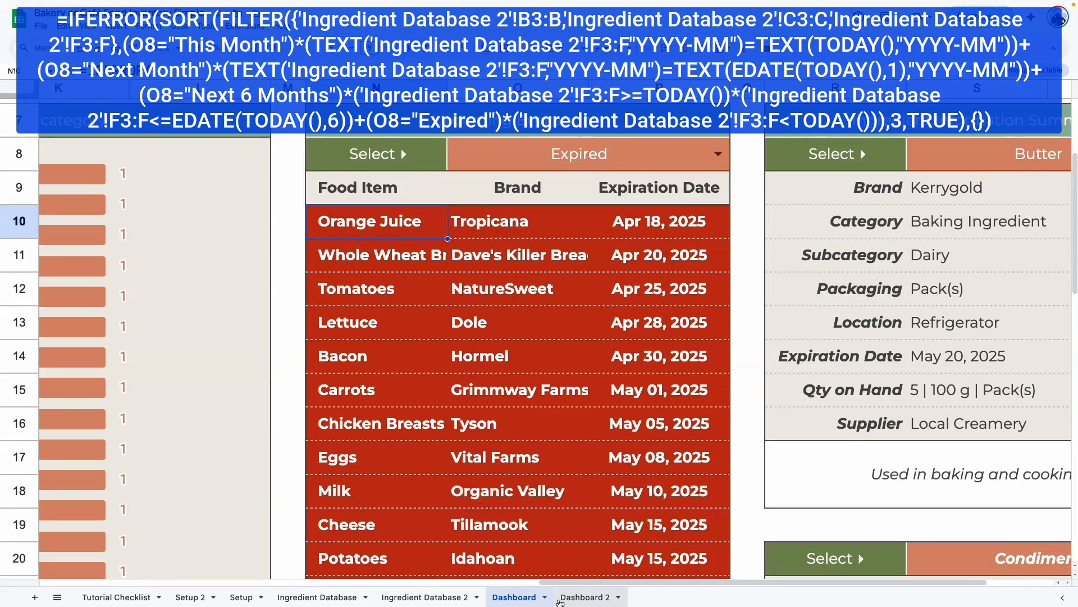
On Dashboard 2, link N9 to the Food Item header cell of Ingredient Database 2
{"action": "left_click", "coordinate": [582, 596]}
{"action": "left_click", "coordinate": [500, 403]}
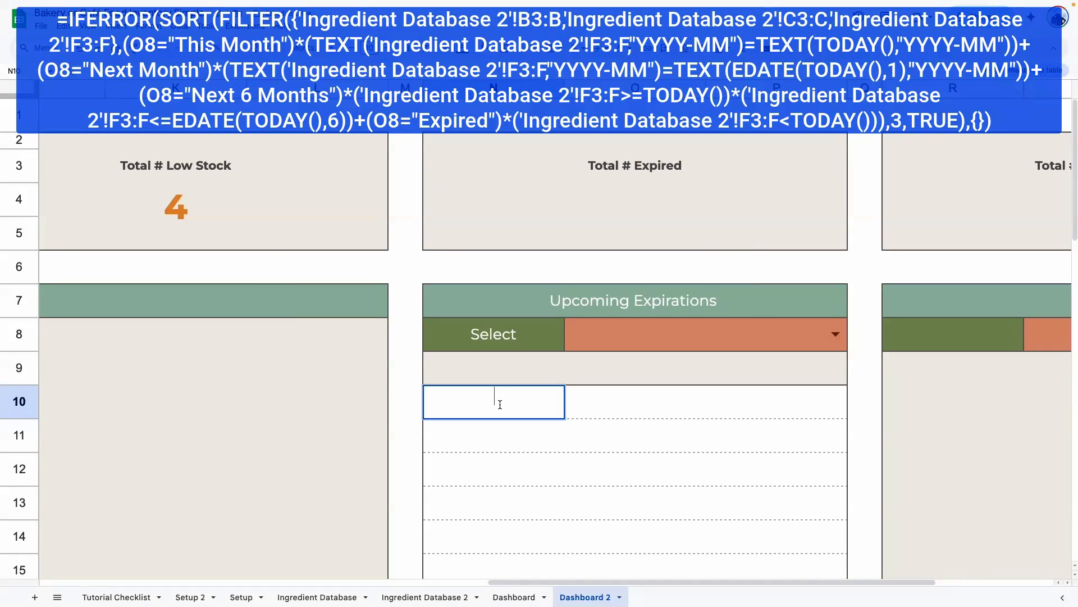
{"action": "left_click", "coordinate": [486, 369]}
{"action": "left_click", "coordinate": [609, 377]}
{"action": "left_click", "coordinate": [758, 361]}
{"action": "left_click", "coordinate": [510, 372]}
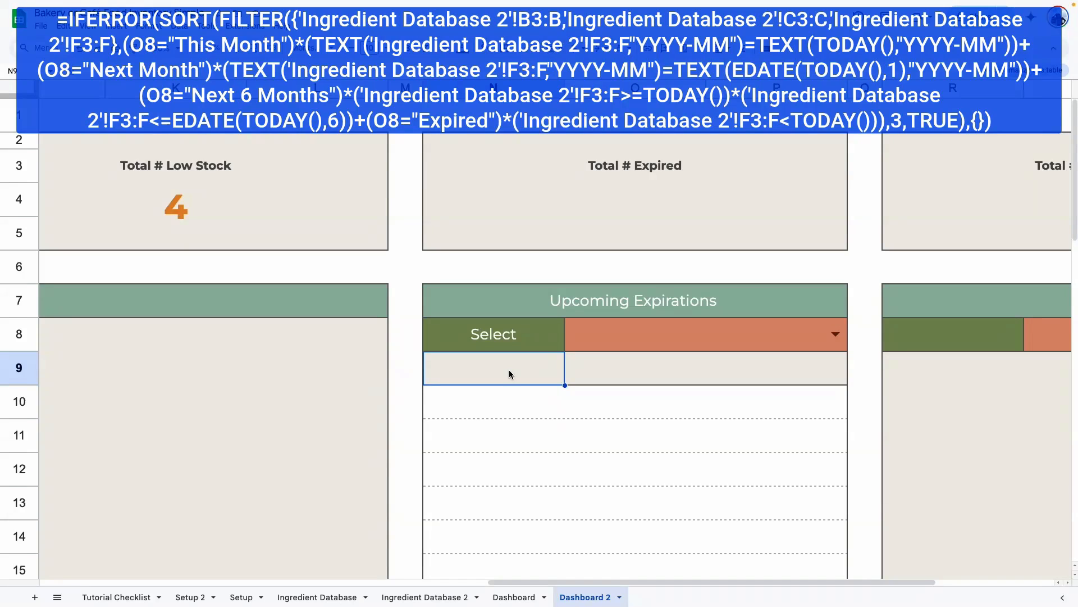
{"action": "type", "text": "="}
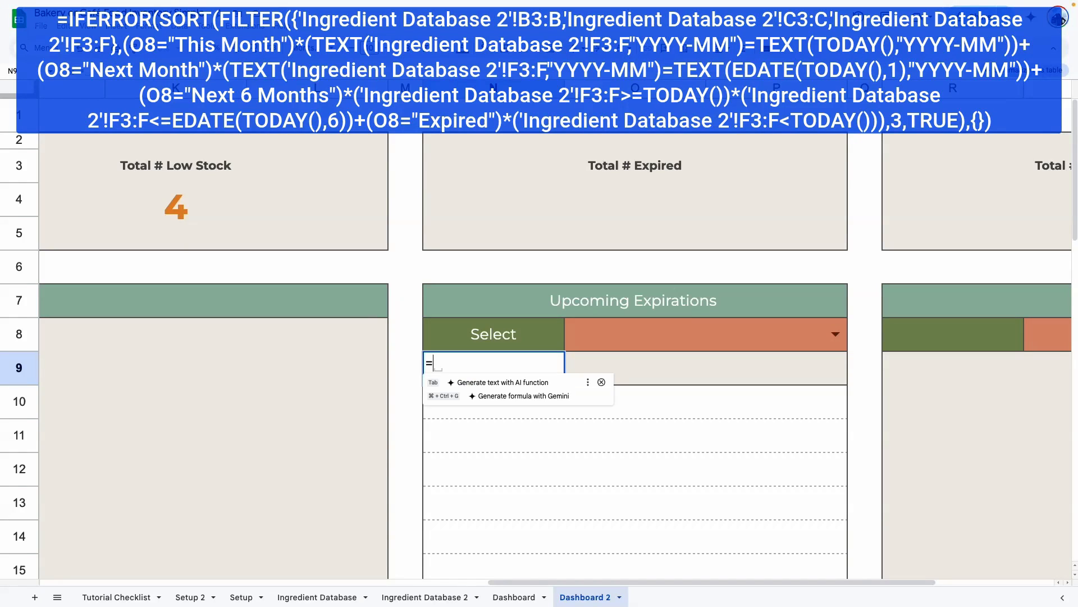
{"action": "left_click", "coordinate": [449, 597]}
{"action": "left_click_drag", "start_coordinate": [390, 583], "coordinate": [96, 582]}
{"action": "left_click", "coordinate": [162, 150]}
{"action": "key", "text": "Return"}
Link O9 on Dashboard 2 to the Brand header cell of Ingredient Database 2
{"action": "left_click", "coordinate": [592, 368]}
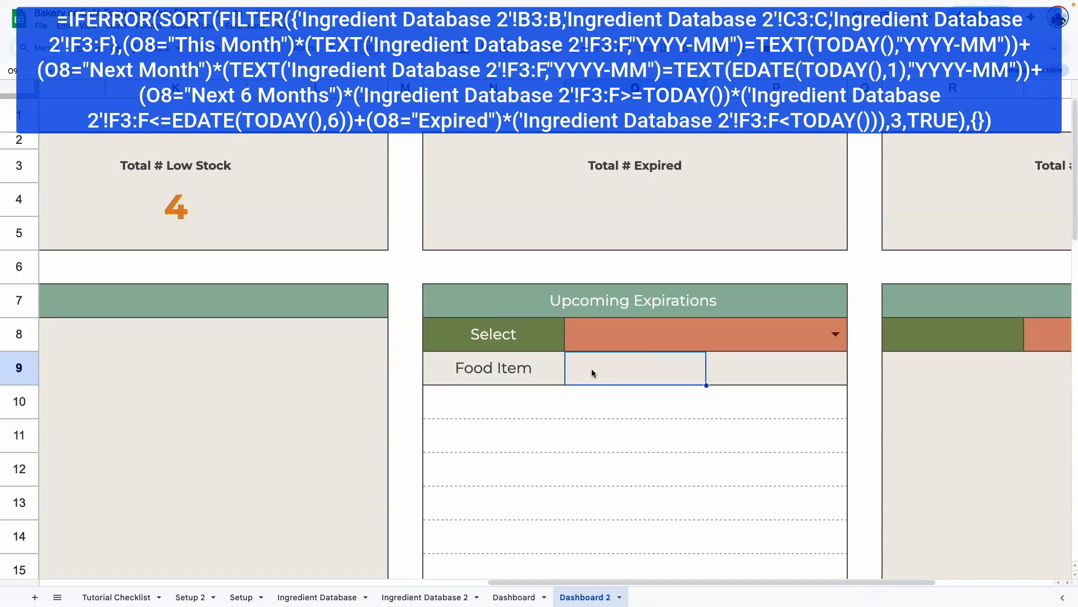
{"action": "type", "text": "="}
{"action": "left_click", "coordinate": [426, 597]}
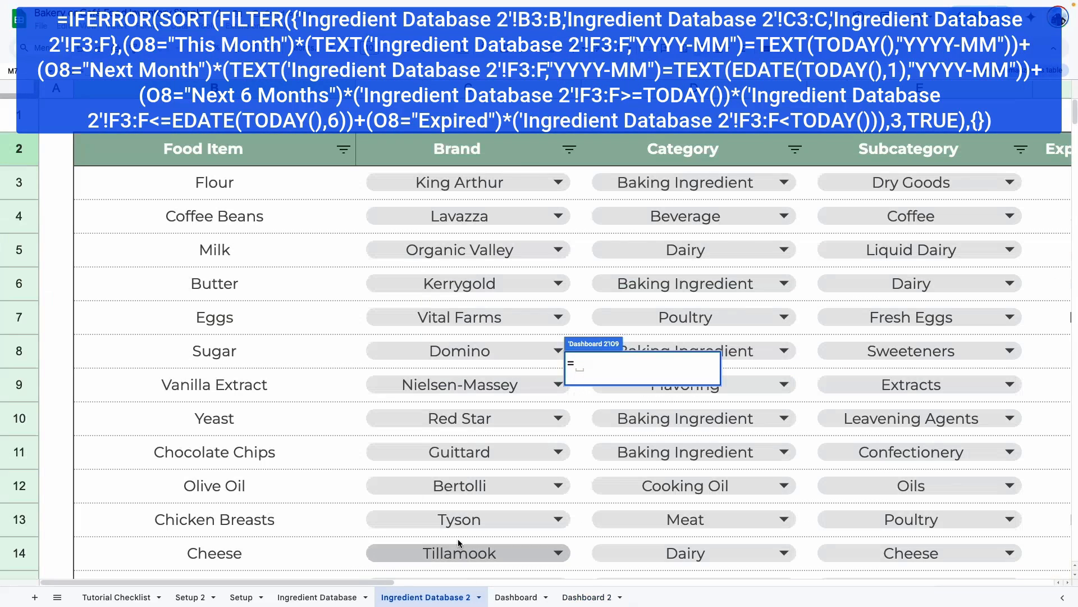
{"action": "left_click", "coordinate": [517, 163]}
{"action": "key", "text": "Tab"}
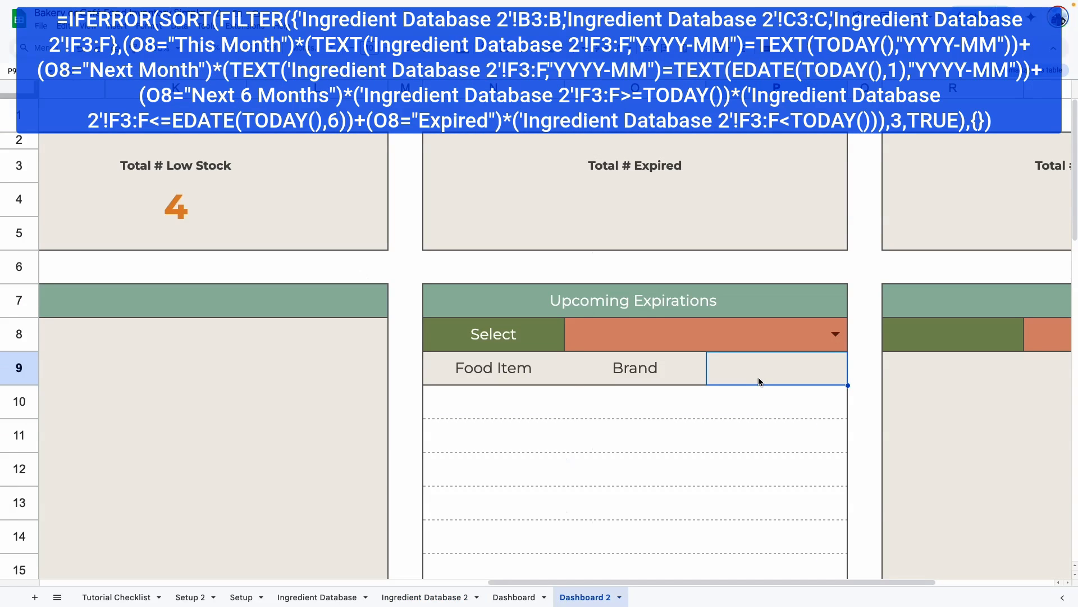
Link P9 to the Expiration Date header in F2 of Ingredient Database 2 and bold the headers in N9:P9
{"action": "type", "text": "="}
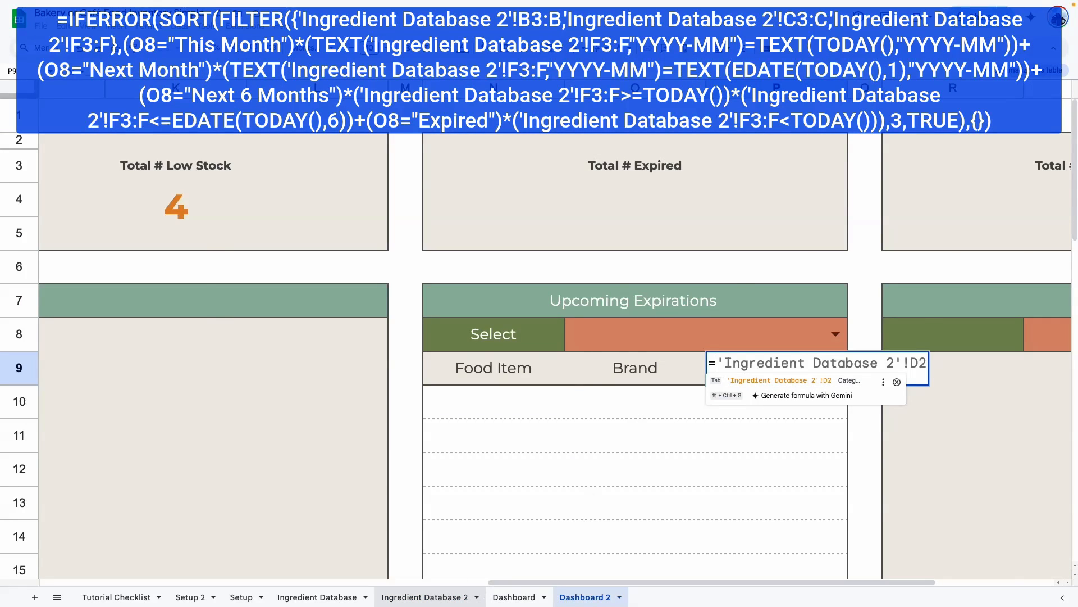
{"action": "left_click", "coordinate": [426, 597]}
{"action": "scroll", "coordinate": [476, 281], "scroll_direction": "right", "scroll_amount": 3}
{"action": "left_click", "coordinate": [477, 144]}
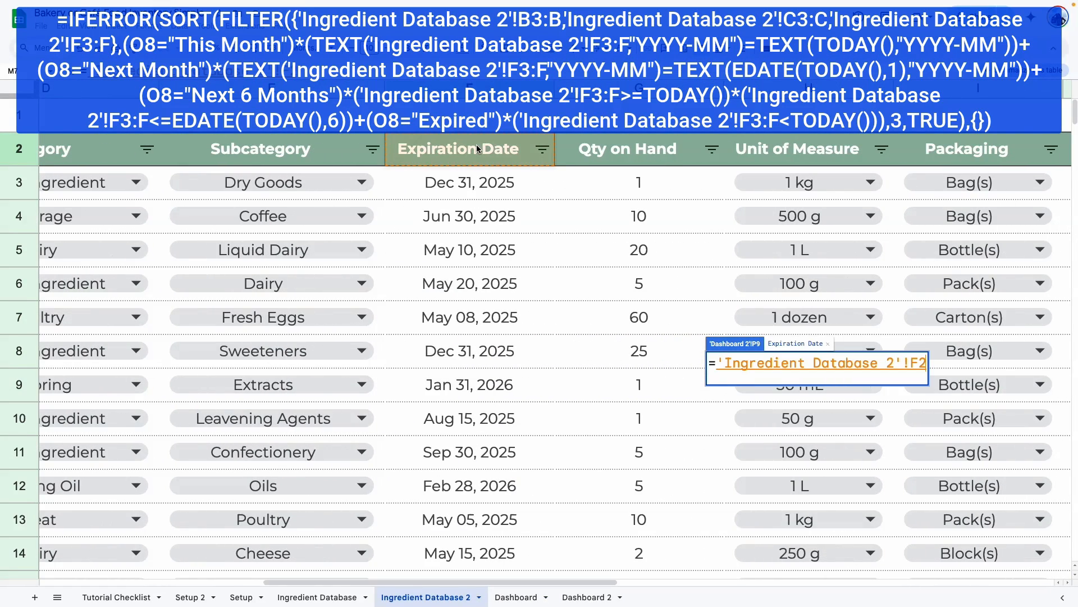
{"action": "key", "text": "Return"}
{"action": "left_click_drag", "start_coordinate": [494, 368], "coordinate": [798, 370]}
Paste the copied IFERROR/SORT/FILTER formula into N10 and change its B3:B, C3:C and F3:F source ranges to Ingredient Database 2
{"action": "double_click", "coordinate": [484, 402]}
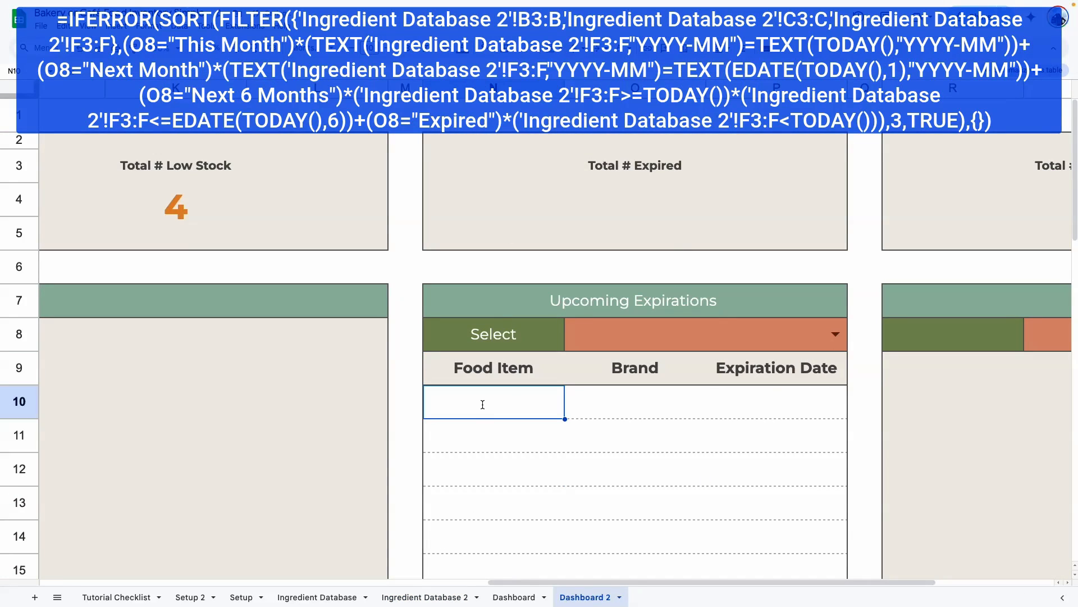
{"action": "key", "text": "ctrl+v"}
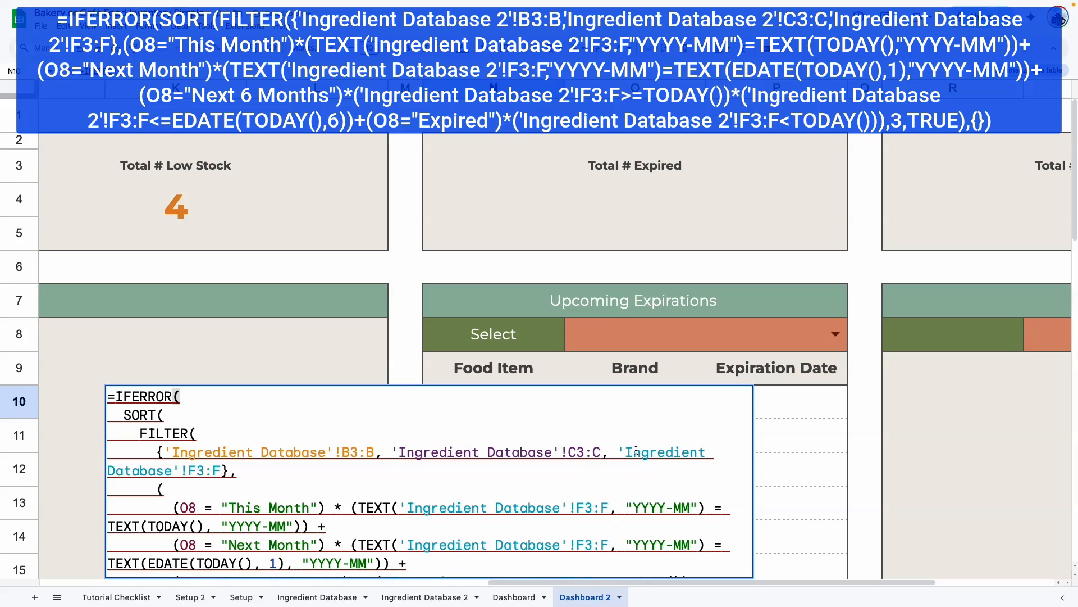
{"action": "left_click", "coordinate": [329, 452]}
{"action": "type", "text": "2"}
{"action": "left_click", "coordinate": [569, 452]}
{"action": "type", "text": "2"}
{"action": "left_click", "coordinate": [171, 470]}
{"action": "type", "text": "2"}
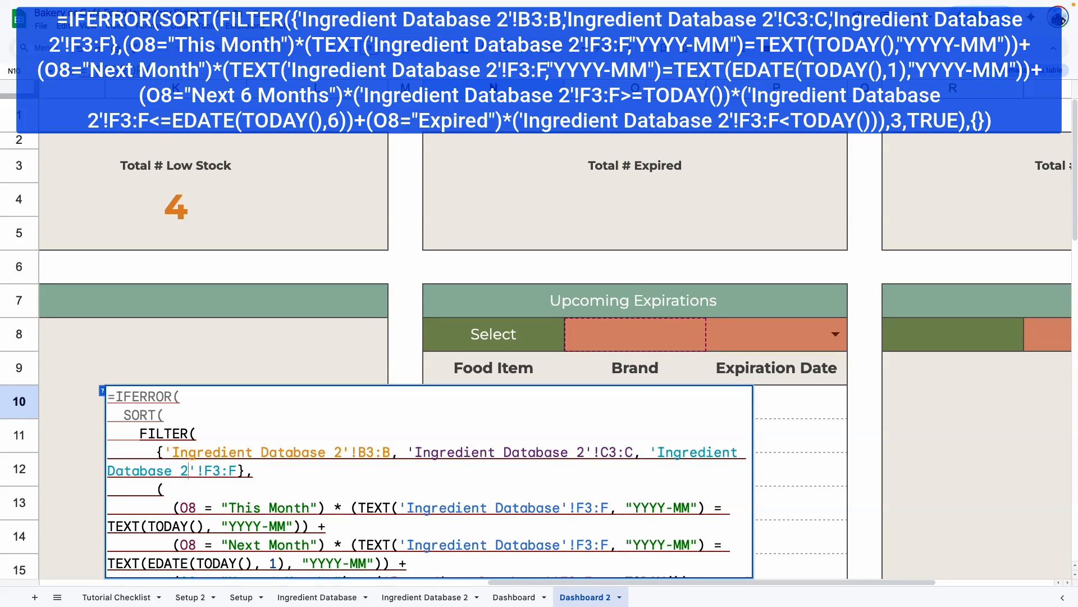
Change the sheet references in the formula's date conditions to Ingredient Database 2 and enter the formula in N10
{"action": "left_click", "coordinate": [561, 508]}
{"action": "type", "text": "2"}
{"action": "left_click", "coordinate": [561, 545]}
{"action": "type", "text": "2"}
{"action": "scroll", "coordinate": [700, 472], "scroll_direction": "down", "scroll_amount": 5}
{"action": "left_click", "coordinate": [855, 312]}
{"action": "type", "text": "2"}
{"action": "left_click", "coordinate": [596, 330]}
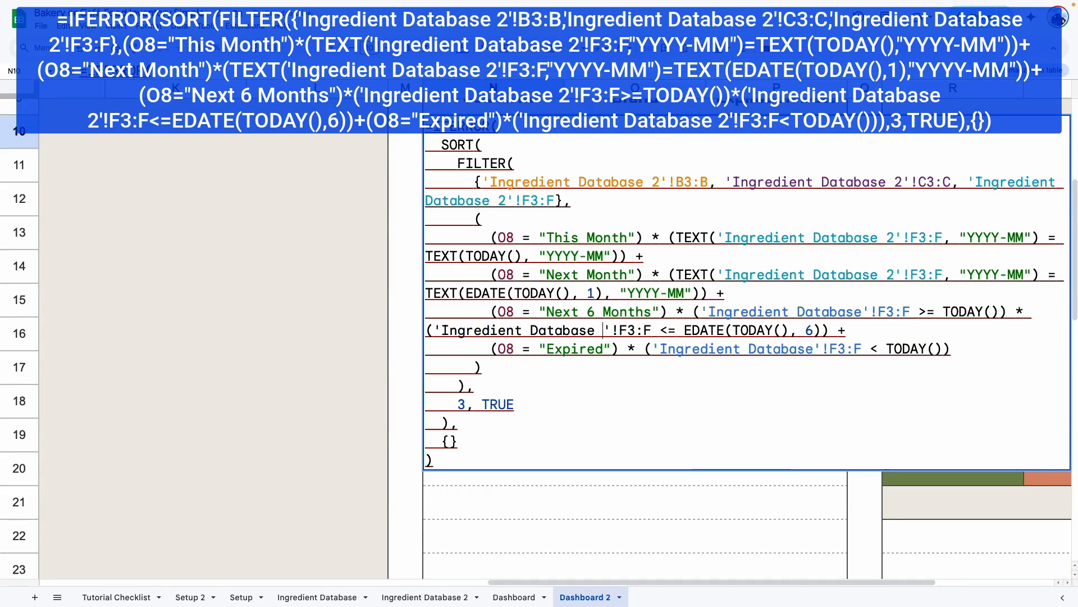
{"action": "key", "text": "Return"}
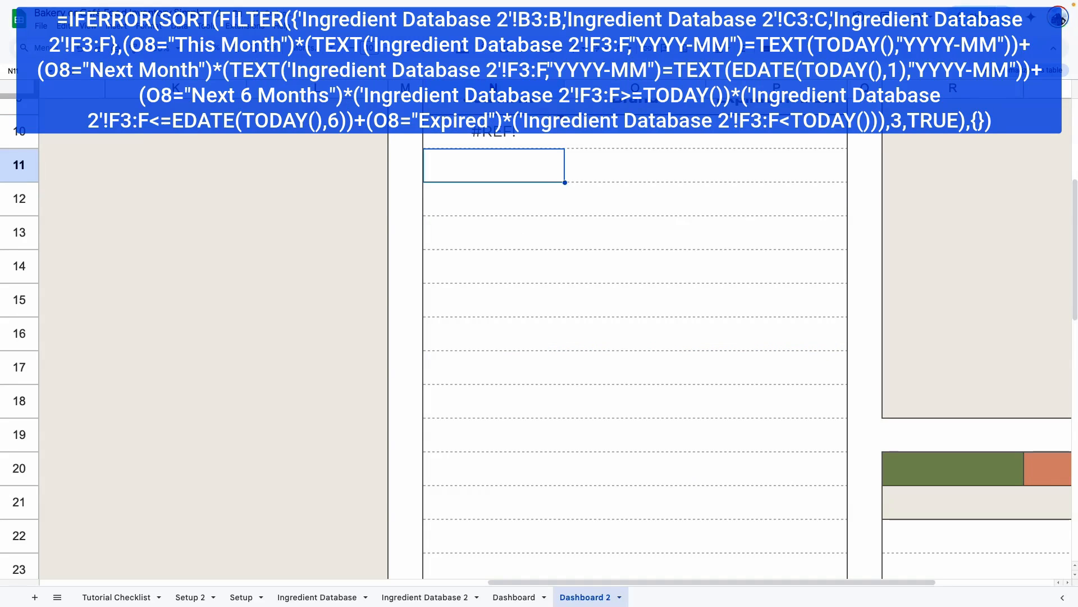
Set the Upcoming Expirations filter in O8 to Expired and check the items listed below it
{"action": "left_click", "coordinate": [559, 313]}
{"action": "scroll", "coordinate": [553, 287], "scroll_direction": "up", "scroll_amount": 2}
{"action": "scroll", "coordinate": [595, 214], "scroll_direction": "up", "scroll_amount": 2}
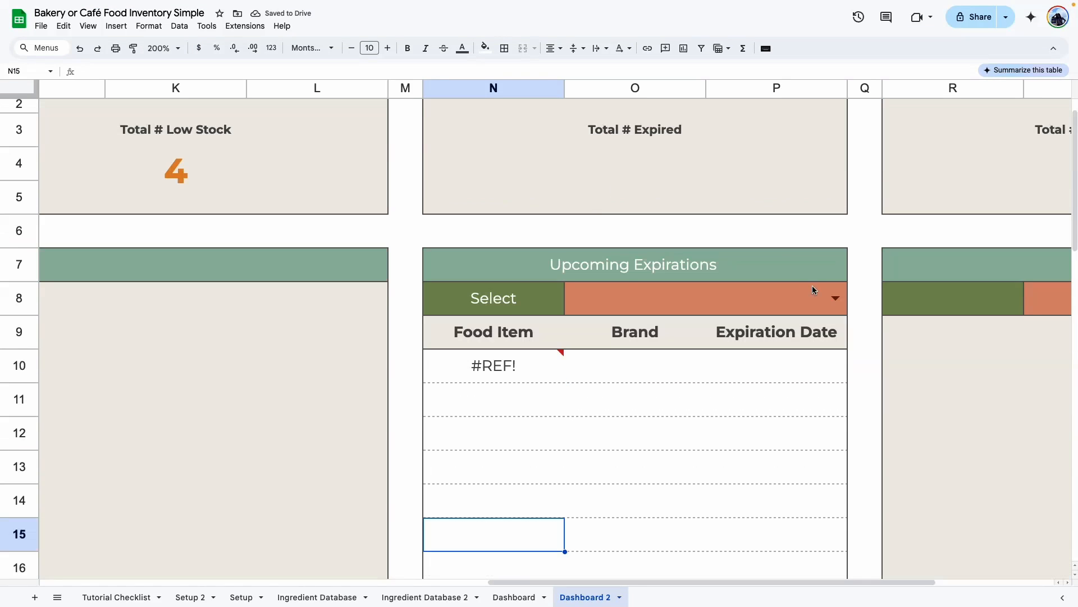
{"action": "left_click", "coordinate": [836, 298]}
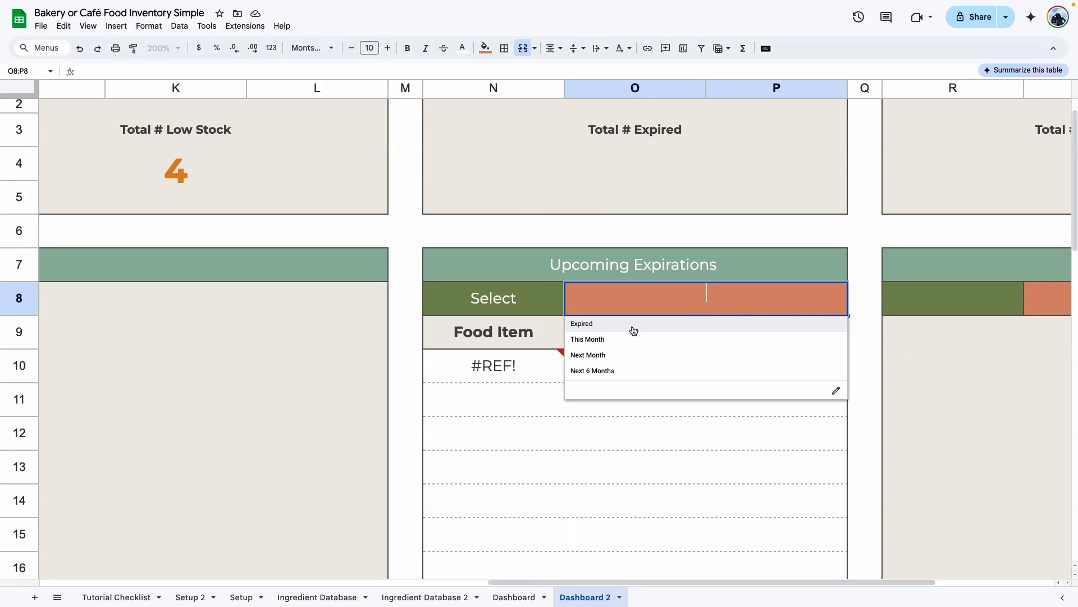
{"action": "left_click", "coordinate": [627, 323]}
{"action": "left_click", "coordinate": [556, 449]}
{"action": "scroll", "coordinate": [505, 393], "scroll_direction": "down", "scroll_amount": 3}
Set the sheet zoom to 100% and the text wrapping of N10:P44 to clip
{"action": "left_click", "coordinate": [162, 49]}
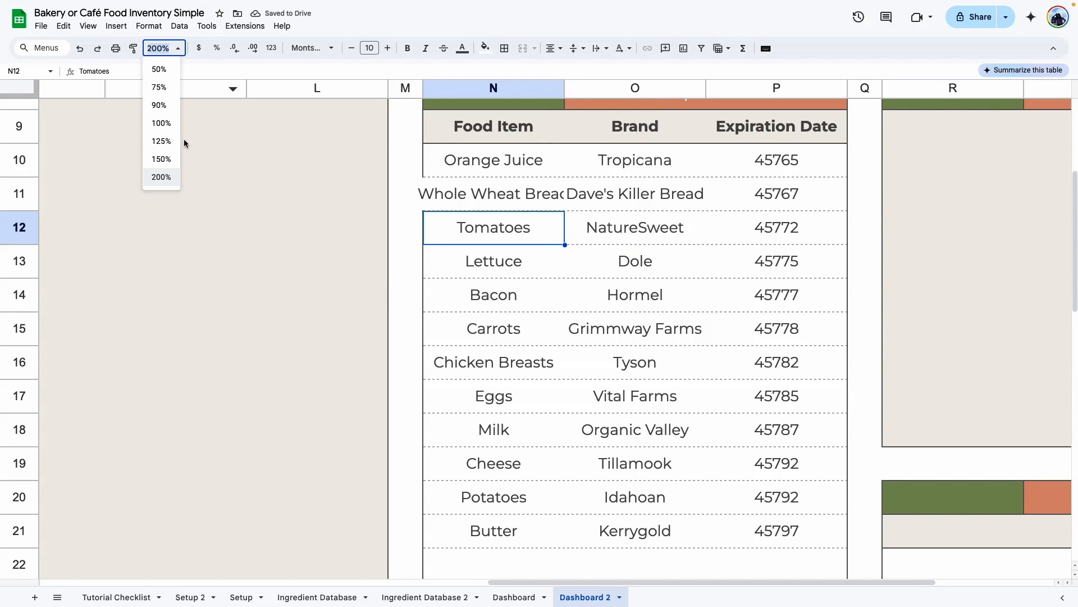
{"action": "left_click", "coordinate": [169, 123]}
{"action": "left_click_drag", "start_coordinate": [631, 236], "coordinate": [794, 523]}
{"action": "scroll", "coordinate": [696, 273], "scroll_direction": "up", "scroll_amount": 6}
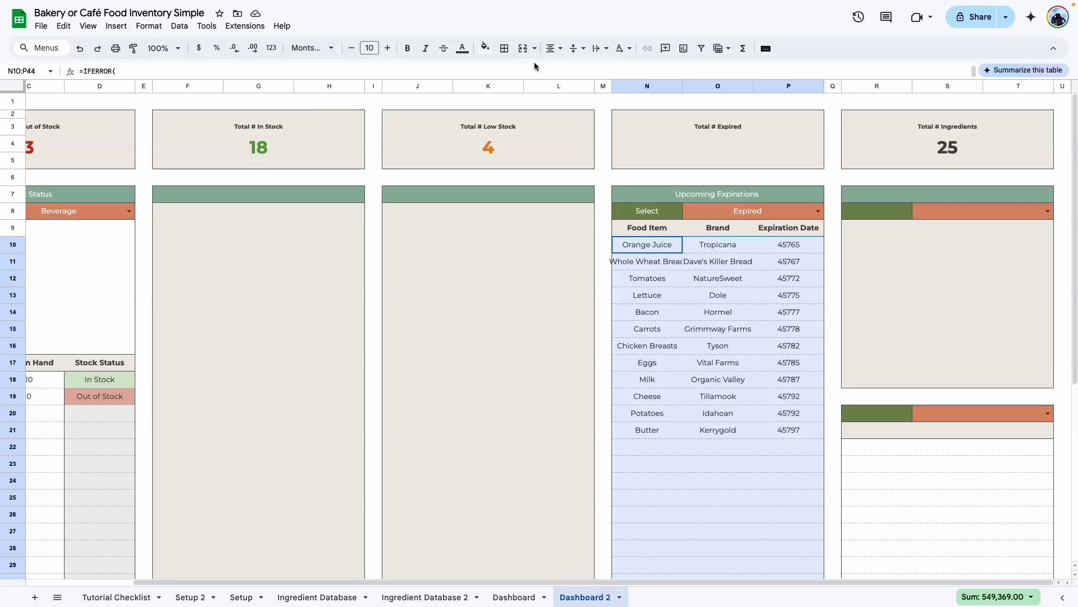
{"action": "left_click", "coordinate": [599, 48]}
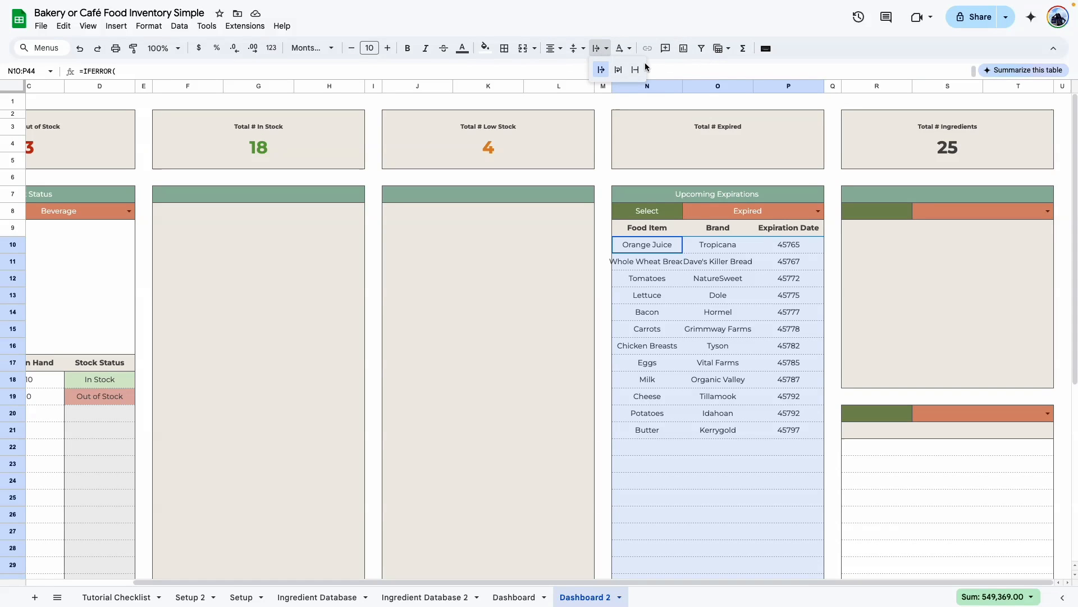
{"action": "left_click", "coordinate": [636, 72]}
{"action": "left_click", "coordinate": [652, 363]}
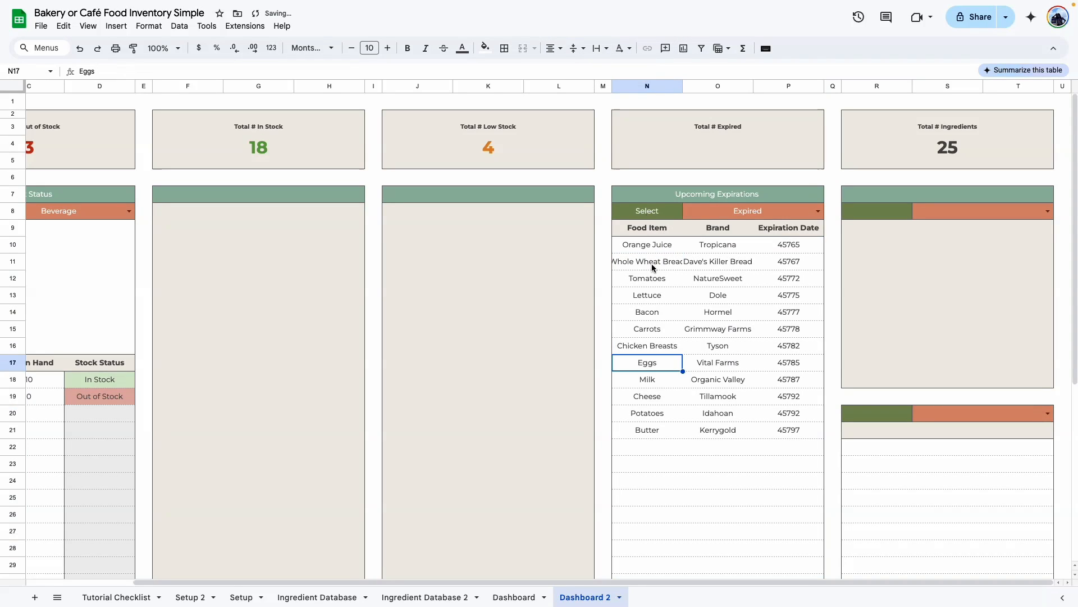
Left-align the food item names in N10:N44
{"action": "left_click_drag", "start_coordinate": [651, 250], "coordinate": [672, 528]}
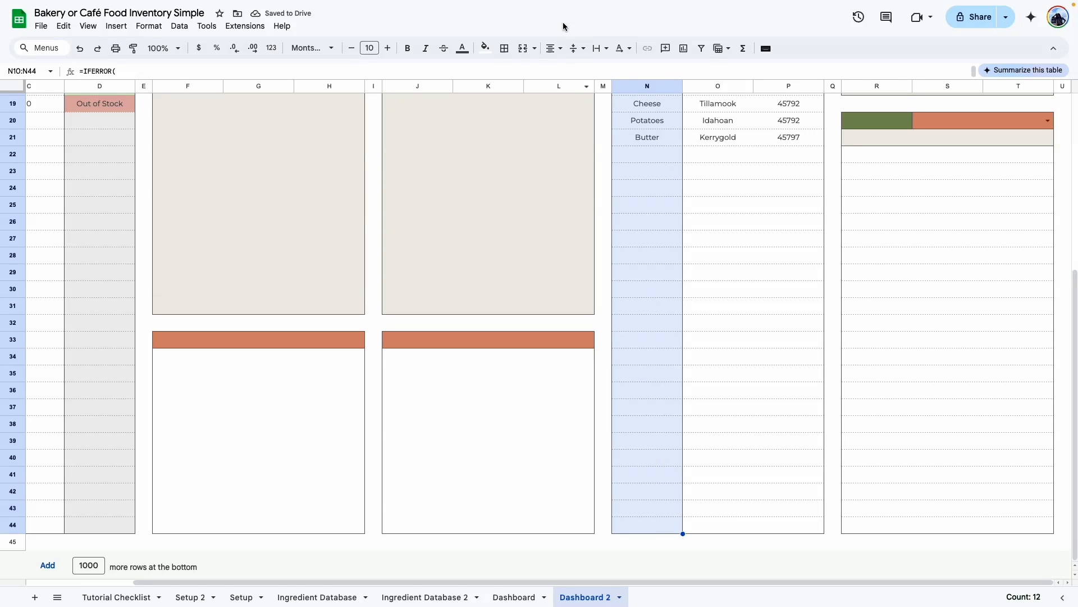
{"action": "left_click", "coordinate": [553, 55]}
{"action": "left_click", "coordinate": [552, 71]}
{"action": "left_click", "coordinate": [715, 273]}
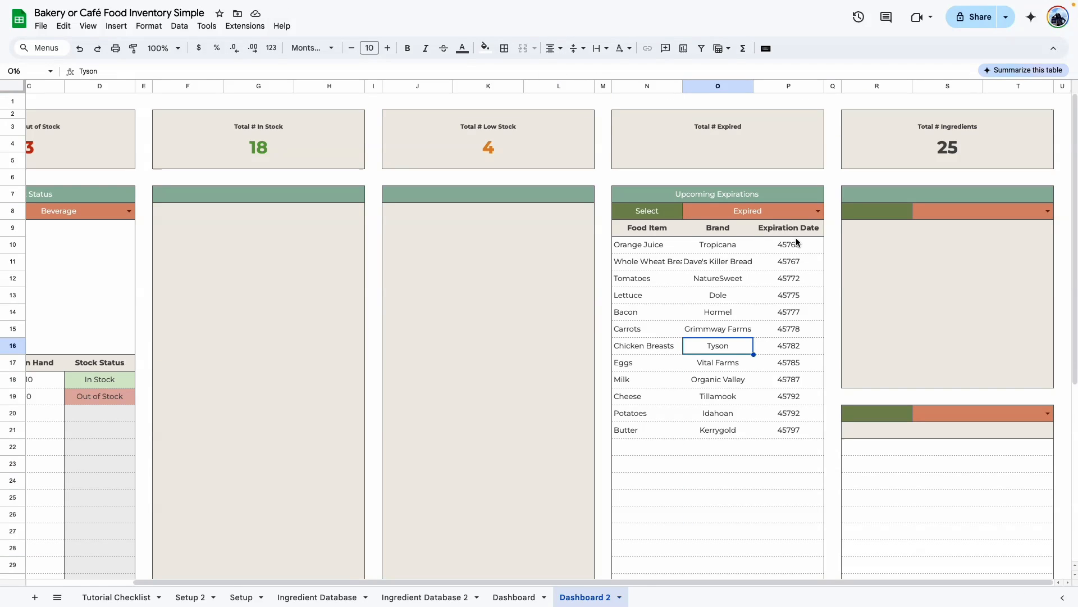
Format the expiration dates in P10:P44 with the month-day-year date format, as in Apr 18, 2025
{"action": "left_click_drag", "start_coordinate": [797, 244], "coordinate": [803, 526]}
{"action": "scroll", "coordinate": [803, 526], "scroll_direction": "up", "scroll_amount": 6}
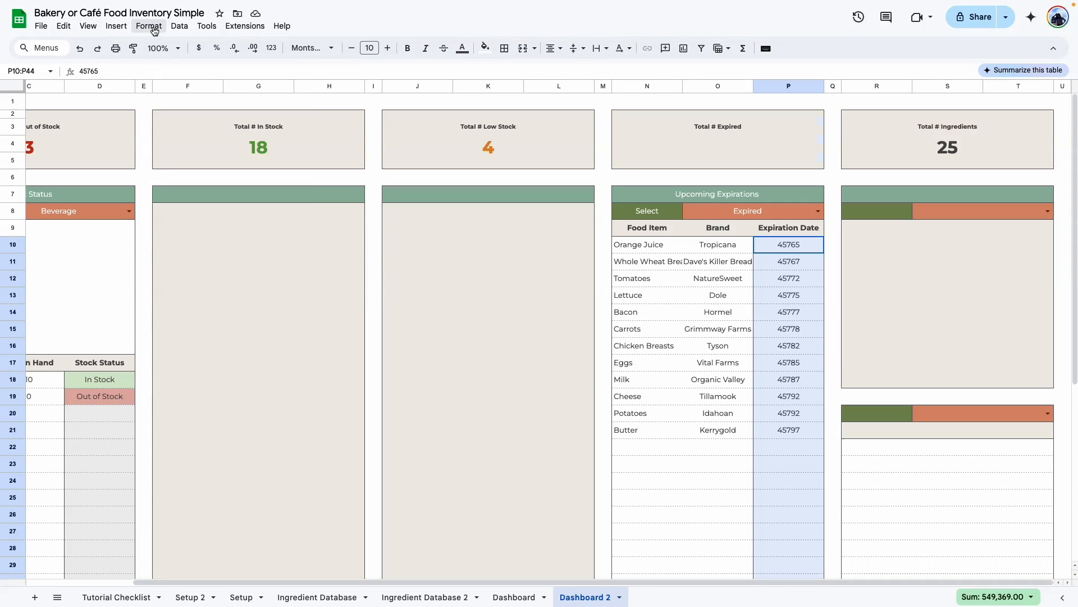
{"action": "left_click", "coordinate": [155, 27]}
{"action": "mouse_move", "coordinate": [167, 71]}
{"action": "left_click", "coordinate": [385, 348]}
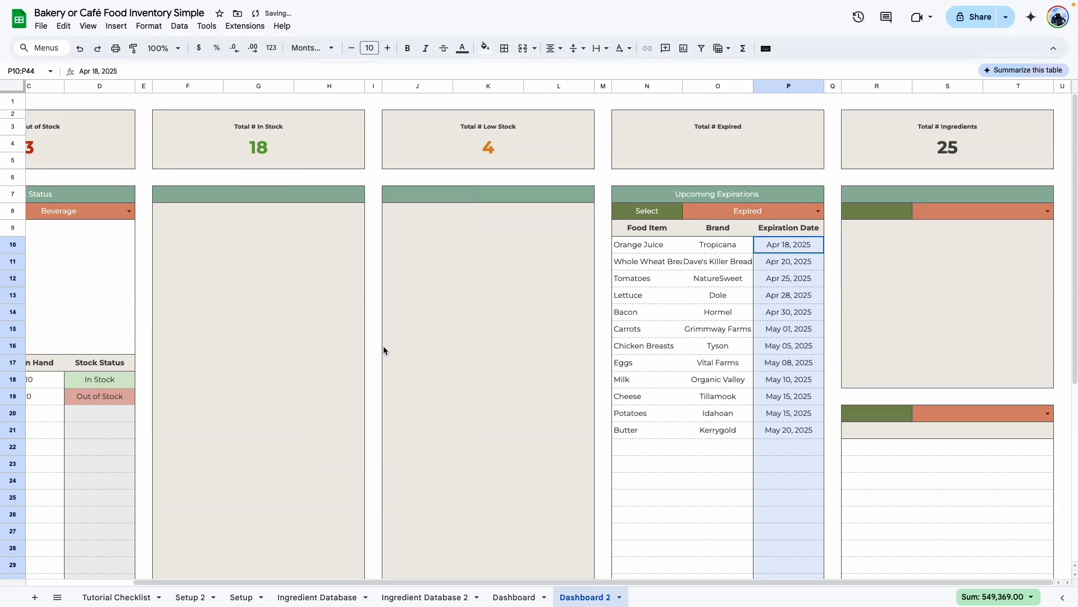
{"action": "left_click", "coordinate": [742, 498]}
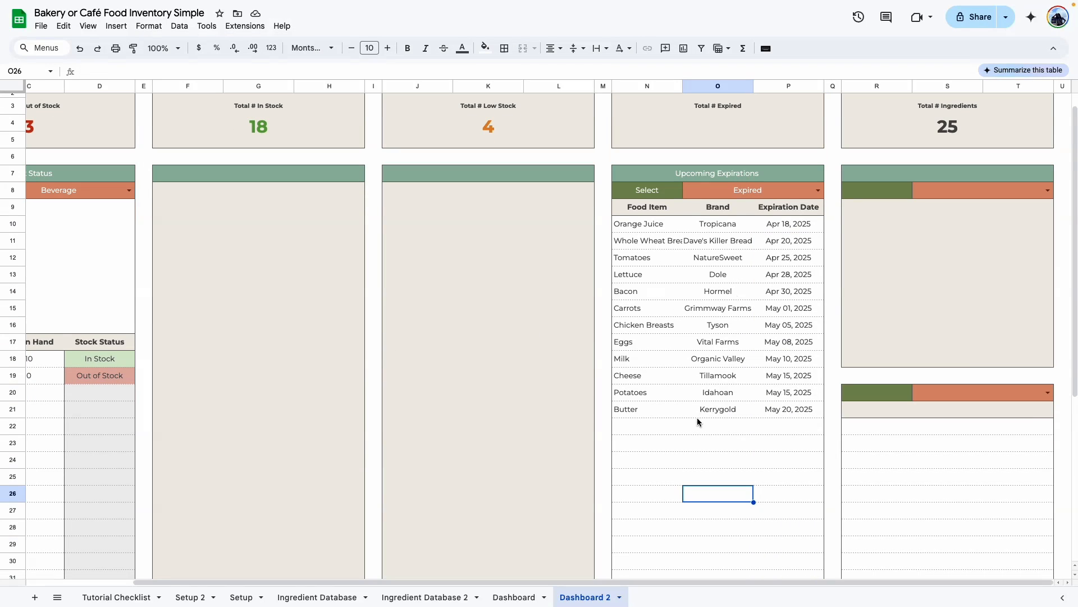
{"action": "left_click", "coordinate": [699, 425]}
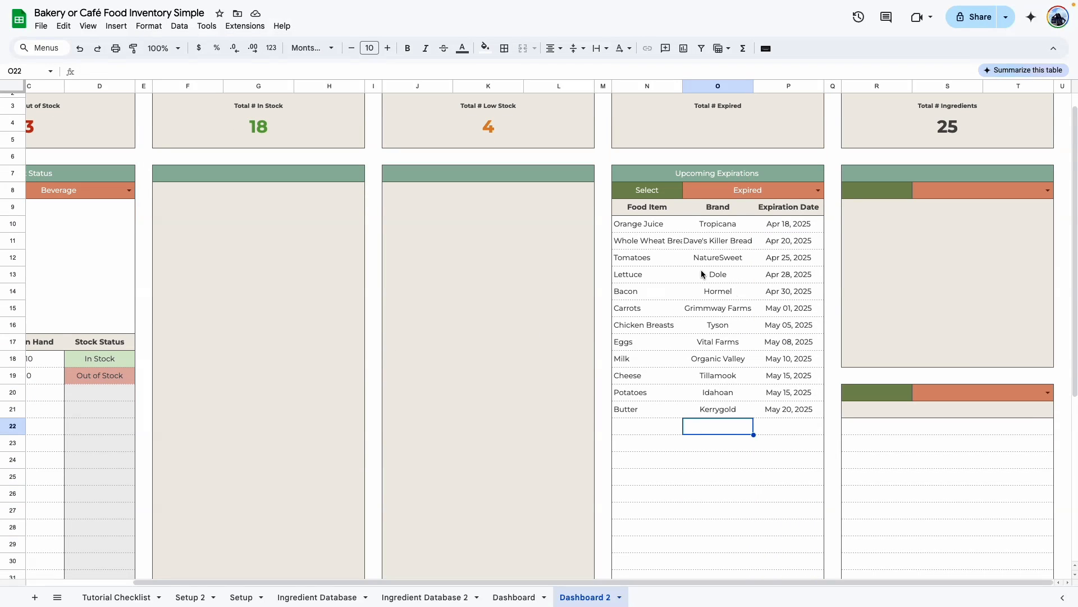
Set the expiration filter in O8 to This Month and check the listed expiration dates
{"action": "left_click", "coordinate": [819, 191]}
{"action": "left_click", "coordinate": [703, 222]}
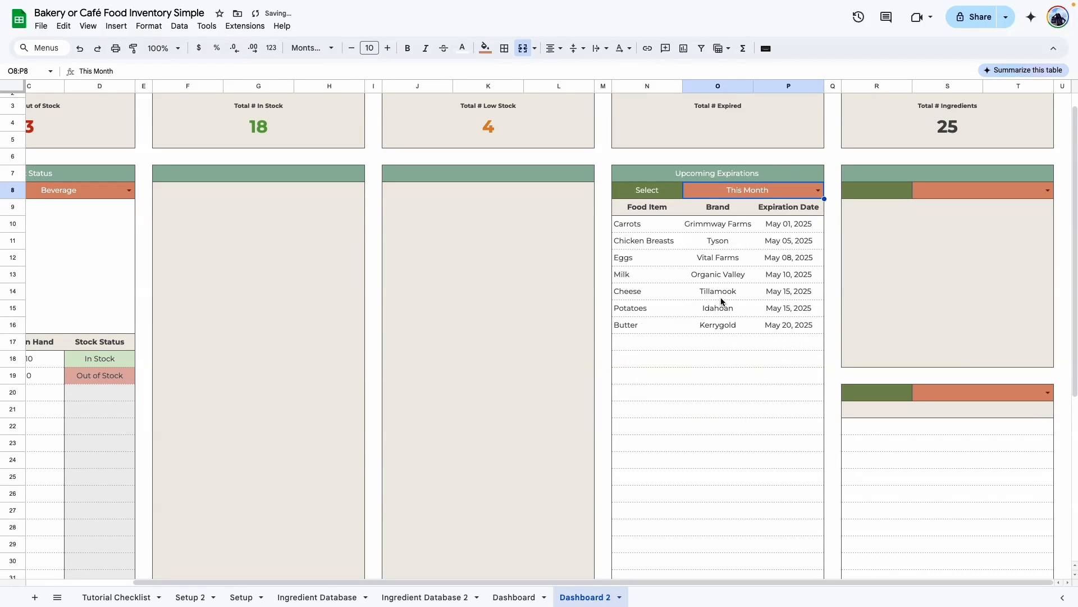
{"action": "left_click", "coordinate": [787, 324]}
{"action": "left_click_drag", "start_coordinate": [779, 227], "coordinate": [793, 318]}
{"action": "left_click", "coordinate": [789, 359]}
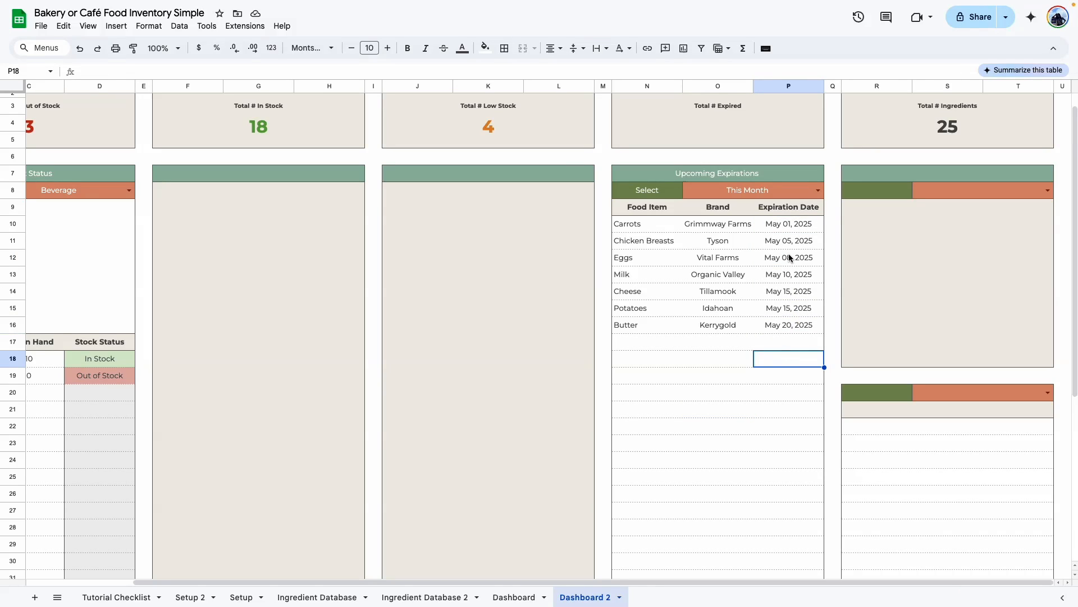
Set the expiration filter in O8 to Next 6 Months and left-align the Food Item header in N9
{"action": "left_click", "coordinate": [809, 190]}
{"action": "left_click", "coordinate": [753, 251]}
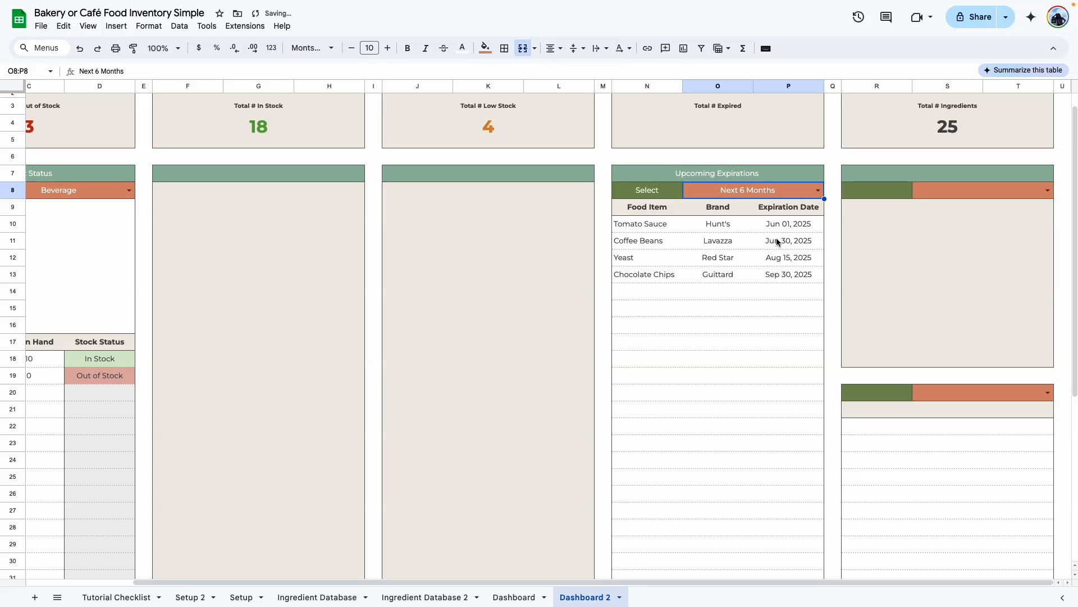
{"action": "left_click", "coordinate": [674, 302]}
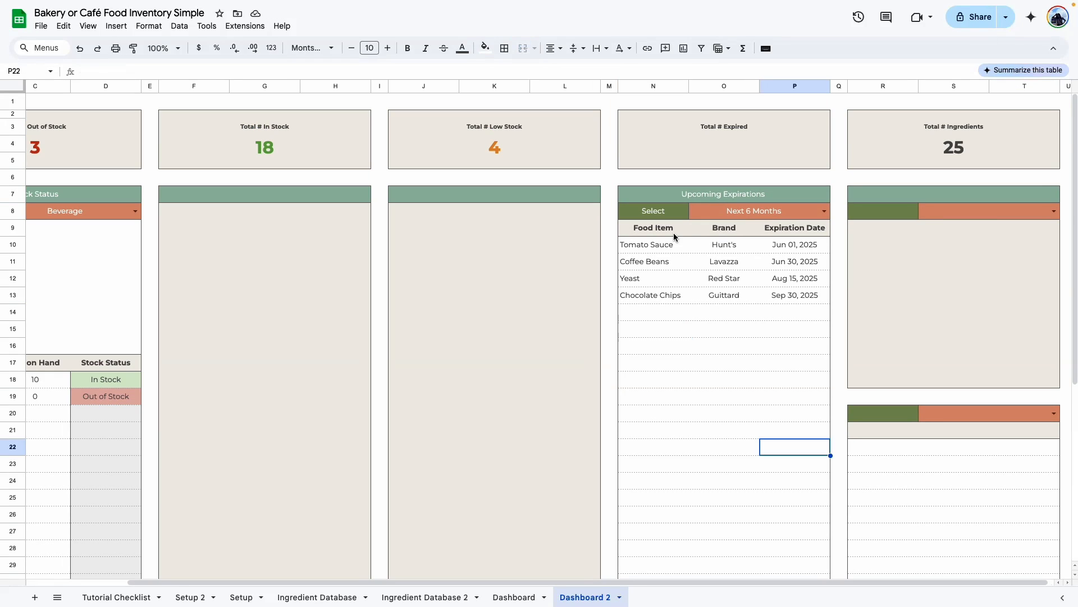
{"action": "left_click", "coordinate": [673, 231]}
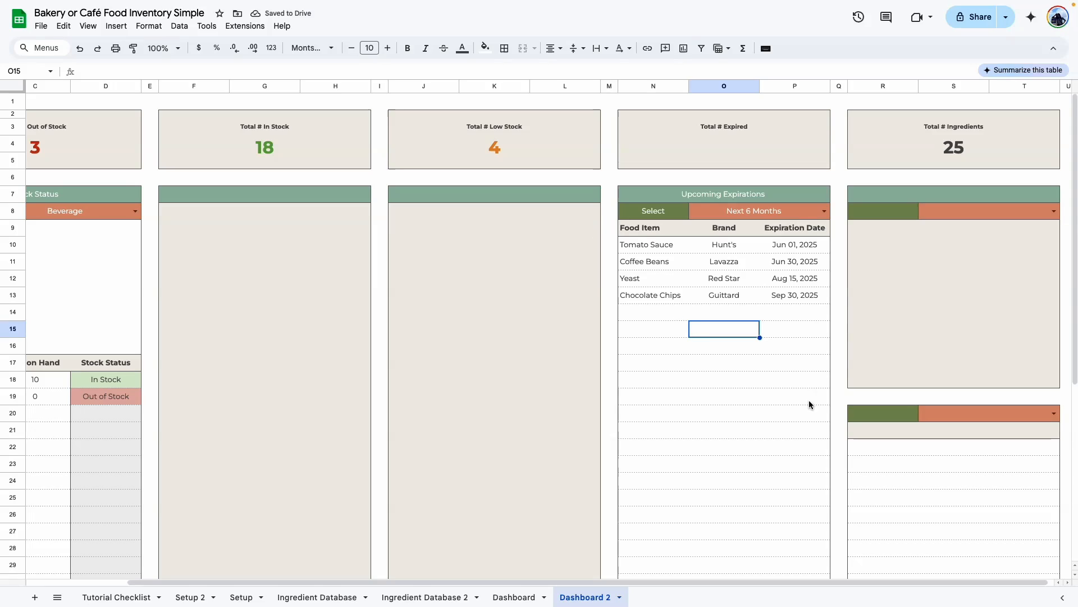
Open the conditional formatting rule for N10:P44 on the Dashboard sheet and copy its formula =AND($P10 < TODAY(), $P10 <> "")
{"action": "left_click", "coordinate": [511, 596]}
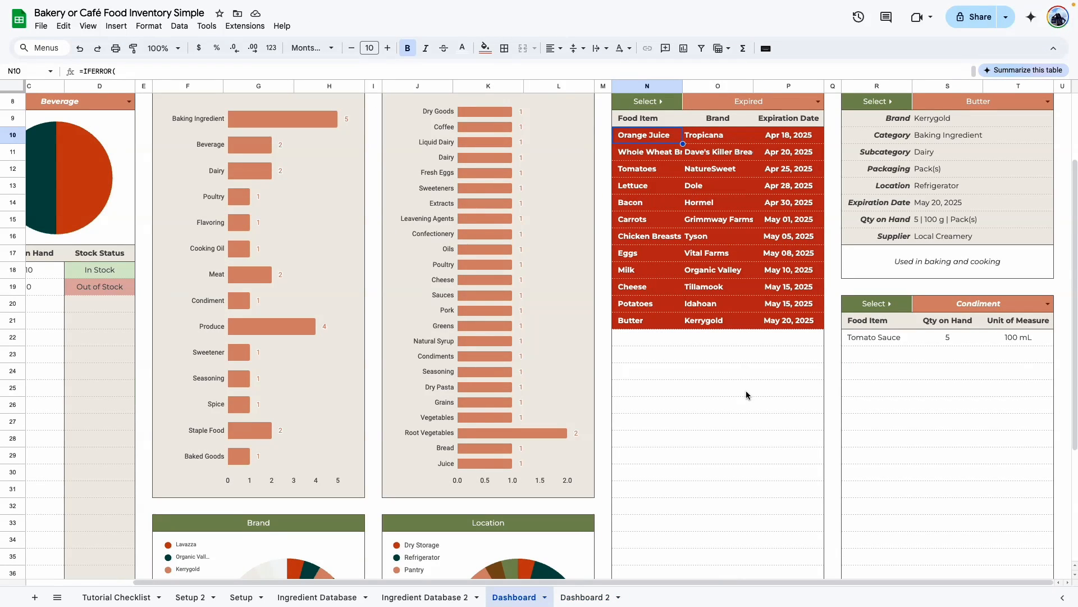
{"action": "left_click", "coordinate": [749, 408]}
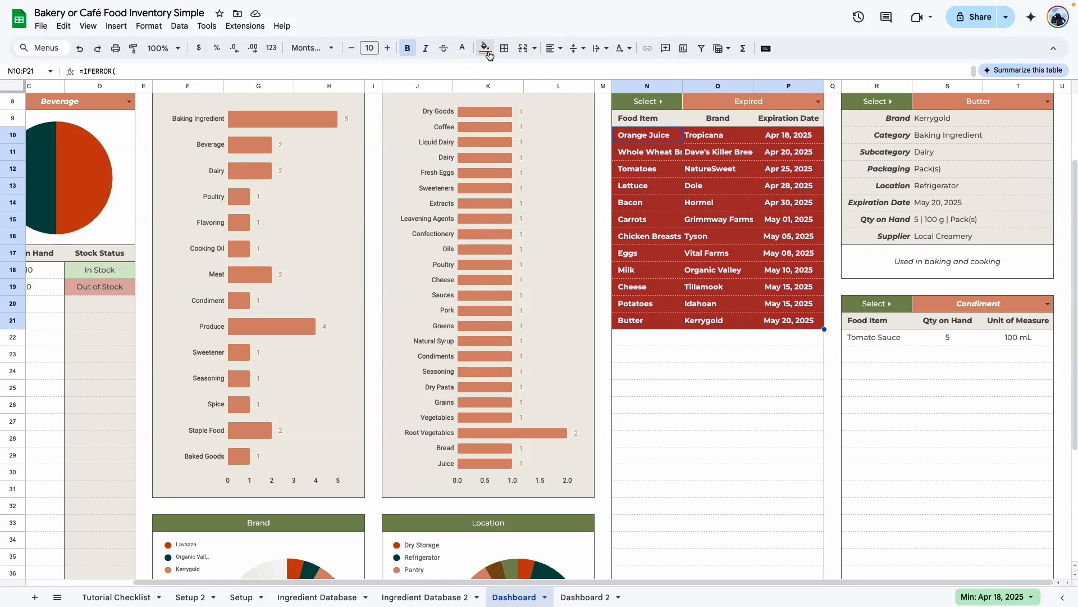
{"action": "left_click", "coordinate": [485, 48]}
{"action": "left_click", "coordinate": [548, 263]}
{"action": "left_click", "coordinate": [949, 93]}
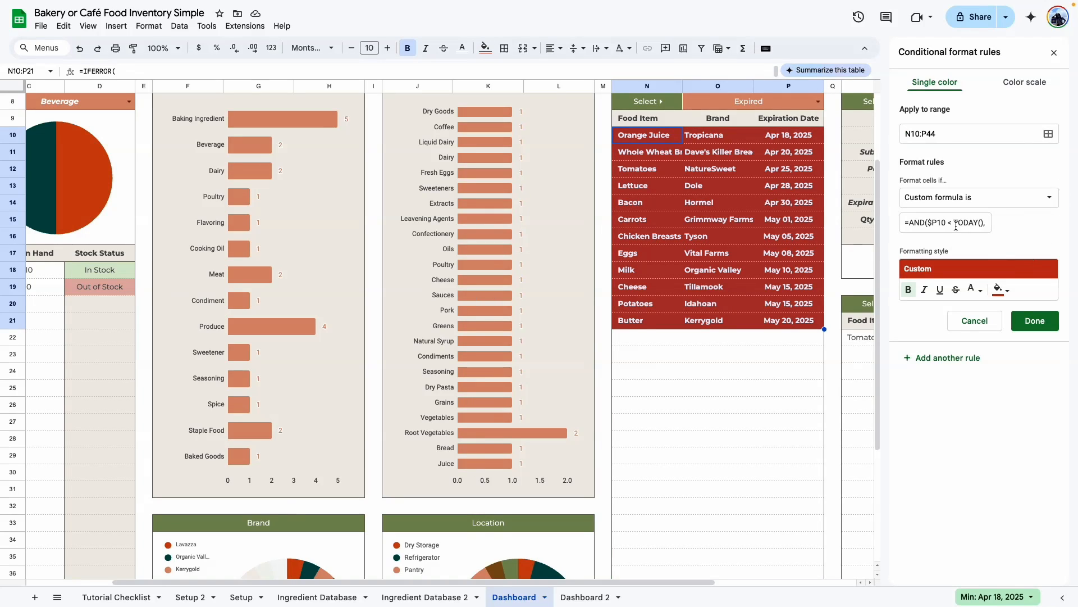
{"action": "triple_click", "coordinate": [956, 221]}
{"action": "key", "text": "ctrl+c"}
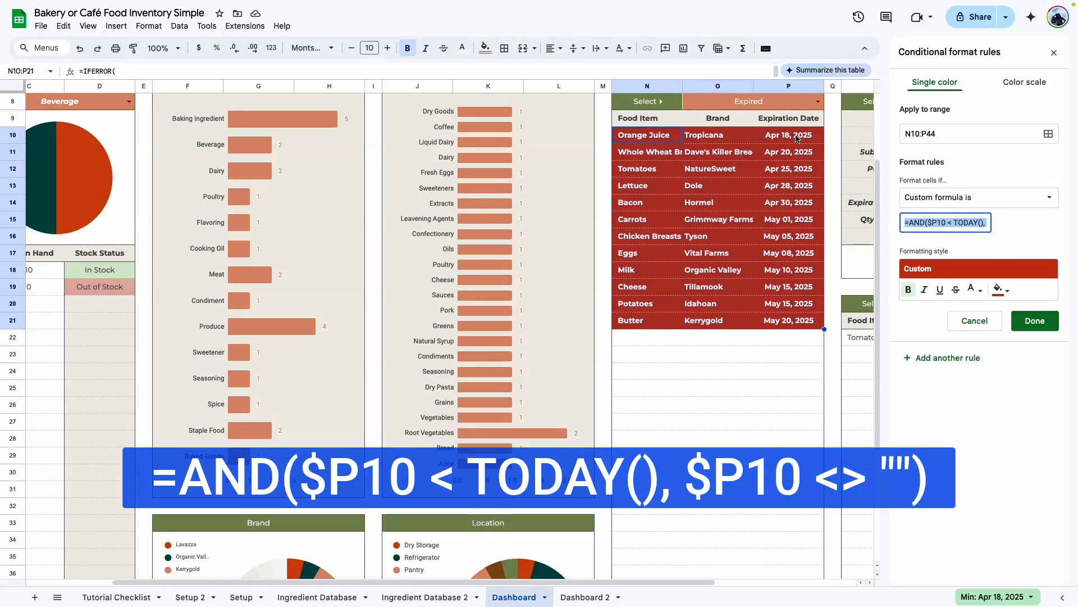
Add a conditional formatting rule to N10:P44 on Dashboard 2 with the custom formula =AND($P10 < TODAY(), $P10 <> "") and a light red fill
{"action": "left_click", "coordinate": [817, 140]}
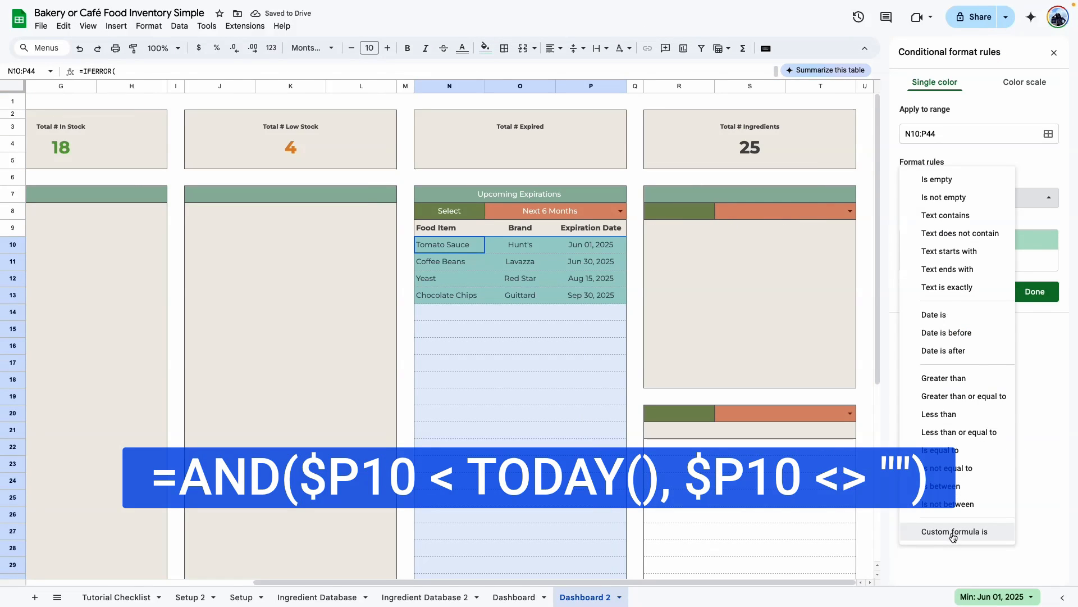
{"action": "left_click", "coordinate": [955, 531]}
{"action": "left_click", "coordinate": [935, 224]}
{"action": "key", "text": "ctrl+v"}
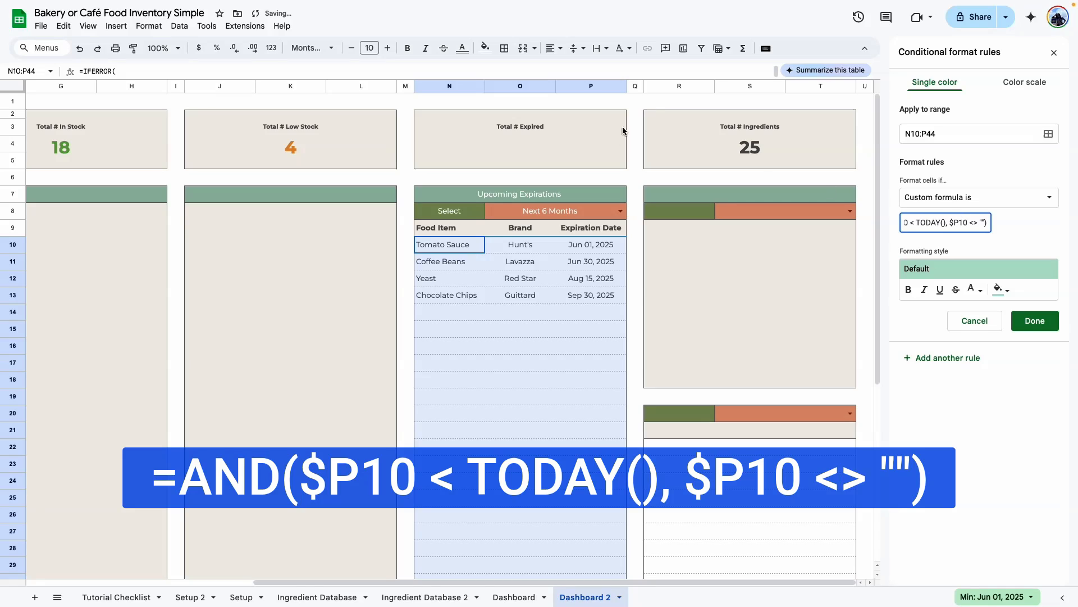
{"action": "left_click", "coordinate": [587, 245]}
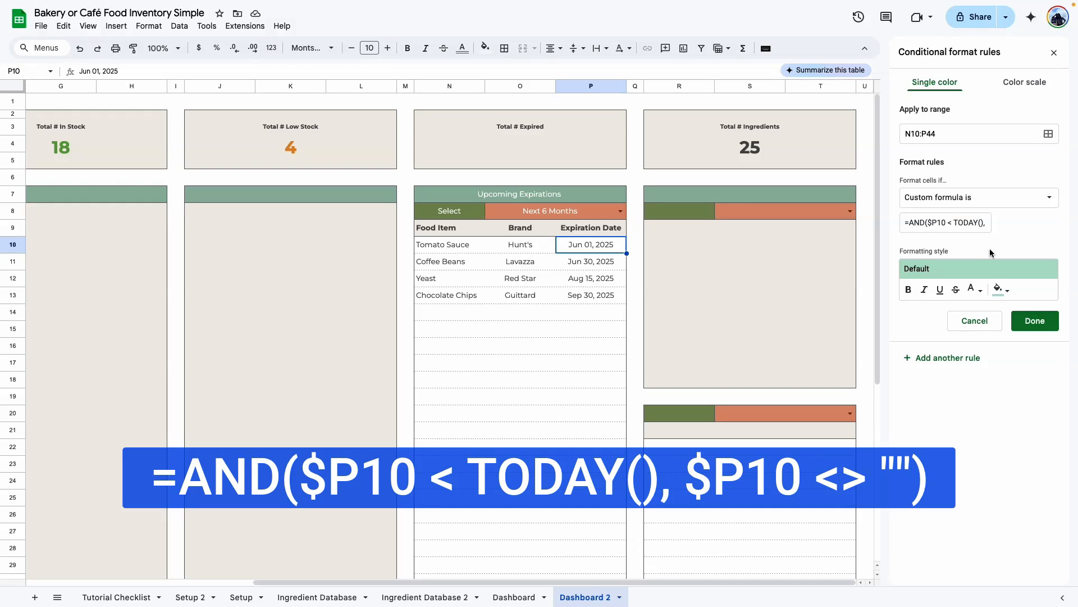
{"action": "left_click", "coordinate": [1007, 293]}
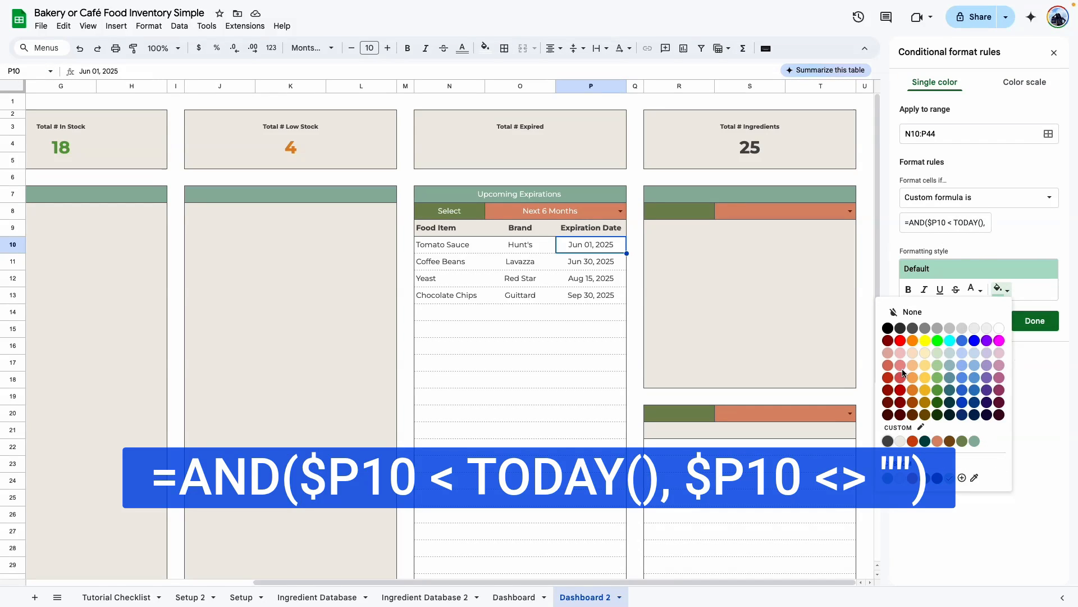
{"action": "left_click", "coordinate": [887, 353]}
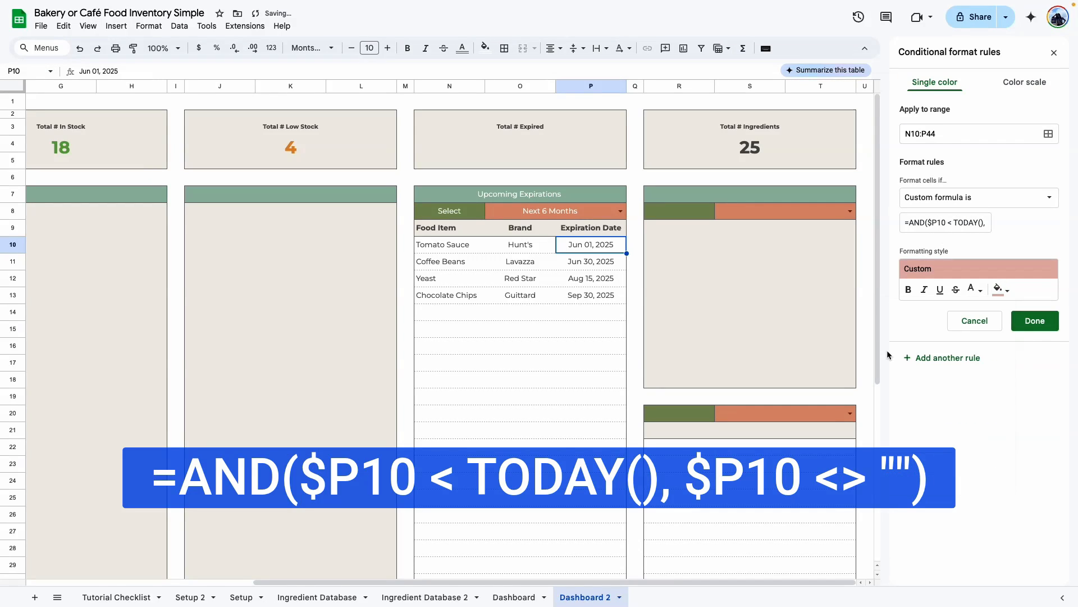
{"action": "left_click", "coordinate": [1035, 321]}
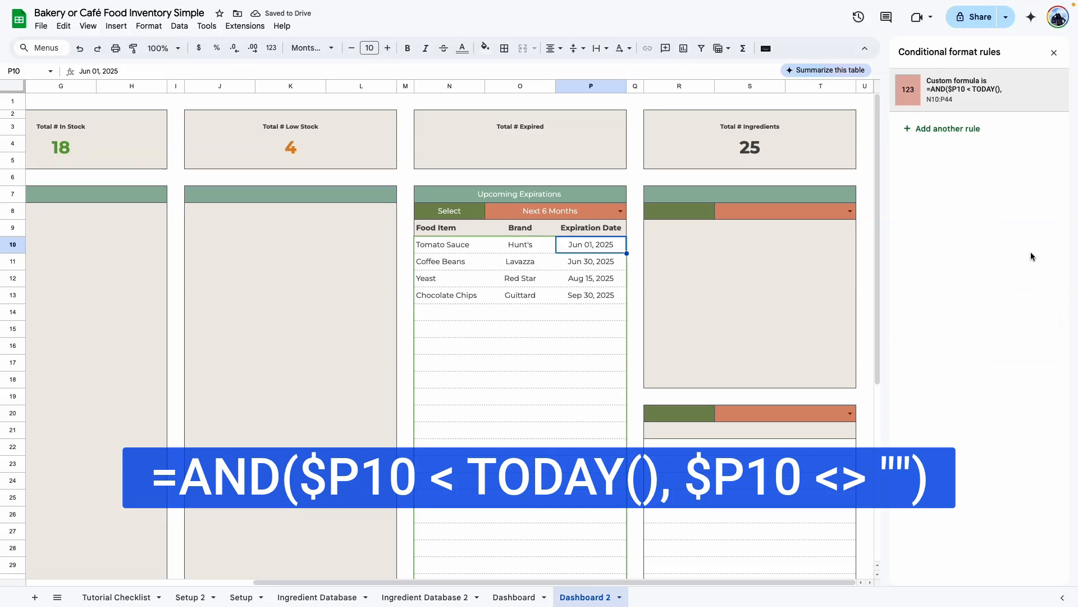
Set the expiration filter in O8 to Expired and check the row highlighting
{"action": "left_click", "coordinate": [620, 211]}
{"action": "left_click", "coordinate": [542, 228]}
{"action": "left_click", "coordinate": [583, 497]}
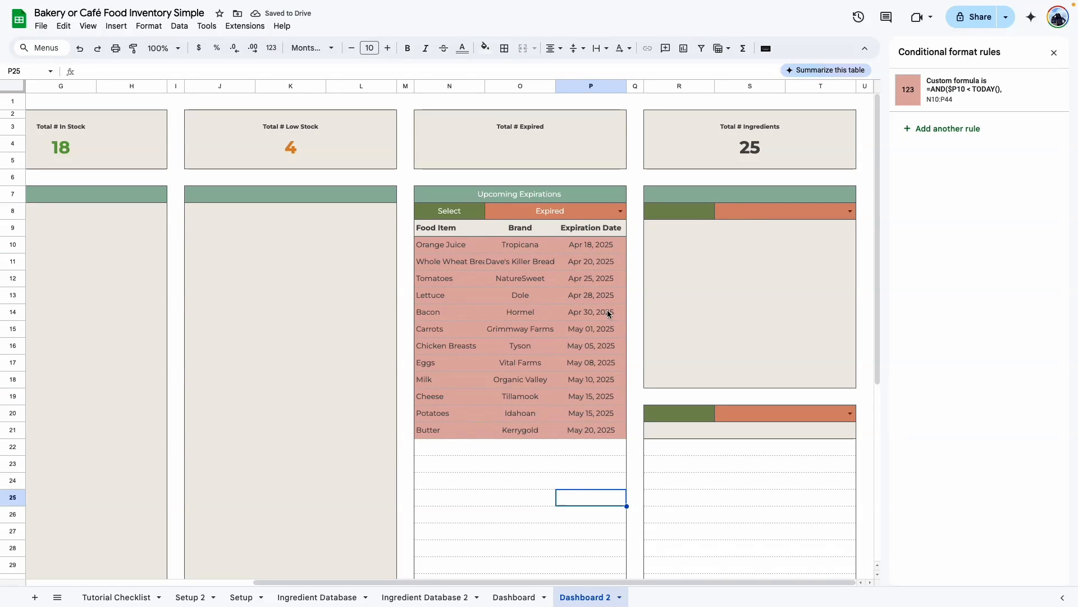
{"action": "left_click", "coordinate": [475, 502]}
Change the N10:P44 formatting rule to white text on a stronger red fill
{"action": "left_click", "coordinate": [964, 90]}
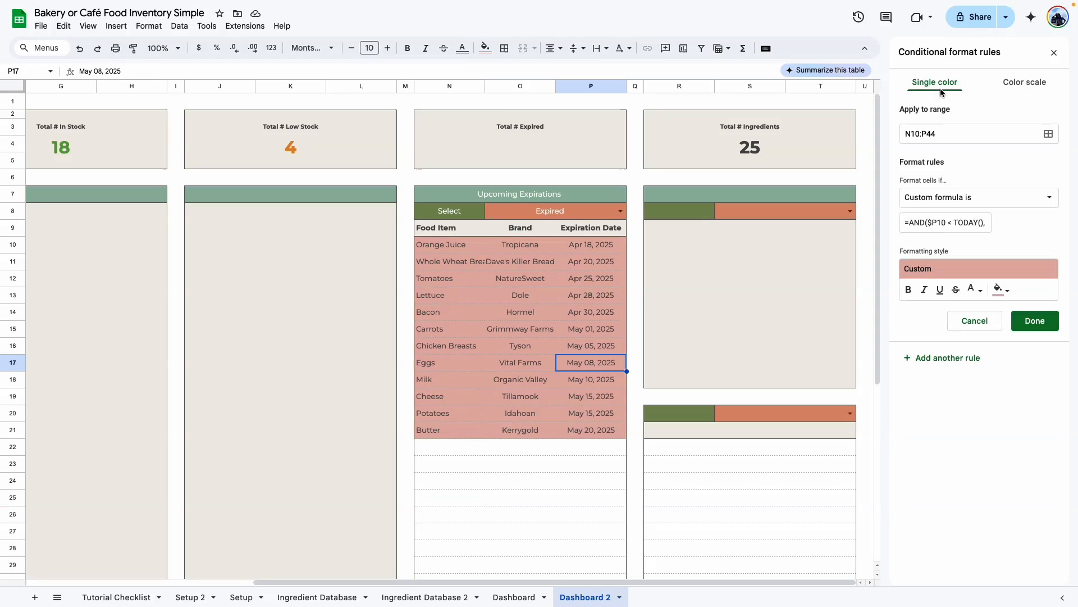
{"action": "left_click", "coordinate": [982, 290]}
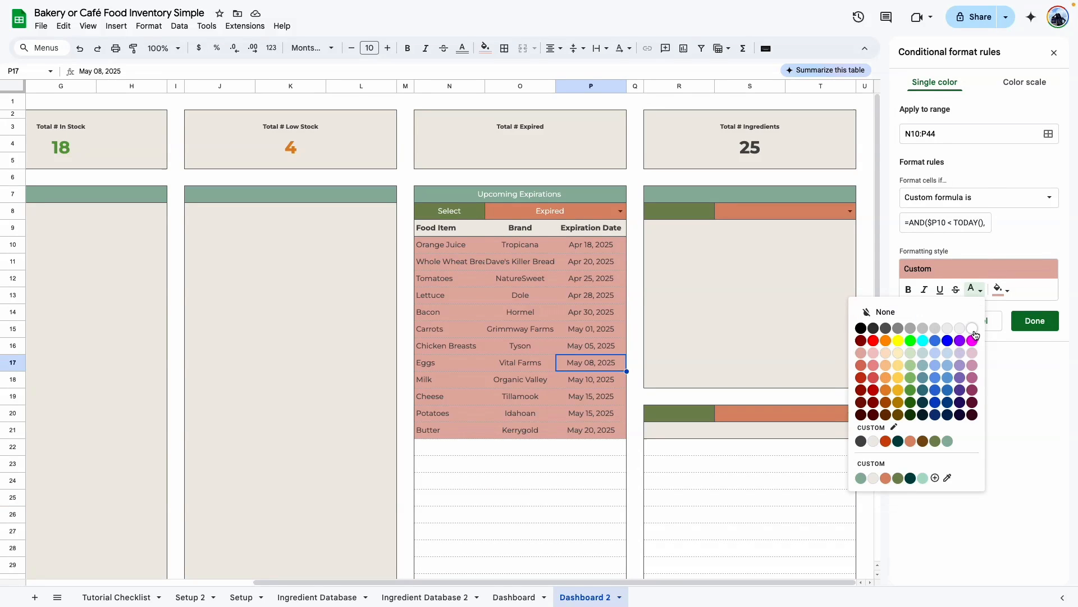
{"action": "left_click", "coordinate": [1004, 290]}
{"action": "left_click", "coordinate": [902, 367]}
{"action": "left_click", "coordinate": [1036, 321]}
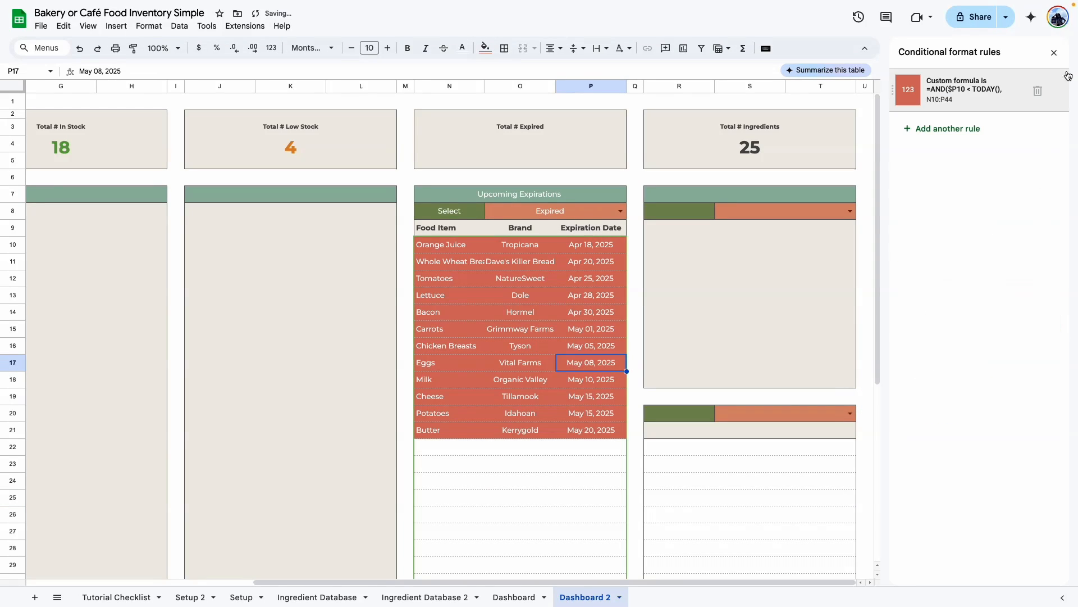
{"action": "left_click", "coordinate": [635, 346]}
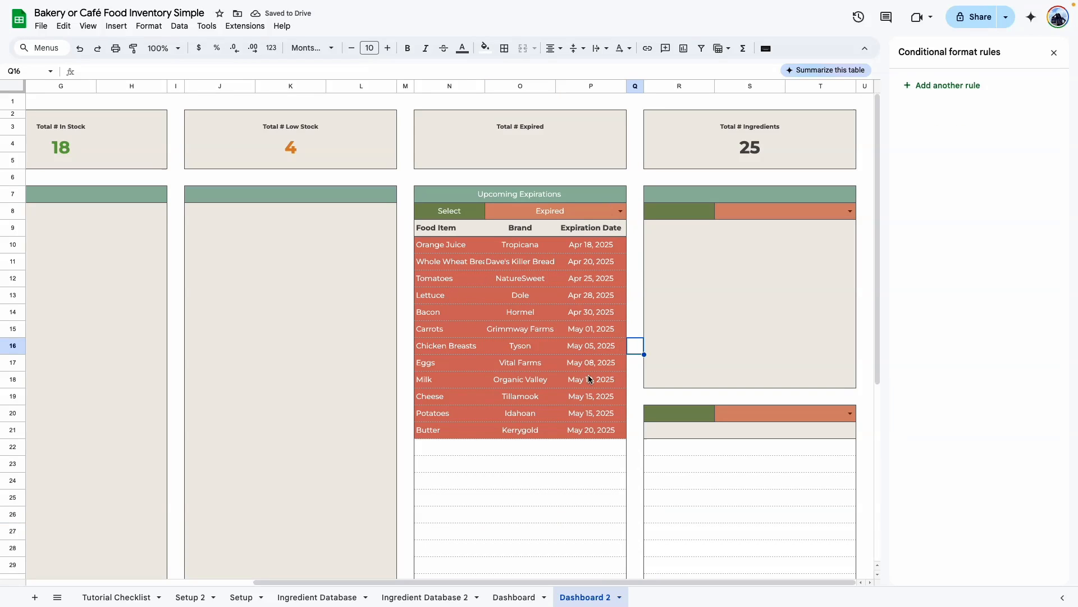
Test the expiration filter in O8 with Next Month and Next 6 Months, and set it to This Month
{"action": "left_click", "coordinate": [620, 211]}
{"action": "left_click", "coordinate": [528, 261]}
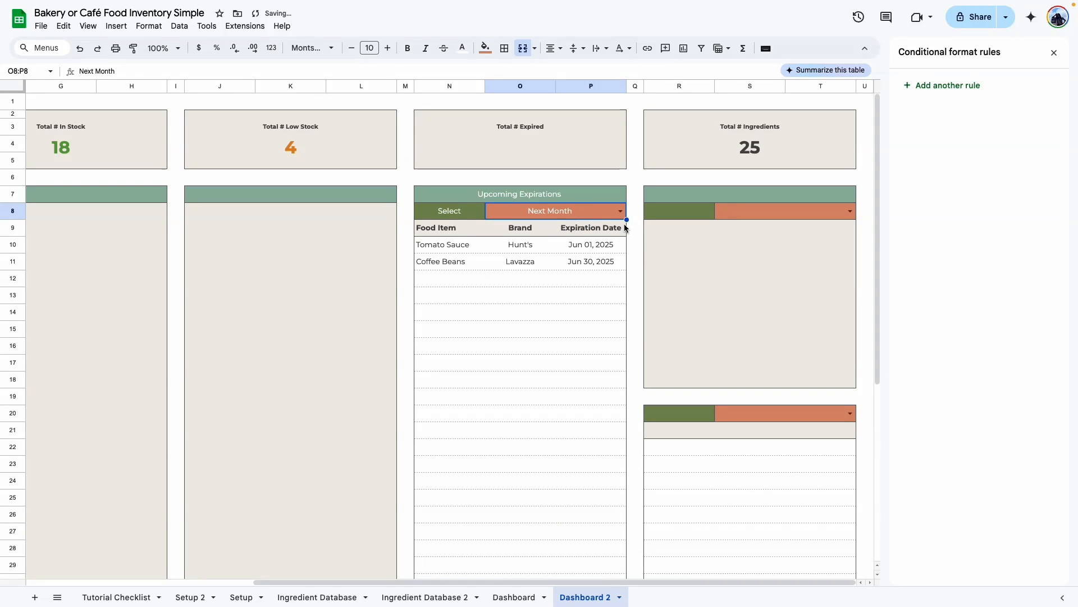
{"action": "left_click", "coordinate": [620, 210]}
{"action": "left_click", "coordinate": [546, 274]}
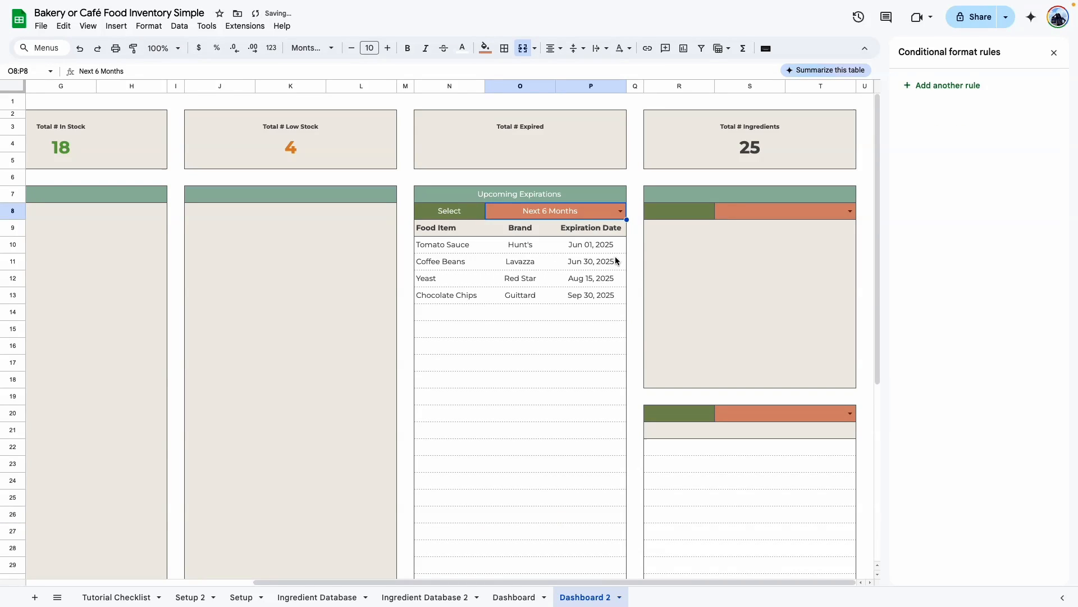
{"action": "left_click", "coordinate": [621, 210]}
{"action": "left_click", "coordinate": [523, 241]}
{"action": "left_click", "coordinate": [520, 396]}
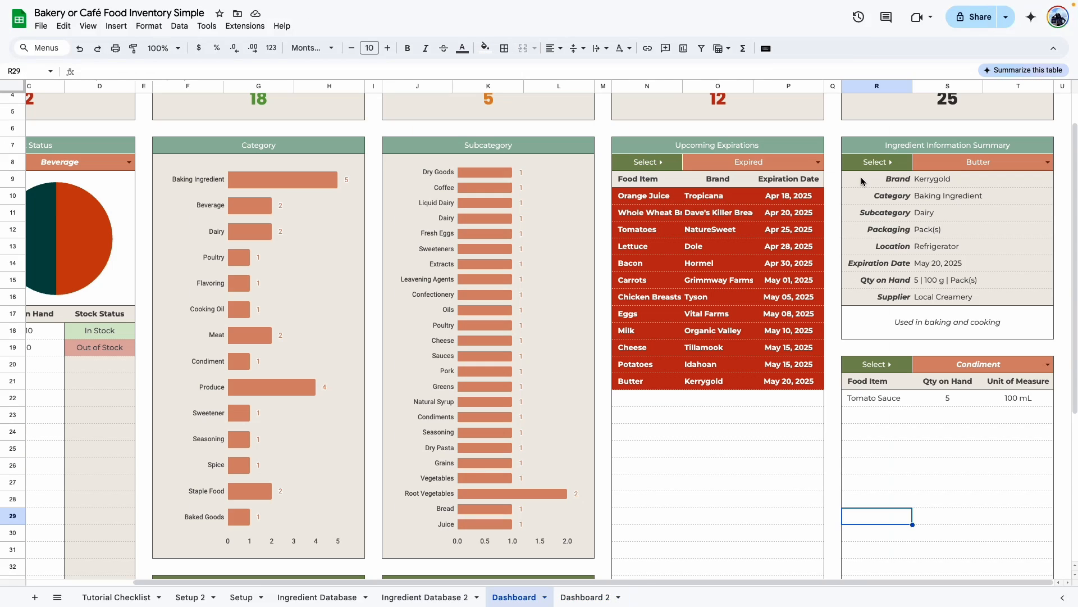
On the Dashboard sheet, review the Ingredient Information Summary and choose Yeast in its ingredient dropdown to see how the details update
{"action": "left_click_drag", "start_coordinate": [877, 179], "coordinate": [991, 333]}
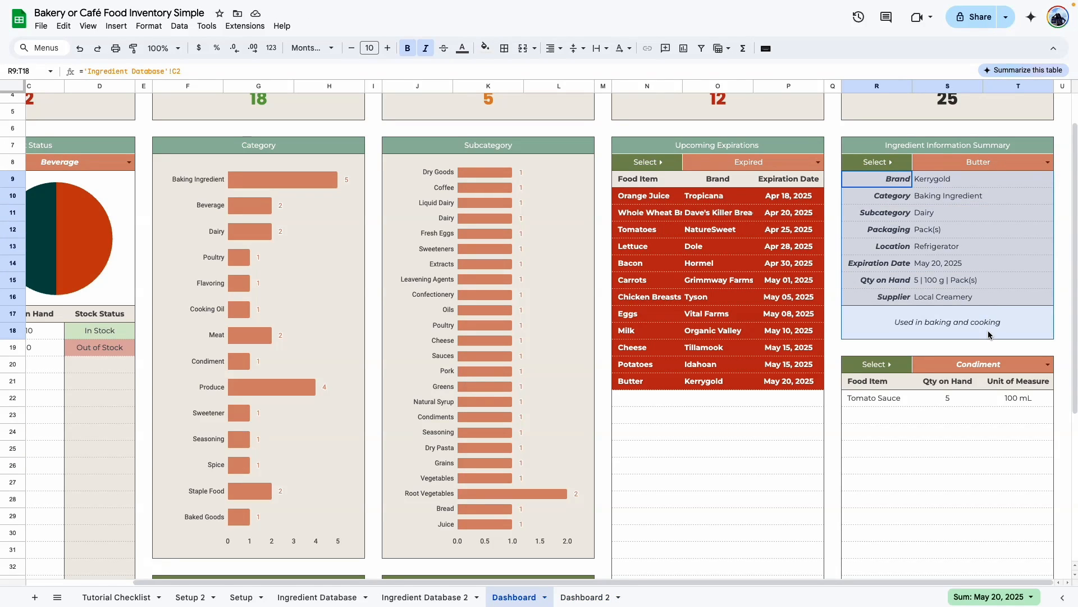
{"action": "left_click", "coordinate": [1048, 162]}
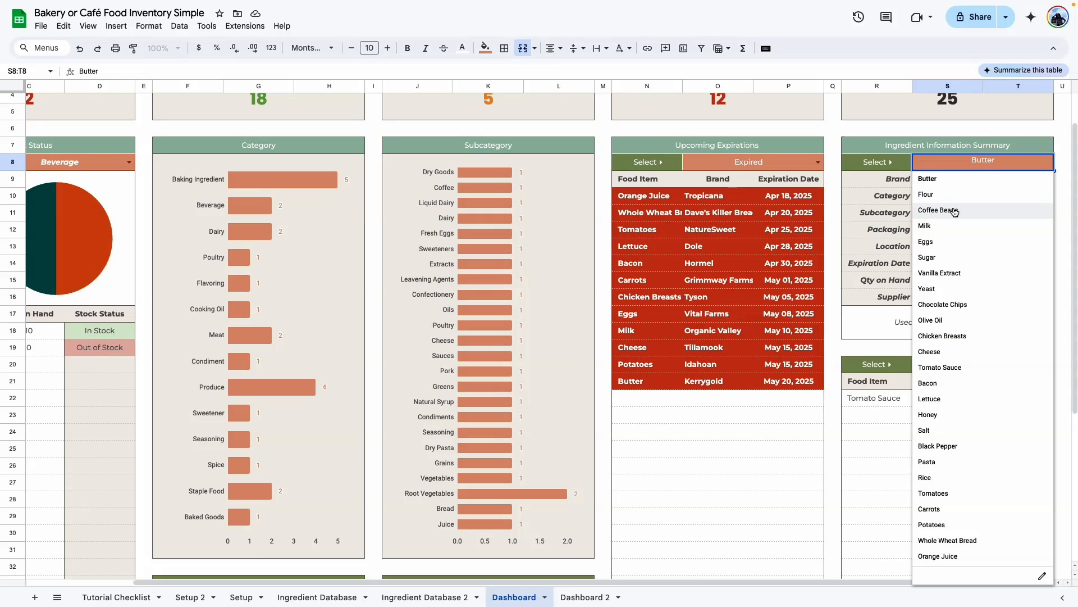
{"action": "left_click", "coordinate": [938, 210]}
{"action": "left_click", "coordinate": [963, 247]}
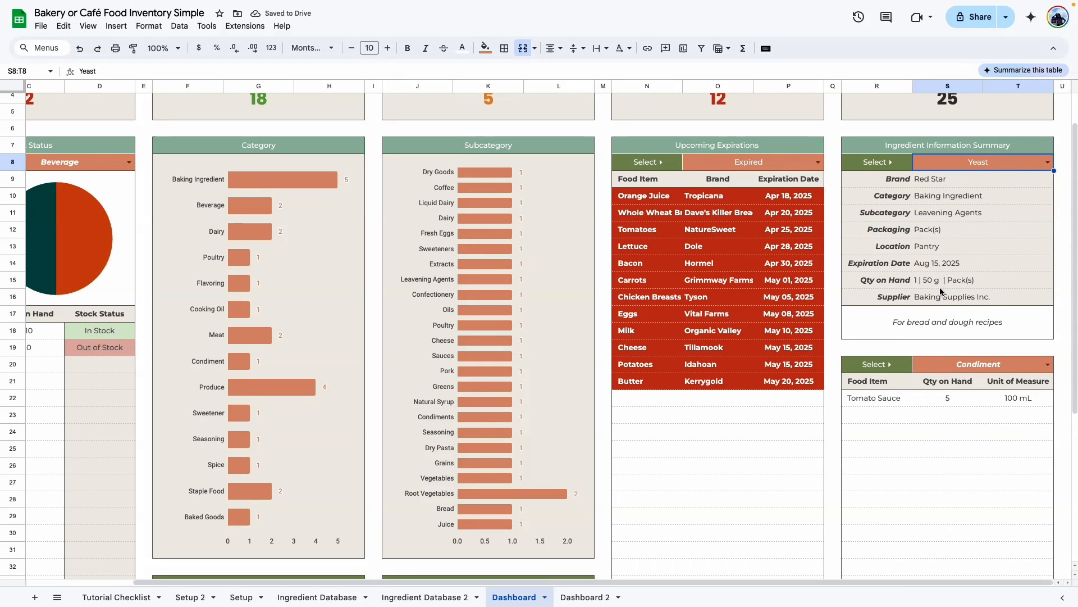
{"action": "left_click", "coordinate": [932, 333]}
Examine the formulas behind the summary's row labels from R9 down and behind the brand value in S9
{"action": "left_click", "coordinate": [896, 179]}
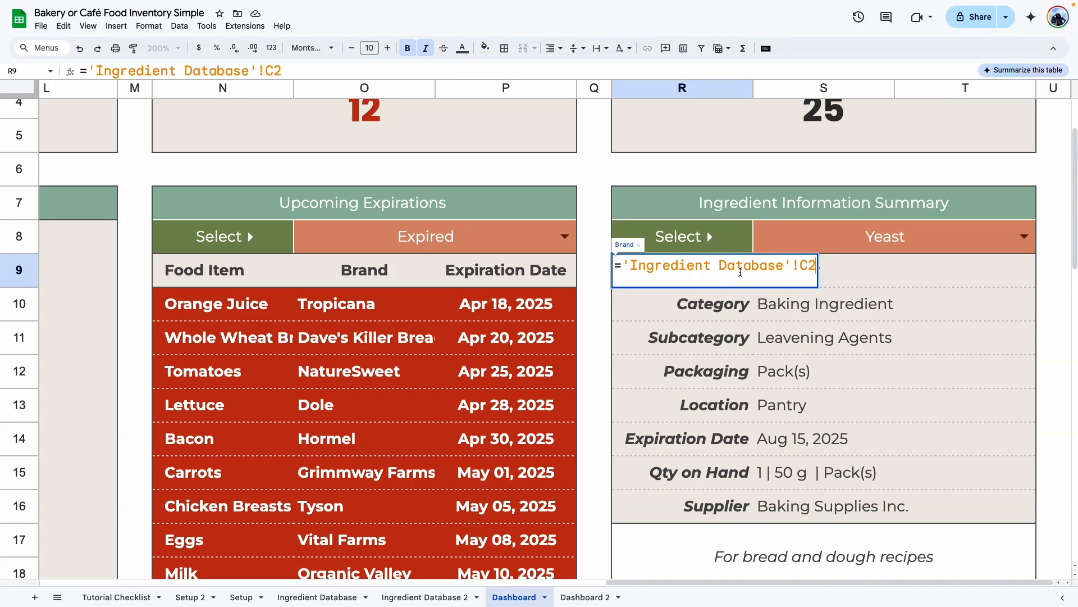
{"action": "key", "text": "Escape"}
{"action": "key", "text": "Down"}
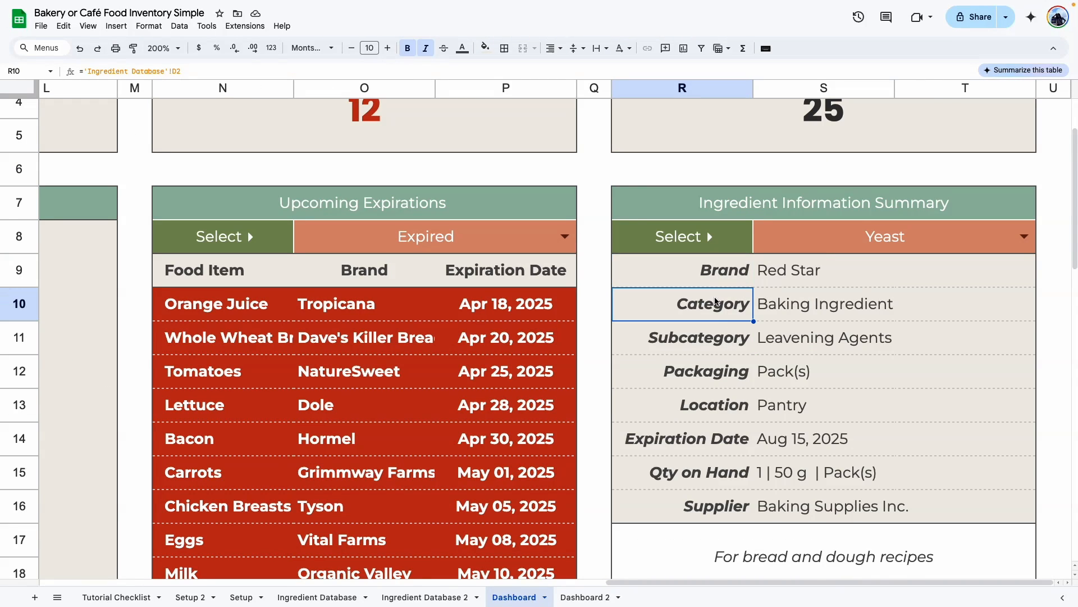
{"action": "key", "text": "Down"}
{"action": "key", "text": "Down"}
{"action": "key", "text": "Down"}
{"action": "left_click", "coordinate": [711, 271]}
{"action": "left_click", "coordinate": [707, 309]}
{"action": "left_click", "coordinate": [816, 276]}
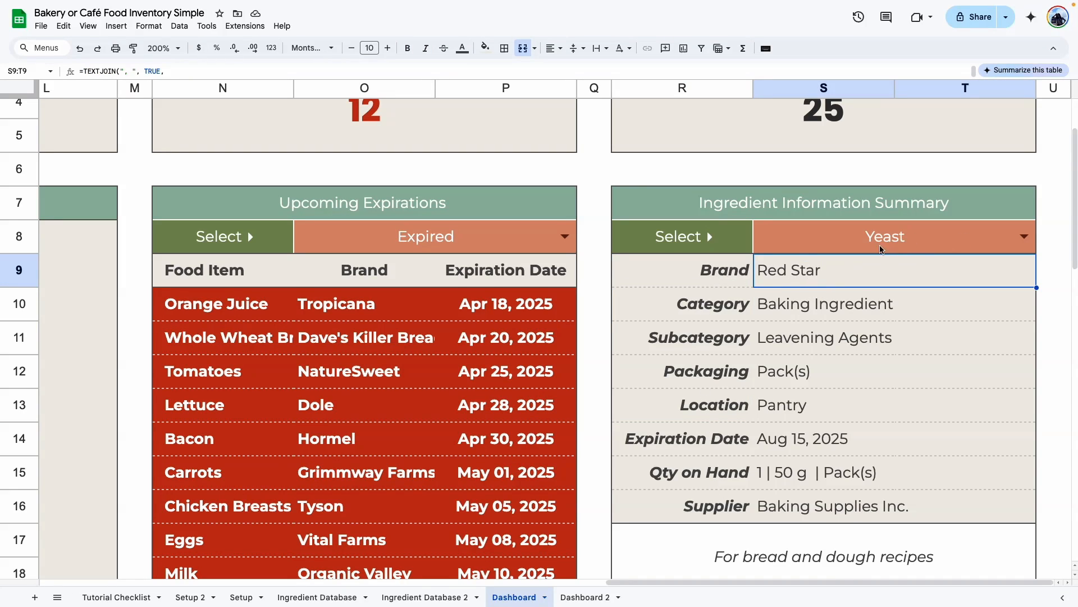
Merge cells S9:T18 horizontally on the Dashboard 2 sheet
{"action": "left_click", "coordinate": [584, 596]}
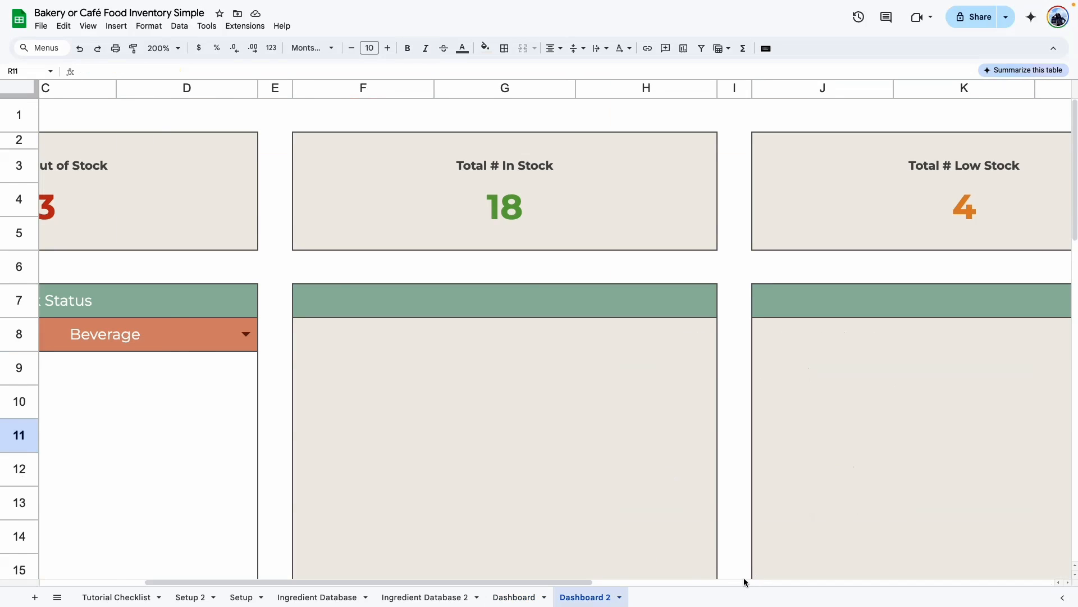
{"action": "left_click", "coordinate": [743, 199]}
{"action": "scroll", "coordinate": [744, 205], "scroll_direction": "up", "scroll_amount": 3}
{"action": "left_click_drag", "start_coordinate": [807, 214], "coordinate": [991, 533]}
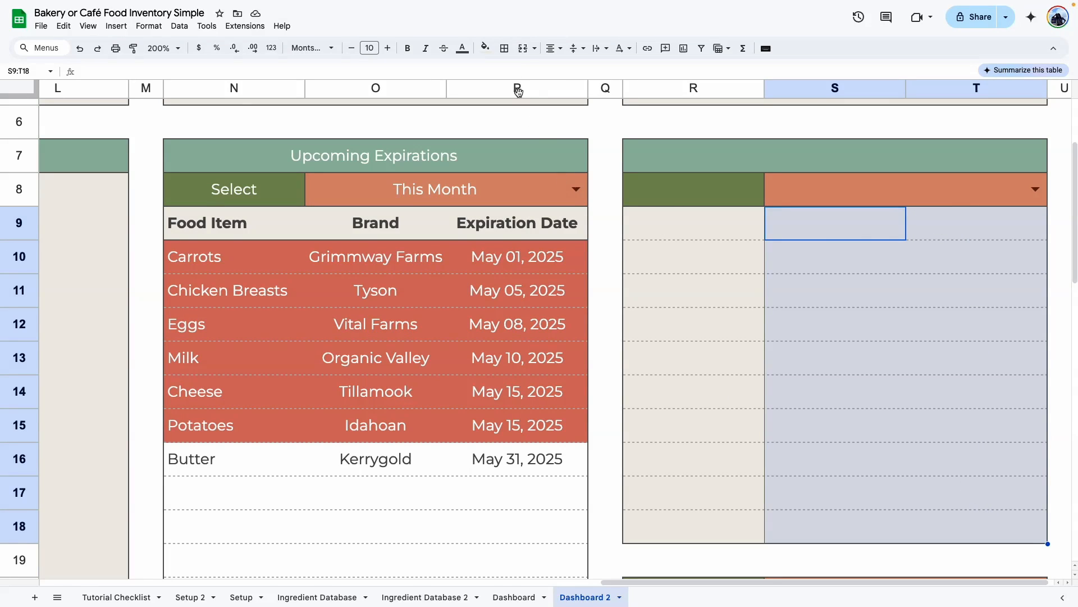
{"action": "left_click", "coordinate": [534, 48]}
{"action": "left_click", "coordinate": [563, 104]}
{"action": "left_click", "coordinate": [941, 344]}
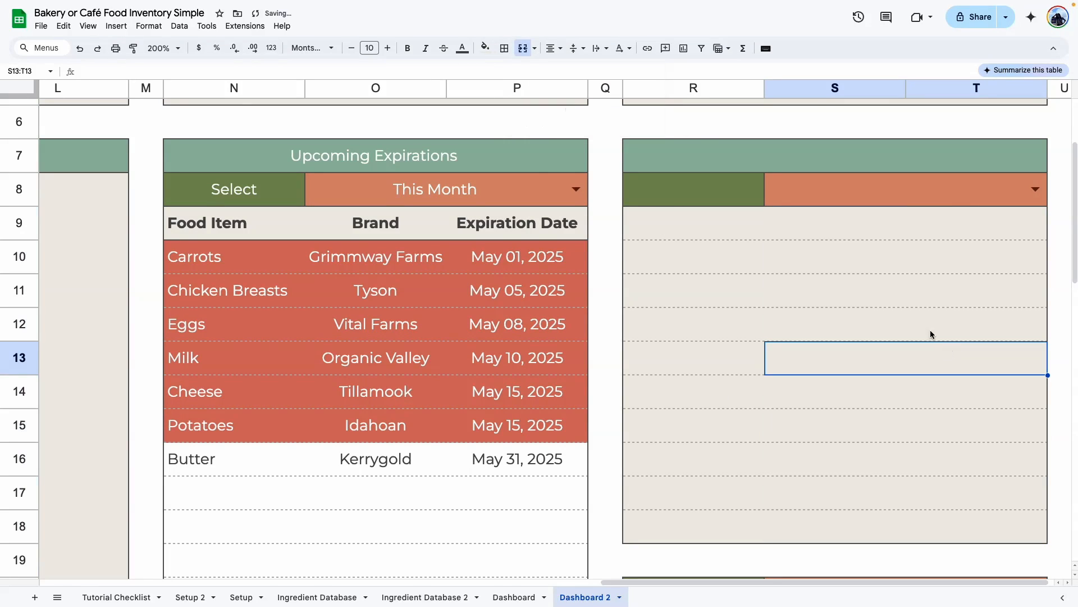
Link label cell R9 to the Brand header in Ingredient Database 2 with ='Ingredient Database 2'!C2
{"action": "left_click_drag", "start_coordinate": [713, 221], "coordinate": [734, 524]}
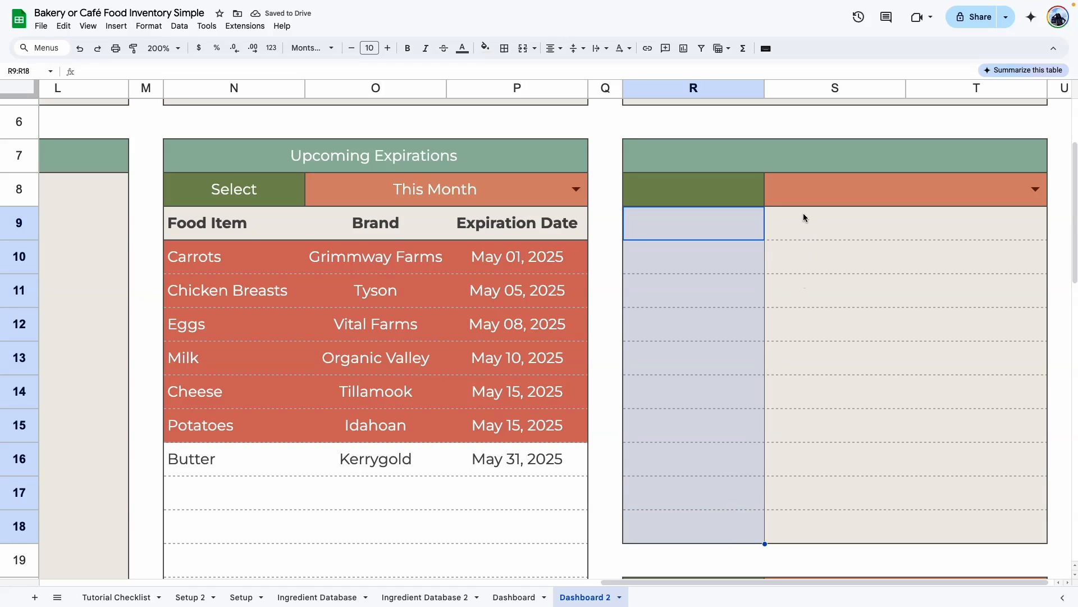
{"action": "left_click_drag", "start_coordinate": [803, 219], "coordinate": [911, 522]}
{"action": "left_click", "coordinate": [736, 386]}
{"action": "left_click", "coordinate": [713, 224]}
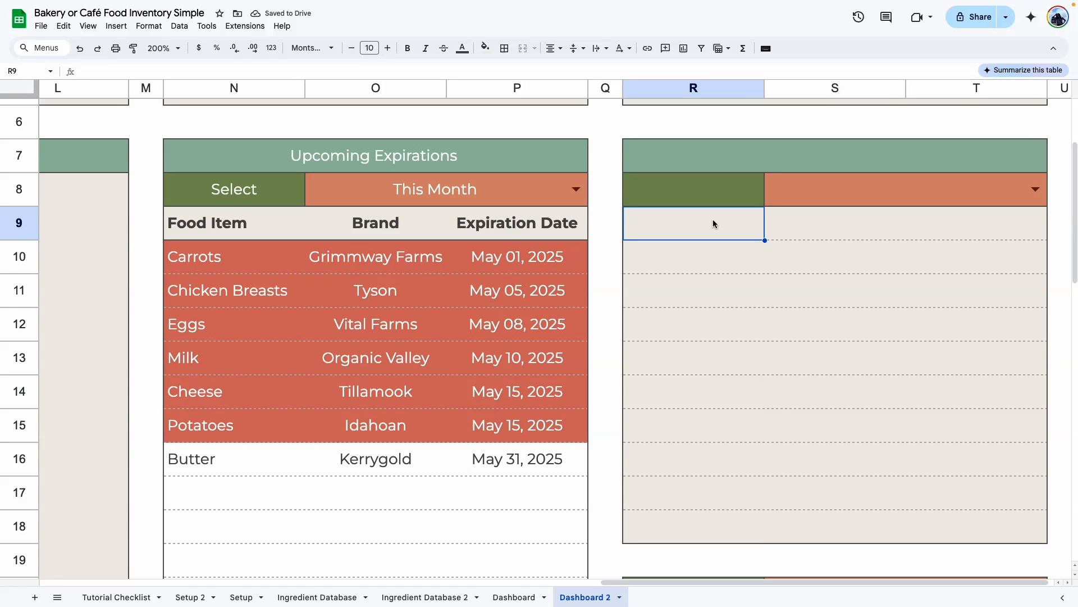
{"action": "type", "text": "="}
{"action": "left_click", "coordinate": [426, 597]}
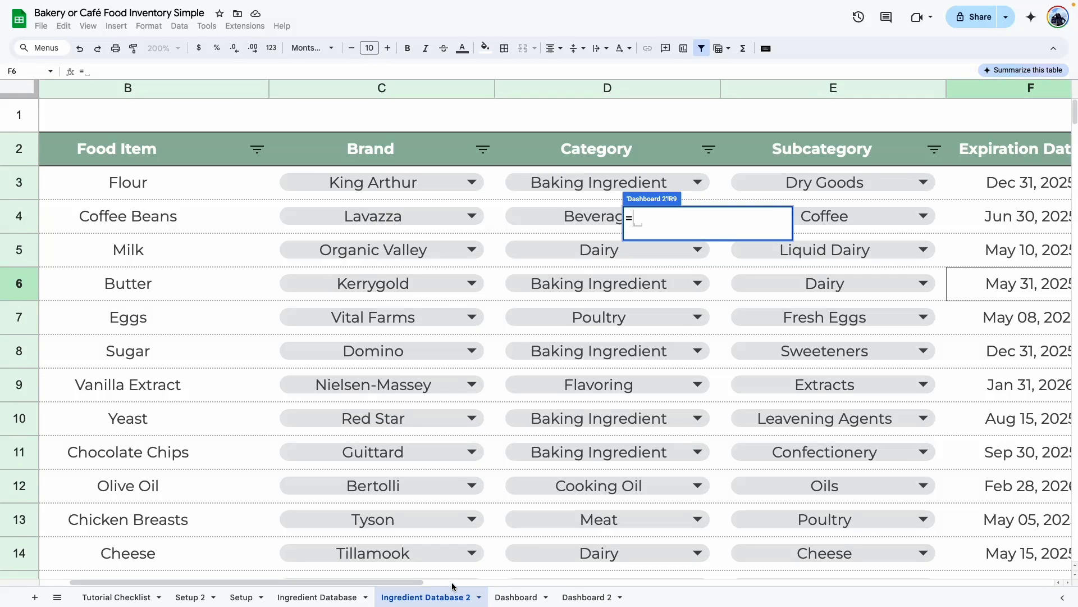
{"action": "scroll", "coordinate": [480, 134], "scroll_direction": "left", "scroll_amount": 2}
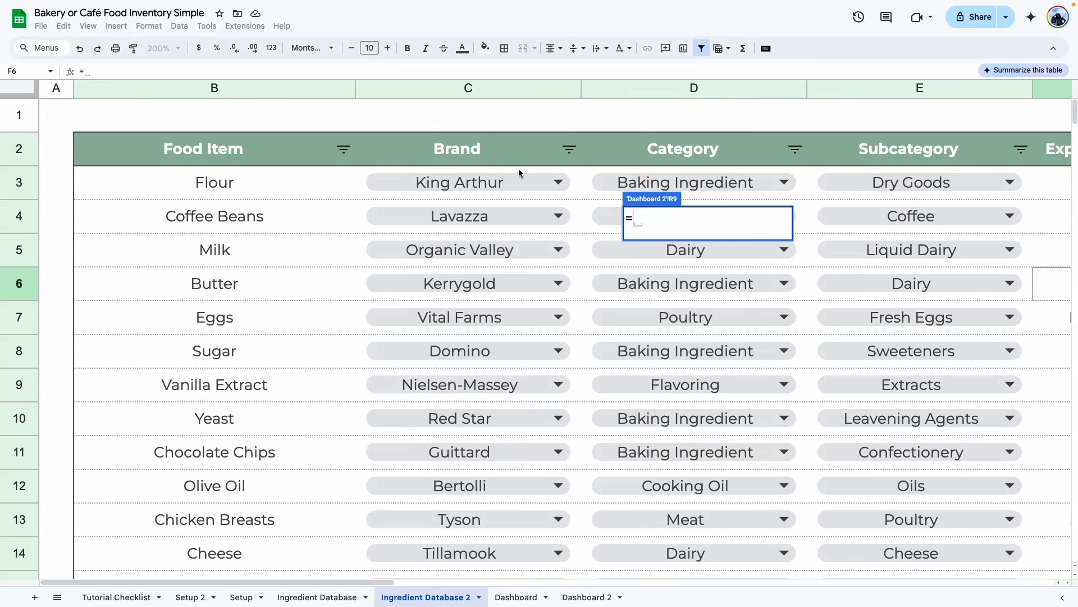
{"action": "left_click", "coordinate": [497, 151]}
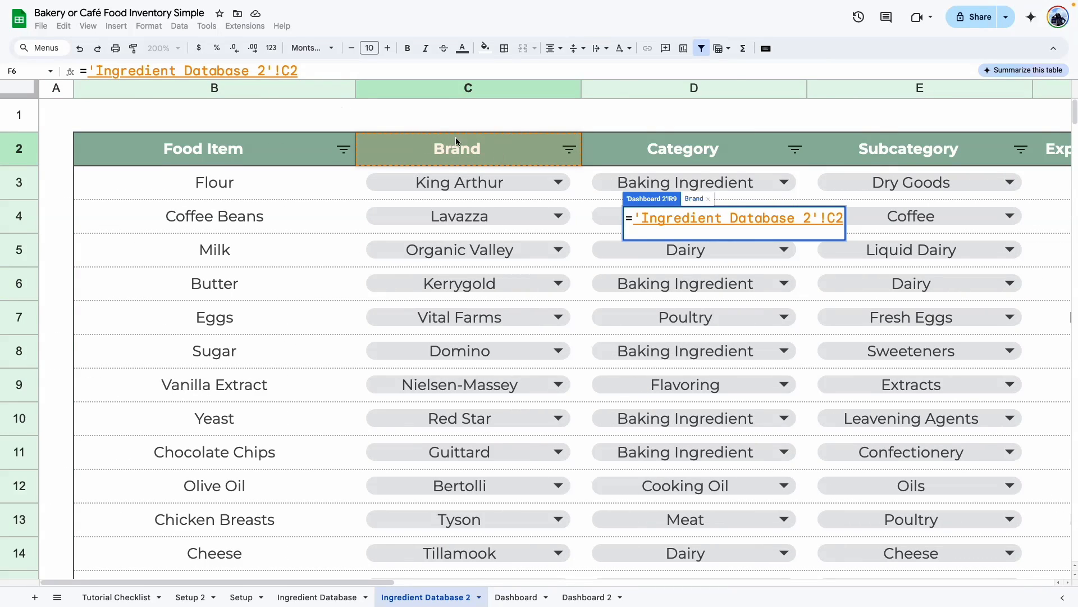
{"action": "key", "text": "Return"}
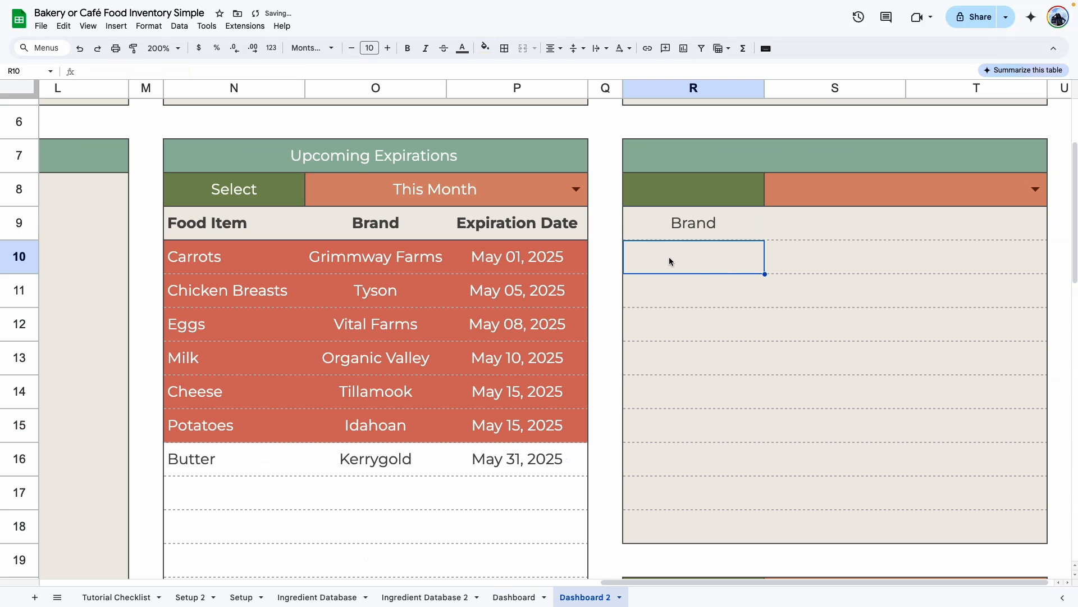
Link label cell R10 to the Category header with ='Ingredient Database 2'!D2
{"action": "type", "text": "="}
{"action": "left_click", "coordinate": [418, 597]}
{"action": "left_click", "coordinate": [671, 152]}
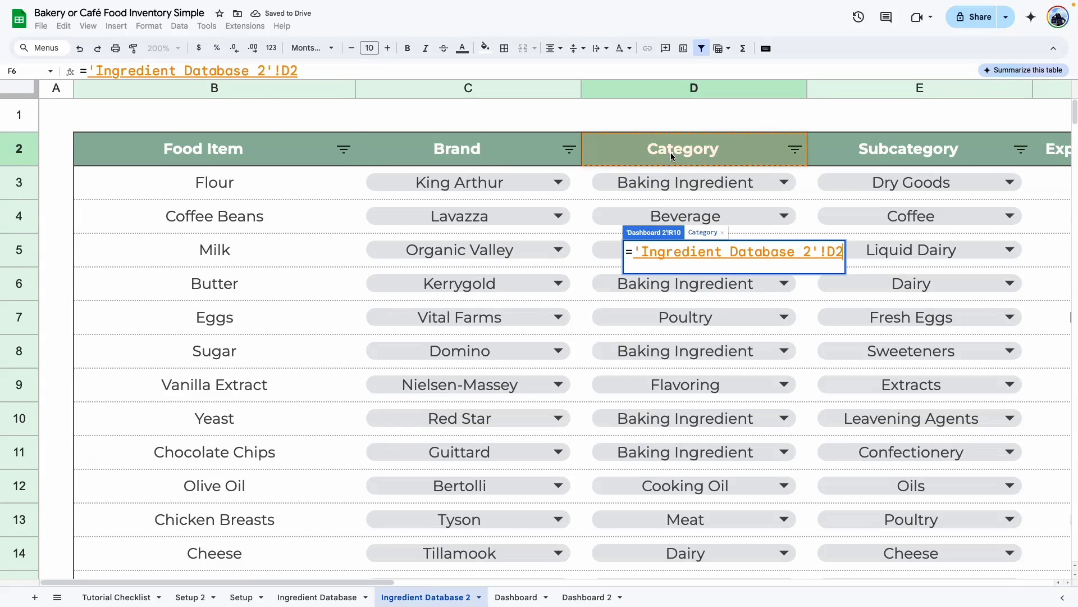
{"action": "key", "text": "Return"}
Copy the formula from R10 into R11 and change its reference to E2 for the Subcategory label
{"action": "double_click", "coordinate": [682, 253]}
{"action": "key", "text": "ctrl+a"}
{"action": "key", "text": "ctrl+c"}
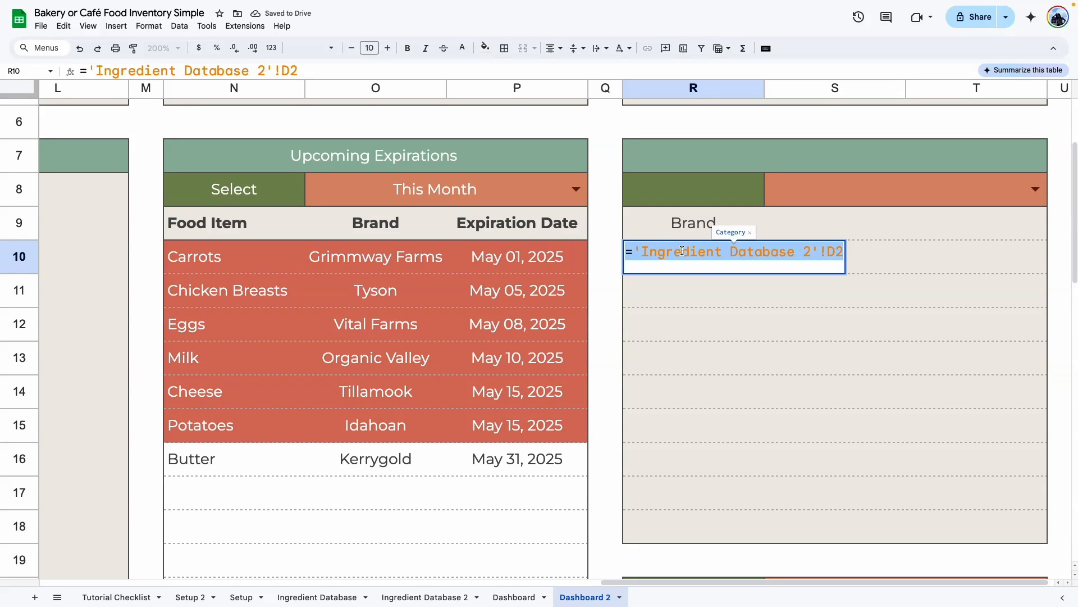
{"action": "double_click", "coordinate": [693, 287]}
{"action": "key", "text": "ctrl+v"}
{"action": "left_click_drag", "start_coordinate": [792, 285], "coordinate": [797, 285]}
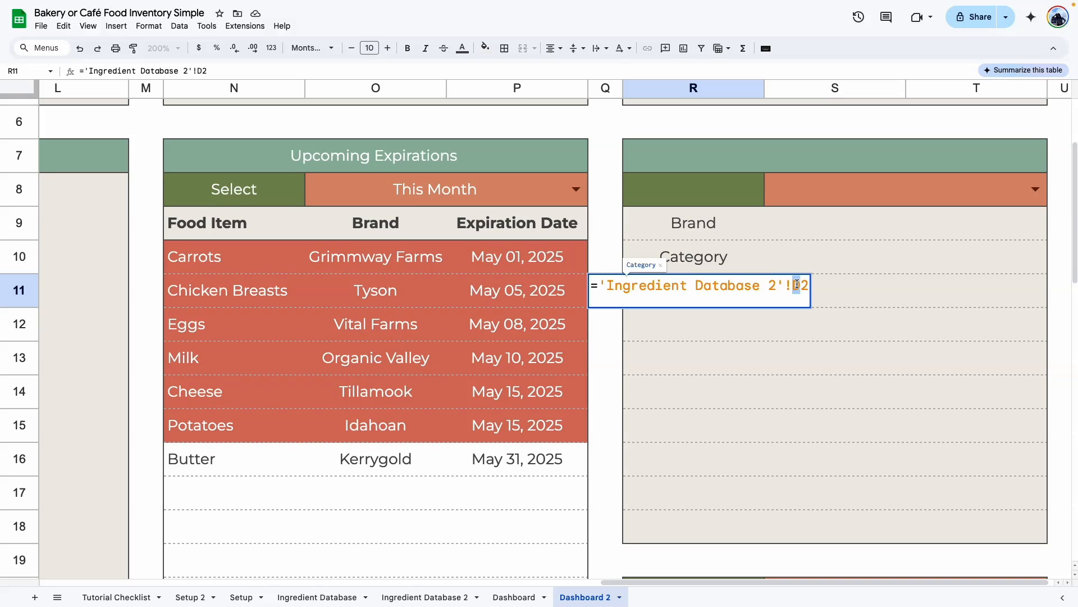
{"action": "type", "text": "E"}
{"action": "key", "text": "Return"}
Link label cell R12 to the Packaging header with ='Ingredient Database 2'!I2
{"action": "left_click_drag", "start_coordinate": [682, 221], "coordinate": [719, 292]}
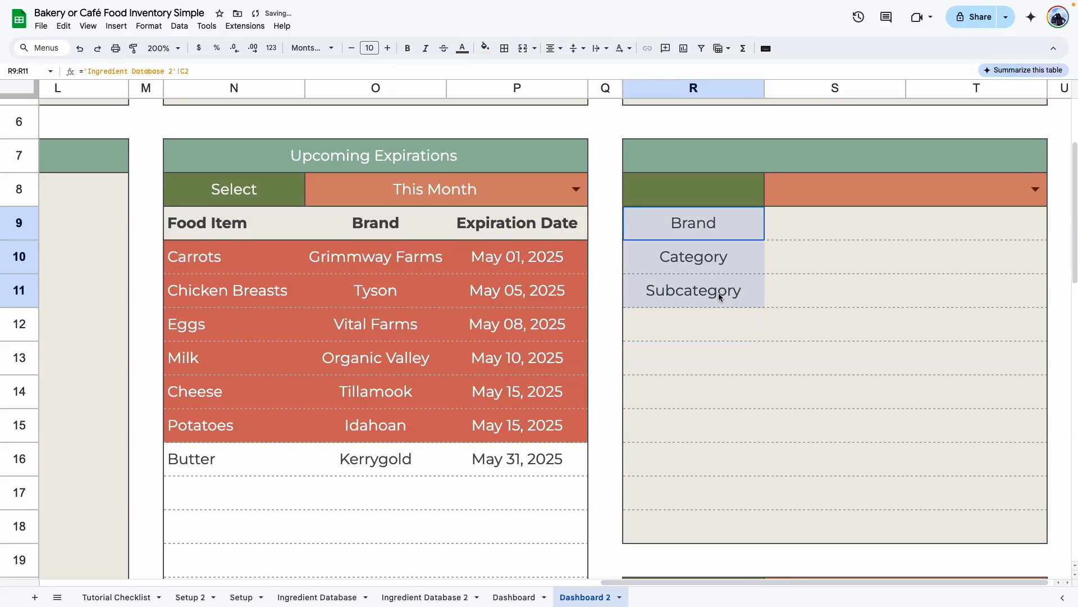
{"action": "left_click", "coordinate": [714, 367]}
{"action": "left_click", "coordinate": [529, 593]}
{"action": "left_click", "coordinate": [712, 379]}
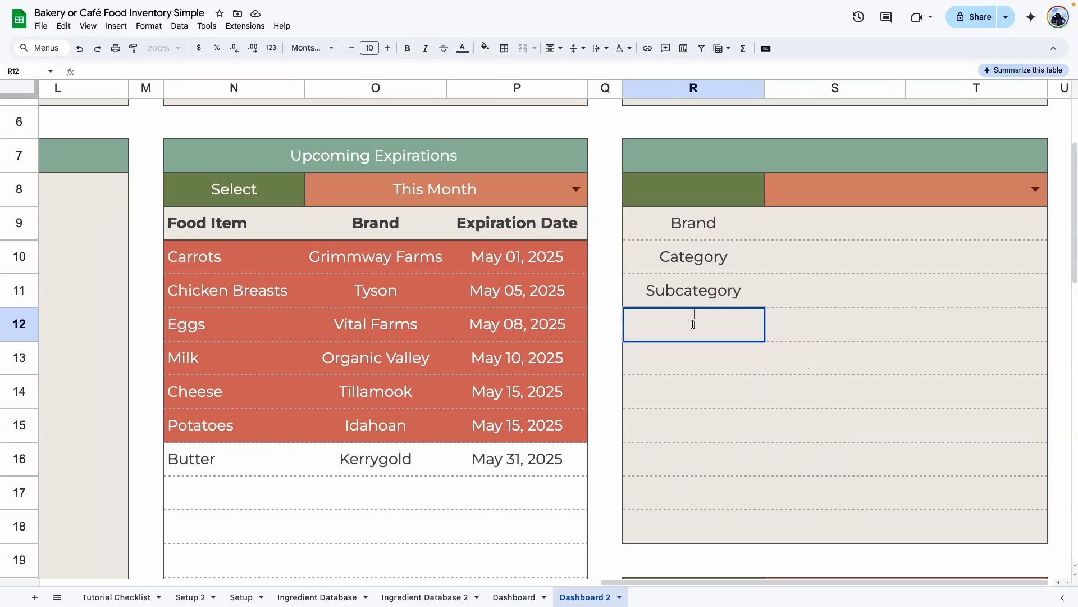
{"action": "key", "text": "Return"}
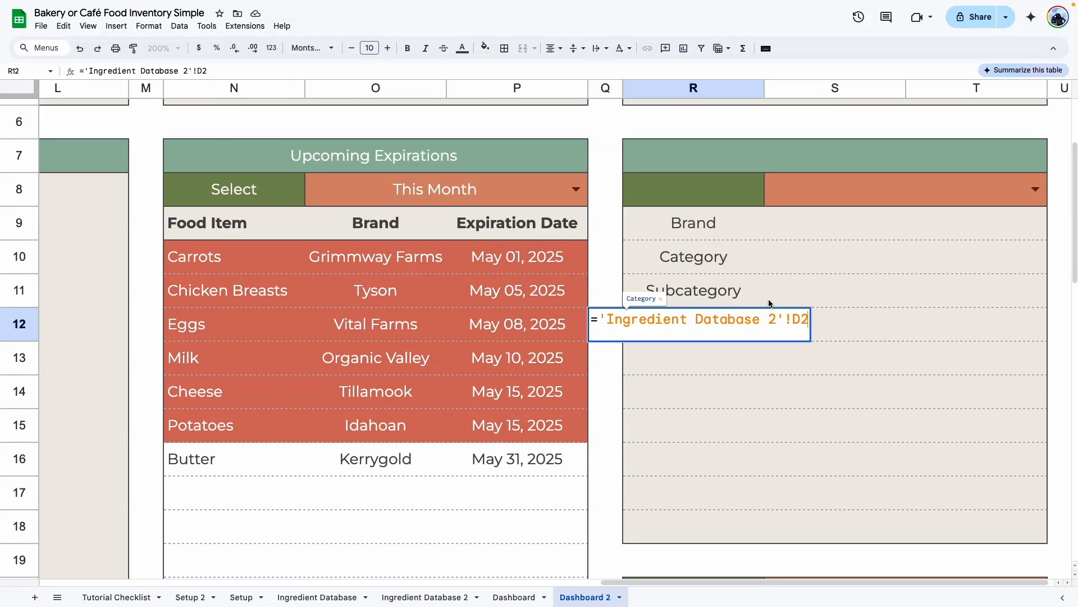
{"action": "key", "text": "Return"}
Link label cells R13:R16 to the Location, Expiration Date, Qty on Hand and Supplier headers in Ingredient Database 2, following the Dashboard sheet
{"action": "left_click", "coordinate": [514, 596]}
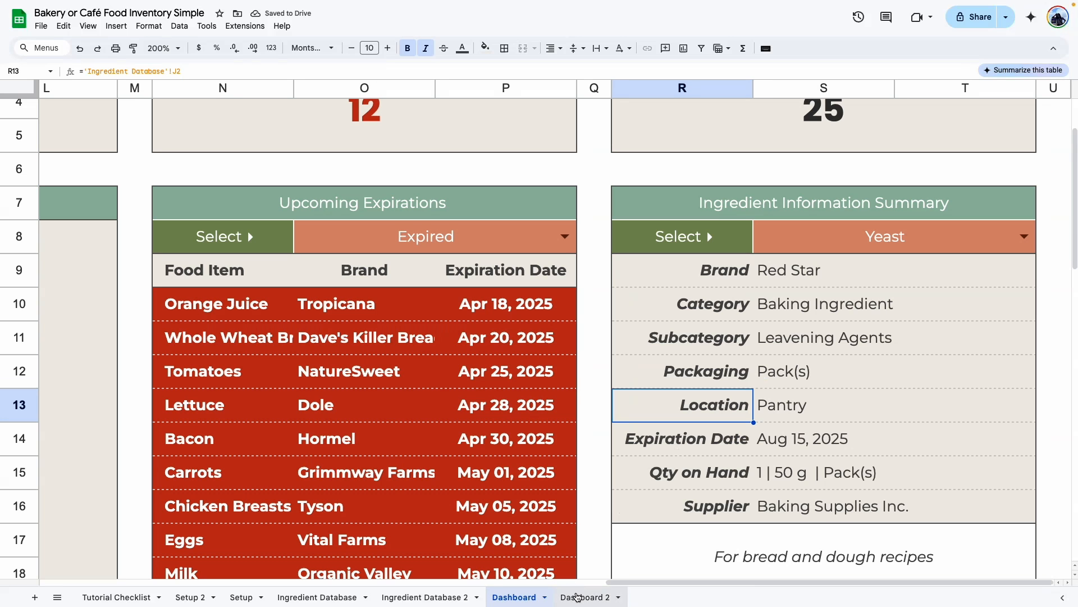
{"action": "left_click", "coordinate": [585, 597]}
{"action": "key", "text": "super+v"}
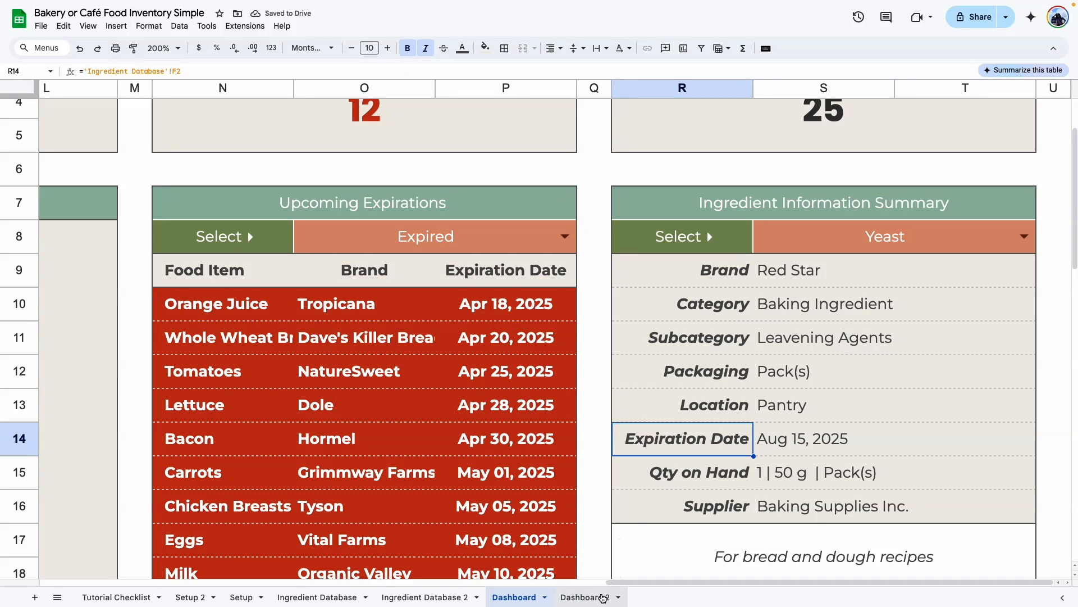
{"action": "left_click", "coordinate": [589, 597]}
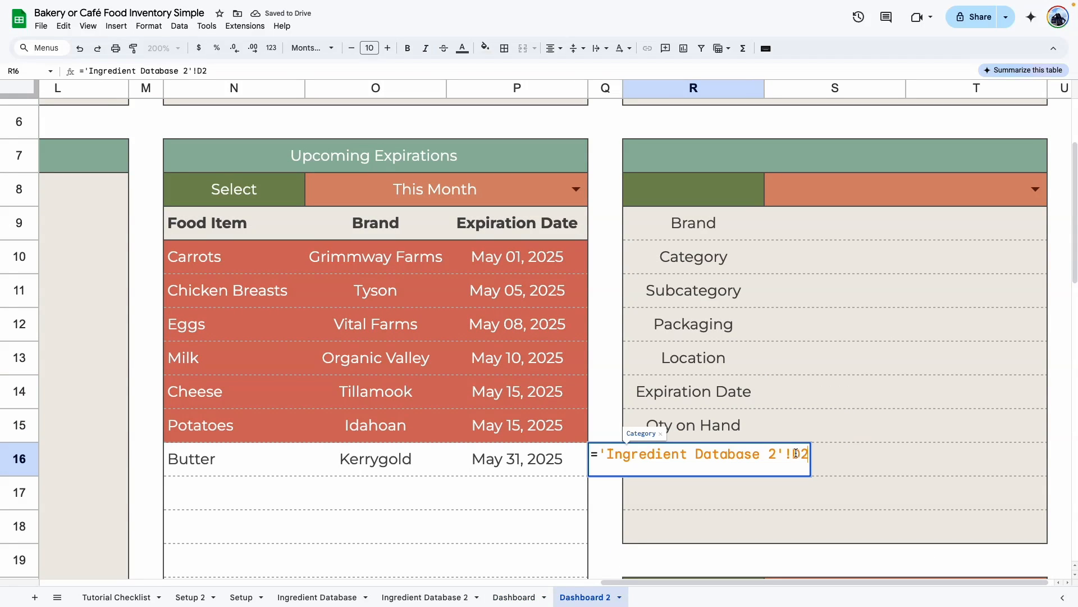
{"action": "key", "text": "Return"}
Merge cells R17:T18 below the Supplier row into one block and fill it white
{"action": "left_click", "coordinate": [972, 513], "text": "shift"}
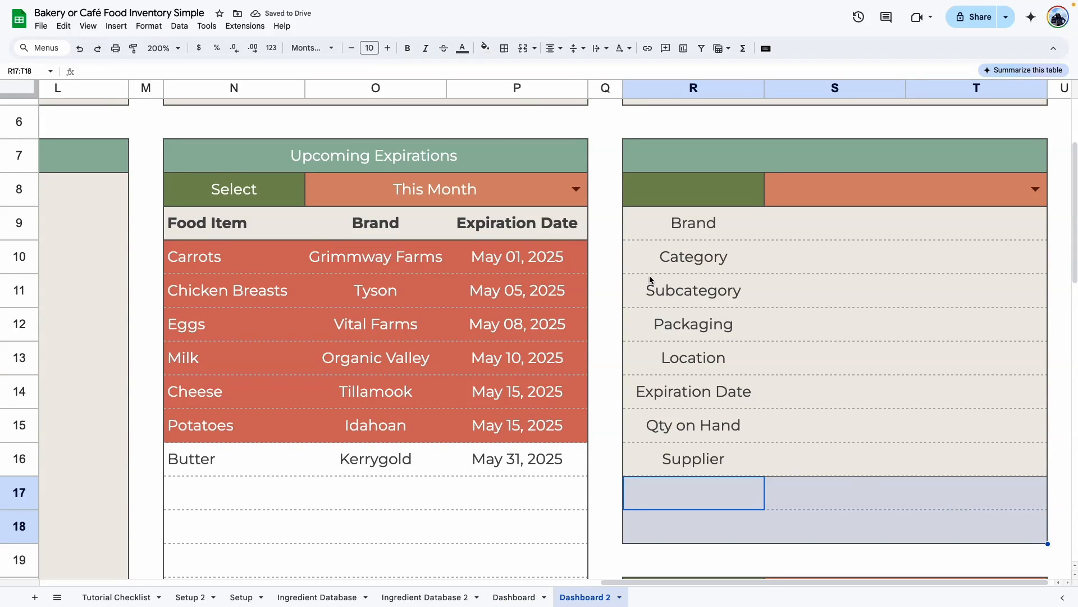
{"action": "left_click", "coordinate": [519, 49]}
{"action": "left_click", "coordinate": [485, 48]}
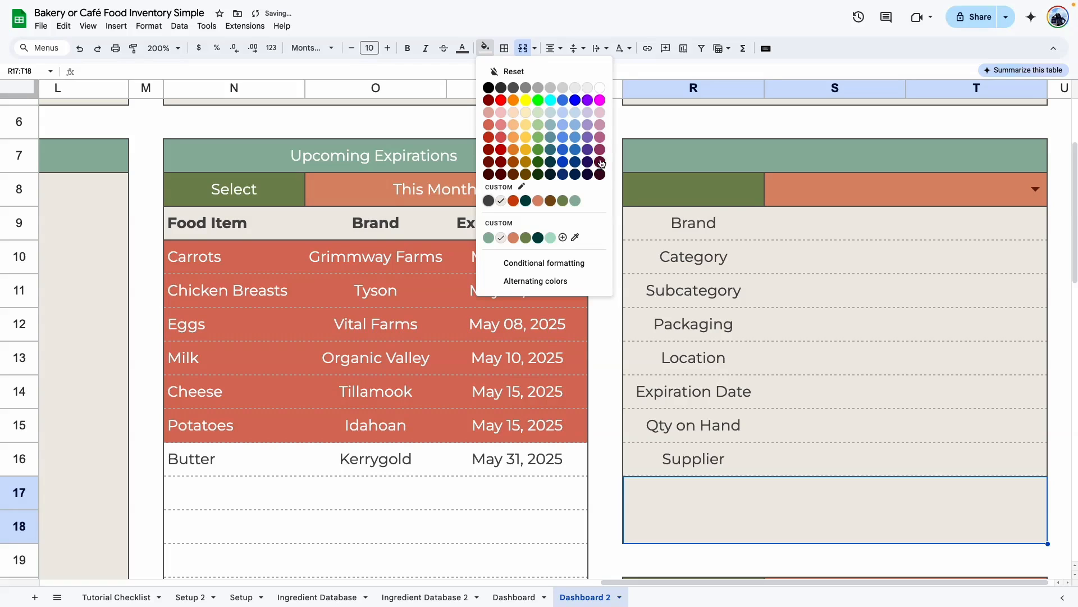
{"action": "left_click", "coordinate": [600, 88]}
Apply a solid outer border around the summary table R7:T18
{"action": "left_click", "coordinate": [810, 394]}
{"action": "key", "text": "super+a"}
{"action": "left_click", "coordinate": [504, 49]}
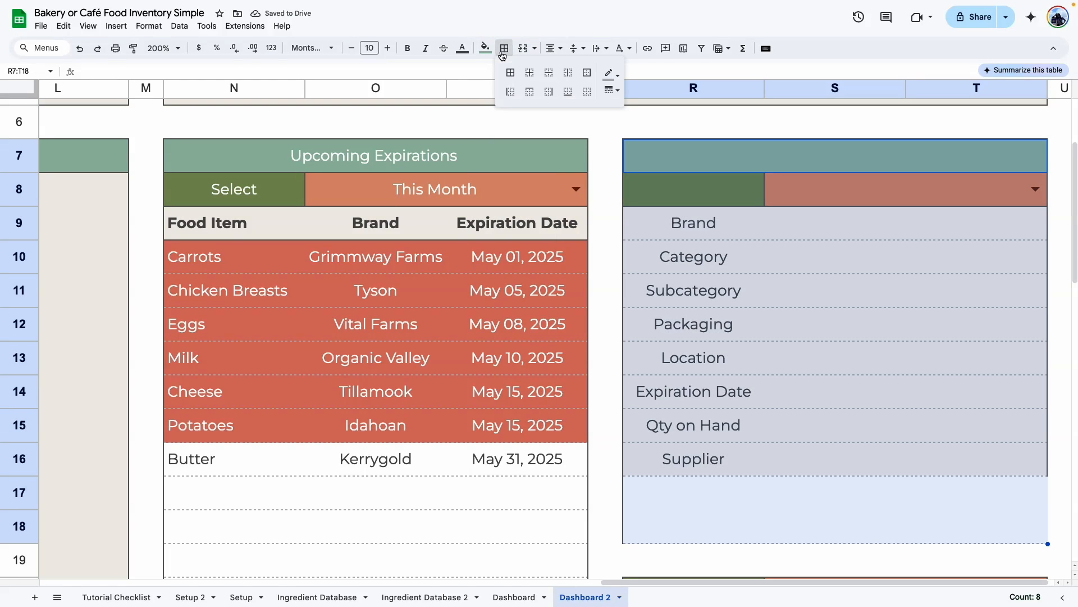
{"action": "left_click", "coordinate": [605, 75]}
{"action": "left_click", "coordinate": [638, 113]}
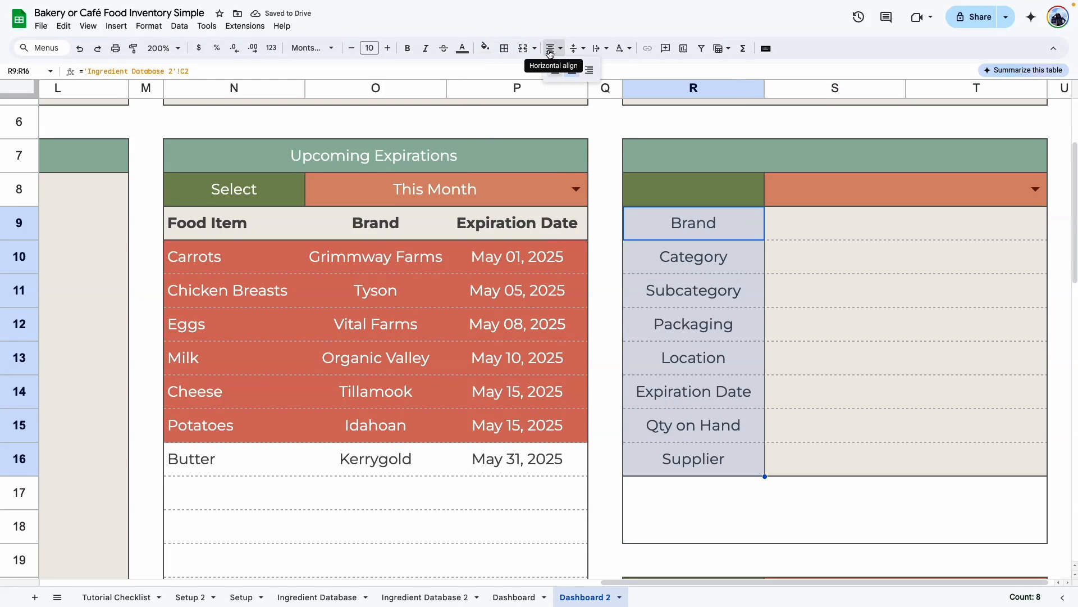
Right-align the labels in R9:R16 and format them bold and italic
{"action": "left_click", "coordinate": [553, 50]}
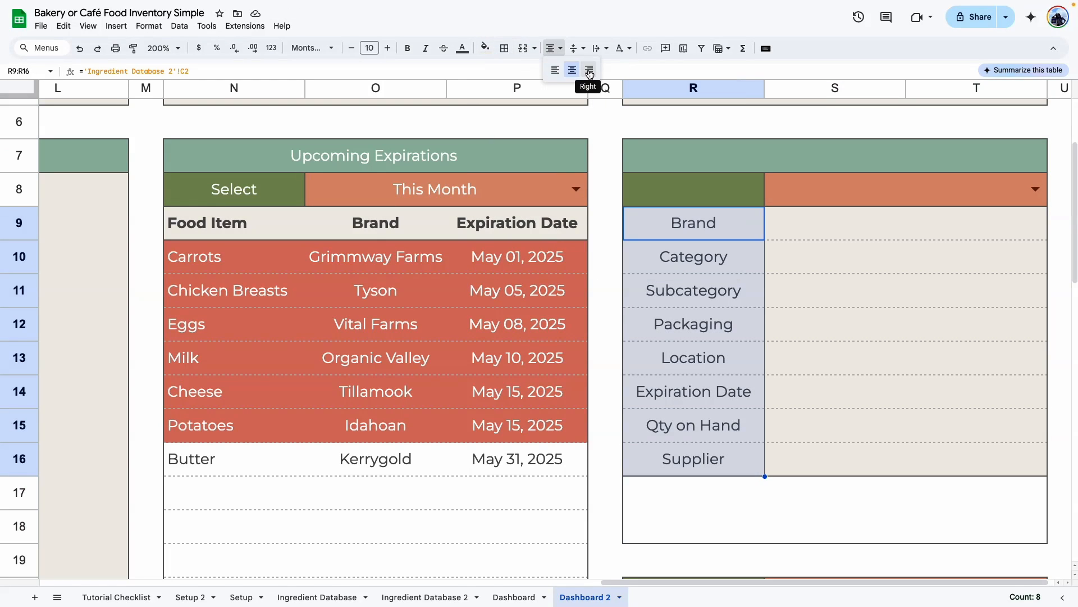
{"action": "left_click", "coordinate": [588, 72]}
{"action": "left_click", "coordinate": [888, 346]}
{"action": "left_click_drag", "start_coordinate": [694, 223], "coordinate": [735, 466]}
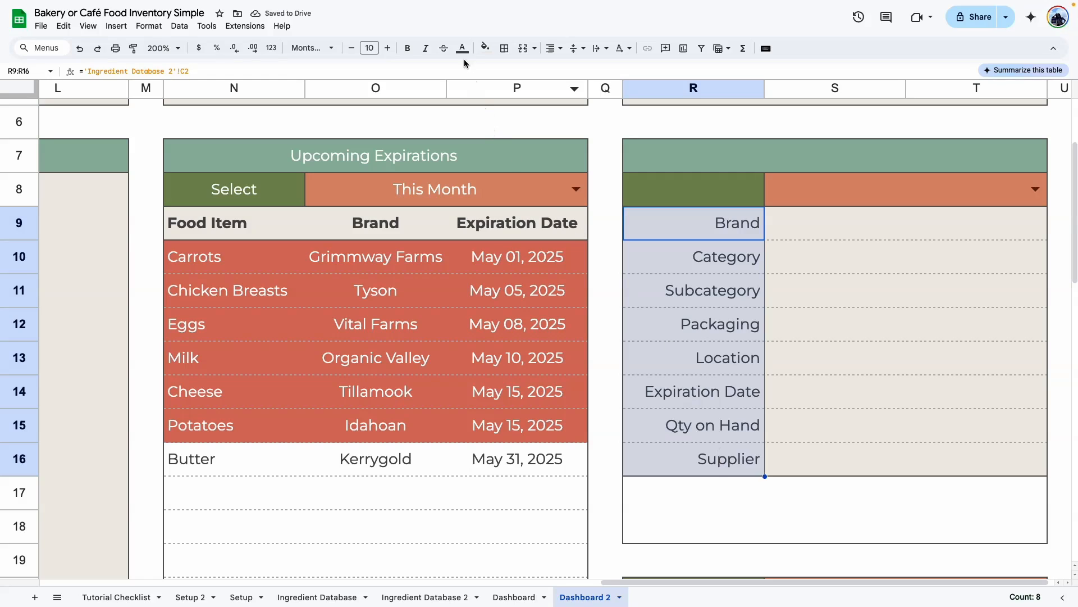
{"action": "left_click", "coordinate": [408, 48]}
{"action": "left_click", "coordinate": [425, 48]}
Enter "Ingredient Information Summary" as the table title in R7 and "Select" in R8
{"action": "left_click", "coordinate": [807, 224]}
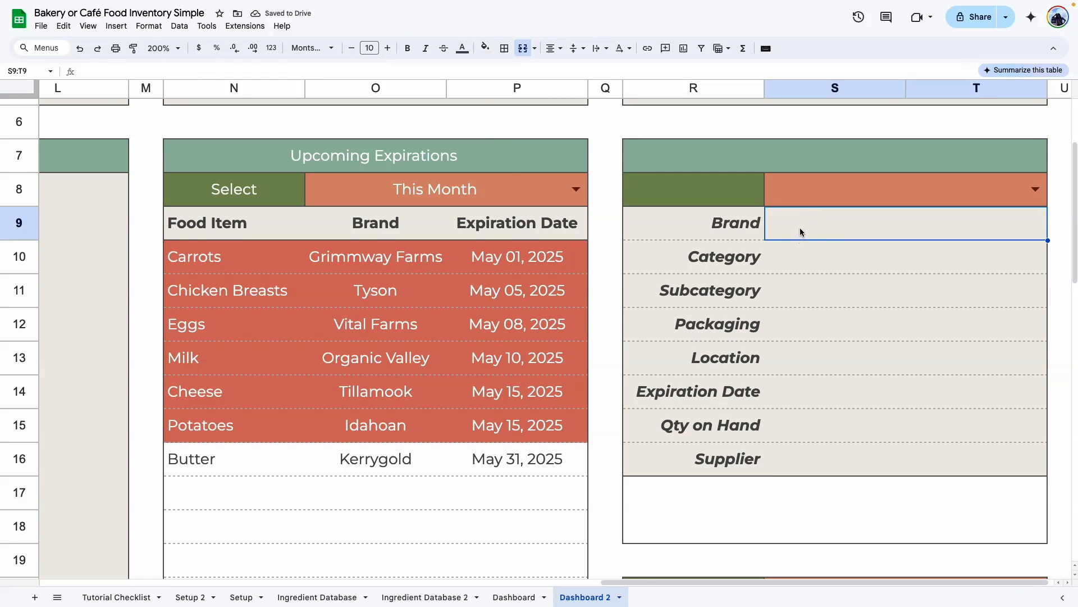
{"action": "left_click", "coordinate": [807, 259]}
{"action": "left_click", "coordinate": [815, 210]}
{"action": "left_click", "coordinate": [814, 258]}
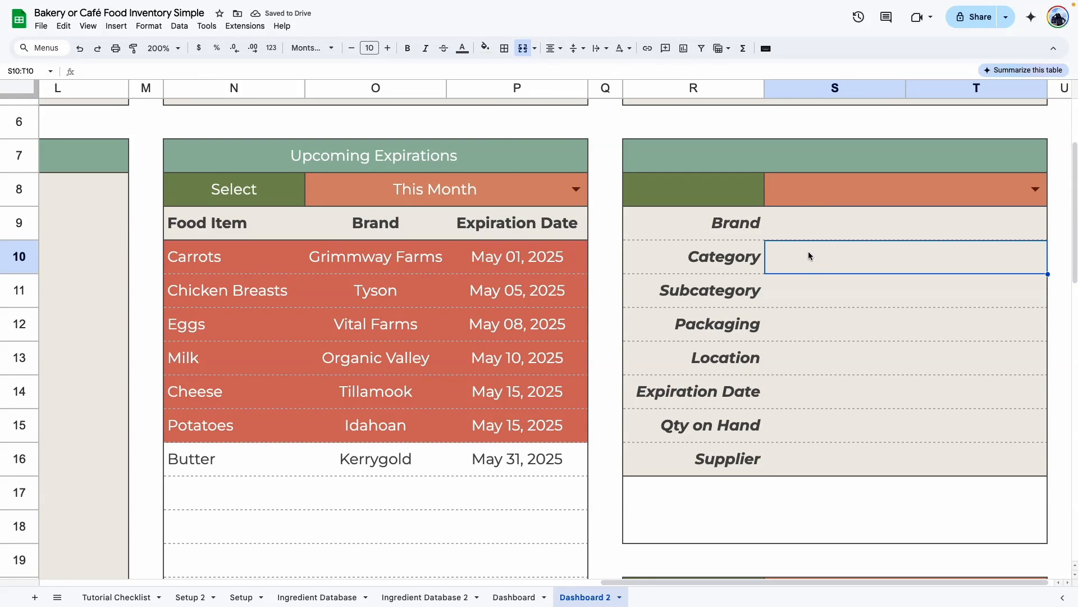
{"action": "left_click", "coordinate": [730, 224]}
{"action": "left_click", "coordinate": [733, 256]}
{"action": "left_click", "coordinate": [731, 293]}
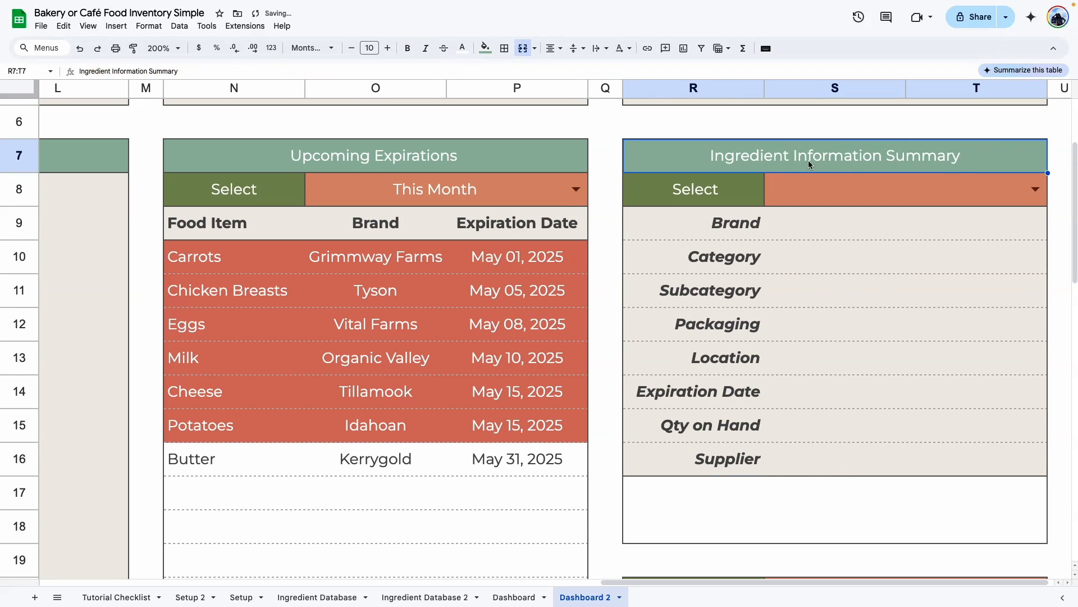
Choose Eggs from the ingredient dropdown in S8
{"action": "left_click", "coordinate": [747, 188]}
{"action": "left_click", "coordinate": [1035, 189]}
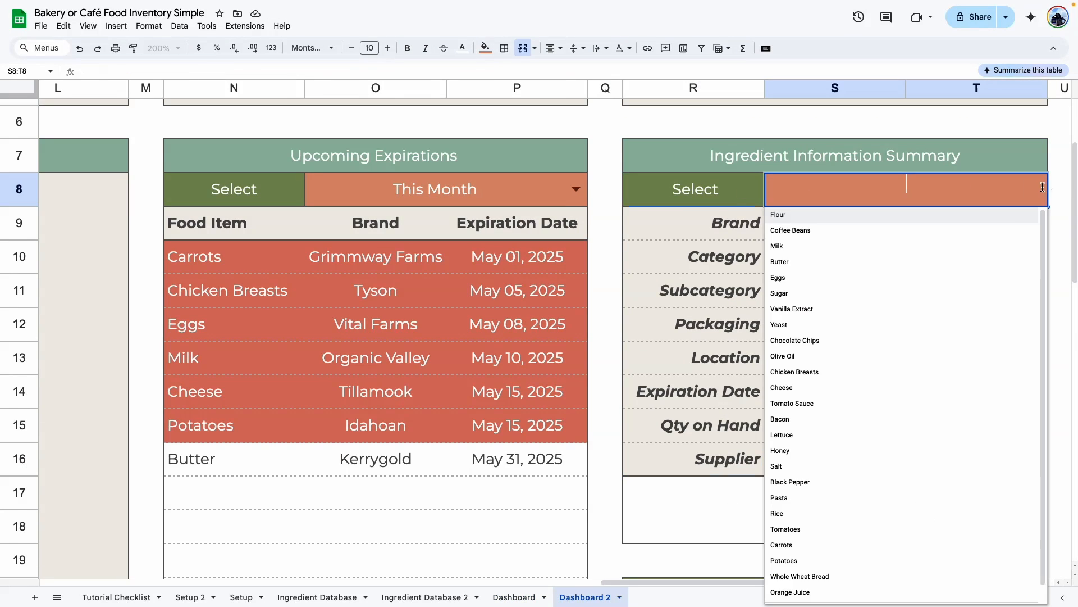
{"action": "left_click", "coordinate": [821, 286]}
{"action": "left_click", "coordinate": [864, 322]}
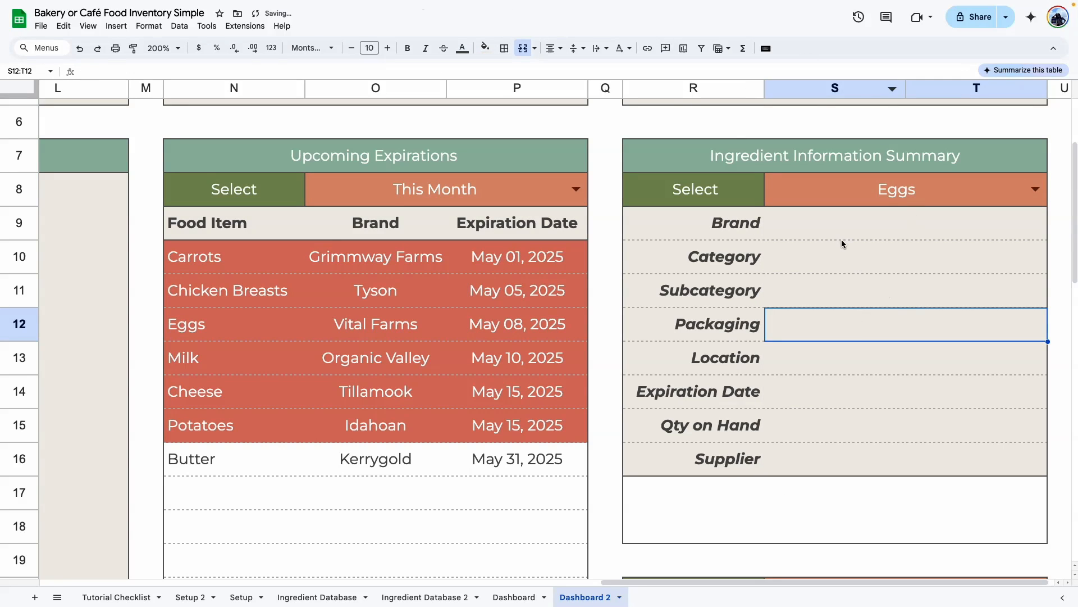
Copy the INDEX/MATCH formula from the Brand value cell S9 on the Dashboard sheet
{"action": "left_click", "coordinate": [867, 226]}
{"action": "left_click", "coordinate": [869, 254]}
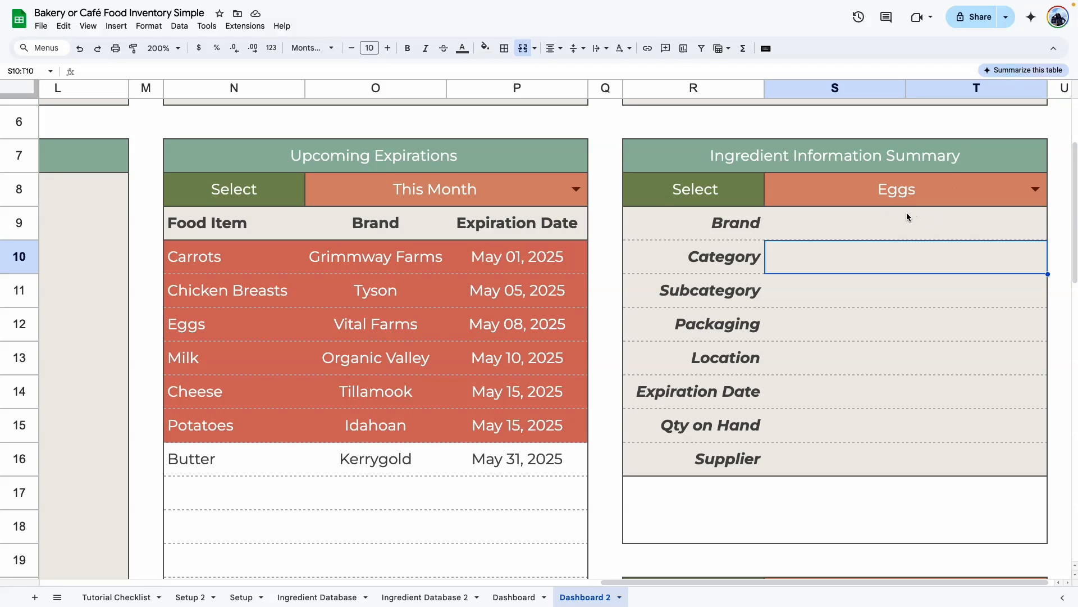
{"action": "left_click", "coordinate": [514, 596]}
{"action": "double_click", "coordinate": [827, 247]}
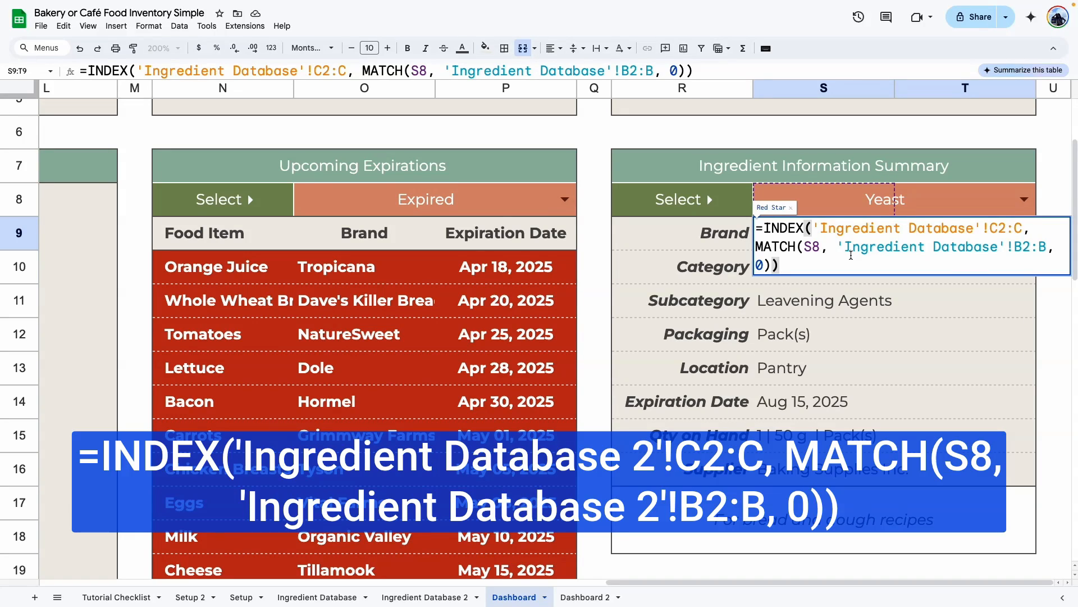
{"action": "left_click_drag", "start_coordinate": [783, 265], "coordinate": [755, 226]}
{"action": "key", "text": "super+c"}
{"action": "left_click", "coordinate": [778, 435]}
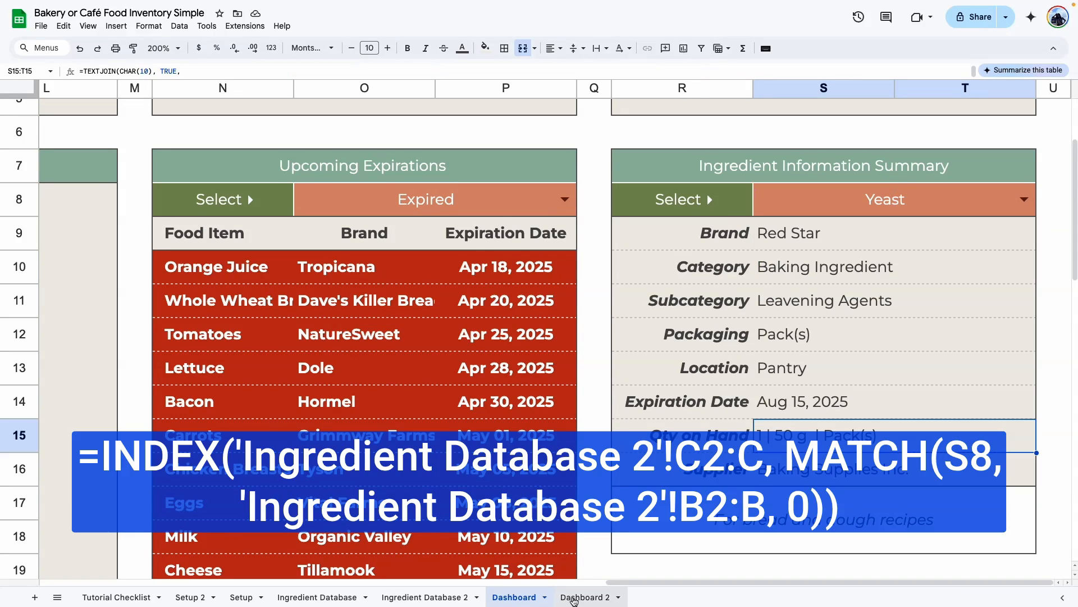
Paste the formula into S9 on Dashboard 2 and point both ranges to Ingredient Database 2: =INDEX('Ingredient Database 2'!C2:C, MATCH(S8, 'Ingredient Database 2'!B2:B, 0))
{"action": "left_click", "coordinate": [580, 597]}
{"action": "left_click", "coordinate": [815, 224]}
{"action": "double_click", "coordinate": [814, 224]}
{"action": "key", "text": "super+v"}
{"action": "left_click", "coordinate": [986, 218]}
{"action": "type", "text": "2"}
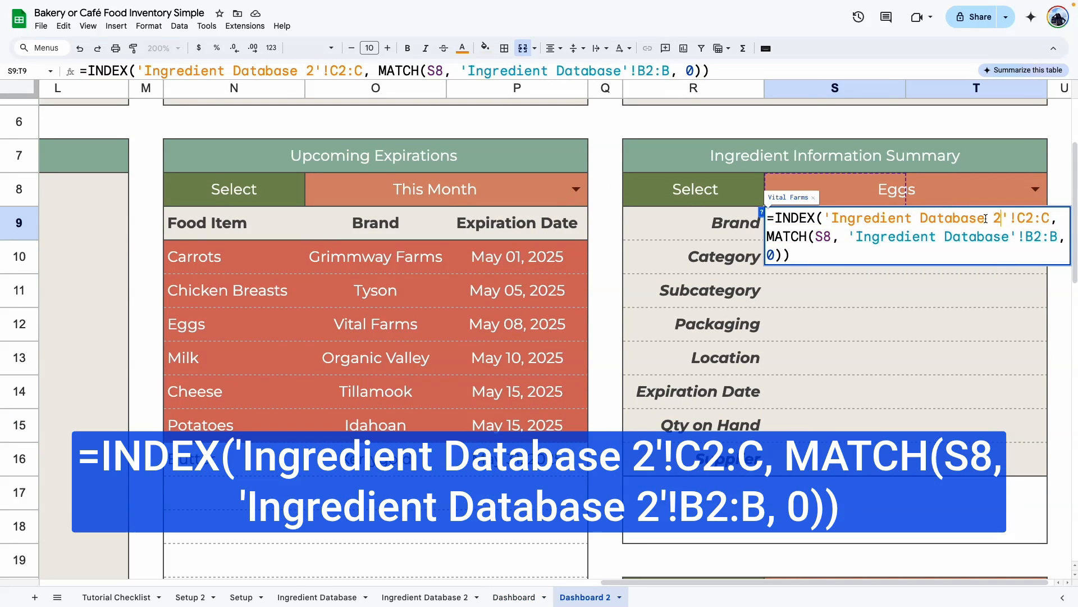
{"action": "left_click", "coordinate": [1007, 235]}
{"action": "type", "text": "2"}
{"action": "key", "text": "Return"}
Left-align the value cells S9:T16 in the Ingredient Information Summary
{"action": "left_click_drag", "start_coordinate": [914, 229], "coordinate": [921, 466]}
{"action": "left_click", "coordinate": [554, 49]}
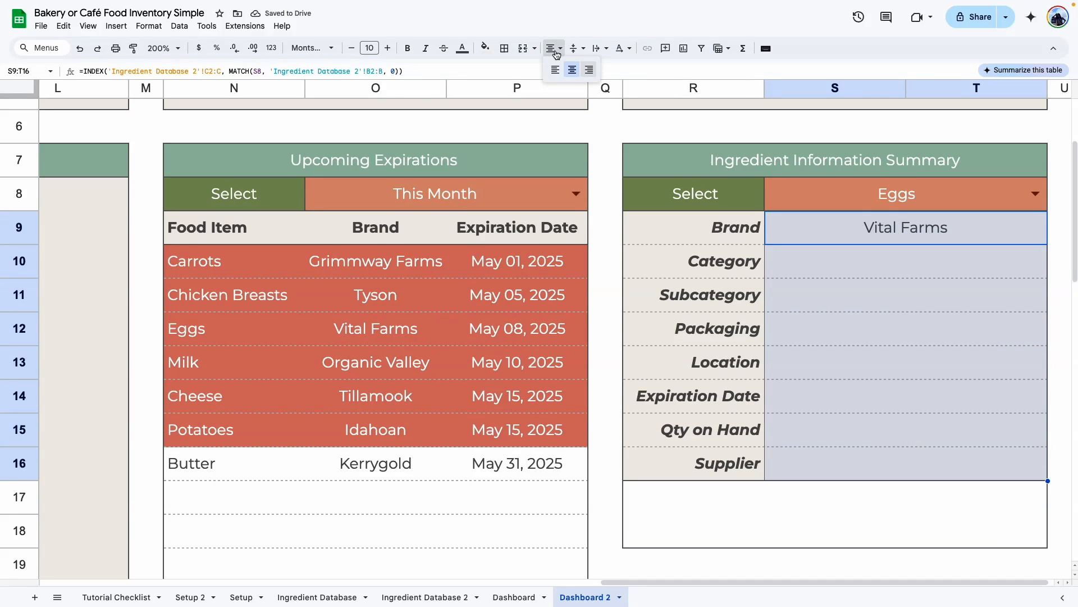
{"action": "left_click", "coordinate": [558, 72]}
Copy the Brand lookup formula from S9 into the Category value cell S10
{"action": "left_click", "coordinate": [848, 226]}
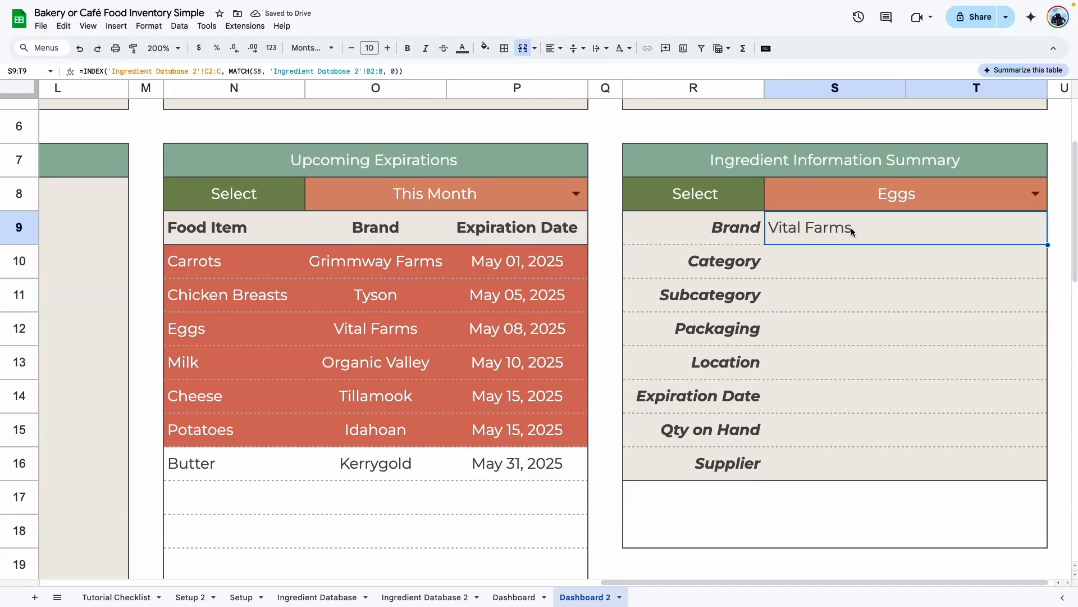
{"action": "double_click", "coordinate": [859, 225]}
{"action": "left_click_drag", "start_coordinate": [872, 257], "coordinate": [783, 218]}
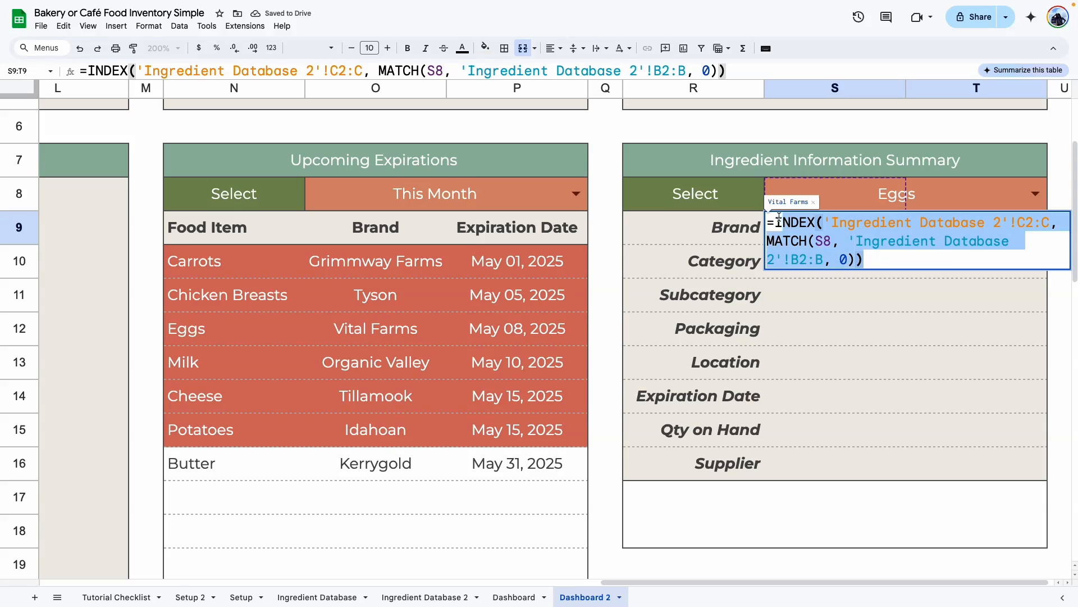
{"action": "key", "text": "ctrl+c"}
{"action": "key", "text": "Return"}
{"action": "double_click", "coordinate": [823, 264]}
{"action": "key", "text": "ctrl+v"}
{"action": "key", "text": "Return"}
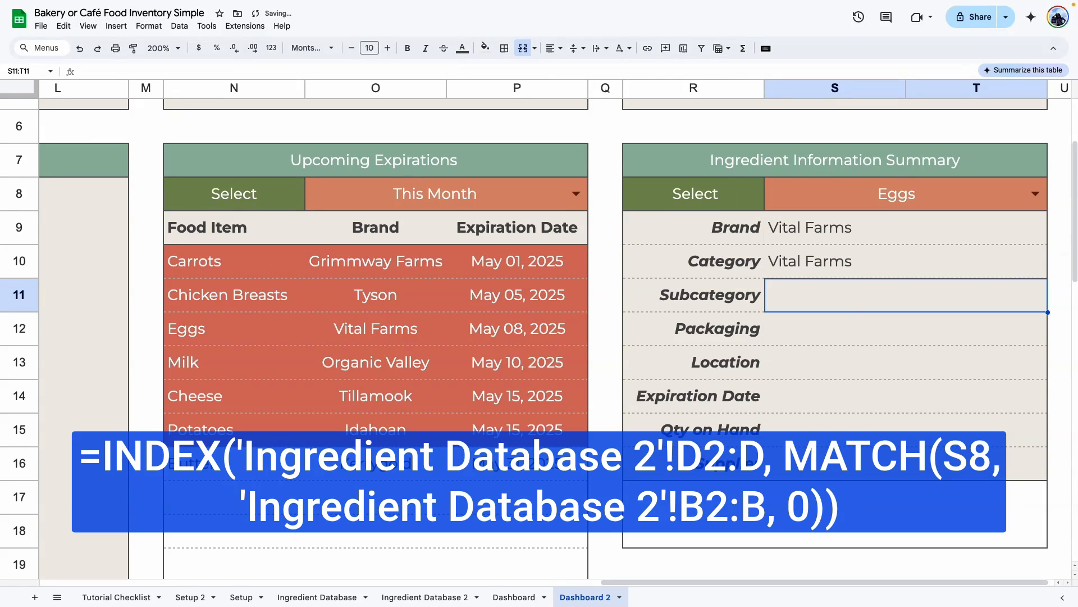
Change the INDEX range in the S10 formula to 'Ingredient Database 2'!D2:D for the Category value
{"action": "left_click", "coordinate": [823, 260]}
{"action": "key", "text": "Return"}
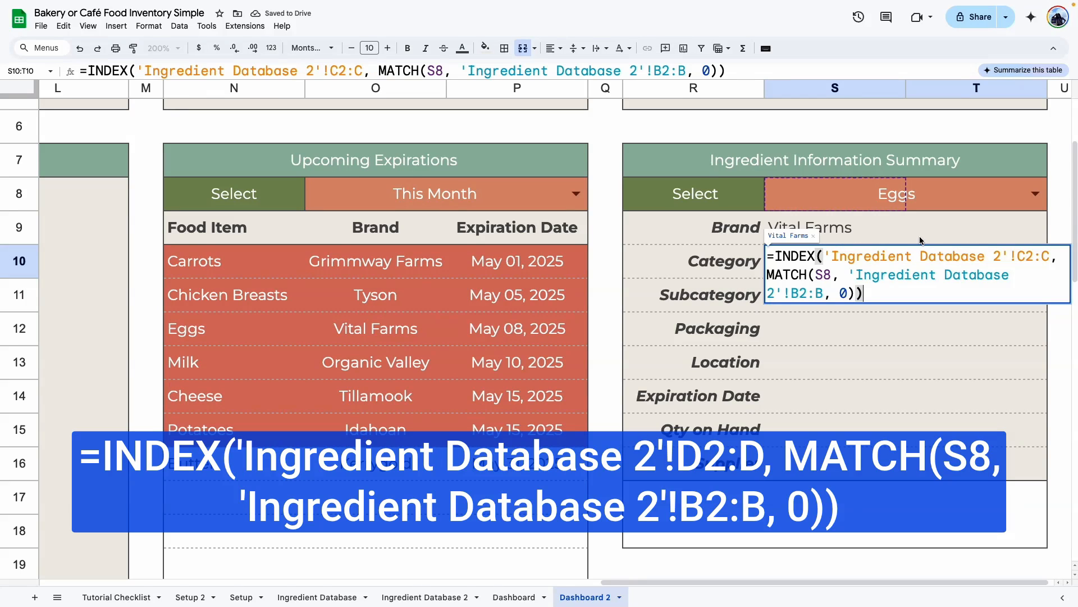
{"action": "left_click", "coordinate": [753, 228]}
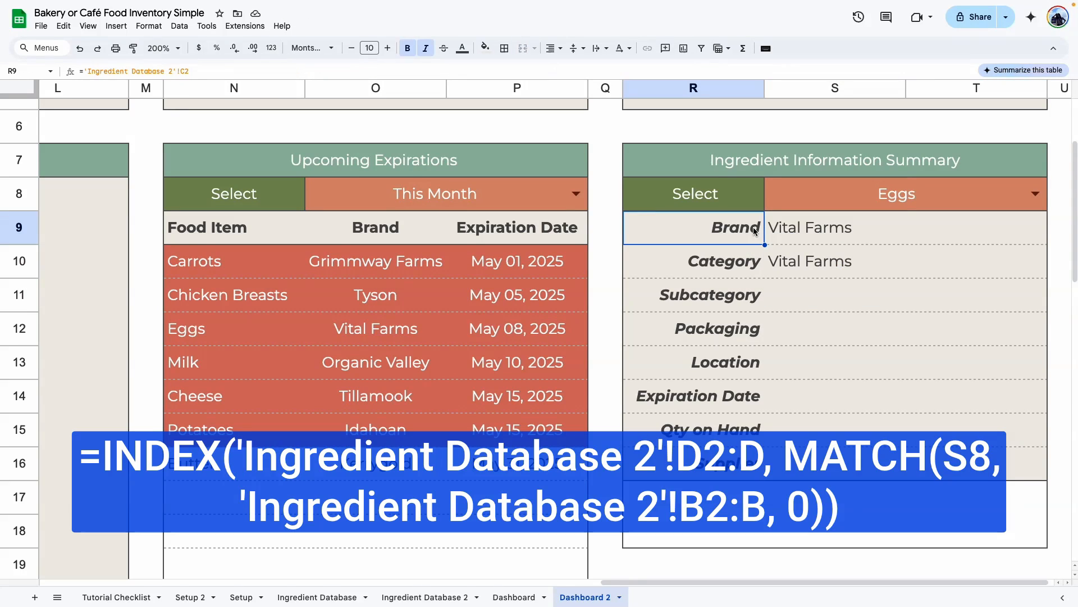
{"action": "left_click", "coordinate": [742, 266]}
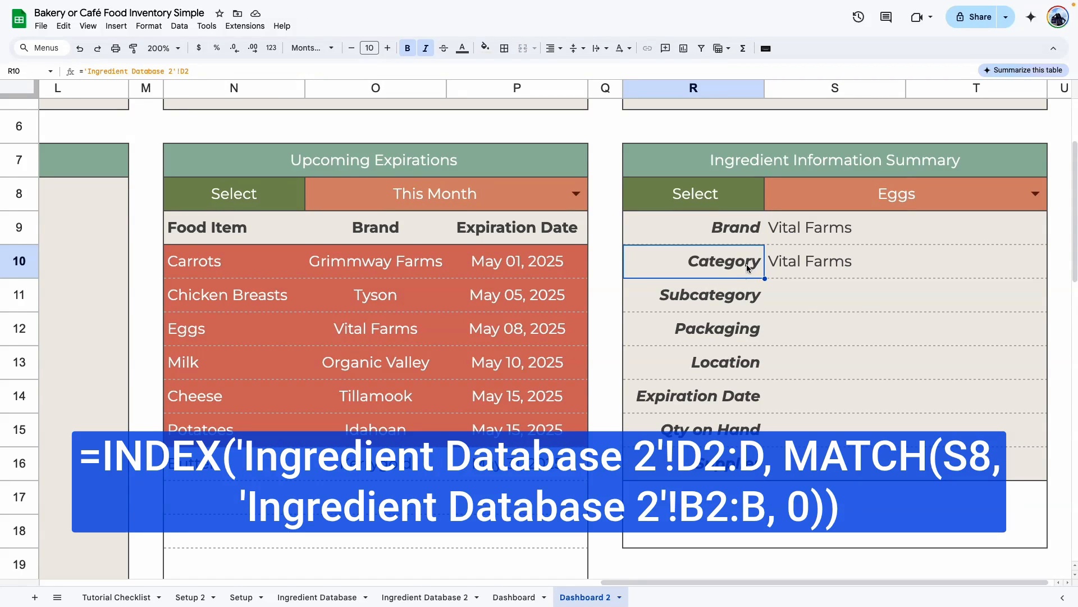
{"action": "left_click", "coordinate": [824, 265]}
{"action": "key", "text": "Return"}
{"action": "left_click_drag", "start_coordinate": [1018, 255], "coordinate": [1026, 255]}
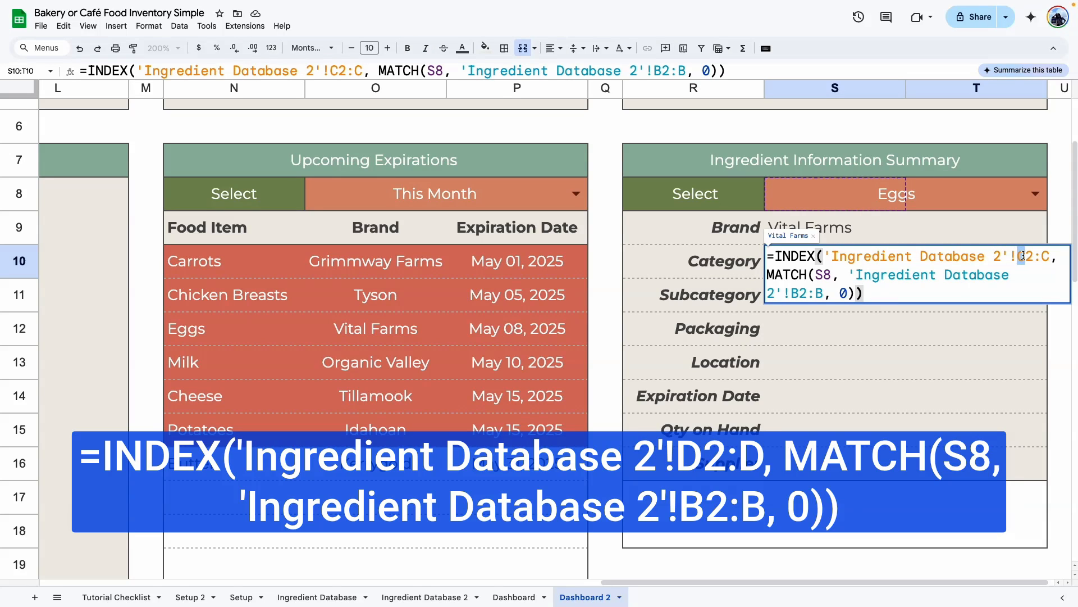
{"action": "type", "text": "d"}
{"action": "key", "text": "Return"}
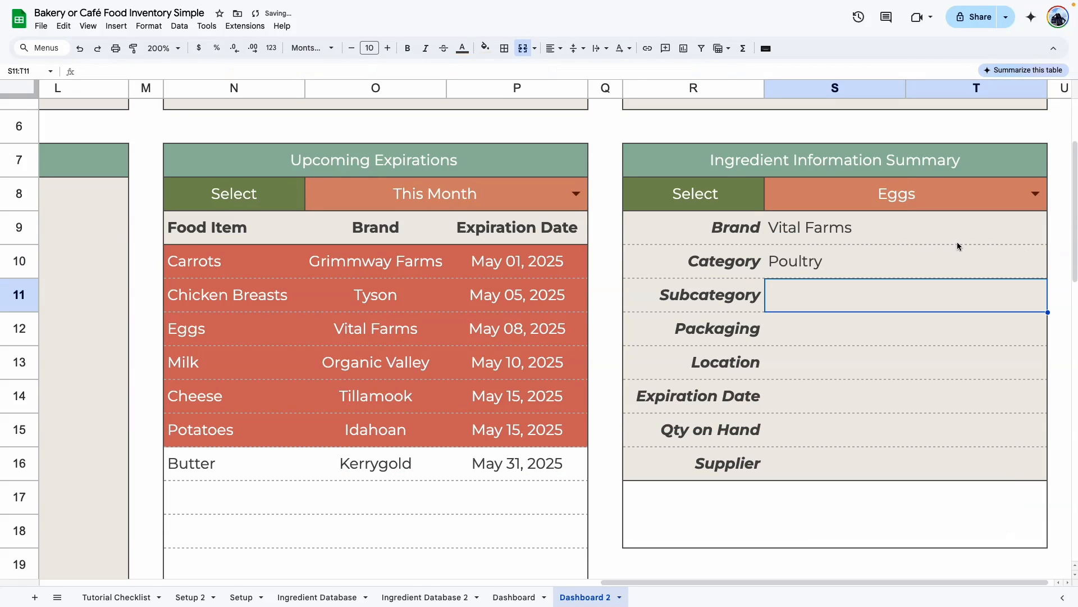
Paste the lookup formula into S11 and change its INDEX range to E2:E for the Subcategory value
{"action": "left_click", "coordinate": [711, 275]}
{"action": "left_click", "coordinate": [712, 297]}
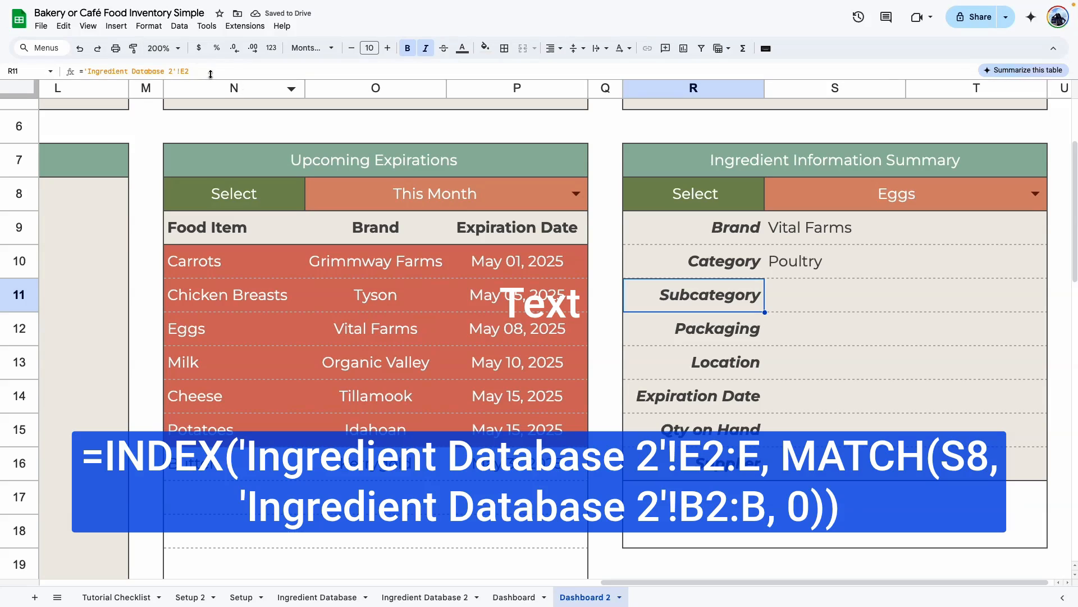
{"action": "double_click", "coordinate": [805, 292]}
{"action": "key", "text": "ctrl+v"}
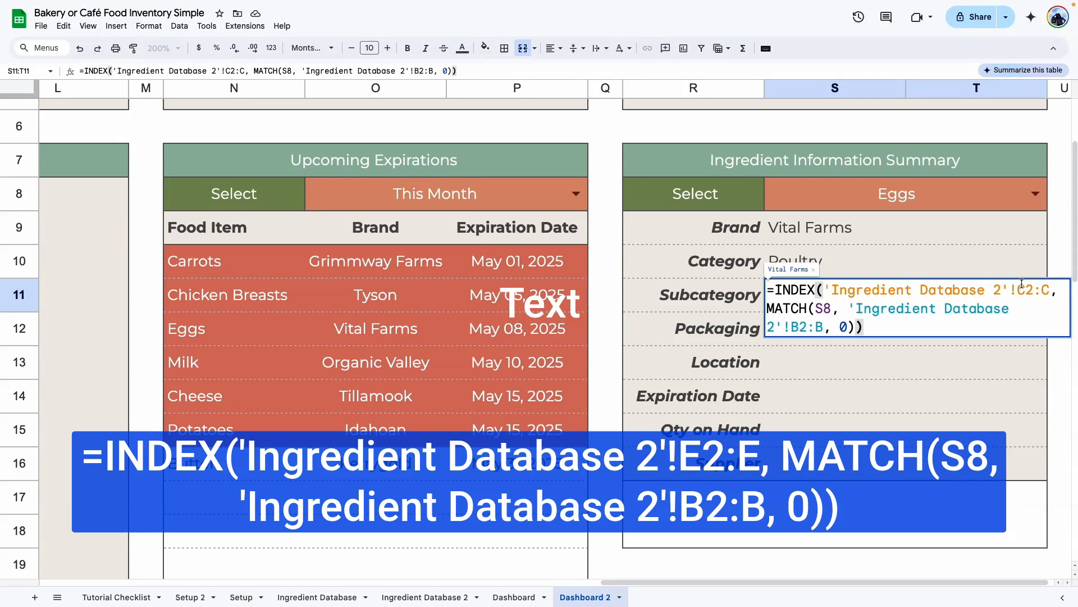
{"action": "left_click_drag", "start_coordinate": [1020, 286], "coordinate": [1026, 287]}
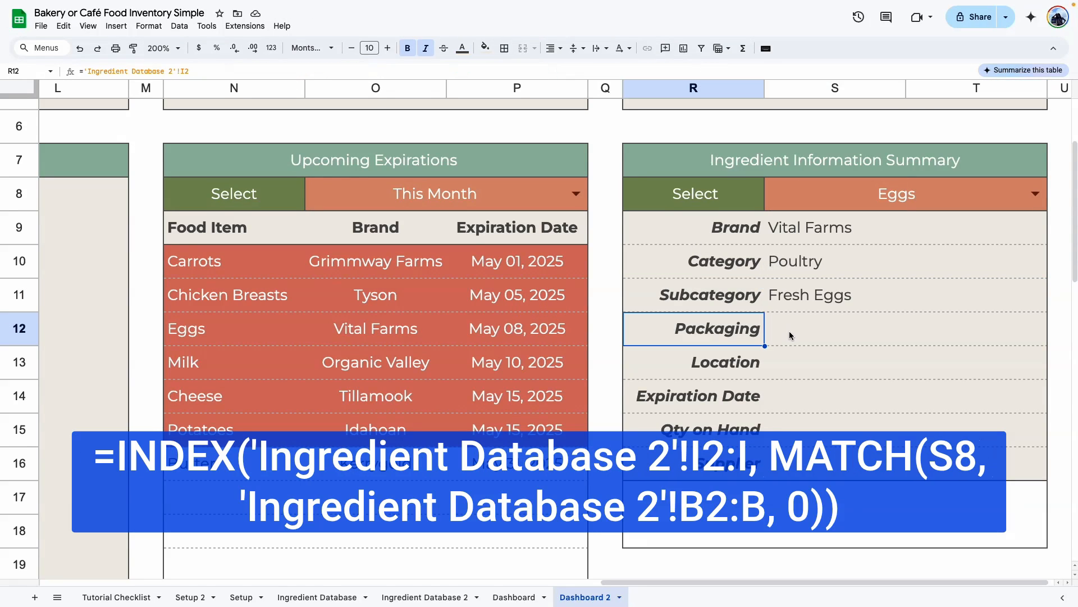
Paste the lookup formula into S12 and change its INDEX range to I2:I for the Packaging value
{"action": "double_click", "coordinate": [790, 333]}
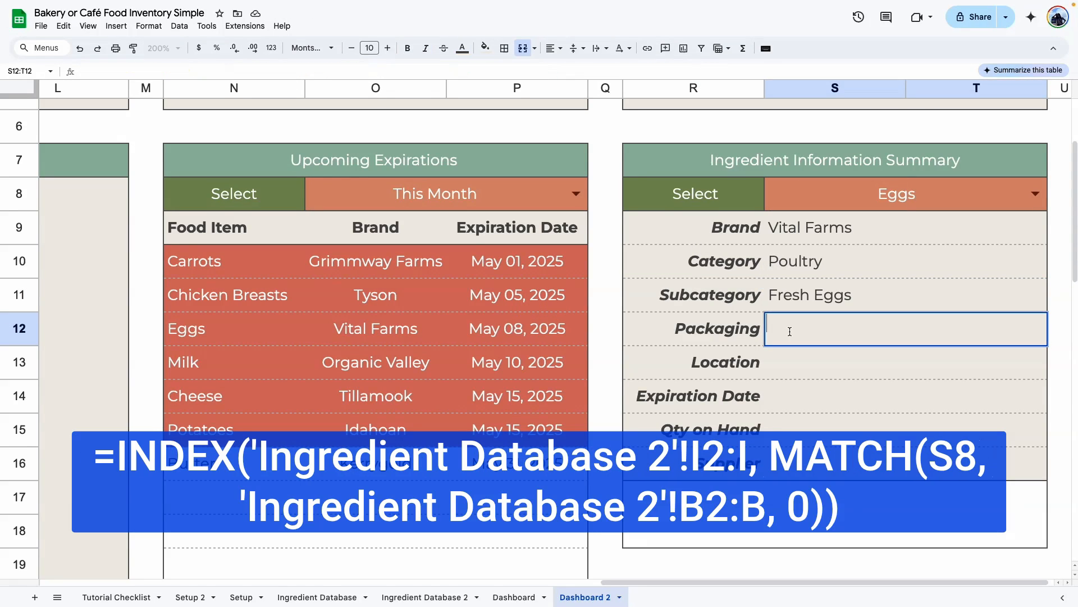
{"action": "key", "text": "ctrl+v"}
{"action": "left_click_drag", "start_coordinate": [1023, 323], "coordinate": [1018, 323]}
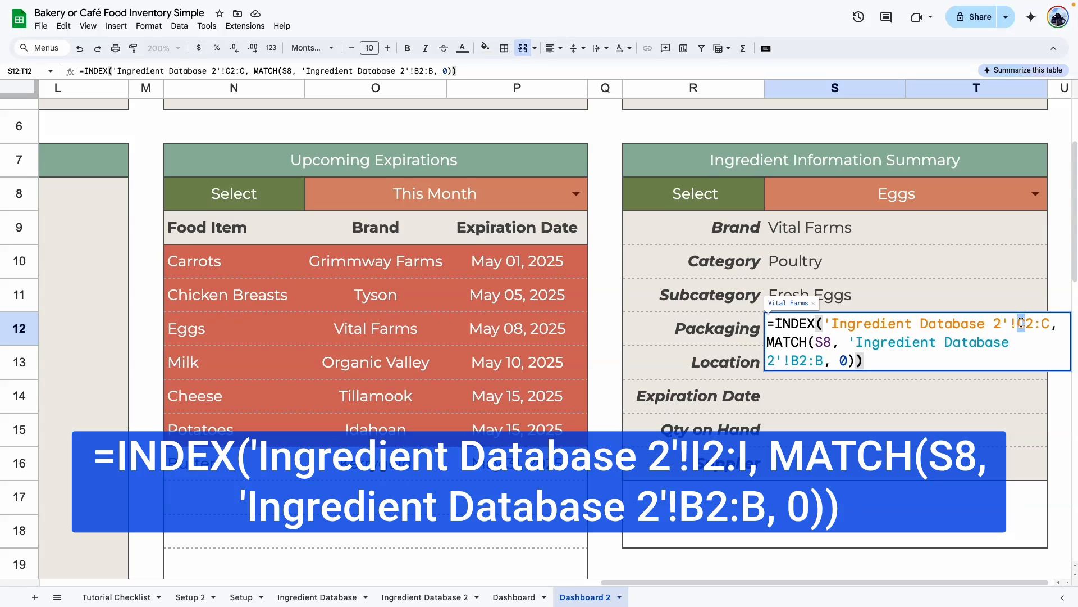
Change the INDEX range of the lookup formula in S13 to 'Ingredient Database 2'!J2:J for the Location value
{"action": "left_click", "coordinate": [727, 366]}
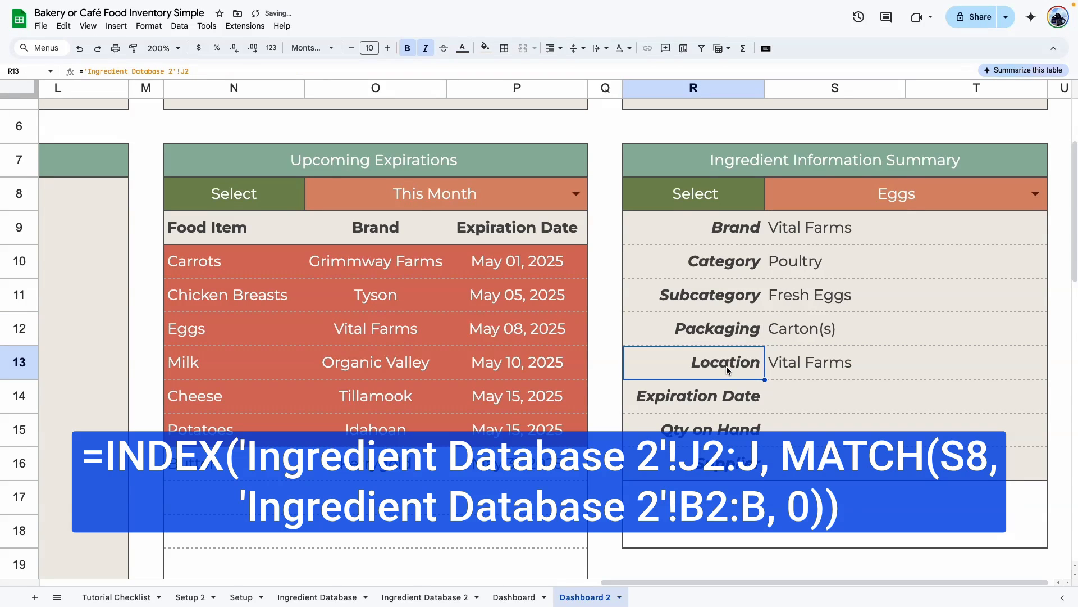
{"action": "double_click", "coordinate": [825, 361]}
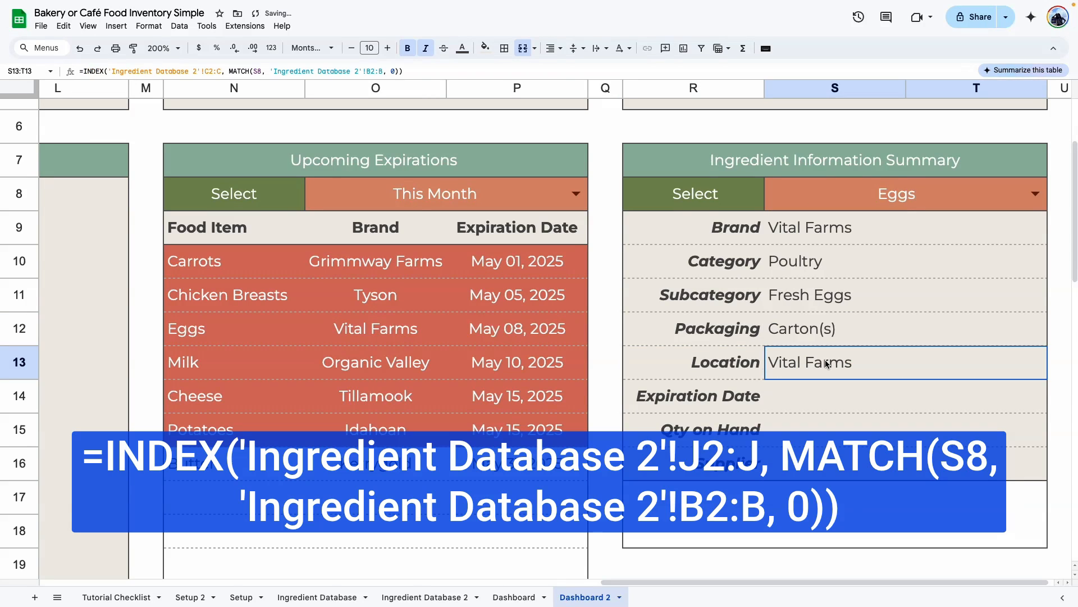
{"action": "left_click_drag", "start_coordinate": [1025, 357], "coordinate": [1017, 356]}
{"action": "type", "text": "J"}
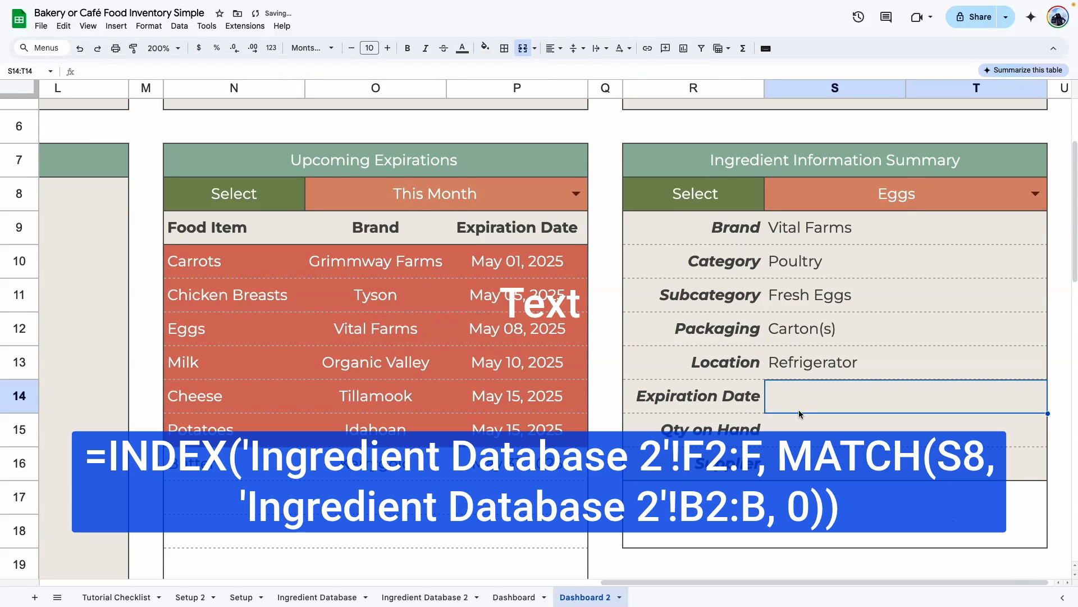
Enter the lookup formula in S14 with the INDEX range F2:F for the Expiration Date value
{"action": "key", "text": "Left"}
{"action": "double_click", "coordinate": [802, 406]}
{"action": "left_click_drag", "start_coordinate": [1017, 389], "coordinate": [1024, 388]}
{"action": "type", "text": "F"}
{"action": "key", "text": "Return"}
{"action": "left_click", "coordinate": [760, 432]}
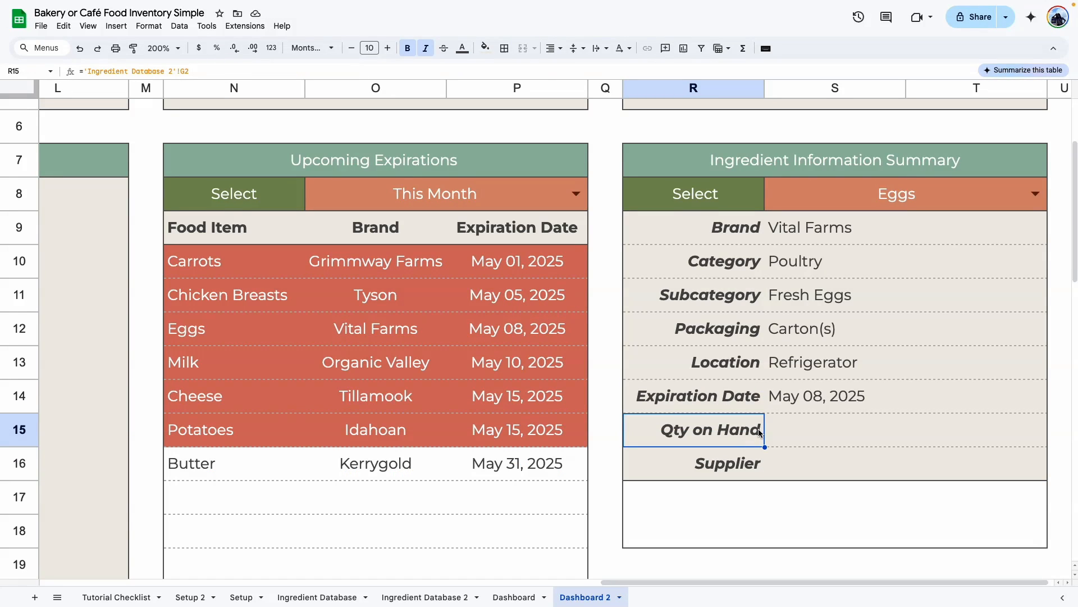
Paste the lookup formula into S16 and change its INDEX range to K2:K for the Supplier value
{"action": "left_click", "coordinate": [742, 465]}
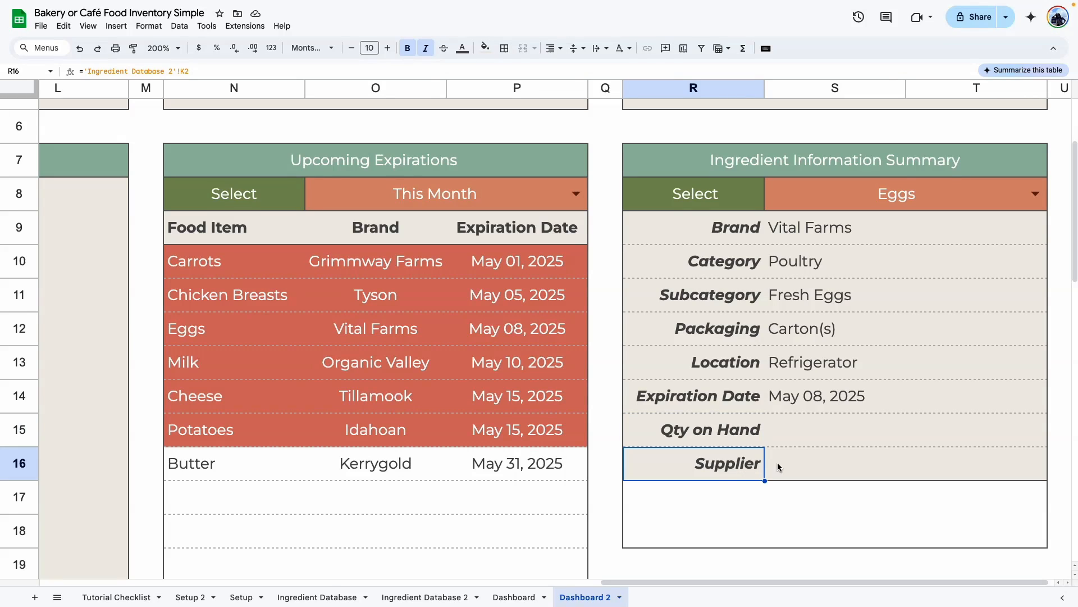
{"action": "left_click", "coordinate": [824, 467]}
{"action": "double_click", "coordinate": [824, 467]}
{"action": "key", "text": "super+v"}
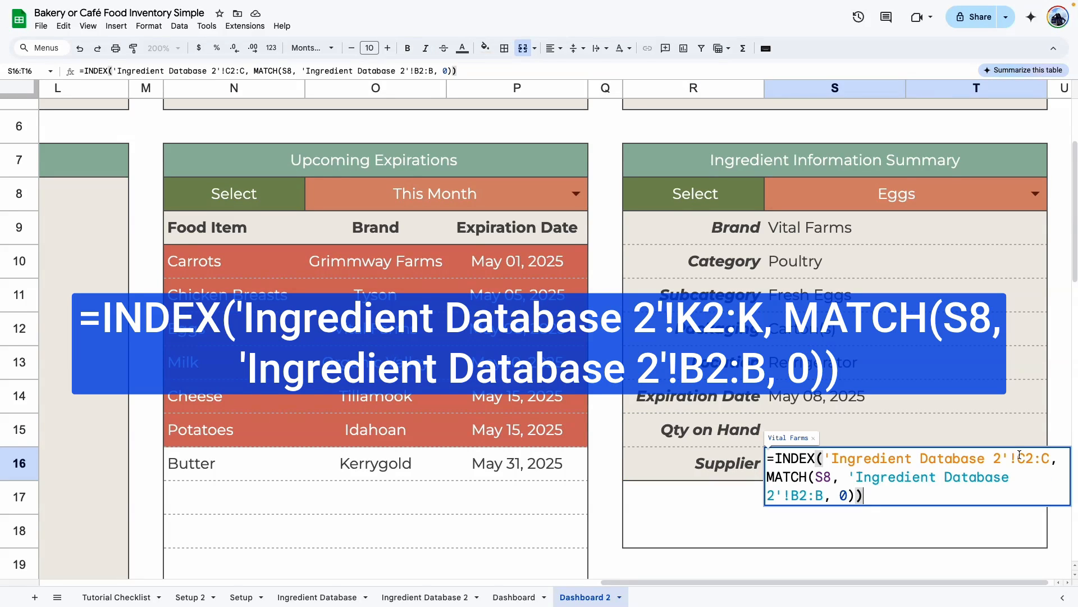
{"action": "left_click_drag", "start_coordinate": [1017, 456], "coordinate": [1024, 456]}
{"action": "type", "text": "K"}
{"action": "key", "text": "Return"}
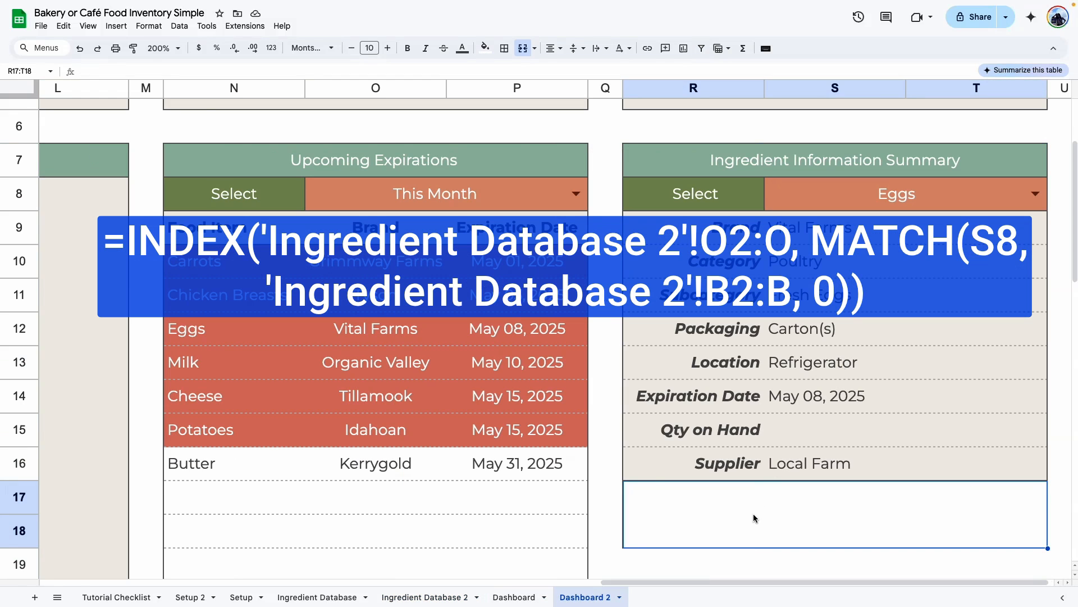
Paste the lookup formula into the notes cell R17:T18 and change its INDEX range to O2:O
{"action": "double_click", "coordinate": [755, 518]}
{"action": "type", "text": "=INDEX('Ingredient Database 2'!C2:C, MATCH(S8, 'Ingredient Database 2'!B2:B, 0))"}
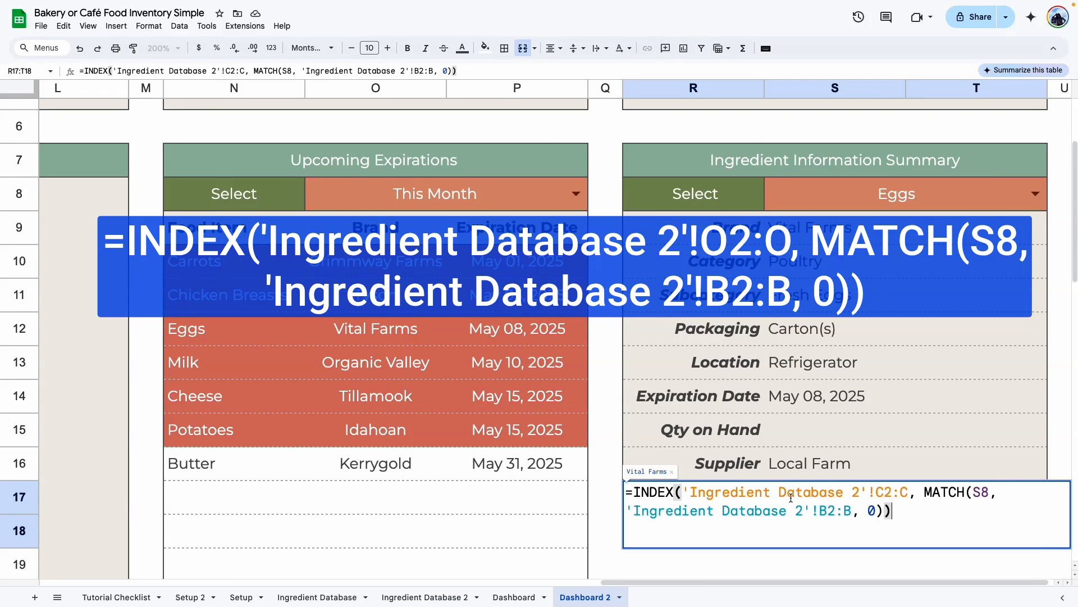
{"action": "left_click", "coordinate": [887, 489]}
{"action": "key", "text": "BackSpace"}
{"action": "type", "text": "o"}
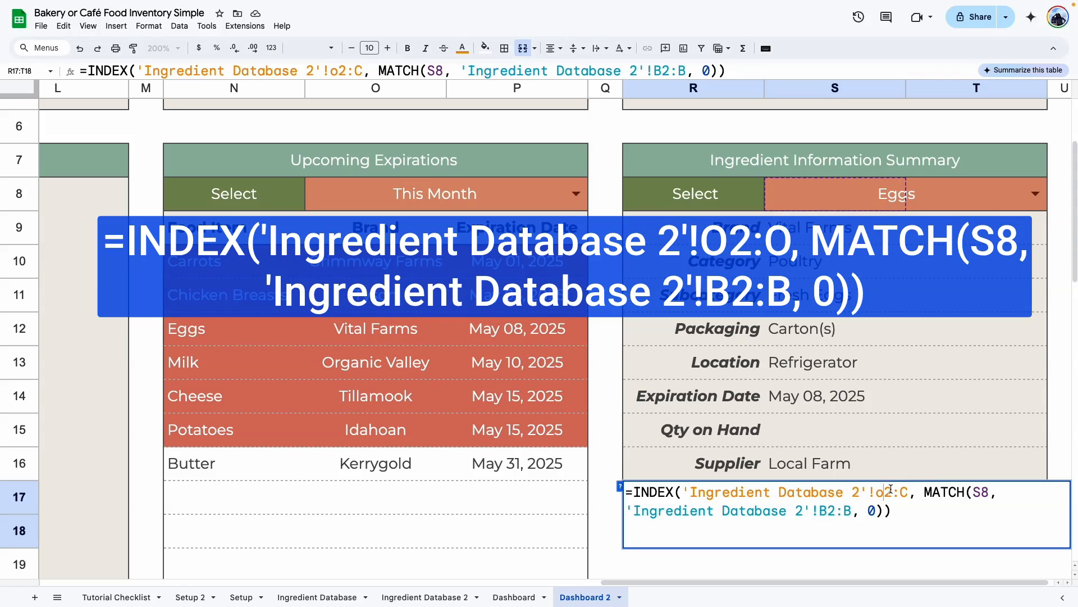
{"action": "key", "text": "Return"}
Examine the Qty on Hand, Unit of Measure and Packaging columns in Ingredient Database 2 that feed the Dashboard summary's Qty on Hand value
{"action": "left_click", "coordinate": [514, 597]}
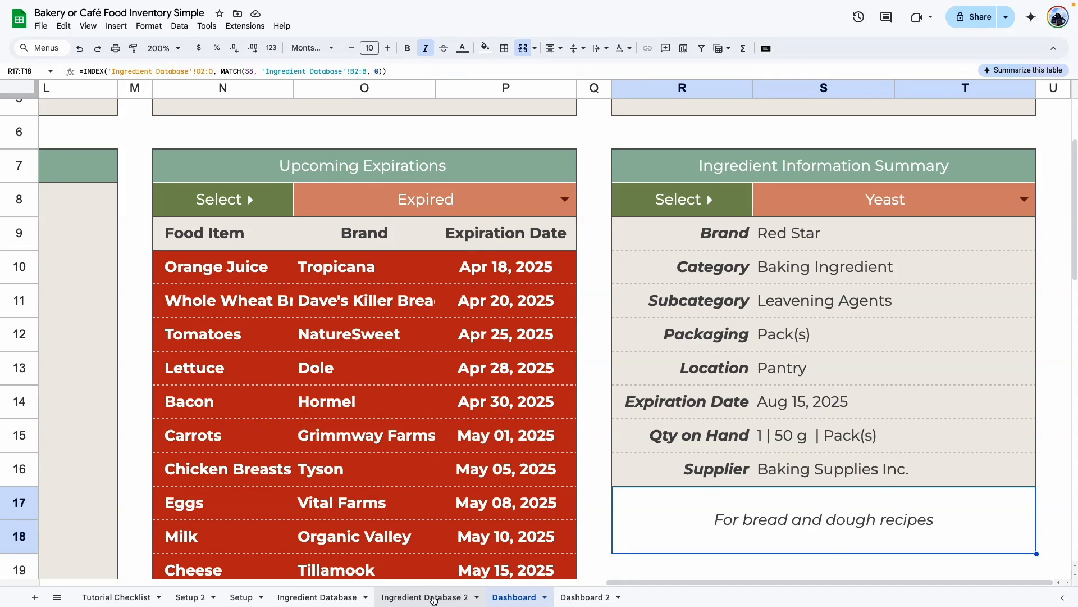
{"action": "left_click", "coordinate": [433, 599]}
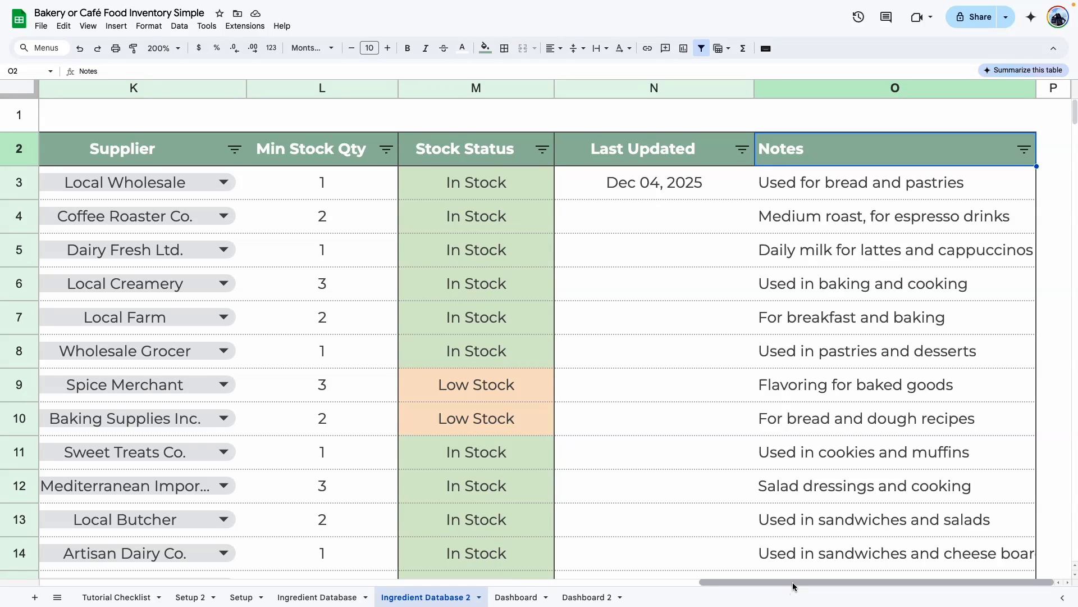
{"action": "left_click_drag", "start_coordinate": [792, 583], "coordinate": [455, 583]}
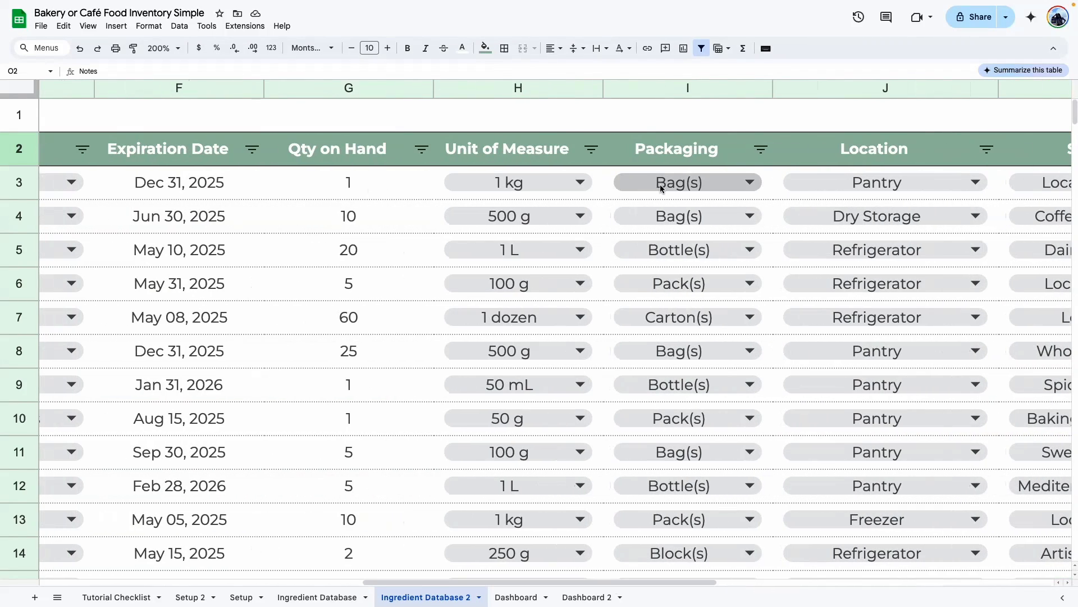
{"action": "left_click", "coordinate": [361, 188]}
{"action": "key", "text": "Right"}
{"action": "key", "text": "Right"}
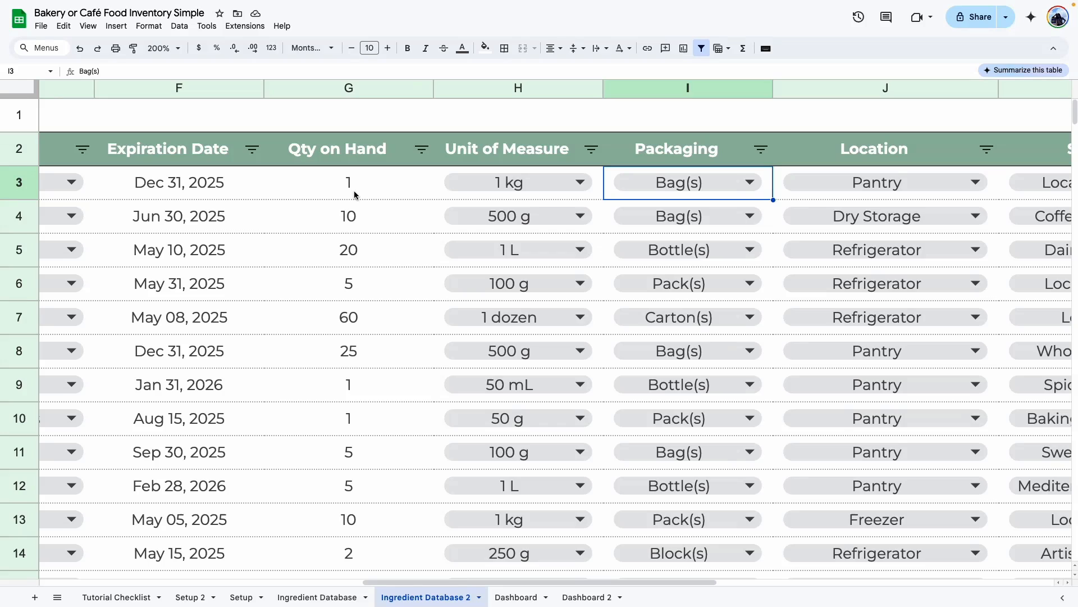
{"action": "left_click", "coordinate": [356, 194]}
{"action": "left_click", "coordinate": [558, 205]}
{"action": "left_click", "coordinate": [669, 194]}
{"action": "left_click", "coordinate": [587, 597]}
{"action": "left_click", "coordinate": [506, 597]}
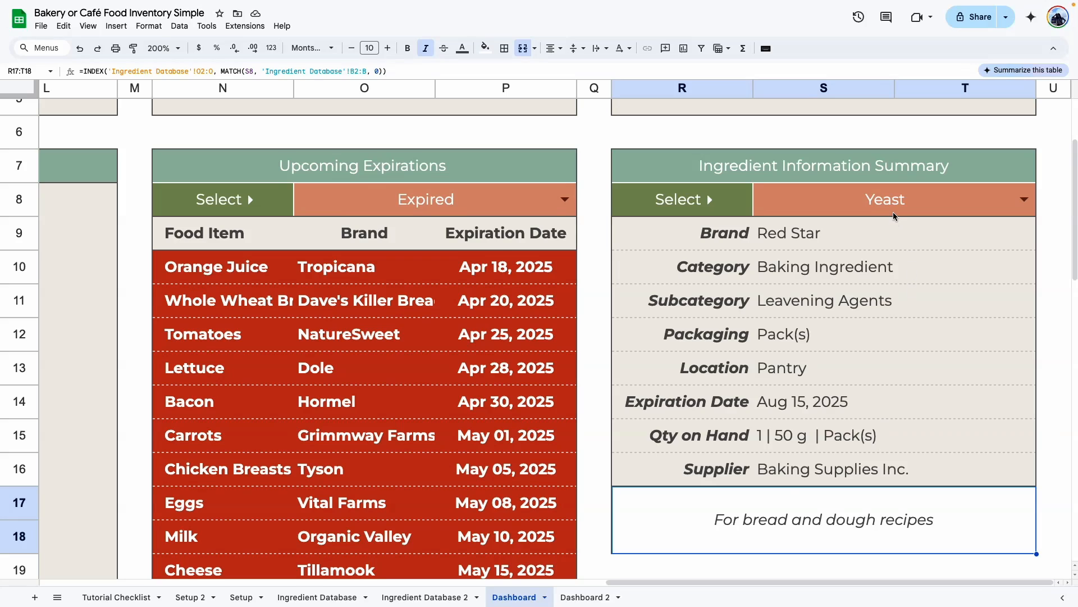
Copy Dashboard's Qty on Hand TEXTJOIN formula into S15 of Dashboard 2 and point its G2:G, H2:H, I2:I and B2:B ranges to 'Ingredient Database 2'
{"action": "double_click", "coordinate": [818, 437]}
{"action": "key", "text": "super+a"}
{"action": "left_click", "coordinate": [574, 599]}
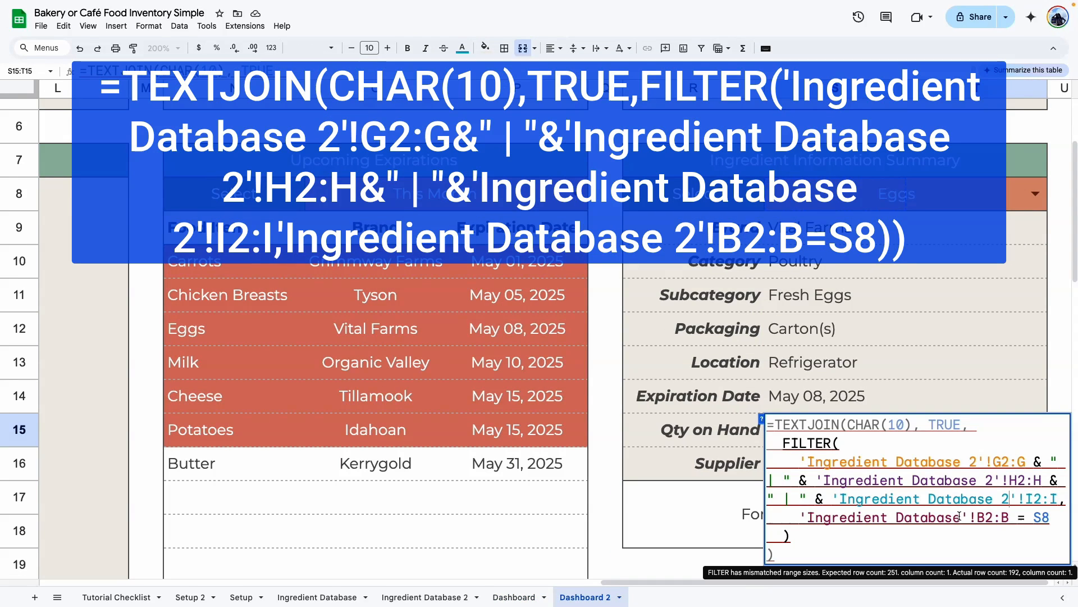
{"action": "left_click", "coordinate": [961, 517]}
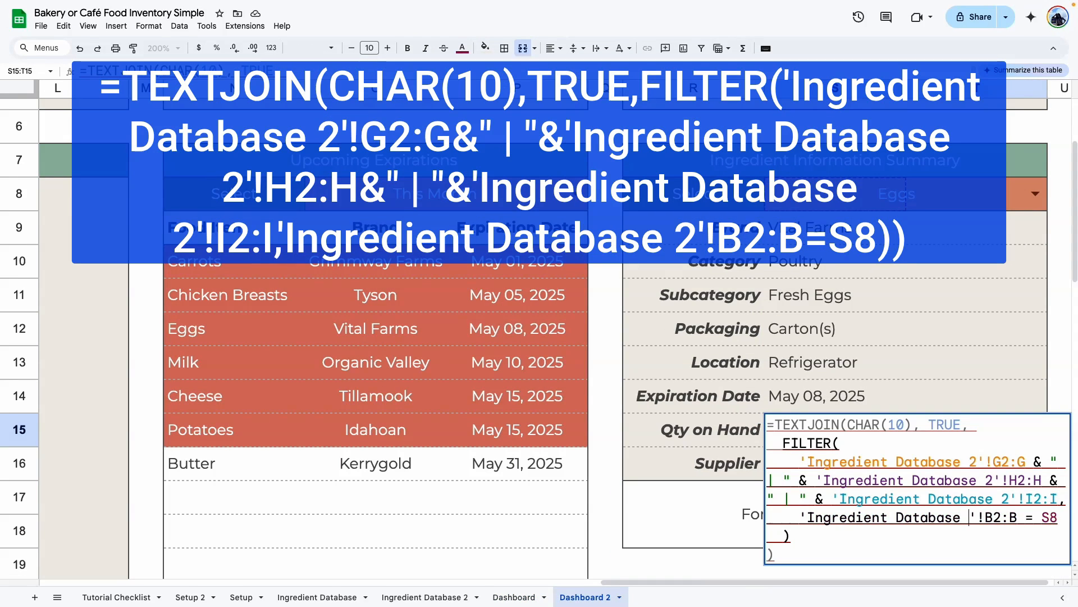
{"action": "type", "text": "2"}
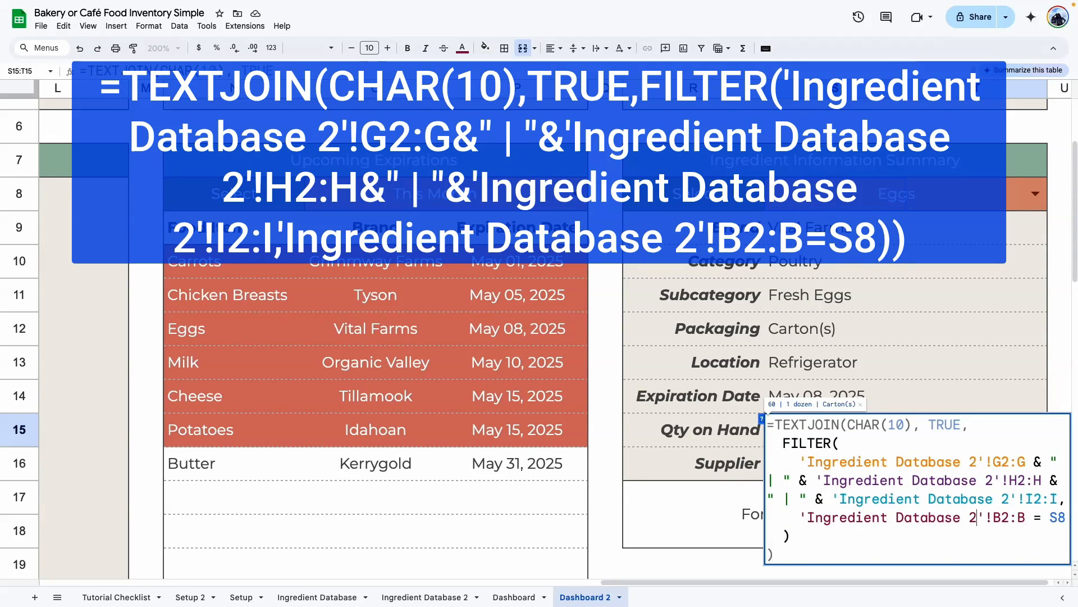
{"action": "key", "text": "Return"}
{"action": "left_click", "coordinate": [932, 205]}
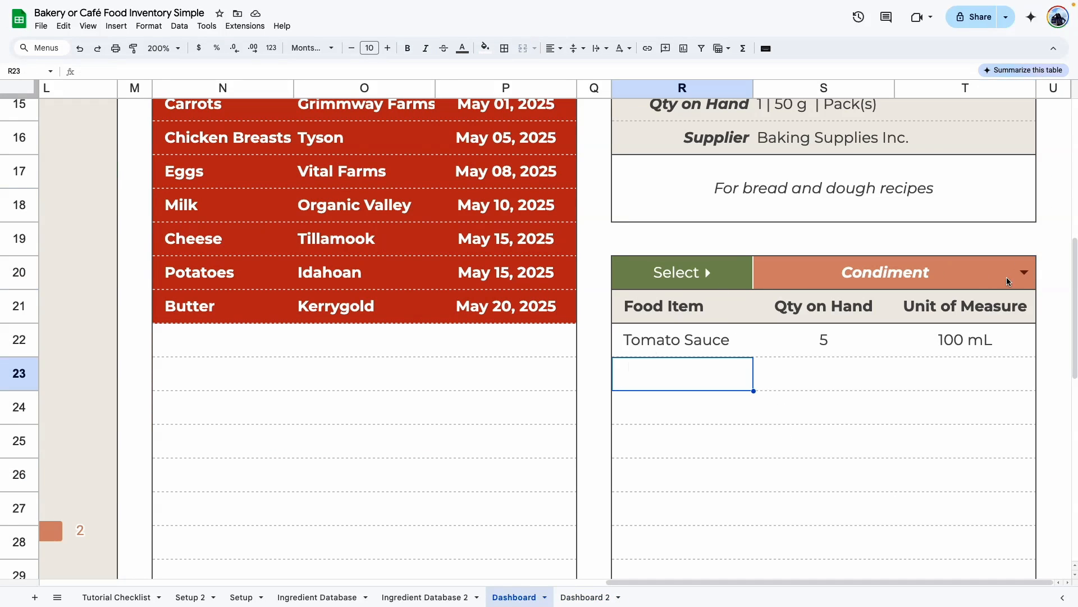
Set the category selector in row 20 of Dashboard to Baking Ingredient
{"action": "left_click", "coordinate": [1008, 282]}
{"action": "left_click", "coordinate": [800, 299]}
{"action": "left_click", "coordinate": [741, 488]}
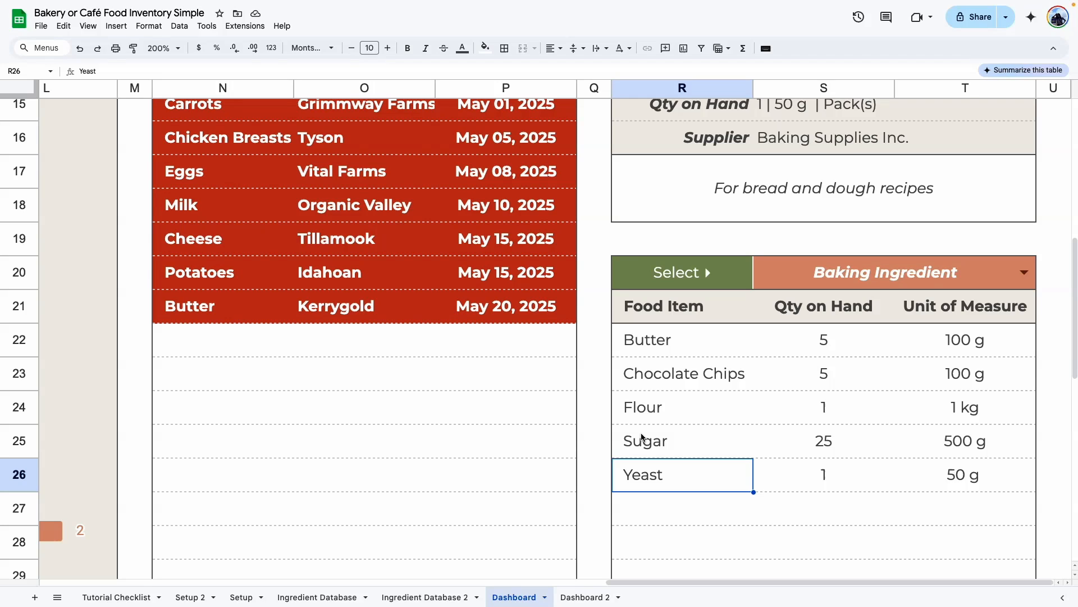
Examine the SORT and FILTER formula in R22 of Dashboard, including its D3:D condition, and the header references in R21 and S21
{"action": "left_click_drag", "start_coordinate": [672, 583], "coordinate": [669, 551]}
{"action": "left_click", "coordinate": [879, 500]}
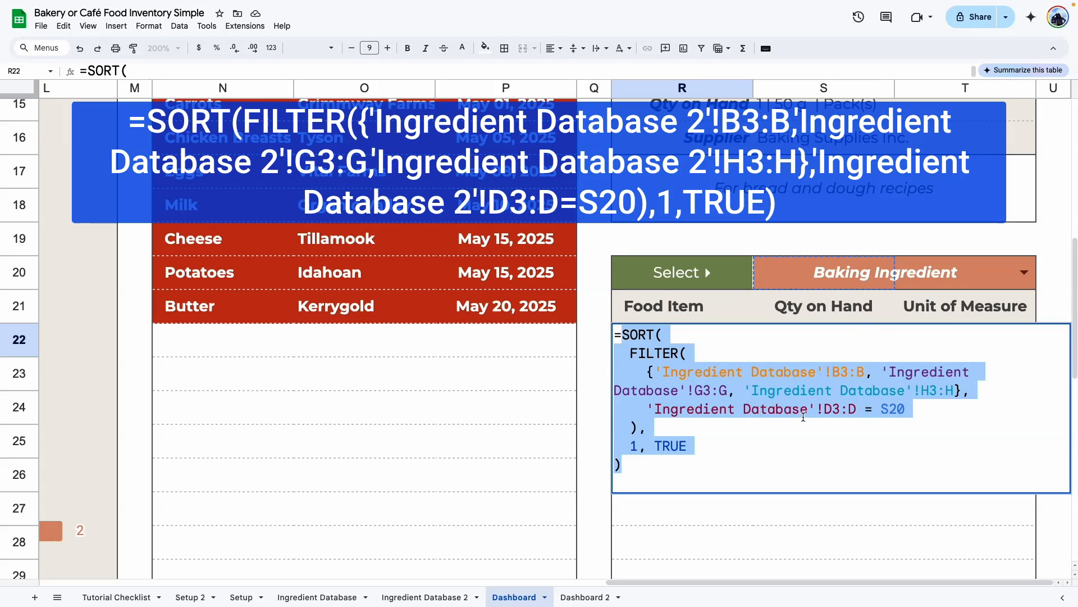
{"action": "left_click", "coordinate": [839, 409]}
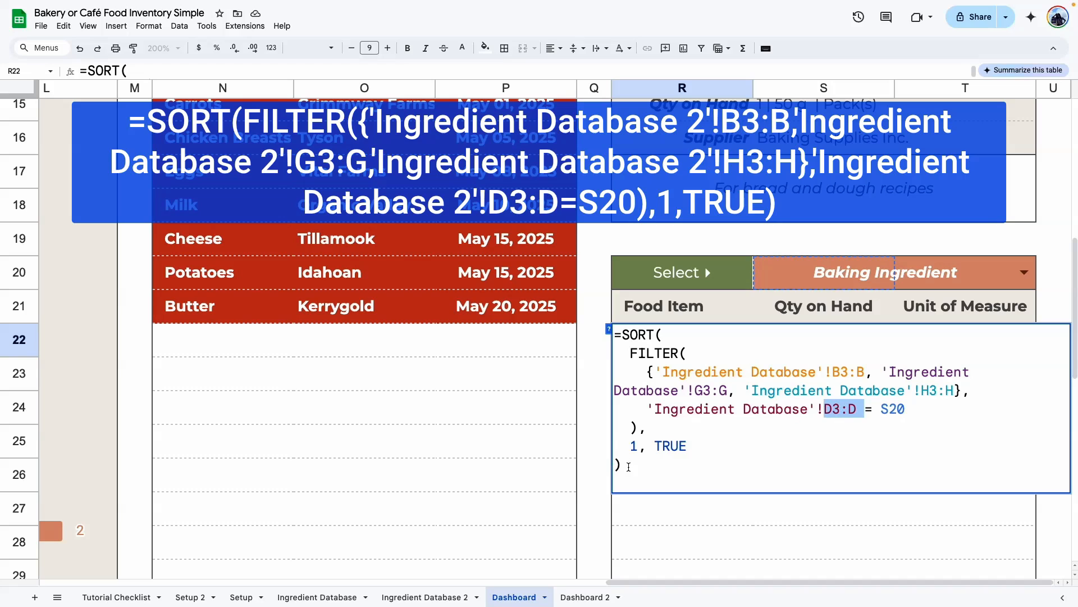
{"action": "left_click_drag", "start_coordinate": [629, 467], "coordinate": [607, 317]}
{"action": "left_click", "coordinate": [743, 546]}
{"action": "left_click", "coordinate": [702, 315]}
{"action": "left_click", "coordinate": [841, 311]}
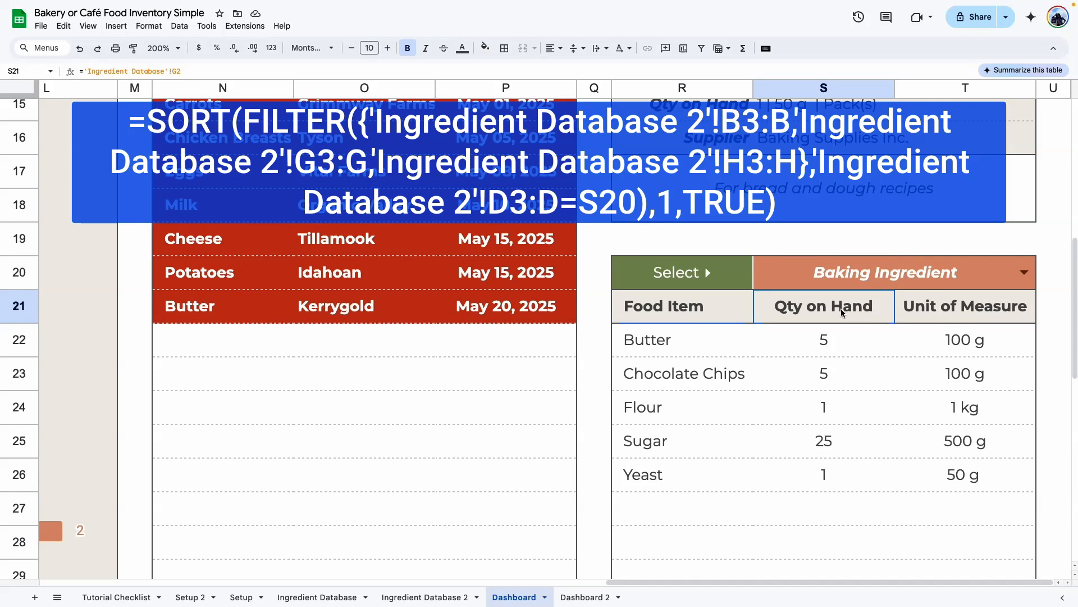
Link R21, S21 and T21 on Dashboard 2 to the Food Item, Qty on Hand and Unit of Measure headers in Ingredient Database 2
{"action": "left_click", "coordinate": [584, 597]}
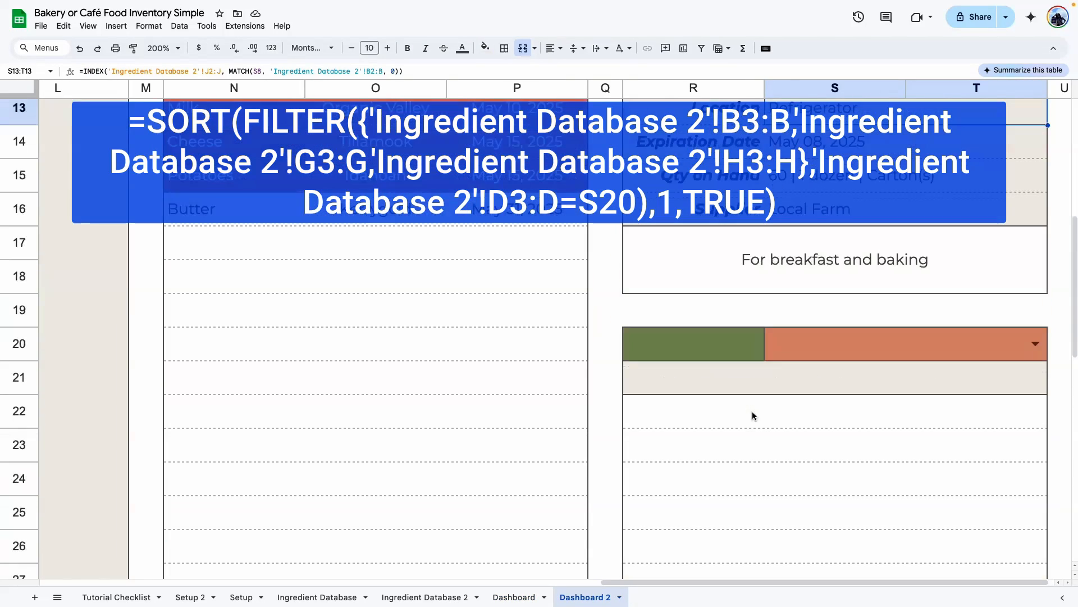
{"action": "scroll", "coordinate": [752, 411], "scroll_direction": "down", "scroll_amount": 3}
{"action": "scroll", "coordinate": [742, 391], "scroll_direction": "up", "scroll_amount": 3}
{"action": "left_click", "coordinate": [671, 343]}
{"action": "type", "text": "="}
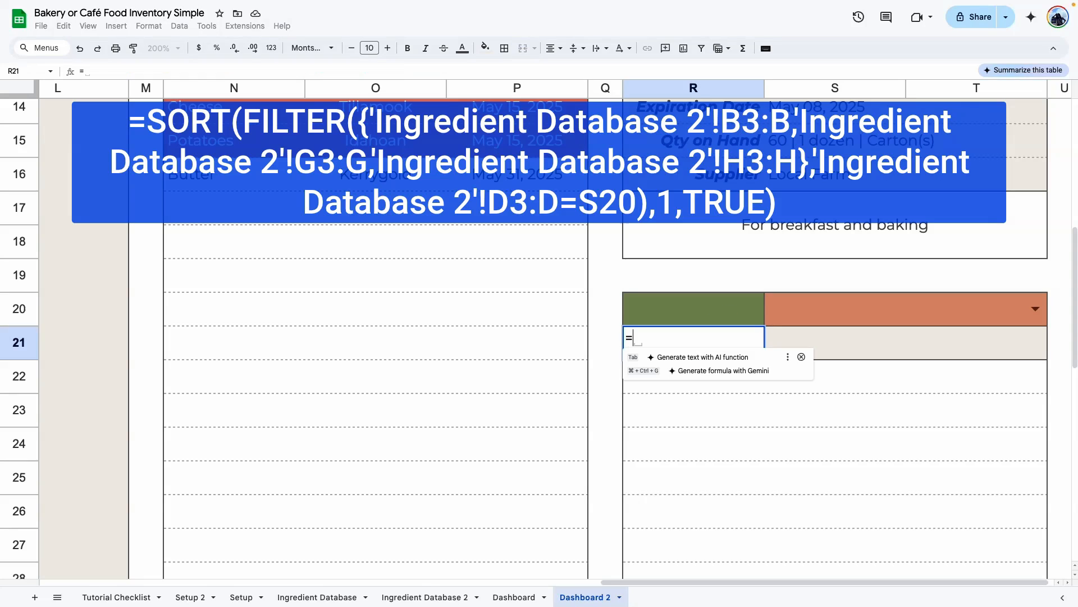
{"action": "left_click", "coordinate": [426, 596]}
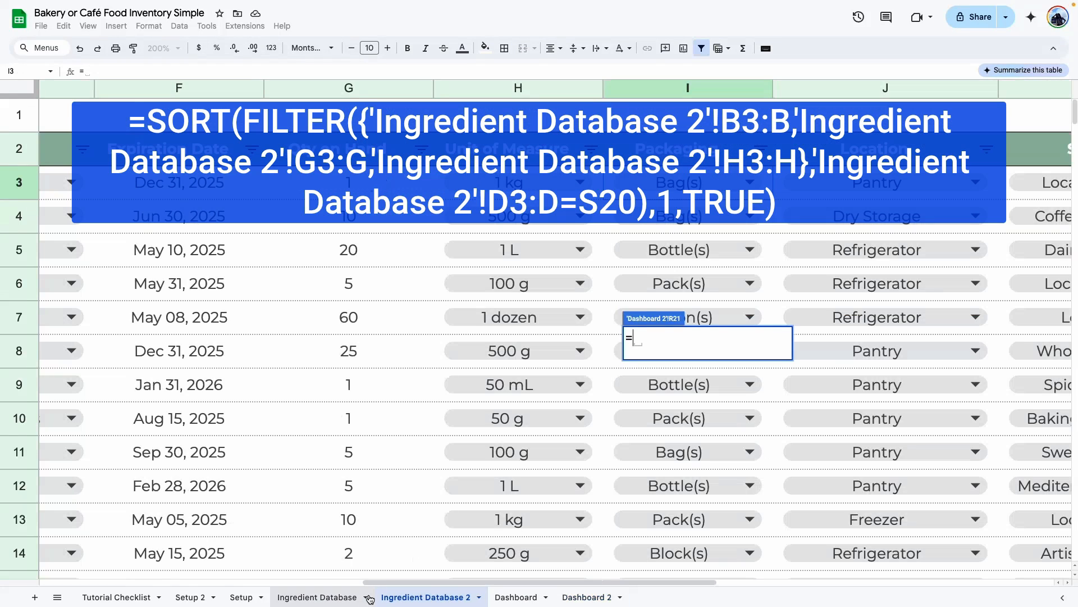
{"action": "left_click_drag", "start_coordinate": [368, 581], "coordinate": [45, 582]}
{"action": "left_click", "coordinate": [215, 149]}
{"action": "key", "text": "Return"}
{"action": "left_click", "coordinate": [804, 342]}
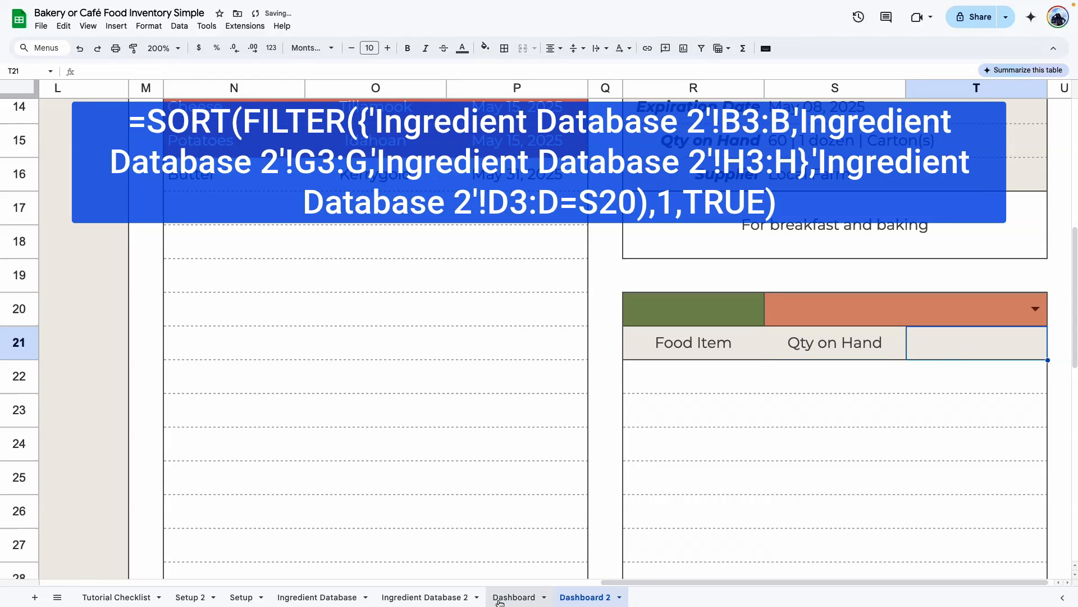
{"action": "left_click", "coordinate": [513, 596]}
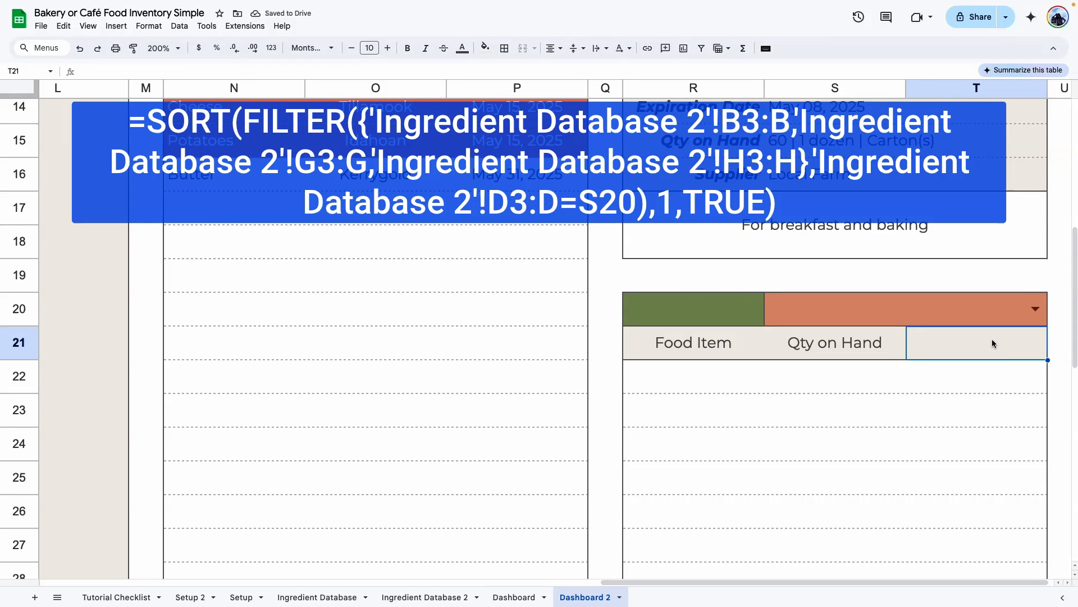
{"action": "type", "text": "=SORT("}
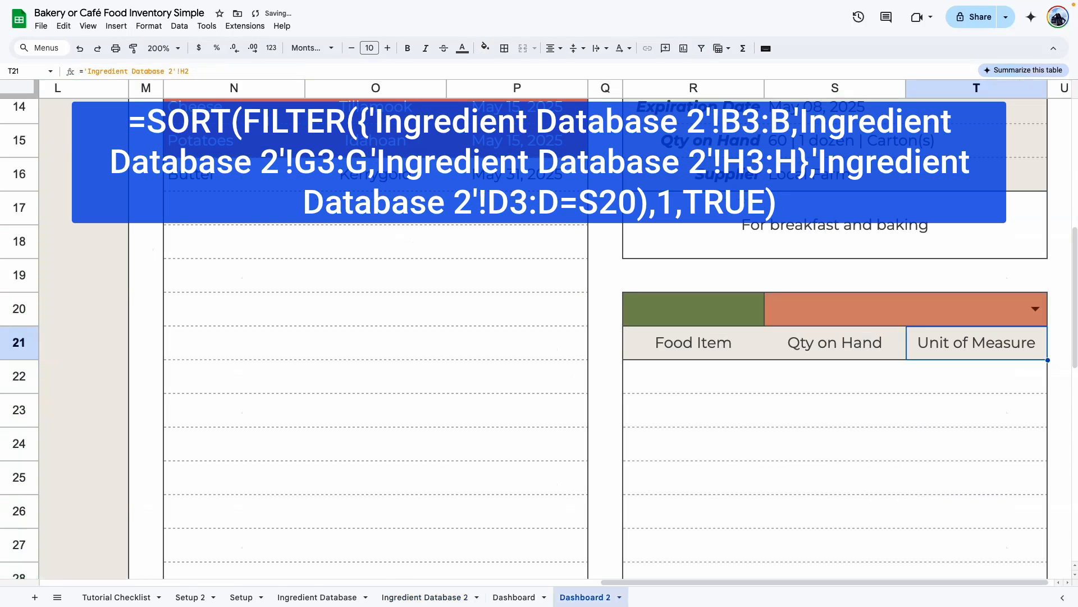
Enter a SORT(FILTER()) formula in R22 returning Ingredient Database 2 ranges B3:B, G3:G and H3:H where D3:D = S20, sorted by 1, TRUE
{"action": "type", "text": "=SORT(   FILTER(     {'Ingredient Database 2'!B3:B, 'Ingredient Database 2'!G3:G, 'Ingredient Database 2'!H3:H},     'Ingredient Database 2'!D3:D = S20   ),   1, TRUE )"}
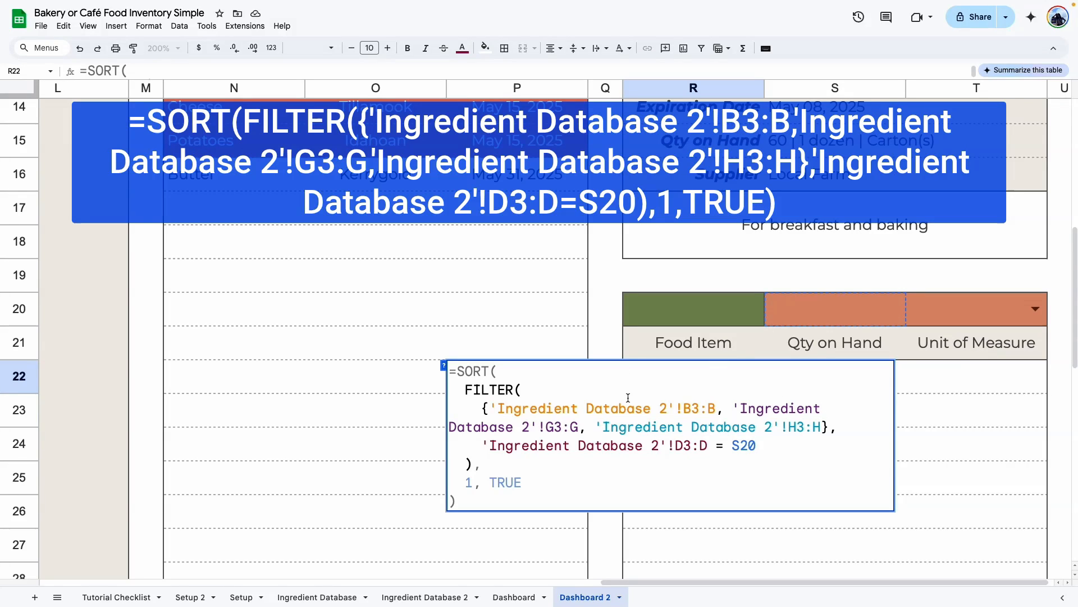
{"action": "key", "text": "Return"}
{"action": "key", "text": "Up"}
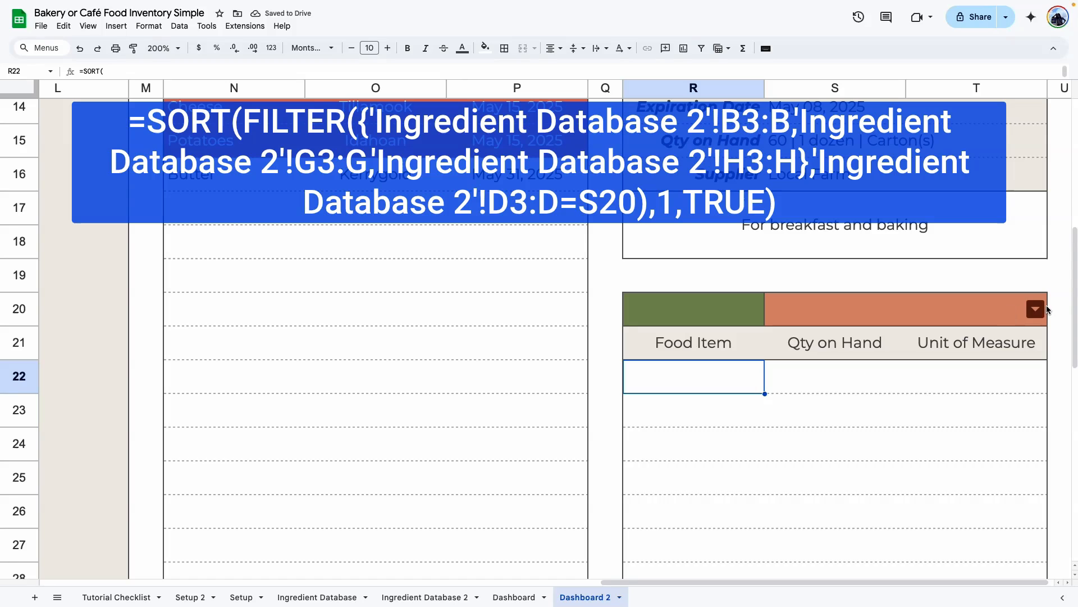
Choose Baking Ingredient as the category in S20:T20 of Dashboard 2
{"action": "left_click", "coordinate": [1040, 309]}
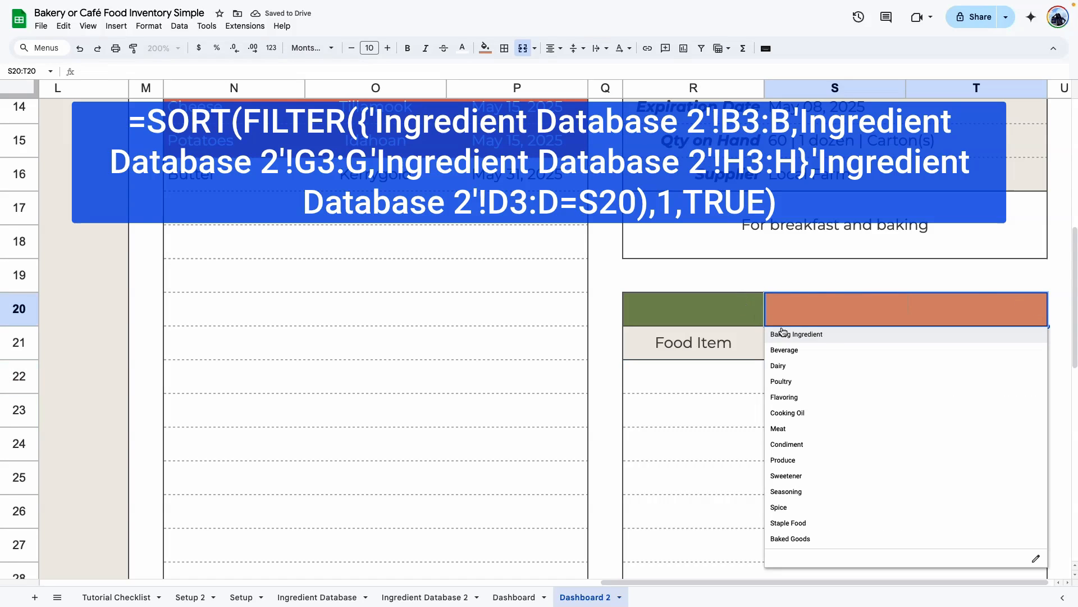
{"action": "left_click", "coordinate": [828, 337]}
{"action": "left_click", "coordinate": [783, 490]}
Make the Food Item, Qty on Hand and Unit of Measure headers in R21:T21 bold
{"action": "left_click_drag", "start_coordinate": [955, 298], "coordinate": [634, 298]}
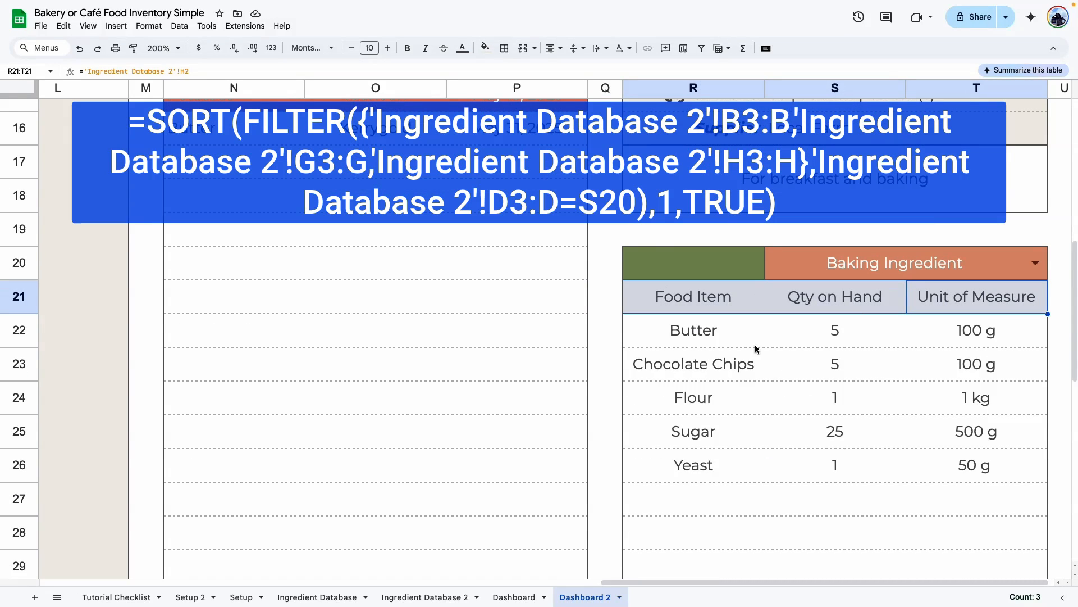
{"action": "left_click", "coordinate": [408, 48]}
{"action": "left_click", "coordinate": [833, 464]}
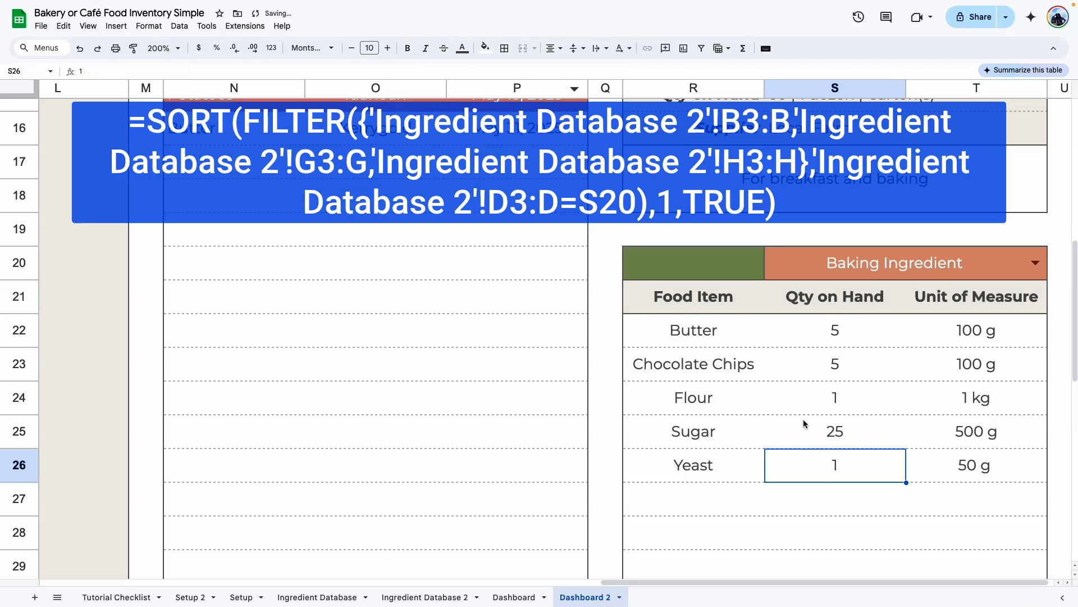
Enter the label Select in R20, beside the Baking Ingredient category cell on Dashboard 2
{"action": "left_click", "coordinate": [720, 269]}
{"action": "left_click", "coordinate": [835, 431]}
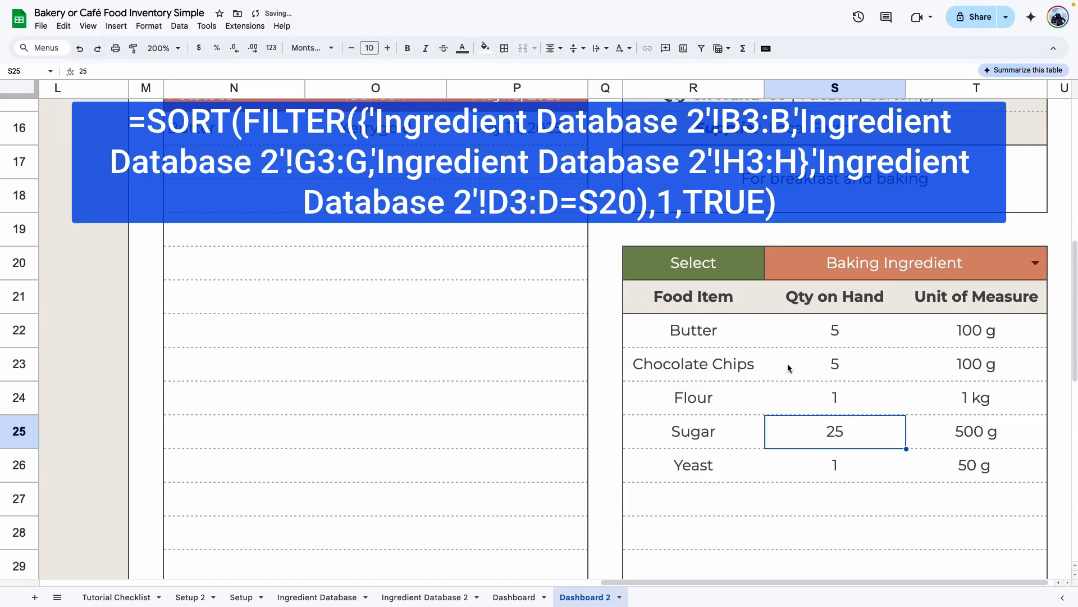
Copy the Total # Expired COUNTIF formula from N4:P5 of Dashboard into N4:P5 of Dashboard 2
{"action": "left_click", "coordinate": [161, 48]}
{"action": "left_click", "coordinate": [160, 124]}
{"action": "left_click", "coordinate": [909, 431]}
{"action": "scroll", "coordinate": [908, 432], "scroll_direction": "up", "scroll_amount": 5}
{"action": "left_click", "coordinate": [751, 152]}
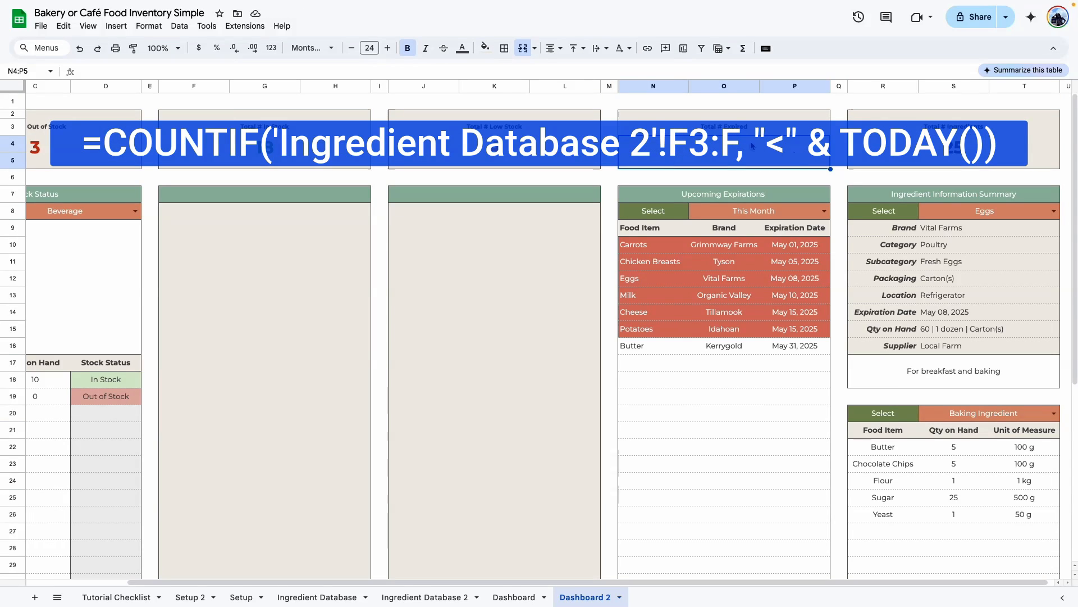
{"action": "left_click", "coordinate": [514, 597]}
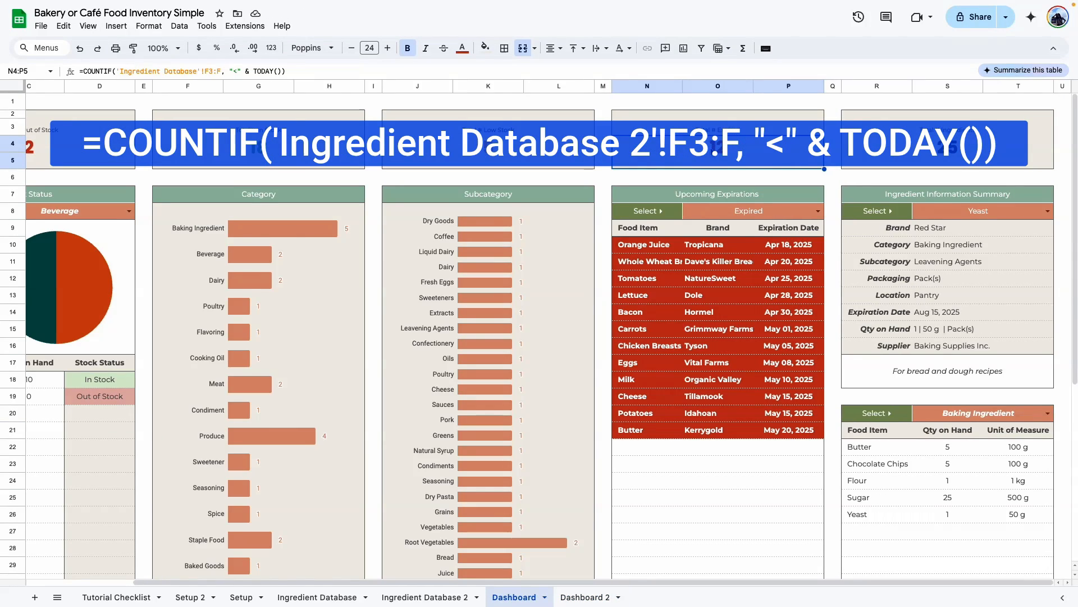
{"action": "double_click", "coordinate": [716, 149]}
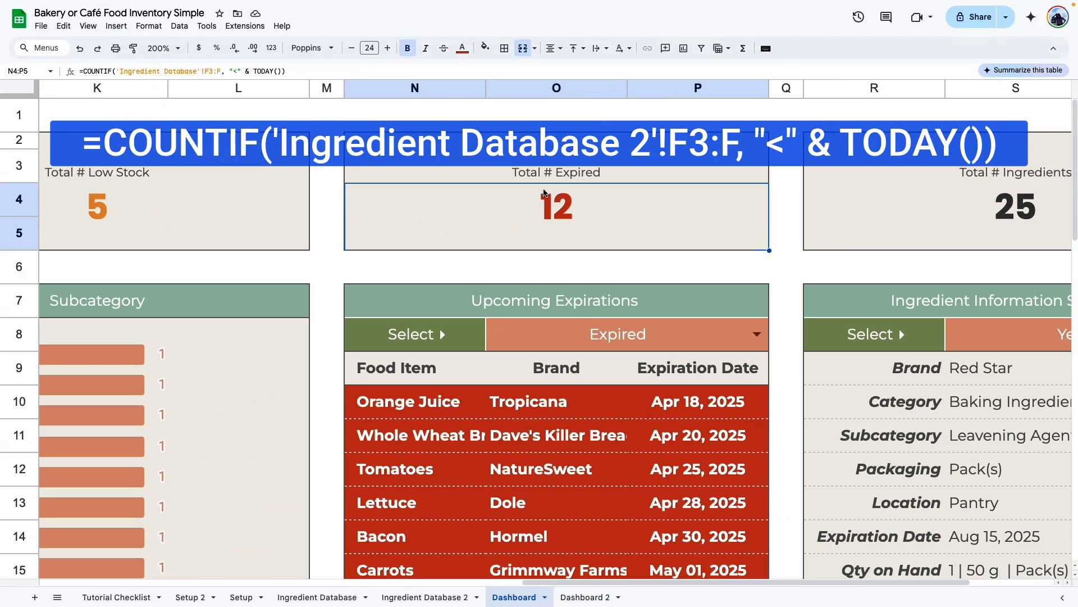
{"action": "double_click", "coordinate": [544, 193]}
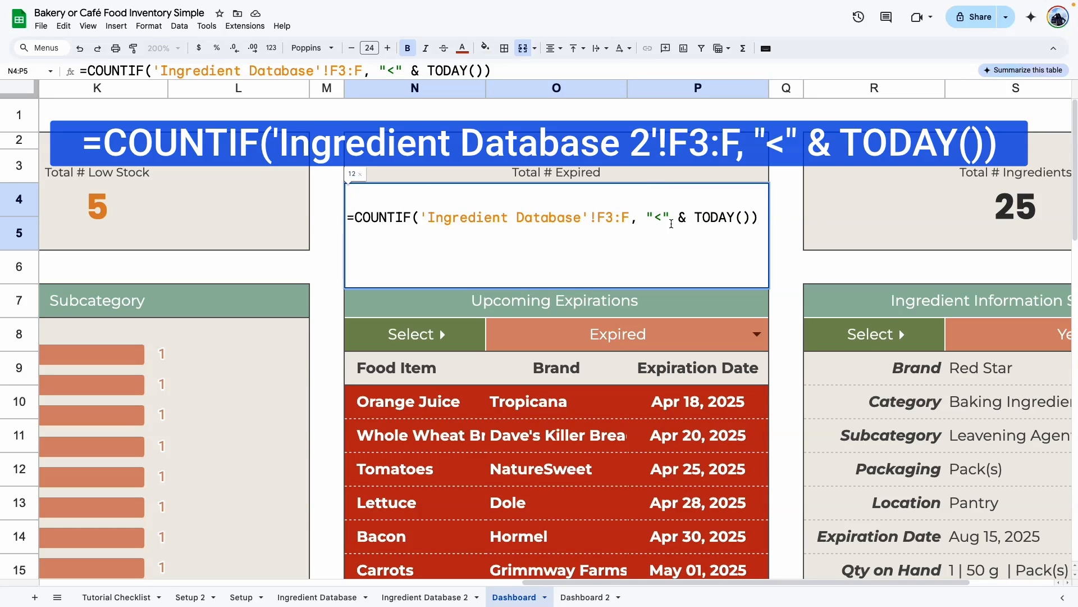
{"action": "triple_click", "coordinate": [672, 218]}
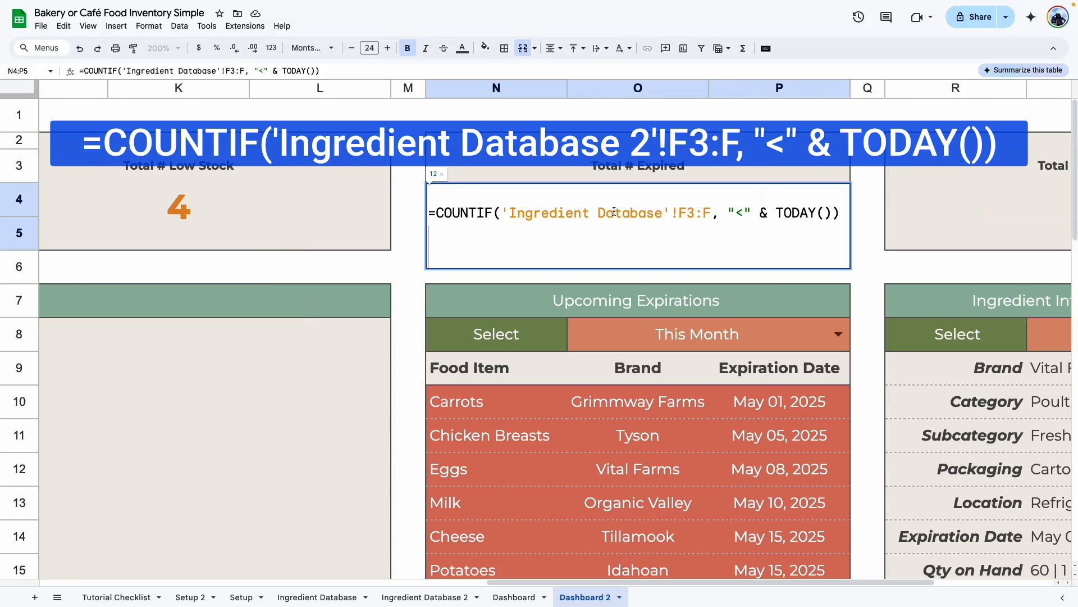
Point the Total # Expired formula to Ingredient Database 2, giving =COUNTIF('Ingredient Database 2'!F3:F, "<" & TODAY())
{"action": "left_click", "coordinate": [663, 213]}
{"action": "type", "text": "2"}
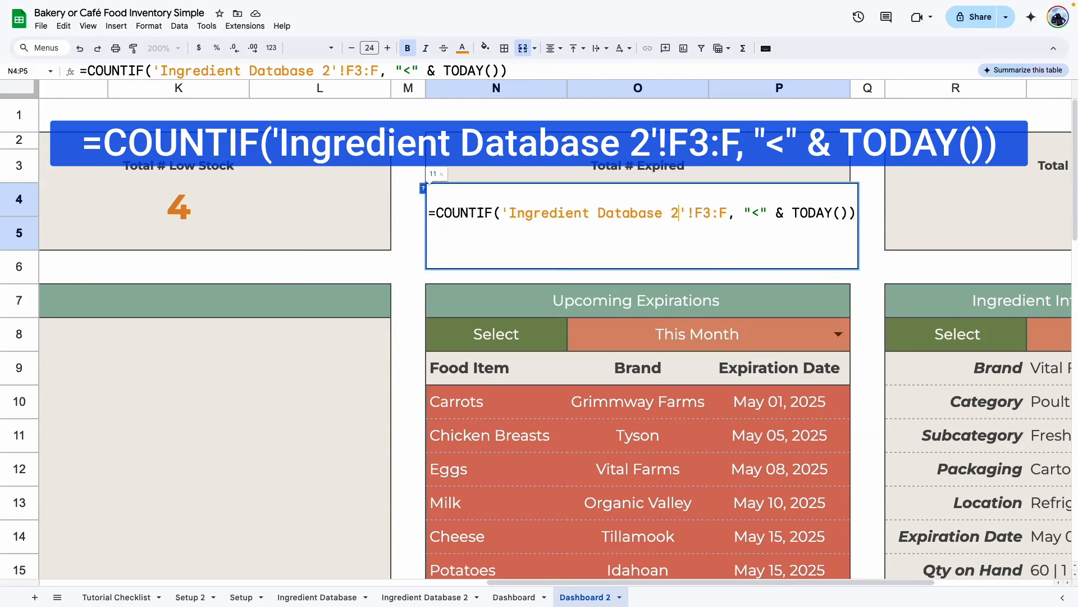
{"action": "key", "text": "Return"}
{"action": "left_click", "coordinate": [744, 255]}
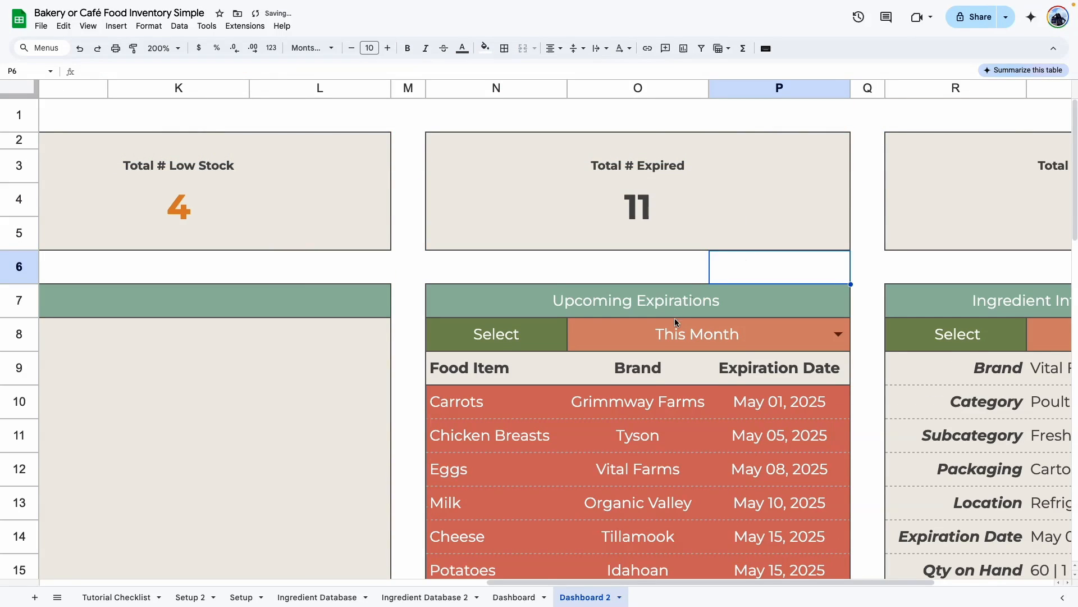
Set the Upcoming Expirations period on Dashboard 2 to Expired and count the food items listed in column N
{"action": "scroll", "coordinate": [675, 318], "scroll_direction": "down", "scroll_amount": 3}
{"action": "left_click", "coordinate": [163, 48]}
{"action": "left_click", "coordinate": [160, 125]}
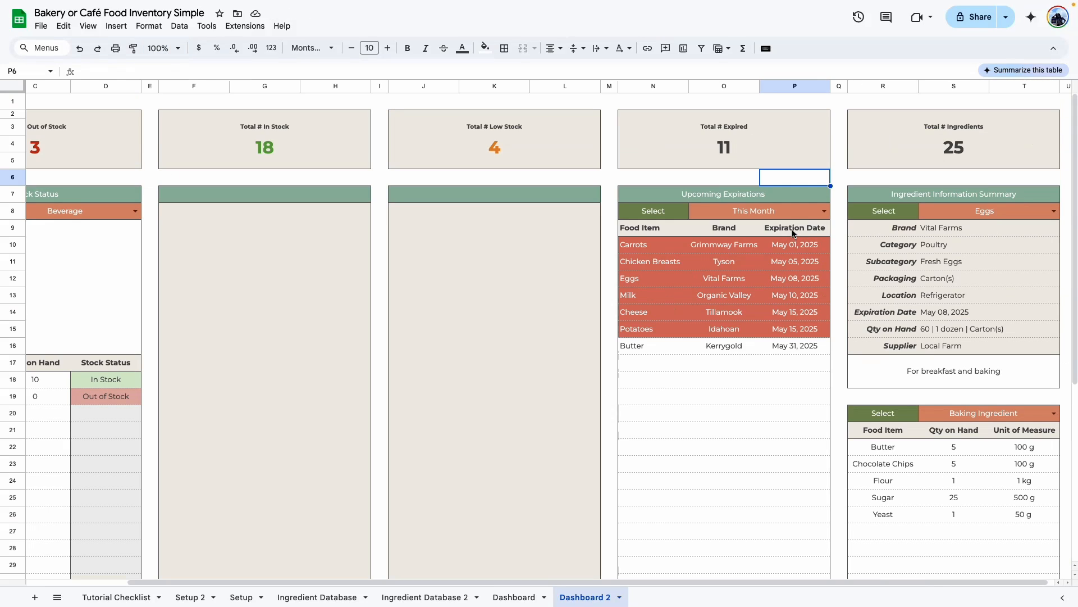
{"action": "left_click", "coordinate": [825, 211]}
{"action": "left_click", "coordinate": [728, 229]}
{"action": "left_click", "coordinate": [724, 497]}
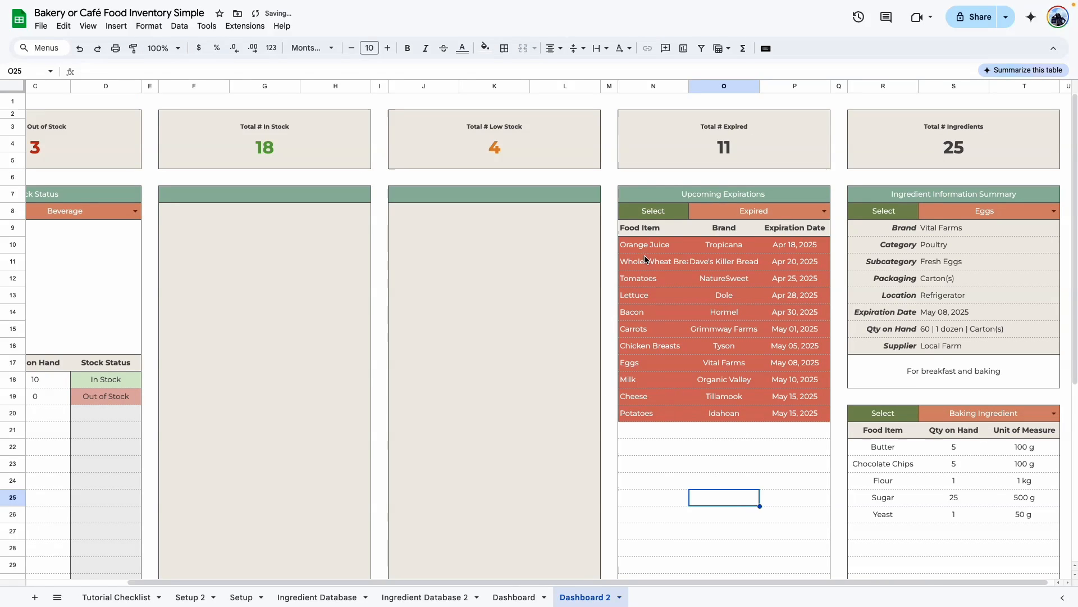
{"action": "left_click_drag", "start_coordinate": [646, 251], "coordinate": [651, 414]}
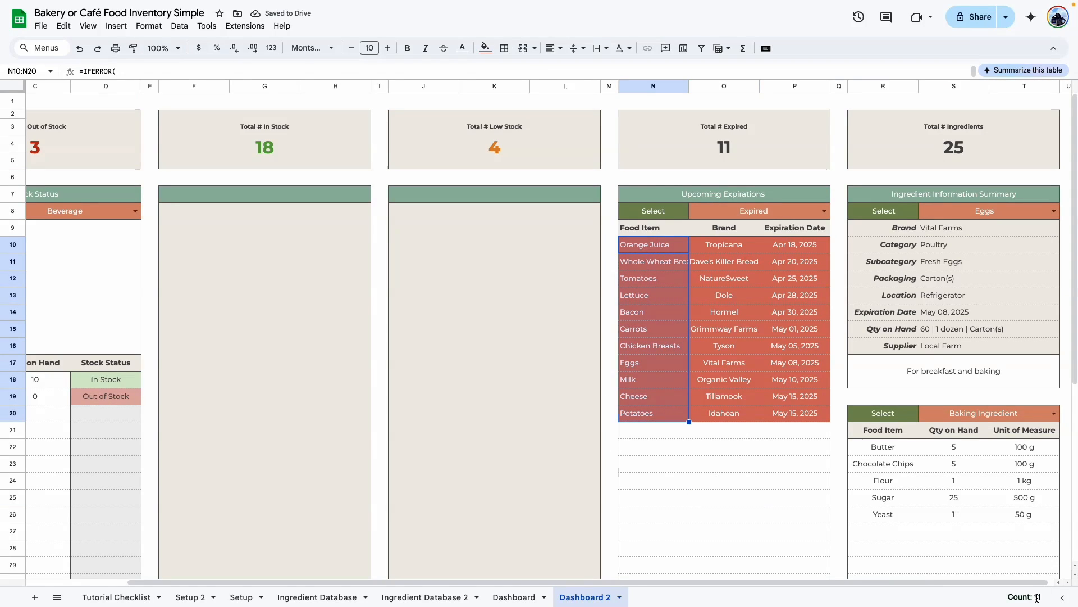
Change the text color of the Total # Expired value in N4:P5 to dark red
{"action": "left_click", "coordinate": [723, 157]}
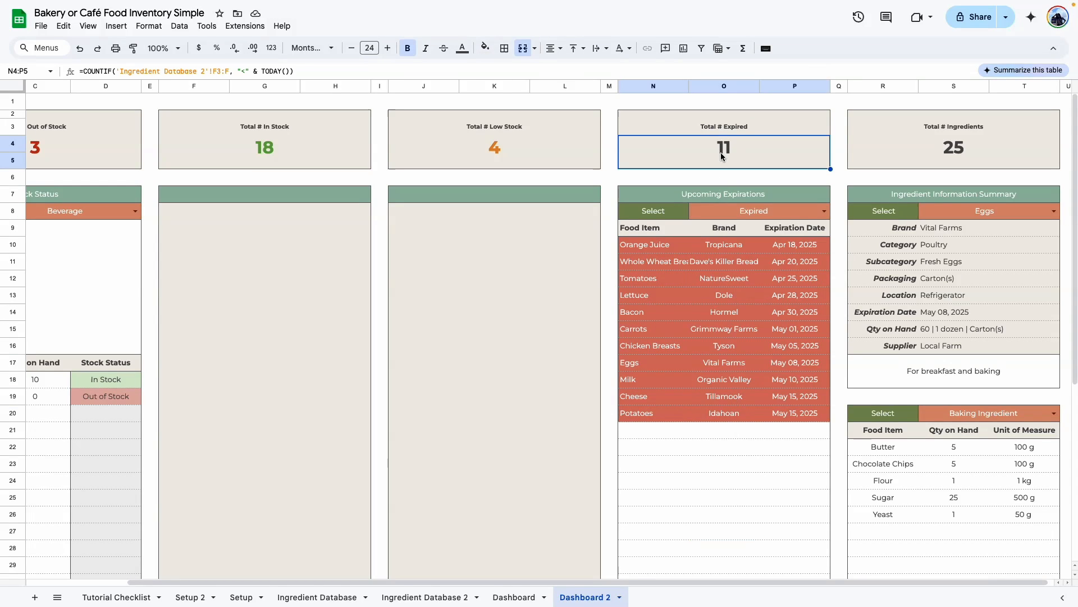
{"action": "left_click", "coordinate": [463, 48]}
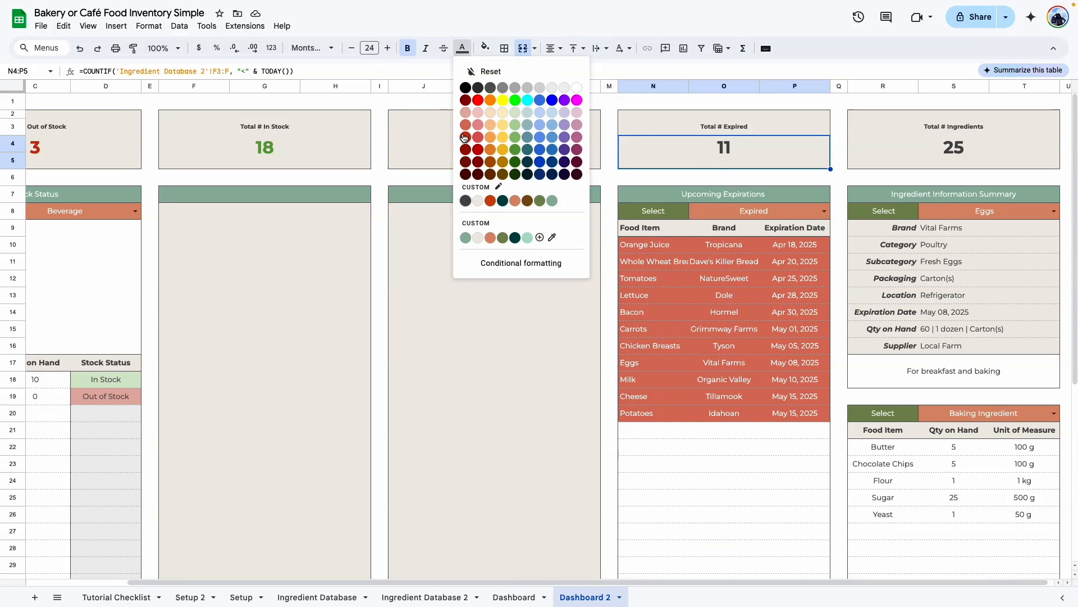
{"action": "left_click", "coordinate": [676, 480]}
{"action": "scroll", "coordinate": [568, 384], "scroll_direction": "left", "scroll_amount": 2}
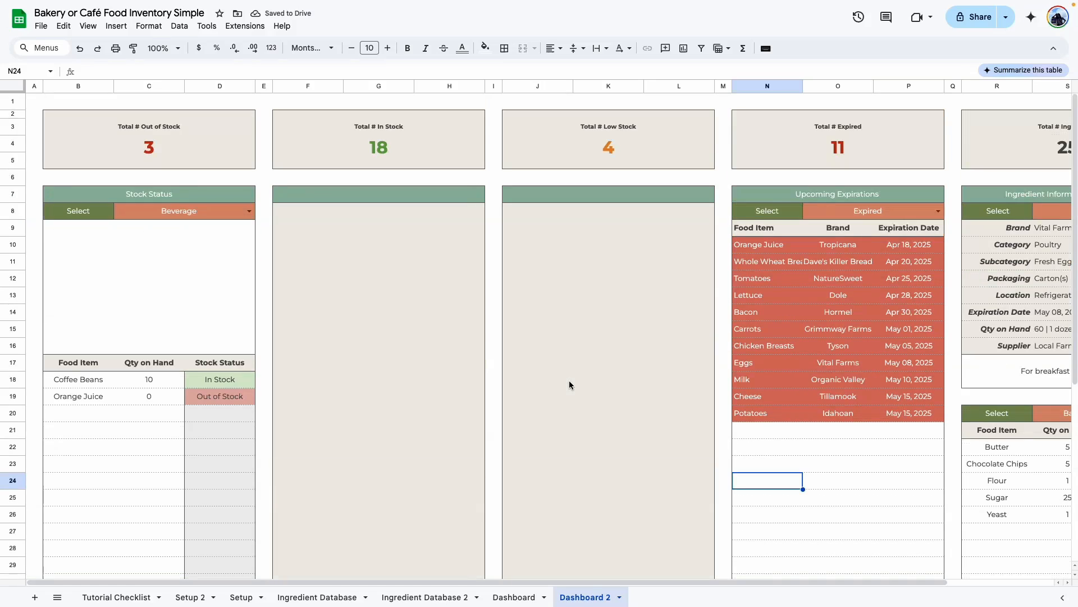
Tick Add dashboard formulas and Patreon Template for Members as done on the Tutorial Checklist sheet
{"action": "left_click", "coordinate": [121, 597]}
{"action": "left_click", "coordinate": [181, 49]}
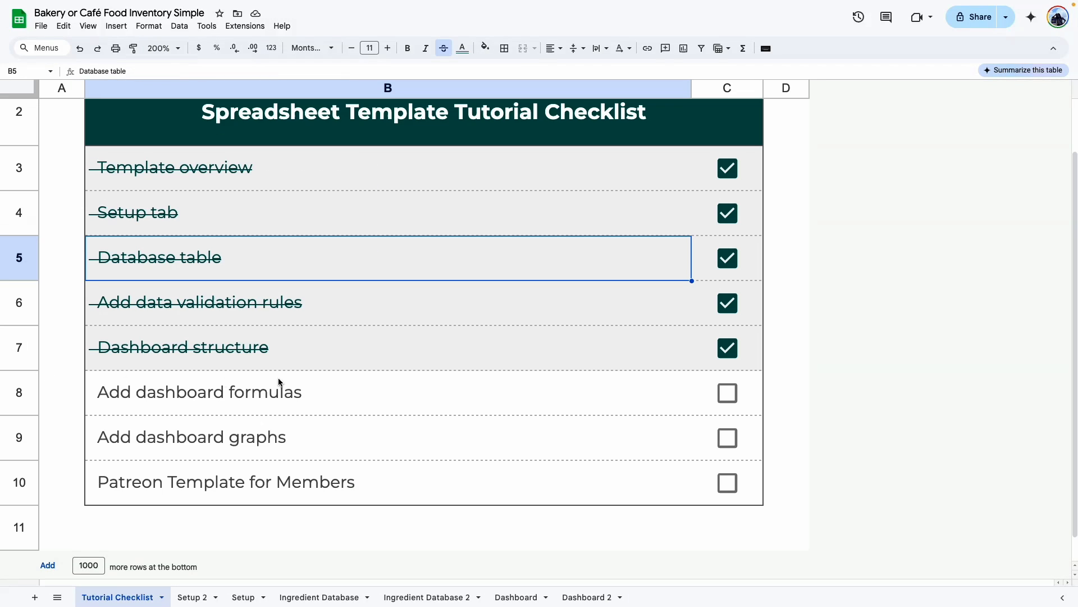
{"action": "left_click", "coordinate": [724, 394]}
{"action": "left_click", "coordinate": [709, 484]}
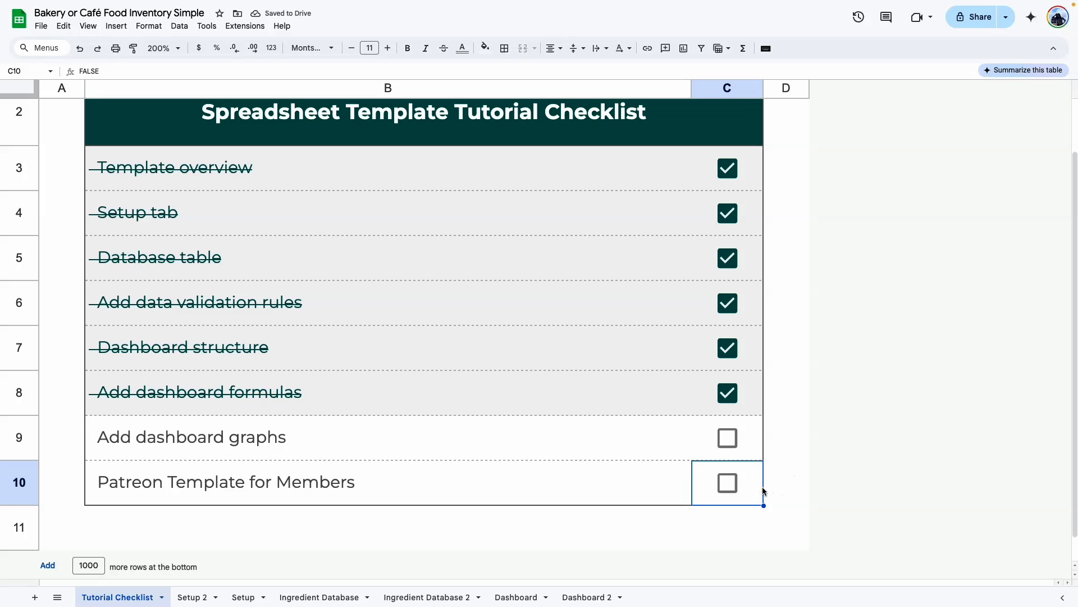
{"action": "left_click", "coordinate": [728, 482]}
{"action": "left_click", "coordinate": [368, 436]}
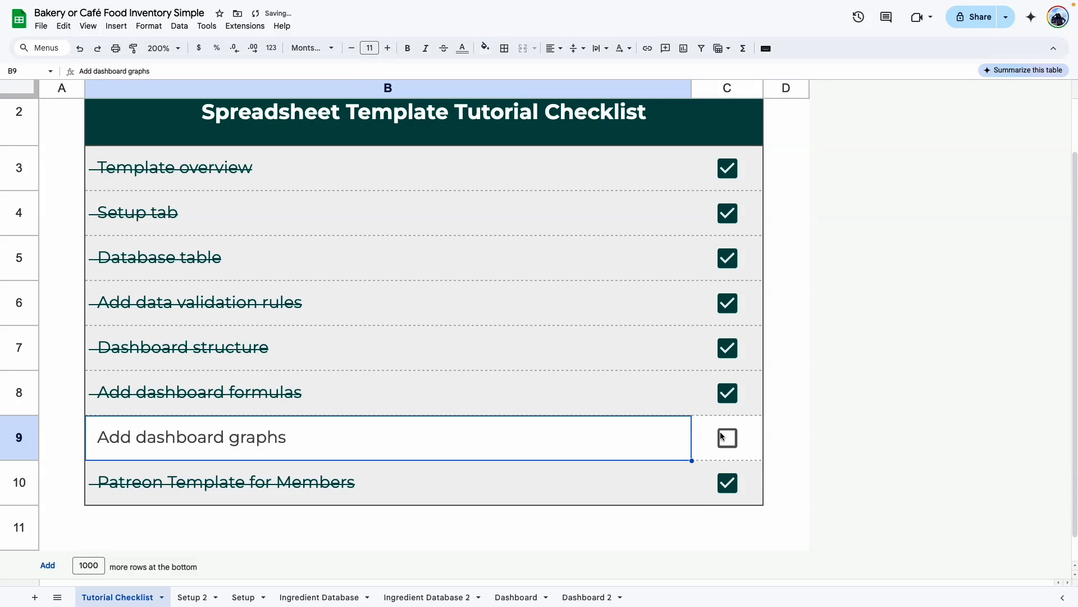
Insert a pie chart of the Stock Status range D17:D44 on Dashboard 2, using row 17 as headers, modelled on Dashboard
{"action": "left_click", "coordinate": [530, 599]}
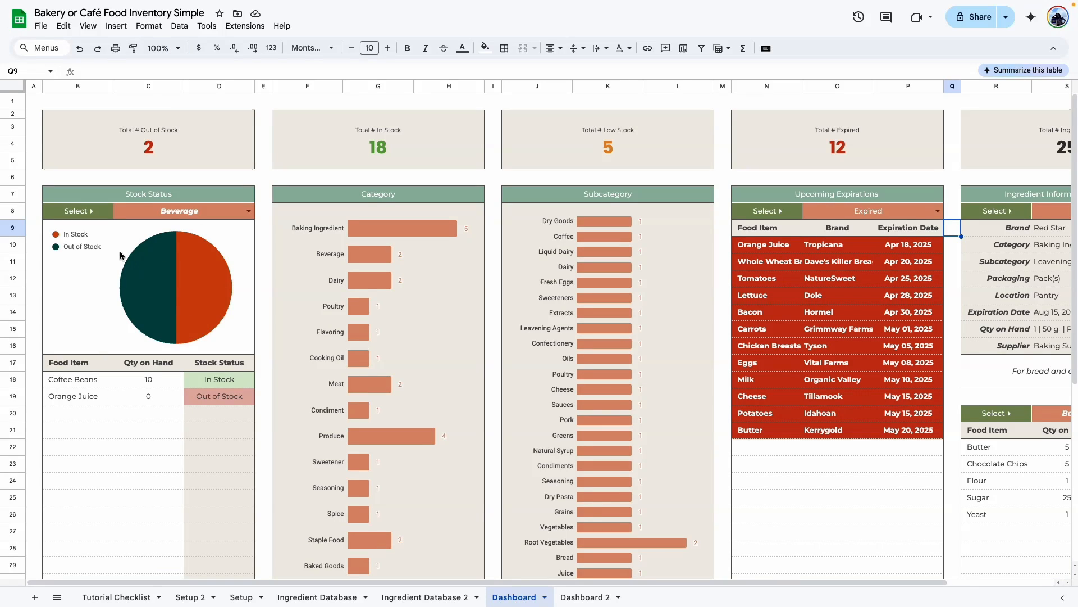
{"action": "scroll", "coordinate": [215, 293], "scroll_direction": "down", "scroll_amount": 2}
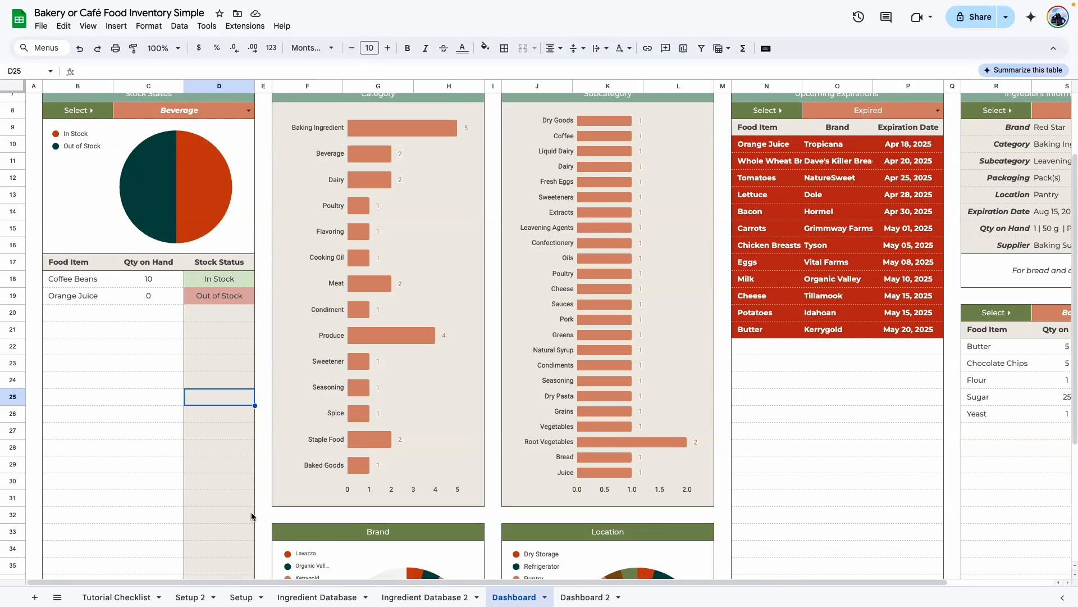
{"action": "left_click_drag", "start_coordinate": [241, 269], "coordinate": [241, 332]}
{"action": "left_click", "coordinate": [210, 386]}
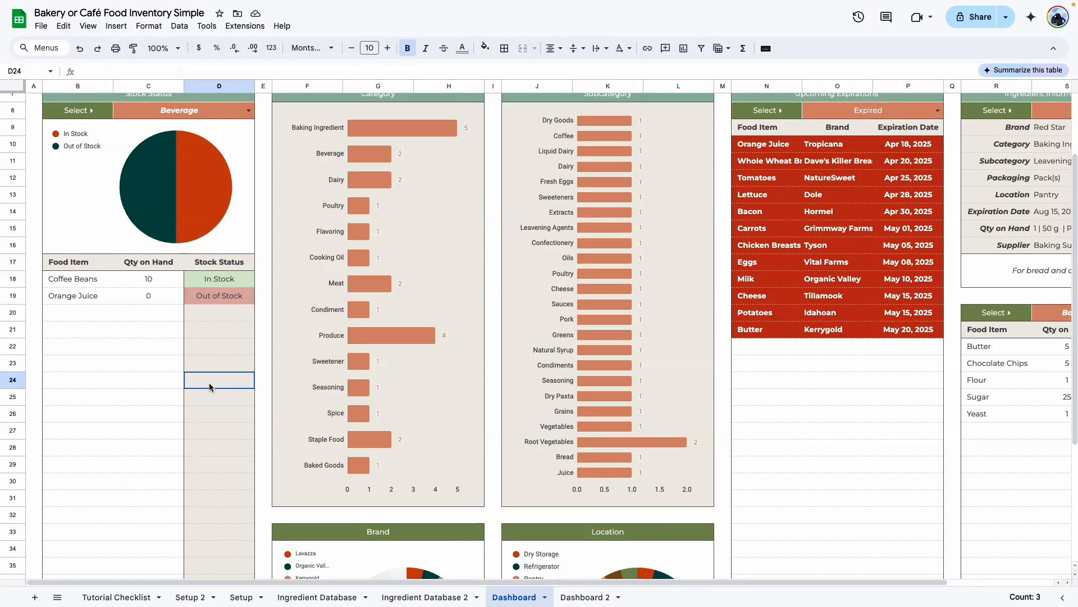
{"action": "left_click", "coordinate": [585, 597]}
{"action": "scroll", "coordinate": [216, 410], "scroll_direction": "down", "scroll_amount": 3}
{"action": "left_click", "coordinate": [221, 335]}
{"action": "left_click_drag", "start_coordinate": [235, 199], "coordinate": [233, 527]}
{"action": "scroll", "coordinate": [219, 253], "scroll_direction": "up", "scroll_amount": 4}
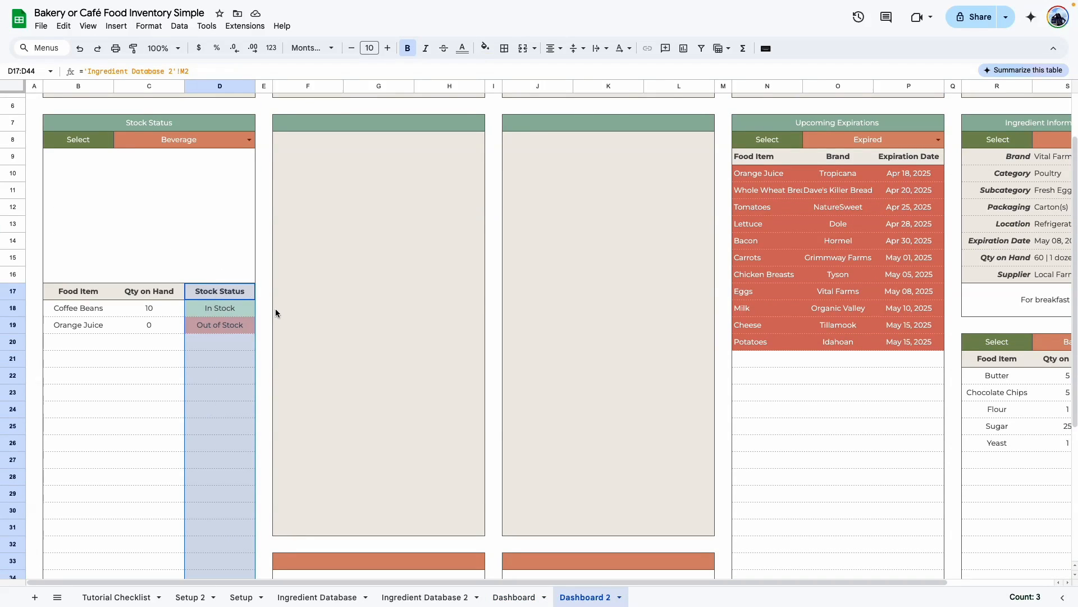
{"action": "left_click", "coordinate": [684, 49]}
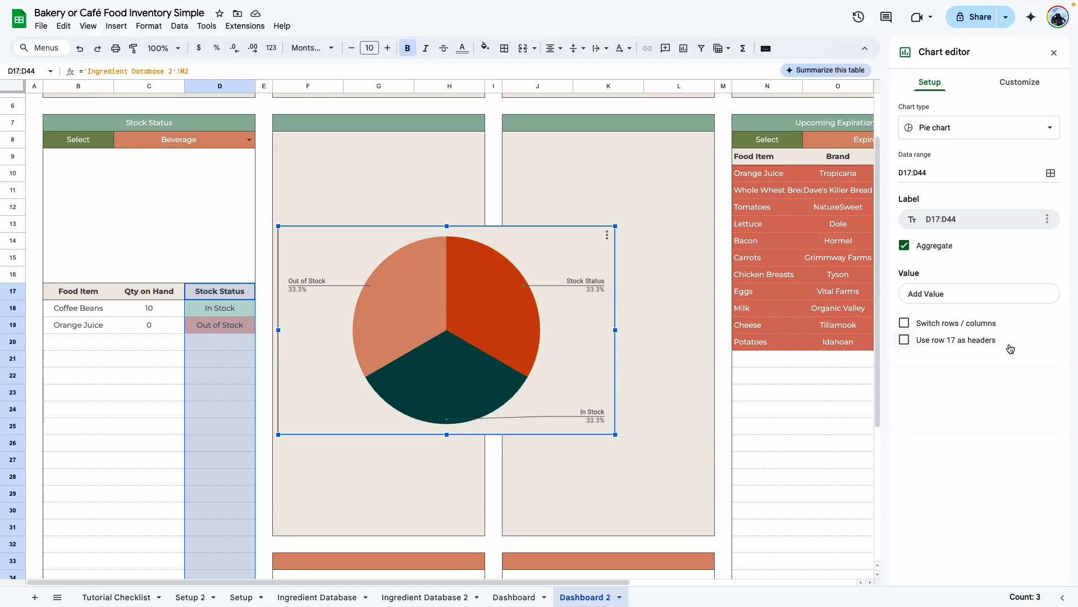
{"action": "left_click", "coordinate": [905, 339]}
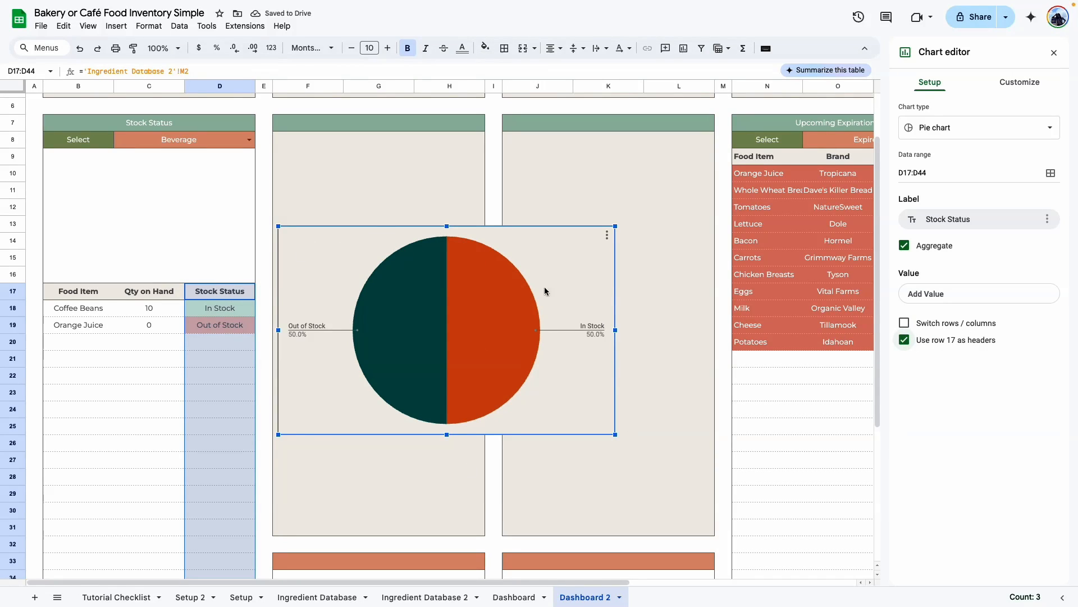
Set the Stock Status pie chart's background color and border color to None
{"action": "left_click", "coordinate": [1023, 82]}
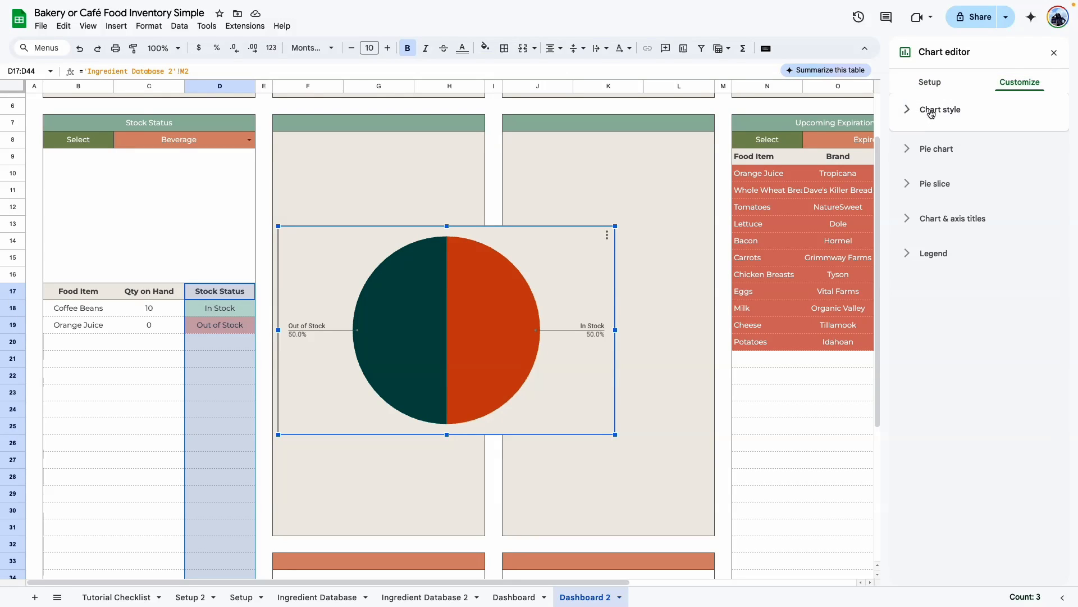
{"action": "left_click", "coordinate": [931, 113]}
{"action": "left_click", "coordinate": [917, 155]}
{"action": "left_click", "coordinate": [933, 181]}
{"action": "left_click", "coordinate": [917, 202]}
{"action": "left_click", "coordinate": [965, 232]}
Move the pie chart into B9:D16 below the Stock Status category selector and resize it to fill that area
{"action": "left_click_drag", "start_coordinate": [436, 301], "coordinate": [211, 244]}
{"action": "left_click_drag", "start_coordinate": [215, 361], "coordinate": [214, 281]}
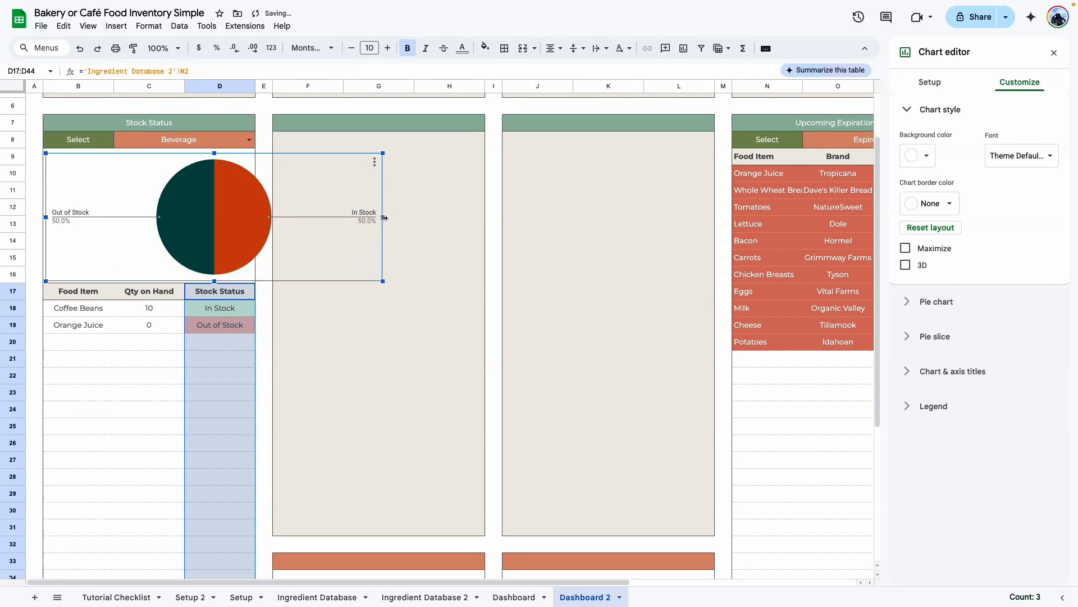
{"action": "left_click_drag", "start_coordinate": [383, 217], "coordinate": [255, 217]}
{"action": "left_click_drag", "start_coordinate": [150, 154], "coordinate": [150, 150]}
{"action": "left_click", "coordinate": [260, 279]}
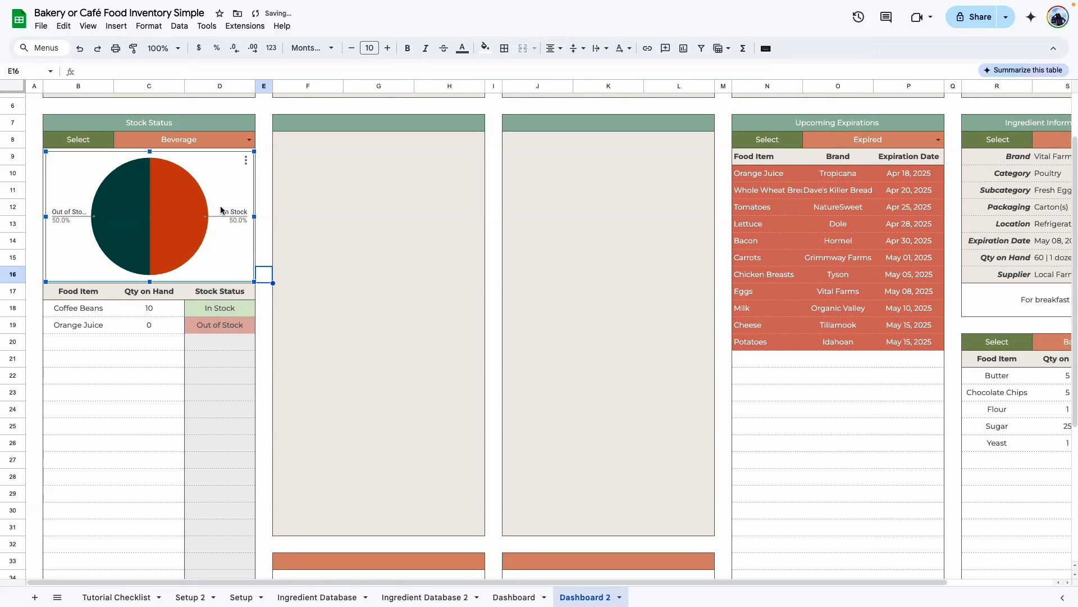
Set the legend position of the Stock Status pie chart to Left
{"action": "left_click", "coordinate": [246, 162]}
{"action": "left_click", "coordinate": [267, 173]}
{"action": "left_click", "coordinate": [1022, 82]}
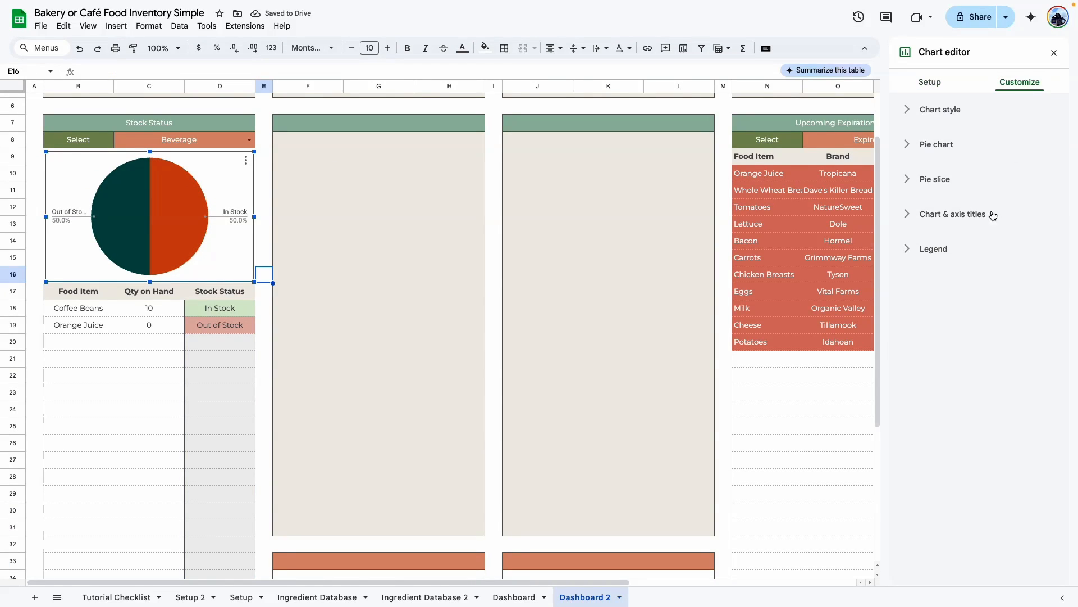
{"action": "left_click", "coordinate": [958, 256]}
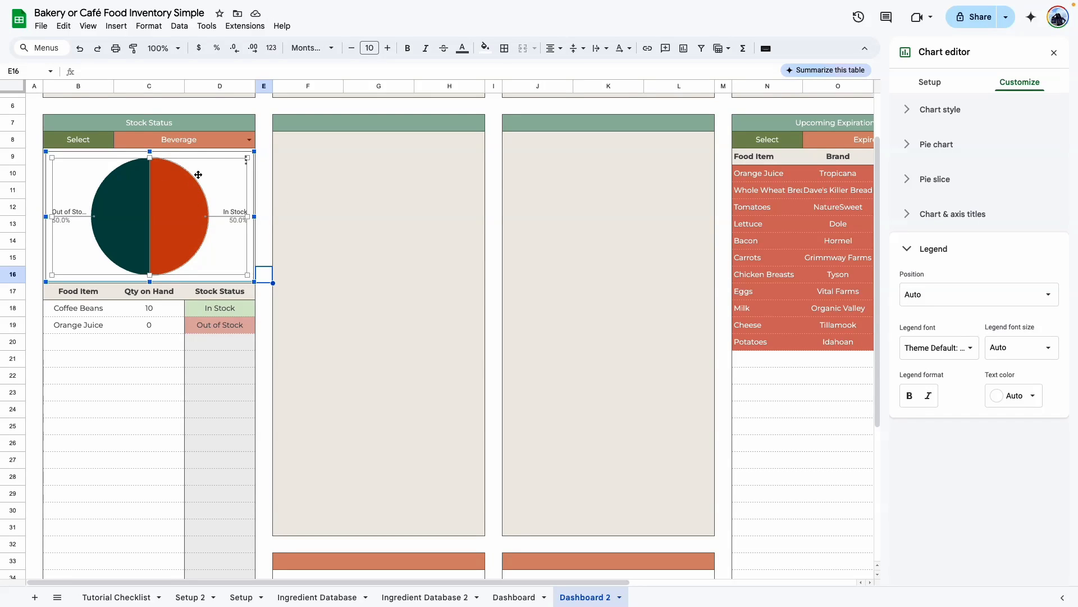
{"action": "left_click", "coordinate": [950, 295]}
{"action": "left_click", "coordinate": [949, 221]}
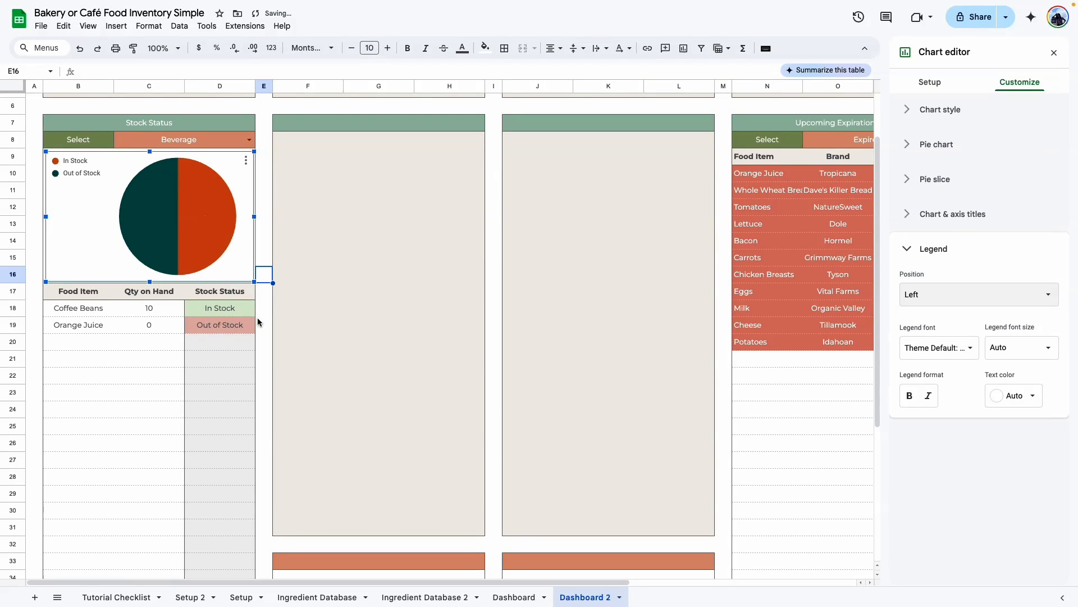
{"action": "left_click", "coordinate": [258, 345]}
Shrink the Stock Status pie chart slightly at its upper, lower and right edges to keep it inside the cell borders
{"action": "left_click", "coordinate": [186, 200]}
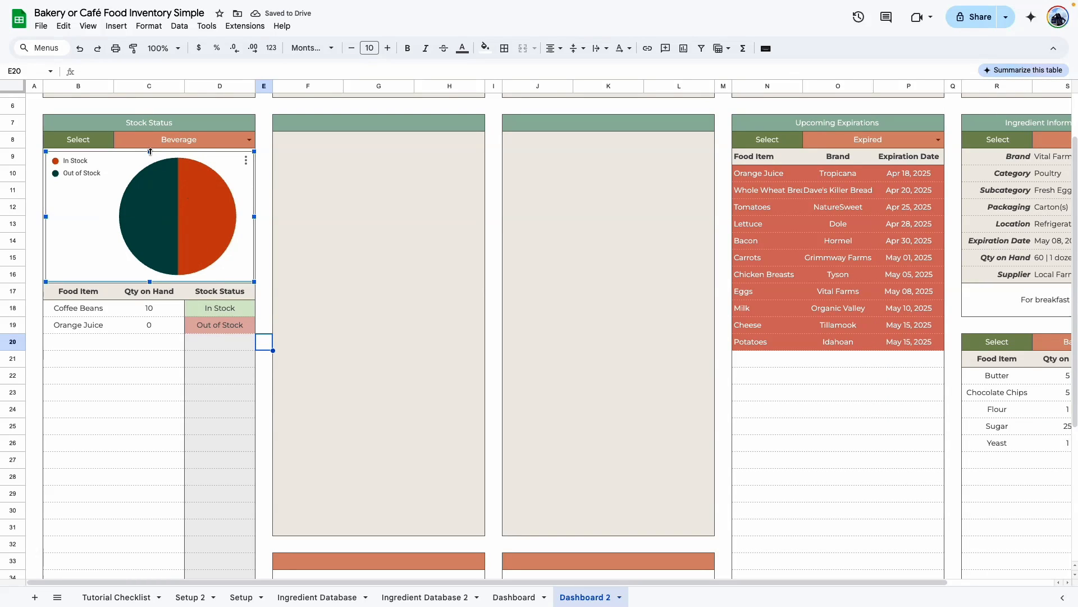
{"action": "left_click_drag", "start_coordinate": [151, 151], "coordinate": [151, 153]}
{"action": "left_click_drag", "start_coordinate": [150, 282], "coordinate": [150, 279]}
{"action": "left_click_drag", "start_coordinate": [254, 216], "coordinate": [253, 217]}
{"action": "left_click", "coordinate": [269, 272]}
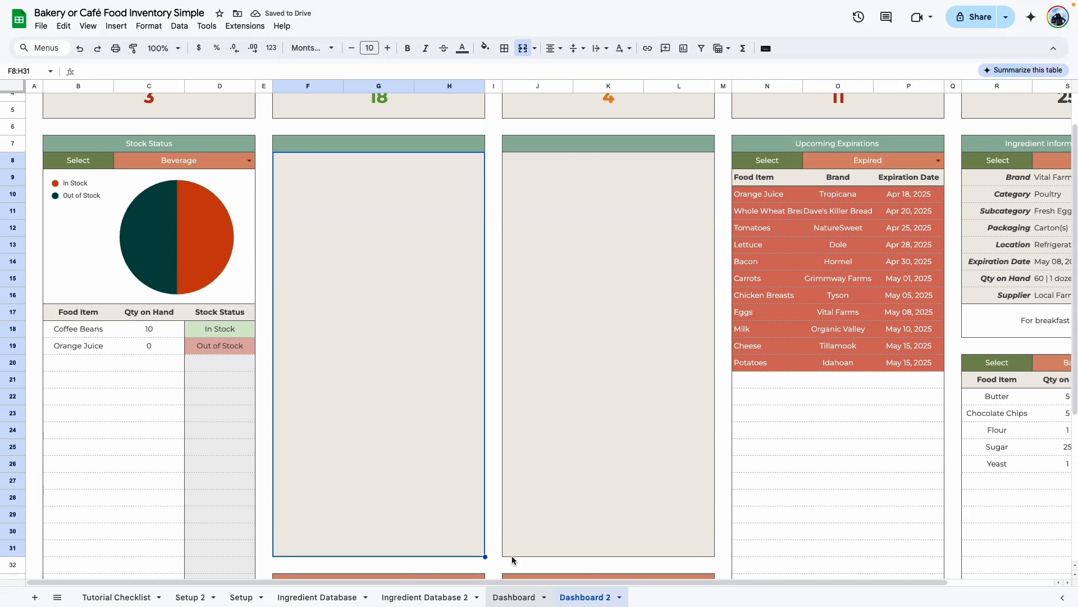
Following Dashboard's headers, fill F7 and J7 on Dashboard 2 with references to the Category (D2) and Subcategory headings of Ingredient Database 2
{"action": "left_click", "coordinate": [514, 597]}
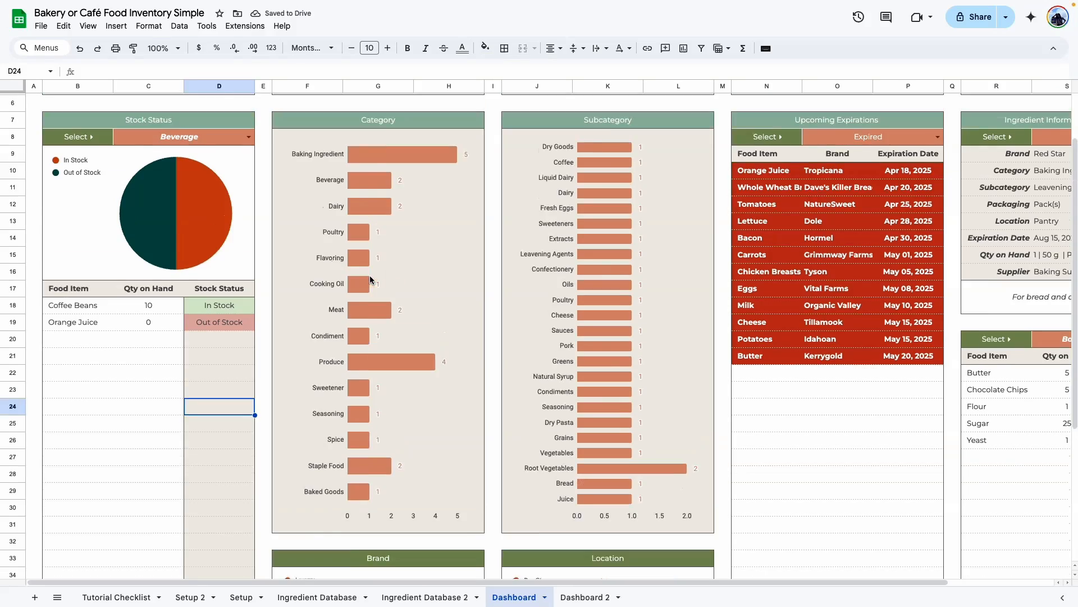
{"action": "left_click", "coordinate": [410, 200]}
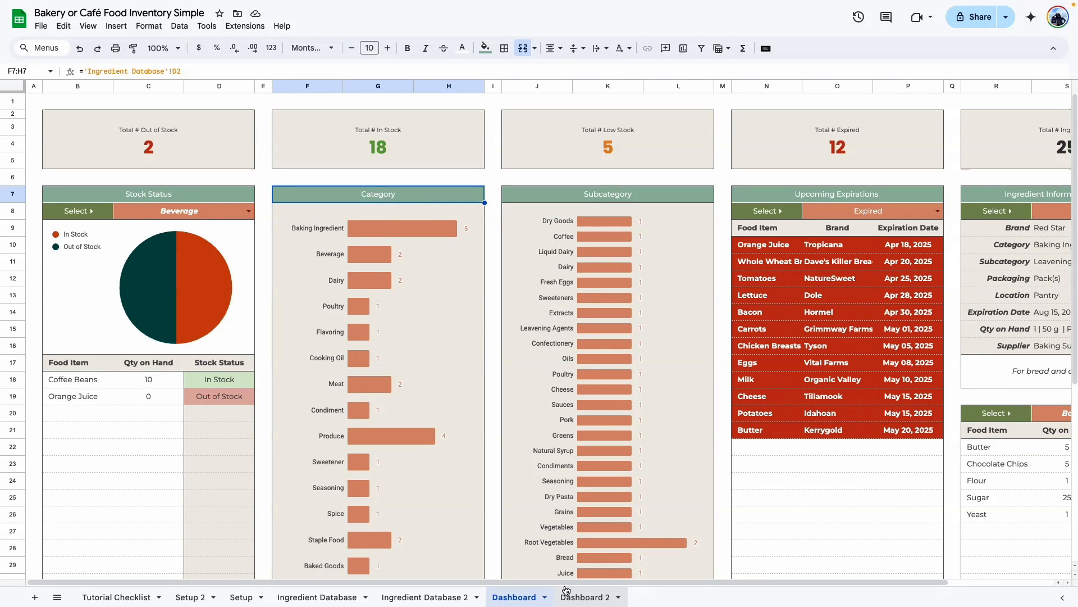
{"action": "left_click", "coordinate": [556, 199]}
{"action": "left_click", "coordinate": [468, 193]}
{"action": "left_click", "coordinate": [599, 604]}
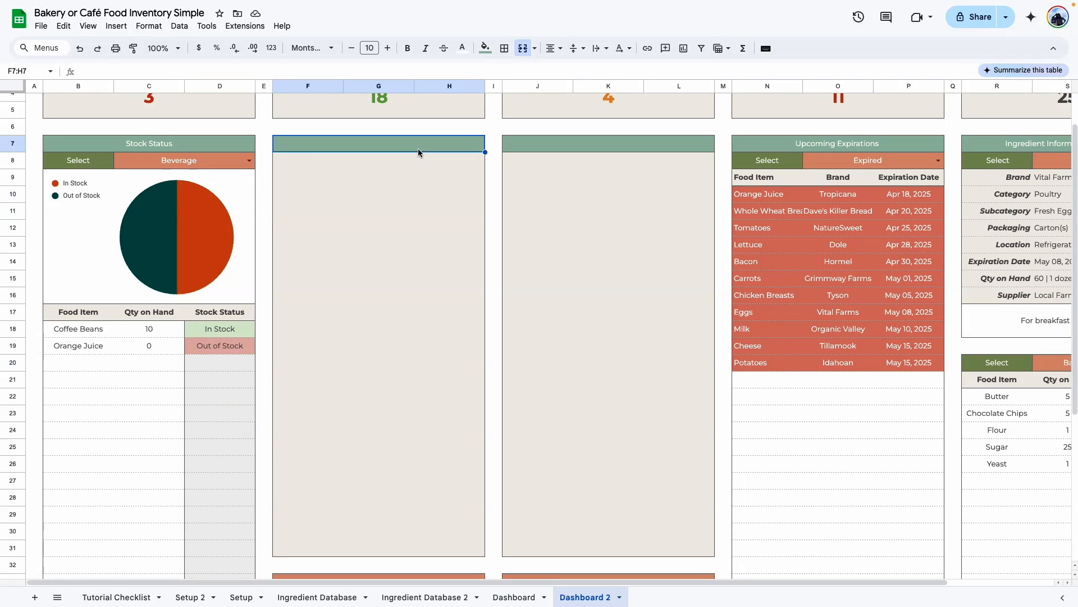
{"action": "type", "text": "="}
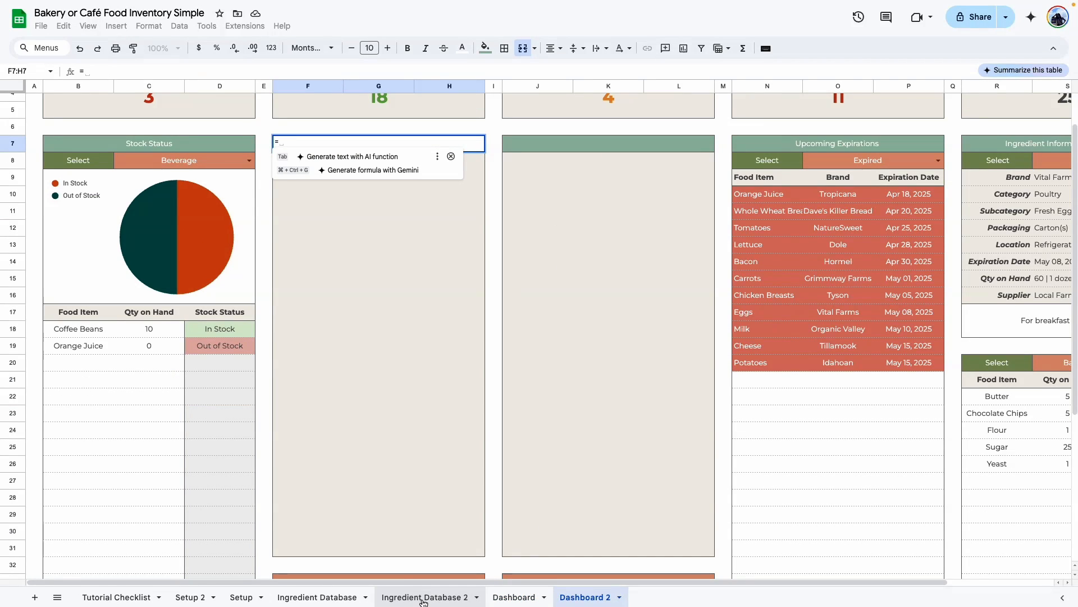
{"action": "left_click", "coordinate": [419, 597]}
{"action": "scroll", "coordinate": [362, 121], "scroll_direction": "left", "scroll_amount": 5}
{"action": "left_click", "coordinate": [362, 122]}
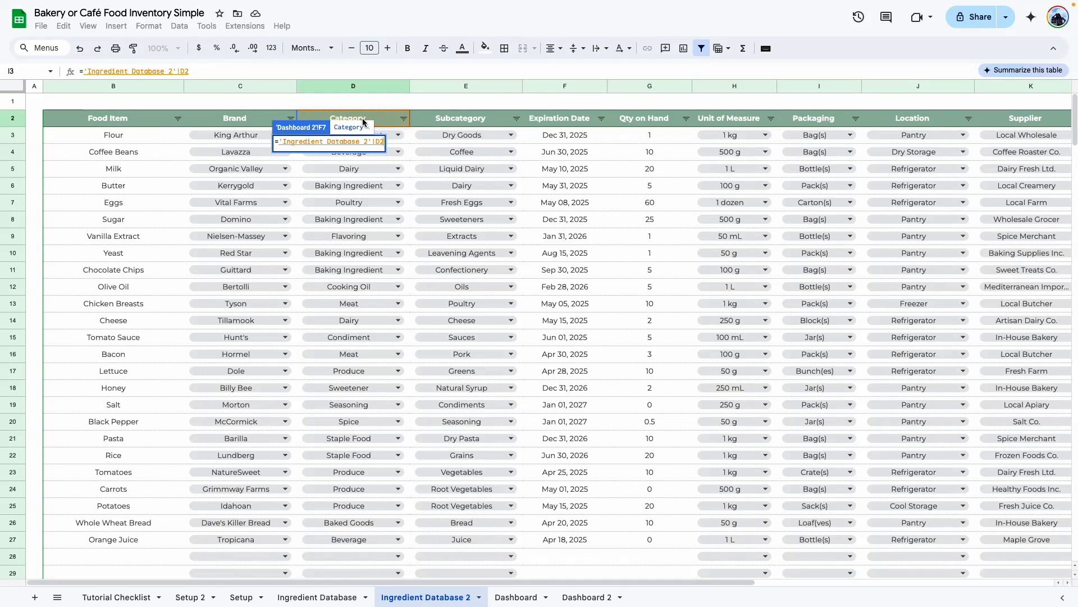
{"action": "key", "text": "Return"}
{"action": "left_click", "coordinate": [648, 142]}
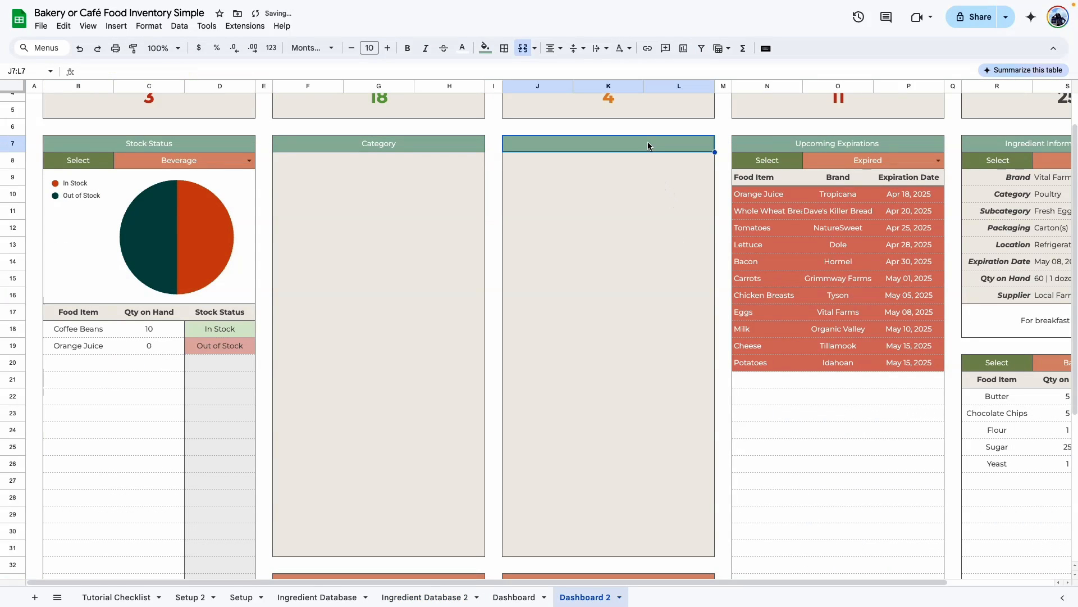
{"action": "type", "text": "="}
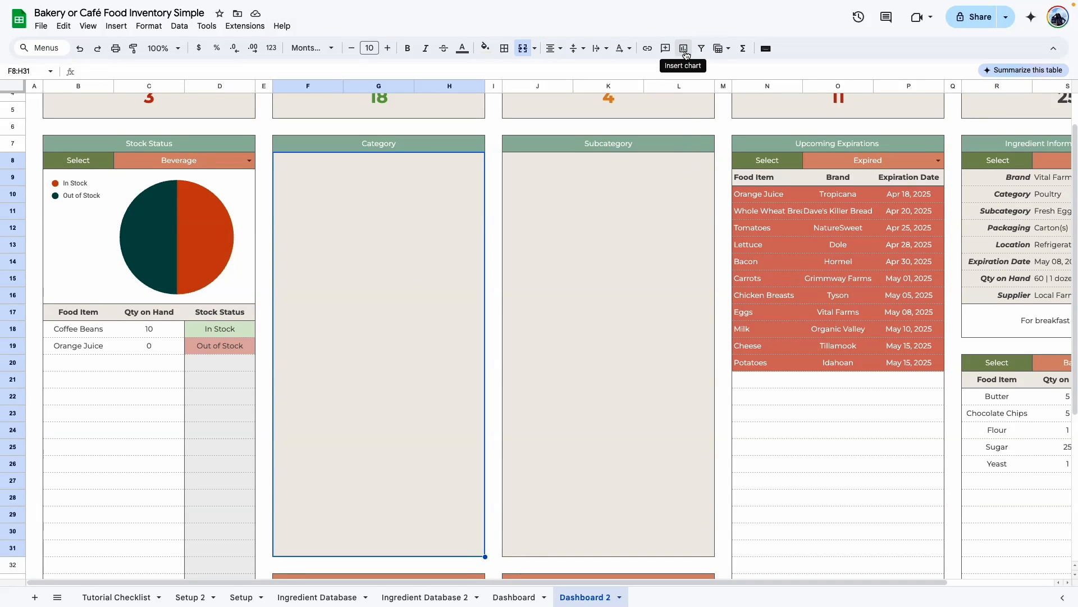
Insert a chart for the Category area F8:H31 and set its type to bar chart
{"action": "left_click", "coordinate": [683, 48]}
{"action": "left_click", "coordinate": [993, 127]}
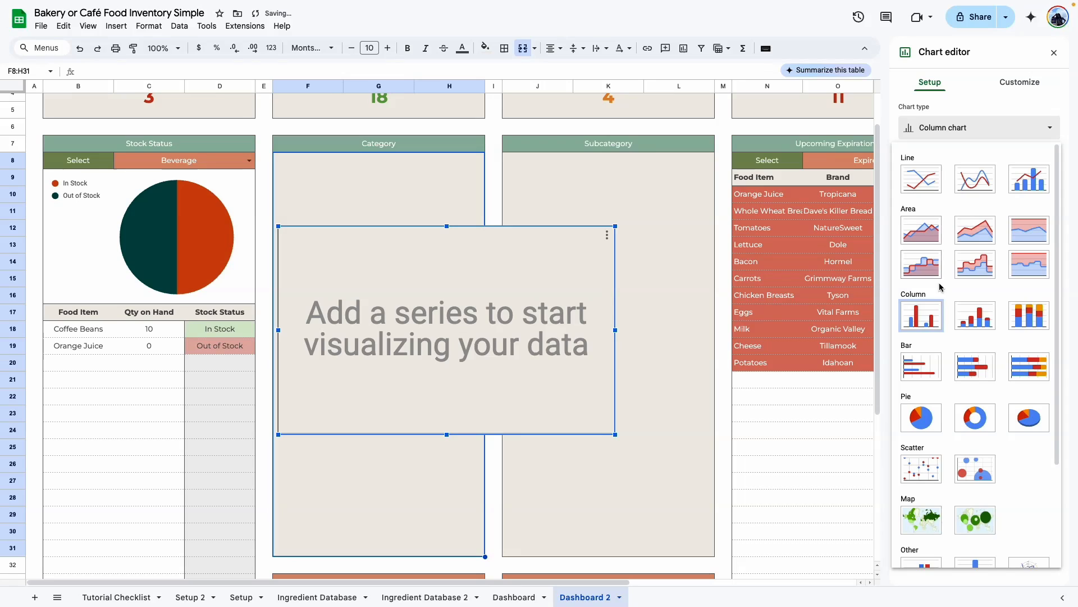
{"action": "left_click", "coordinate": [921, 364]}
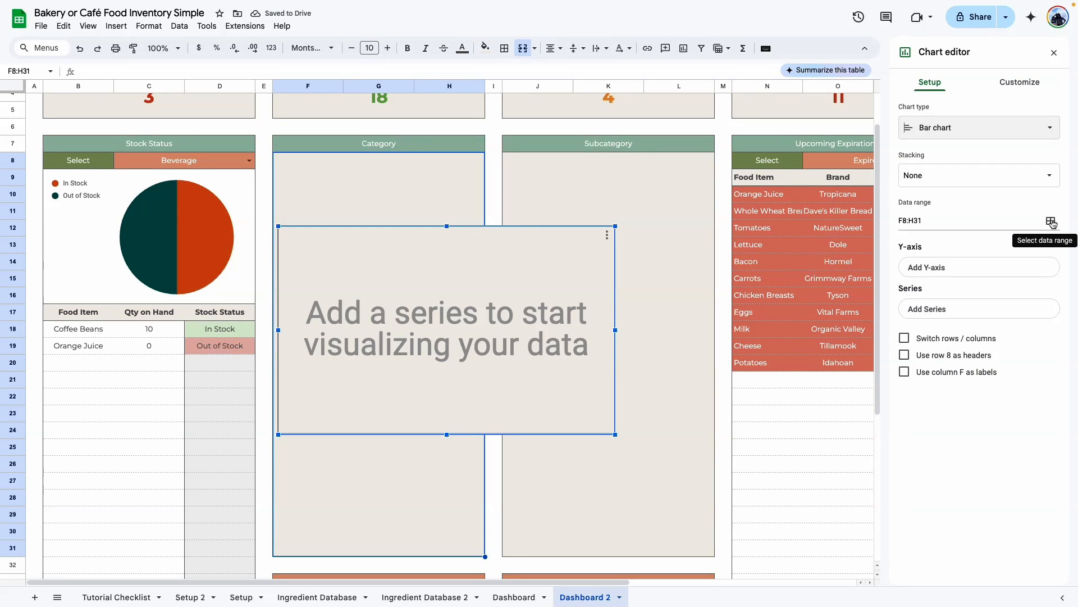
Set the Category chart's data range to 'Ingredient Database 2'!D2:D252, with aggregation on and row 2 used as headers
{"action": "left_click", "coordinate": [1051, 221]}
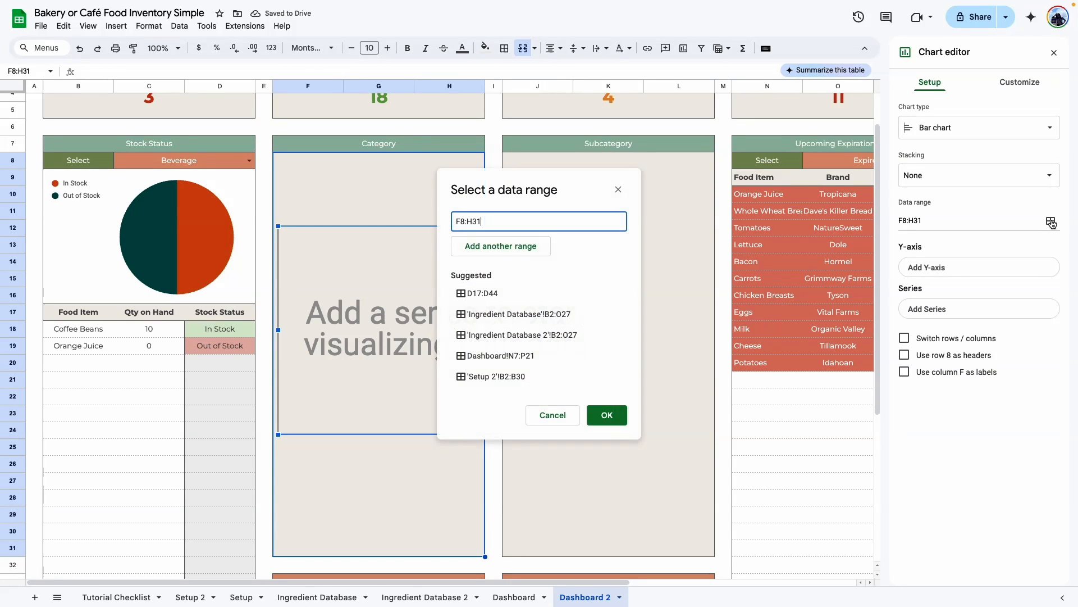
{"action": "left_click", "coordinate": [426, 596]}
{"action": "left_click", "coordinate": [462, 152]}
{"action": "left_click_drag", "start_coordinate": [348, 118], "coordinate": [349, 404]}
{"action": "left_click", "coordinate": [581, 220]}
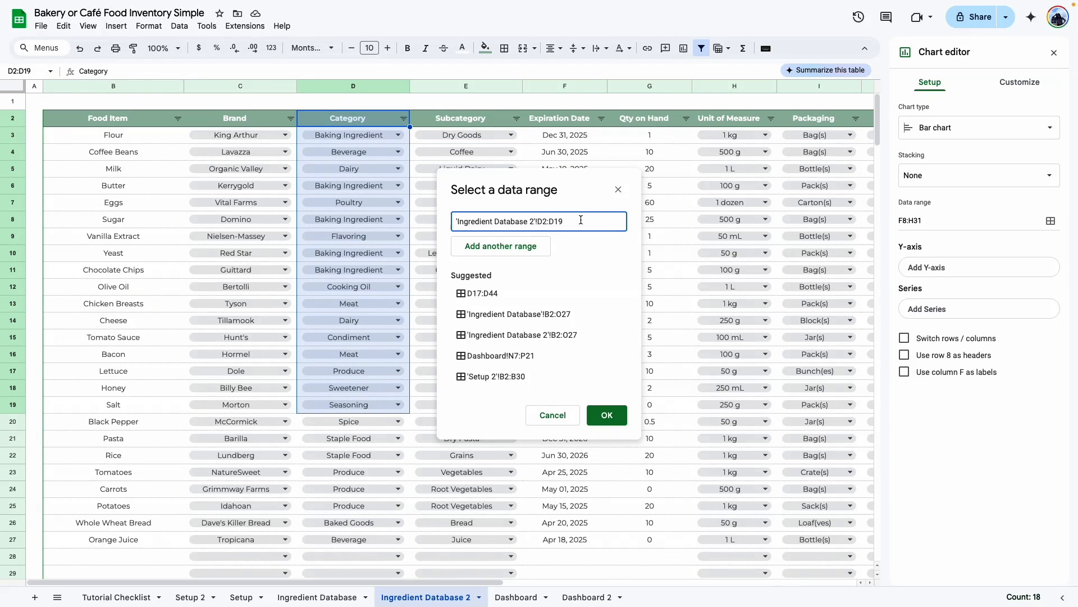
{"action": "left_click", "coordinate": [606, 416]}
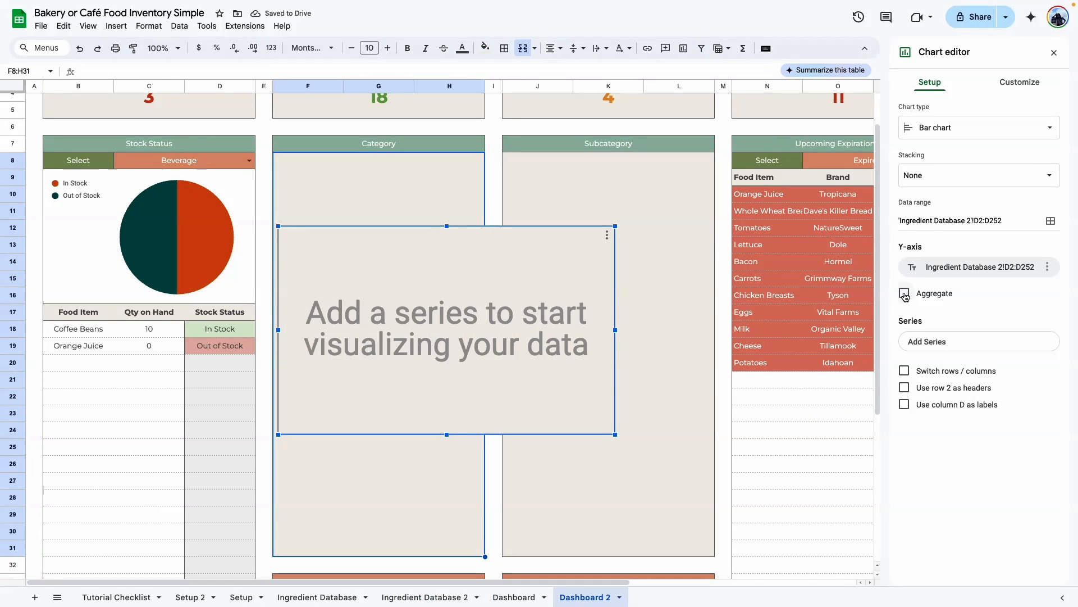
{"action": "left_click", "coordinate": [905, 293]}
{"action": "left_click", "coordinate": [905, 388]}
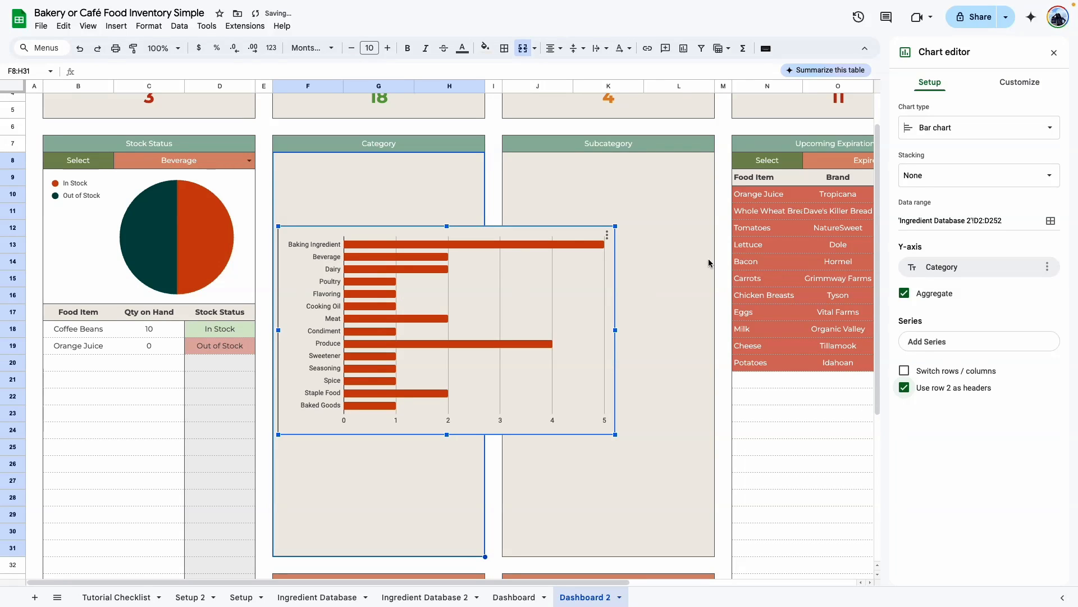
Set the Category bar chart's background color and border color to None
{"action": "left_click", "coordinate": [1043, 90]}
{"action": "left_click", "coordinate": [930, 145]}
{"action": "left_click", "coordinate": [938, 109]}
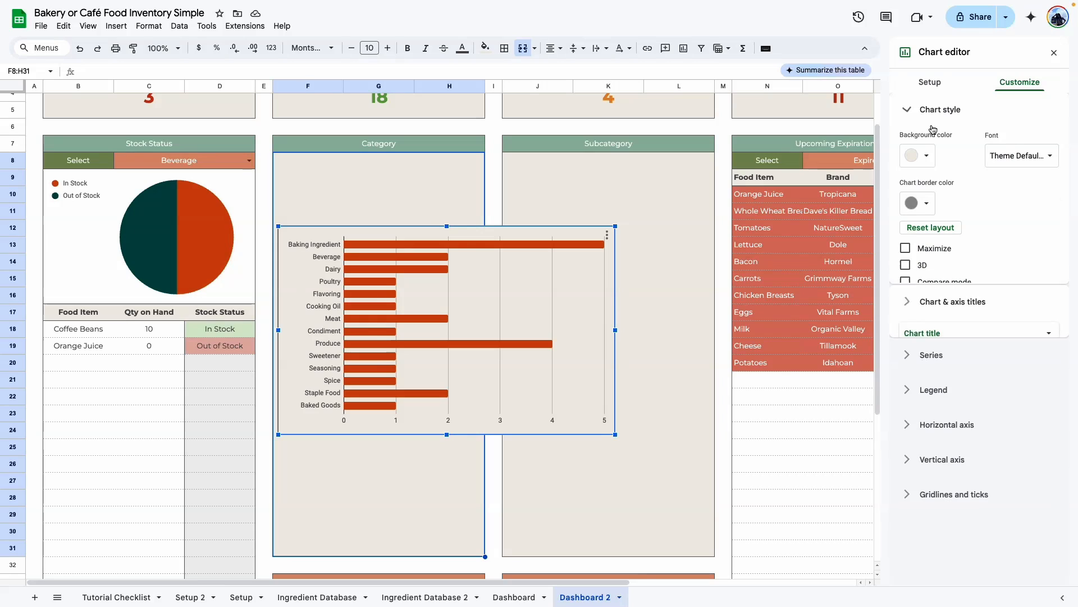
{"action": "left_click", "coordinate": [921, 156]}
{"action": "left_click", "coordinate": [931, 183]}
{"action": "left_click", "coordinate": [930, 204]}
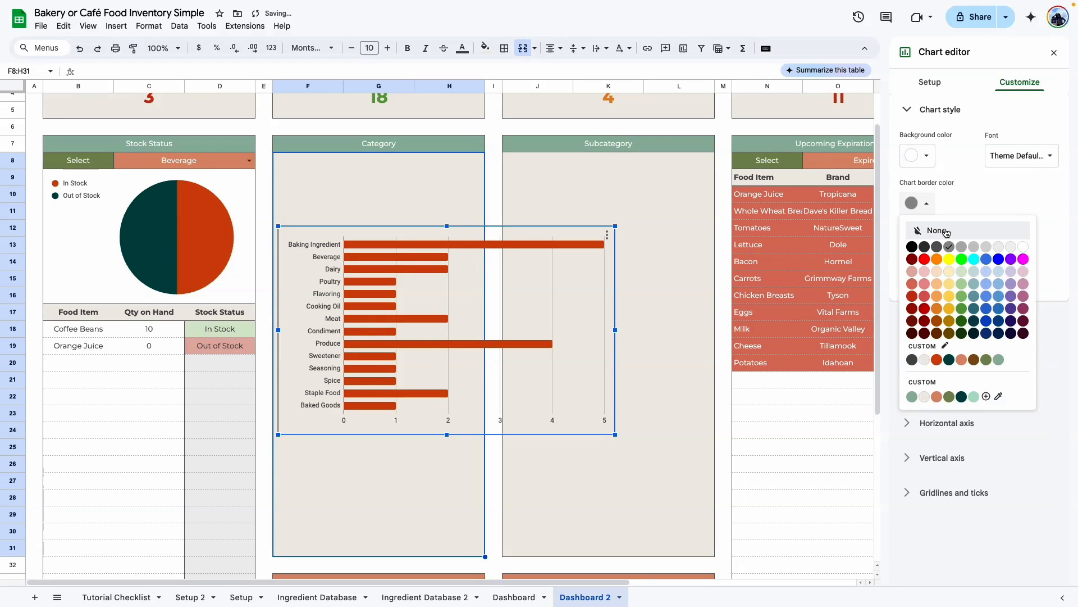
{"action": "left_click", "coordinate": [935, 230]}
Move and resize the Category bar chart to fill F8:H31, and turn off its horizontal-axis major gridlines
{"action": "left_click_drag", "start_coordinate": [391, 297], "coordinate": [390, 226]}
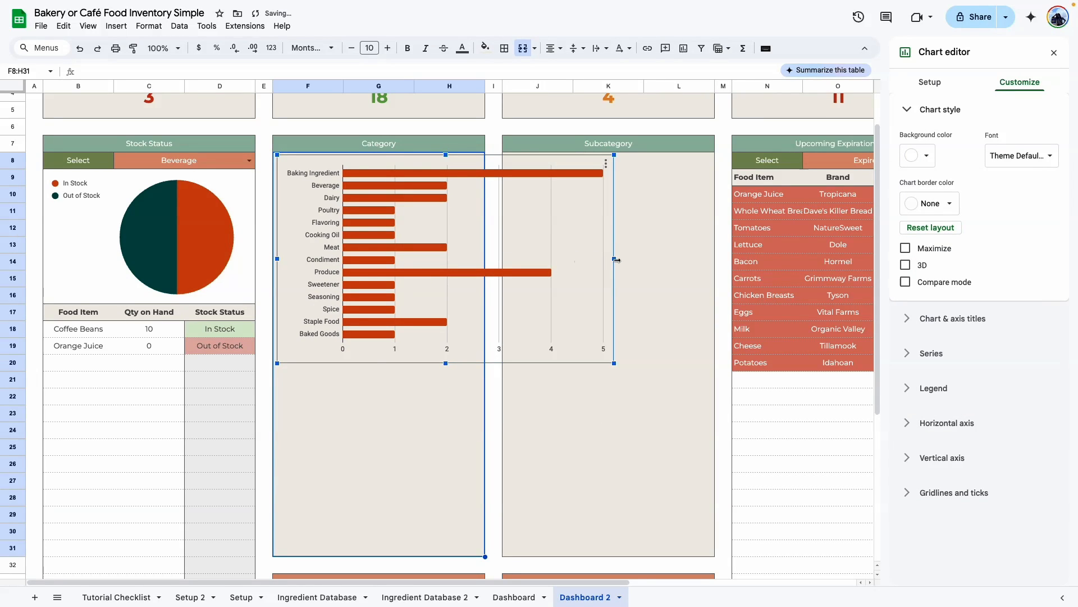
{"action": "left_click_drag", "start_coordinate": [615, 259], "coordinate": [484, 259]}
{"action": "left_click_drag", "start_coordinate": [382, 365], "coordinate": [382, 555]}
{"action": "left_click", "coordinate": [445, 283]}
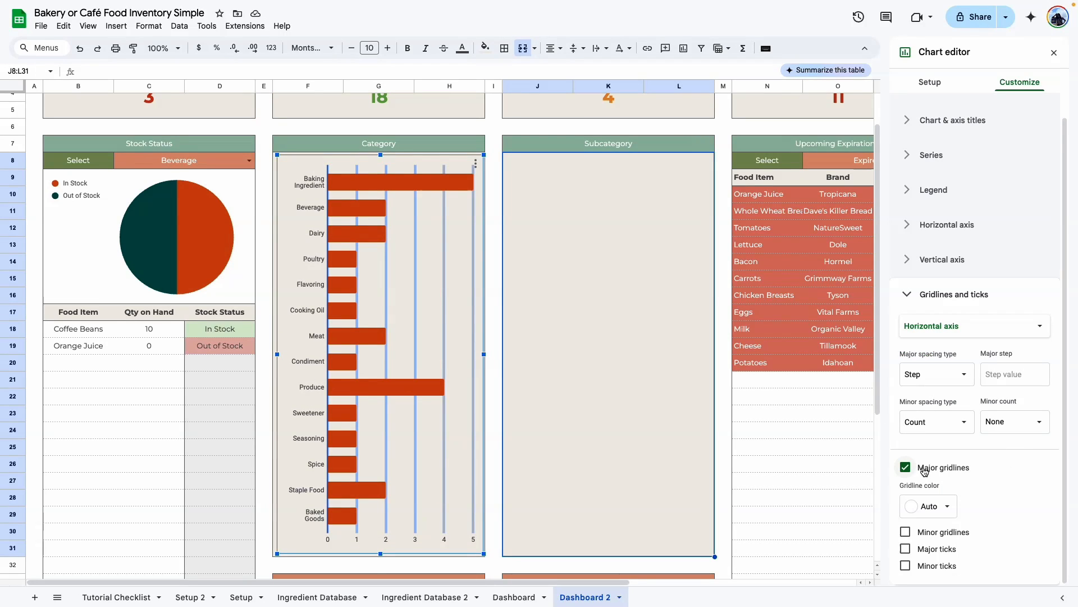
{"action": "left_click", "coordinate": [906, 468]}
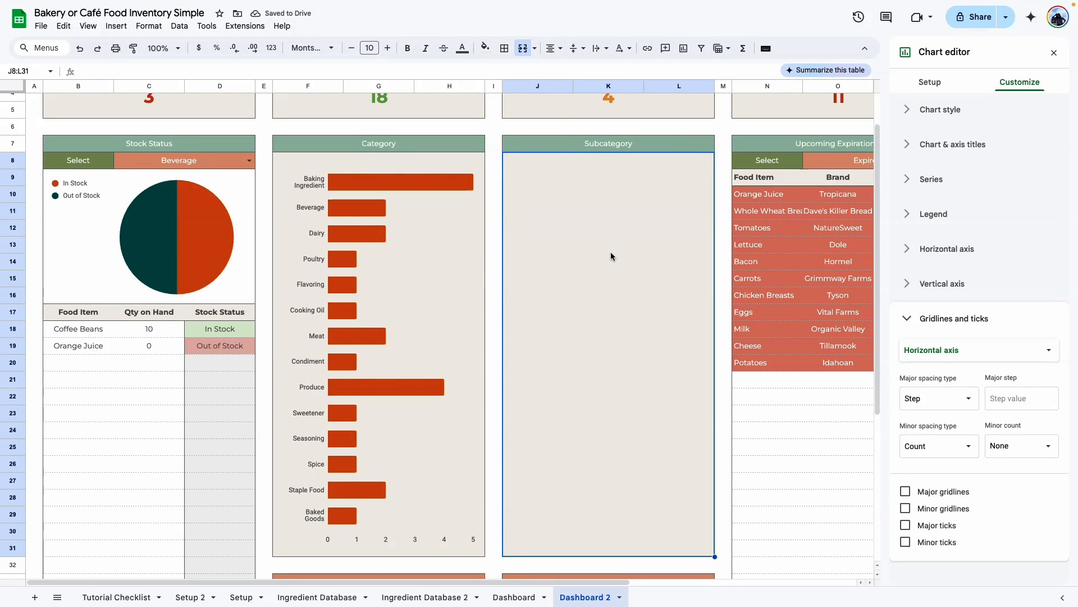
Copy the Category chart into the Subcategory area J8:L31 and set the copy's data range to 'Ingredient Database 2'!E2:E252
{"action": "left_click", "coordinate": [477, 164]}
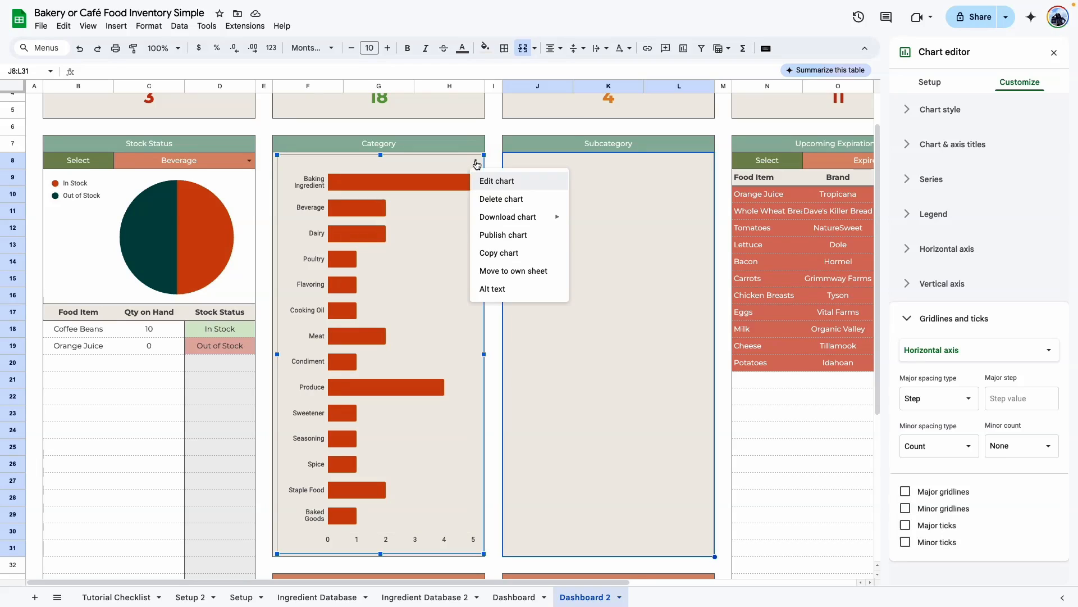
{"action": "left_click", "coordinate": [499, 253]}
{"action": "key", "text": "ctrl+v"}
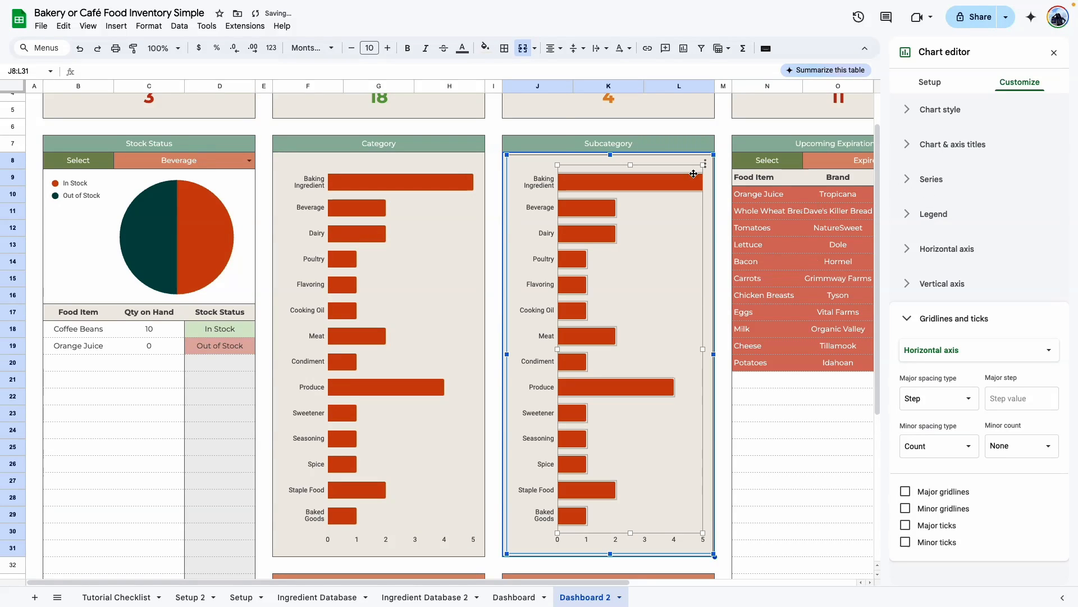
{"action": "left_click", "coordinate": [928, 81]}
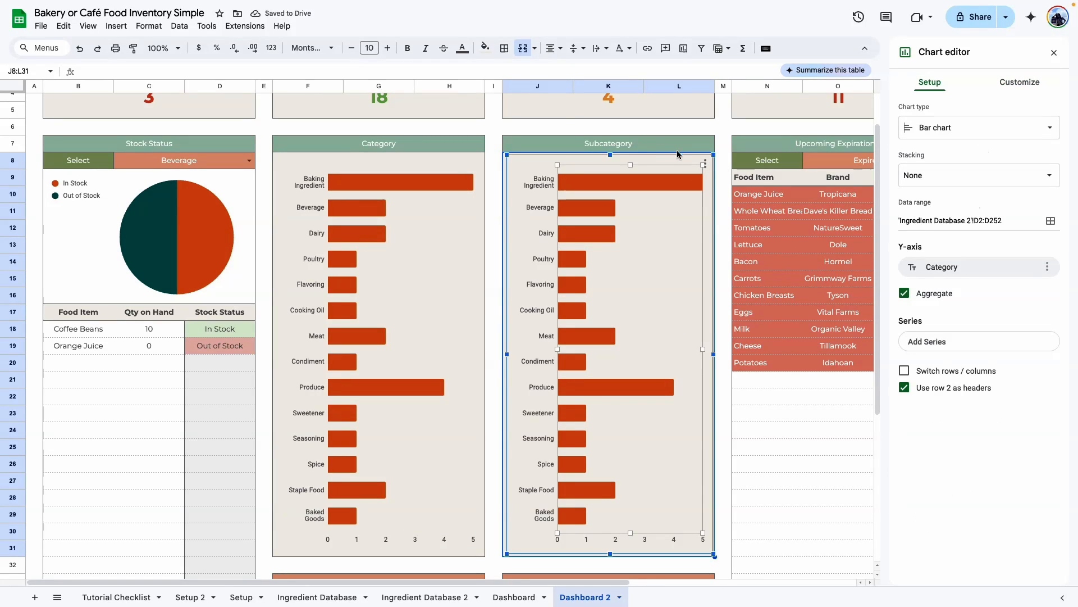
{"action": "left_click_drag", "start_coordinate": [979, 218], "coordinate": [977, 218]}
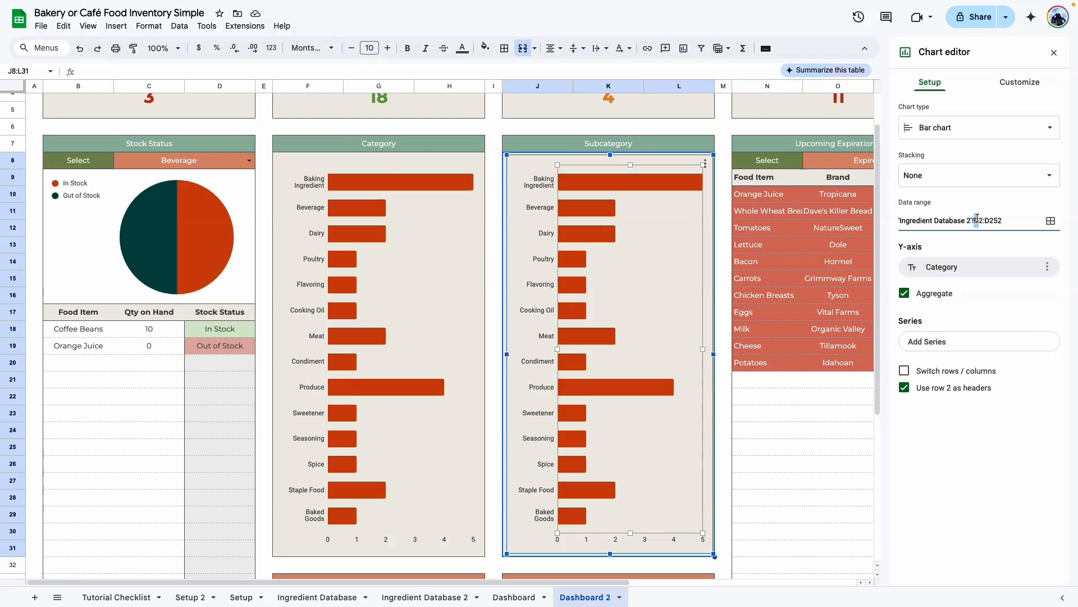
{"action": "type", "text": "e"}
{"action": "key", "text": "Return"}
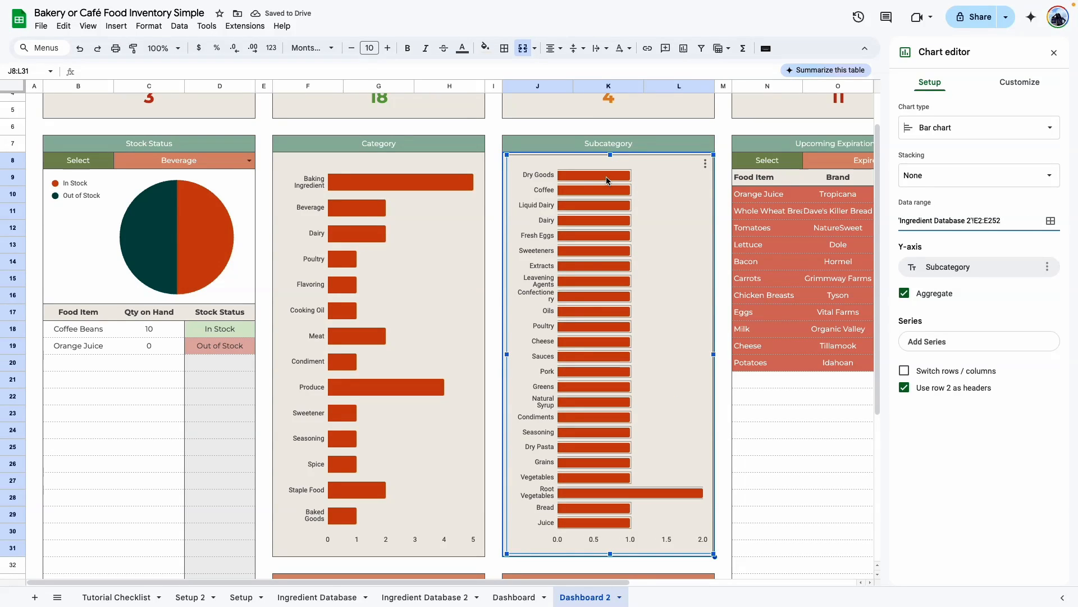
Set the fill color of the Subcategory chart's bars to the custom olive green and the Category chart's bars to the custom dark teal
{"action": "double_click", "coordinate": [606, 181]}
{"action": "left_click", "coordinate": [932, 259]}
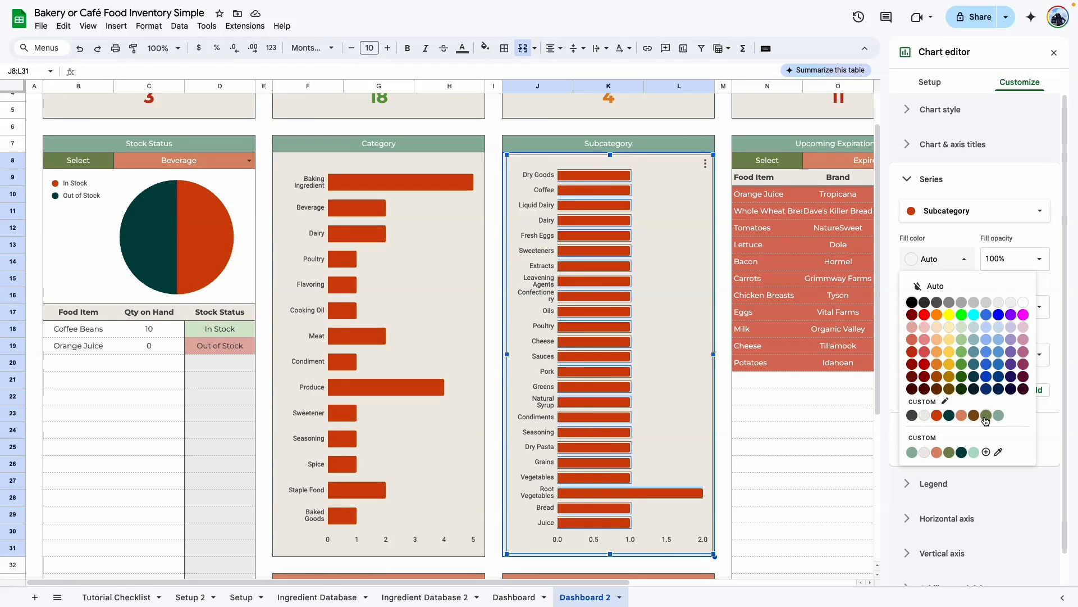
{"action": "left_click", "coordinate": [986, 415]}
{"action": "left_click", "coordinate": [390, 243]}
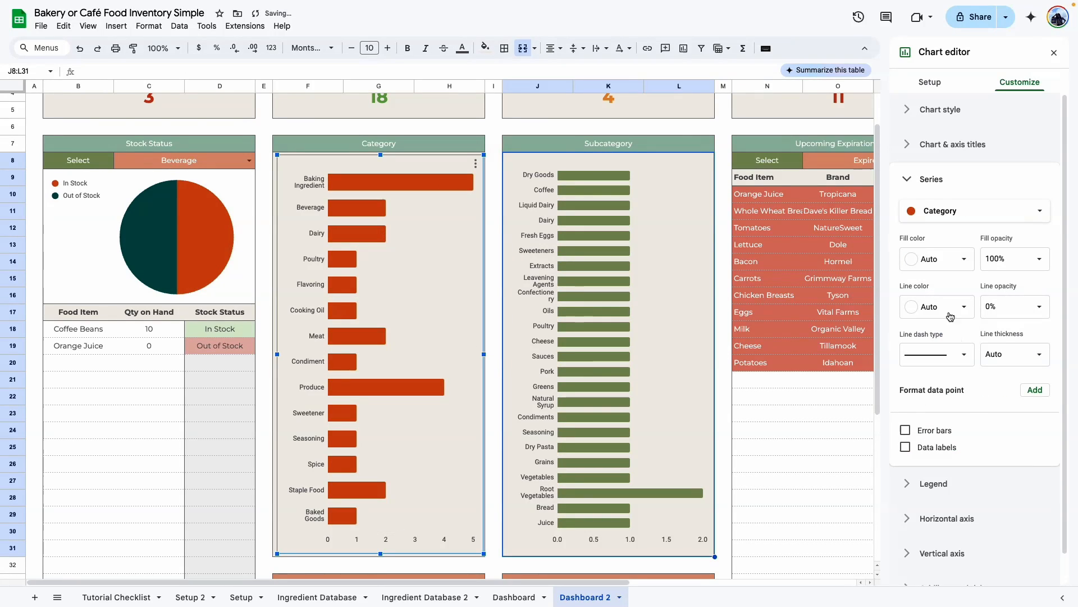
{"action": "left_click", "coordinate": [936, 264]}
{"action": "left_click", "coordinate": [938, 416]}
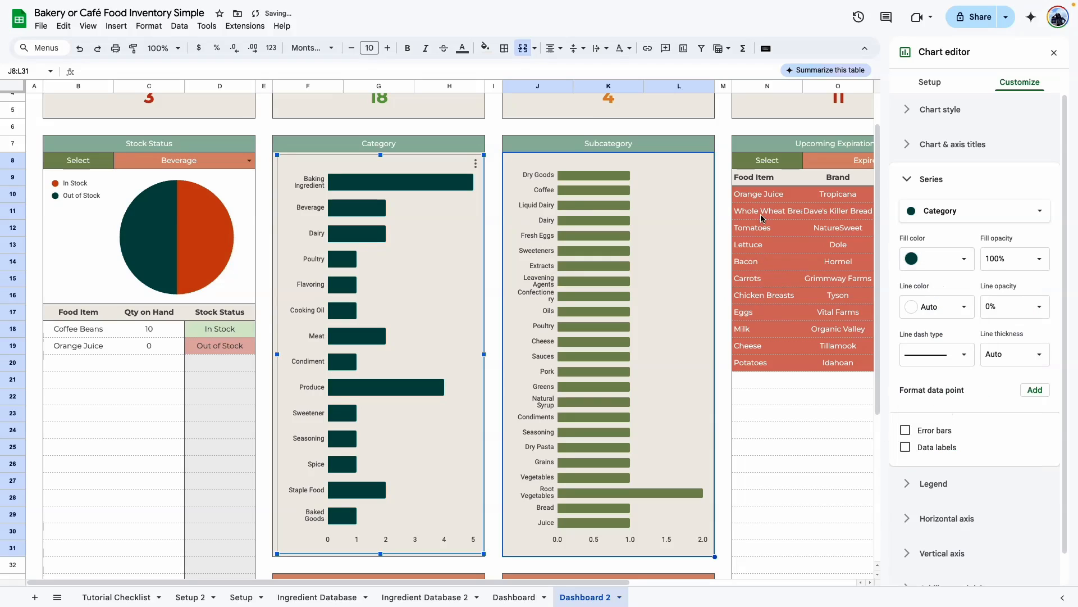
{"action": "left_click", "coordinate": [718, 275]}
{"action": "scroll", "coordinate": [686, 304], "scroll_direction": "down", "scroll_amount": 1}
{"action": "scroll", "coordinate": [662, 323], "scroll_direction": "up", "scroll_amount": 3}
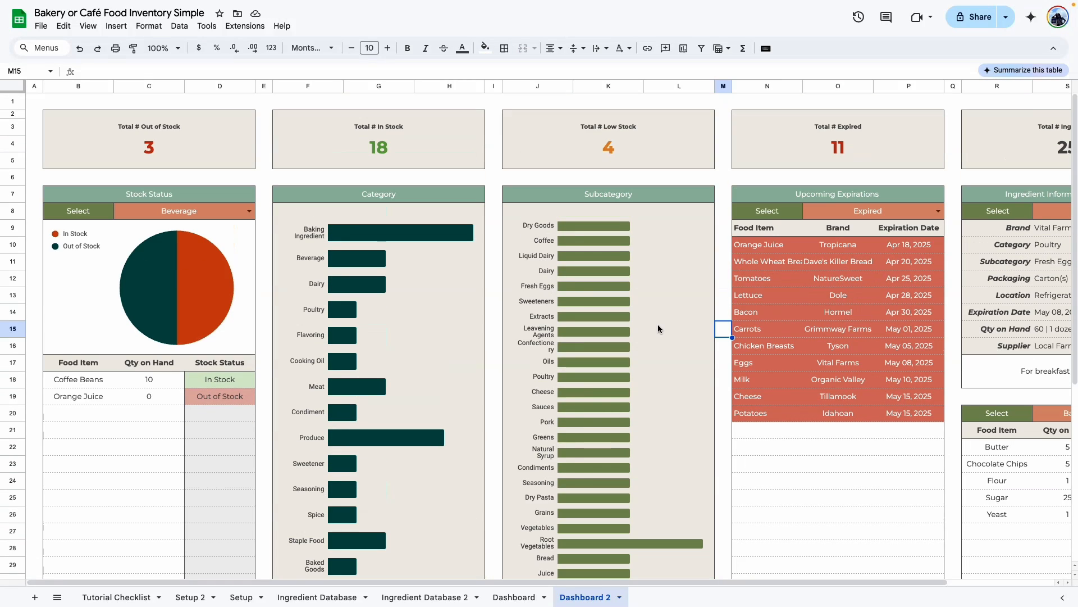
Narrow the plot areas of the Subcategory and Category charts from their label side so the axis labels fit on one line
{"action": "double_click", "coordinate": [658, 329]}
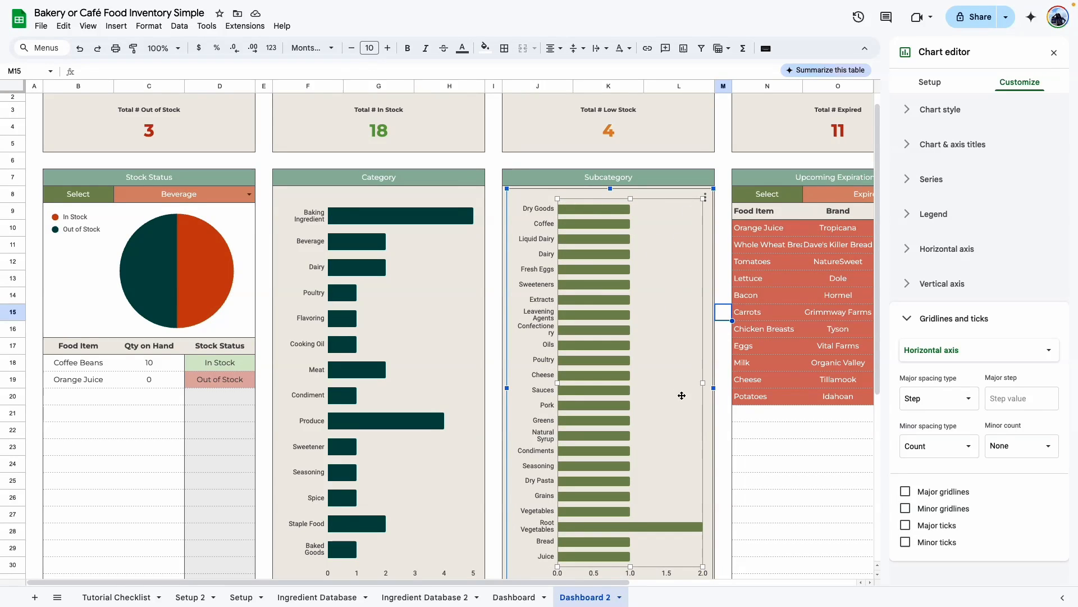
{"action": "left_click_drag", "start_coordinate": [558, 384], "coordinate": [588, 386]}
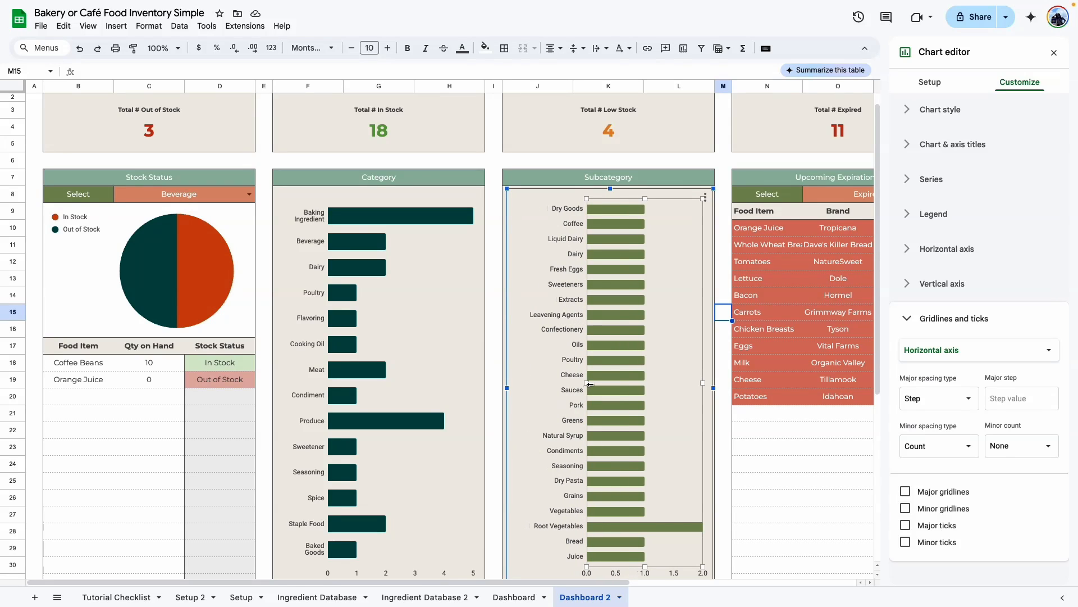
{"action": "left_click", "coordinate": [590, 385]}
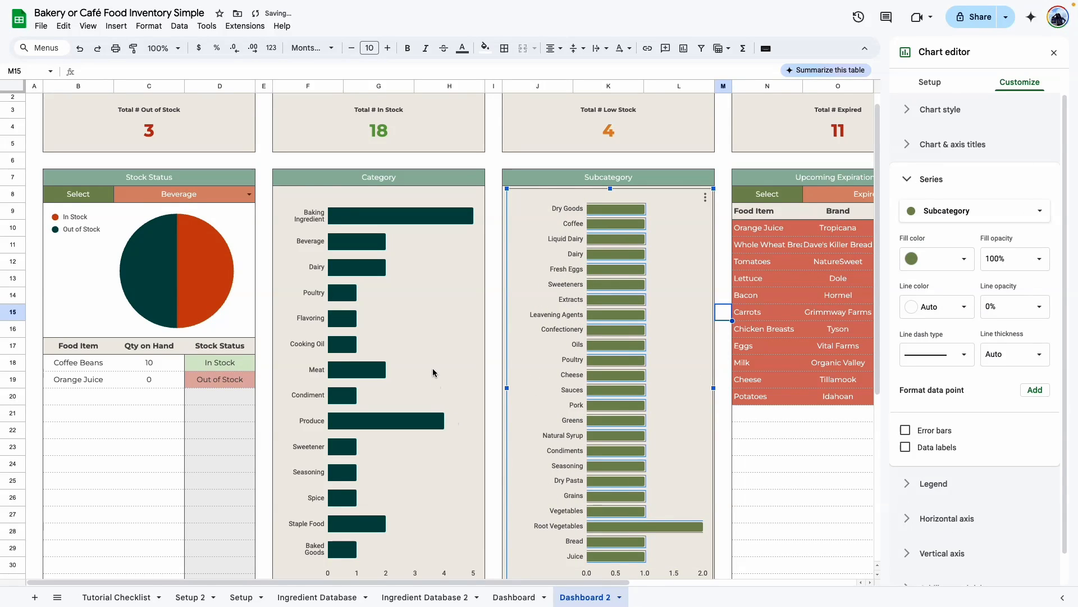
{"action": "left_click", "coordinate": [433, 368]}
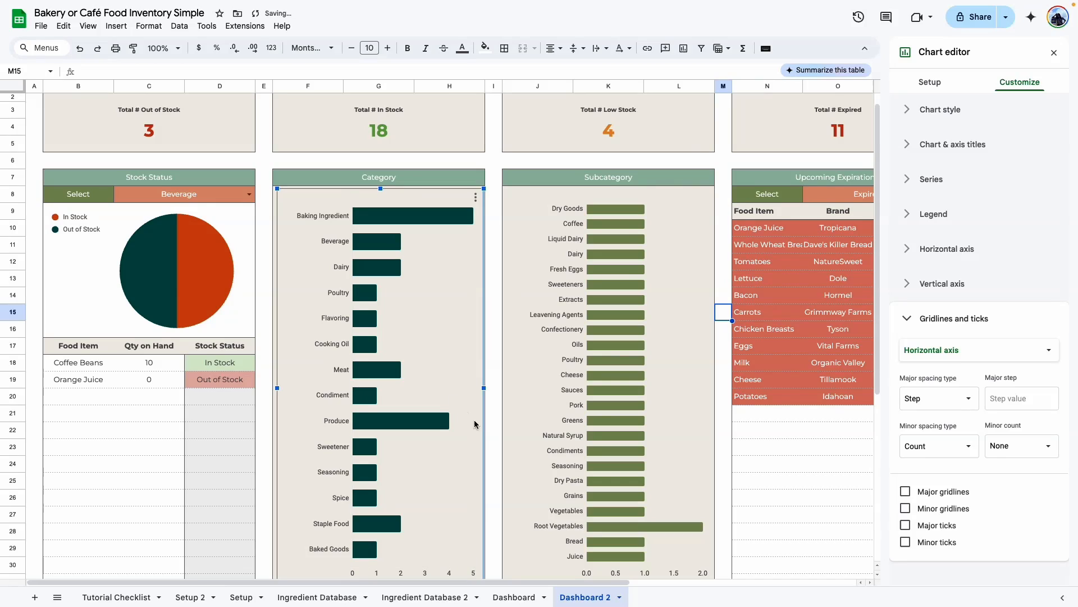
{"action": "left_click", "coordinate": [495, 441]}
Check the Brand and Location headers on Dashboard, and link Dashboard 2's header F33:H33 to 'Ingredient Database 2'!C2
{"action": "scroll", "coordinate": [494, 440], "scroll_direction": "down", "scroll_amount": 5}
{"action": "left_click", "coordinate": [337, 344]}
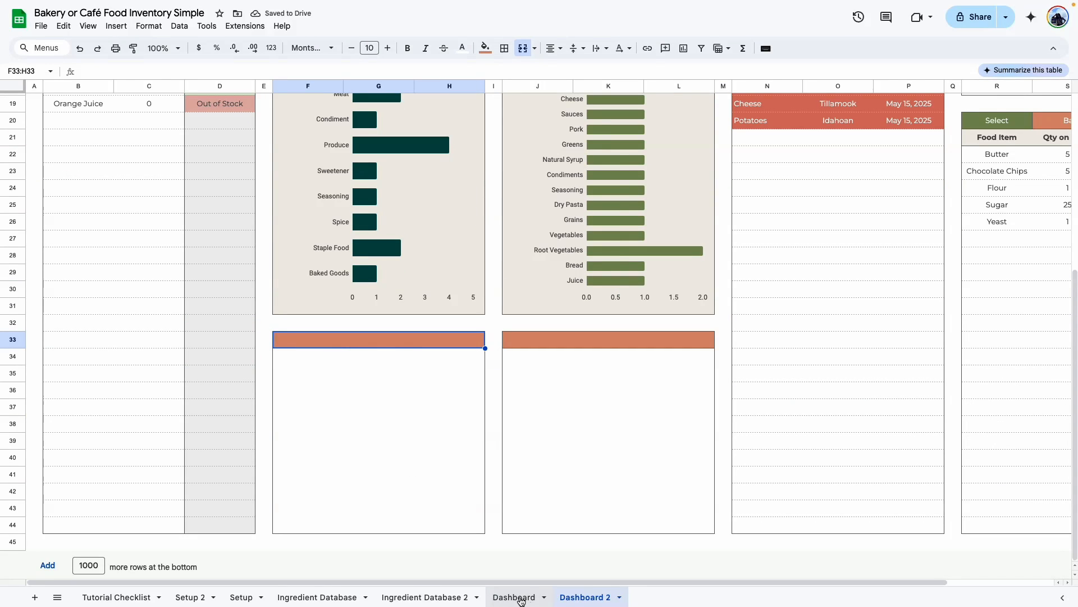
{"action": "left_click", "coordinate": [514, 597]}
{"action": "left_click", "coordinate": [421, 338]}
{"action": "left_click", "coordinate": [560, 339]}
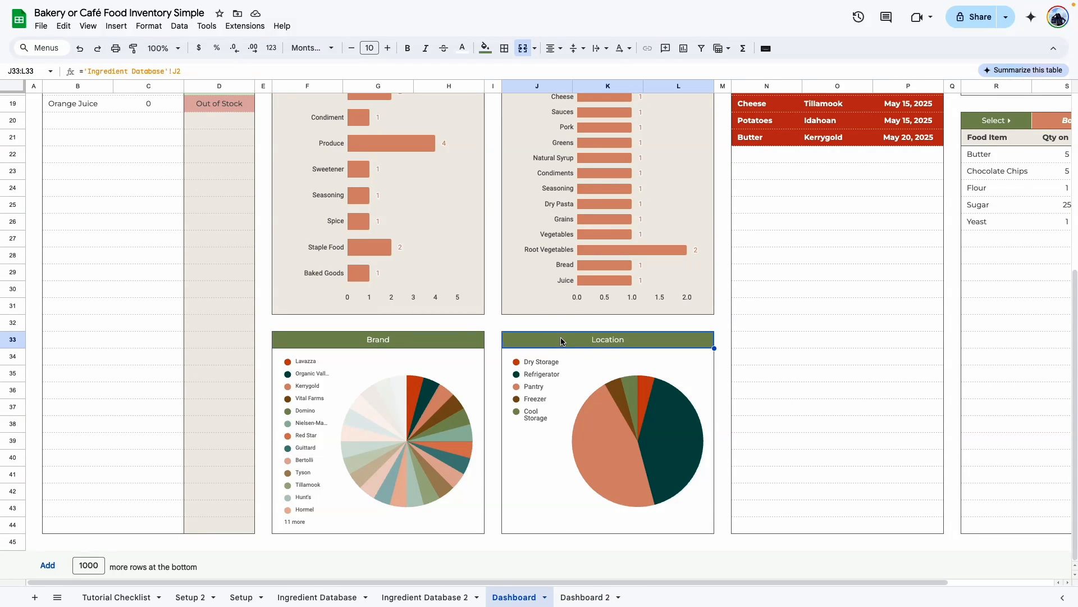
{"action": "left_click", "coordinate": [580, 600]}
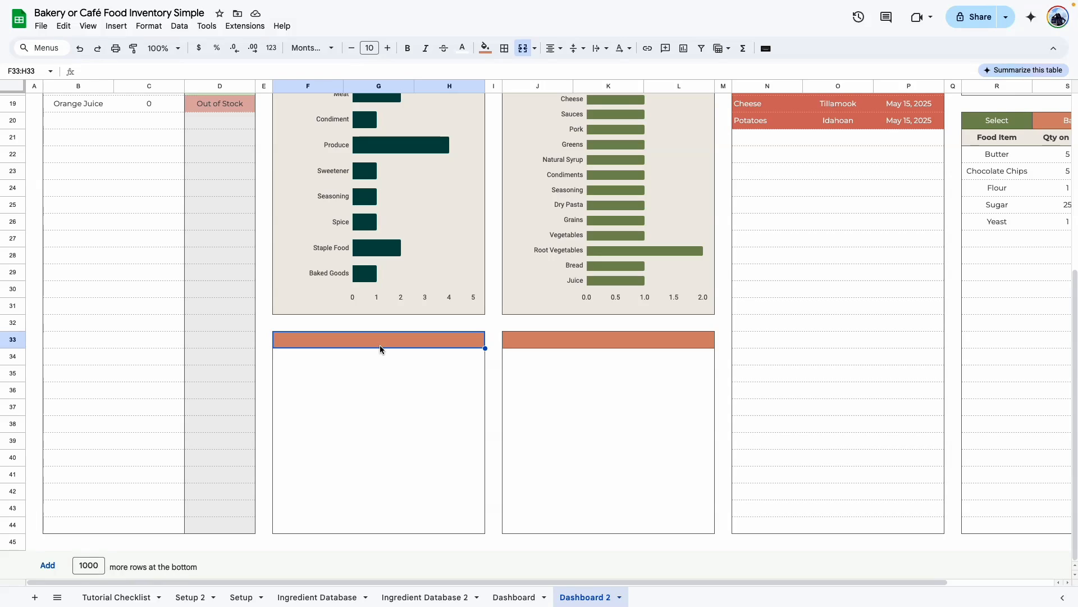
{"action": "type", "text": "="}
{"action": "left_click", "coordinate": [444, 600]}
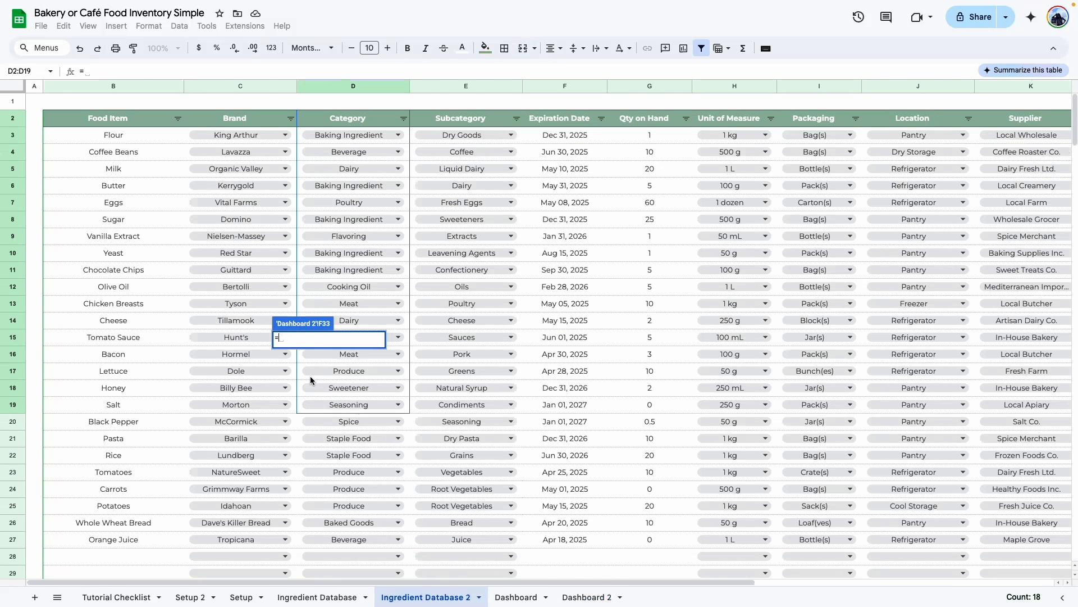
{"action": "left_click", "coordinate": [247, 119]}
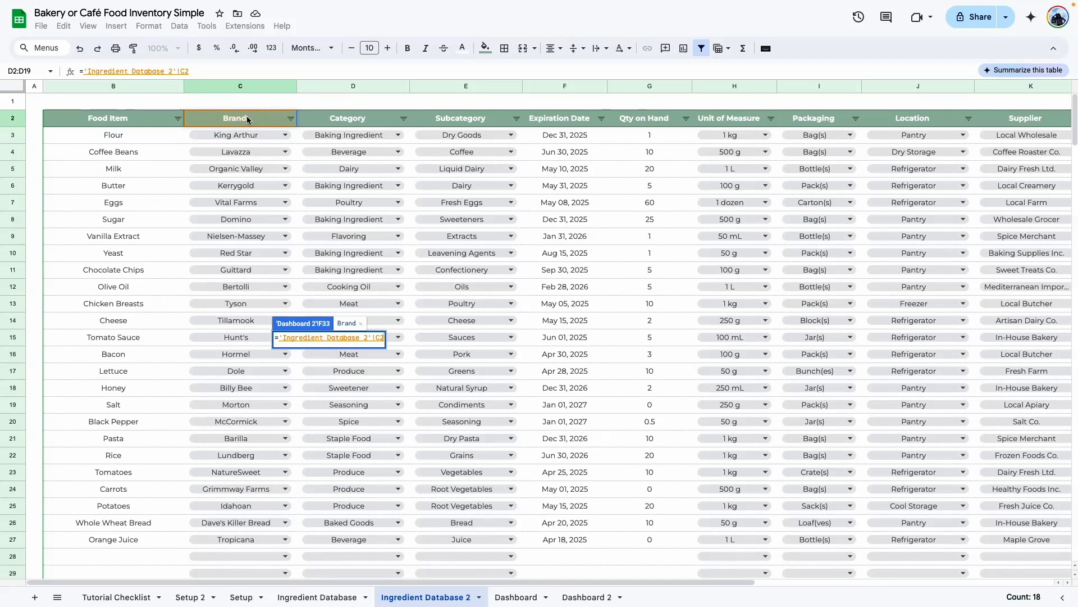
{"action": "key", "text": "Return"}
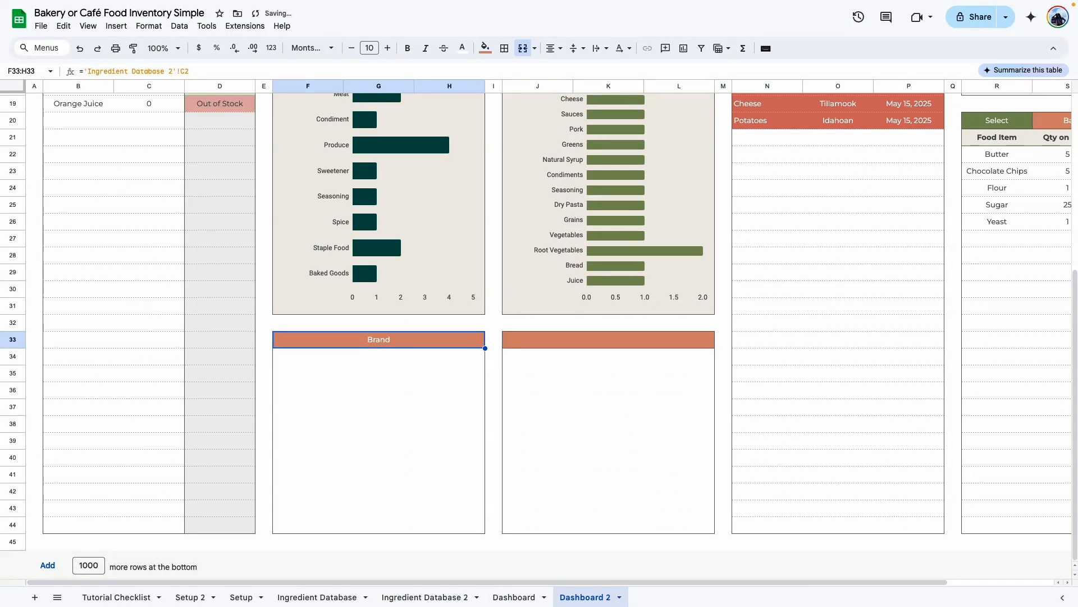
Insert a chart for the Brand area F34:H44 with the data range 'Ingredient Database 2'!C3:C252
{"action": "left_click", "coordinate": [401, 445]}
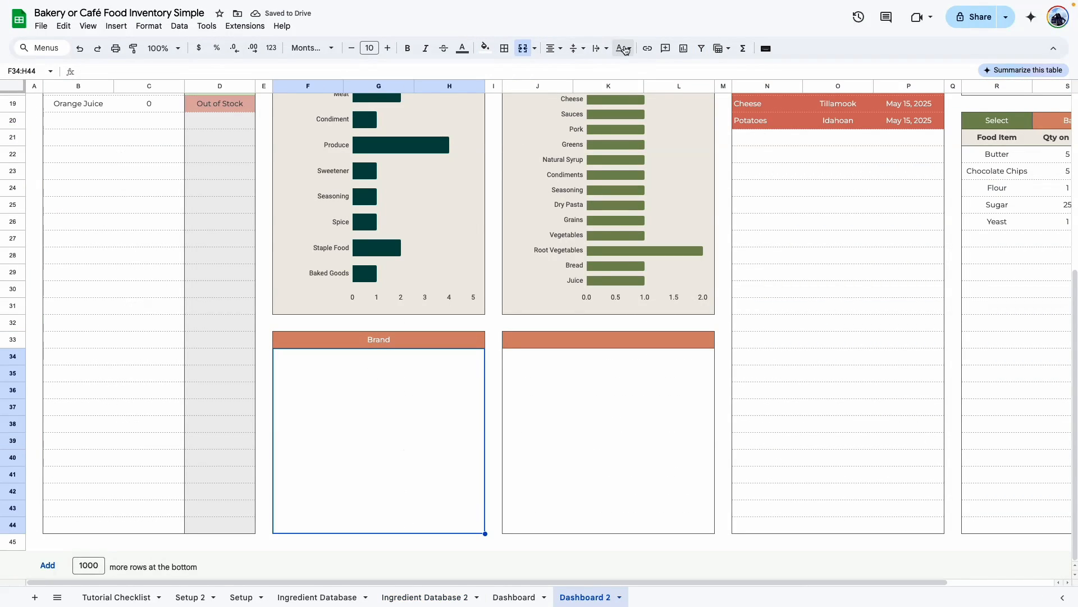
{"action": "left_click", "coordinate": [683, 49]}
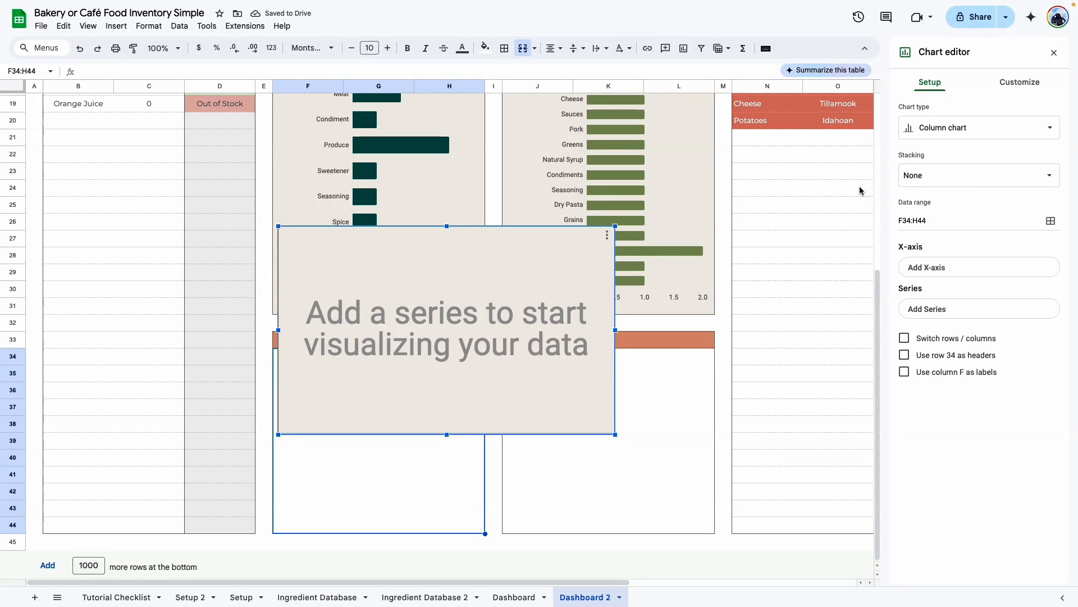
{"action": "left_click", "coordinate": [1050, 220]}
{"action": "left_click", "coordinate": [417, 598]}
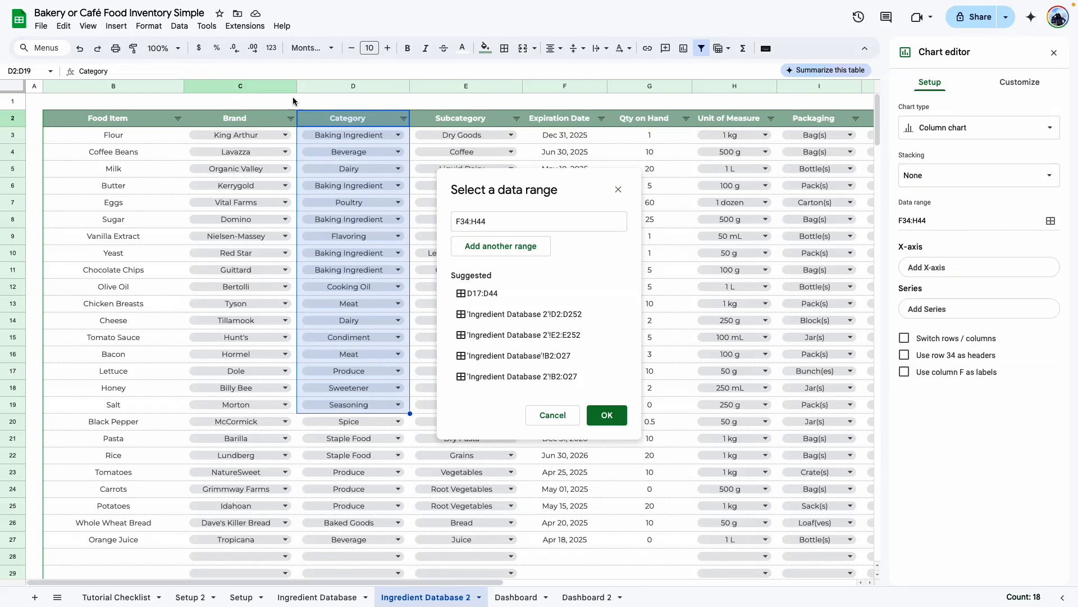
{"action": "left_click_drag", "start_coordinate": [270, 133], "coordinate": [264, 423]}
{"action": "left_click", "coordinate": [599, 224]}
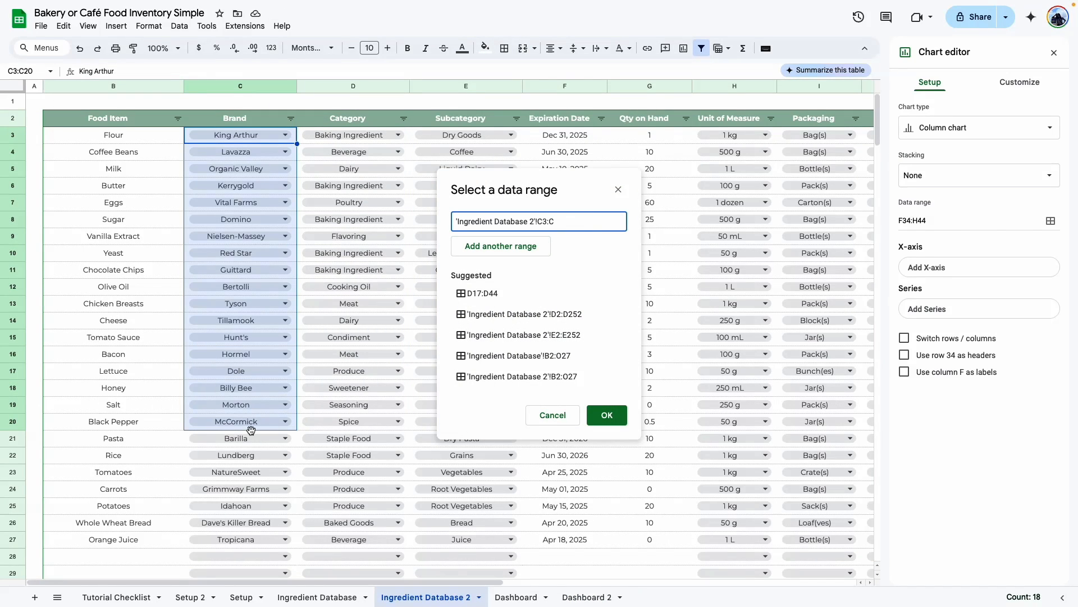
{"action": "left_click", "coordinate": [607, 415]}
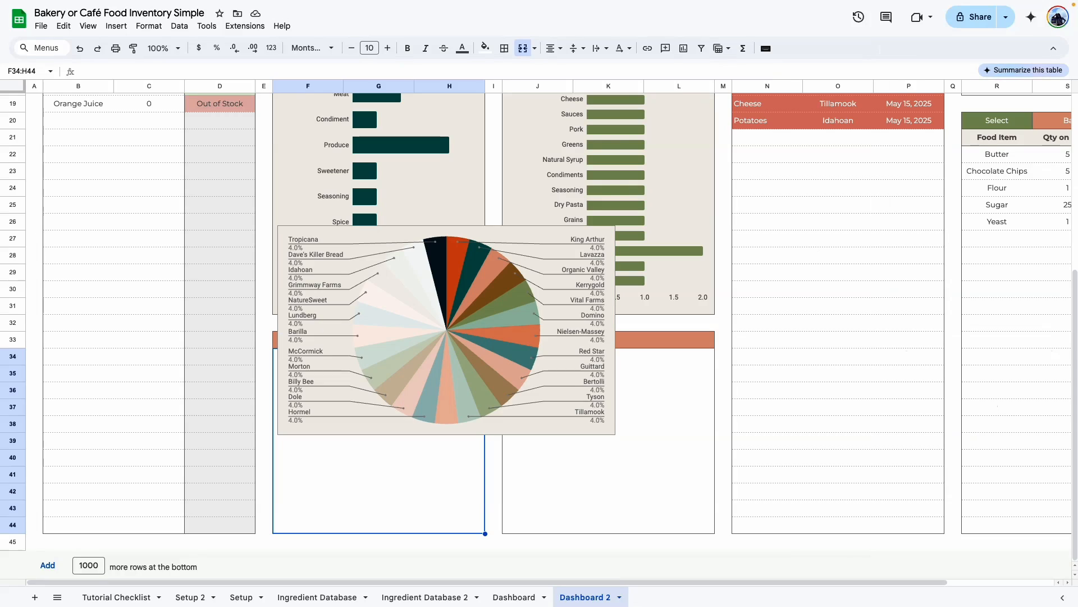
Set the background color and border color of the brand pie chart to None
{"action": "double_click", "coordinate": [410, 318]}
{"action": "left_click", "coordinate": [1019, 82]}
{"action": "left_click", "coordinate": [917, 156]}
{"action": "left_click", "coordinate": [934, 183]}
{"action": "left_click", "coordinate": [929, 203]}
{"action": "left_click", "coordinate": [924, 228]}
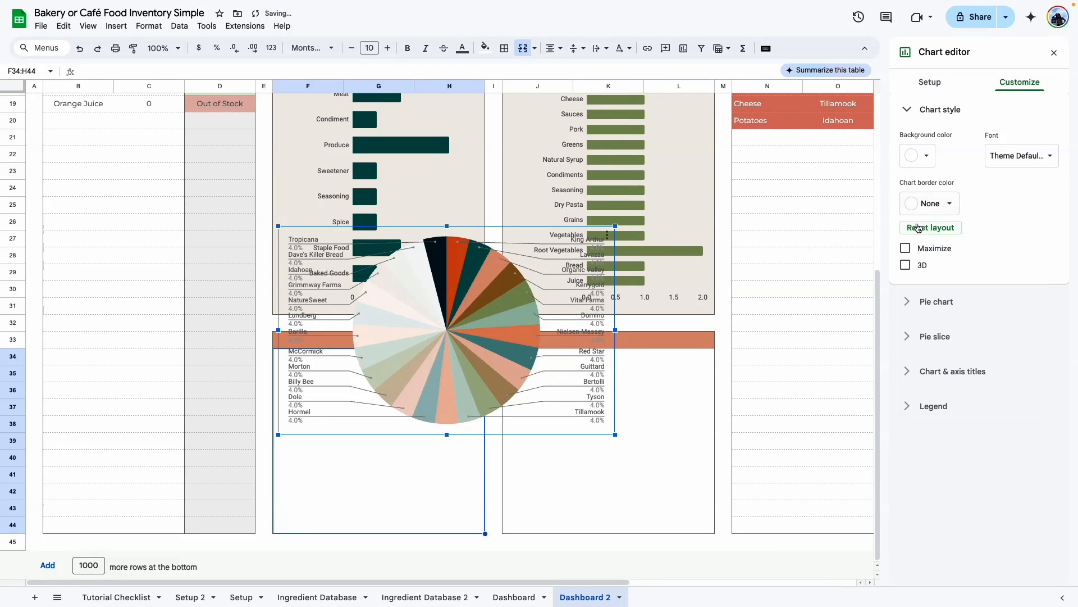
Move and resize the brand pie chart to fill F34:H44, and set its legend position to Left
{"action": "left_click_drag", "start_coordinate": [385, 389], "coordinate": [380, 487]}
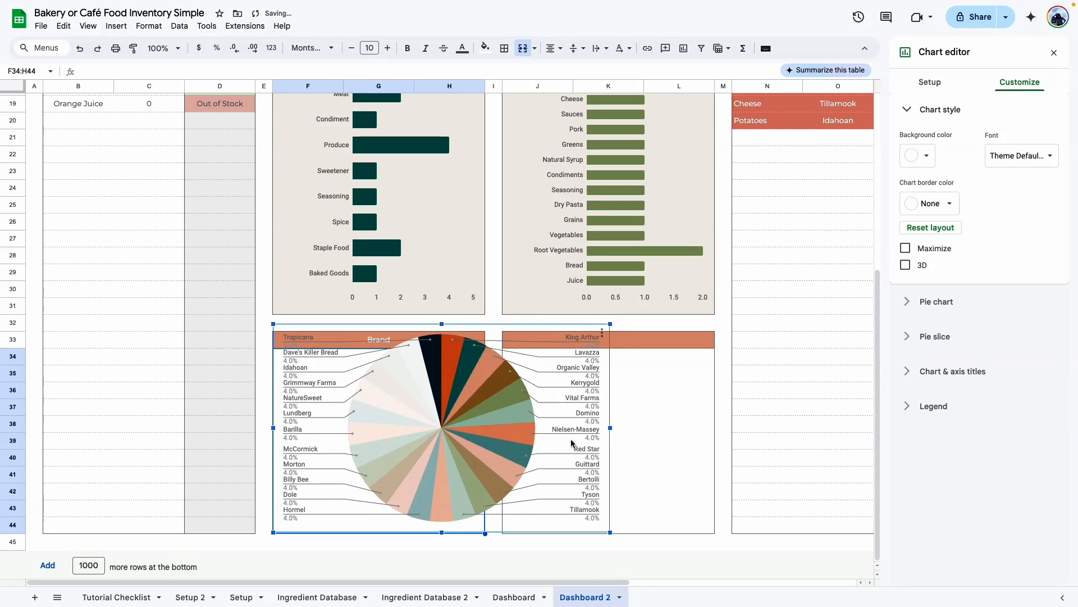
{"action": "left_click", "coordinate": [932, 405]}
{"action": "left_click", "coordinate": [929, 293]}
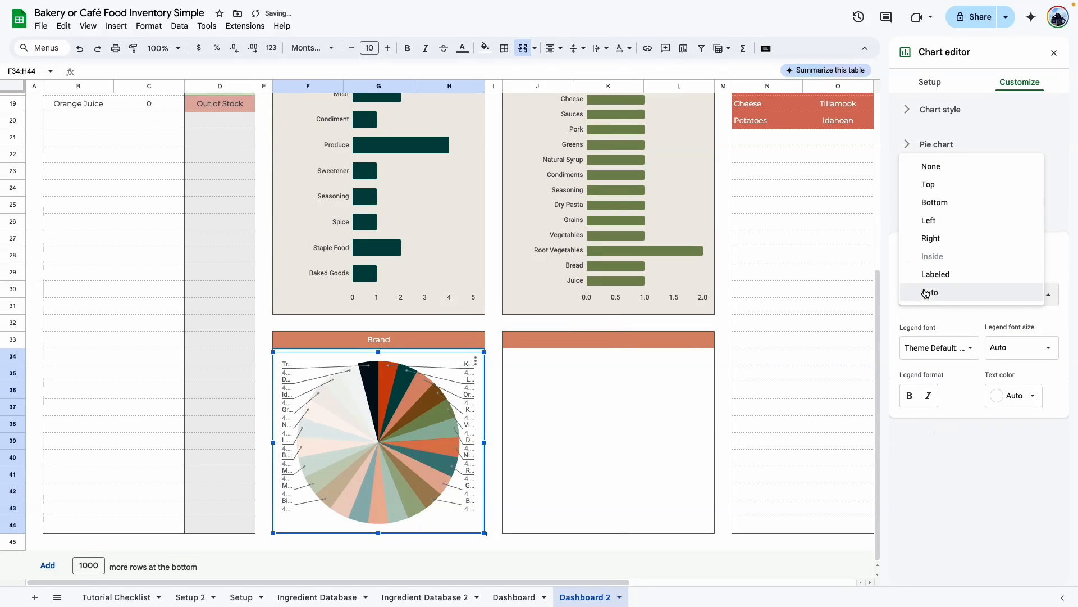
{"action": "left_click", "coordinate": [929, 220]}
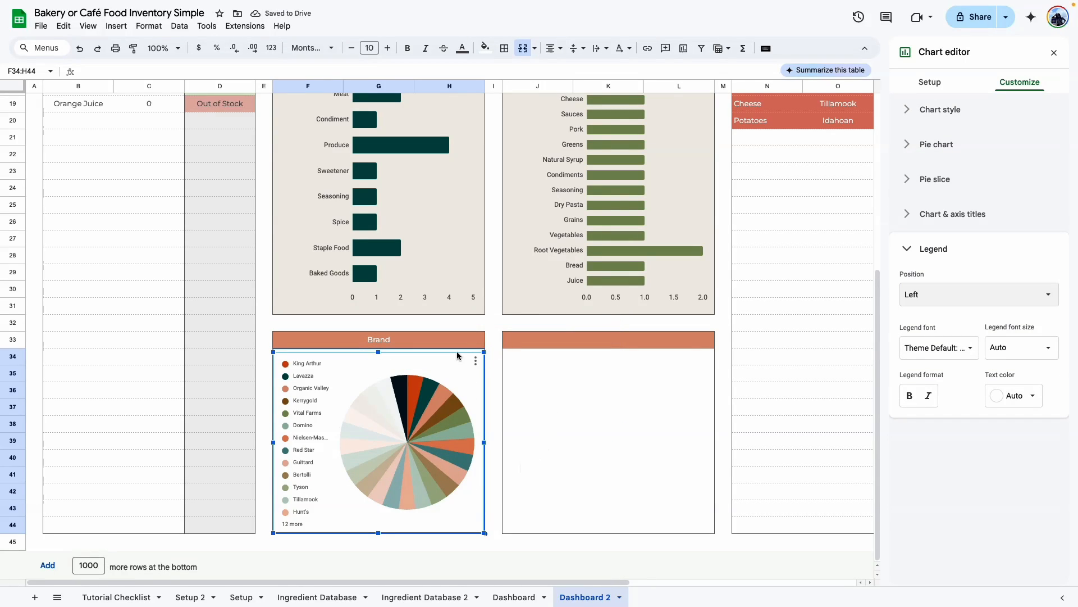
Copy the Brand pie chart into the empty area J34:L44
{"action": "left_click", "coordinate": [476, 360]}
{"action": "left_click", "coordinate": [498, 448]}
{"action": "left_click", "coordinate": [550, 363]}
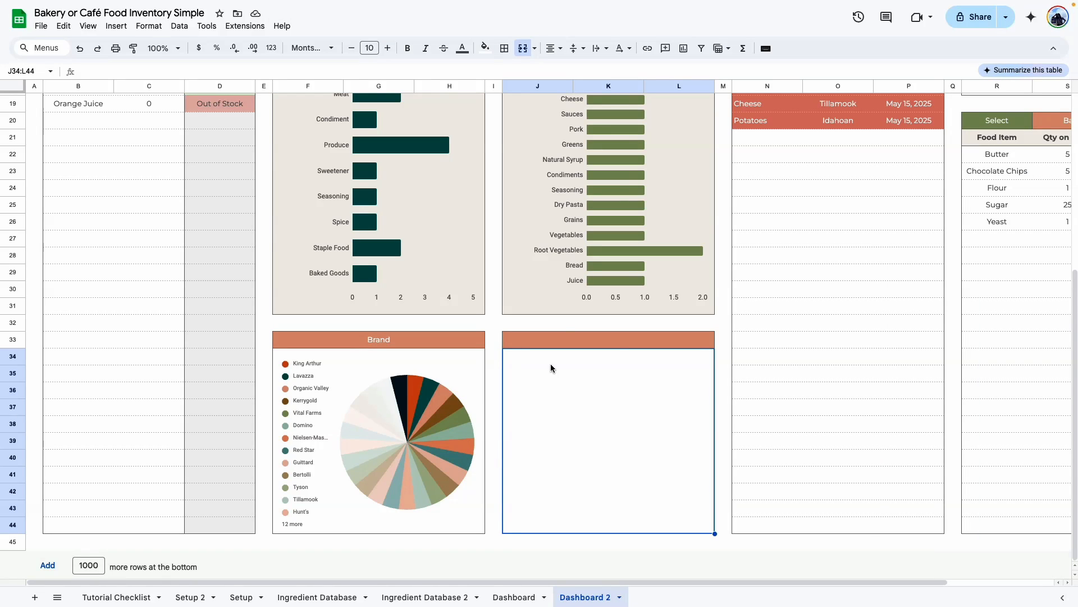
{"action": "key", "text": "ctrl+v"}
Link the header J33:L33 above the copied pie chart to the Location heading at 'Ingredient Database 2'!J2
{"action": "left_click", "coordinate": [632, 339]}
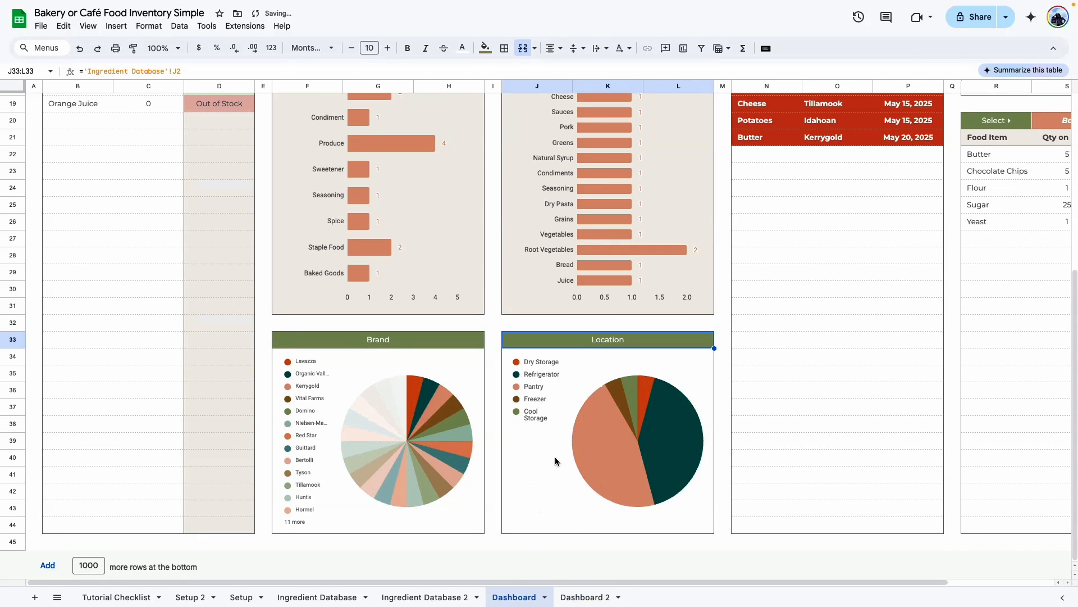
{"action": "type", "text": "="}
{"action": "left_click", "coordinate": [426, 597]}
{"action": "left_click_drag", "start_coordinate": [475, 583], "coordinate": [756, 582]}
{"action": "left_click", "coordinate": [510, 122]}
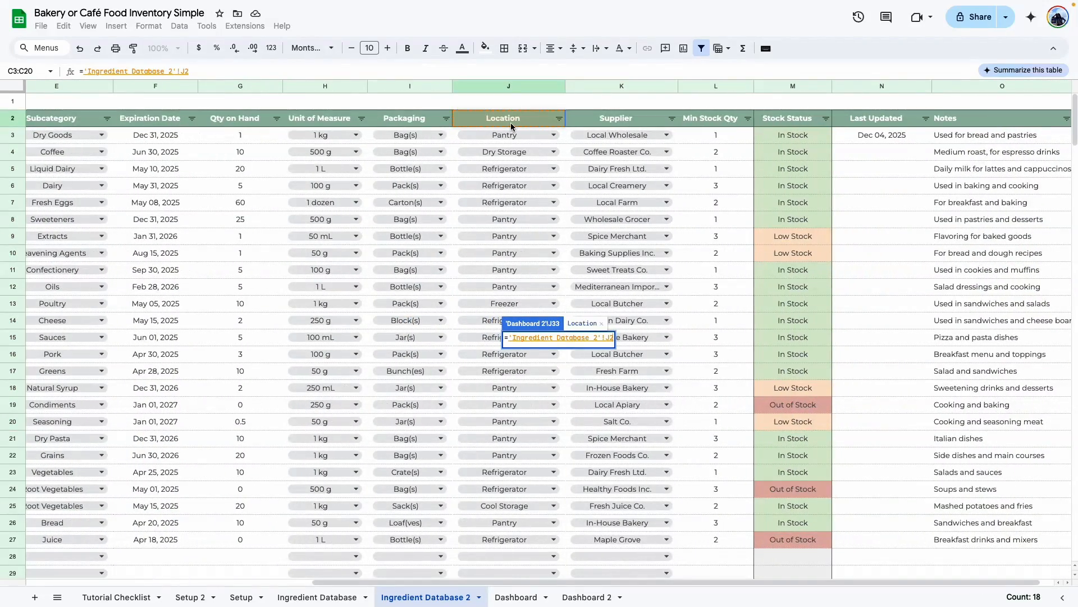
{"action": "key", "text": "Return"}
Change the data range of the pie chart under Location to 'Ingredient Database 2'!J3:J252
{"action": "left_click", "coordinate": [618, 409]}
{"action": "left_click", "coordinate": [707, 360]}
{"action": "left_click", "coordinate": [730, 377]}
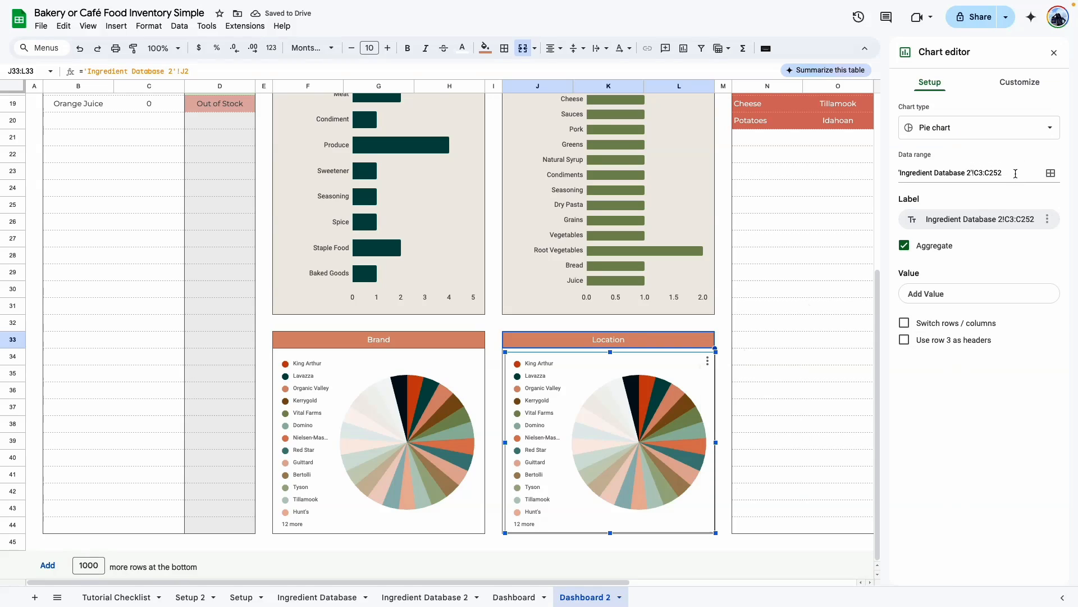
{"action": "left_click", "coordinate": [979, 171]}
{"action": "type", "text": "j"}
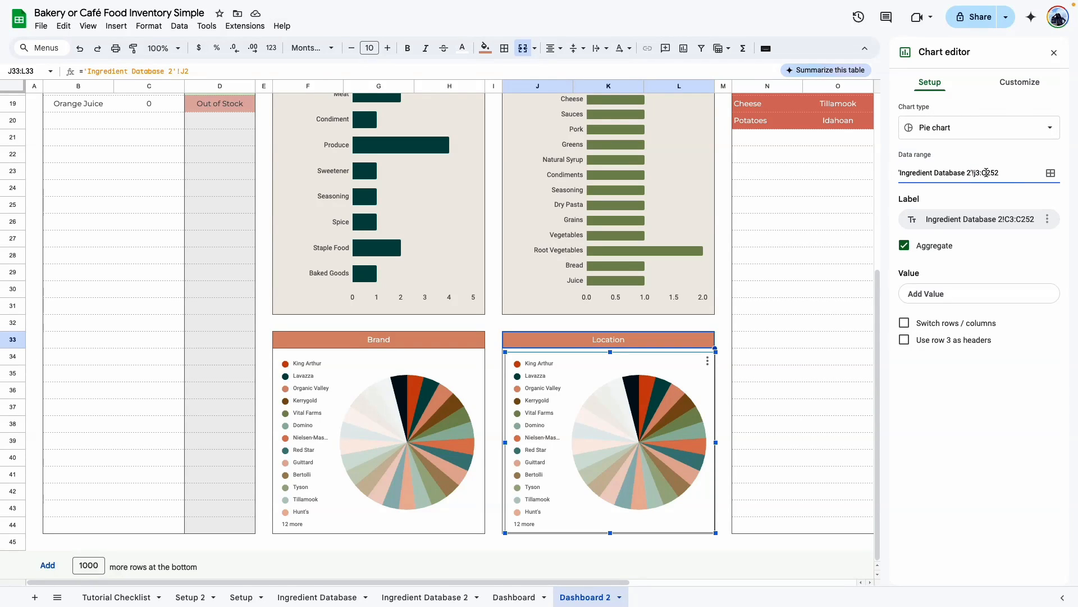
{"action": "type", "text": "j"}
{"action": "key", "text": "Return"}
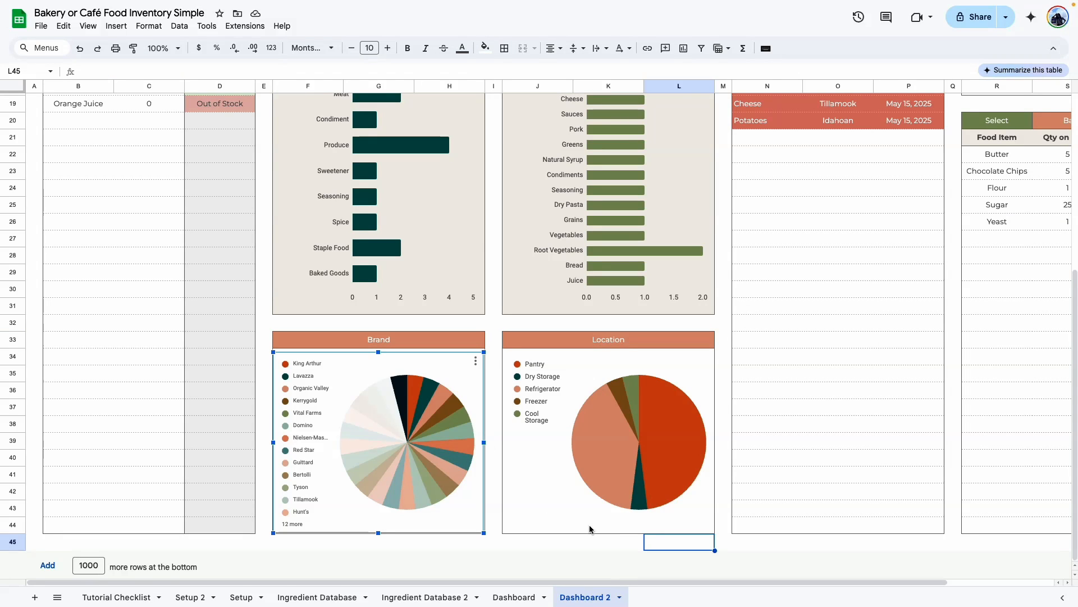
Resize the Location chart to sit inside its frame and shrink its pie area so the Refrigerator legend label fits on one line
{"action": "left_click", "coordinate": [697, 501]}
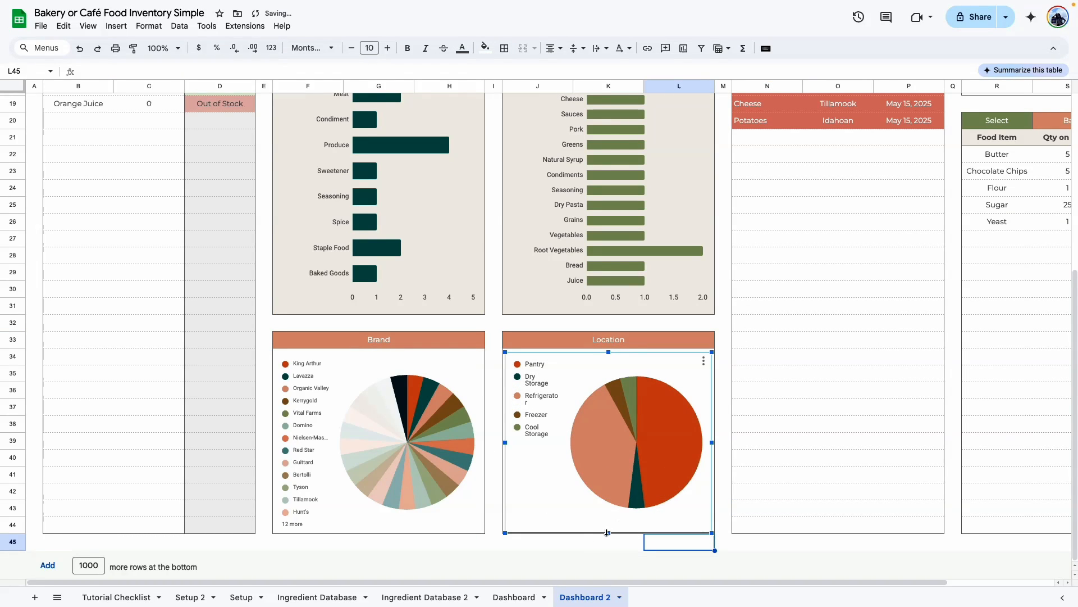
{"action": "double_click", "coordinate": [578, 470]}
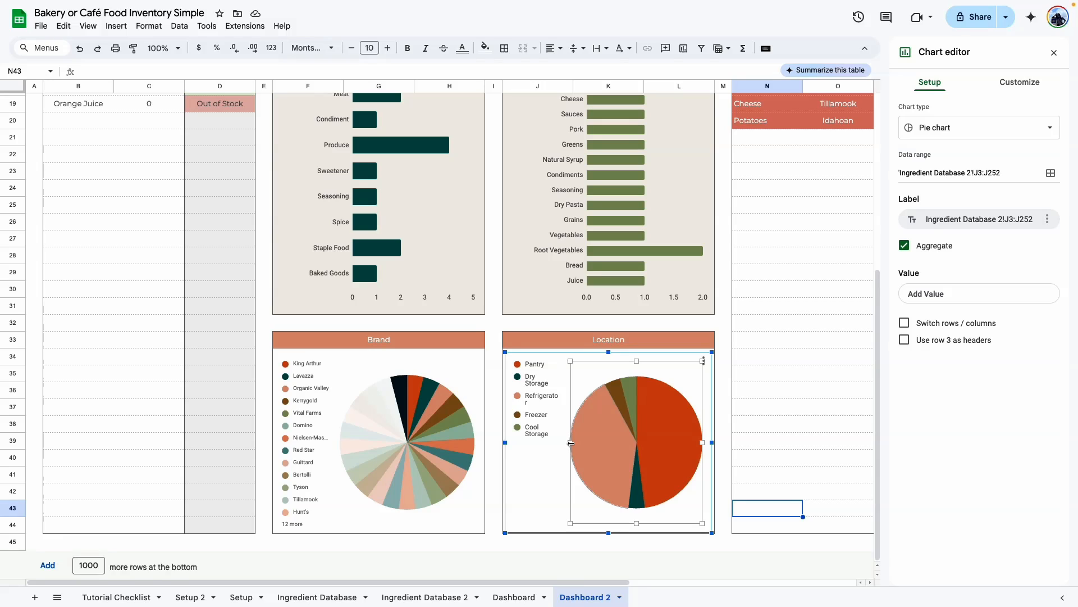
{"action": "left_click", "coordinate": [537, 399]}
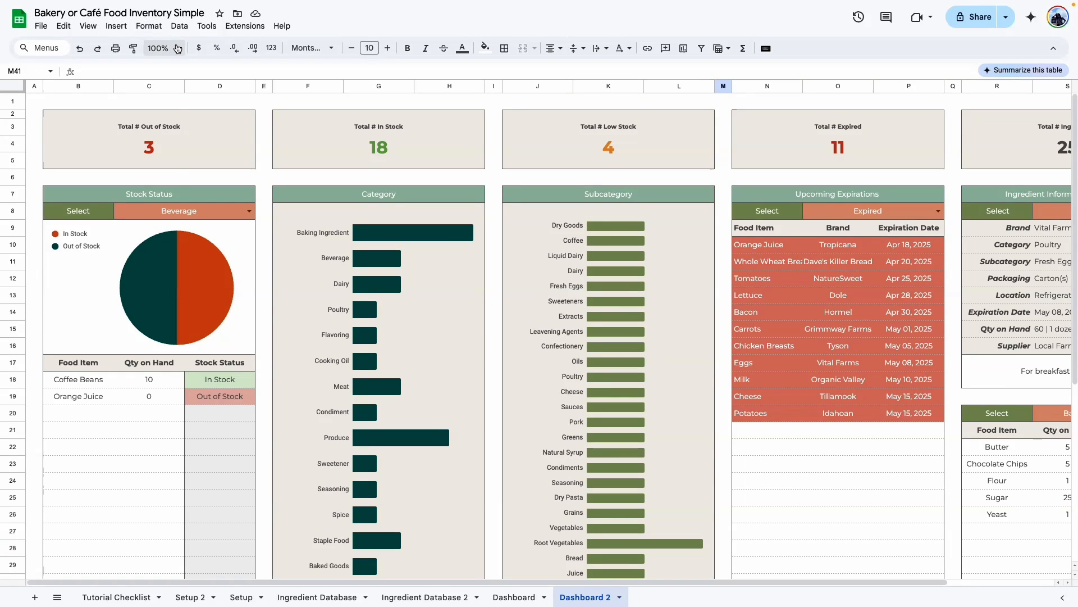
Examine the finished Dashboard 2 at 90% zoom, down to the Brand and Location charts
{"action": "left_click", "coordinate": [177, 49]}
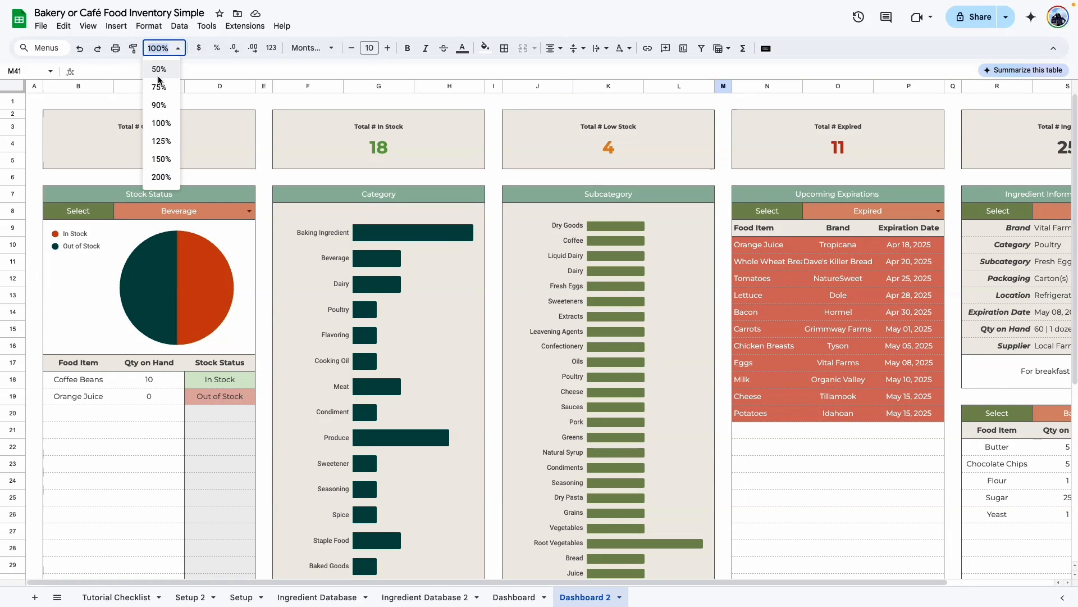
{"action": "left_click", "coordinate": [160, 106]}
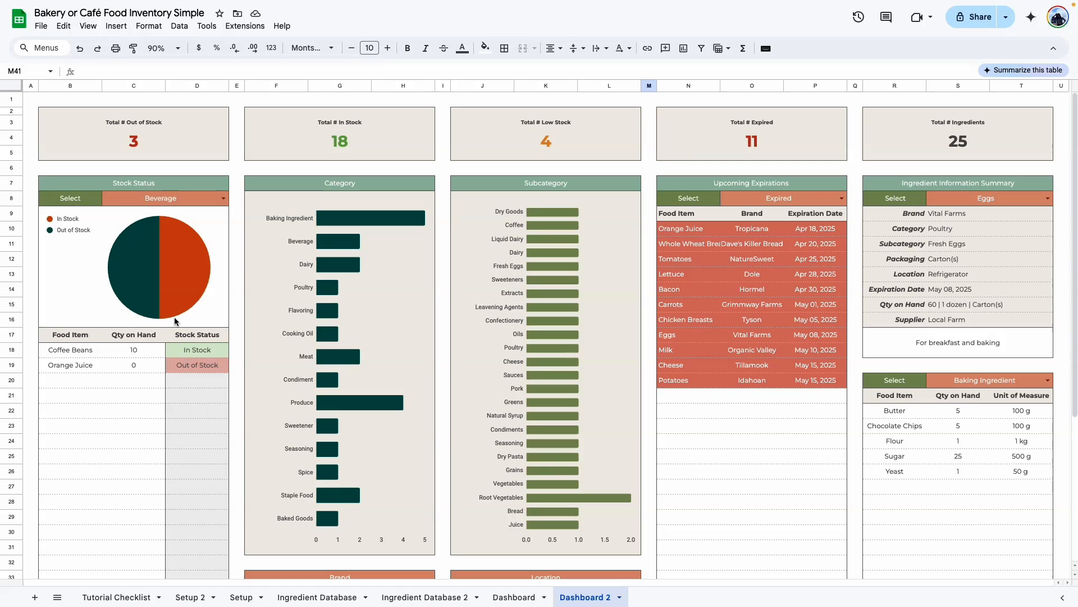
{"action": "scroll", "coordinate": [174, 317], "scroll_direction": "down", "scroll_amount": 5}
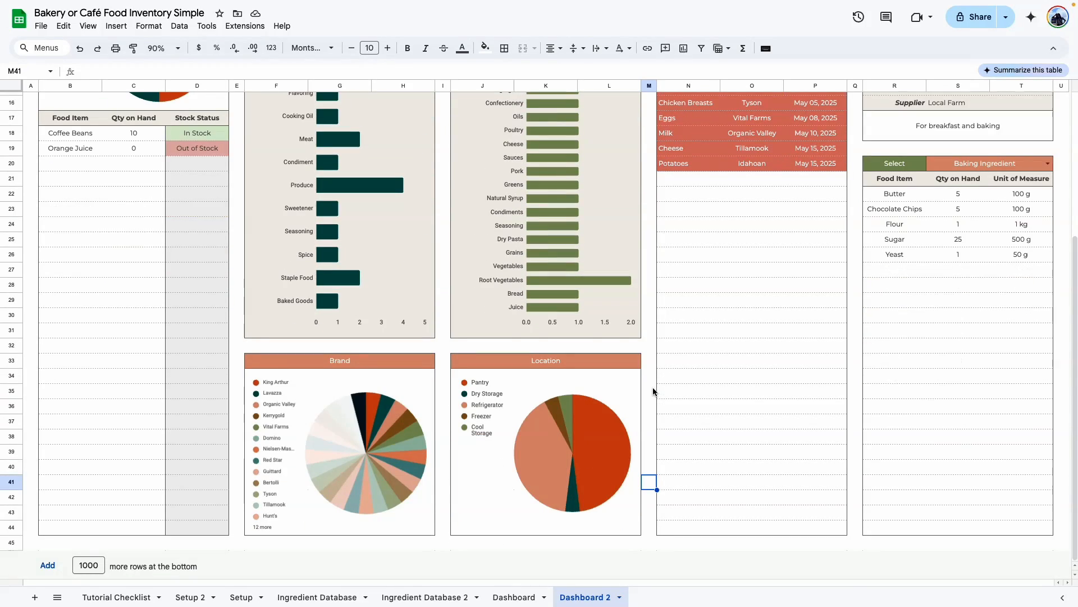
Set the Tutorial Checklist sheet to 200% zoom and check off its "Add dashboard graphs" item
{"action": "left_click", "coordinate": [118, 596]}
{"action": "left_click", "coordinate": [163, 48]}
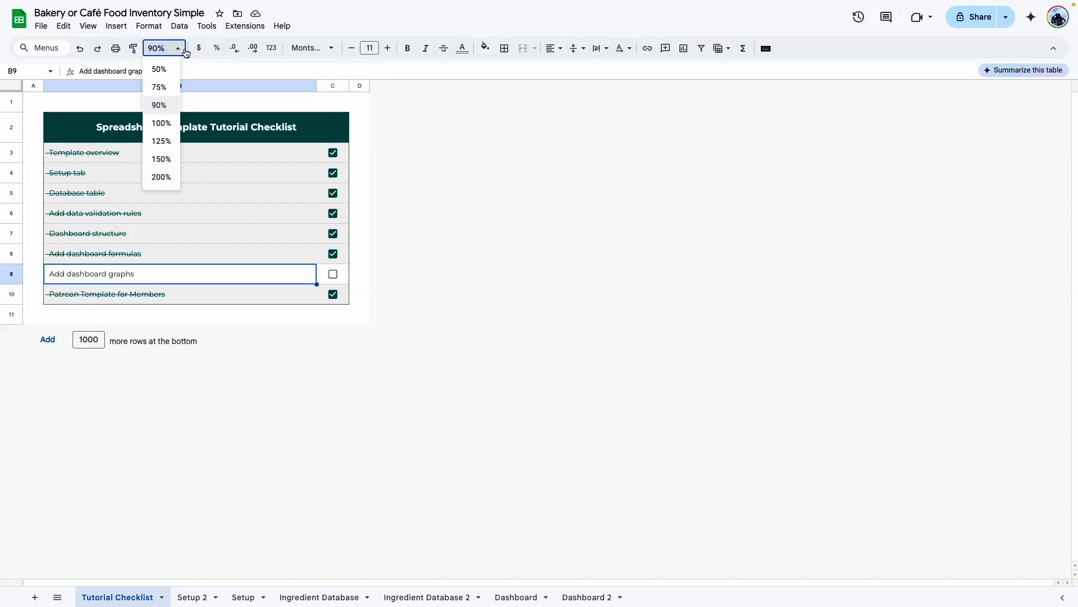
{"action": "left_click", "coordinate": [156, 176]}
{"action": "scroll", "coordinate": [373, 444], "scroll_direction": "down", "scroll_amount": 1}
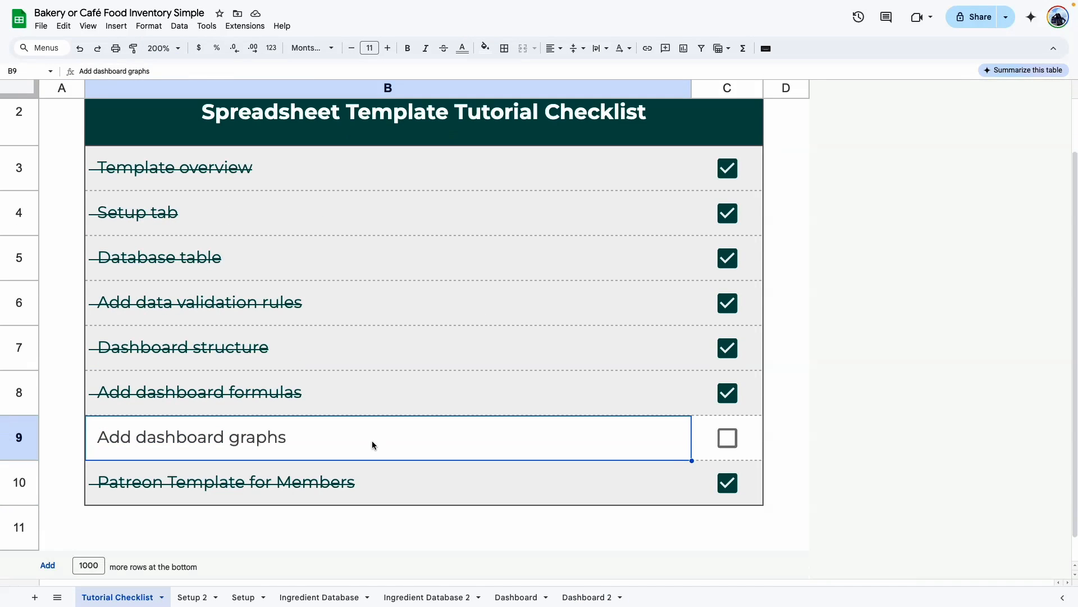
{"action": "left_click", "coordinate": [724, 440]}
{"action": "left_click", "coordinate": [774, 481]}
{"action": "left_click", "coordinate": [477, 448]}
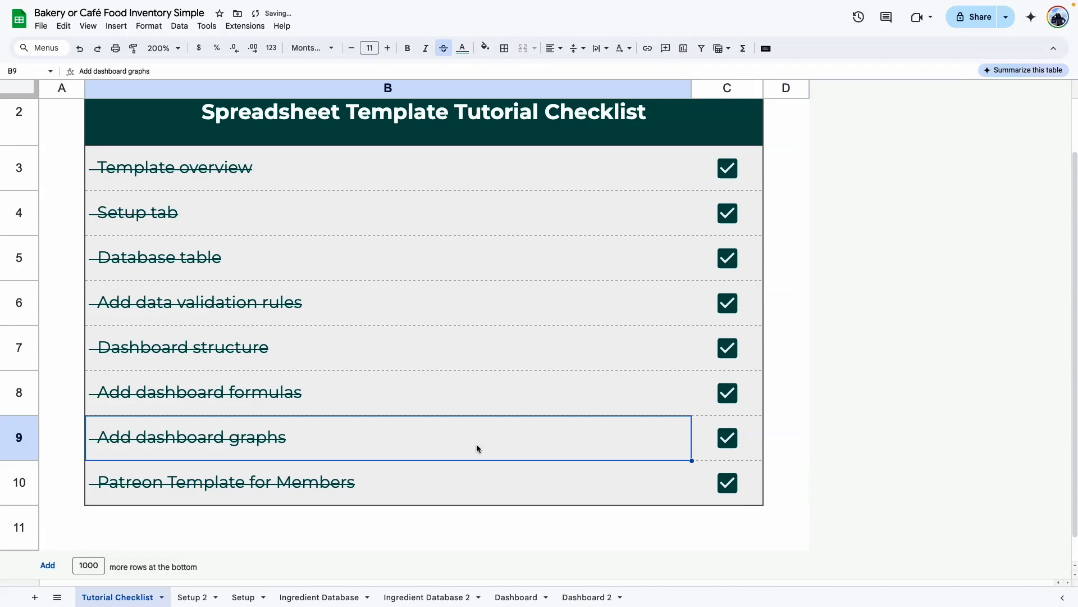